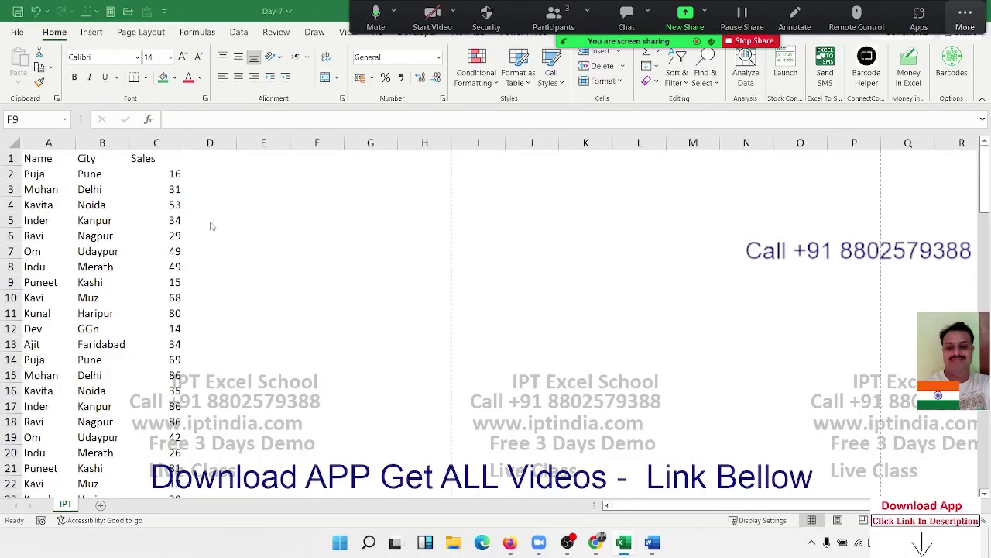
- Add a Name heading in F3 with a salesperson's name in F4
left_click(135, 186)
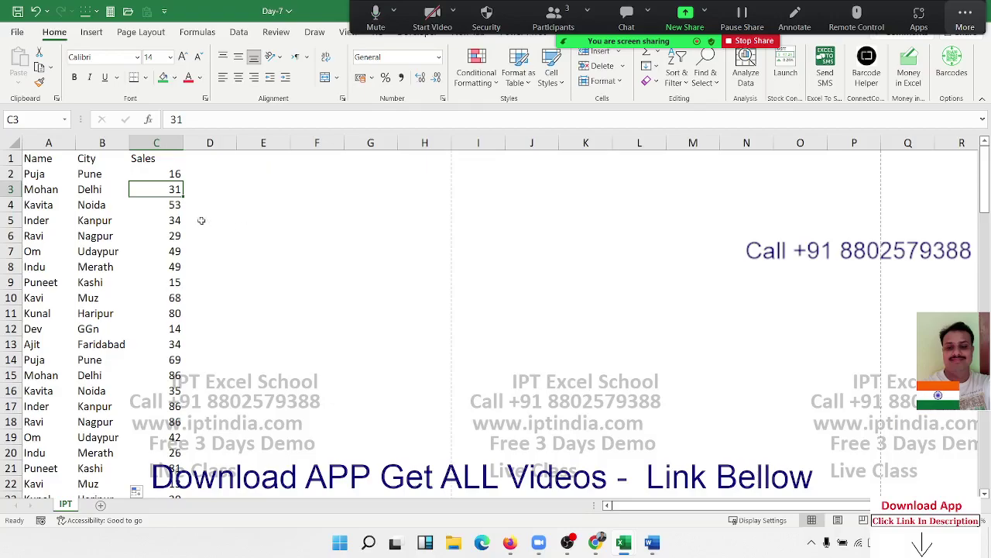
left_click(47, 180)
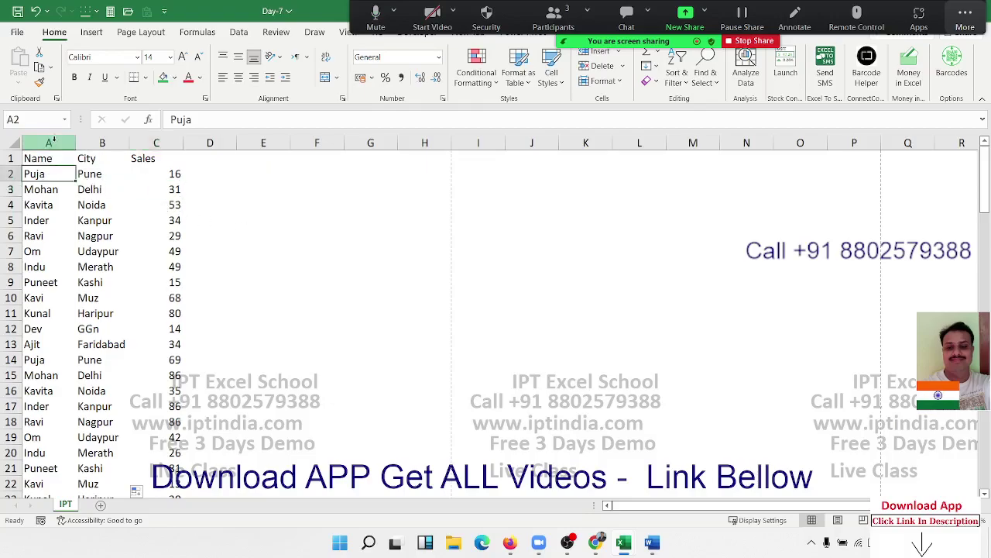
left_click_drag(48, 143, 158, 143)
left_click(106, 188)
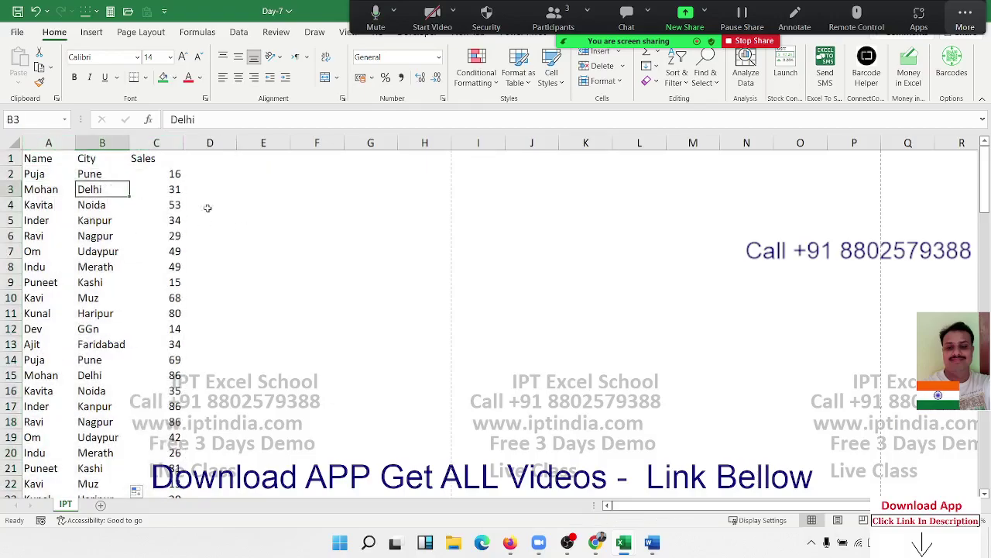
left_click(291, 192)
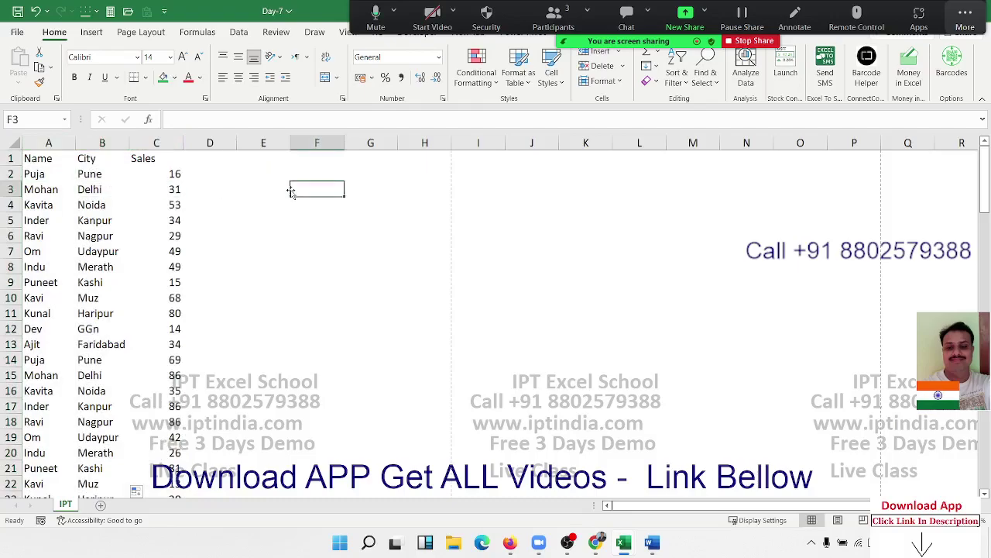
type("NAme")
key("Return")
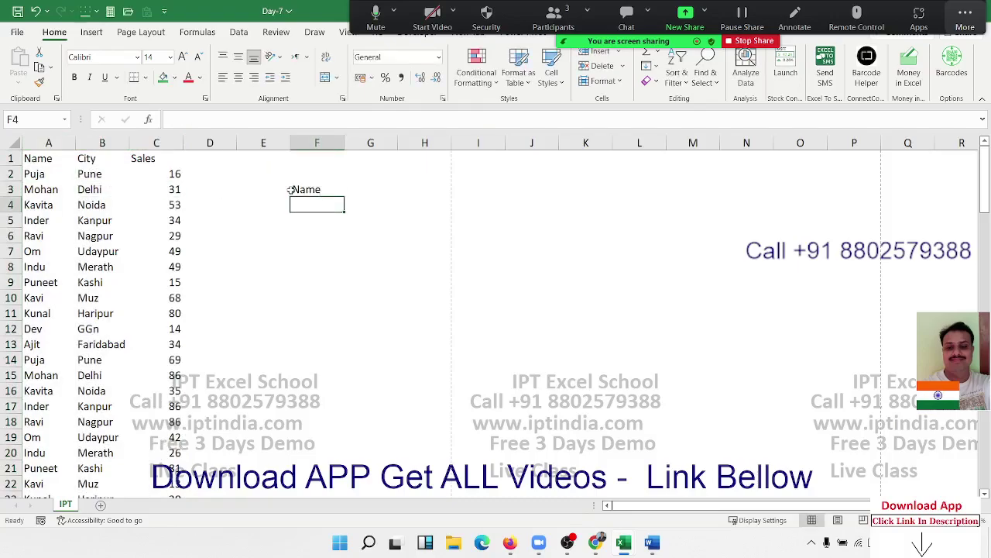
type("Puja")
key("Tab")
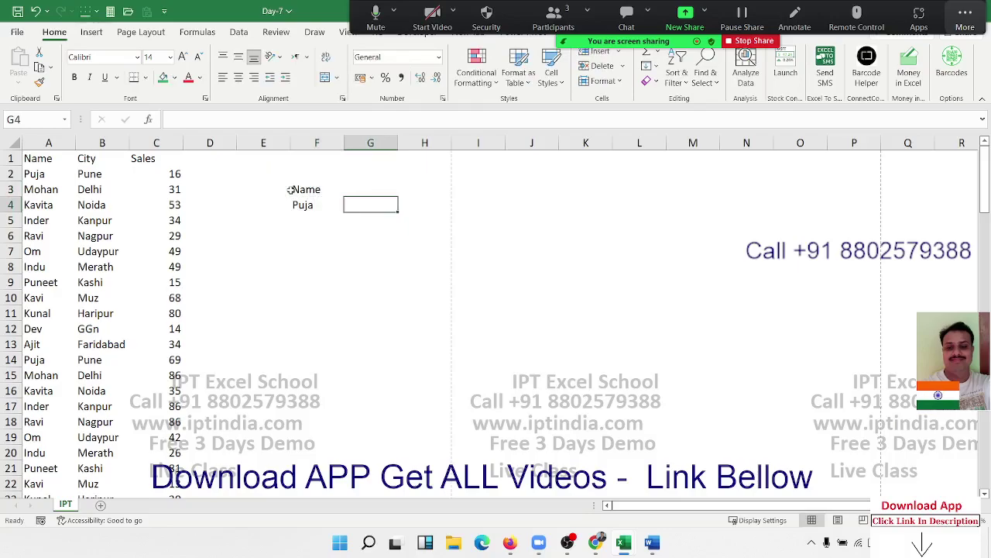
- Enter =SUM(C:C) in D2 to total the whole Sales column, giving 5410
key("Up")
key("Left")
key("Down")
key("Right")
key("Left")
key("Left")
key("Right")
key("Left")
key("Left")
key("Up")
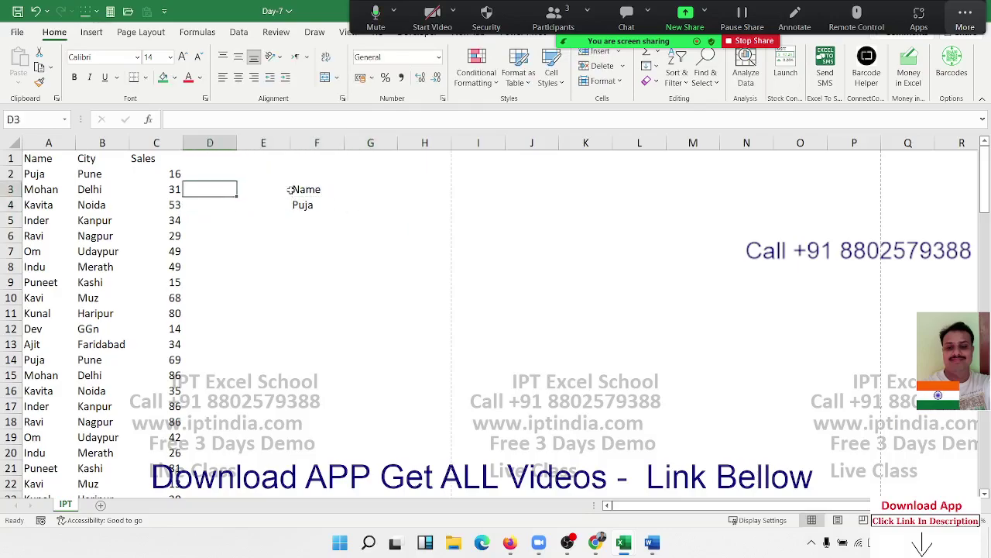
key("Up")
type("=su")
key("Tab")
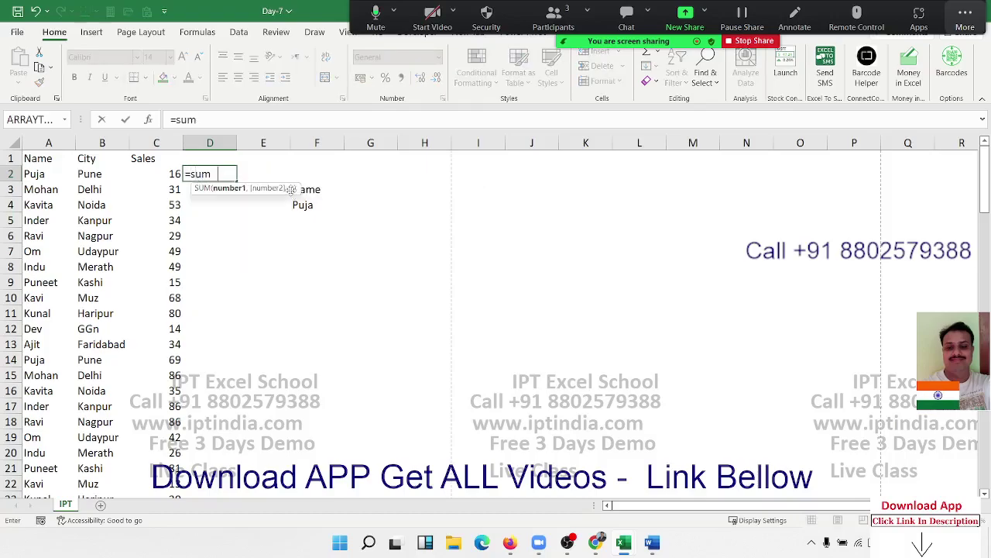
key("Left")
key("Left")
key("Right")
key("ctrl+space")
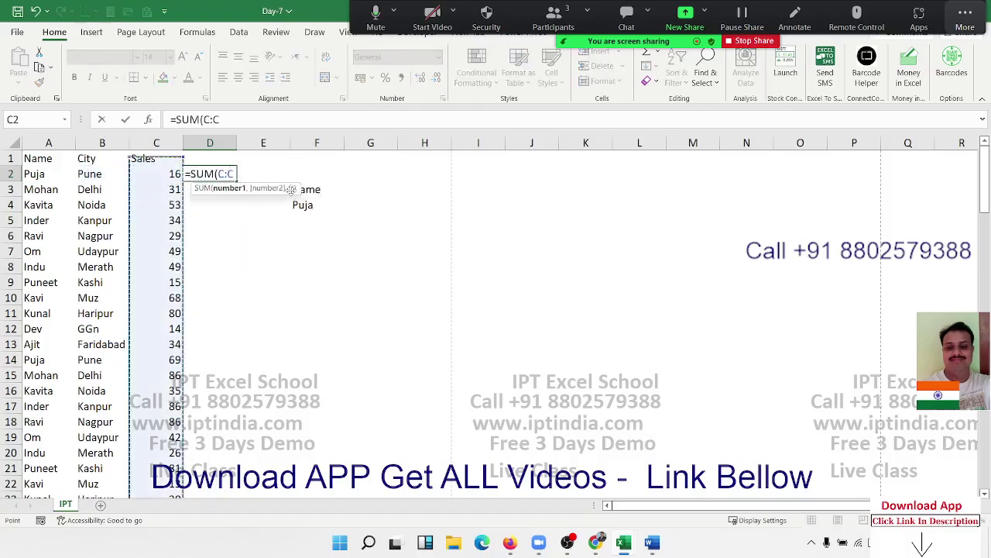
key("Return")
key("Up")
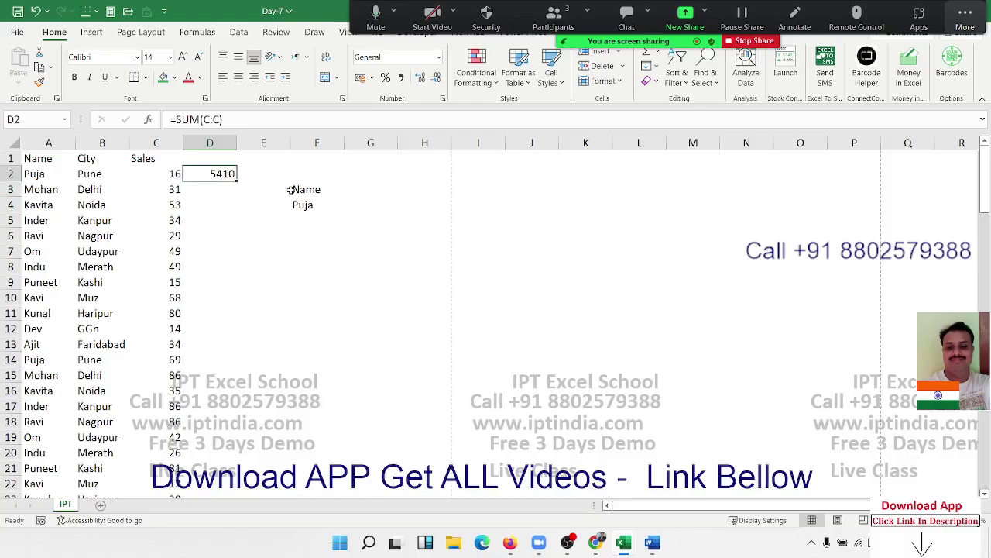
key("Right")
key("Right")
key("Down")
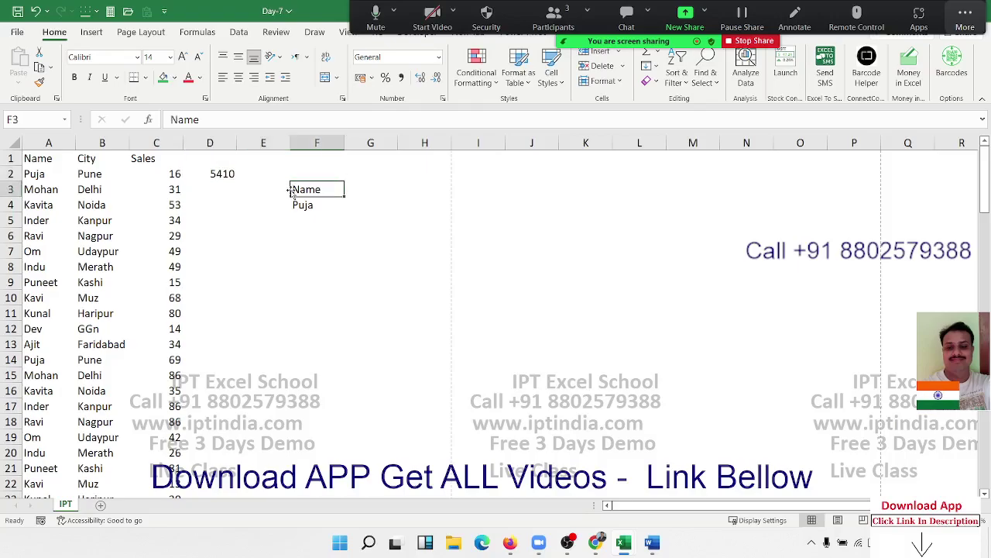
key("Down")
key("Right")
- Enter =SUMIF(A:A,F4,C:C) in G4 to total the F4 salesperson's sales, giving 551
type("=")
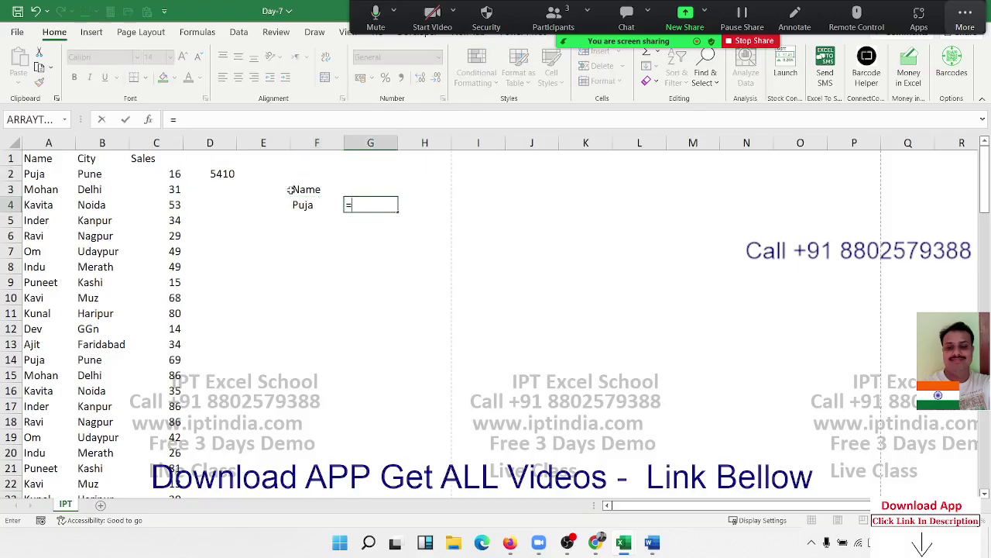
type("sum")
key("Down")
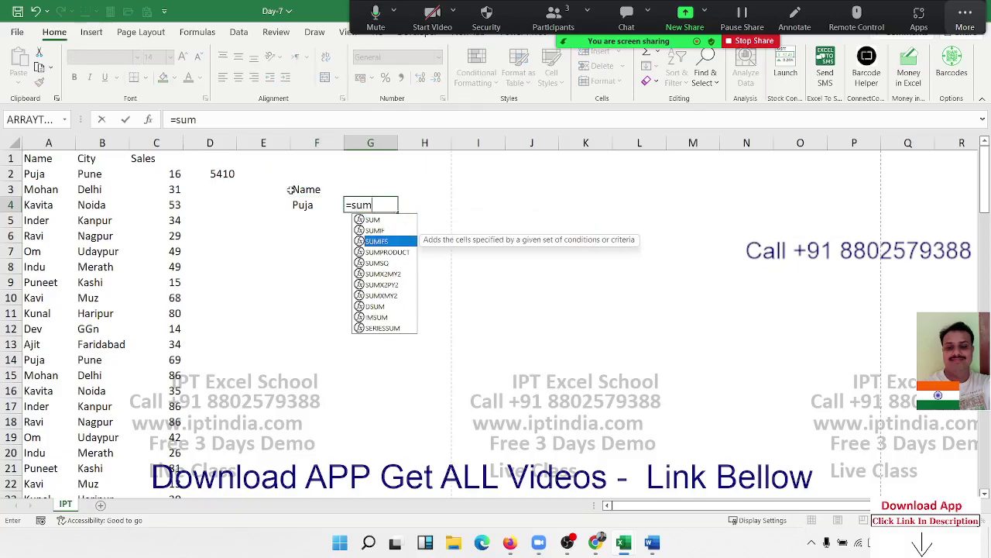
key("Tab")
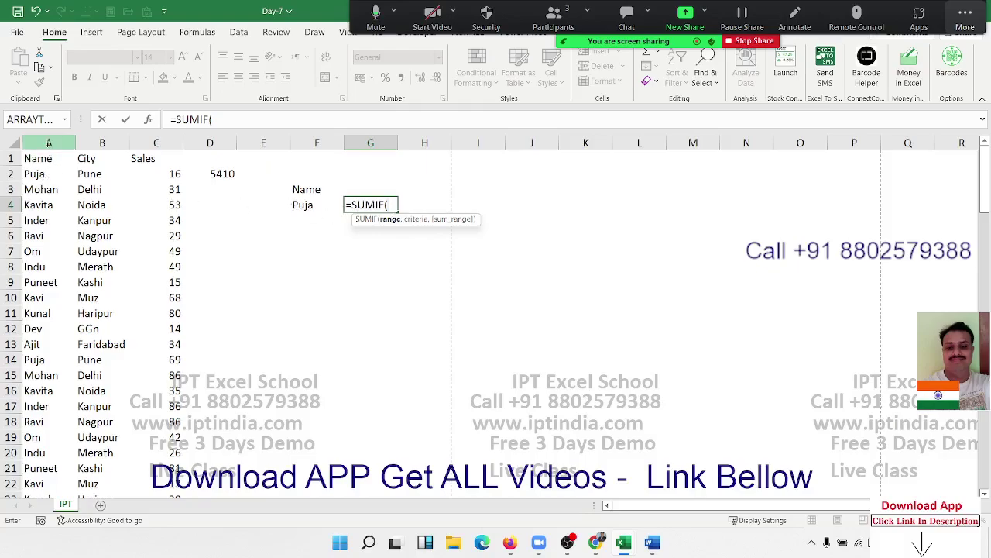
left_click(48, 143)
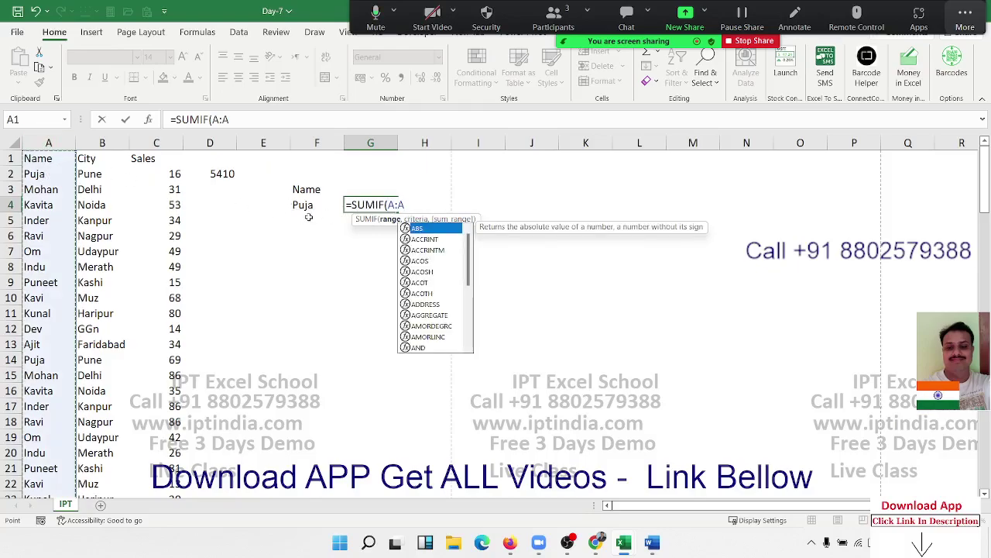
type(",")
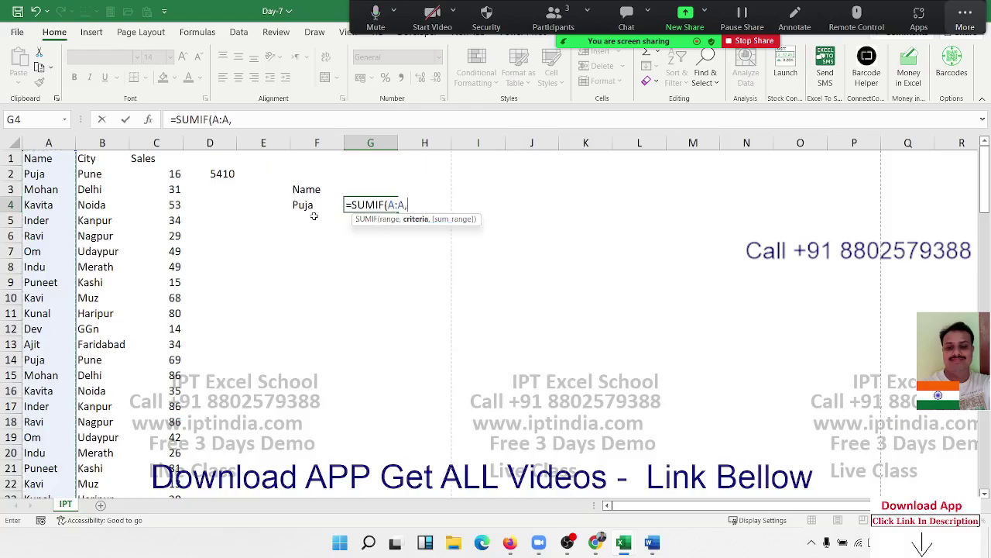
left_click(306, 208)
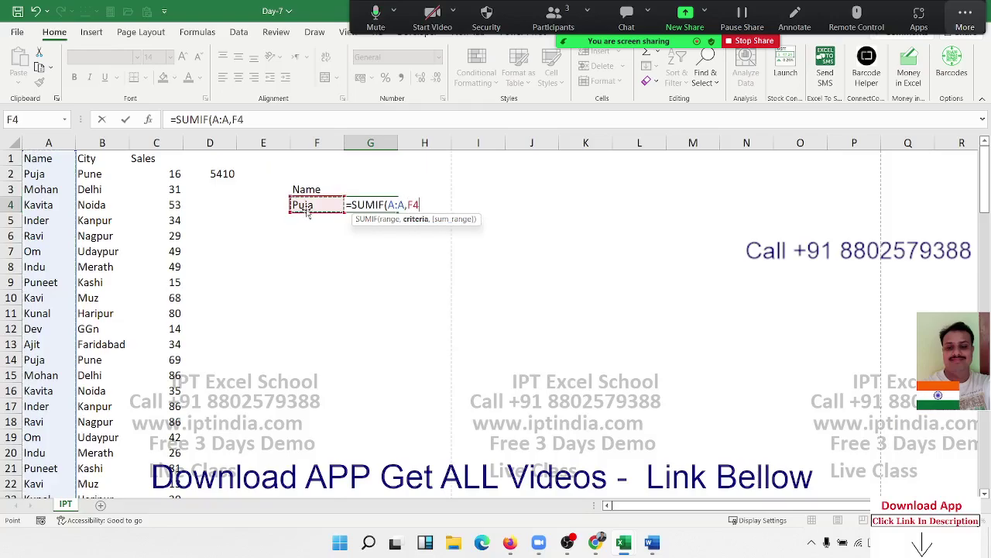
type(",")
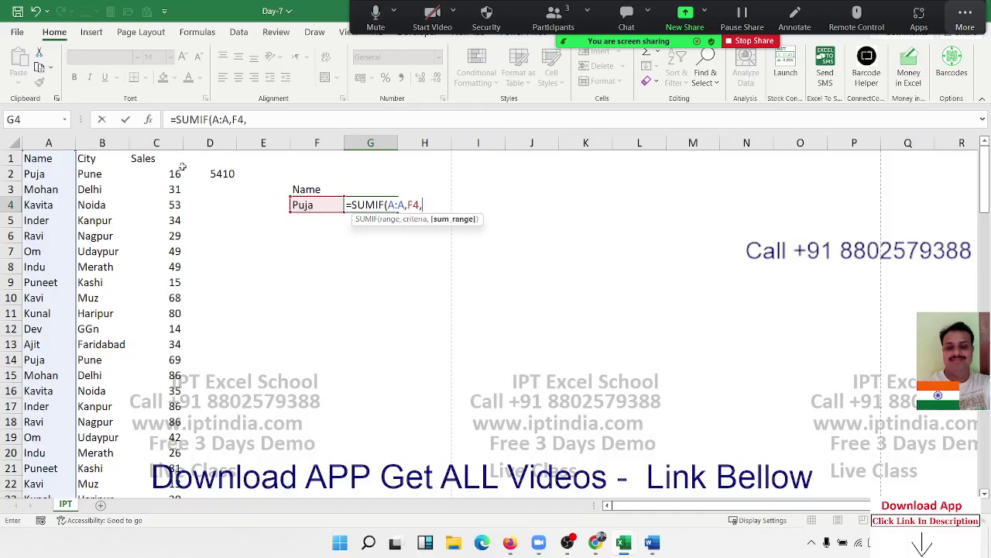
left_click(161, 143)
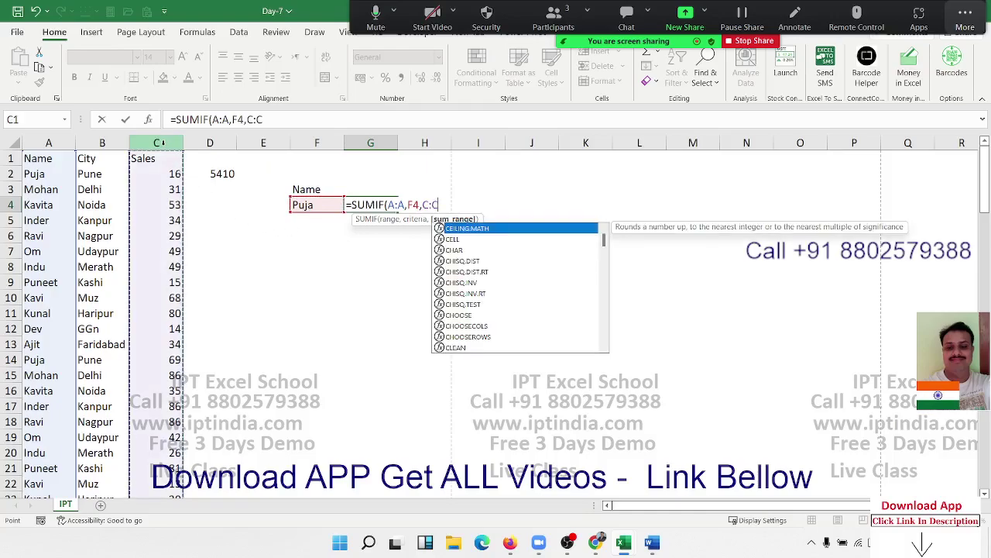
key("Return")
key("Up")
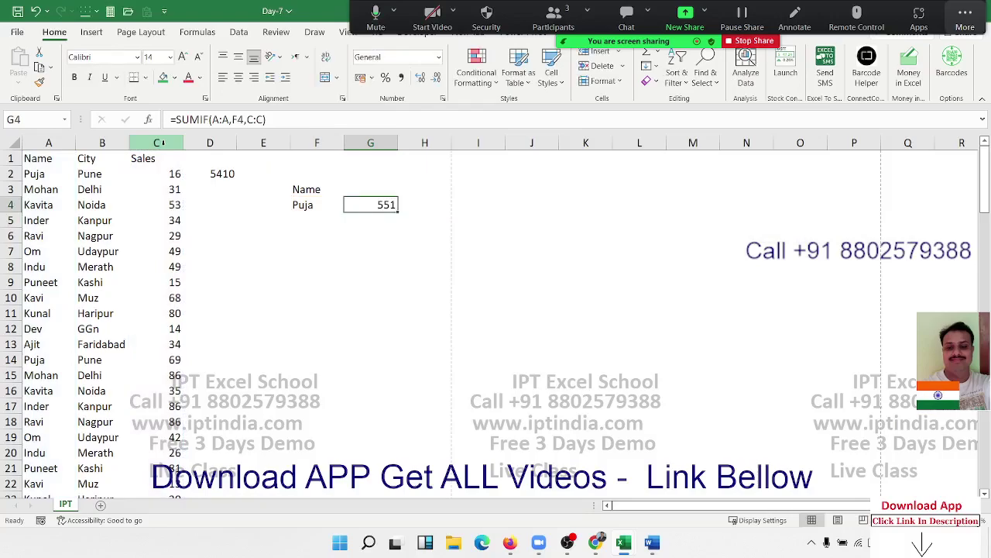
key("Down")
key("Left")
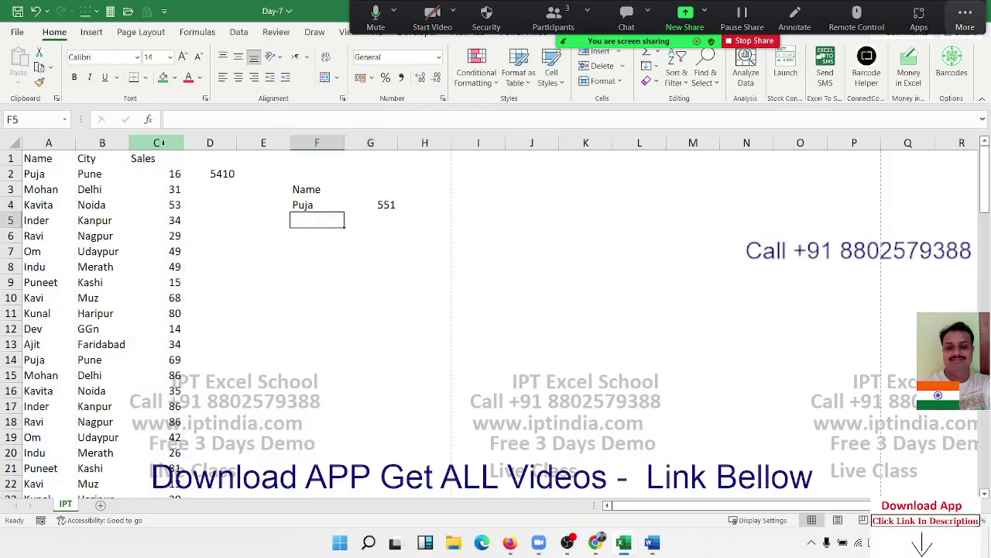
- Put a second salesperson's name in F5 and enter =SUMIF(A:A,F5,C:C) in G5, giving 444
type("Om")
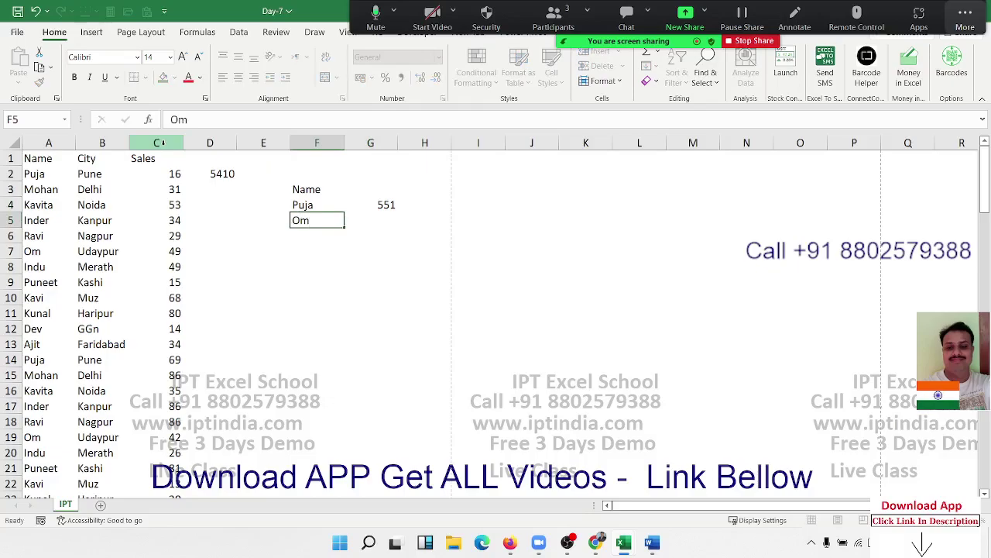
key("Tab")
type("=sum")
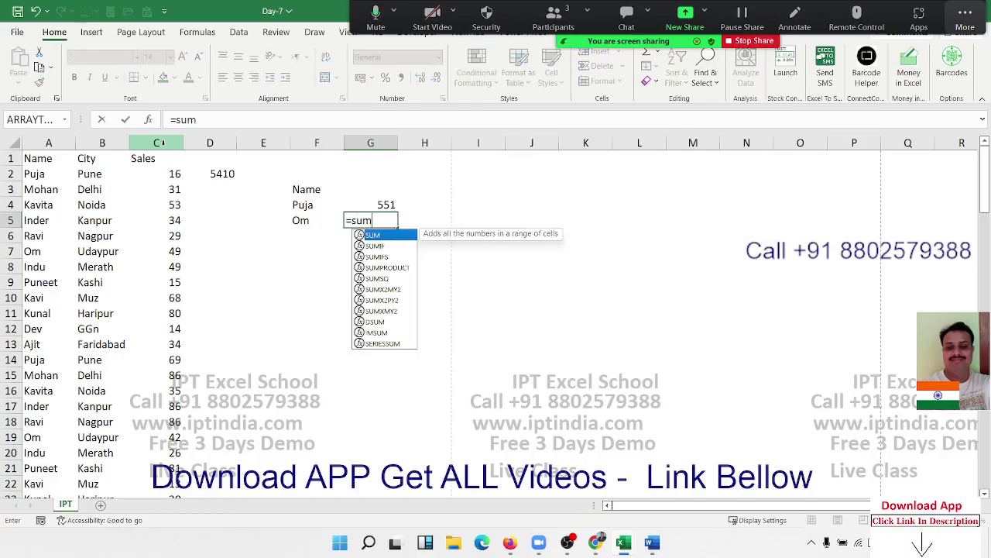
type("i")
key("Tab")
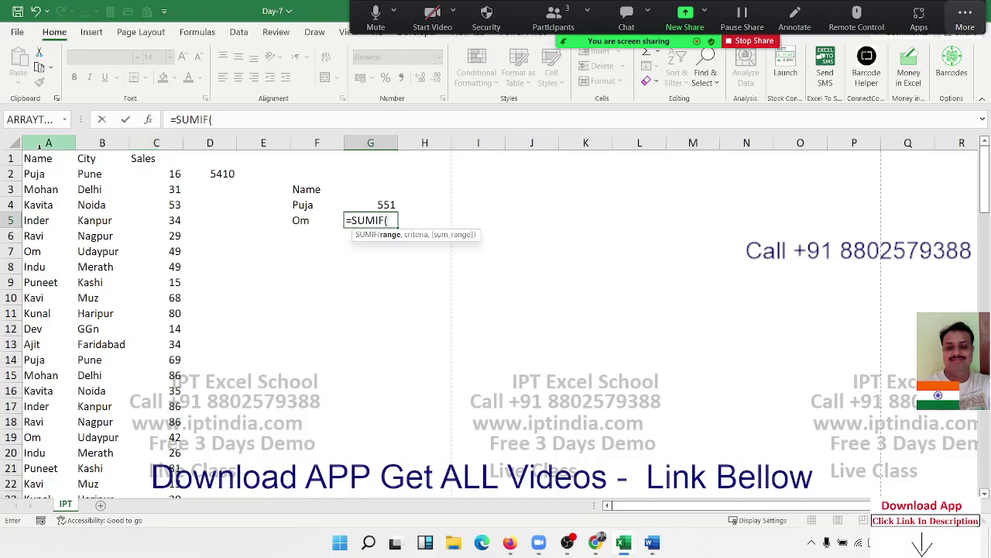
left_click(39, 145)
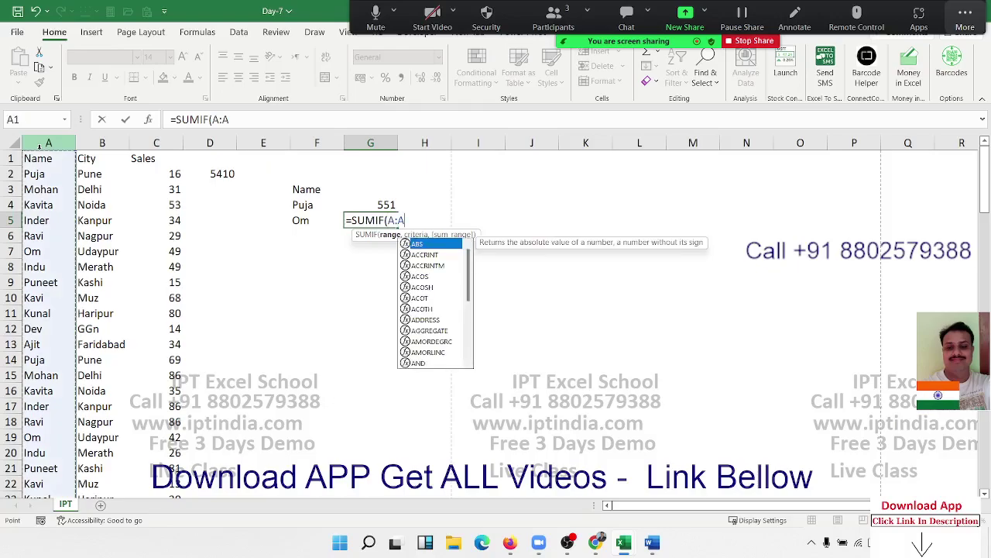
type(",")
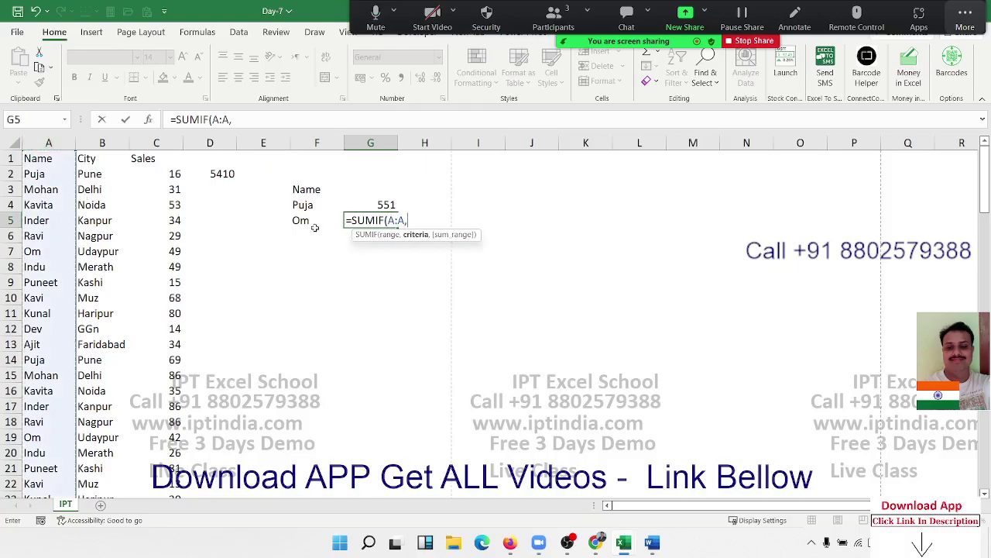
left_click(312, 221)
type(",")
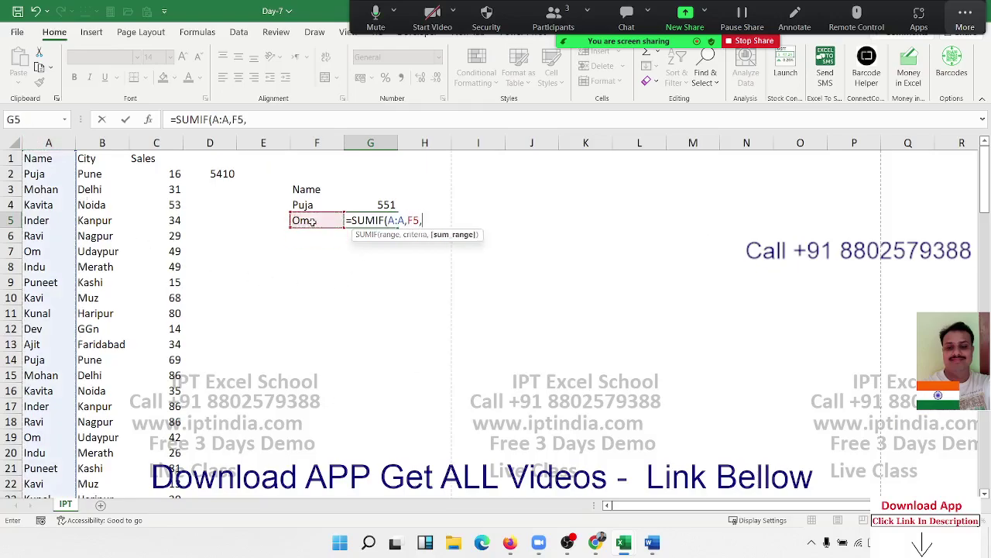
left_click(170, 142)
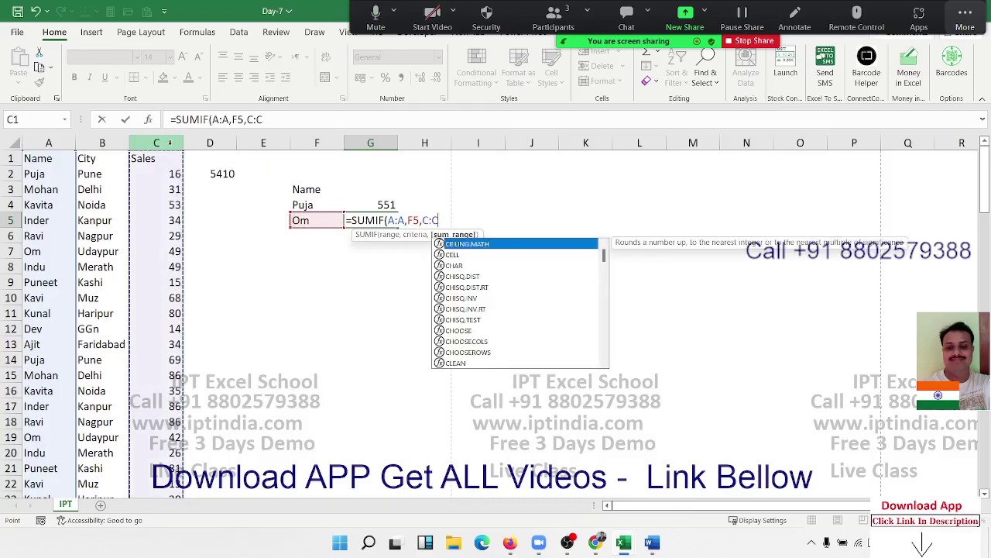
key("Return")
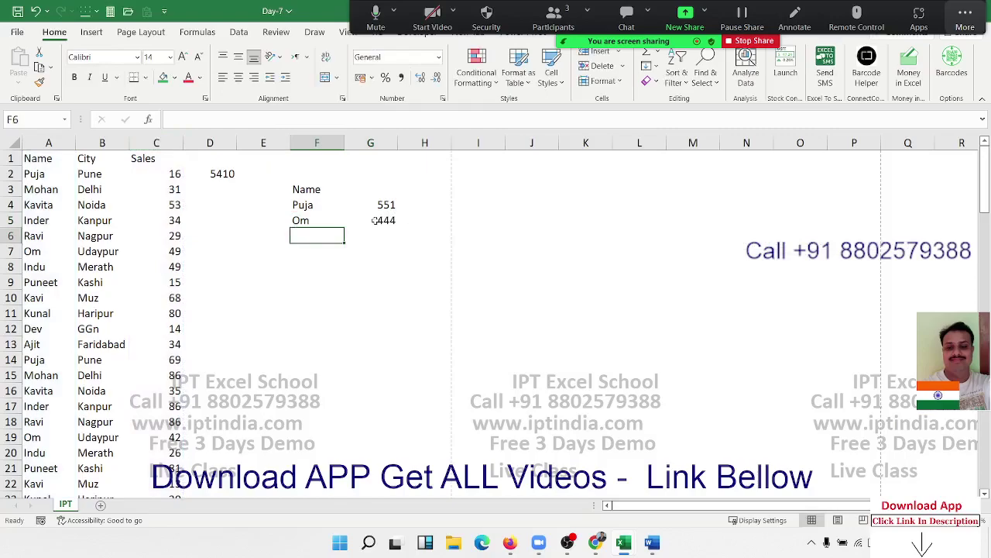
- Review G5's SUMIF formula without changing it
double_click(375, 221)
key("Escape")
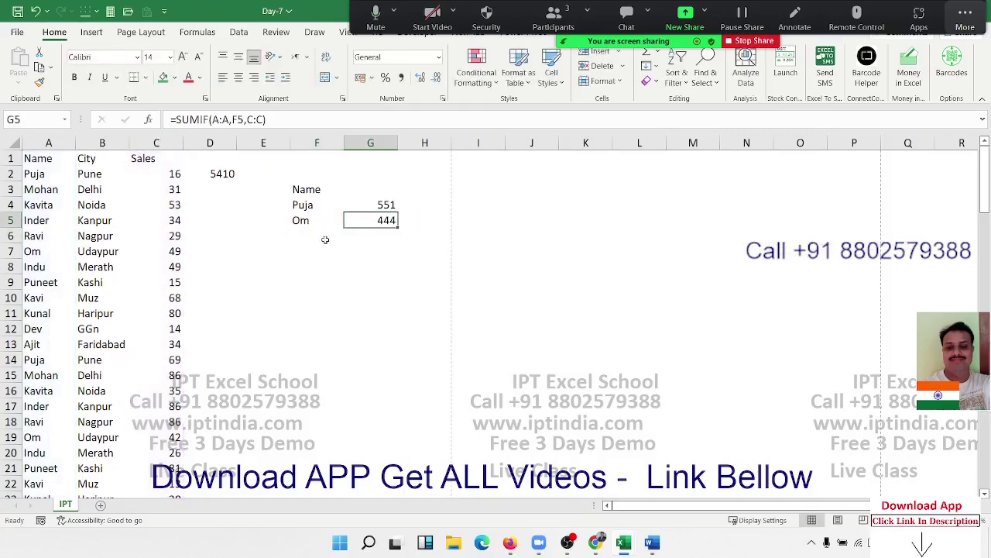
left_click(289, 256)
key("Right")
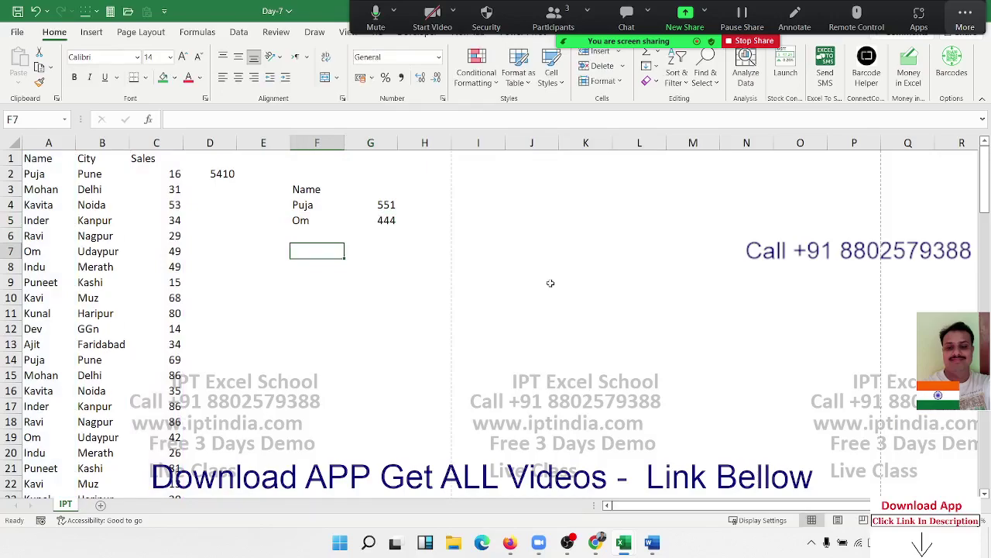
- Put >50 in F7 and enter =SUMIF(C:C,F7) in G7, totalling Sales above 50 as 3759
type(">50")
key("Tab")
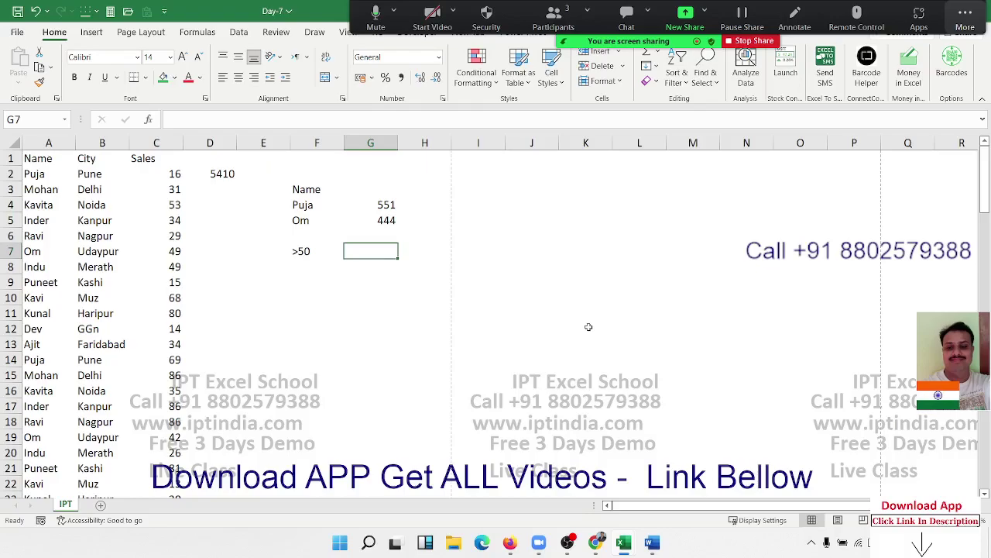
type("=su")
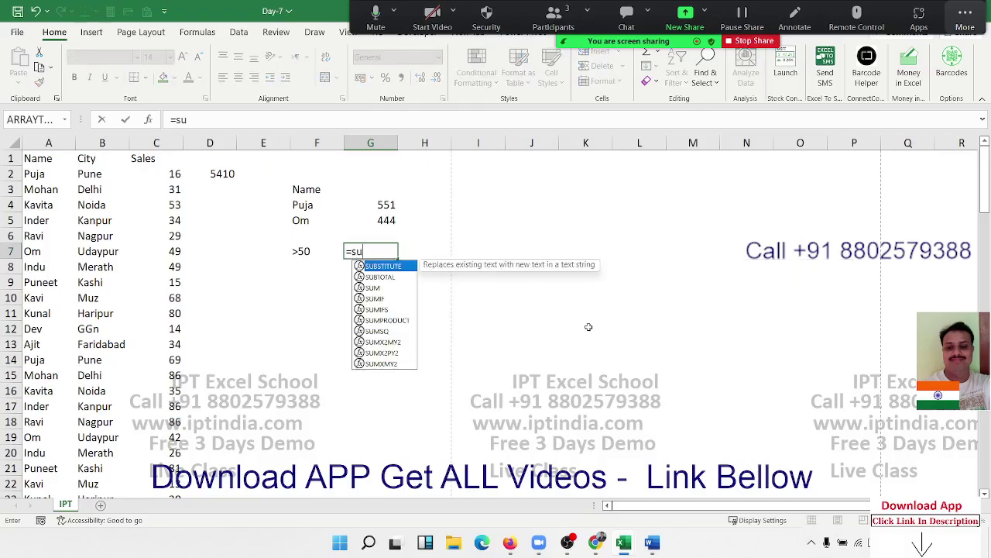
type("mi")
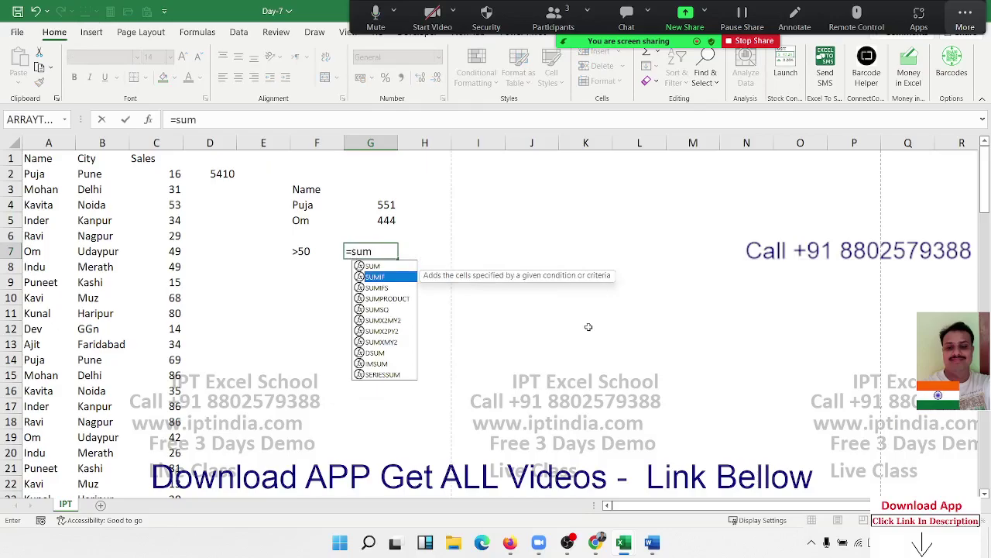
type("f")
key("Tab")
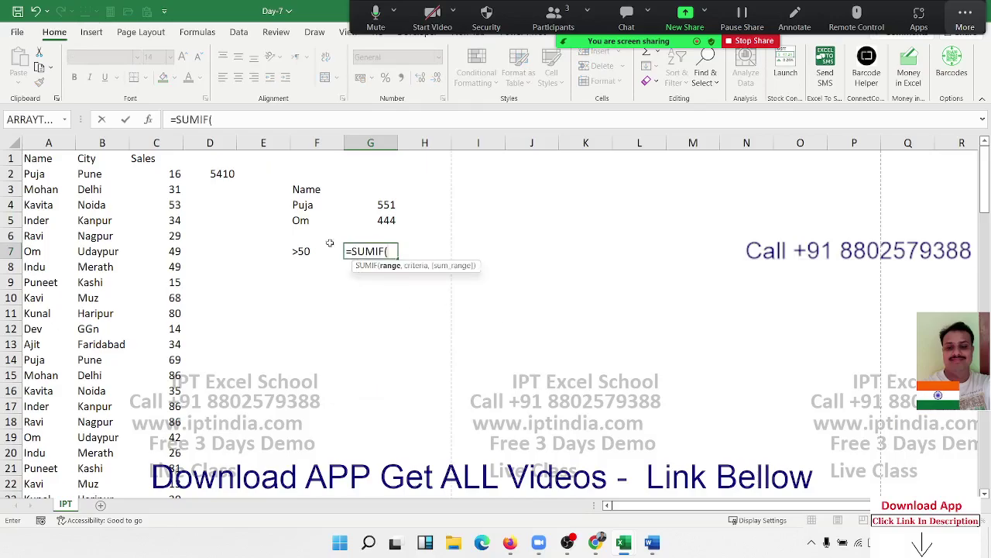
left_click(157, 143)
type(",")
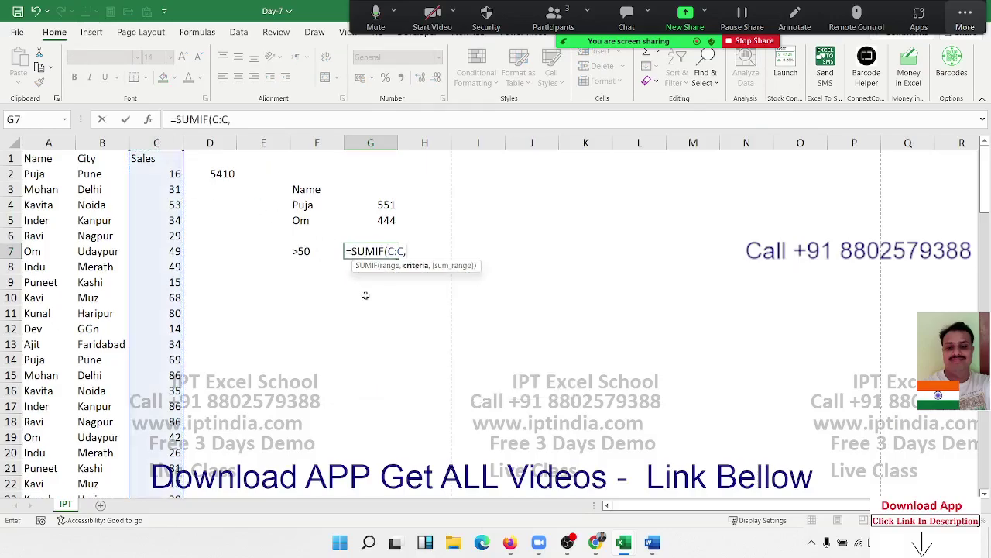
left_click(308, 253)
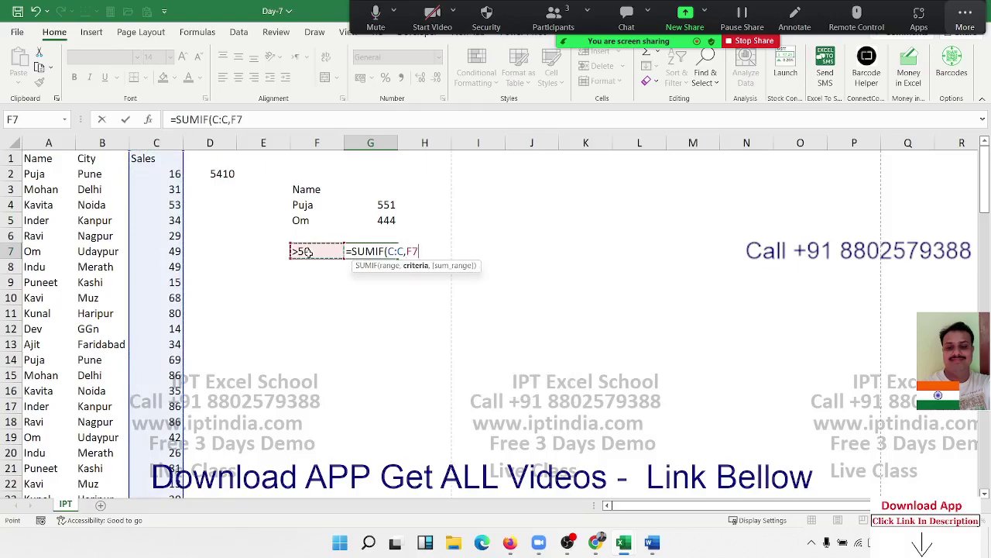
key("Return")
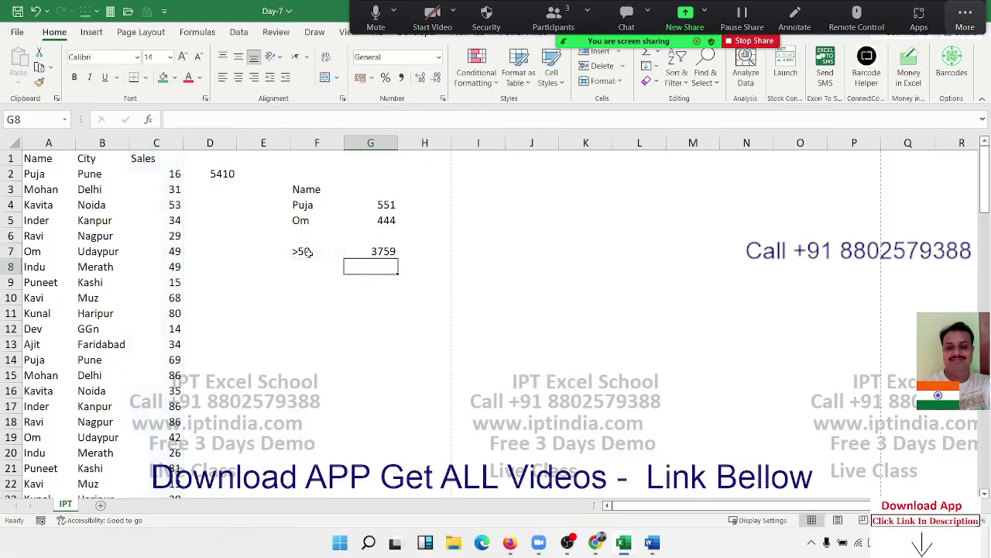
- Try 50 as the F7 criterion, then restore >50 and recheck G7
left_click(307, 253)
type("50")
key("Return")
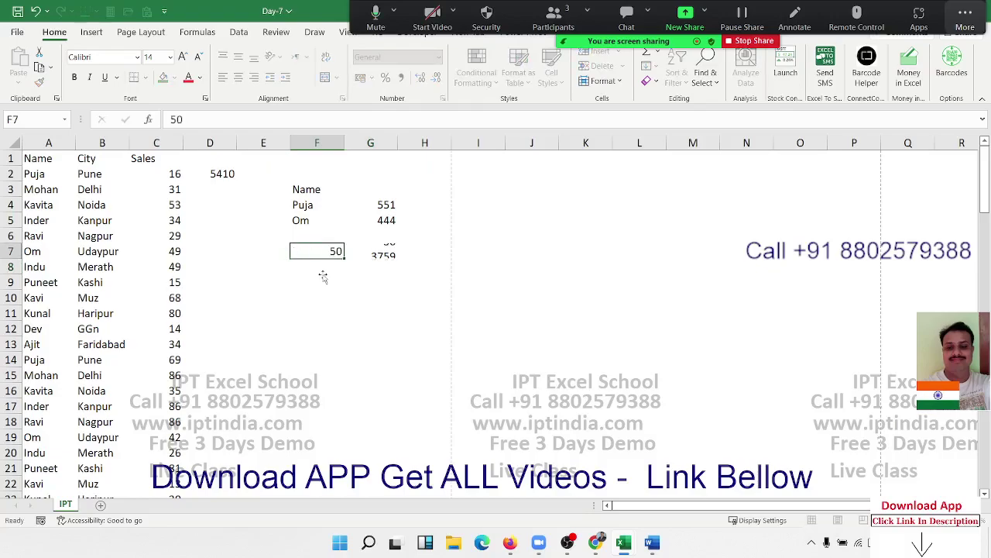
key("Up")
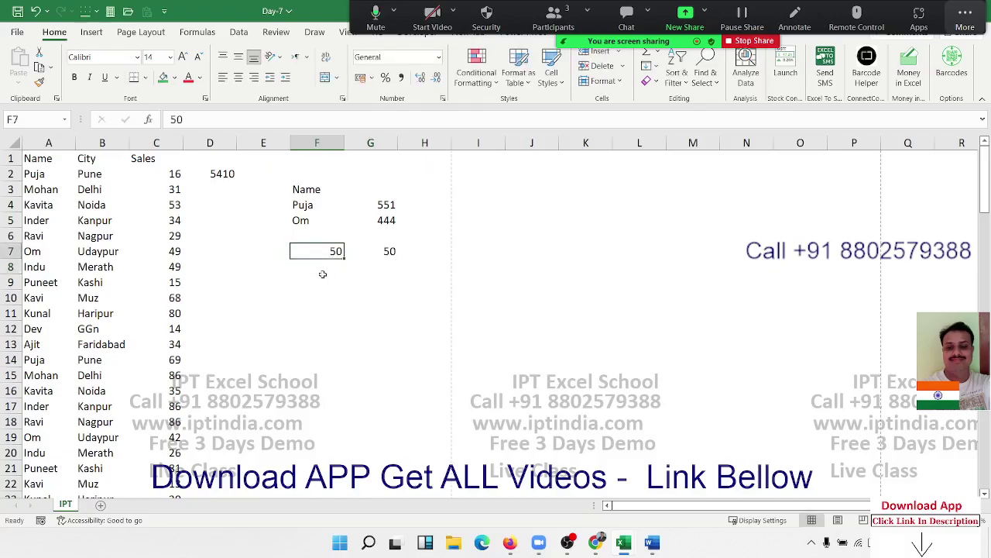
type(">50")
key("Return")
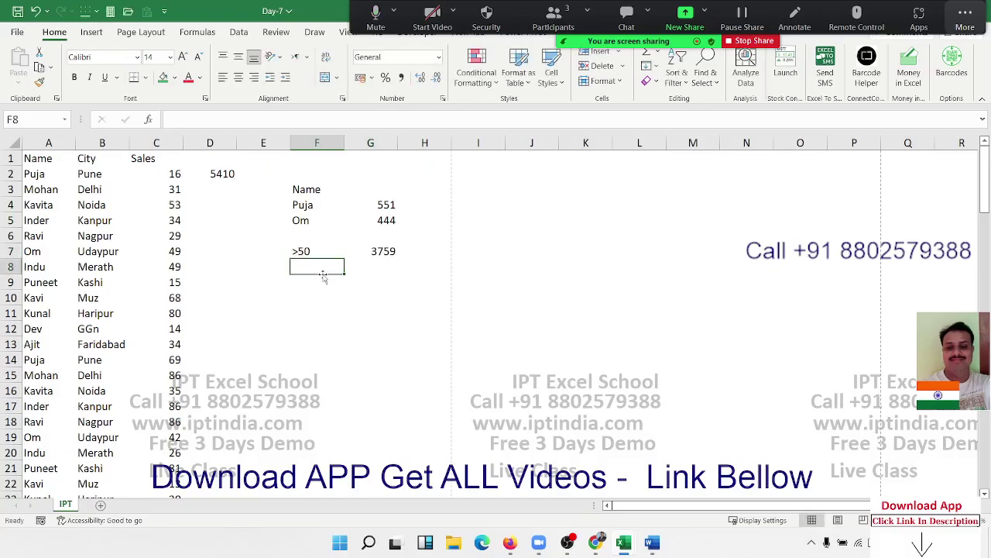
key("Up")
key("Right")
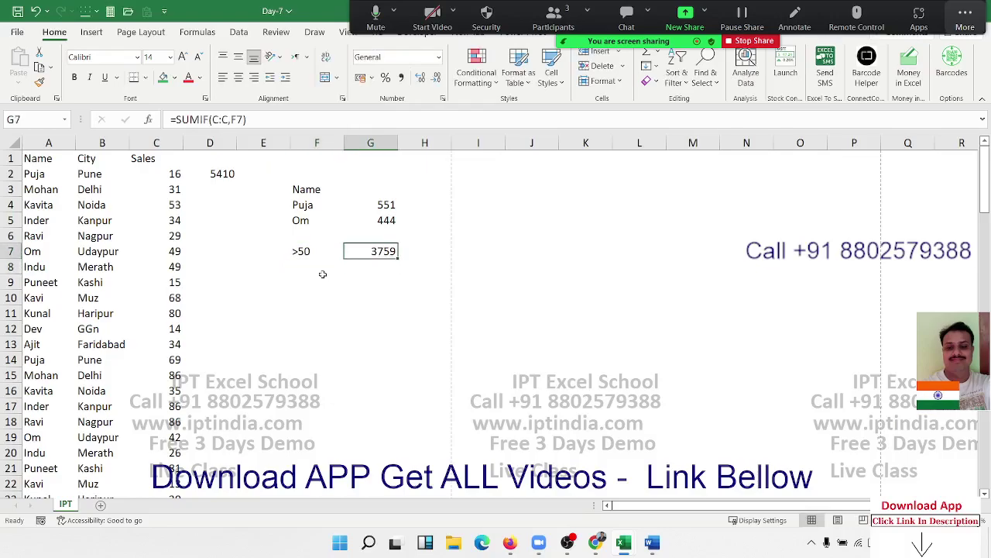
key("Left")
- Set F7 to 50 and change G7 to =SUMIF(C:C,">="&F7), giving 3809
type("50")
key("Right")
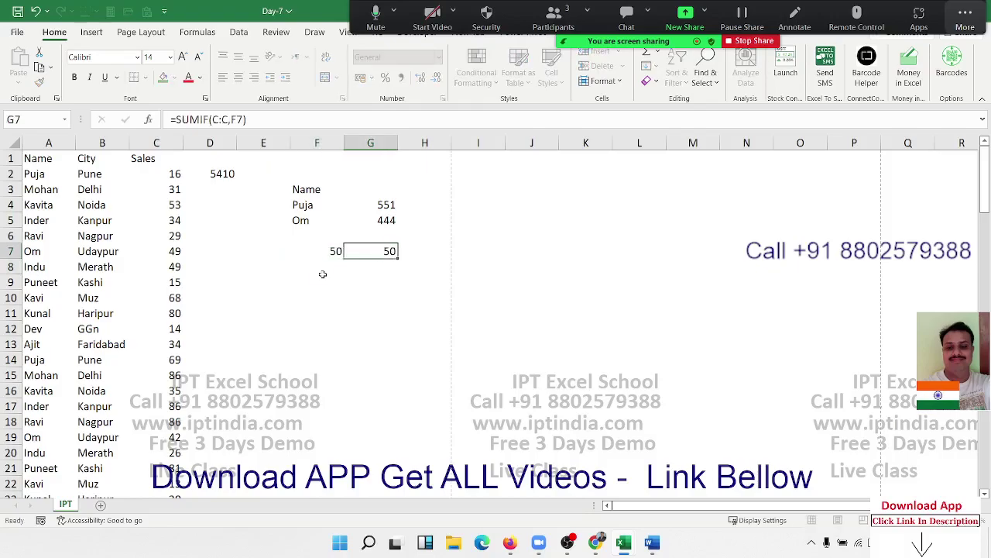
double_click(377, 252)
left_click(410, 252)
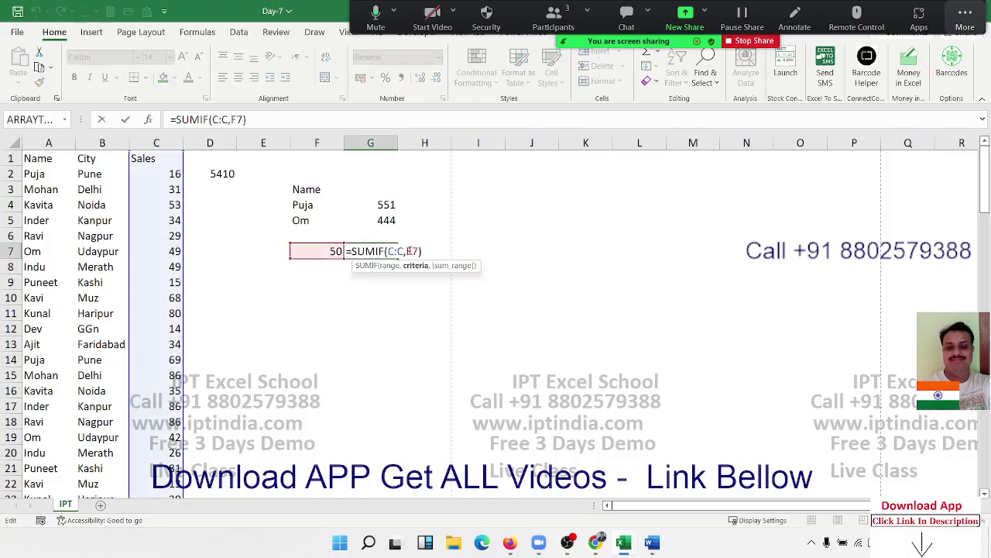
type("\"")
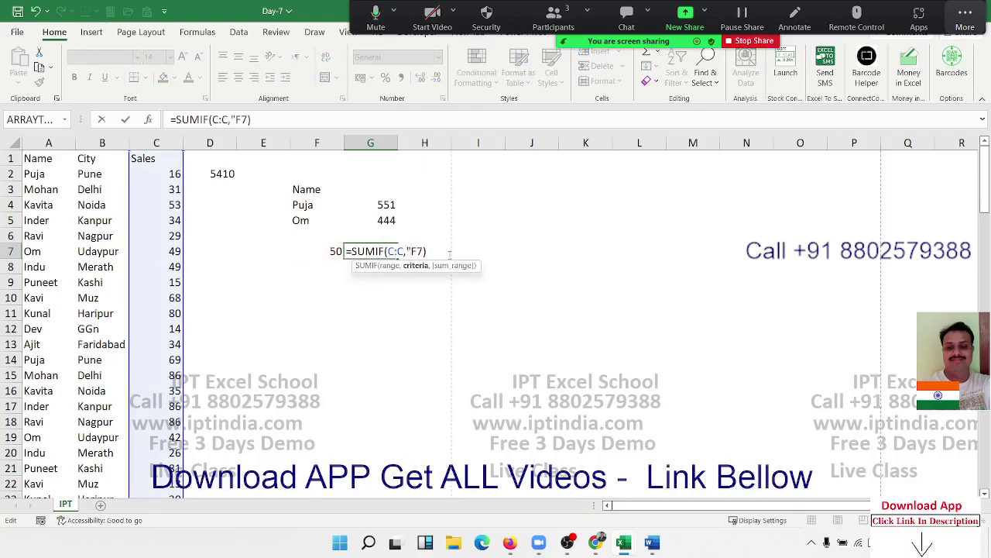
type(">")
type("=\"&")
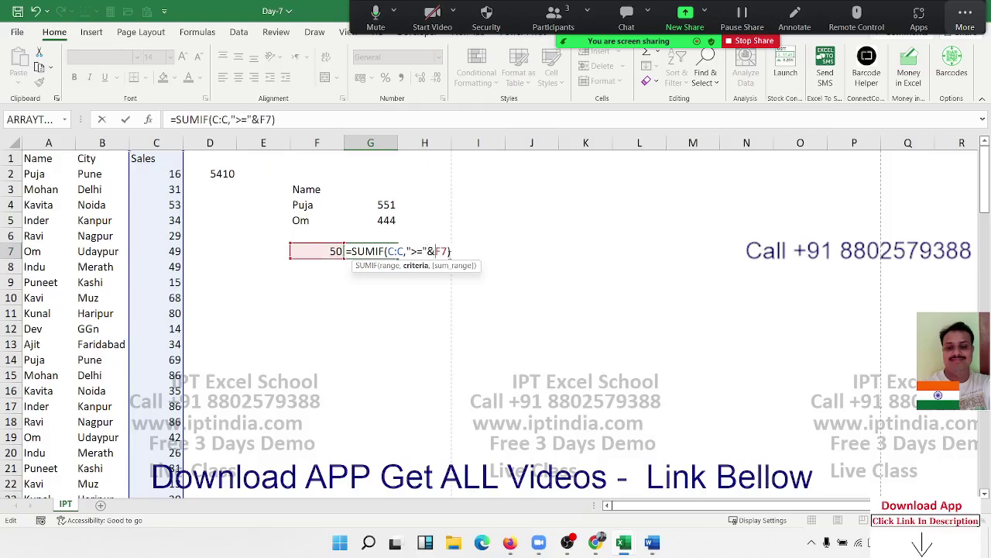
key("Return")
key("Up")
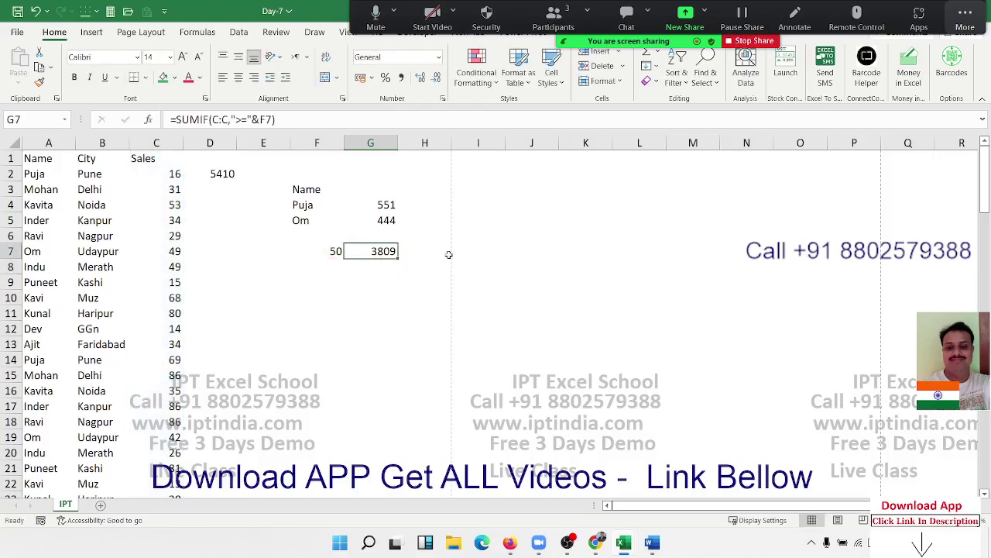
key("Left")
key("Right")
- List the operators >, <, >=, <= and <> in F8 through F12
key("Down")
key("Left")
type(">")
key("Return")
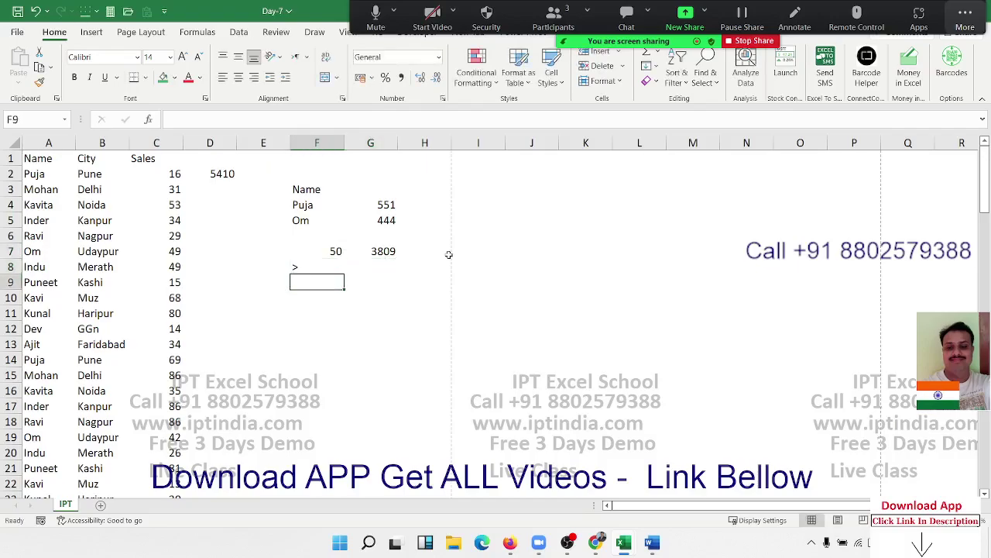
type("<")
key("Return")
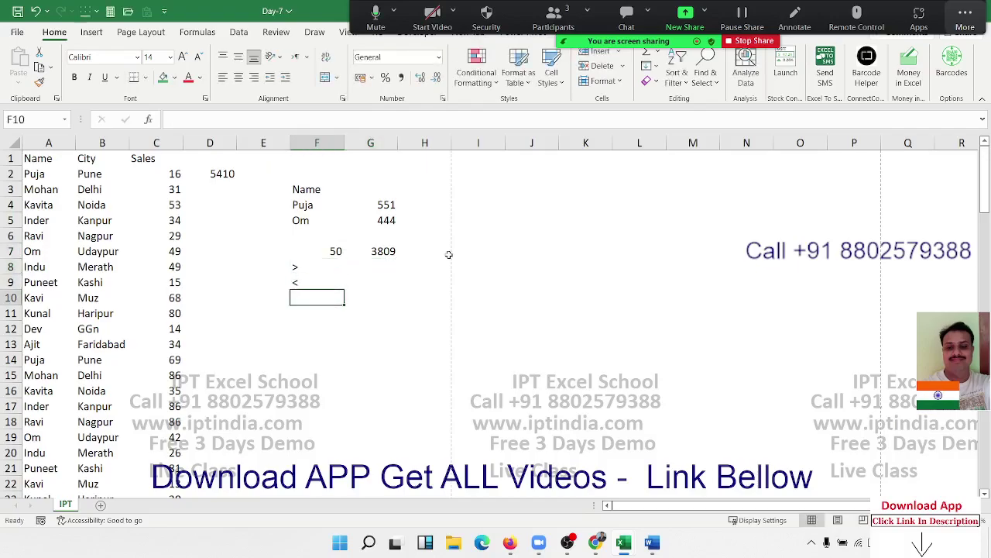
type(">=")
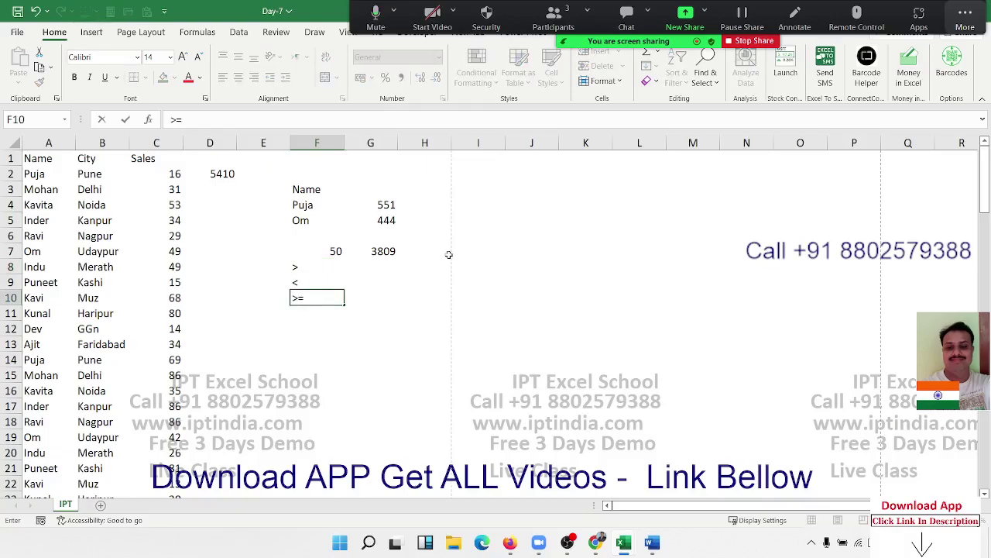
key("Return")
type("M")
key("BackSpace")
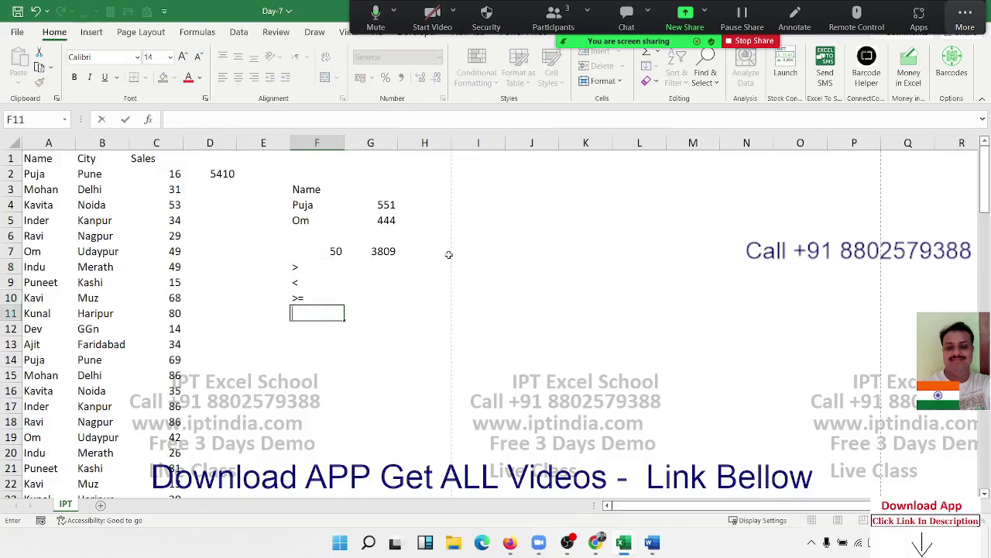
type("<=")
key("Return")
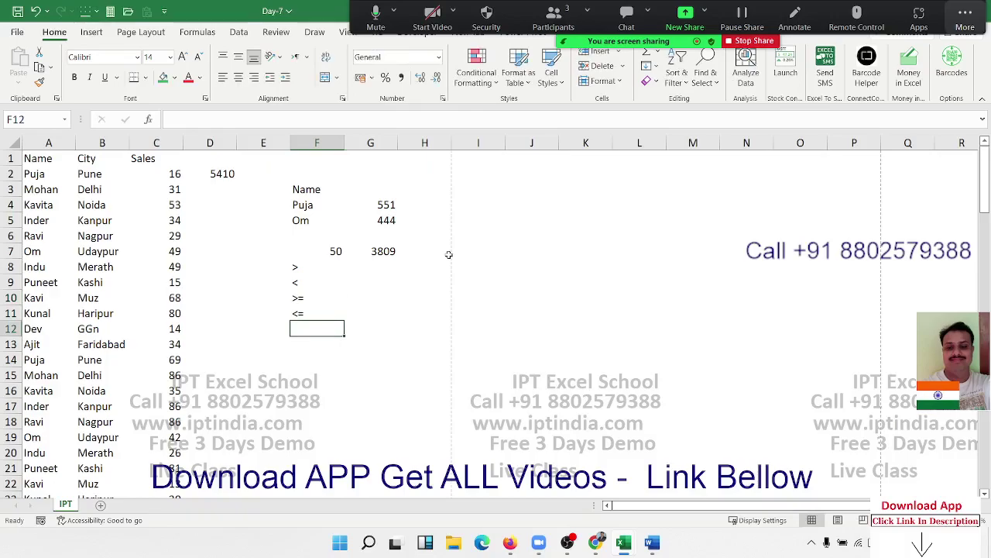
type("<>")
key("Return")
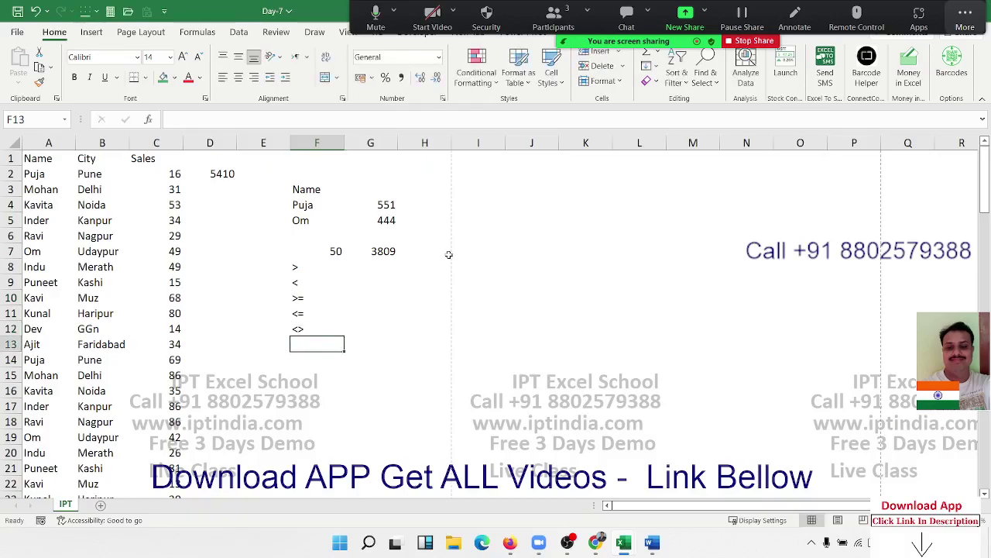
- Recheck G7's SUMIF formula without editing it
key("Up")
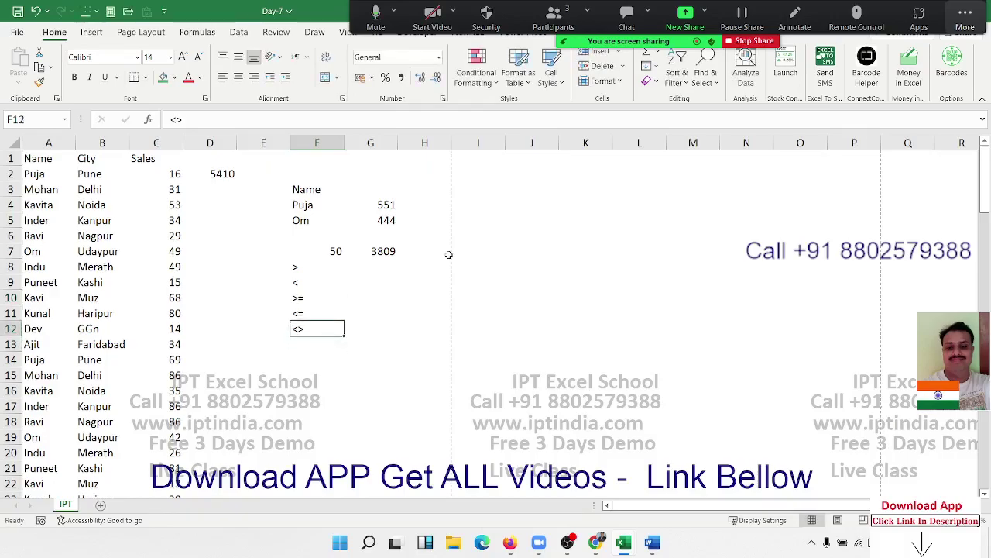
key("Up")
key("Up")
key("Up")
key("Up")
key("Up")
key("Right")
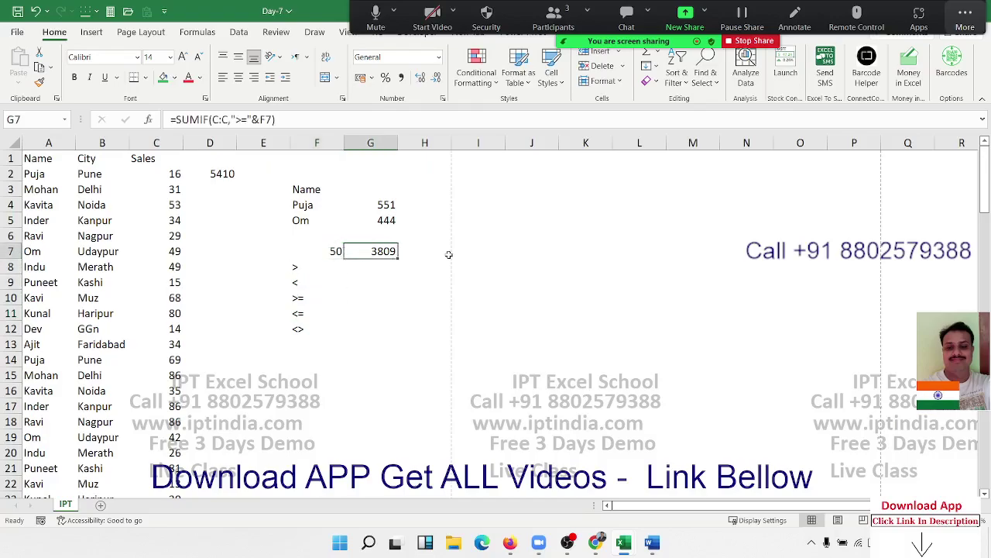
key("F2")
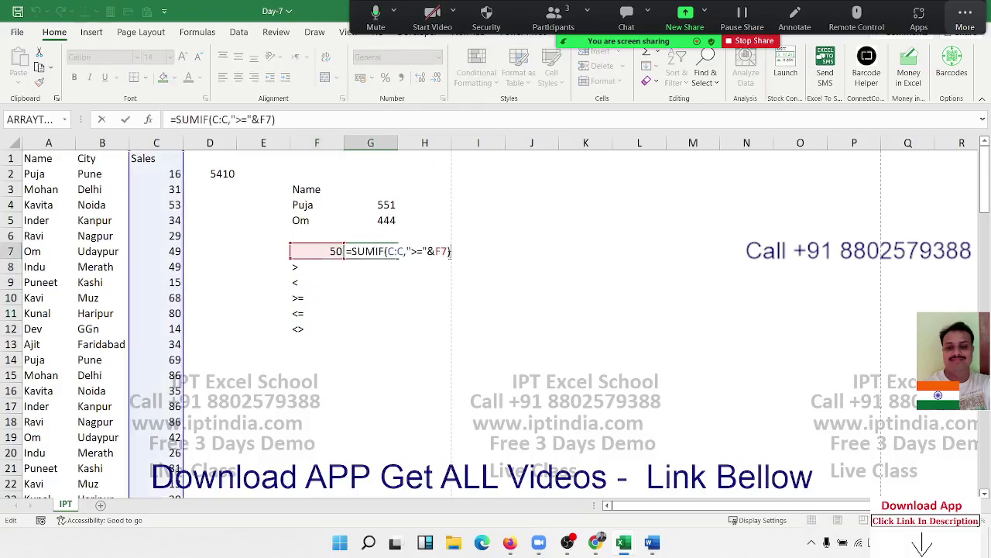
key("Escape")
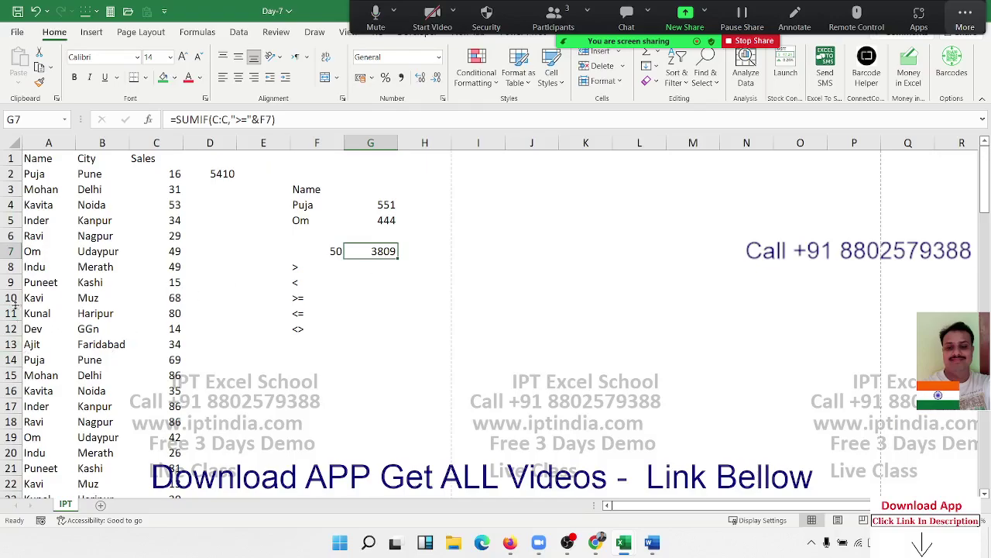
- Extend the name in A19 to the salesperson's full name
double_click(51, 437)
right_click(51, 437)
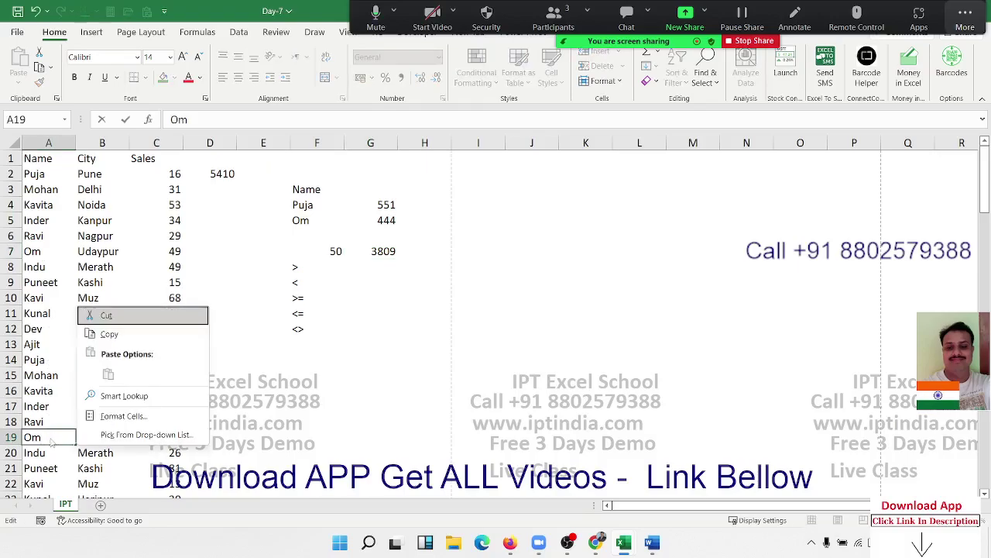
left_click(52, 436)
type("P")
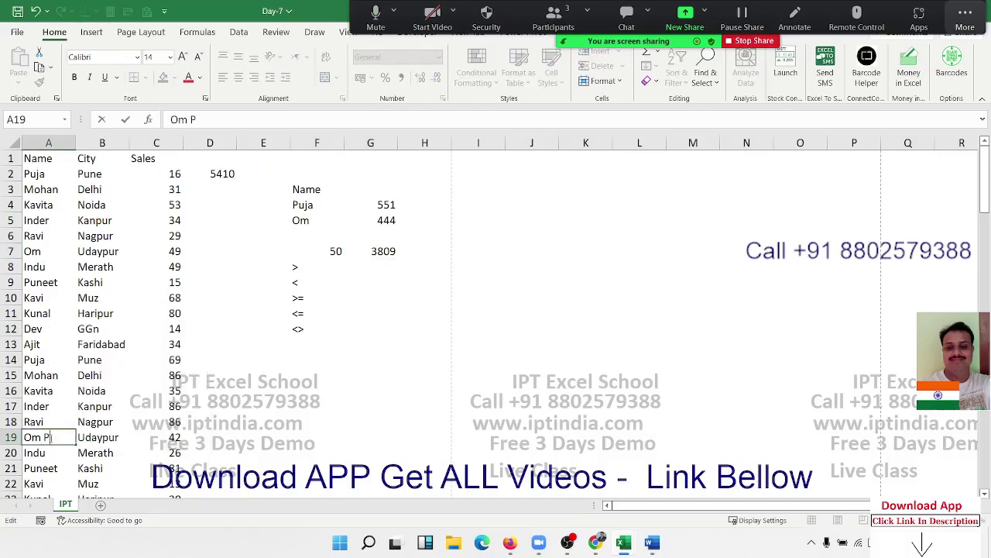
type("rakas")
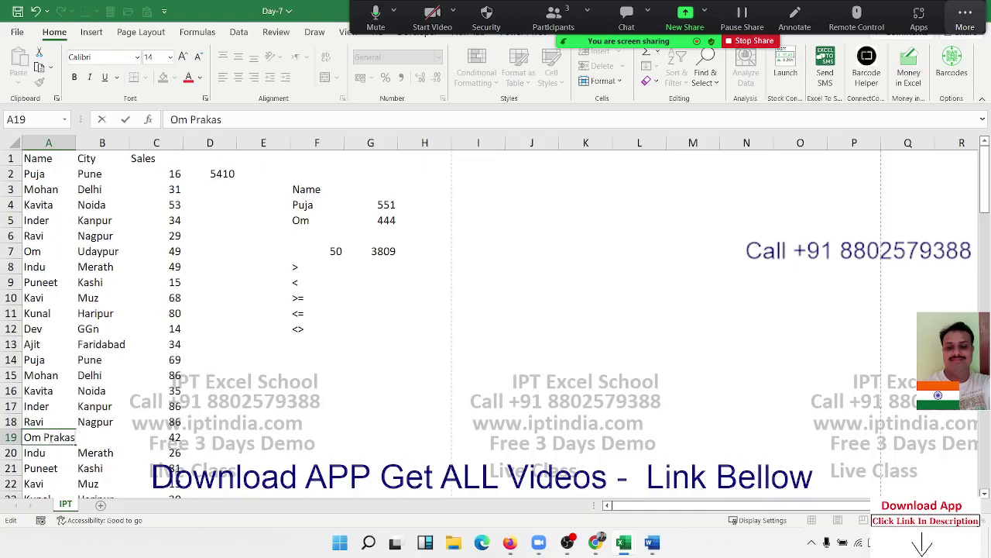
type("h")
key("Return")
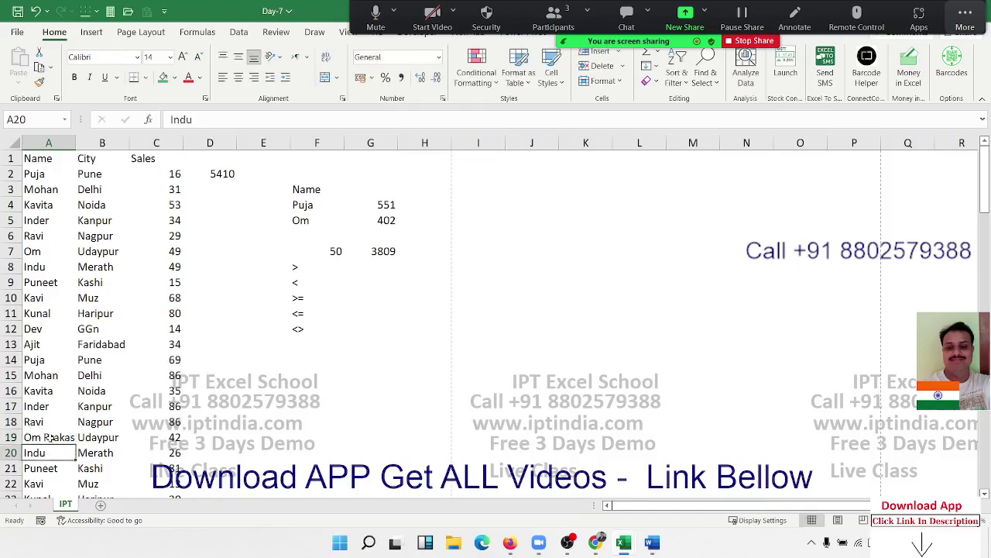
- Copy the A19 full name into A14 and A9, then check the G5 total
left_click(49, 438)
key("Up")
key("Down")
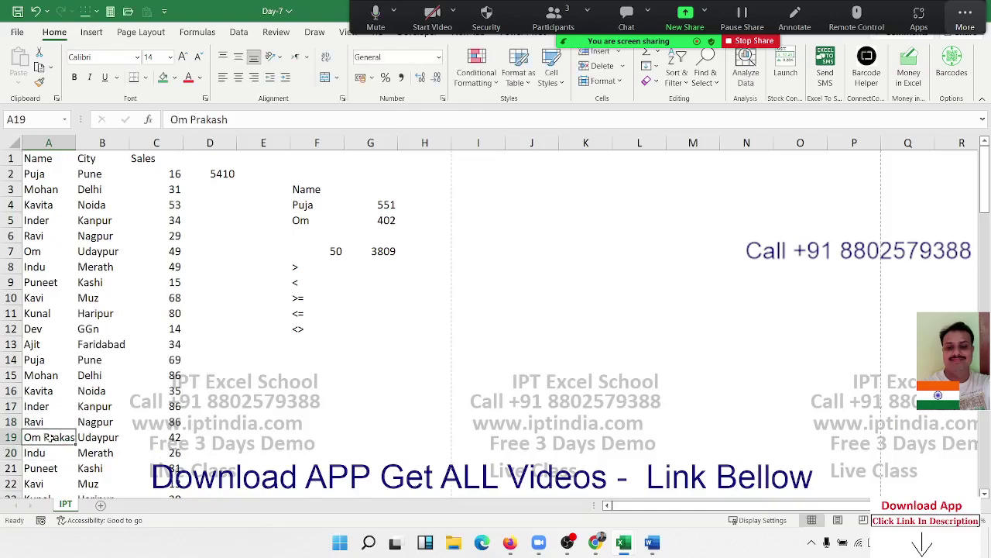
key("ctrl+c")
key("Up")
key("Up")
key("Up")
key("Up")
key("Up")
key("ctrl+v")
key("Up")
key("Up")
key("Up")
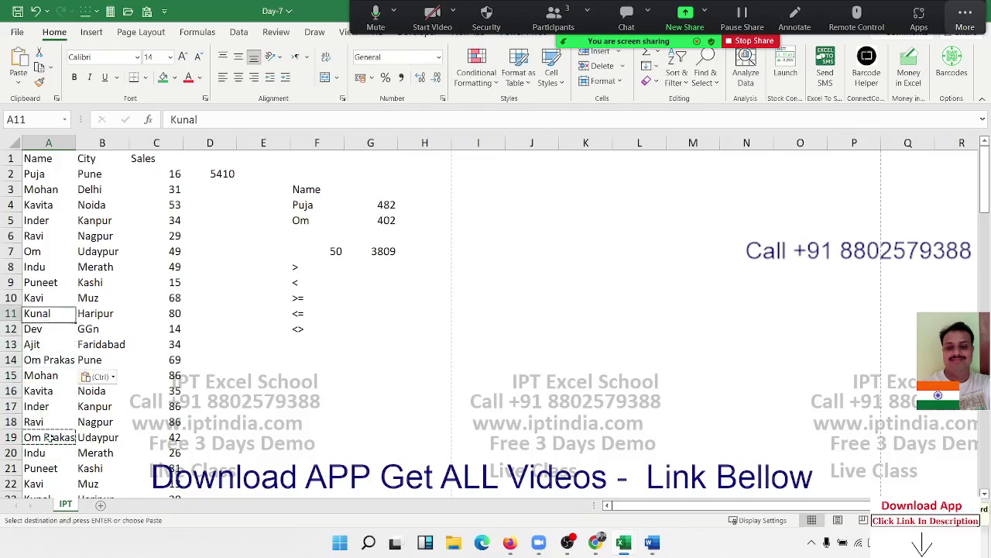
key("Up")
key("Up")
key("ctrl+v")
key("Escape")
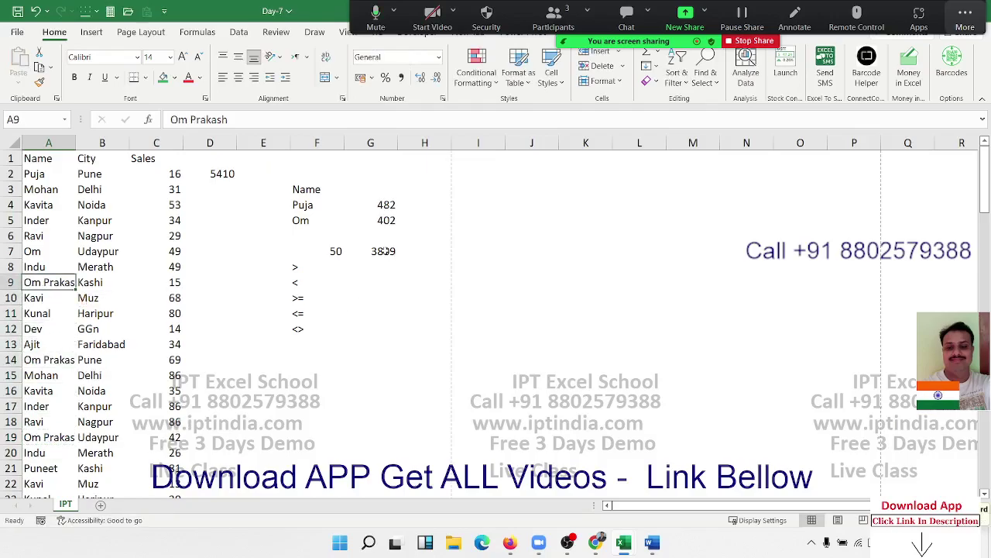
left_click(384, 220)
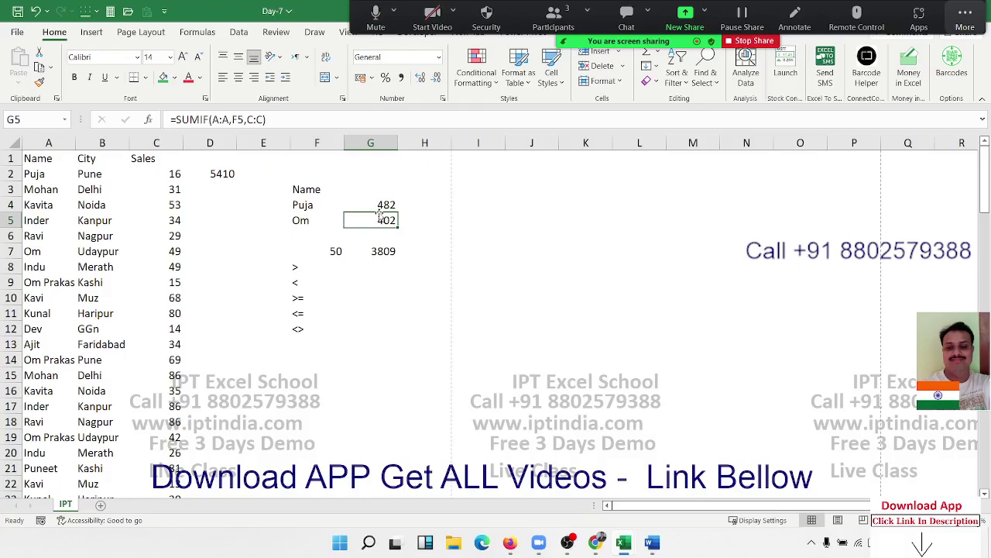
- Wrap the F5 name criterion in asterisks as a wildcard, raising G5's total to 528
double_click(300, 220)
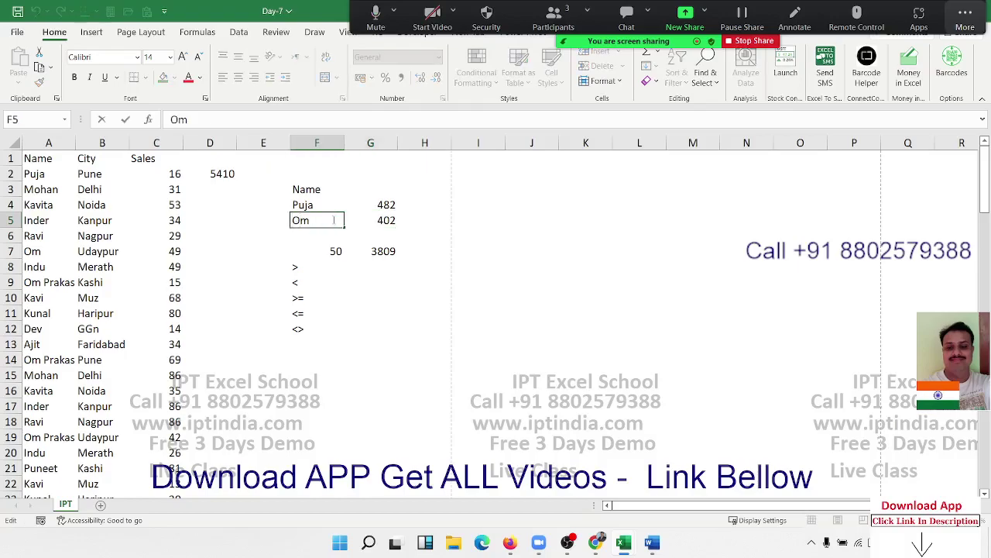
type("*Om")
type("*")
key("Return")
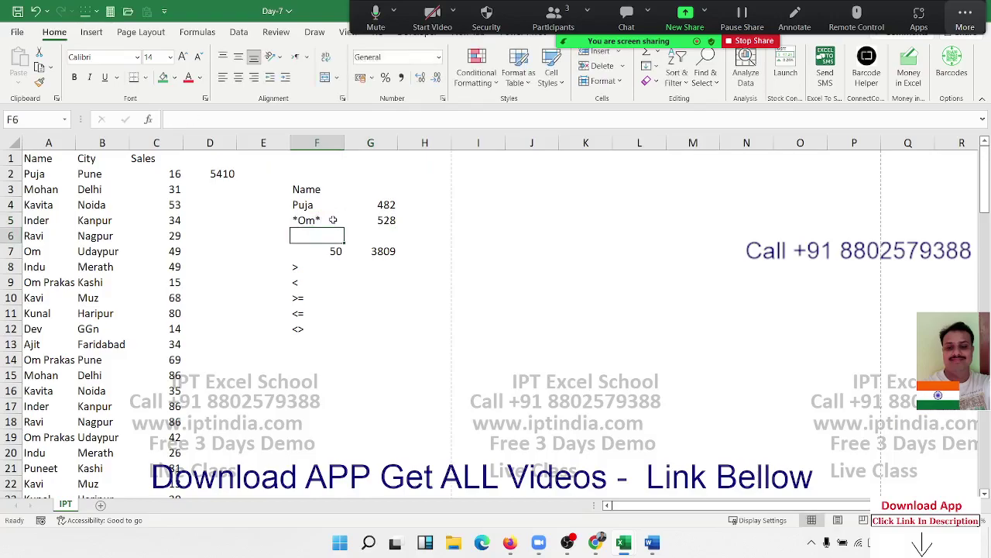
left_click(333, 220)
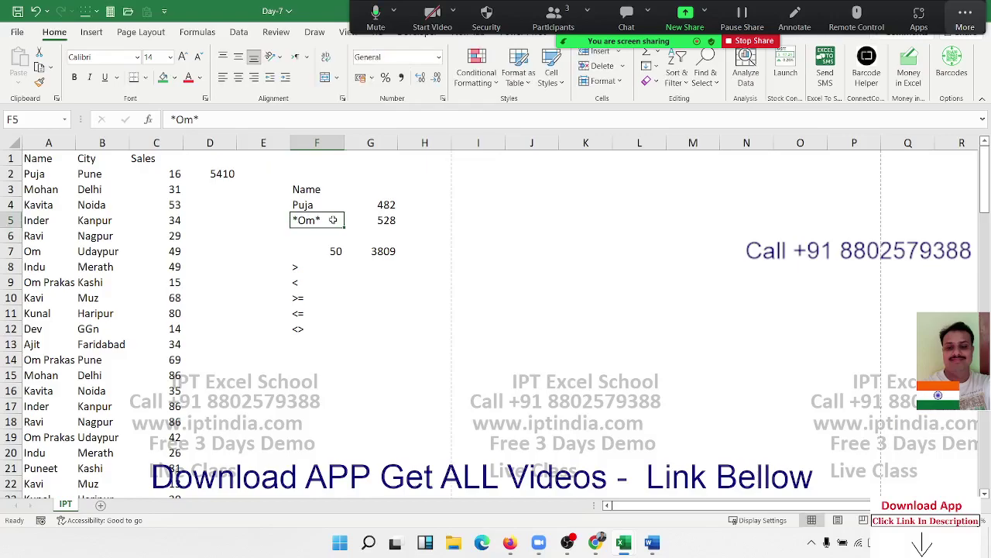
- Enter an uppercase leading-asterisk wildcard in F6 and a lowercase trailing-asterisk wildcard in G6
key("Down")
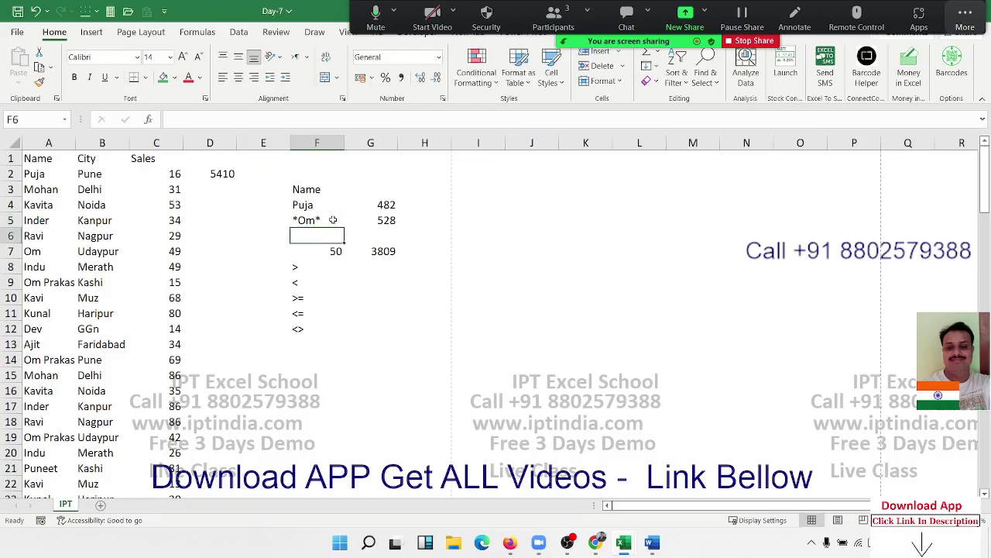
type("*Om*")
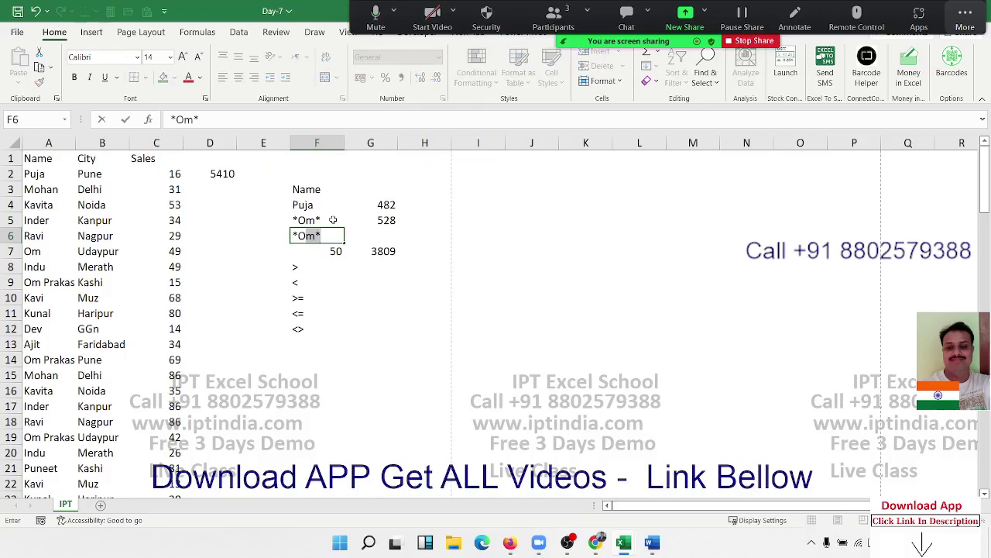
type("M")
key("BackSpace")
key("Return")
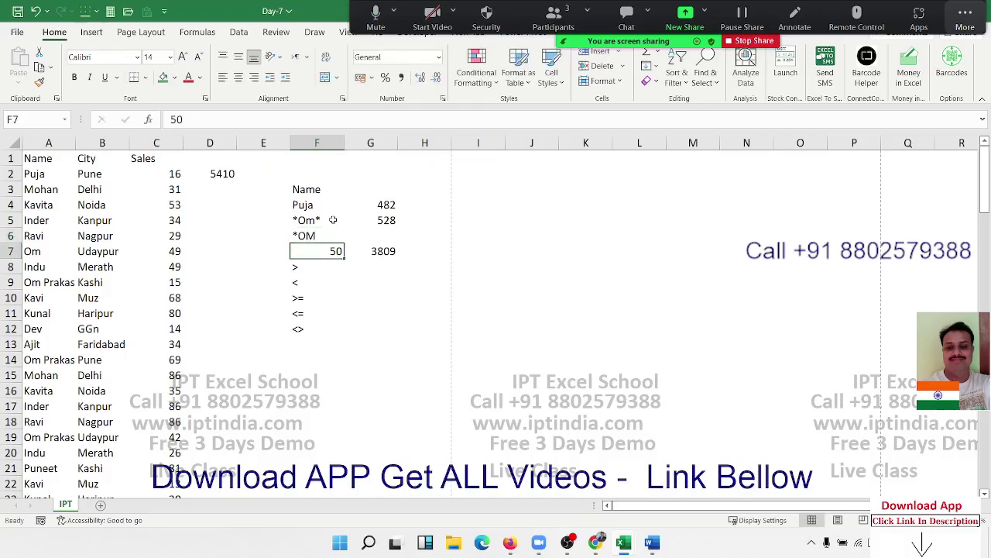
key("Up")
key("Right")
type("om")
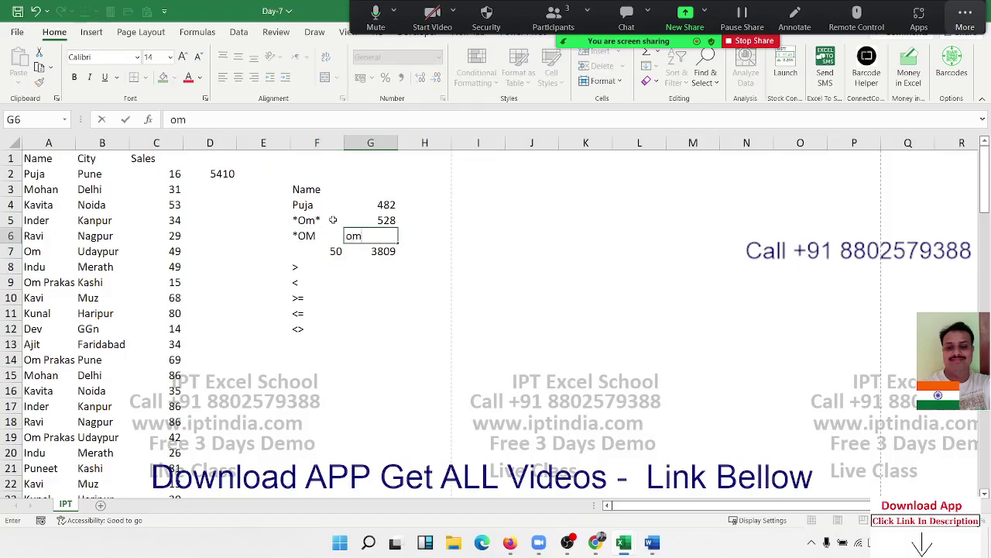
type("*")
key("Return")
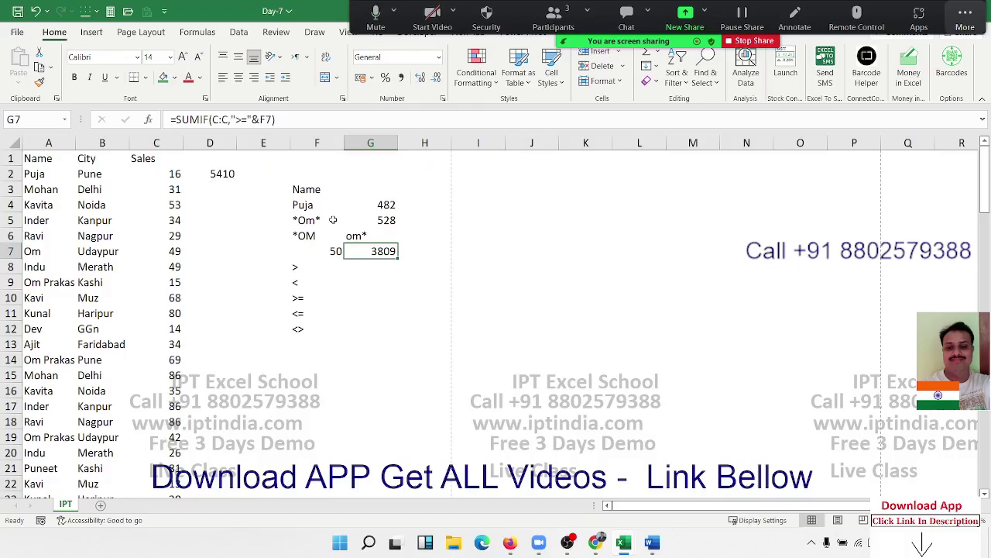
left_click(81, 332)
scroll(103, 476, "down", 3)
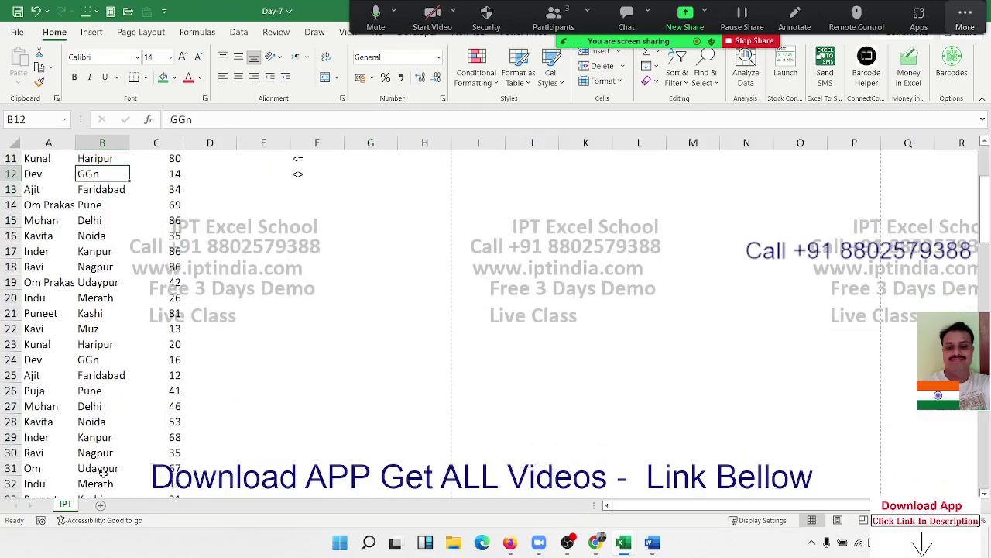
left_click(99, 361)
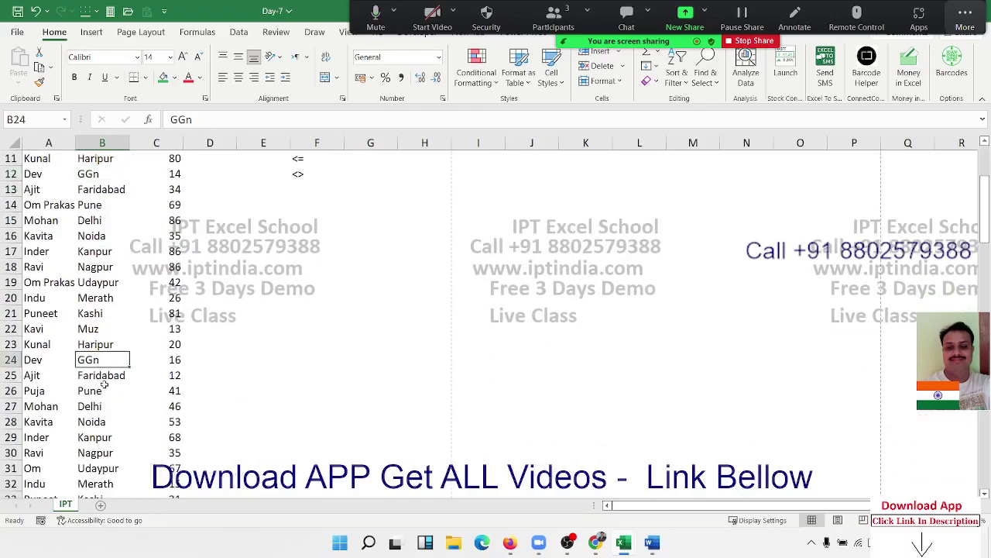
scroll(102, 348, "up", 3)
left_click(93, 329)
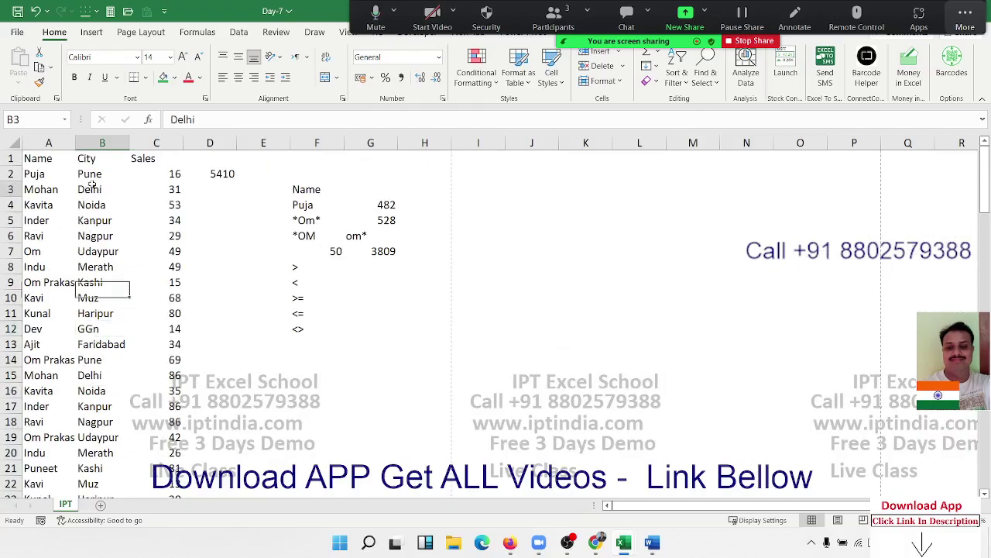
left_click_drag(91, 188, 87, 266)
left_click(89, 330)
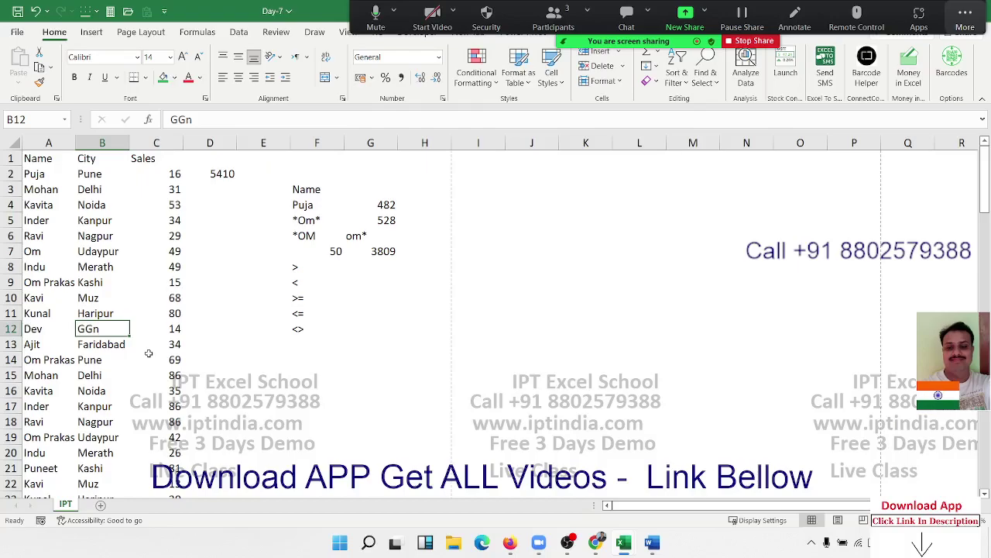
left_click(102, 303)
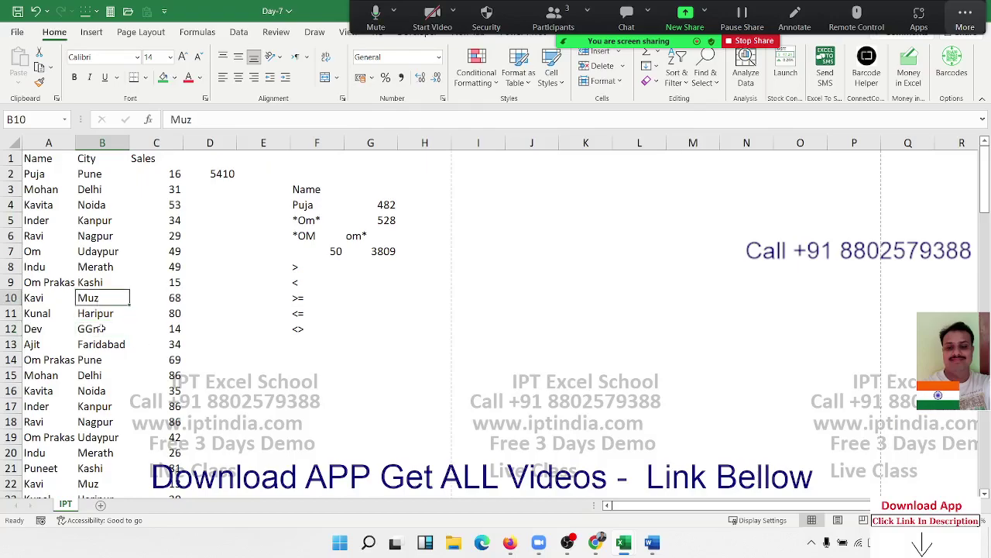
left_click(101, 329)
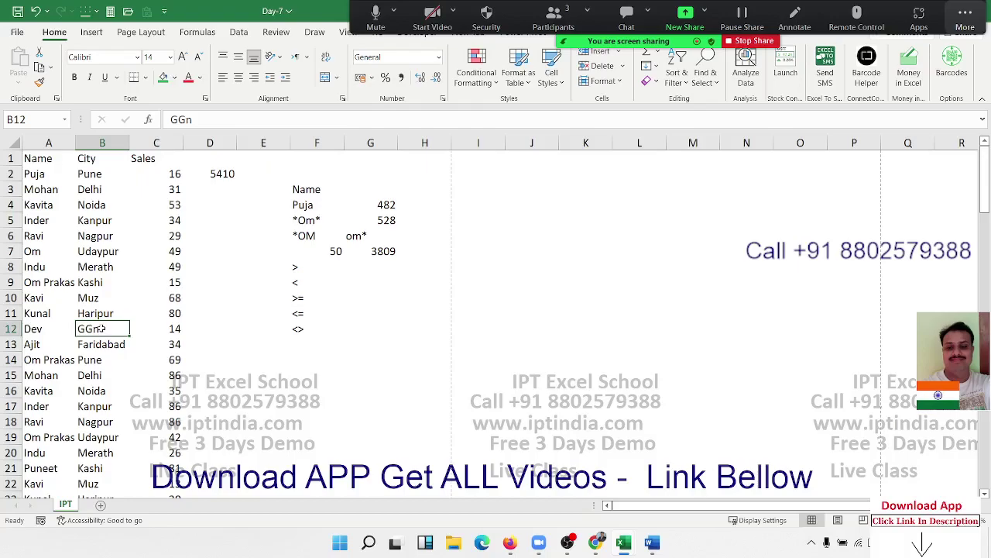
left_click_drag(93, 223, 85, 437)
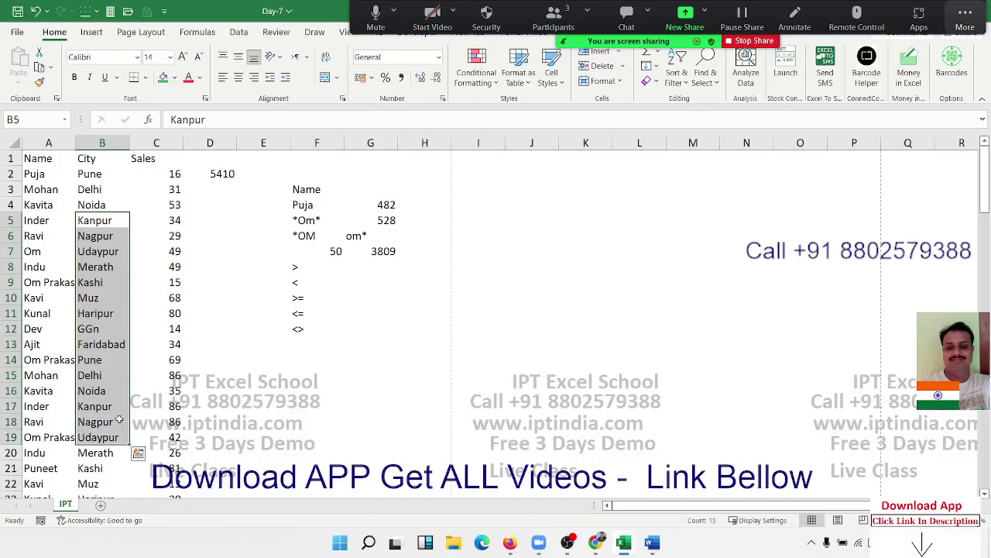
- Enter the ??? wildcard criterion in F13 for three-letter city names
left_click(328, 353)
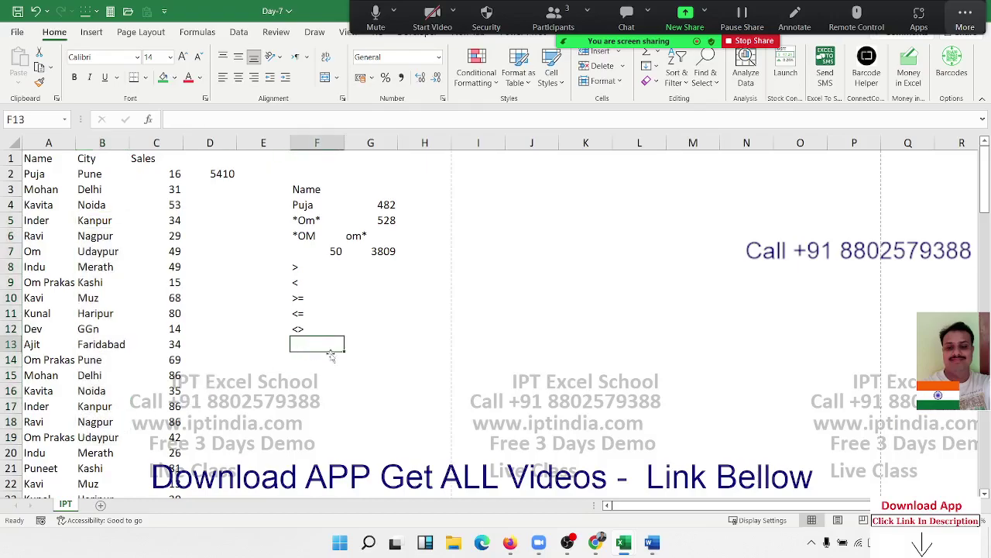
type("???")
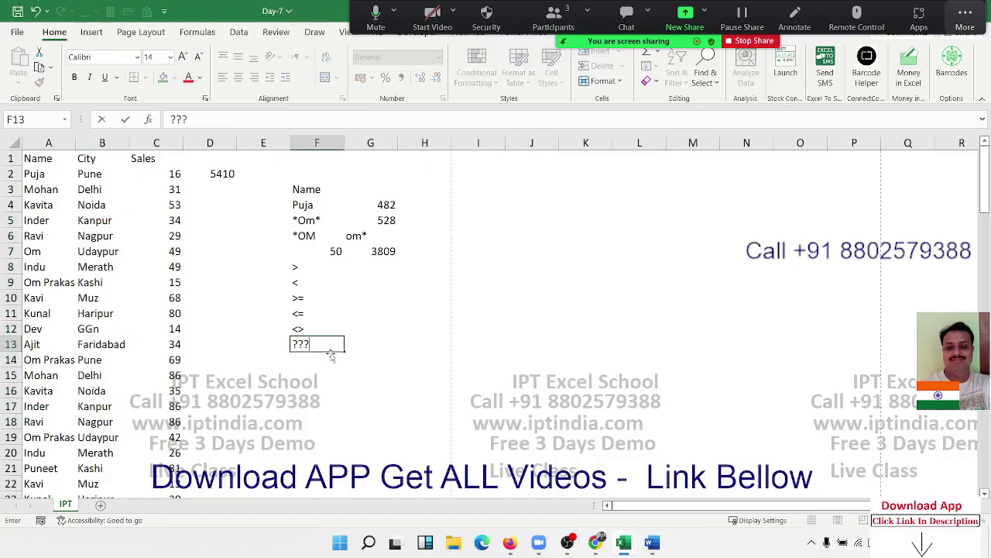
key("Tab")
- Enter =SUMIF(B:B,F13,C:C) in G13, giving a total of 905
type("=s")
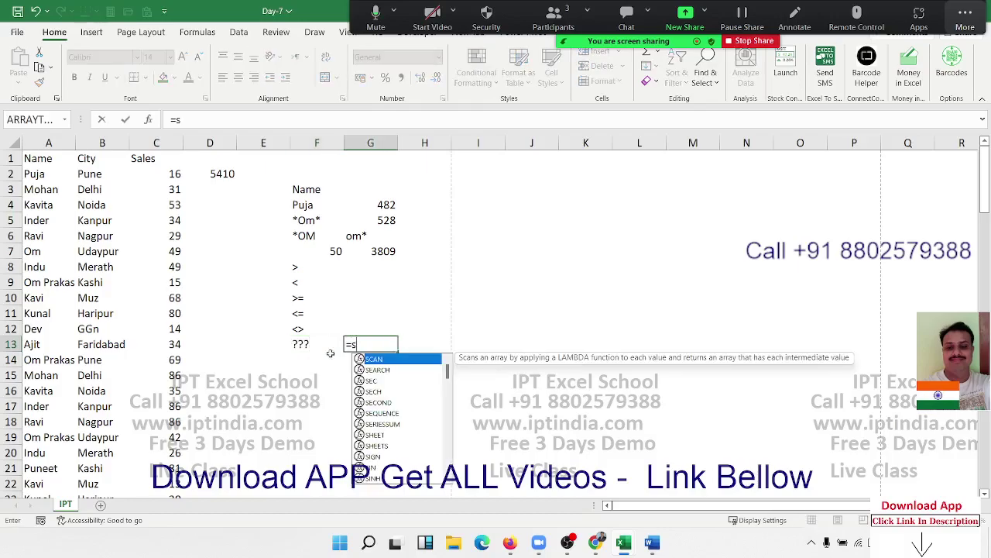
type("um")
key("Down")
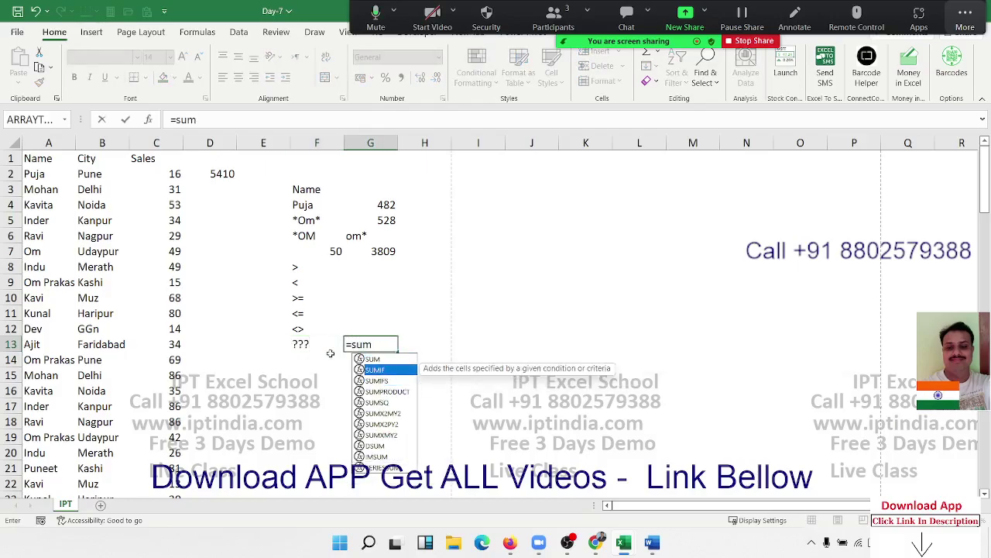
key("Tab")
key("Left")
key("Left")
key("Left")
key("Left")
key("Left")
key("ctrl+space")
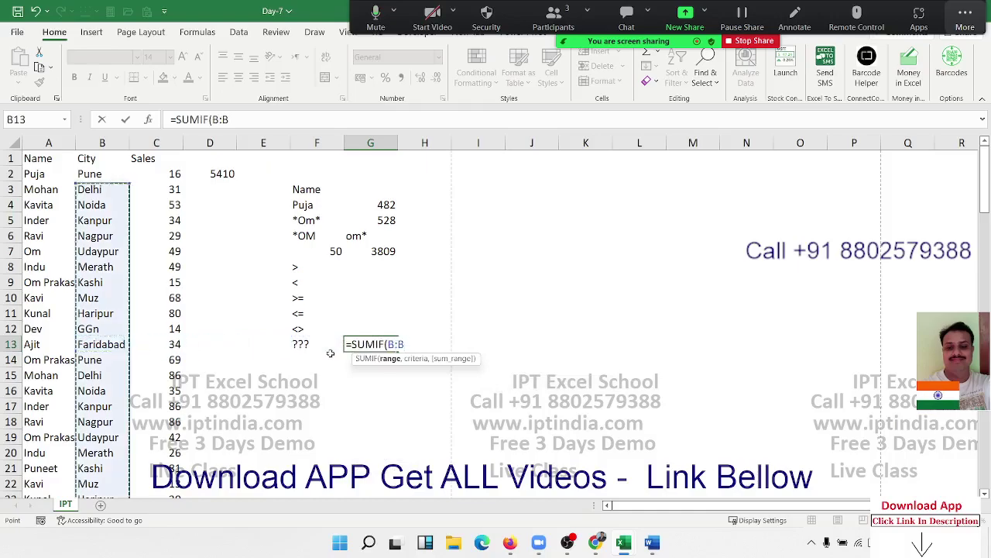
type(",")
key("Left")
type(",")
key("Left")
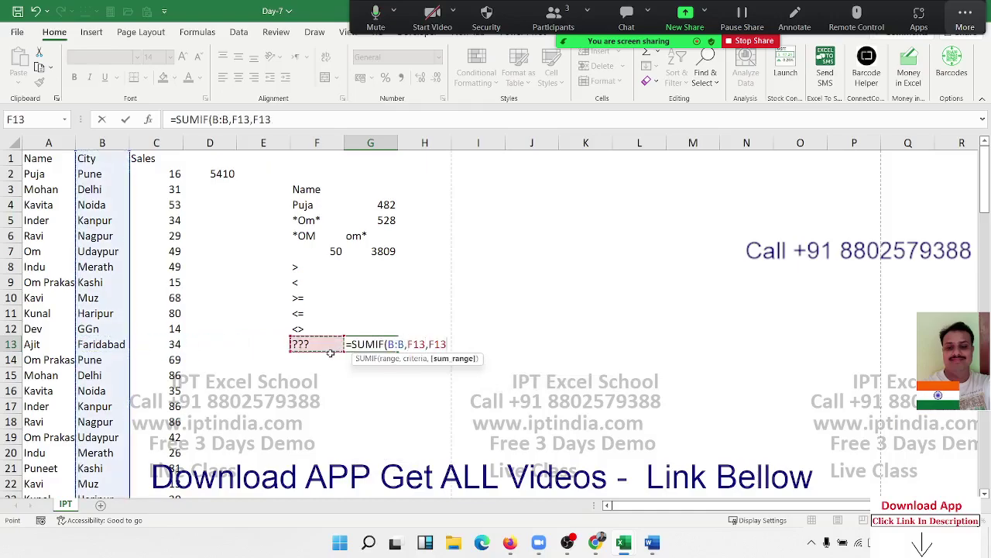
key("Left")
key("Left")
key("Left")
key("ctrl+space")
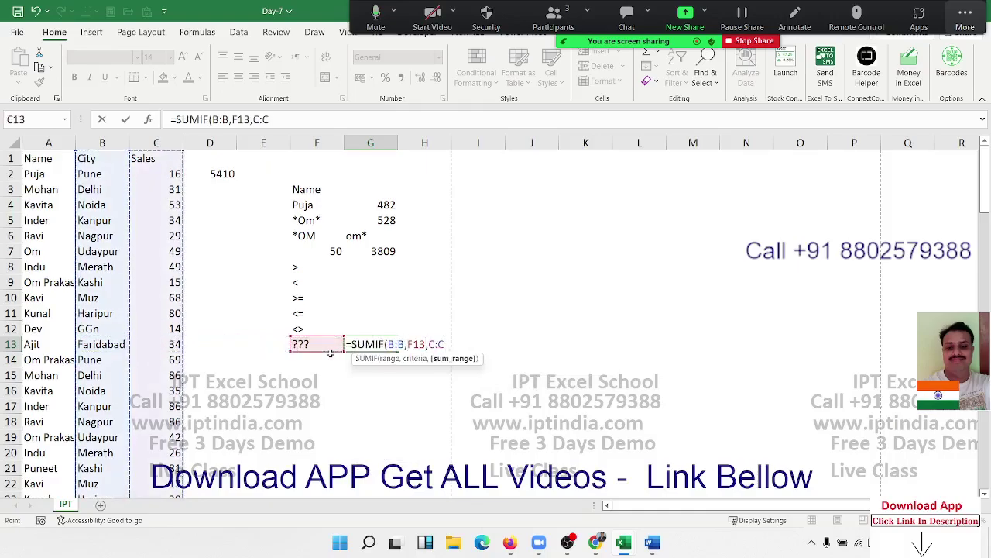
key("Return")
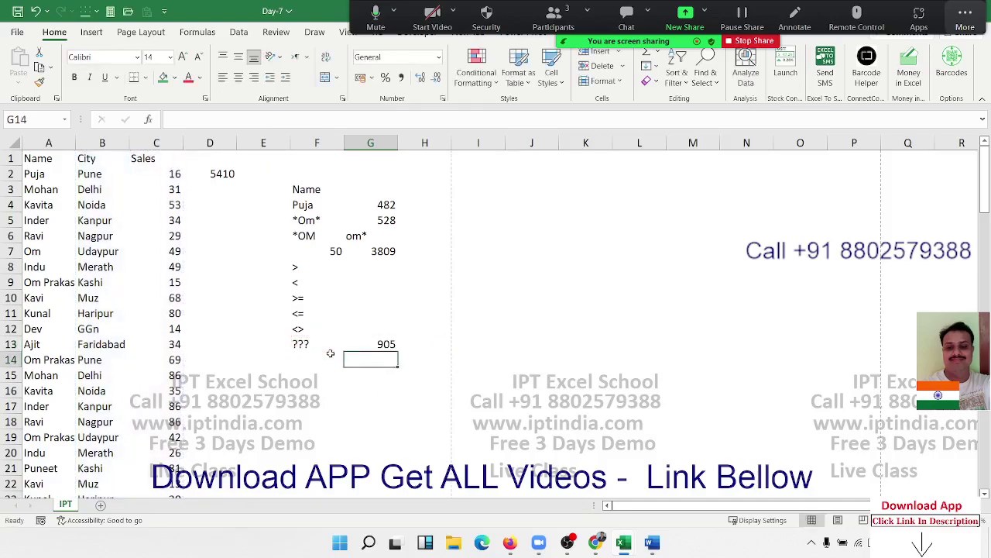
- Review the ??? criterion, the City column and the SUMIF formula behind 905
key("Up")
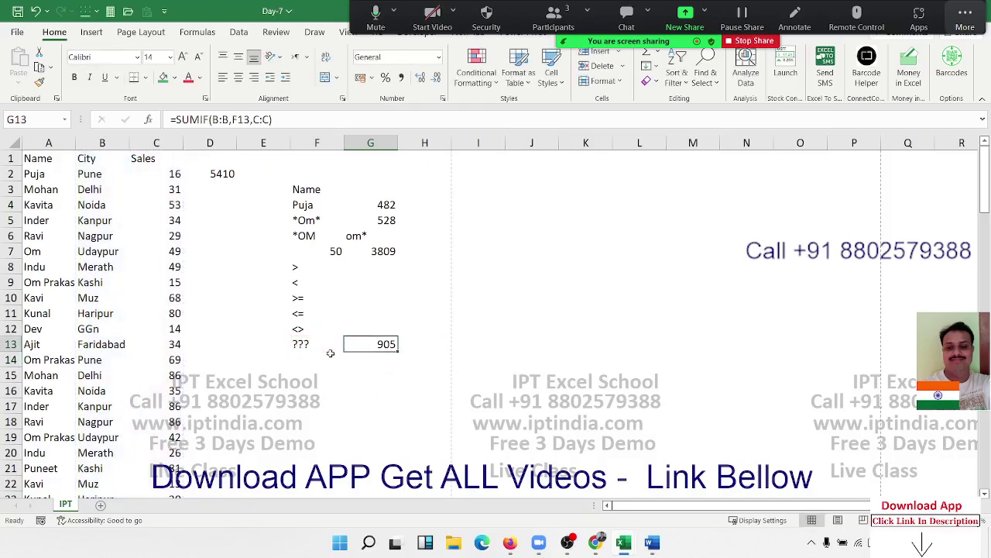
key("Left")
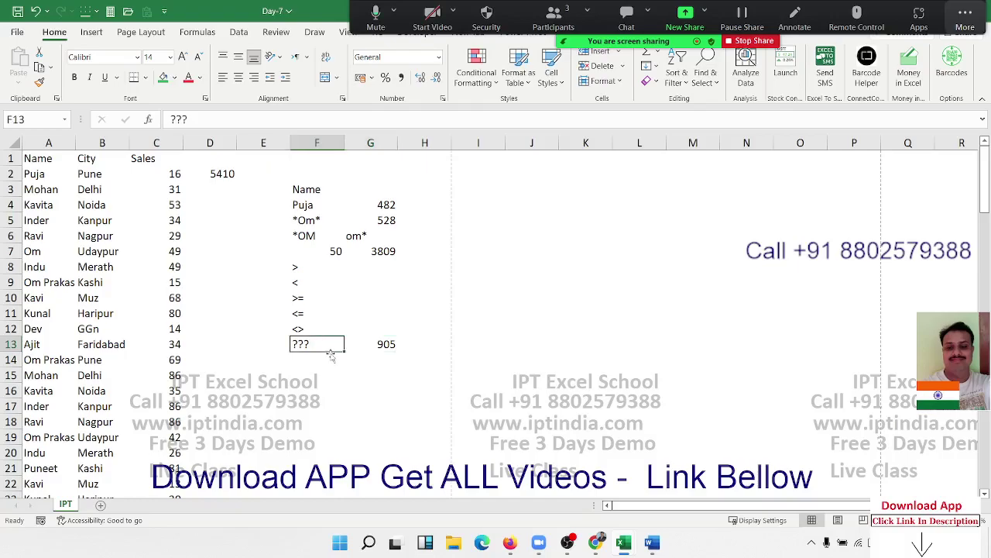
left_click(121, 159)
key("ctrl+shift+Down")
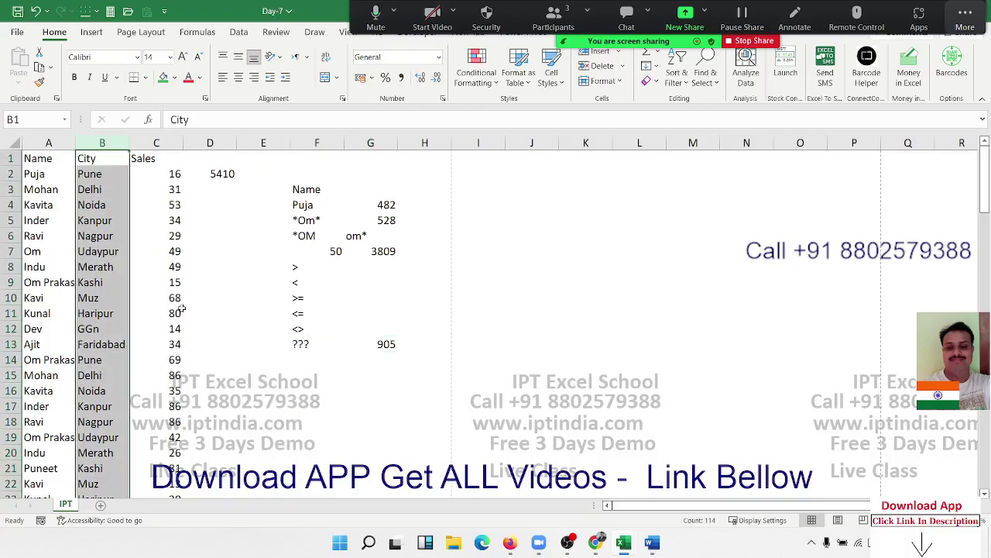
left_click(393, 342)
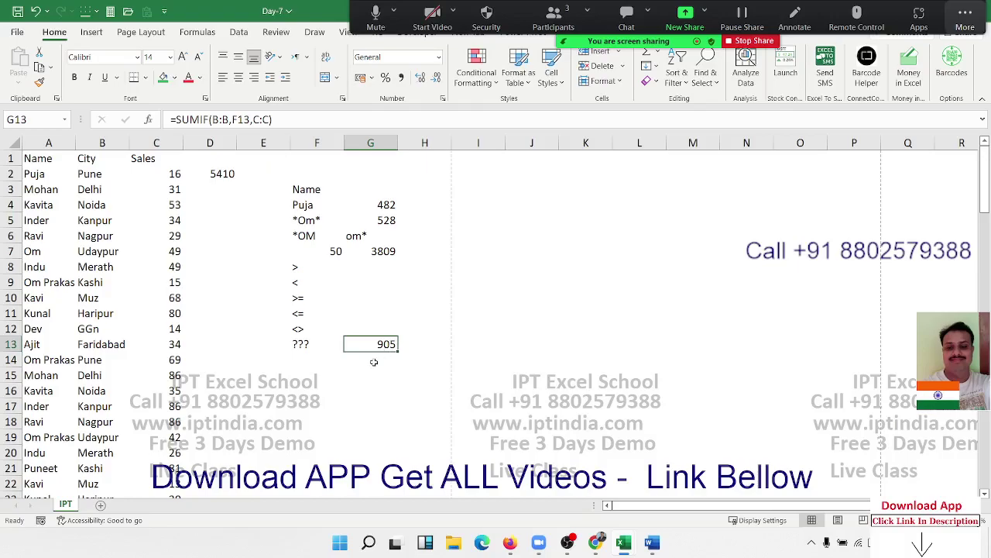
- Type headers Name and City in E15:F15 and a name value in E16
left_click(262, 377)
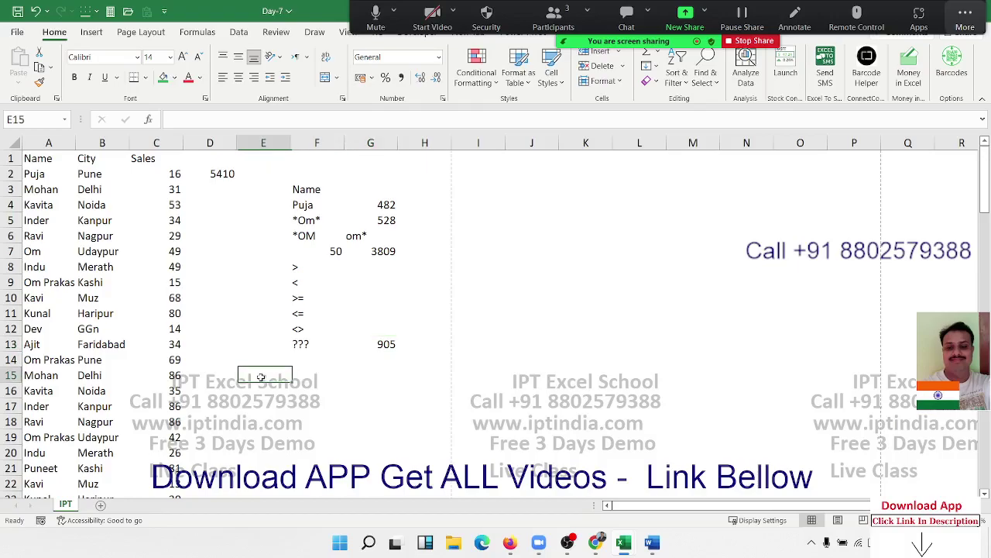
left_click(304, 354)
left_click(260, 378)
type("Name")
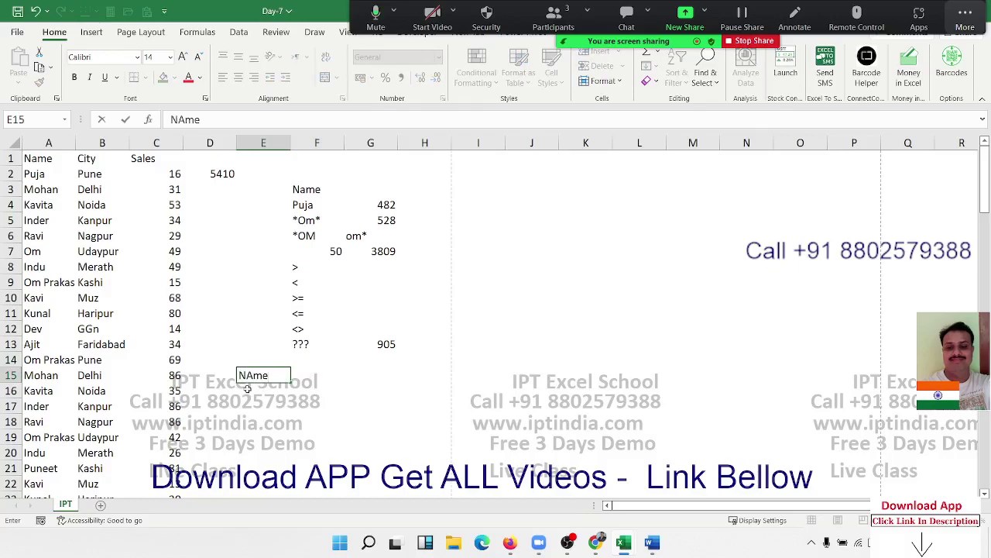
key("Tab")
type("Cit")
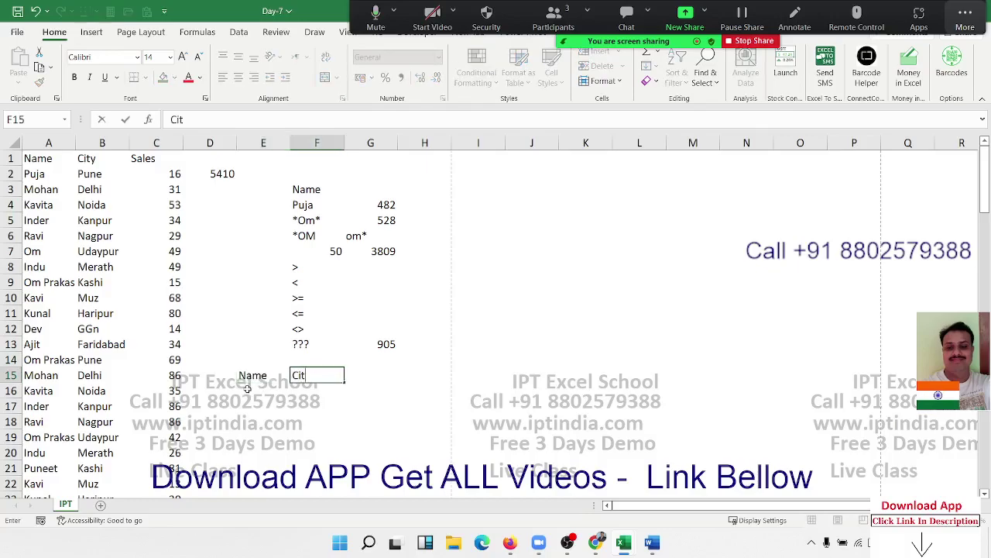
type("y\\")
key("BackSpace")
key("Return")
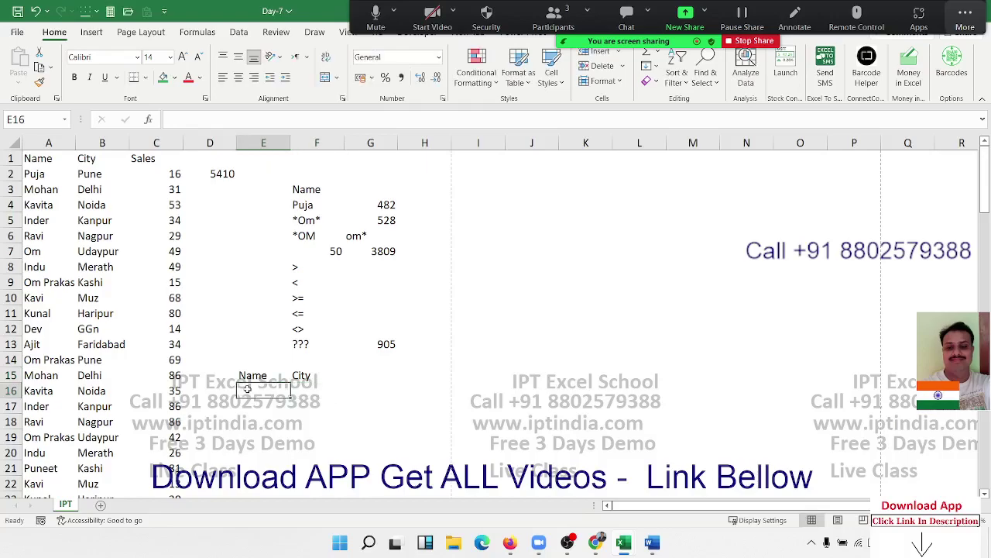
type("De")
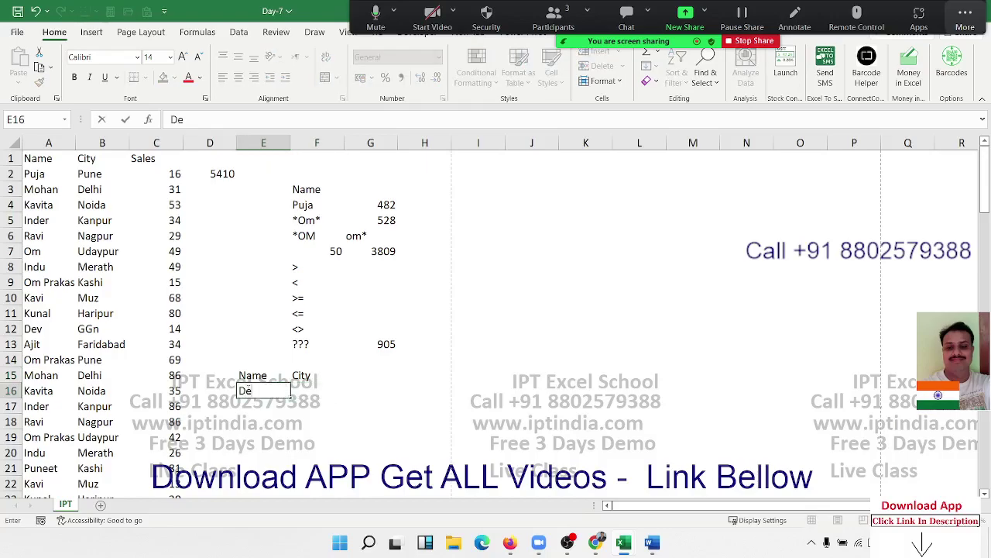
type("v")
key("Tab")
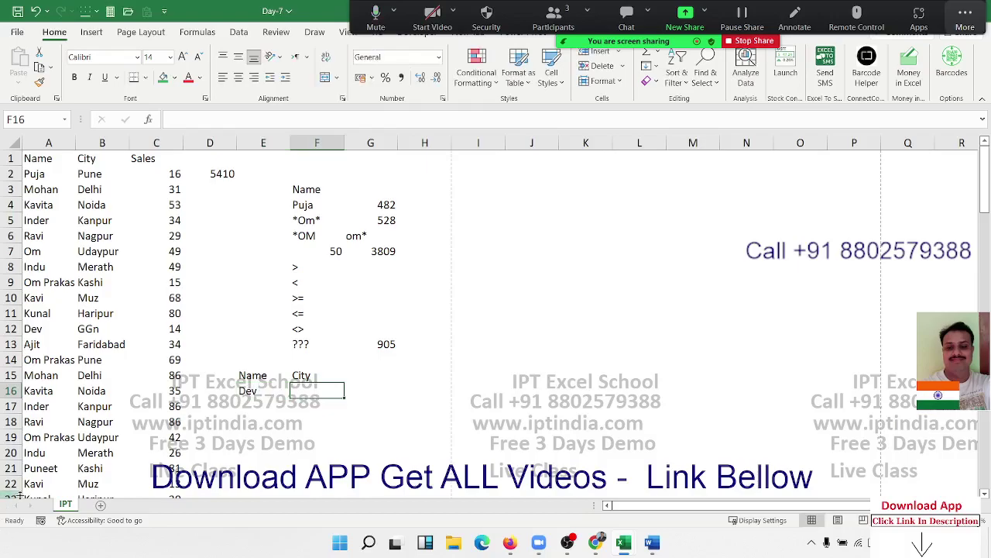
- Add GGN under City, the Sals header in G15 and >50 beneath it
scroll(62, 484, "down", 3)
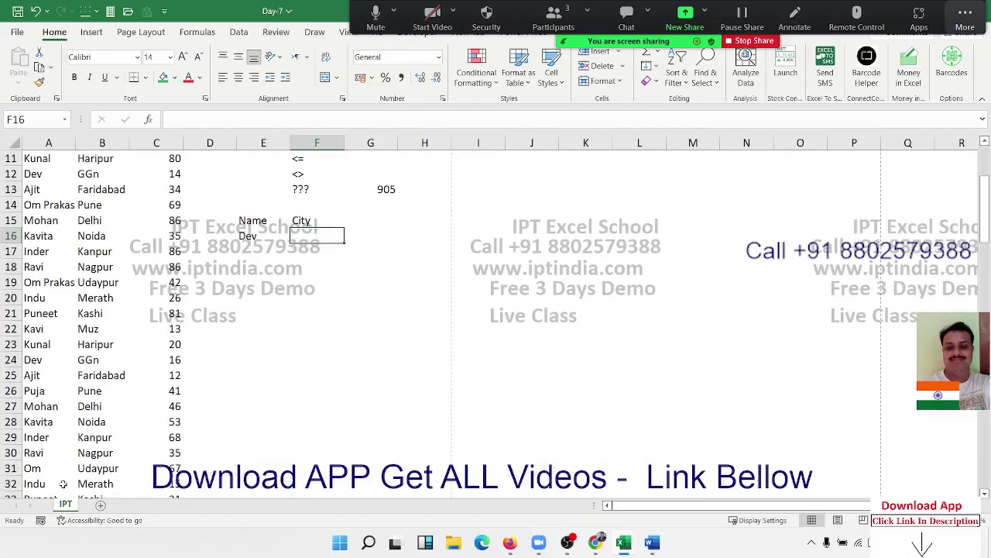
scroll(63, 481, "down", 3)
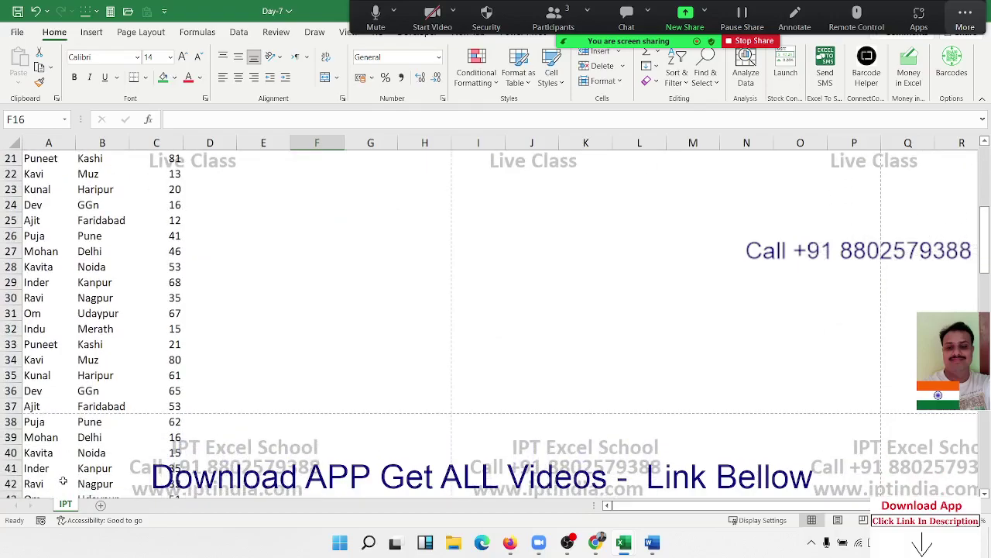
scroll(62, 481, "down", 3)
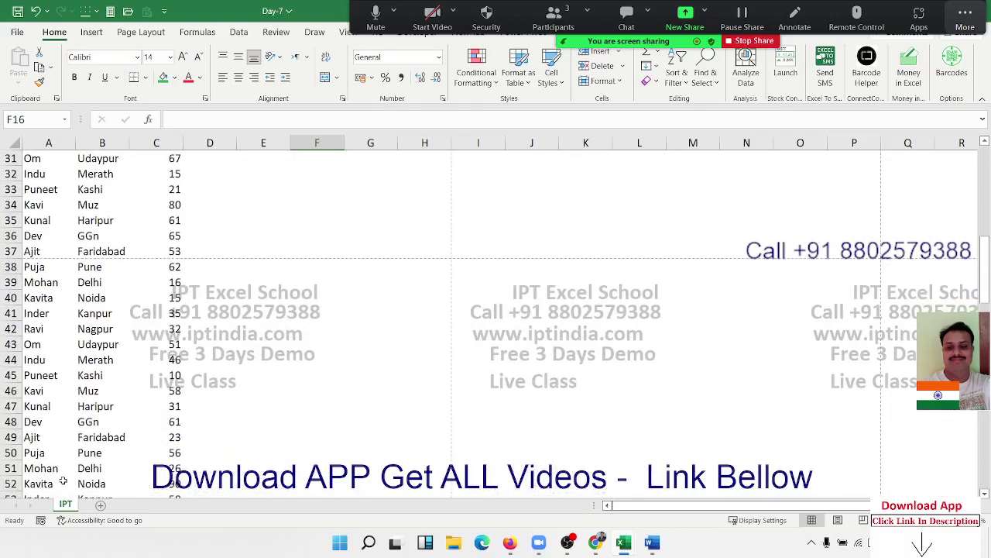
scroll(63, 481, "up", 10)
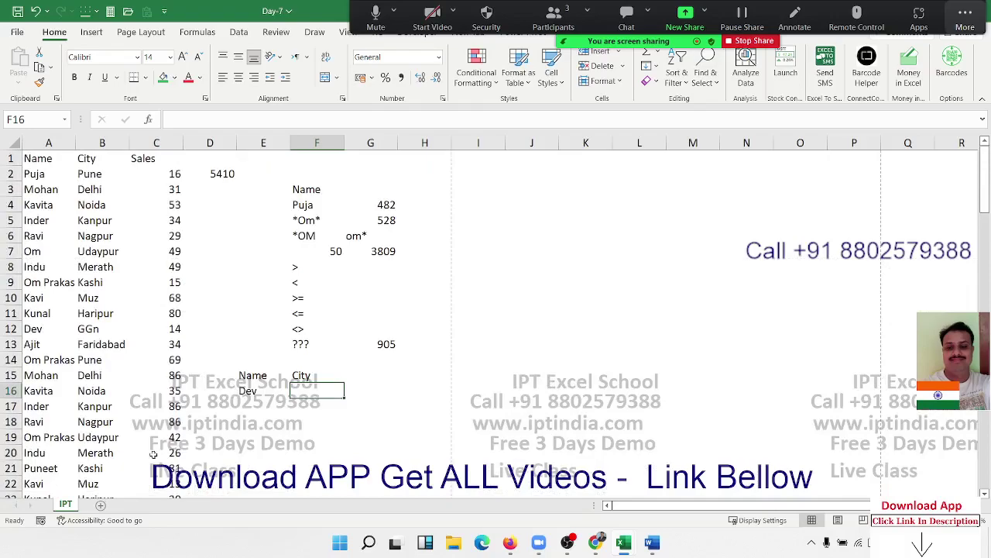
type("GGN")
key("Tab")
key("Up")
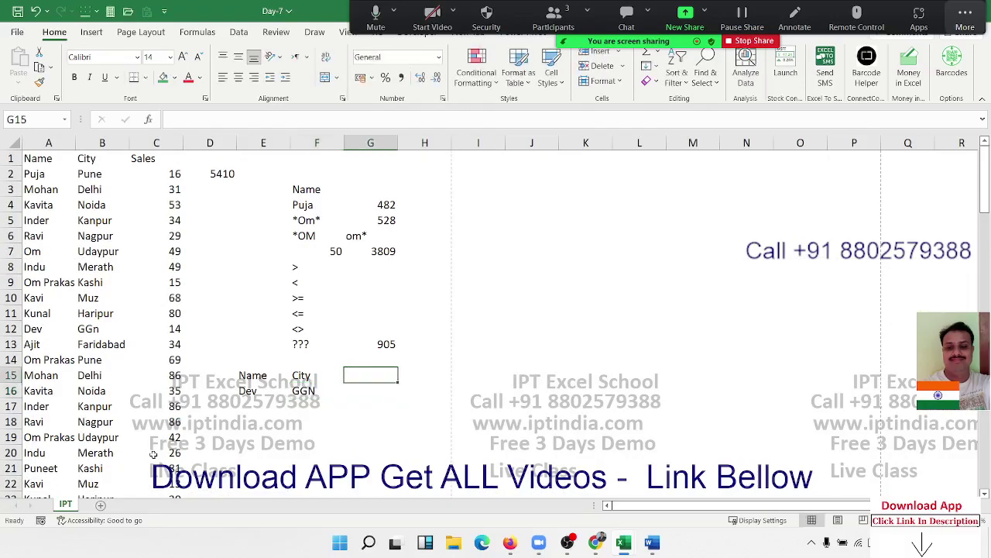
type("Sals")
key("Return")
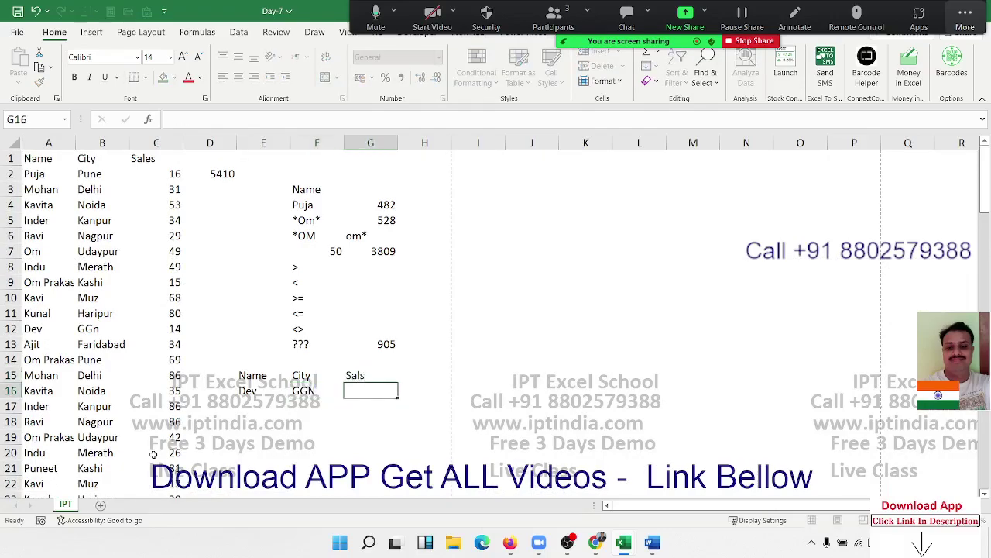
type(">5")
type("0")
key("Tab")
- Add the Total header in H15 and select the Name and City criteria cells
key("Up")
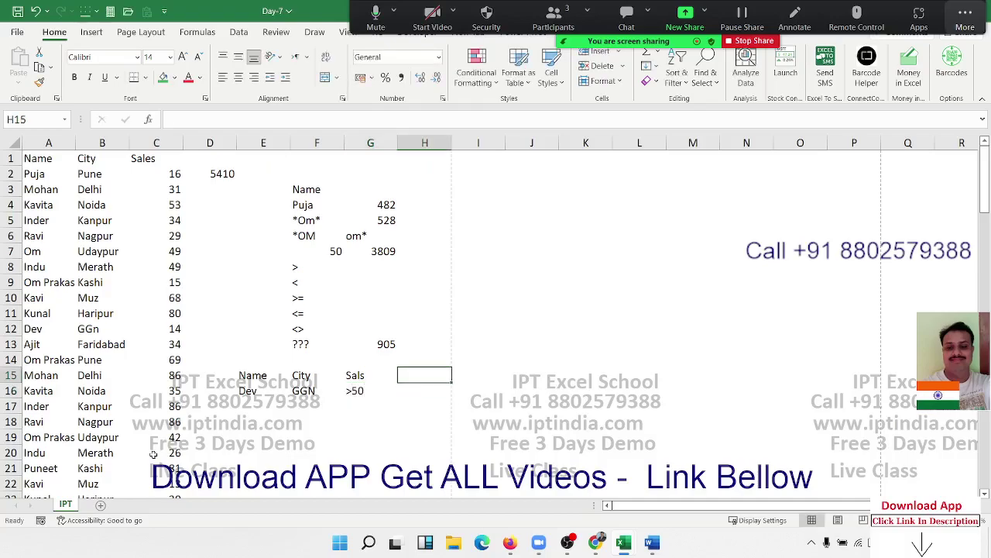
type("Total")
key("Return")
key("Left")
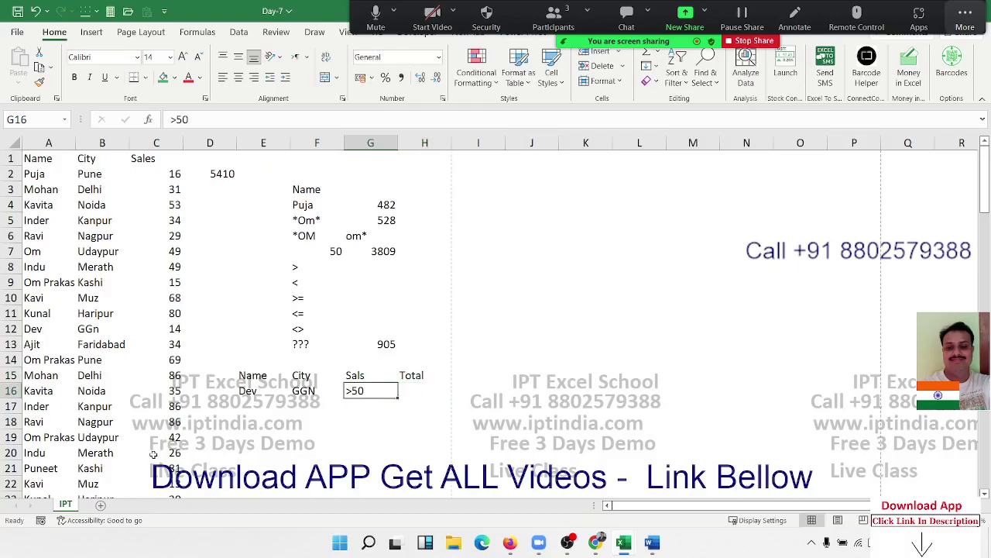
key("Left")
key("Left")
key("Up")
key("shift+Right")
key("shift+Down")
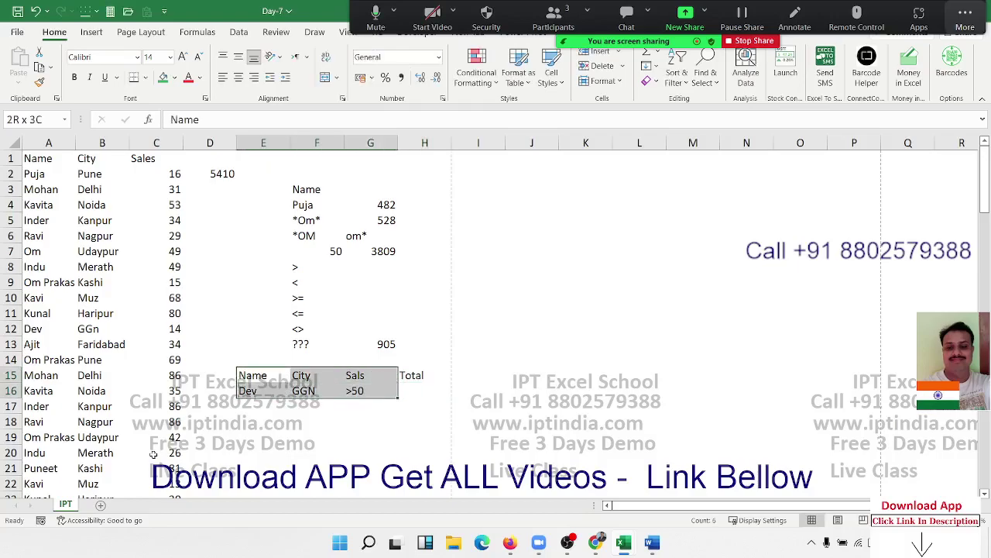
- Fill E15:G16 green and apply All Borders to the criteria cells
left_click(164, 78)
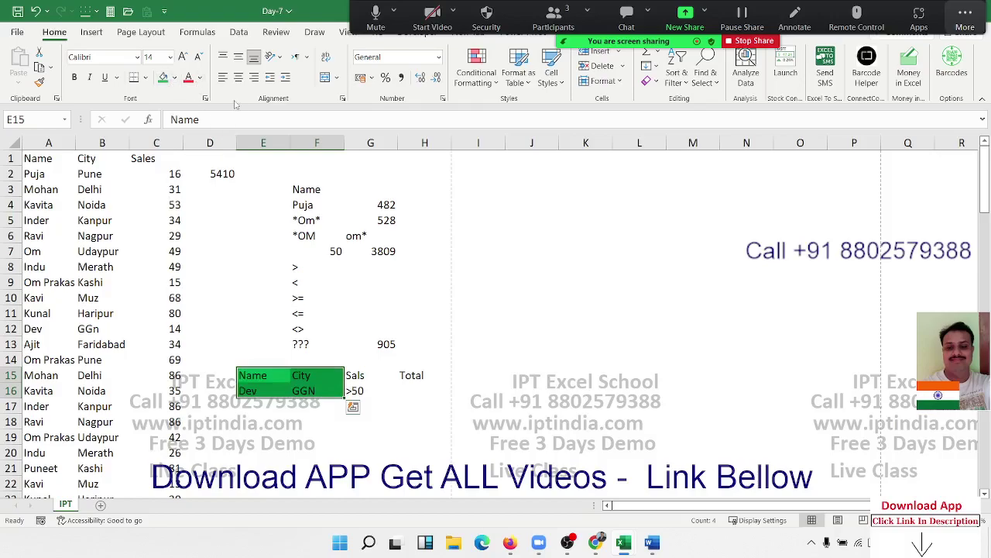
key("shift+Right")
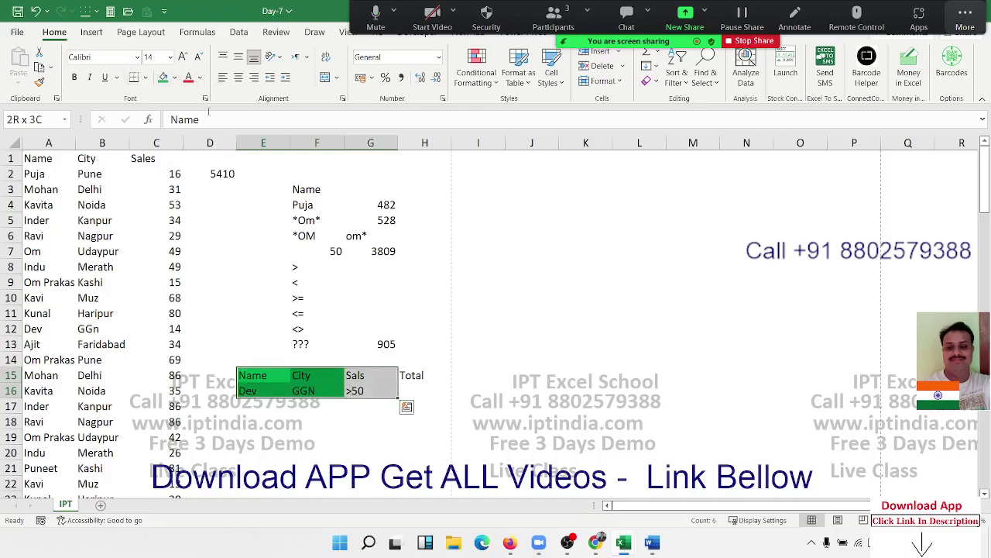
left_click(164, 77)
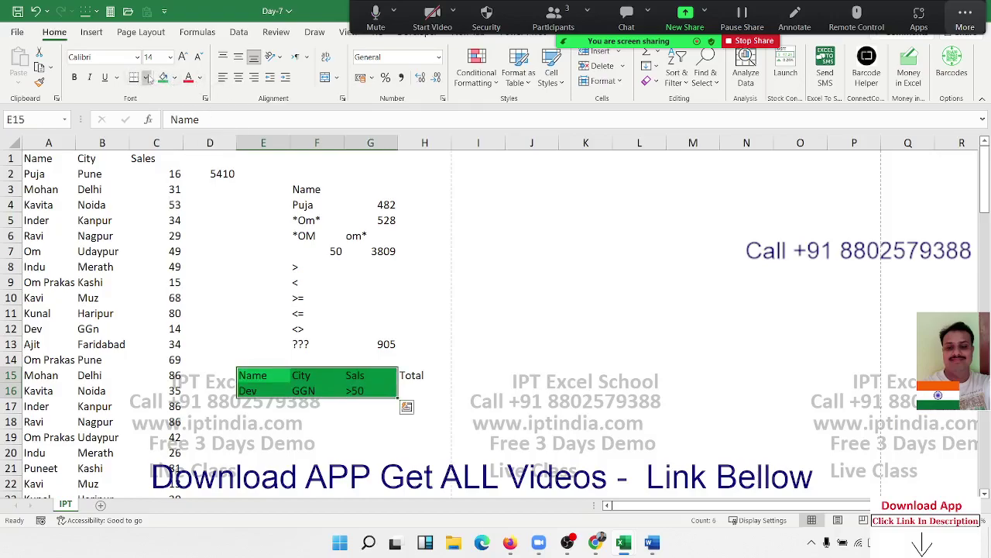
left_click(144, 78)
left_click(147, 209)
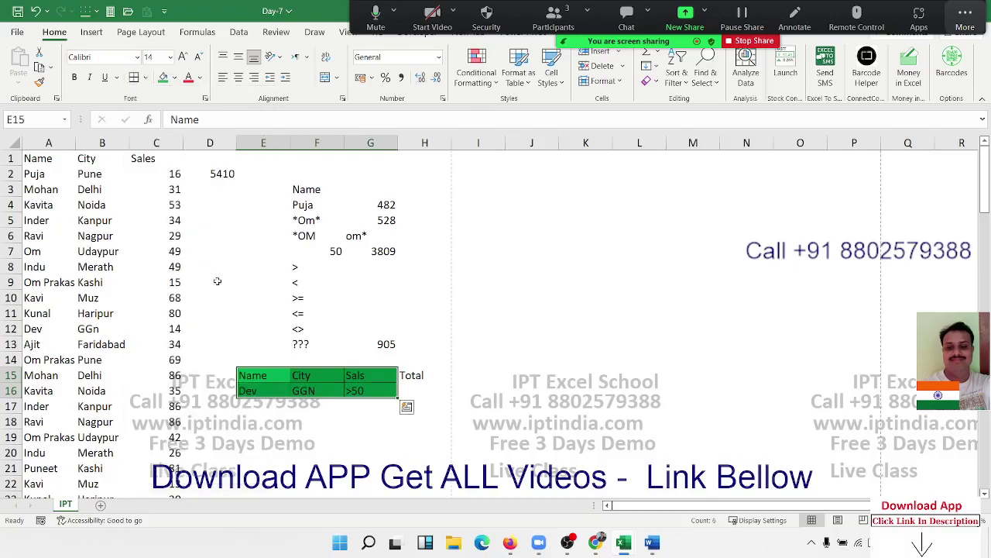
left_click(321, 434)
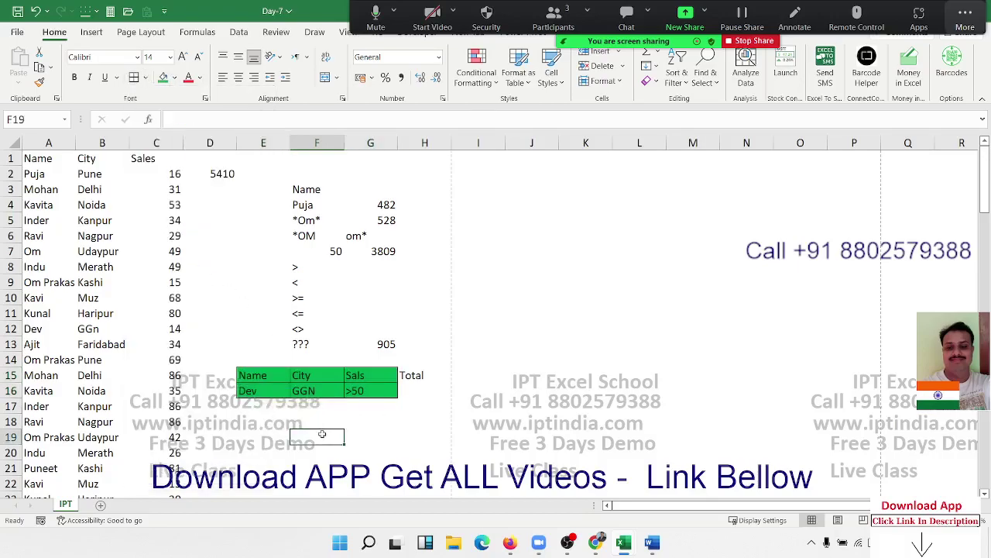
left_click(403, 389)
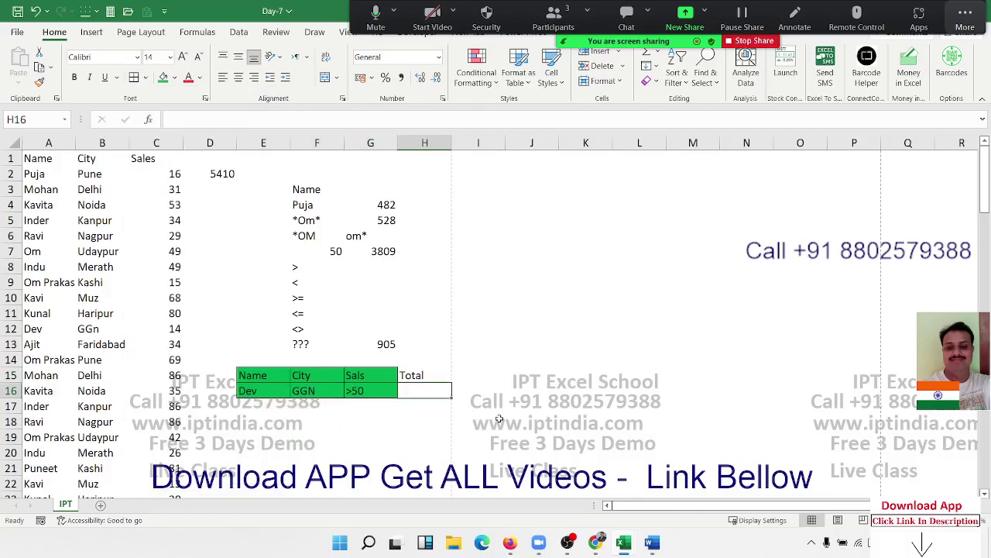
- Start a SUMIFS in H16 summing column C where column A matches E16
type("=s")
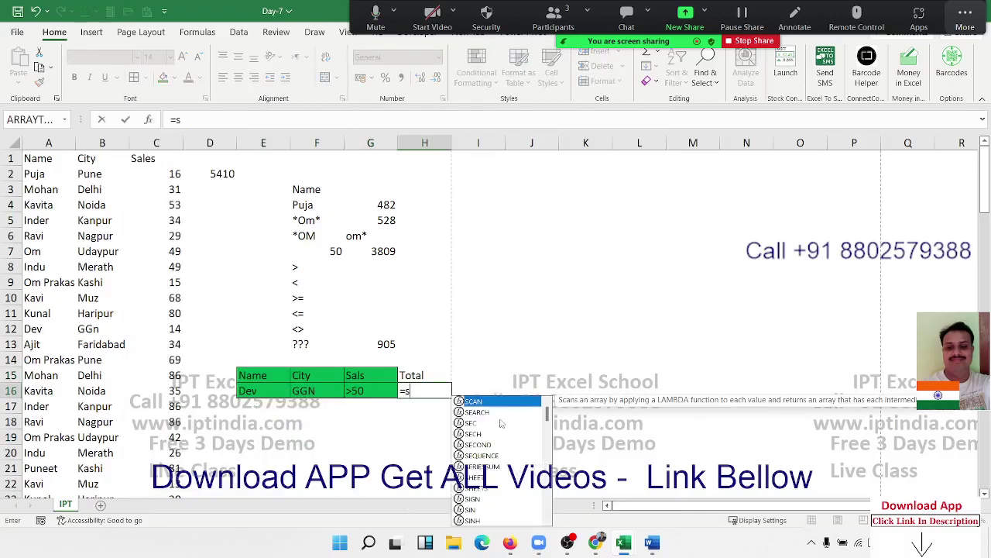
type("um")
key("Down")
key("Down")
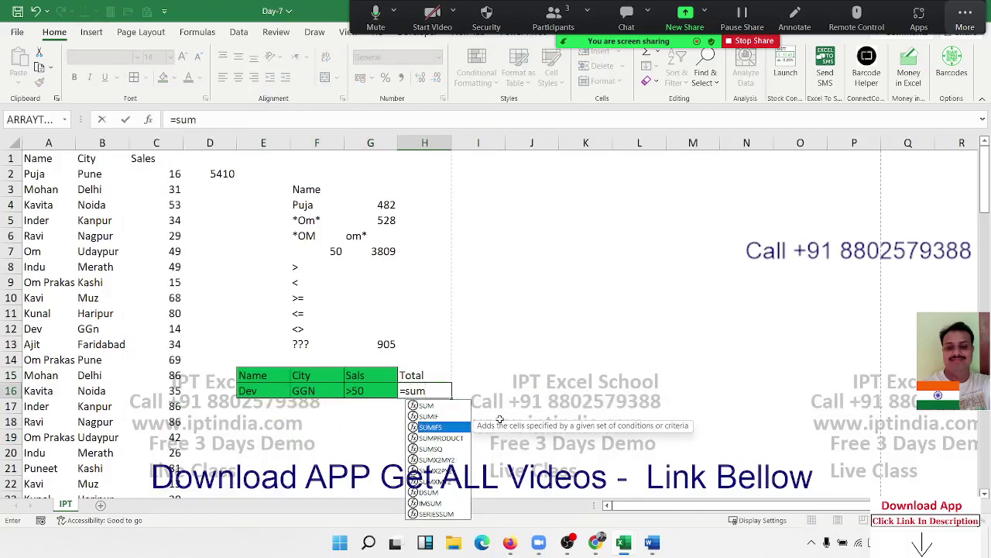
key("Tab")
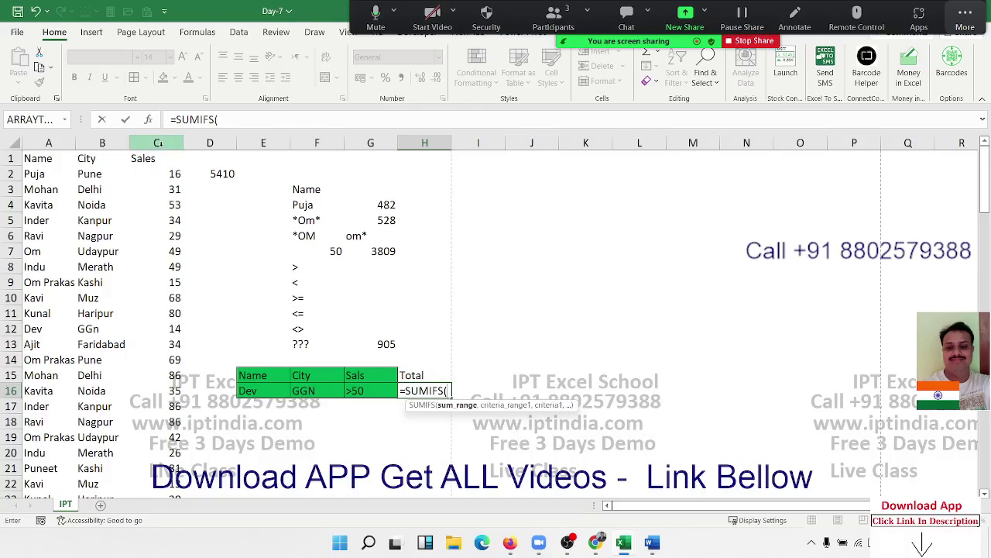
left_click(157, 143)
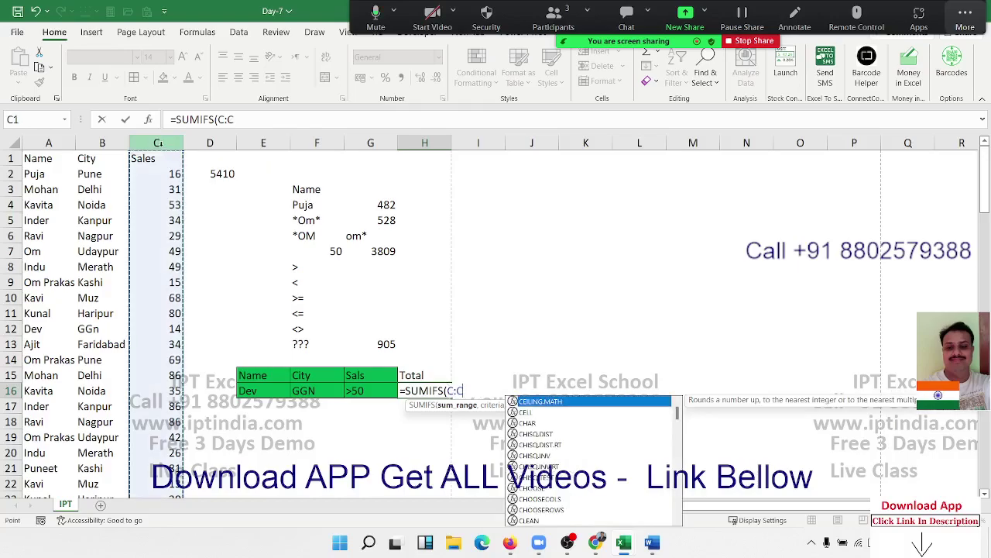
type(",")
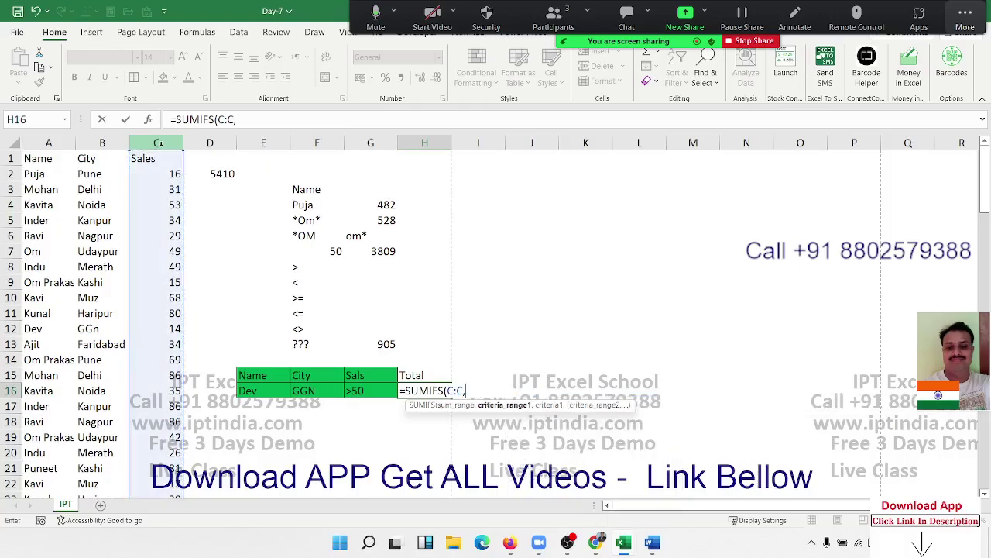
left_click(32, 143)
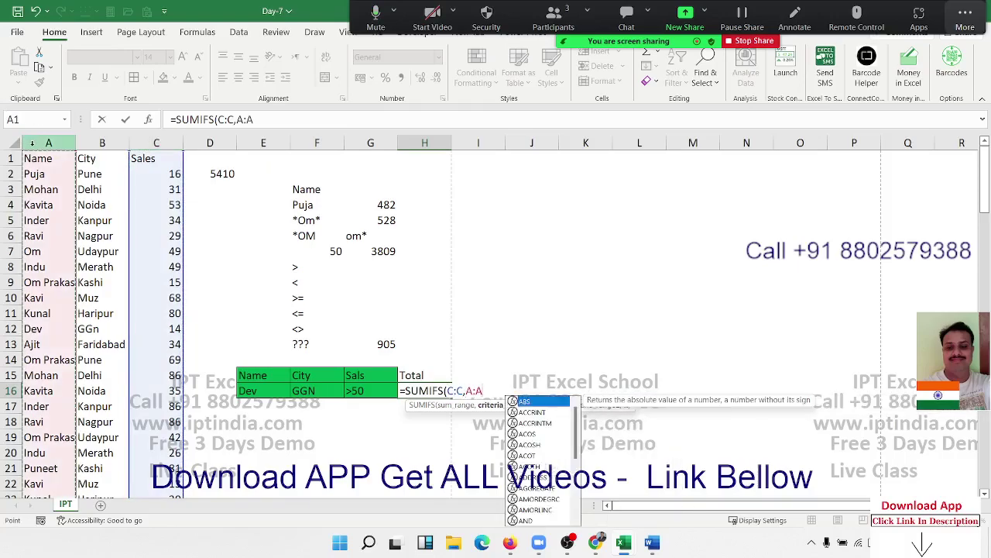
type(",")
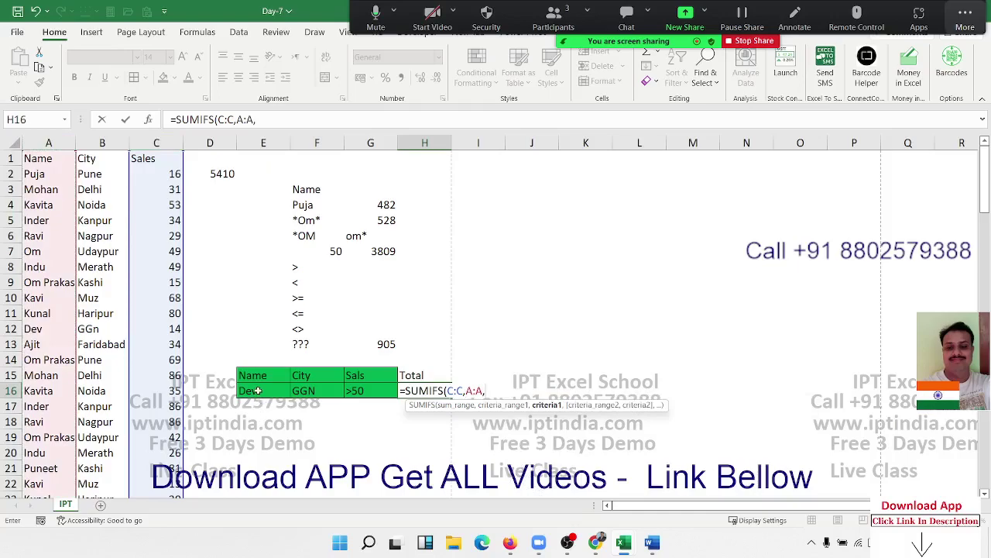
left_click(256, 390)
type(",")
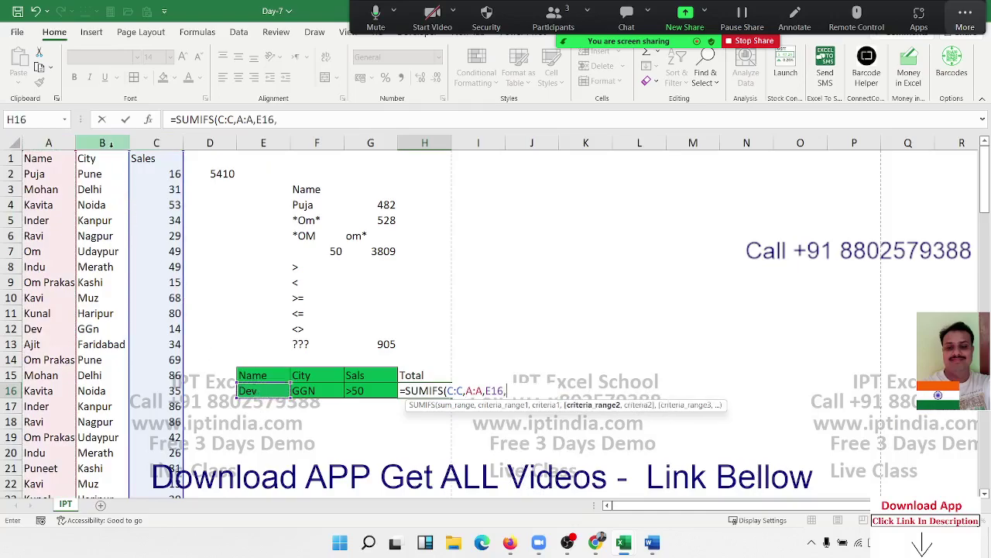
- Add City=F16 and Sales G16 (>50) criteria, completing =SUMIFS(C:C,A:A,E16,B:B,F16,C:C,G16)
left_click(110, 144)
type(",")
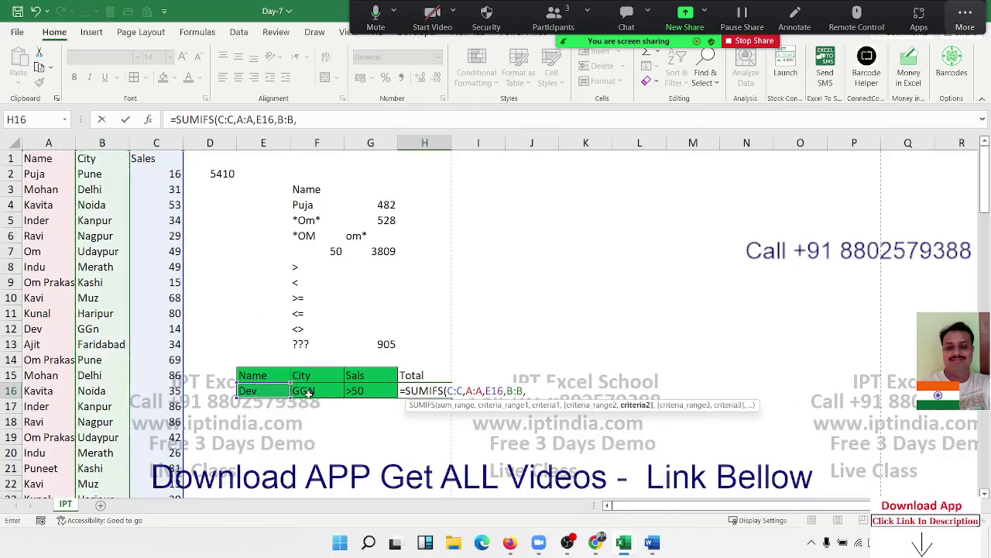
left_click(309, 392)
type(",")
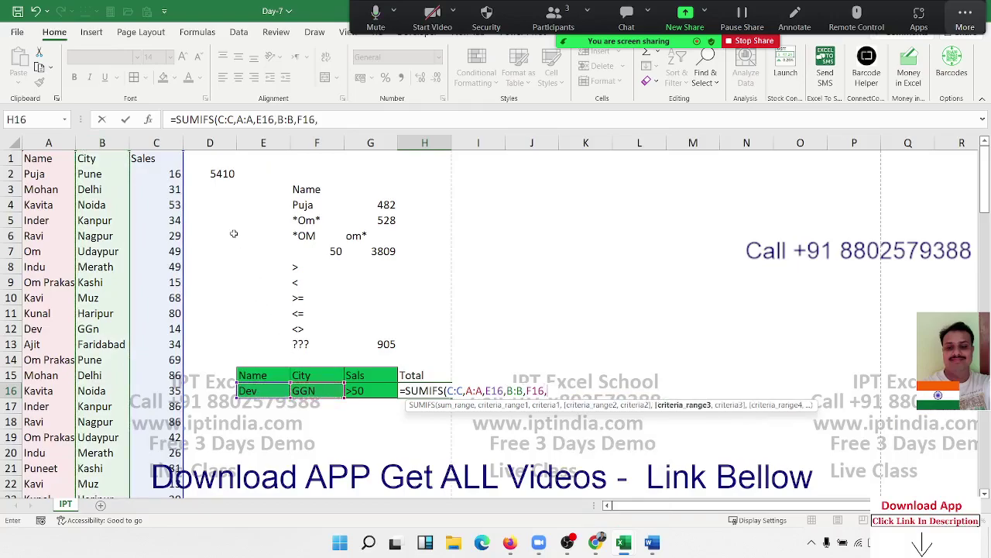
left_click(156, 143)
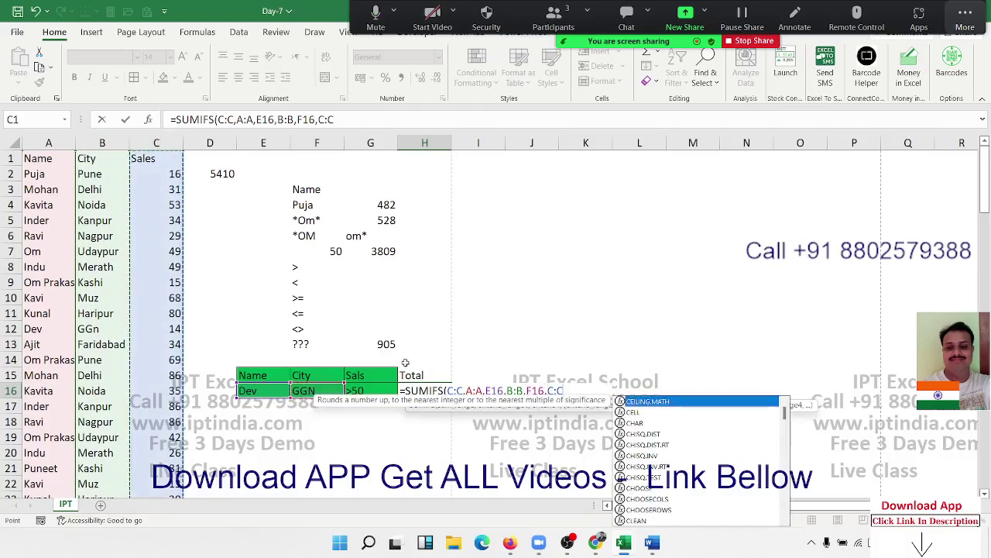
type(",")
left_click(378, 395)
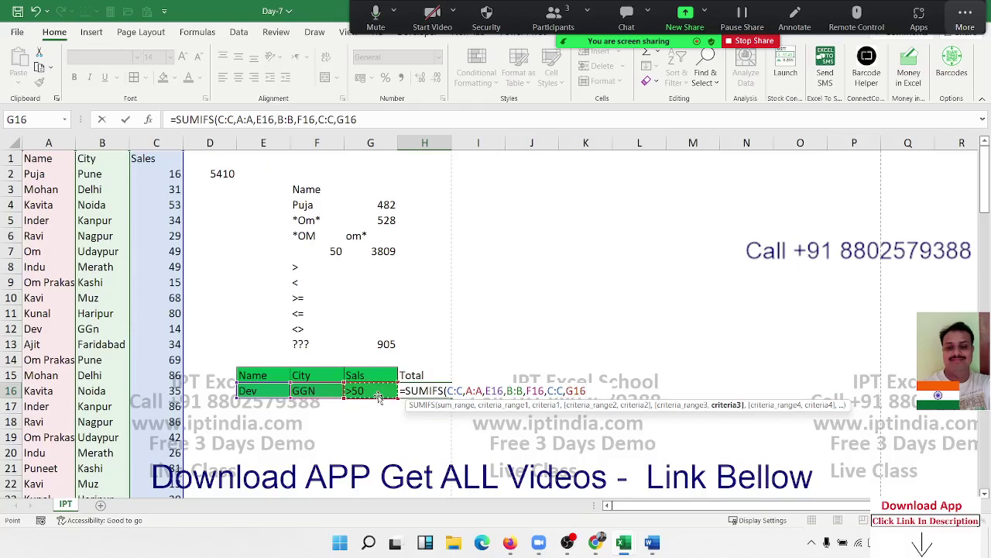
key("Return")
- Bold the 433 total and select the criteria examples in F3:G13
key("Up")
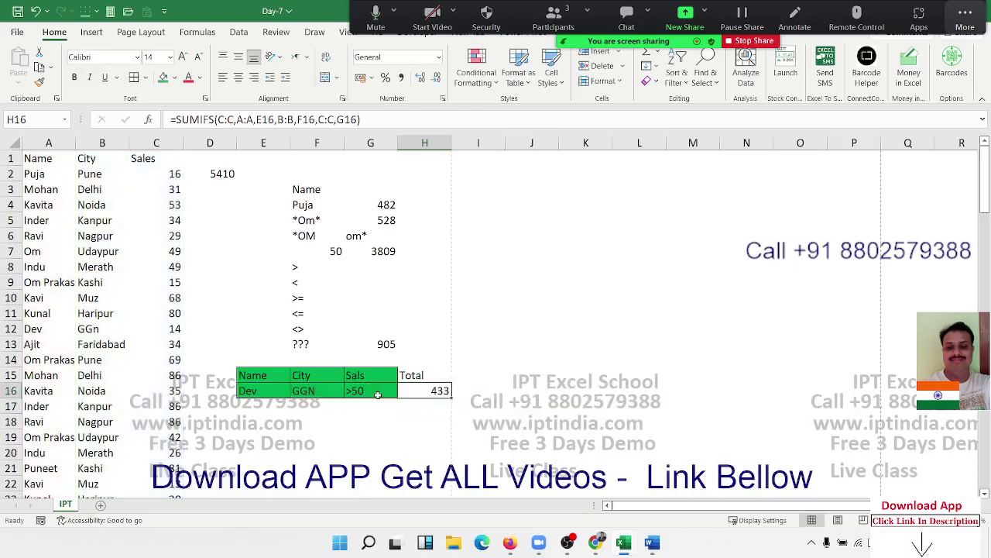
key("ctrl+b")
left_click_drag(304, 344, 352, 193)
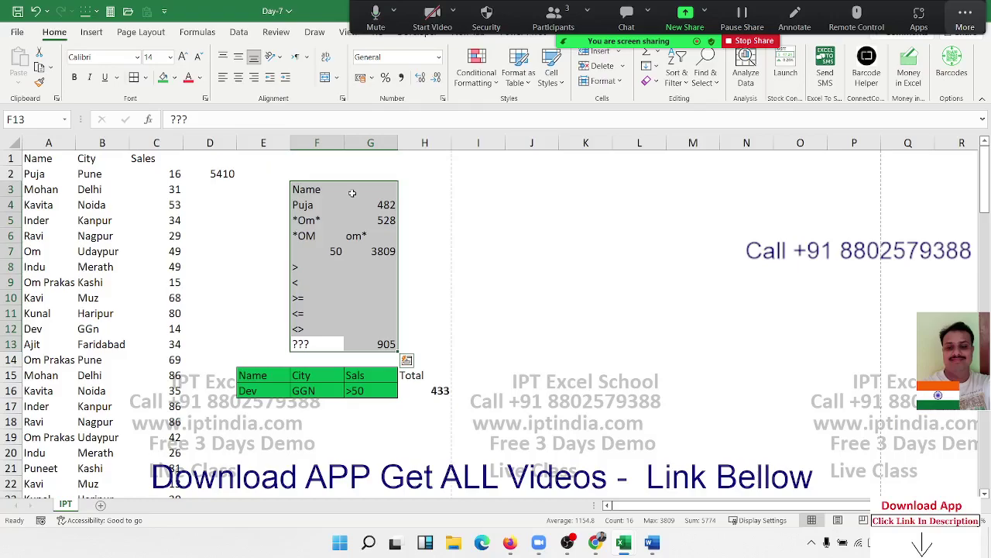
- Enter =COUNT(C2:C7) in I3, returning 6
key("Right")
key("Right")
key("Right")
key("Up")
key("Up")
key("Up")
key("Up")
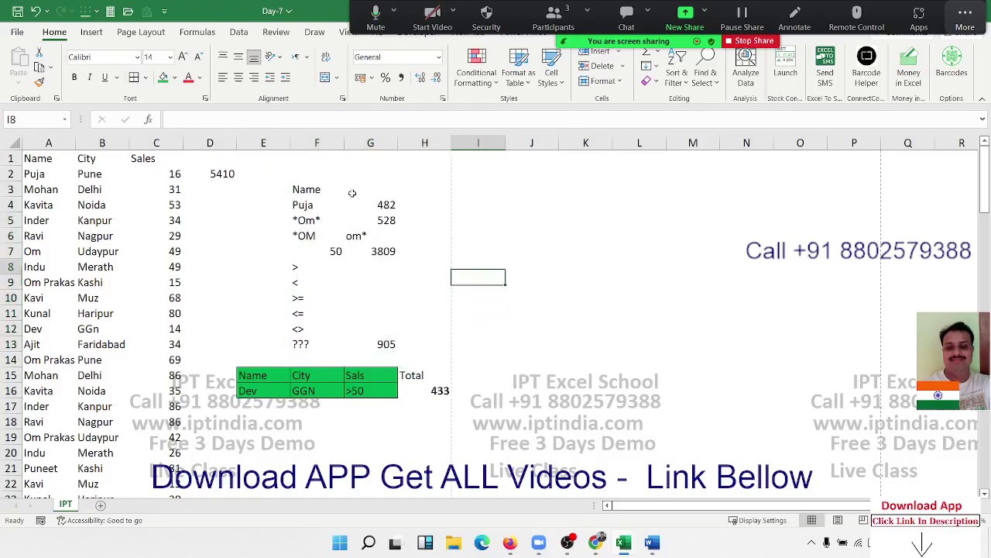
key("Up")
key("Up")
key("Up")
key("Up")
key("Up")
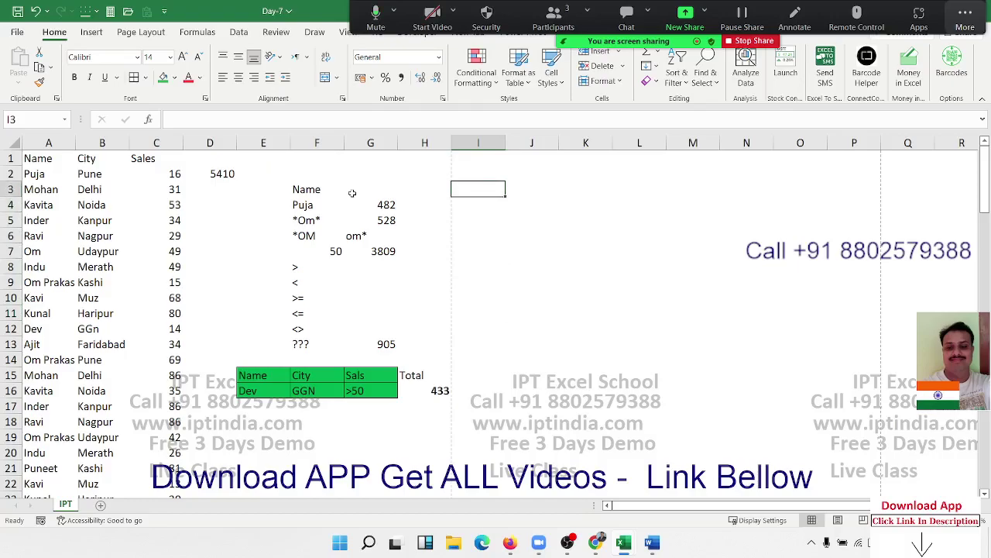
type("=coun")
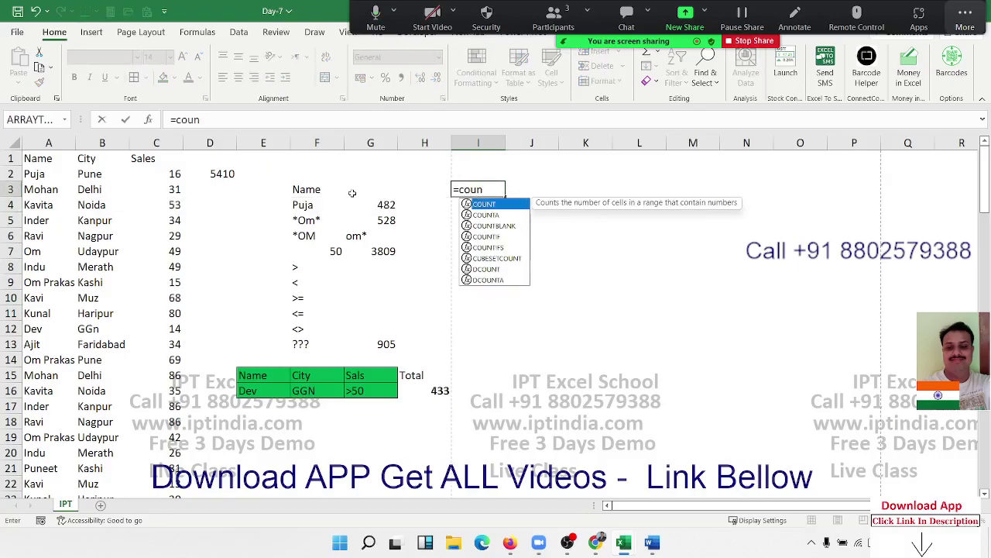
key("Tab")
left_click_drag(175, 176, 163, 251)
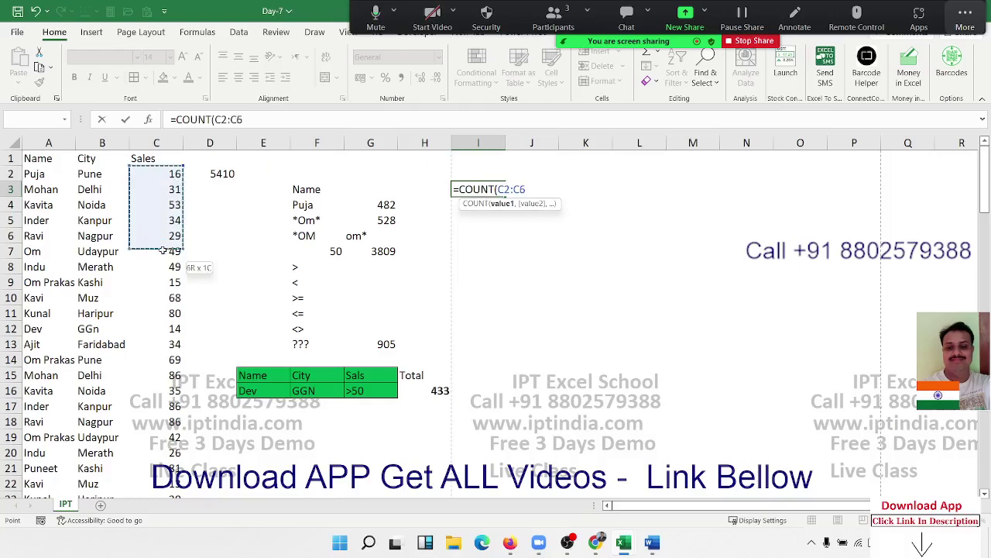
key("Return")
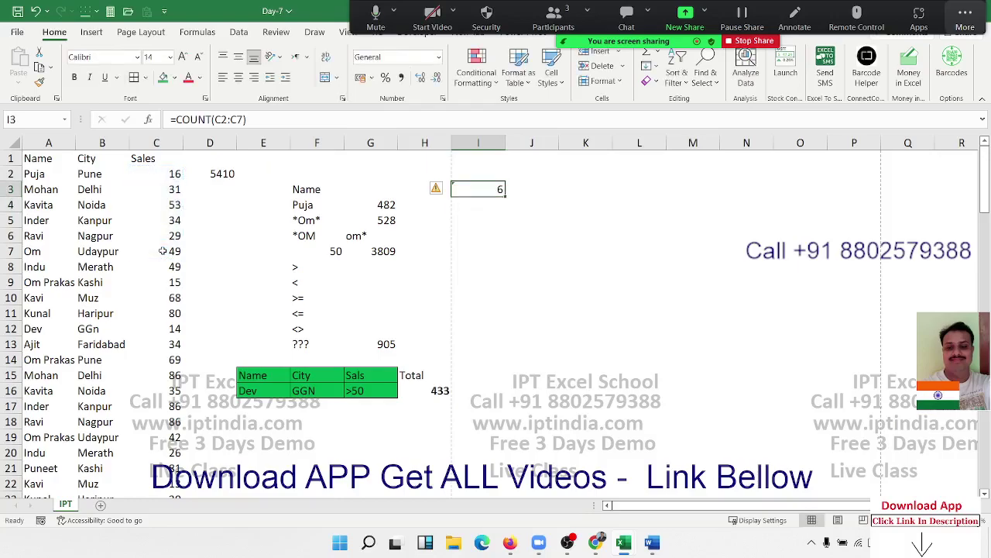
- Enter =COUNTA(B3:C7) in J3, returning 10
key("Right")
type("=cou")
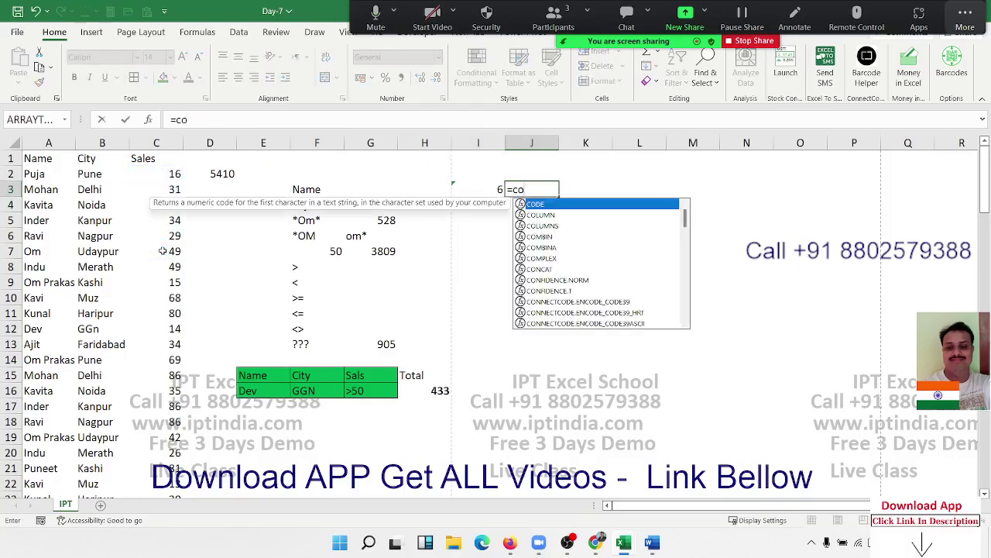
key("Down")
key("Tab")
key("Left")
key("Left")
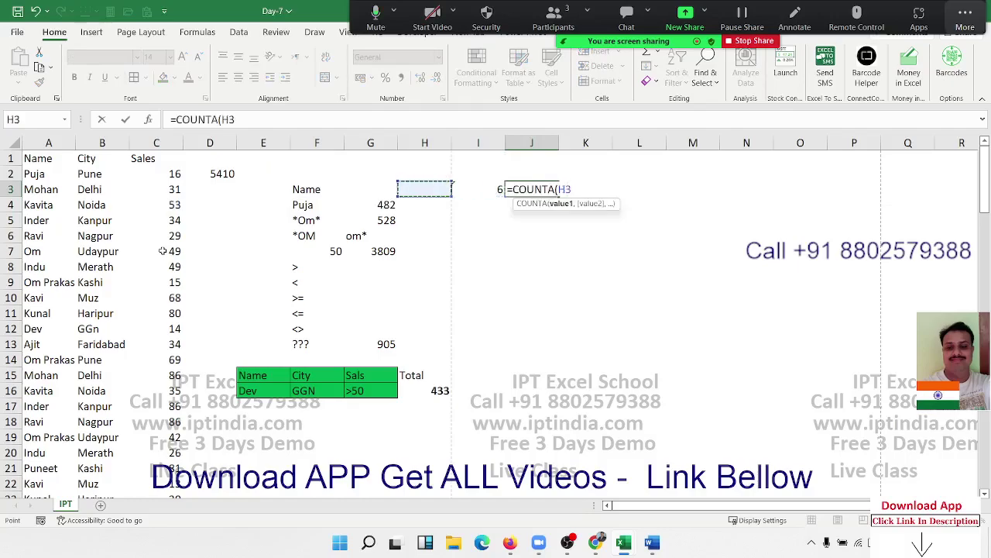
key("Left")
key("Left")
key("Left")
key("Left")
key("Left")
key("shift+Right")
key("shift+Down")
key("shift+Down")
key("shift+Down")
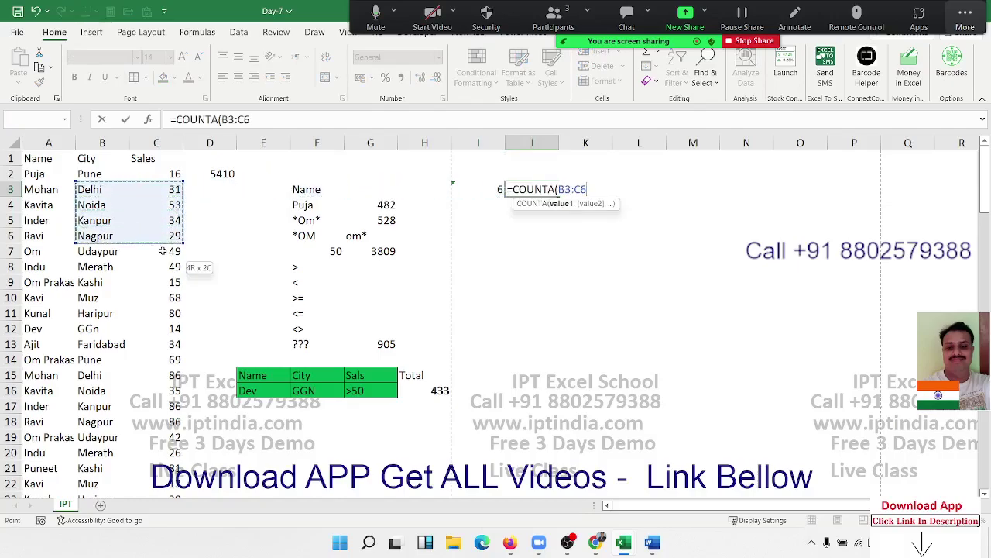
key("shift+Down")
key("Return")
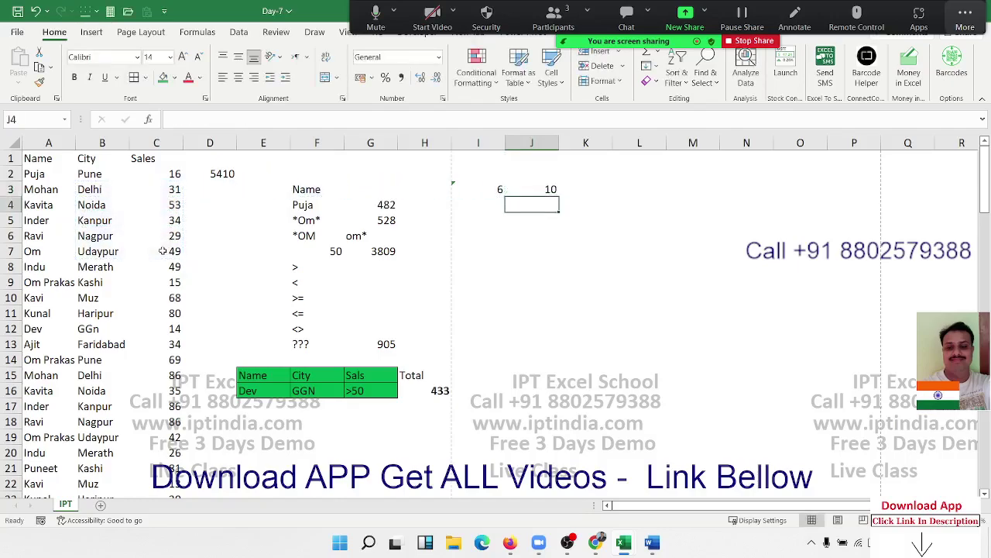
- Review the COUNT and COUNTA results, then start typing =cou in K3
key("Up")
key("Left")
key("shift+Right")
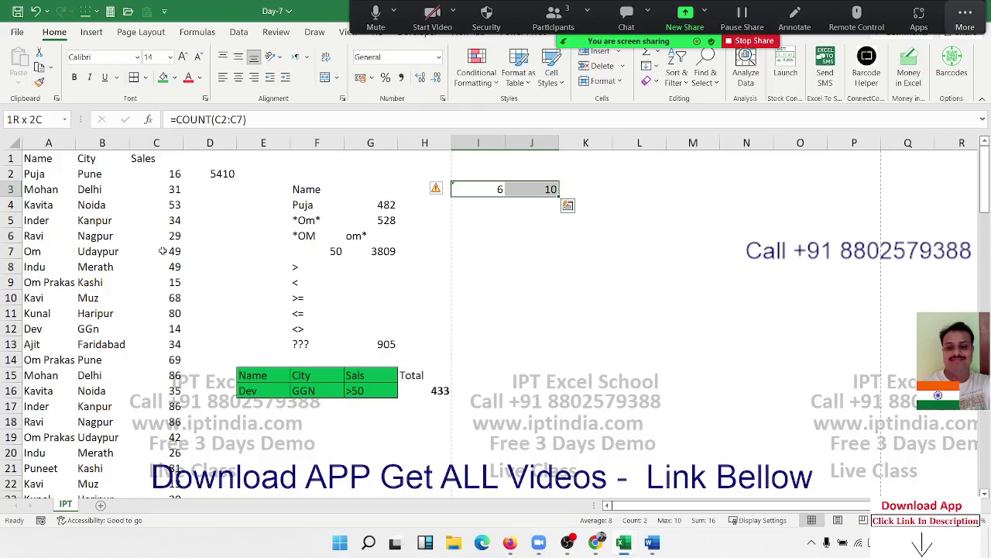
key("shift+Left")
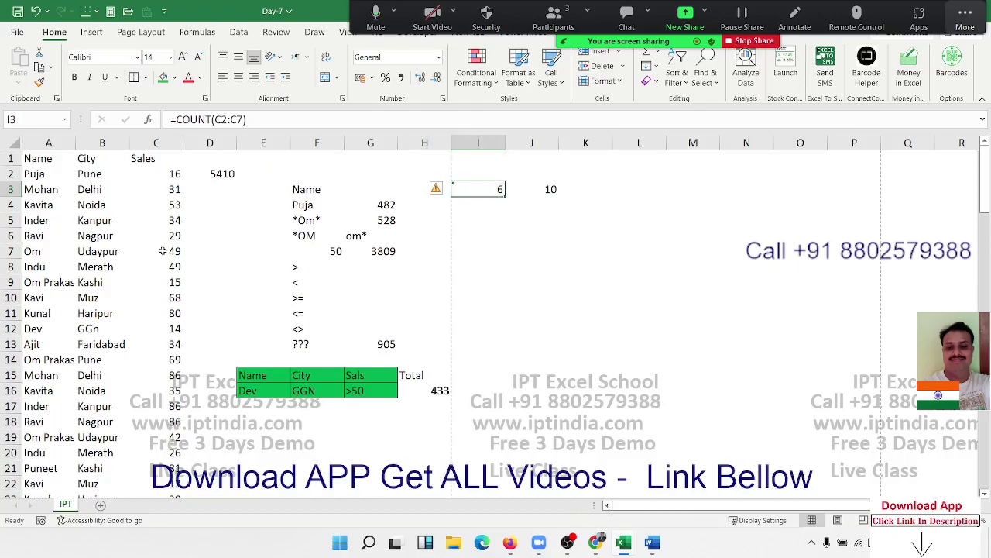
key("Right")
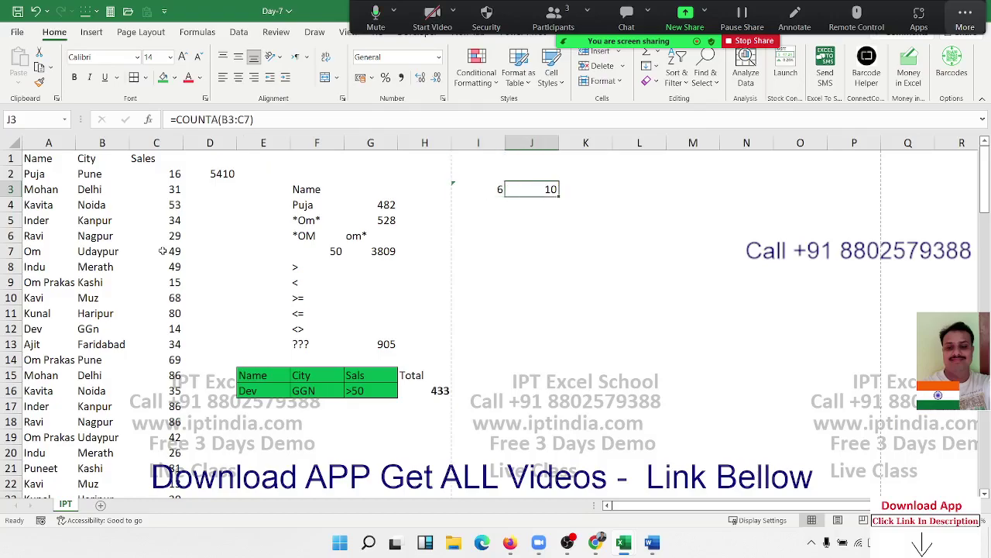
key("Right")
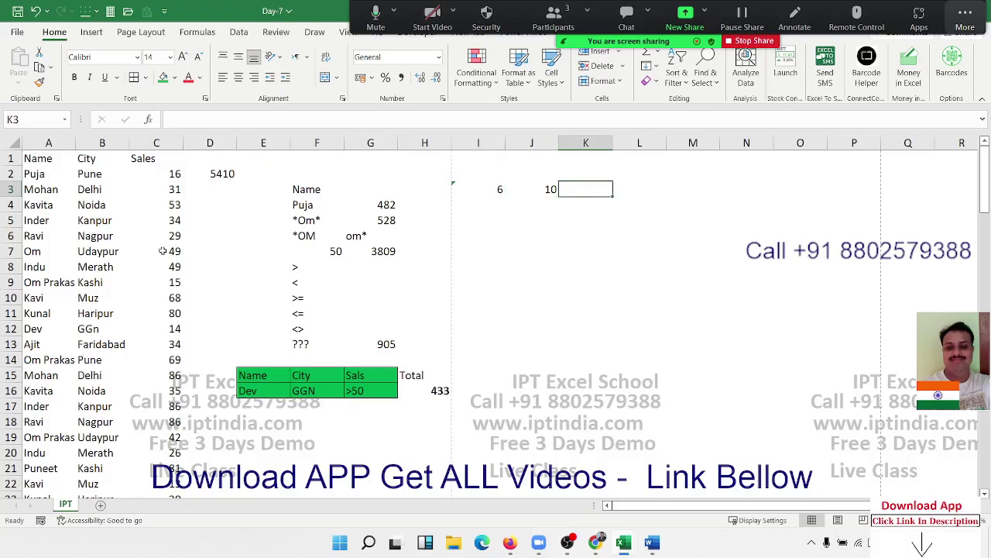
type("=cou")
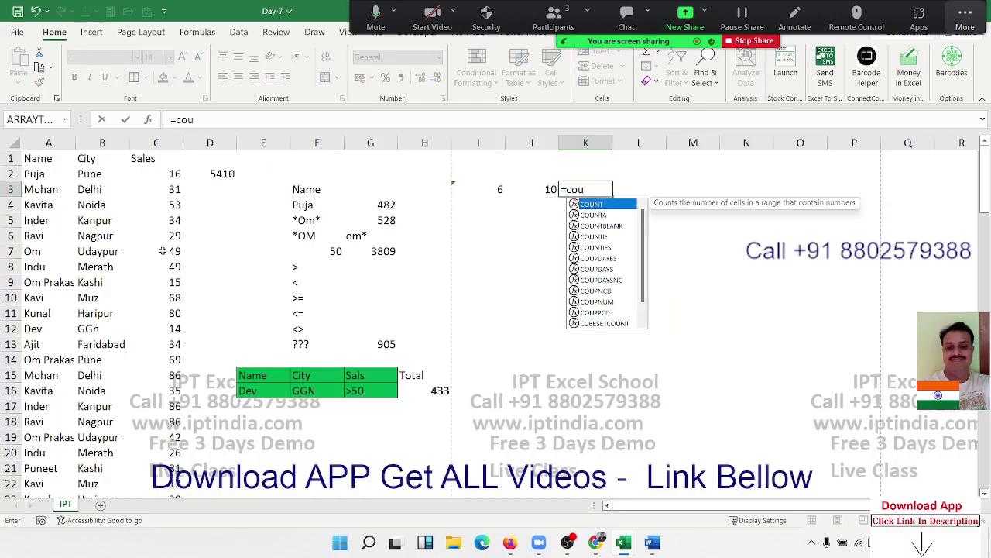
key("Down")
key("Down")
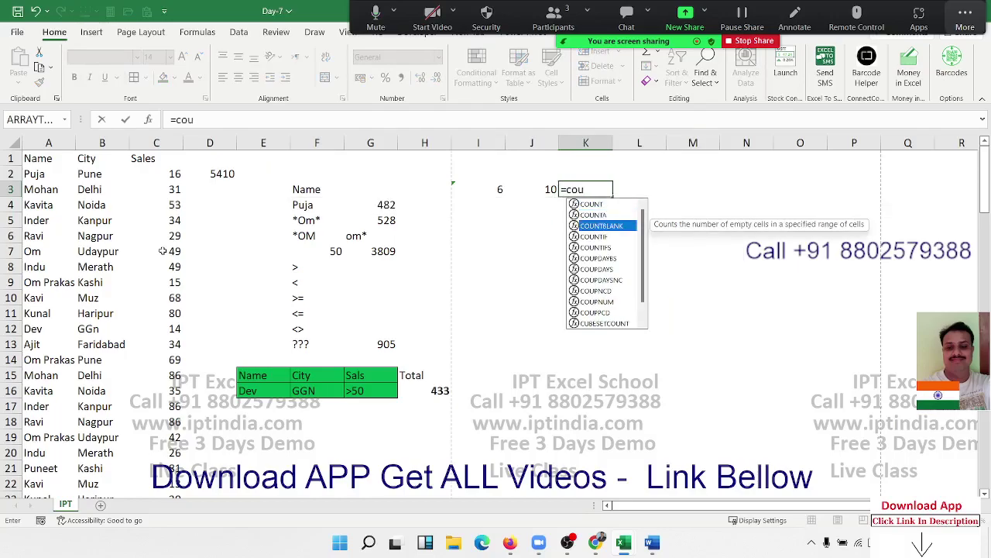
- Complete =COUNTBLANK(C3:D6) in K3, showing 4 empty cells
key("Tab")
key("Left")
key("Left")
key("Left")
key("Left")
key("Left")
key("Left")
key("Left")
key("Left")
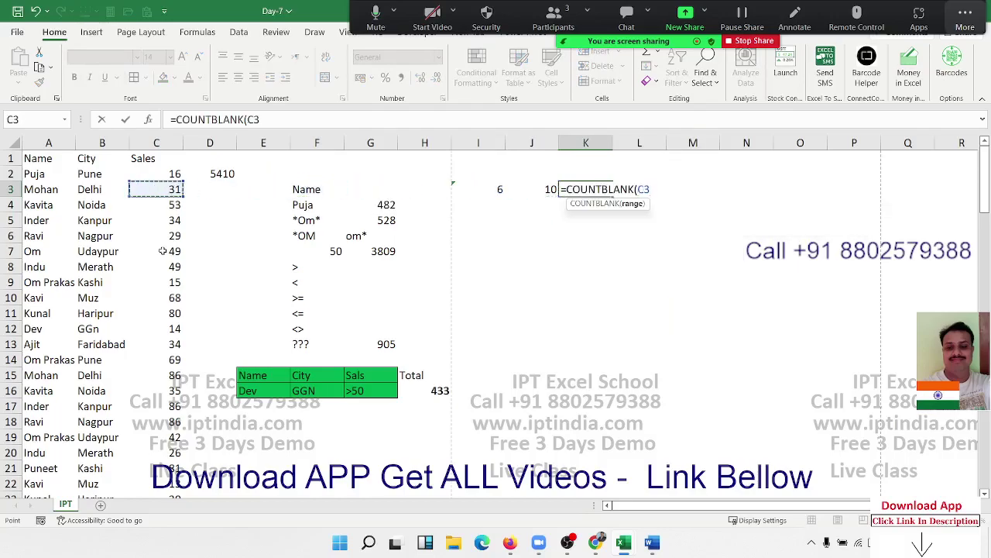
key("shift+Right")
key("shift+Down")
key("shift+Down")
key("shift+Down")
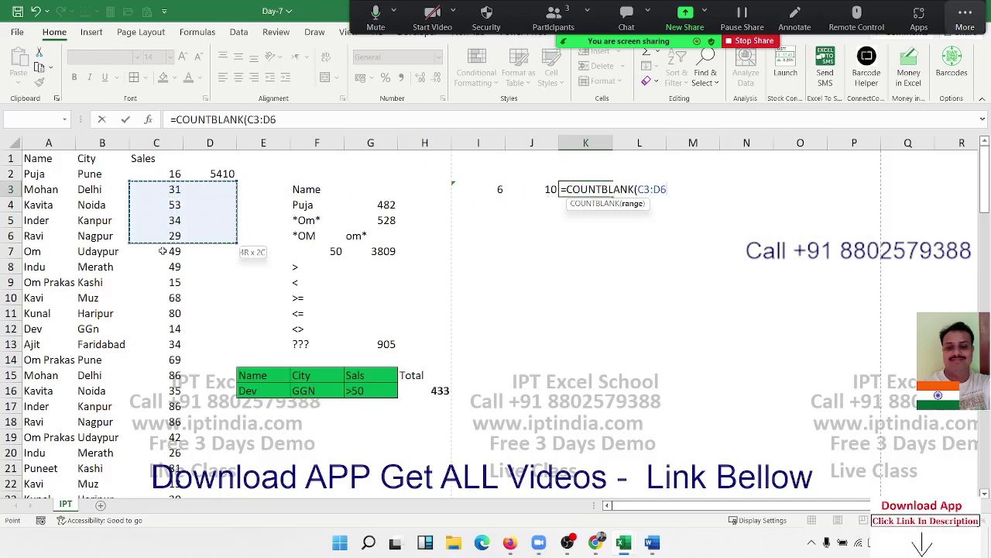
key("ctrl+Return")
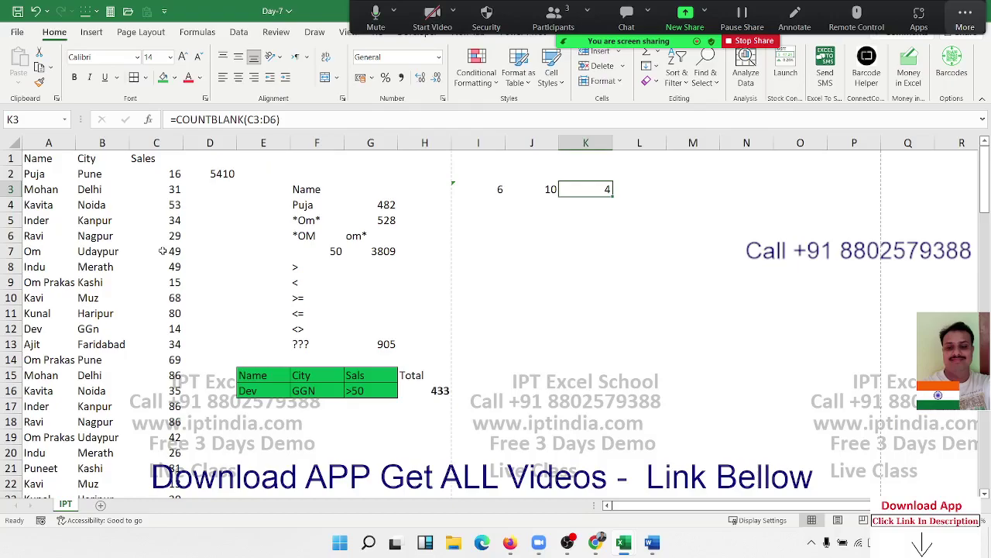
key("Right")
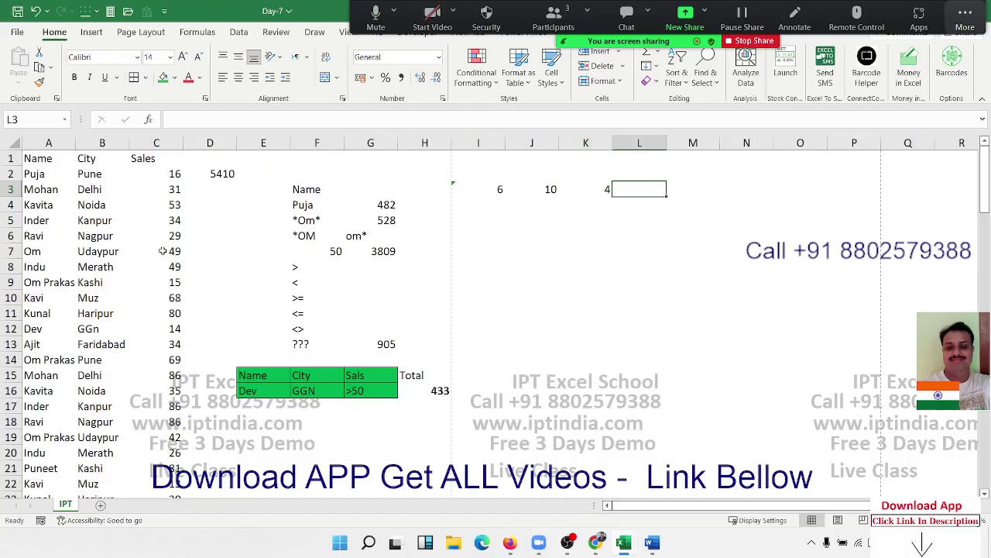
key("Left")
key("Right")
key("Left")
key("Left")
key("Right")
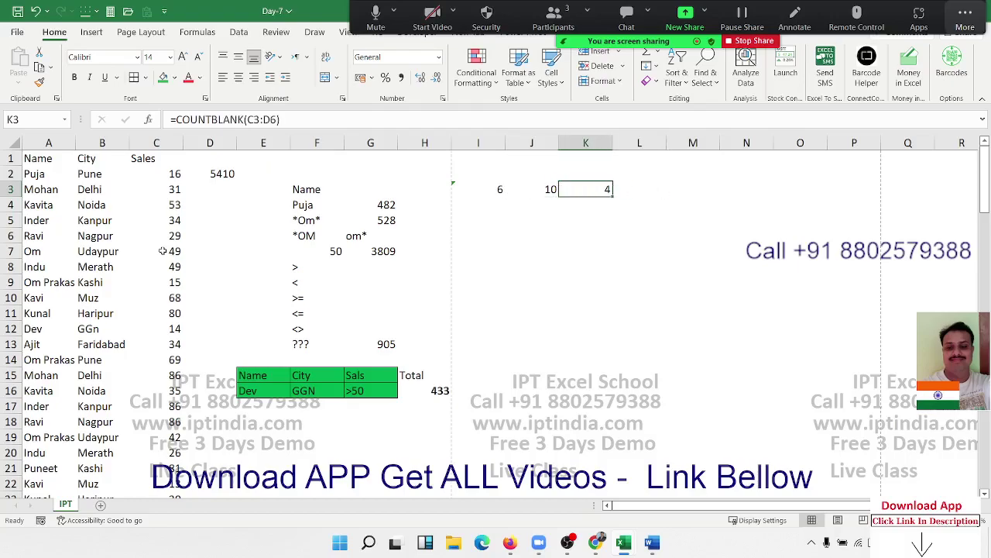
key("Down")
key("Down")
key("Left")
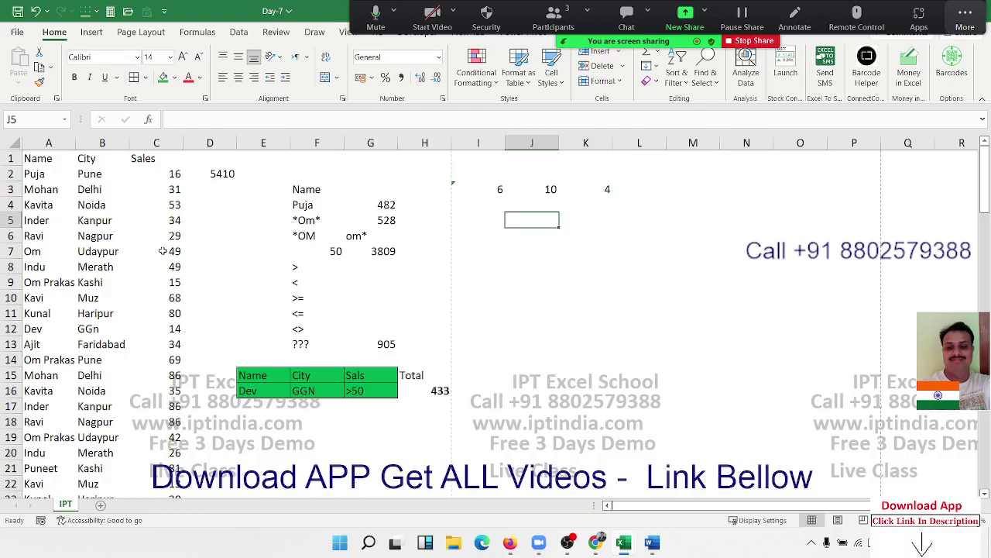
- Enter a name in J5 and =COUNTIF(A:A,J5) in K5, returning 9
type("Puja")
key("Tab")
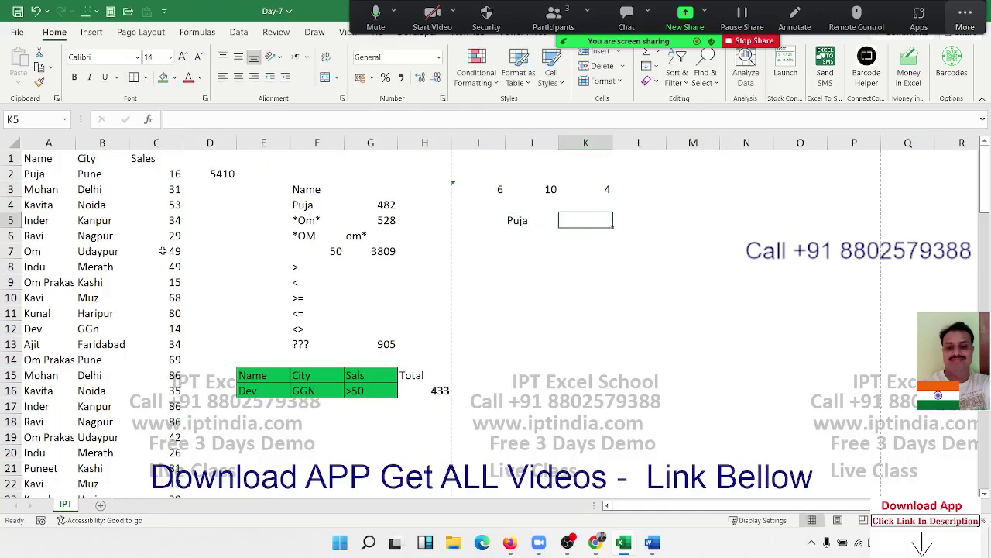
type("=")
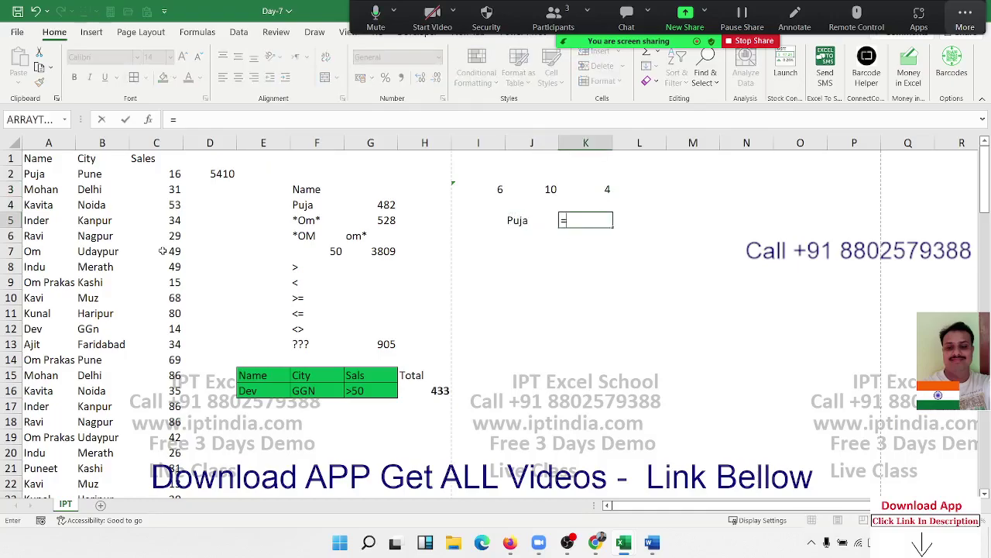
type("cou")
key("Down")
key("Down")
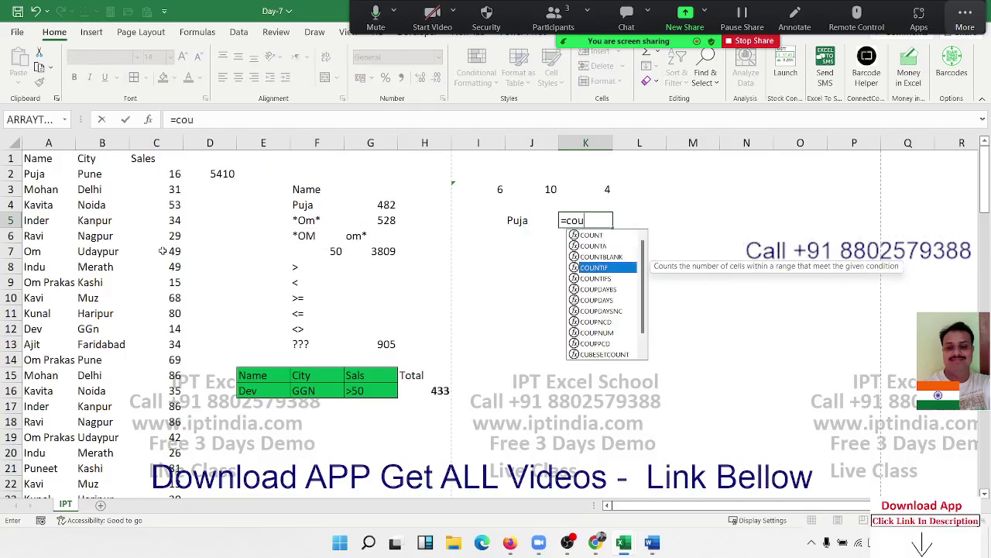
key("Tab")
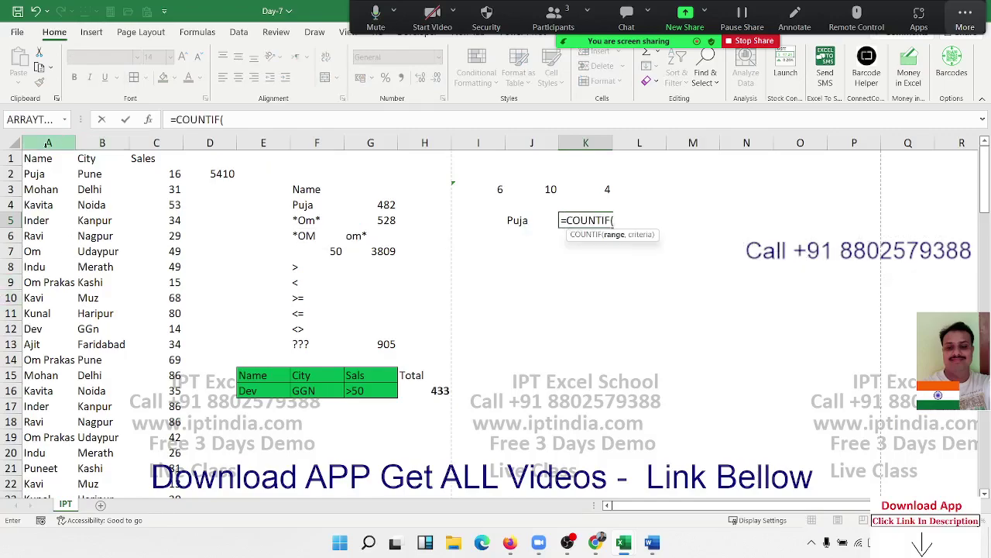
left_click(48, 146)
type(",")
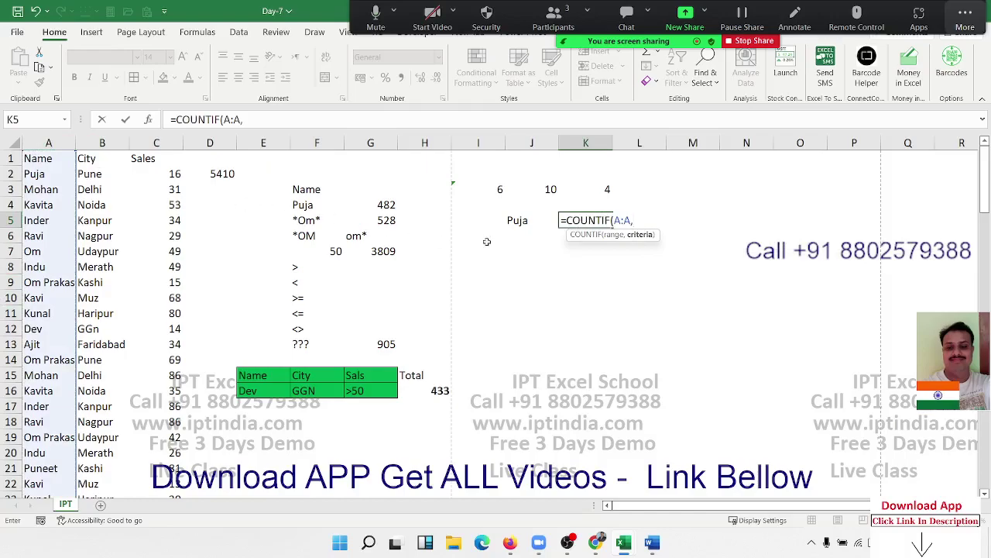
left_click(516, 221)
key("Return")
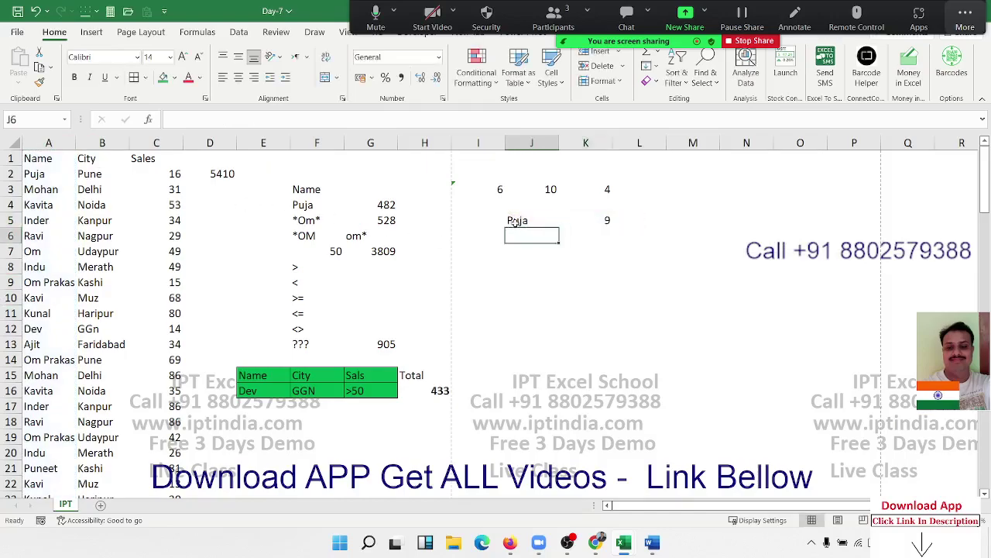
- Type the *om* wildcard criterion in J6
left_click(517, 221)
key("Return")
type("*M")
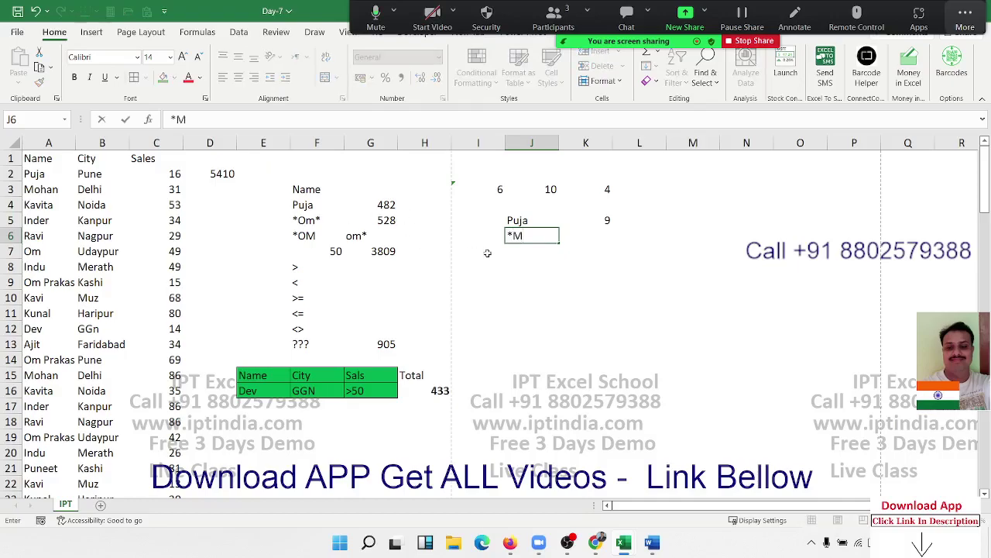
key("BackSpace")
type("m*")
key("Tab")
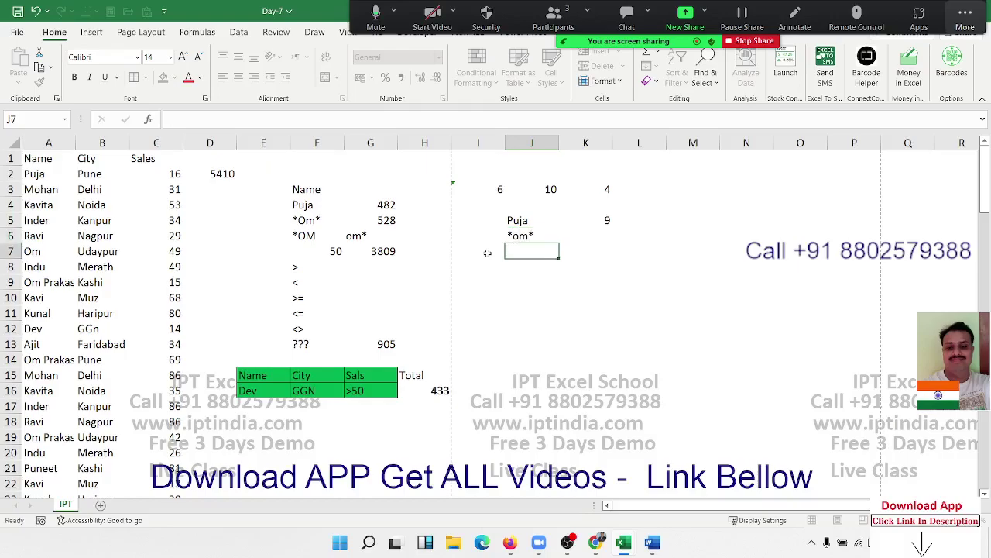
- Enter =COUNTIF(A:A,J6) in K6, counting 11 names containing om
type("=sum")
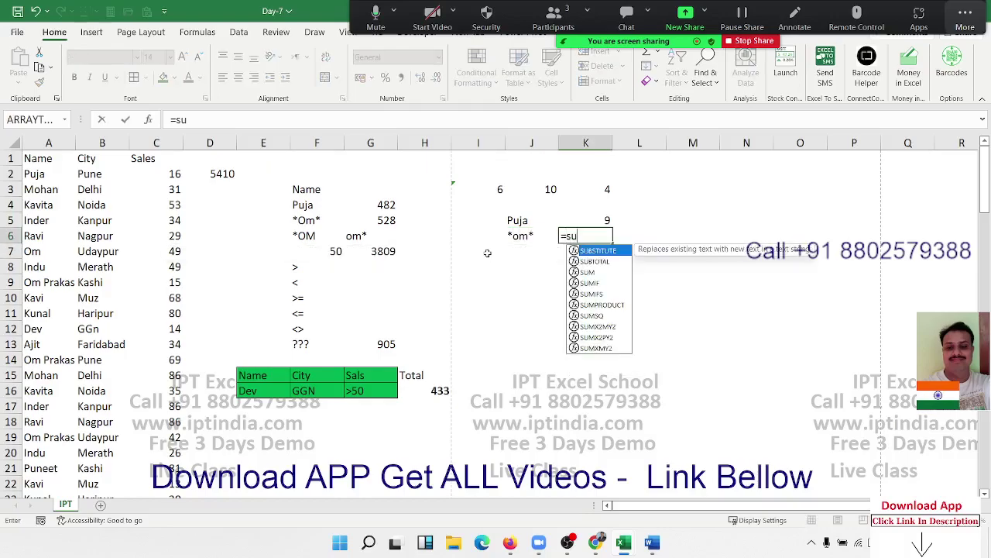
key("BackSpace")
key("BackSpace")
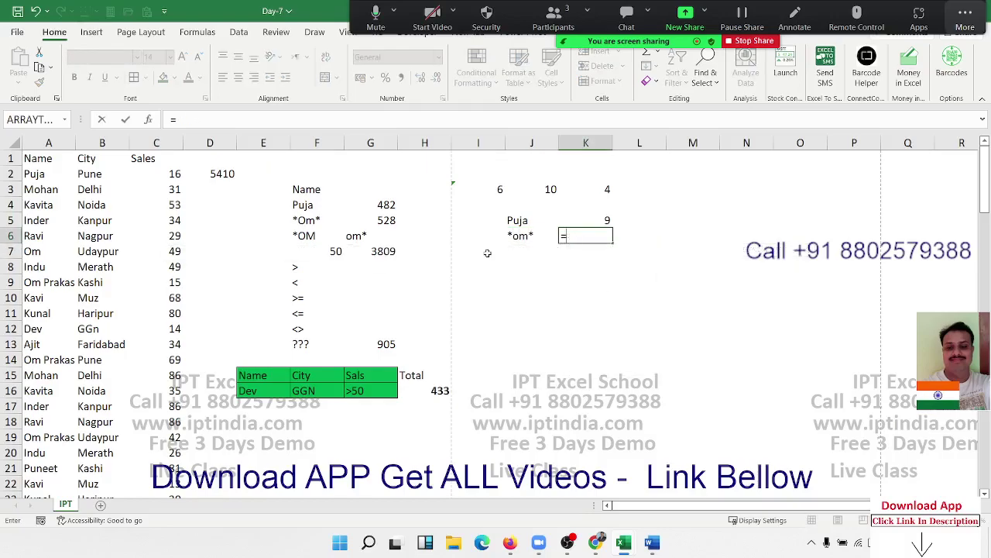
type("coun")
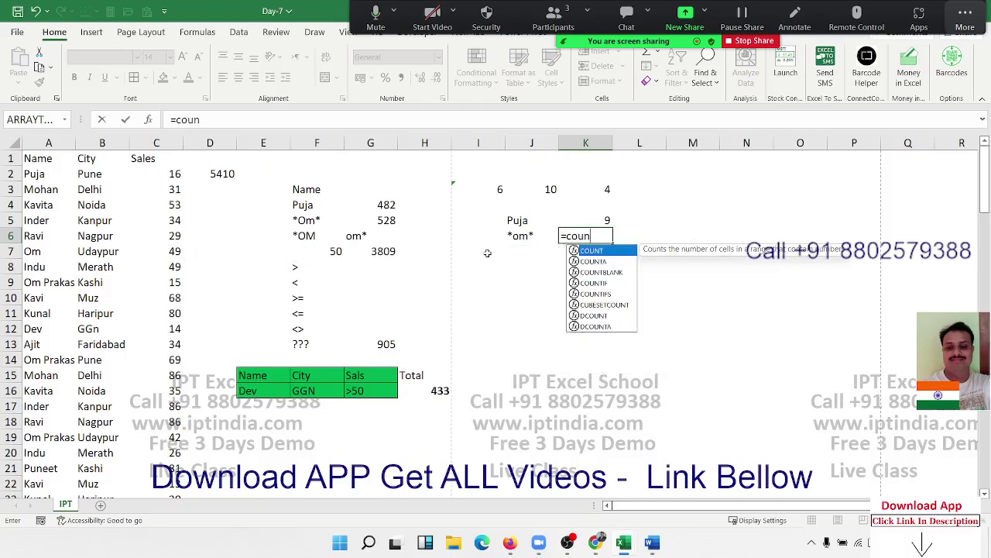
key("Down")
key("Down")
key("Down")
key("Tab")
key("Left")
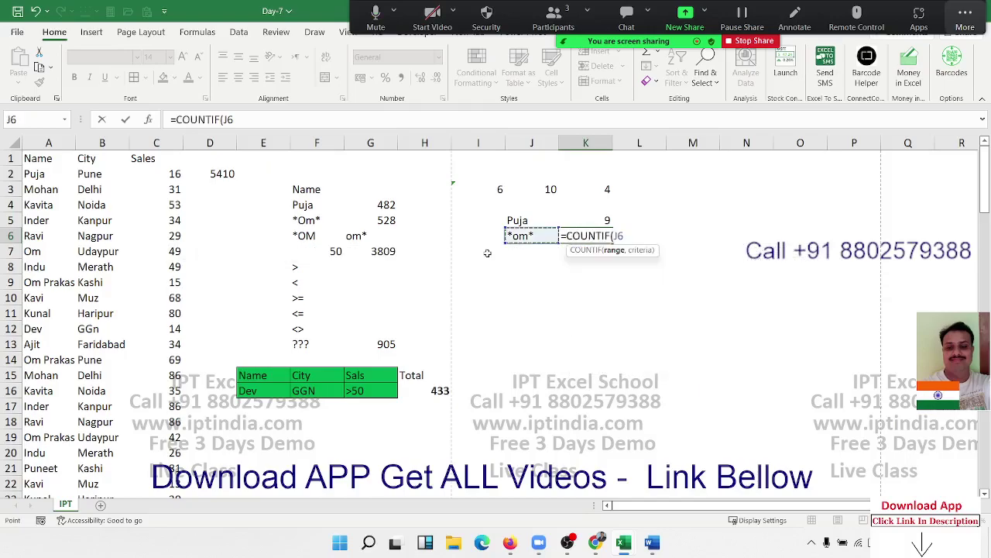
key("Left")
key("Left")
key("Left")
key("Left")
key("Left")
key("Left")
key("Left")
key("Left")
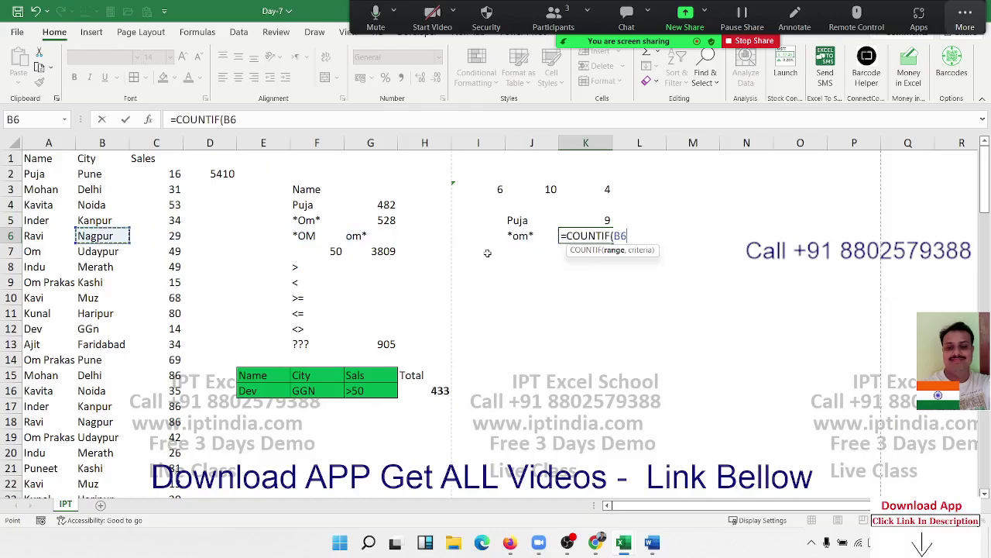
key("Left")
key("ctrl+space")
type(",")
key("Left")
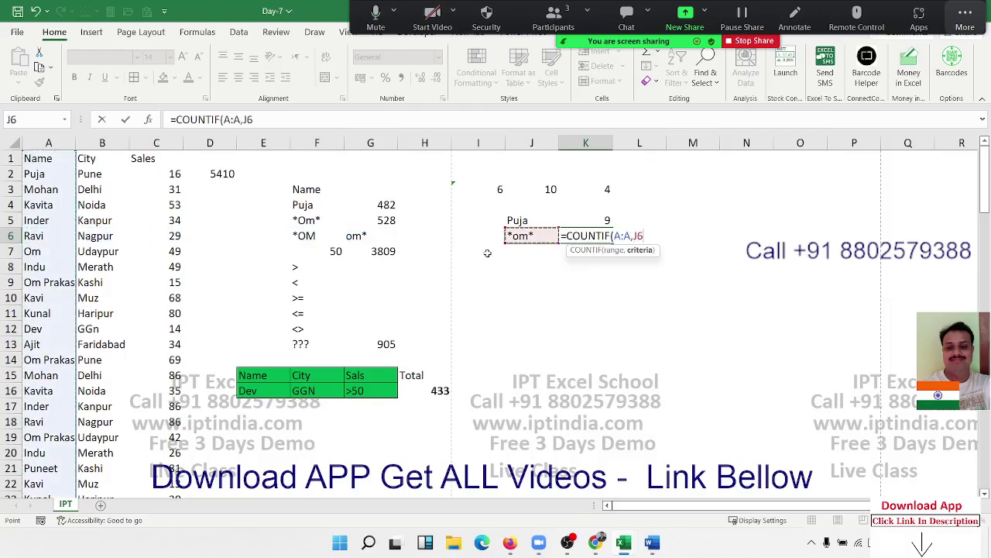
key("Return")
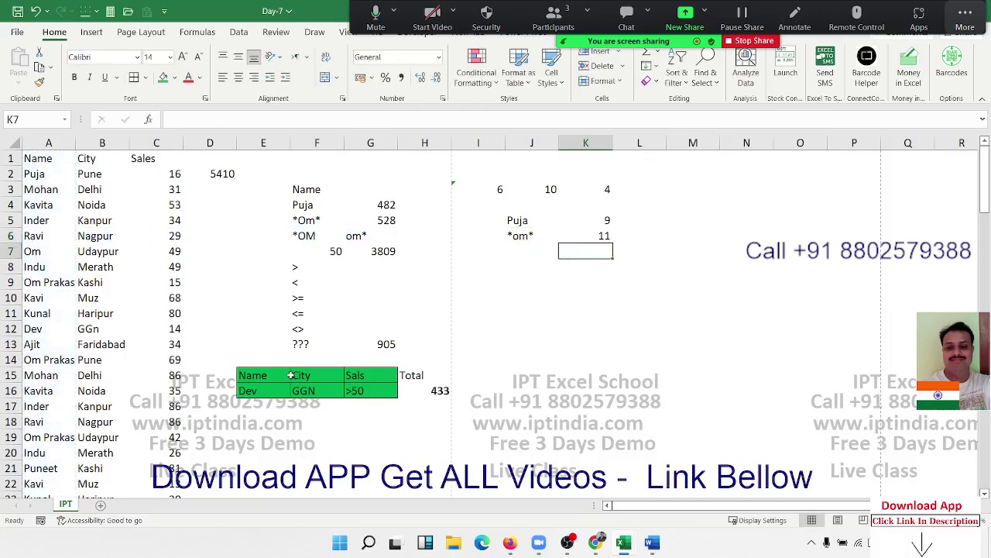
- Copy the green Name/City/Sals criteria table from E15:G16 to I8:K9
left_click_drag(284, 374, 371, 390)
key("ctrl+c")
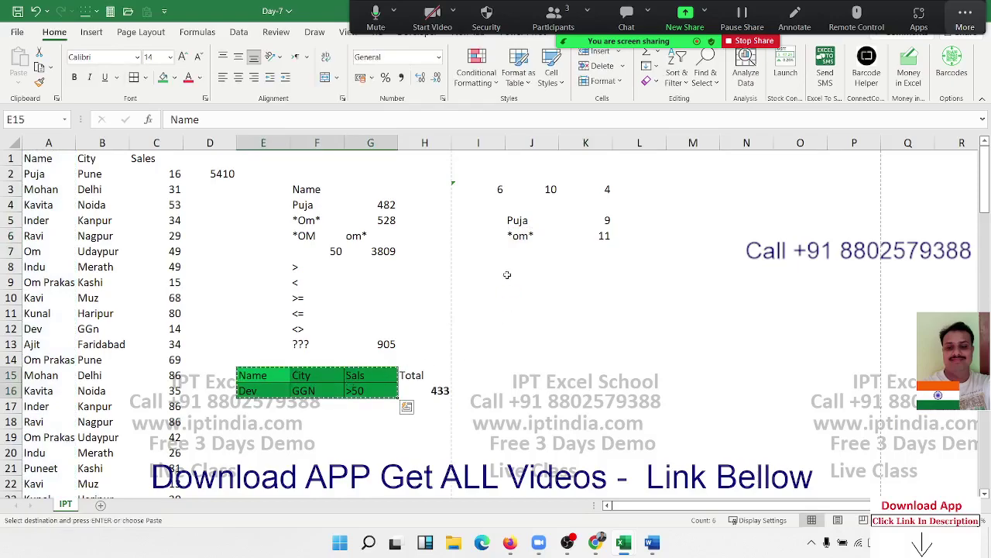
left_click(478, 266)
key("ctrl+v")
key("Escape")
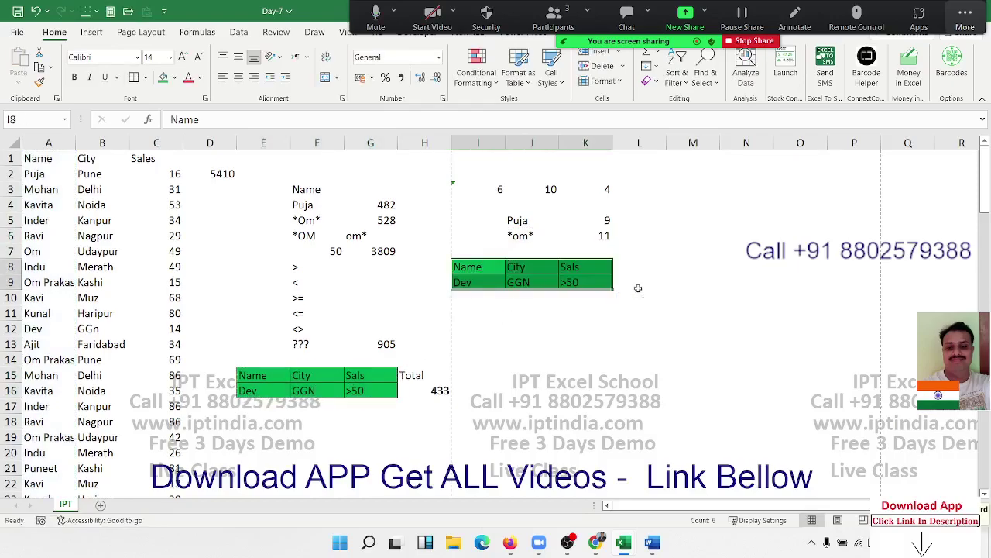
- In L9, build a COUNTIFS over columns A, B and C using the Dev, GGN and >50 criteria
left_click(637, 276)
type("=cou")
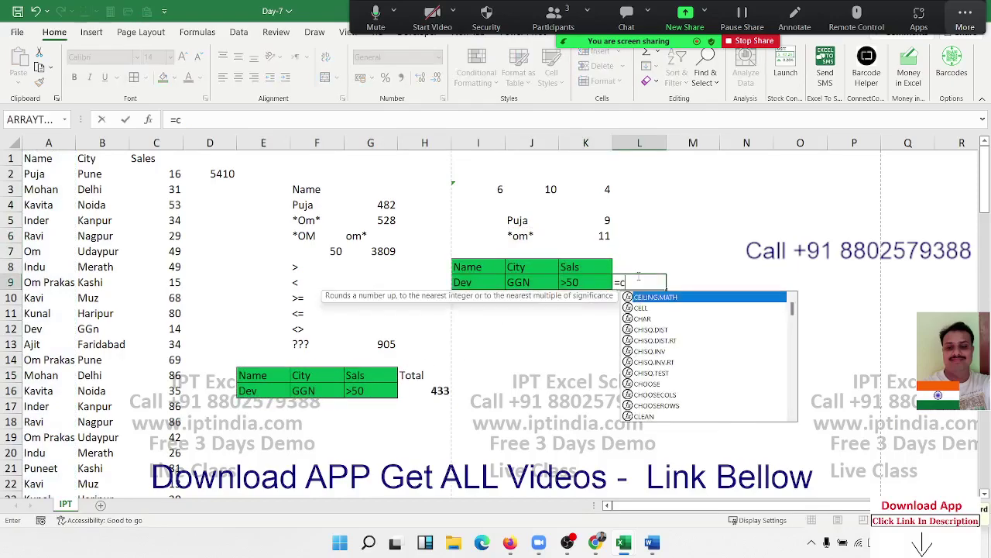
key("Down")
key("Down")
key("Down")
key("Down")
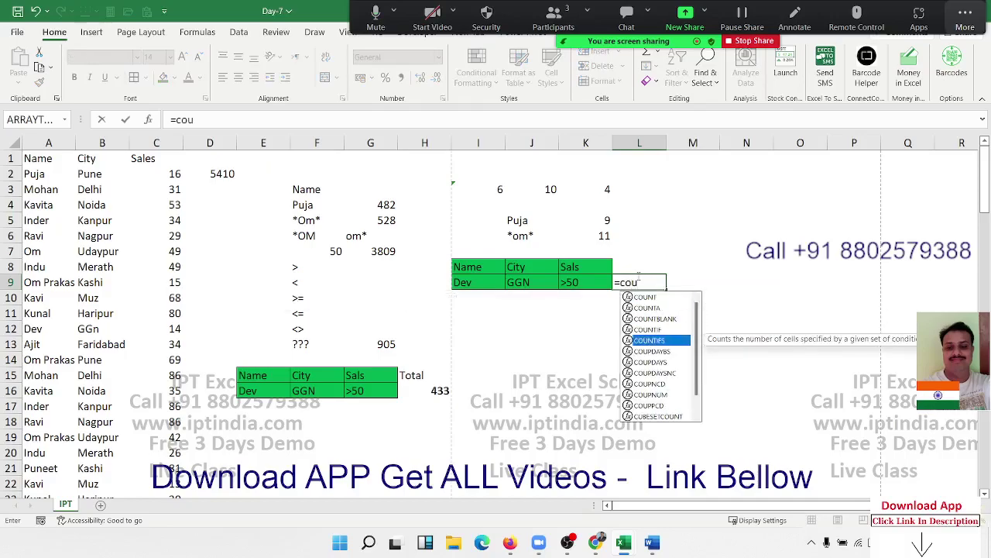
key("Tab")
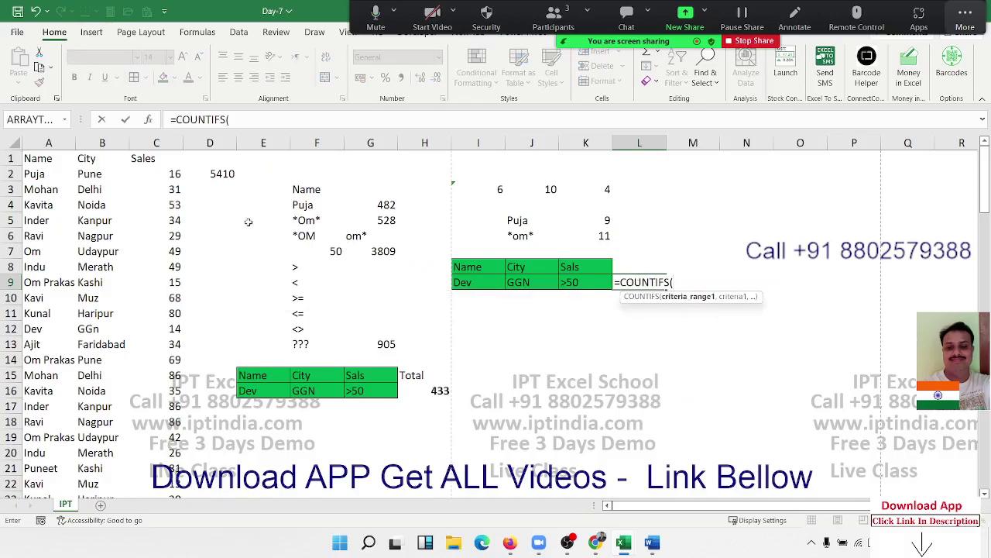
left_click(48, 143)
type(",")
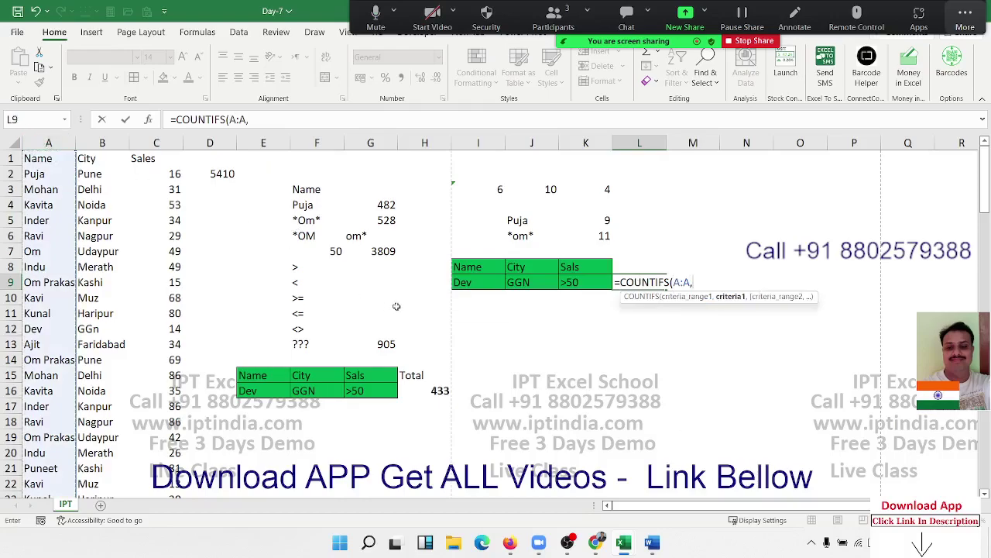
left_click(472, 282)
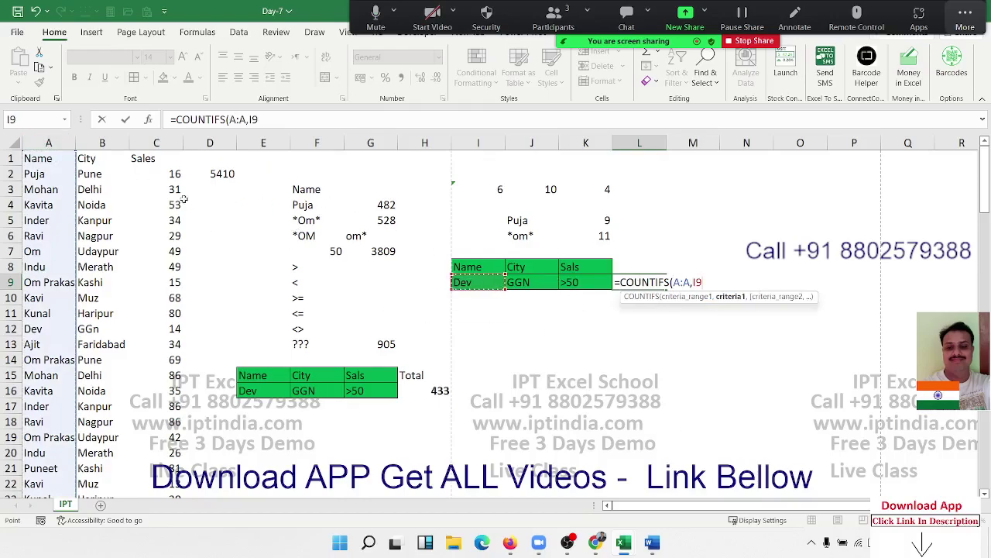
left_click(108, 143)
type(",")
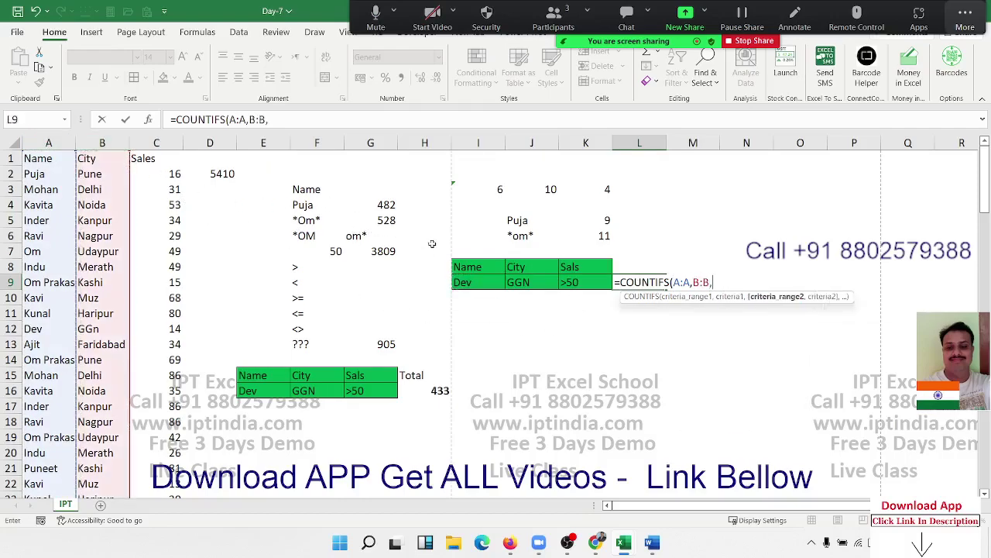
left_click(527, 283)
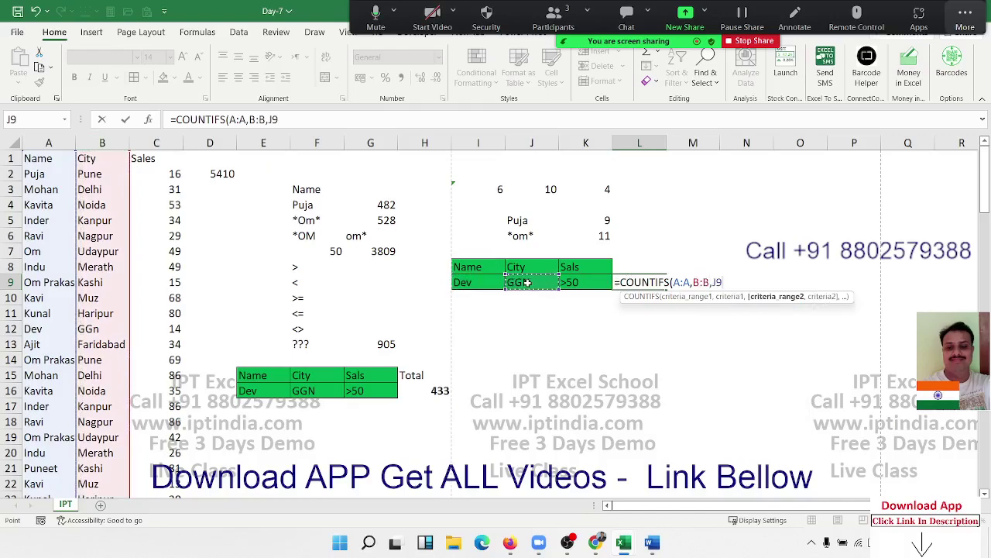
type(",")
left_click(159, 143)
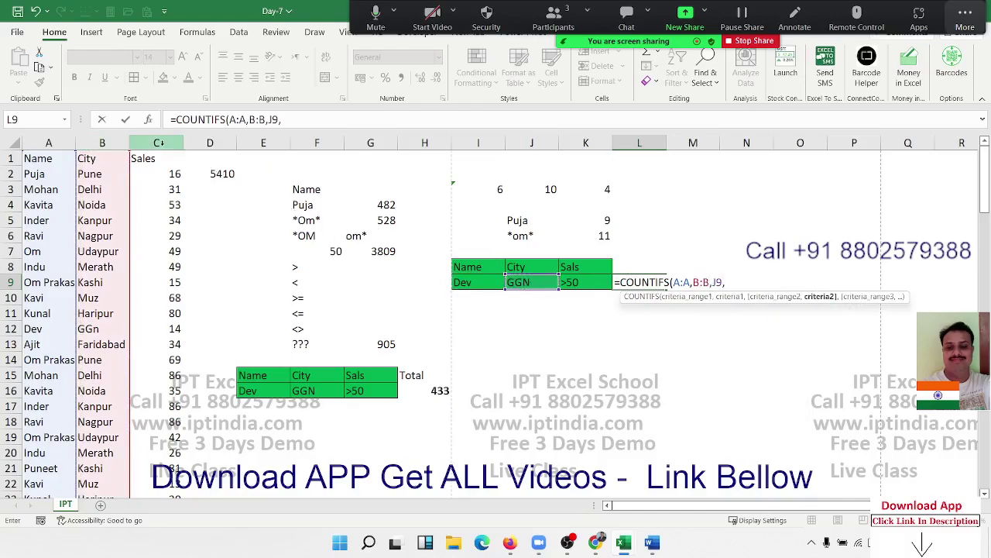
type(",")
left_click(588, 282)
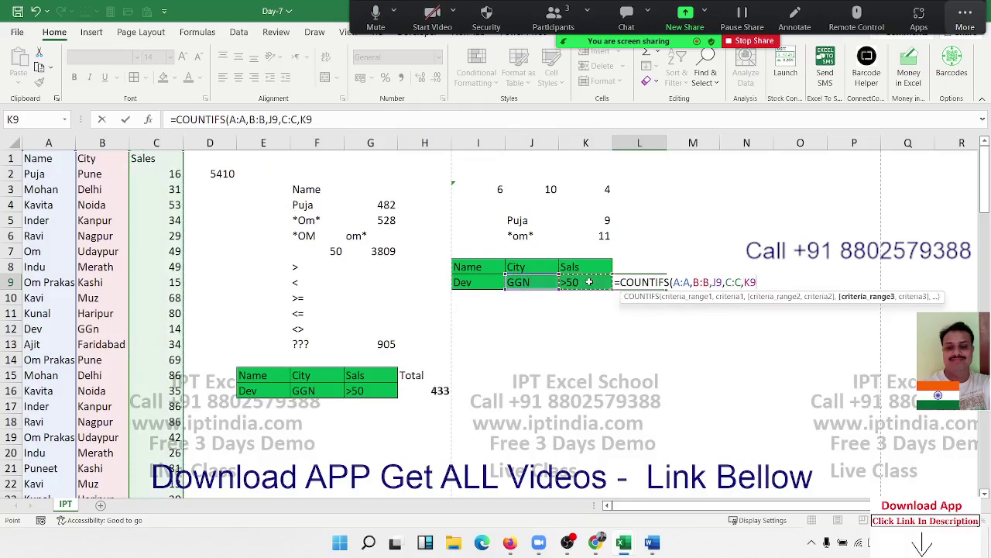
- Fix the missing Dev criterion so L9 reads =COUNTIFS(A:A,I9,B:B,J9,C:C,K9), returning 6
left_click(691, 282)
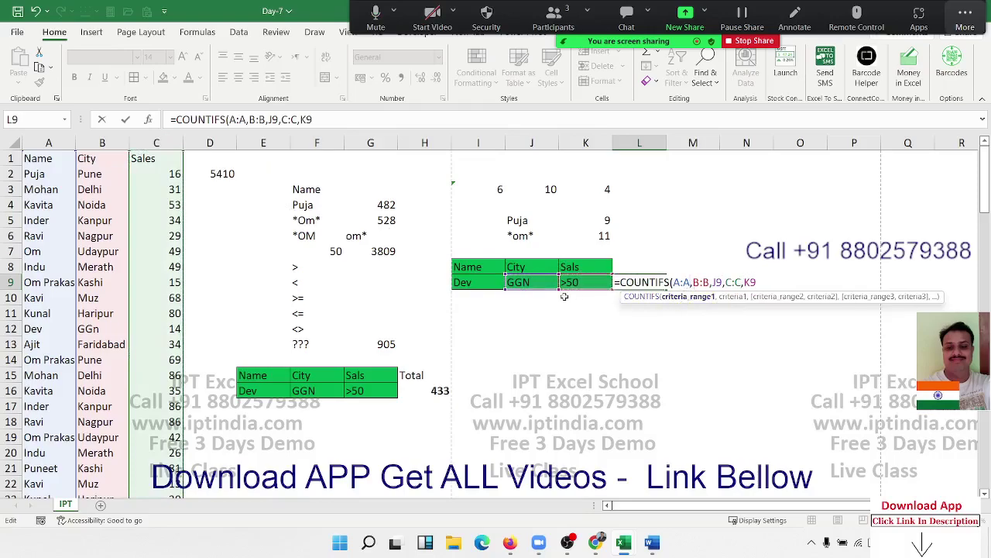
left_click(491, 284)
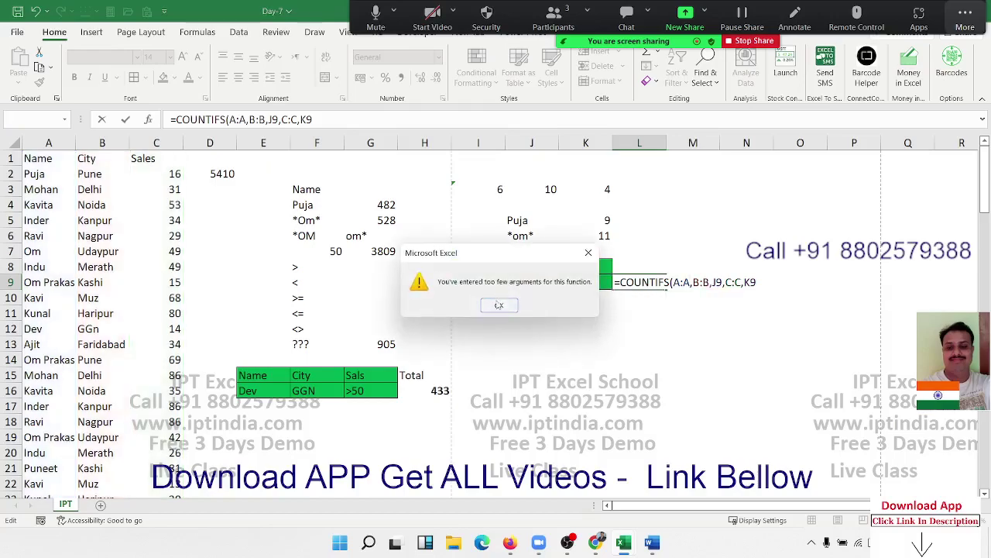
left_click(502, 304)
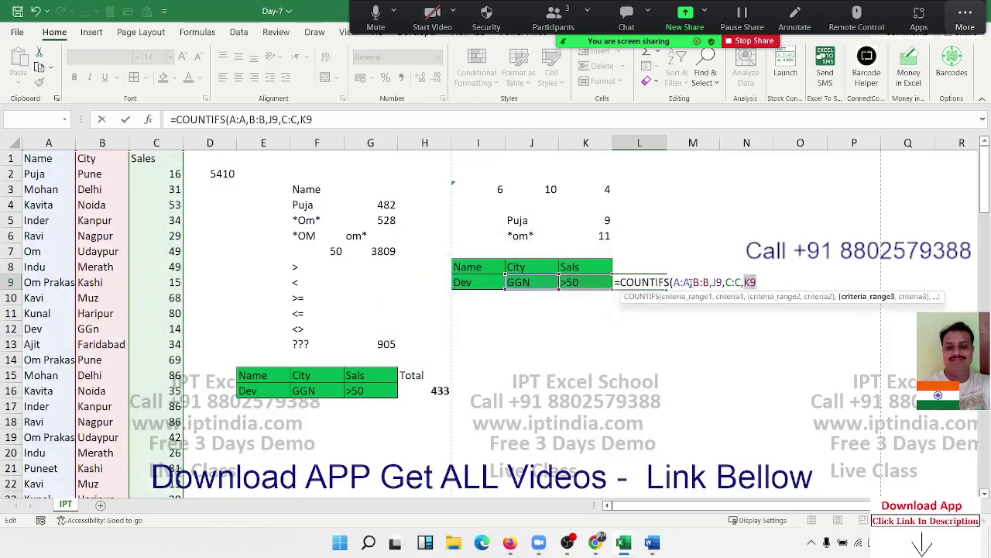
left_click(484, 283)
type(",")
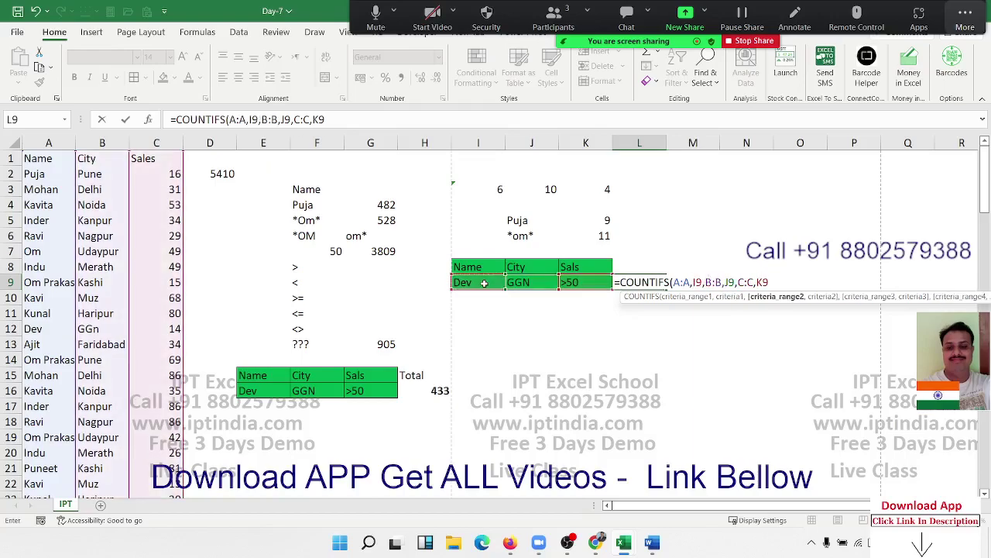
key("Return")
key("Up")
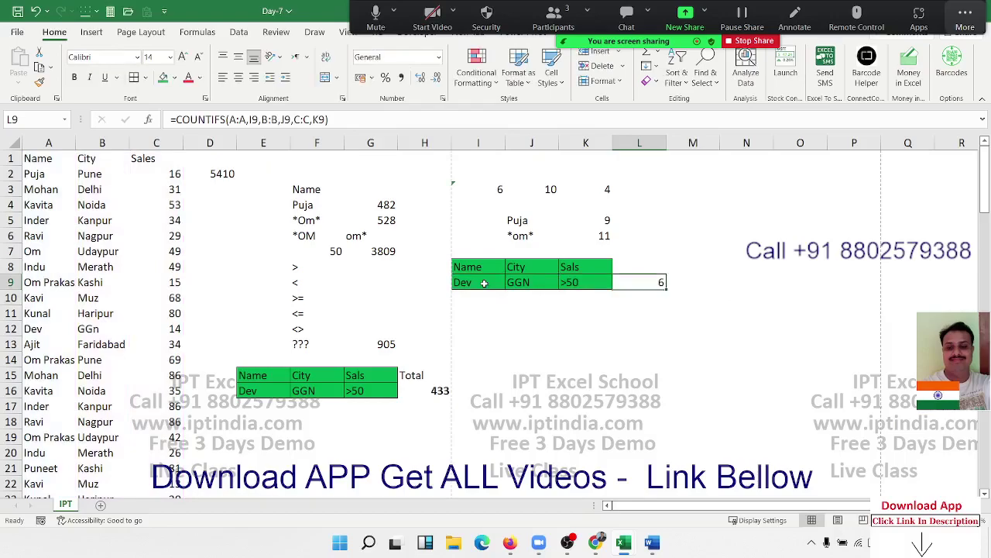
key("Left")
- Enter =AVERAGEA(C:C) in D3, averaging the Sales column as 47.45614
left_click(227, 184)
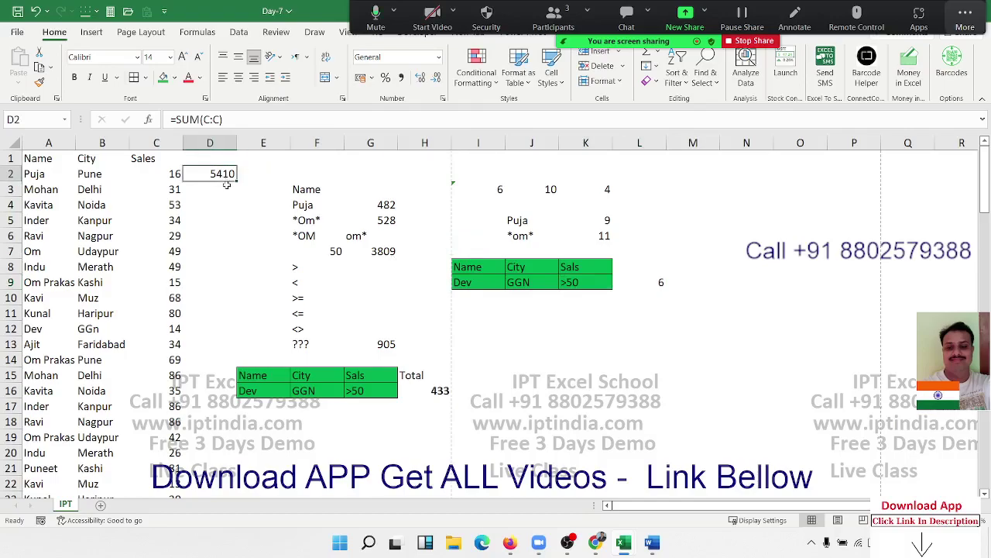
left_click(227, 184)
type("=am")
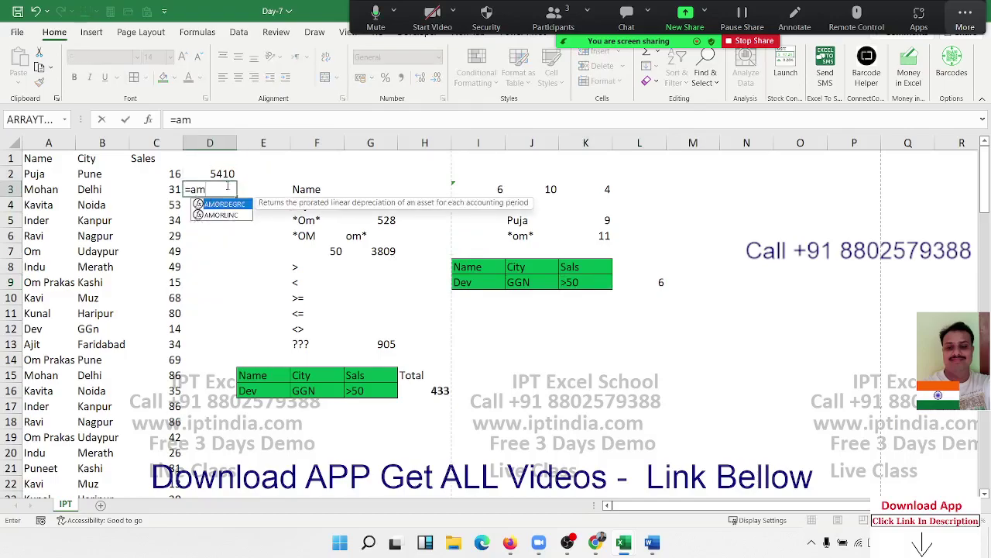
key("BackSpace")
type("v")
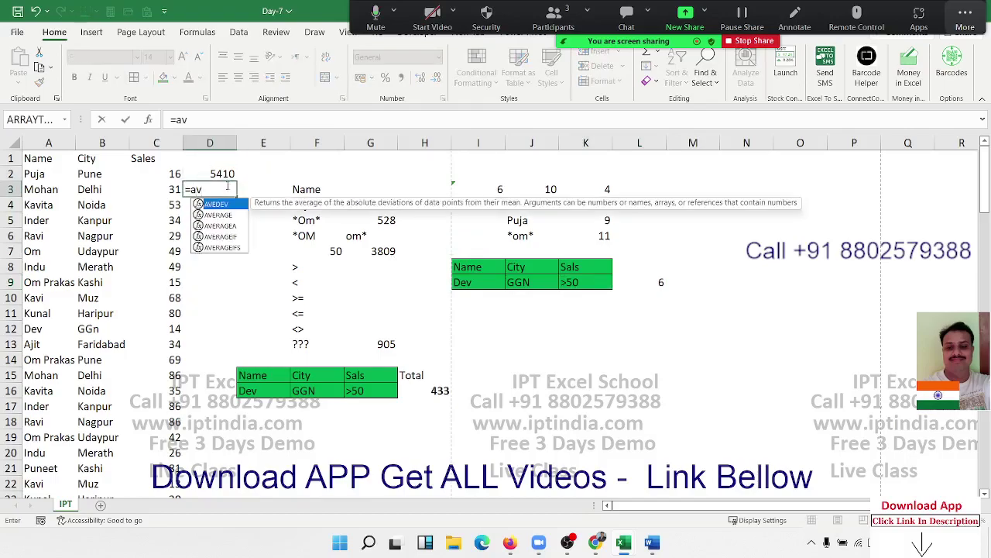
key("Down")
key("Down")
key("Up")
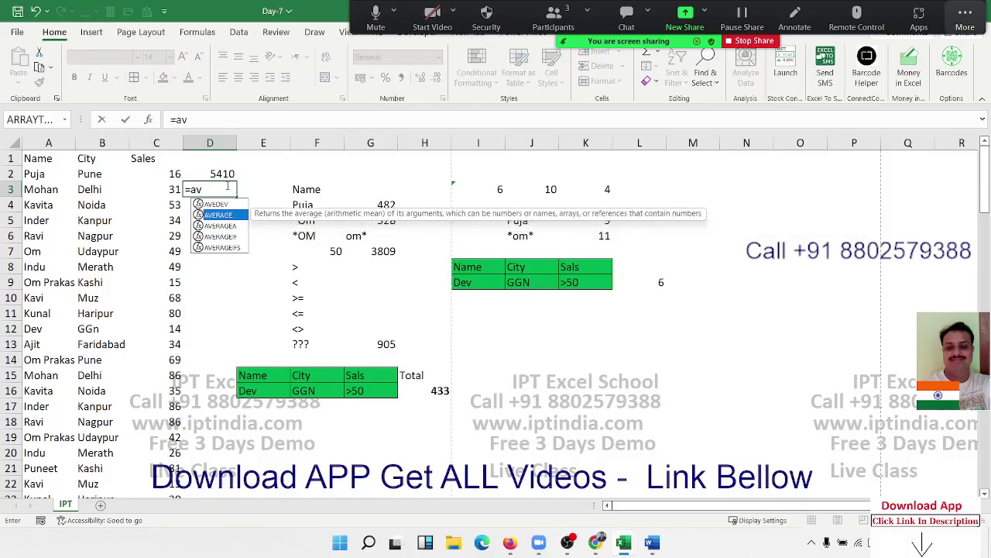
key("Down")
key("Tab")
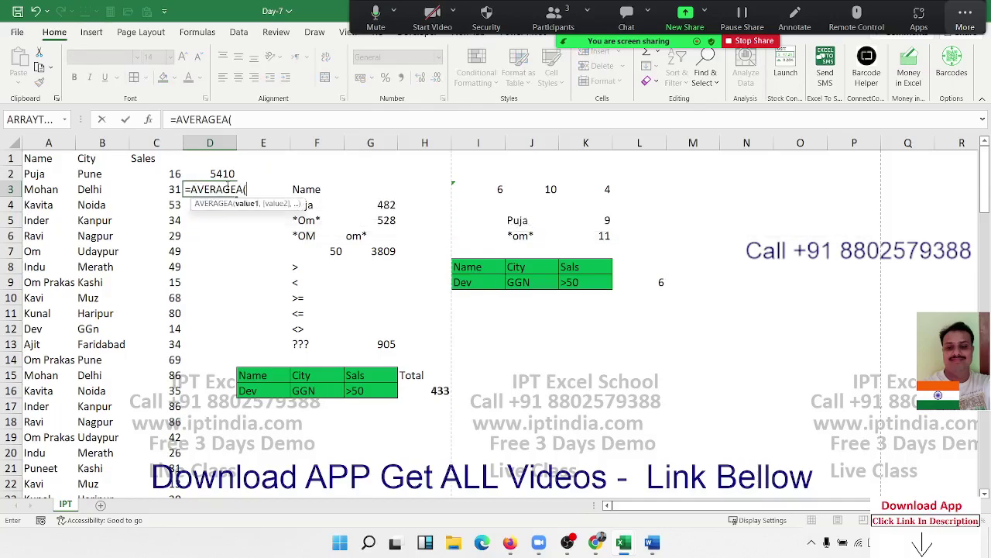
key("Left")
key("ctrl+space")
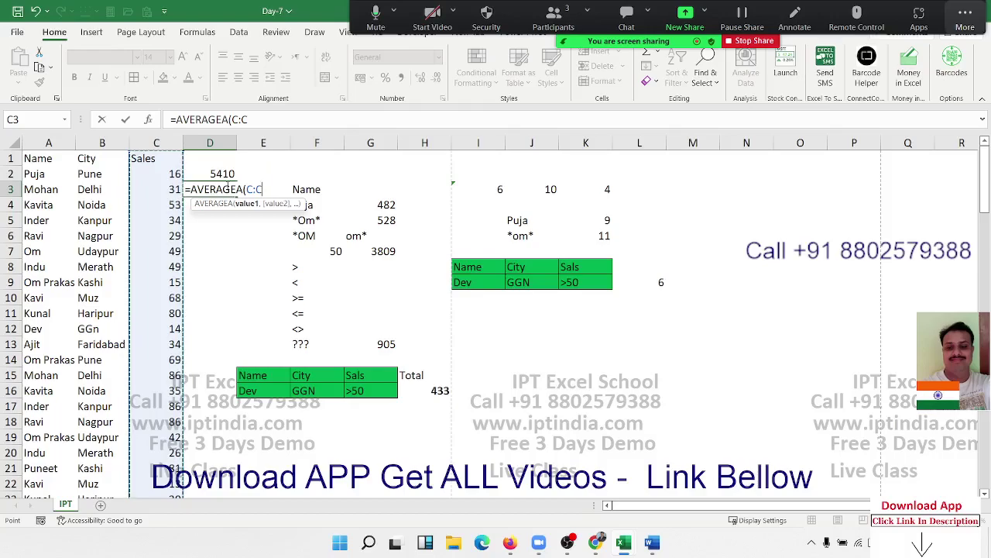
key("Return")
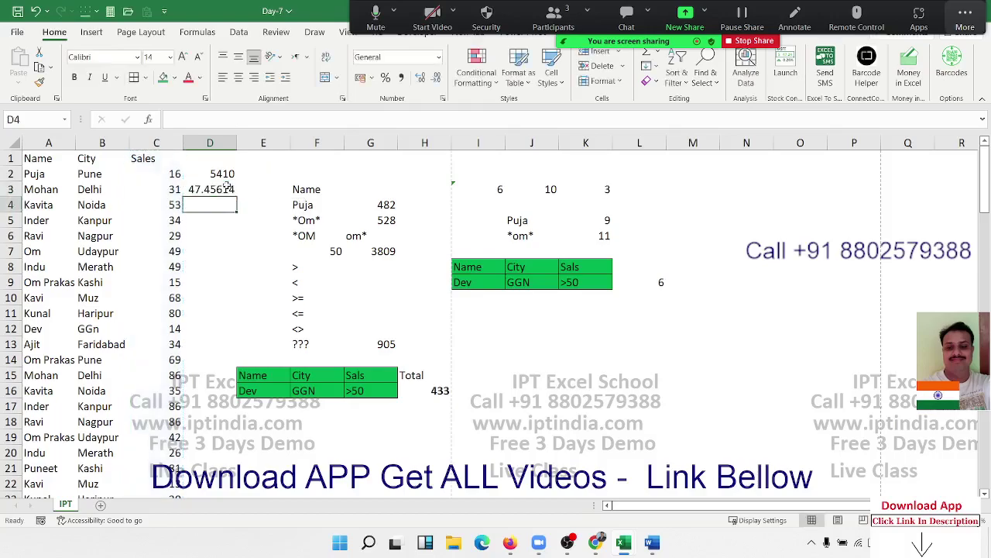
- Begin the criteria name Puja in M5
left_click(227, 186)
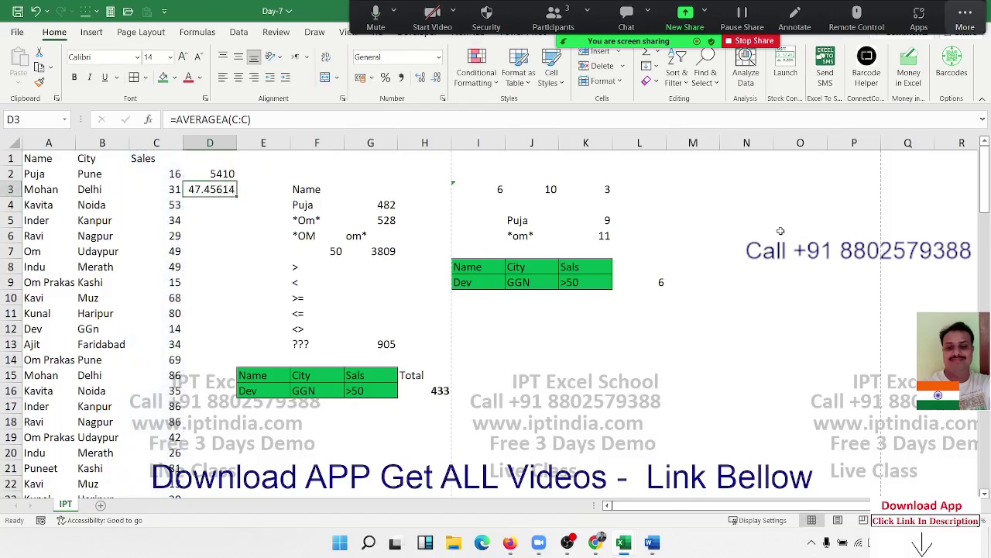
left_click(686, 221)
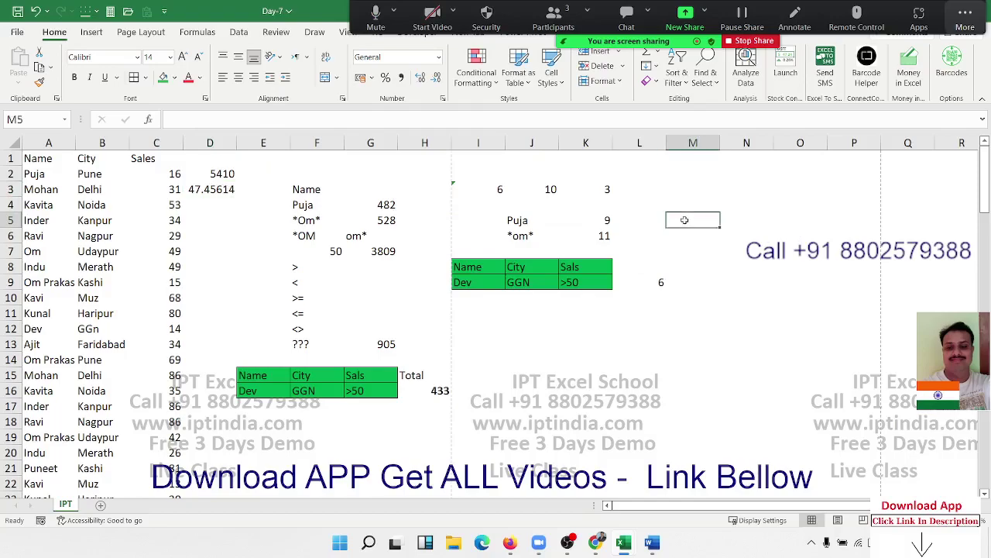
type("P")
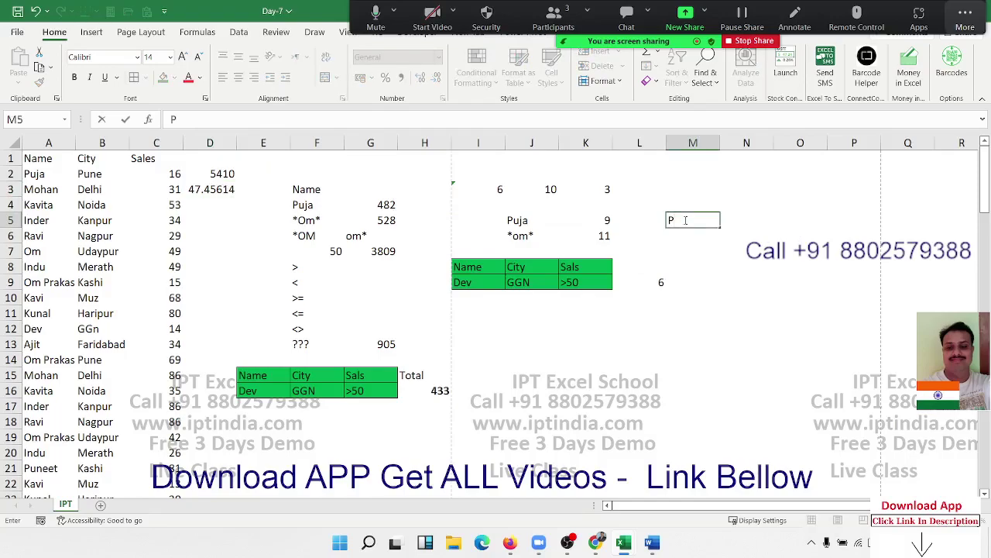
type("uja")
- Confirm Puja in M5 and start an AVERAGEIF formula in N5
key("Tab")
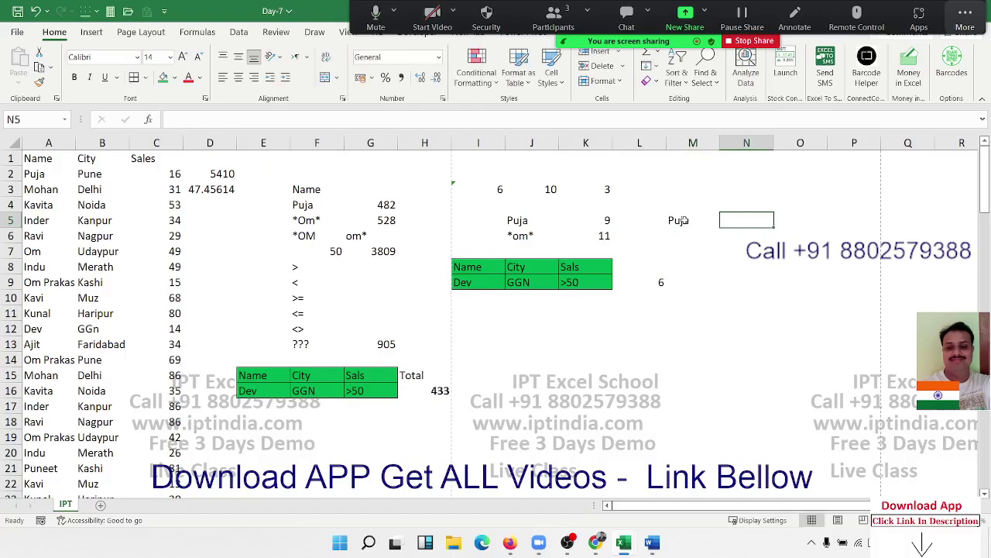
type("=cou")
key("BackSpace")
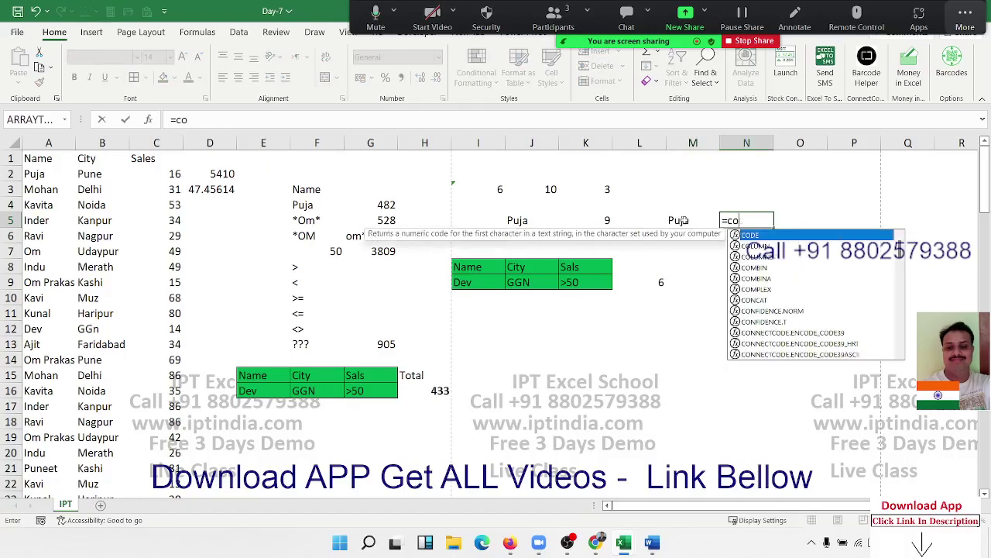
key("BackSpace")
key("BackSpace")
type("av")
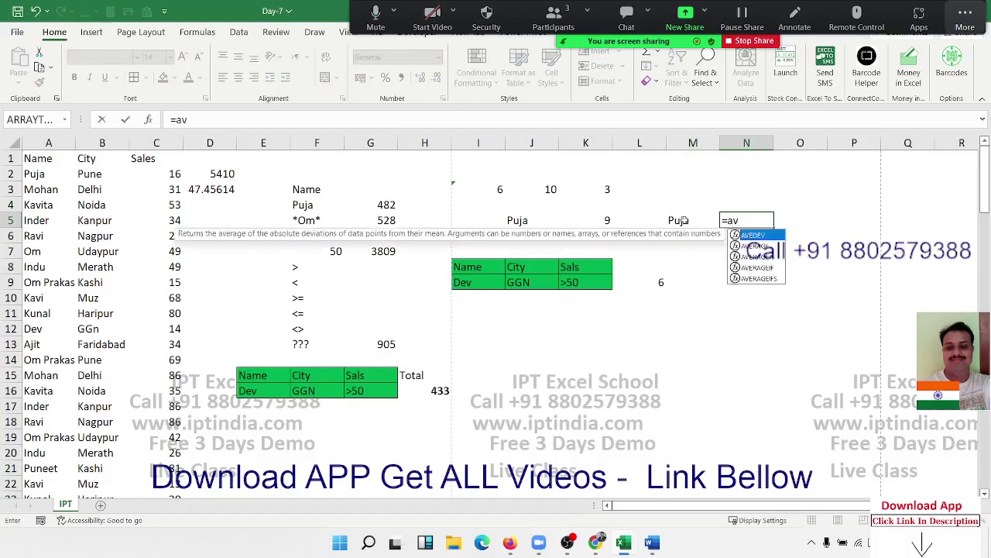
key("Down")
key("Down")
key("Down")
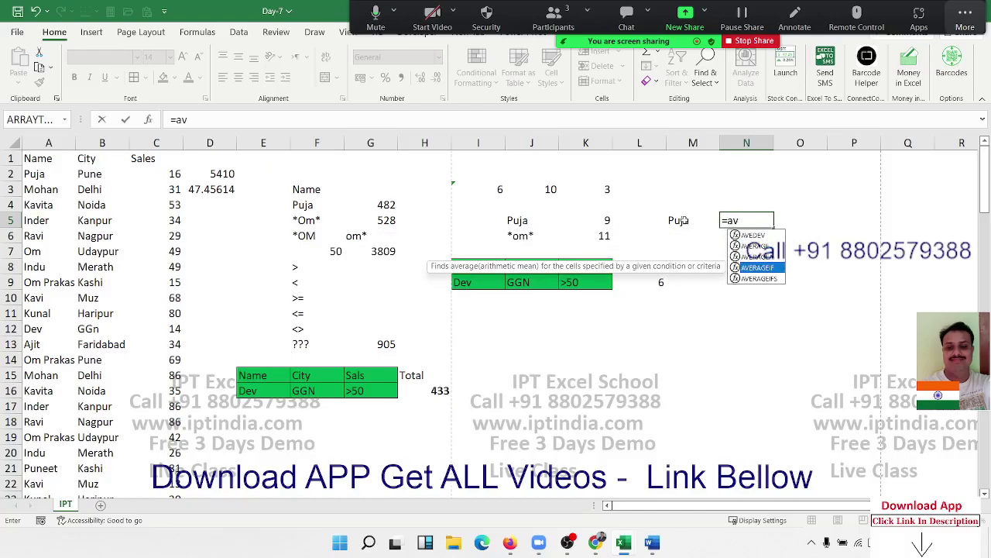
key("Tab")
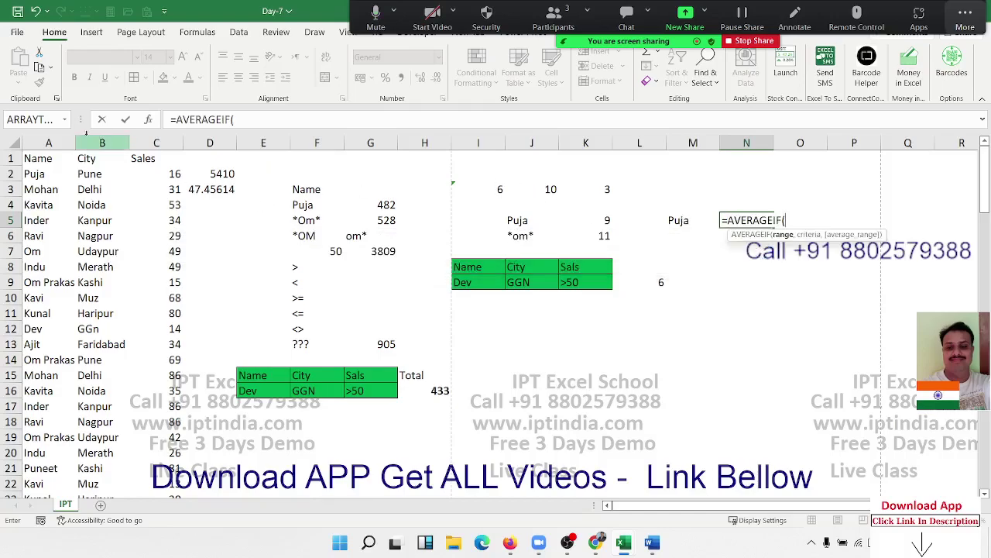
- Complete =AVERAGEIF(A:A,M5,C:C) giving 53.55556, then highlight E3:G13 and I8:J9
left_click(49, 141)
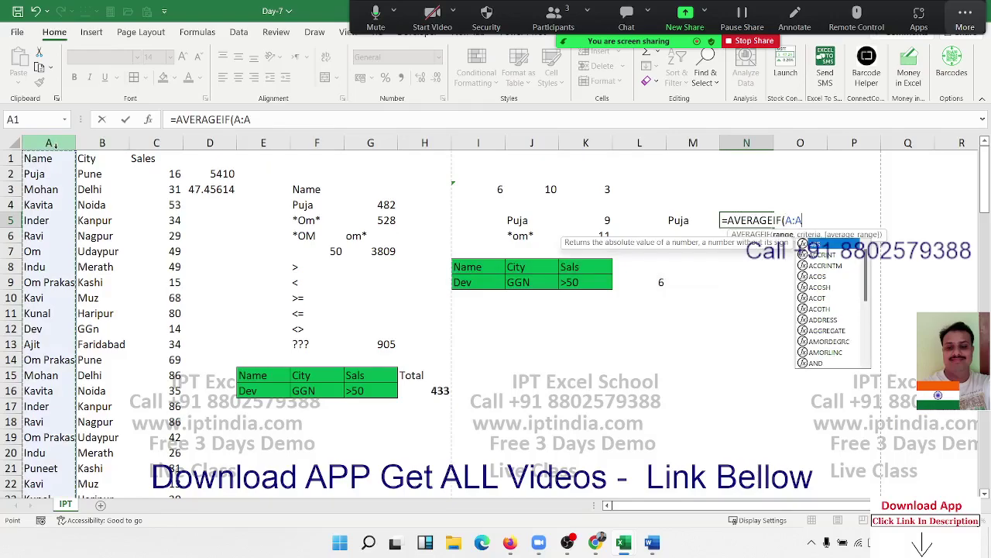
type(",")
left_click(701, 221)
type(",")
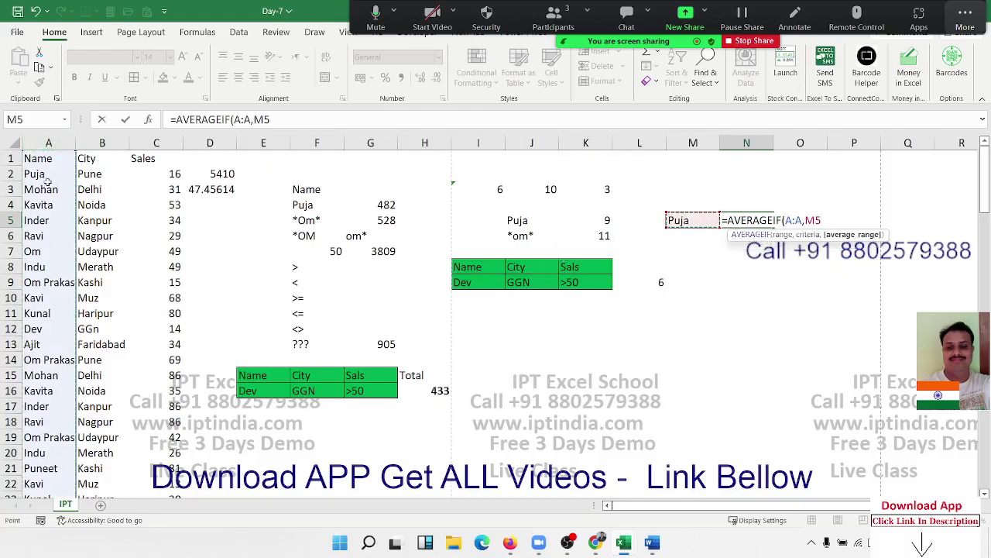
left_click(156, 142)
key("Return")
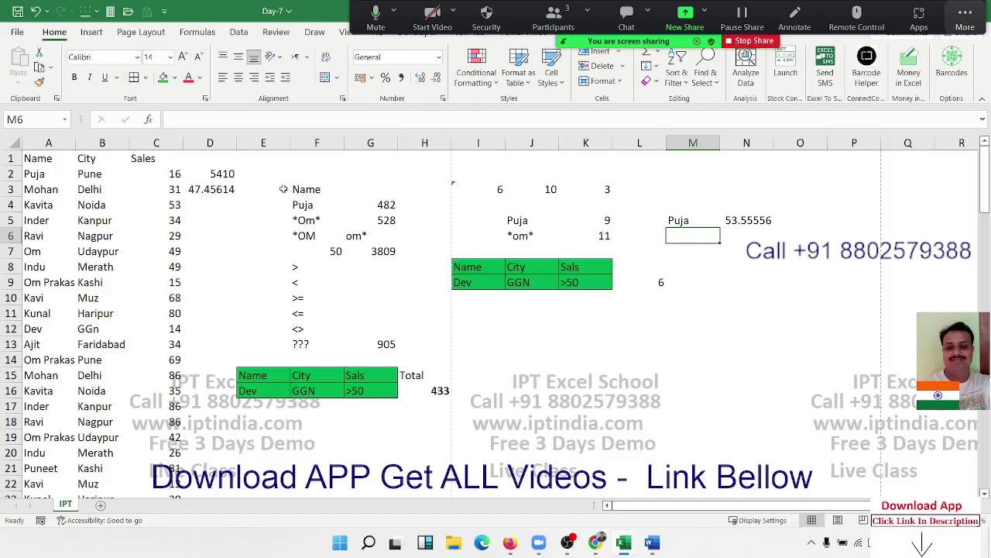
left_click_drag(264, 189, 382, 341)
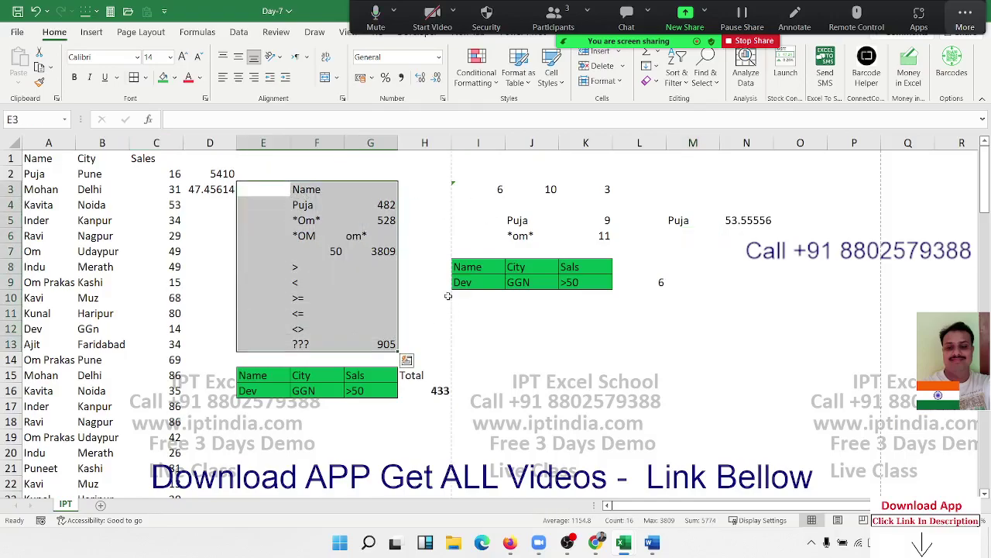
left_click_drag(469, 266, 547, 282)
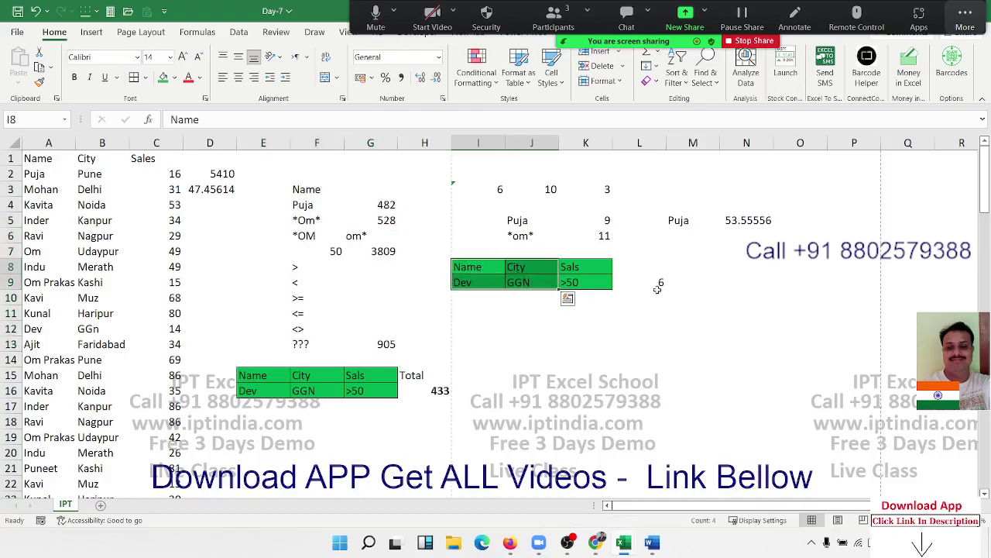
- In M9, start an AVERAGEIFS over Sales with Name=I9, City=J9 and the Sales range
left_click(693, 283)
type("=")
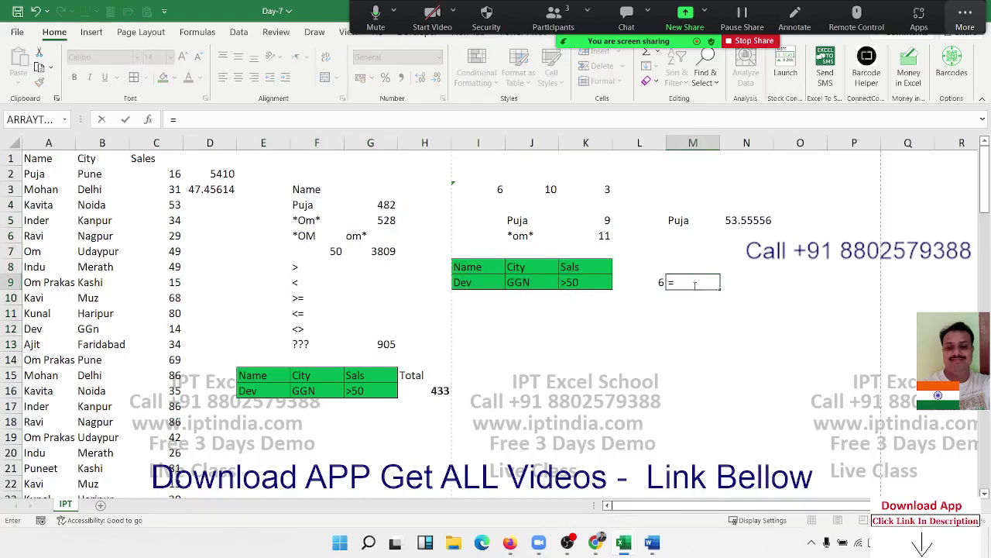
type("av")
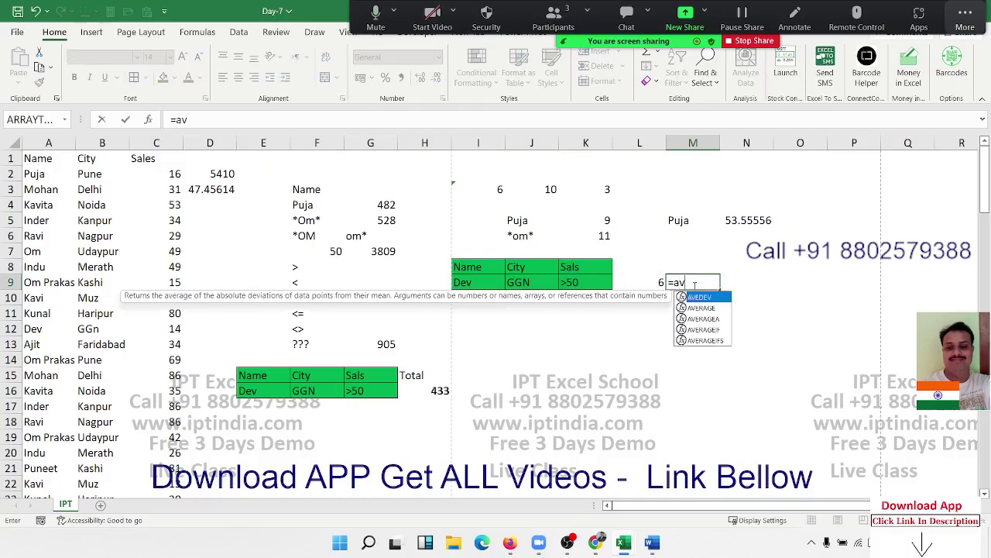
key("Down")
key("Down")
key("Down")
key("Down")
key("Tab")
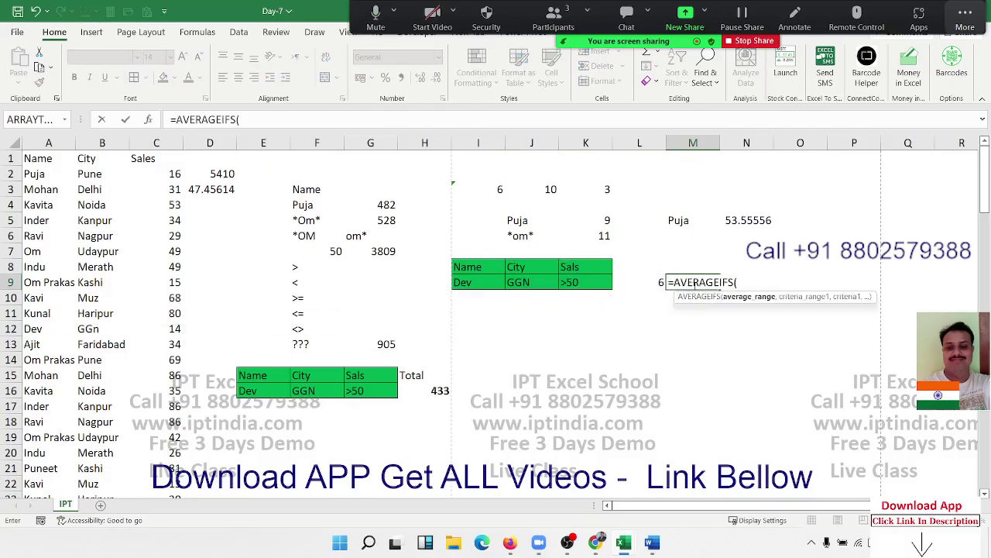
left_click(155, 143)
type(",")
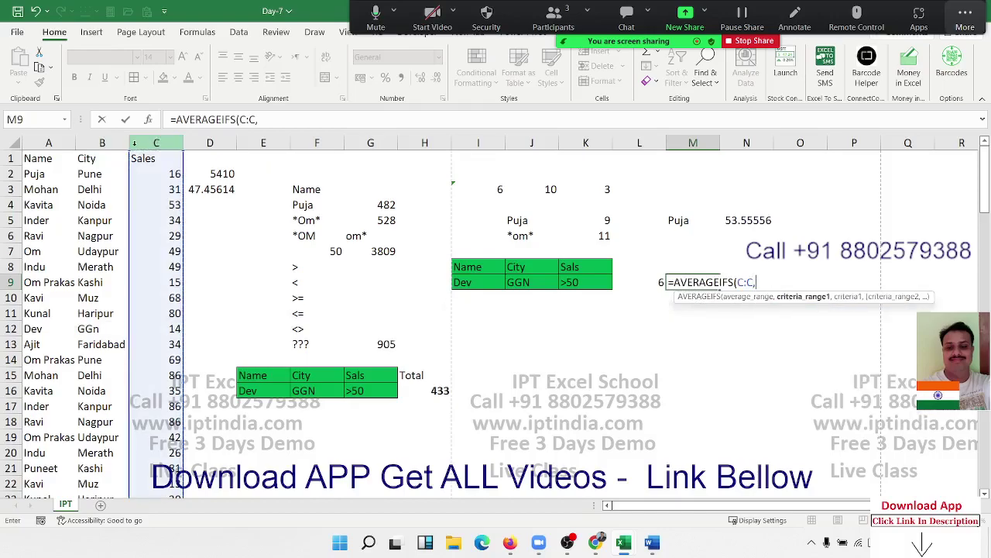
left_click(56, 142)
type(",")
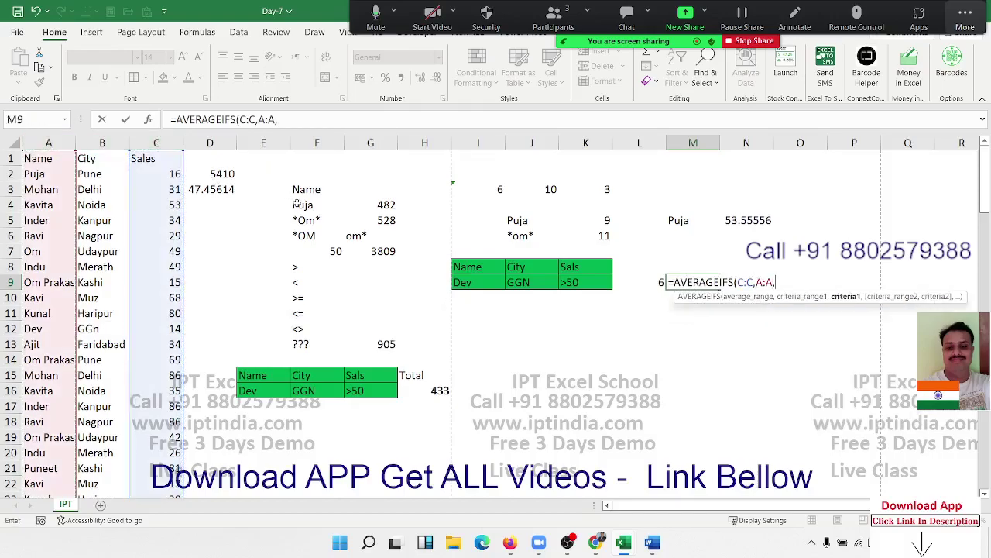
left_click(480, 284)
type(",")
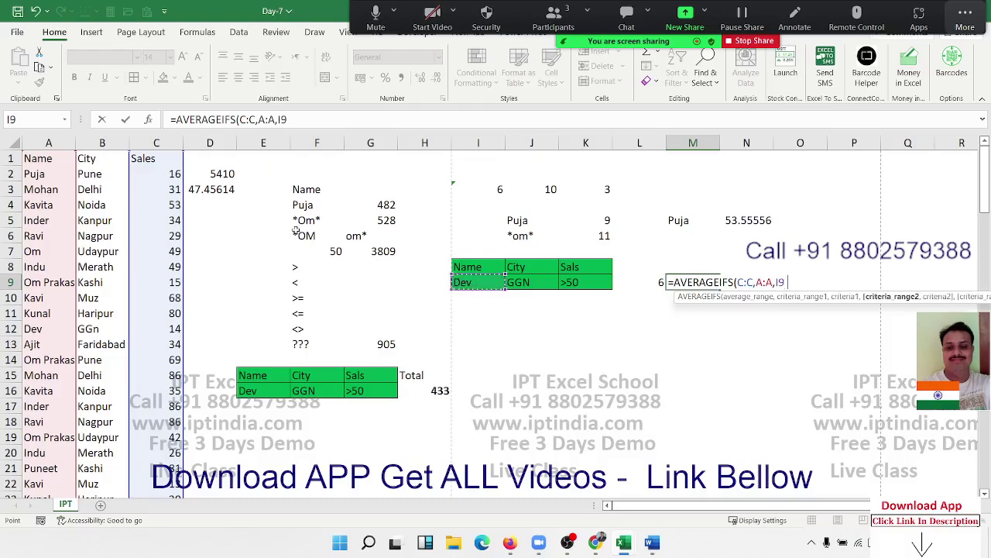
left_click(116, 143)
type(",B:B,")
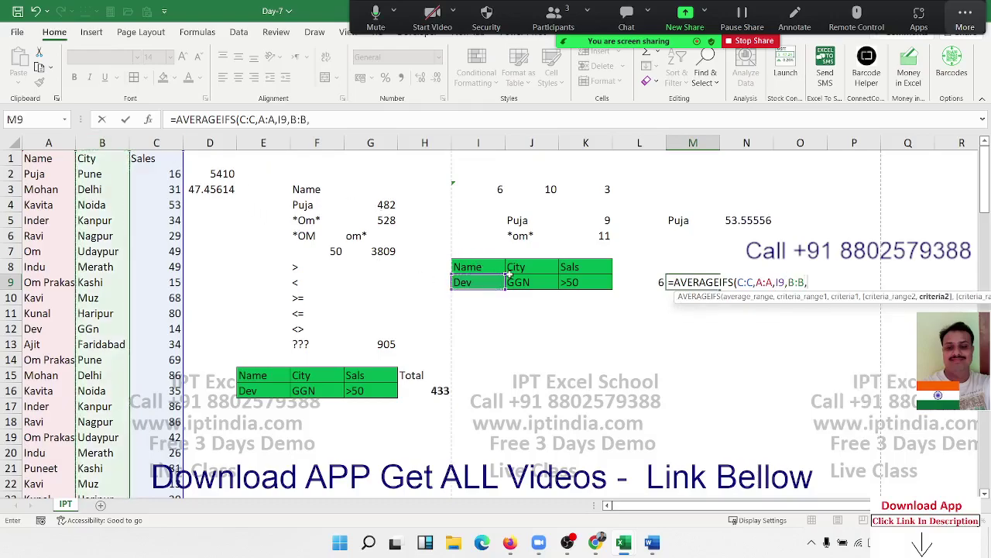
left_click(531, 282)
type(",")
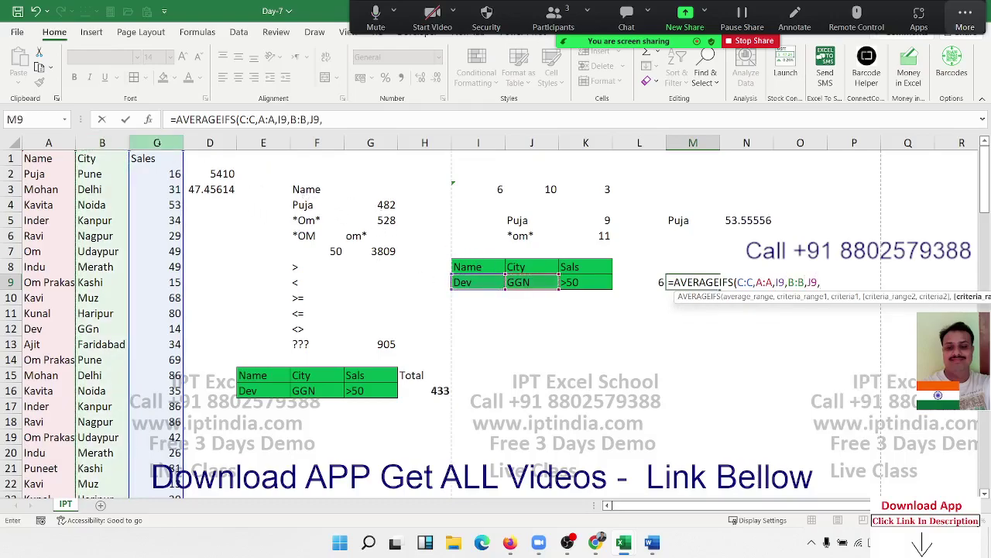
left_click(157, 142)
- Add the missing K9 criterion so =AVERAGEIFS(C:C,A:A,I9,B:B,J9,C:C,K9) returns 72.16667
key("Return")
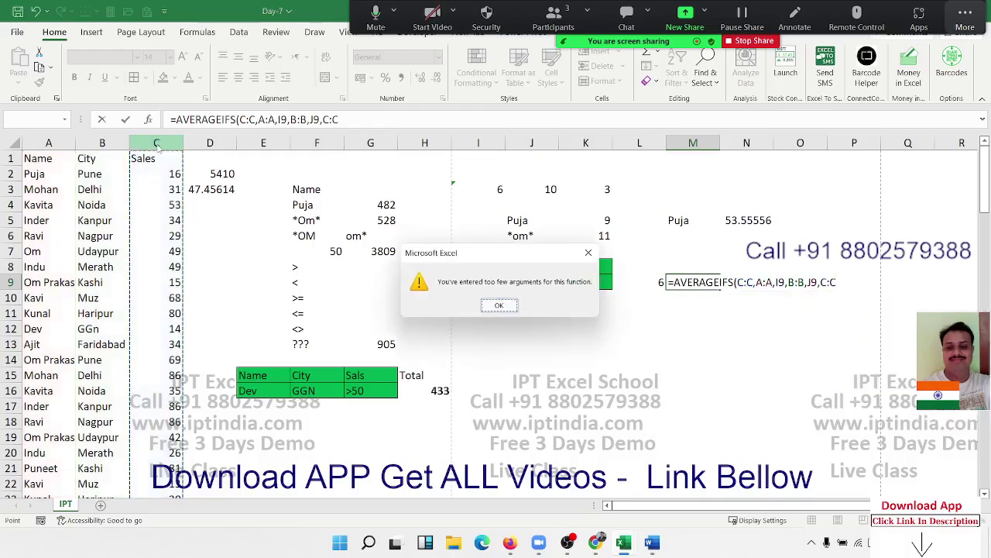
key("Return")
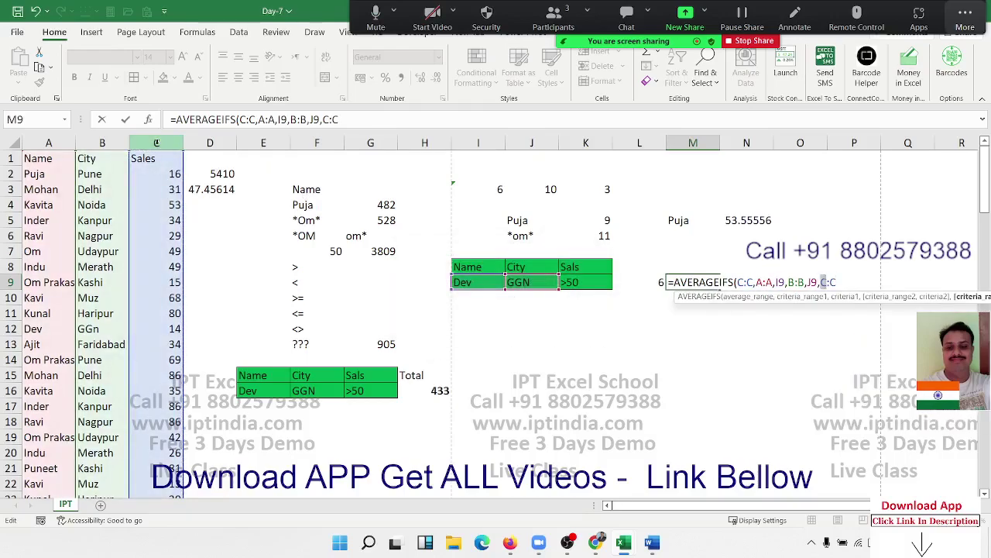
key("Right")
type(",")
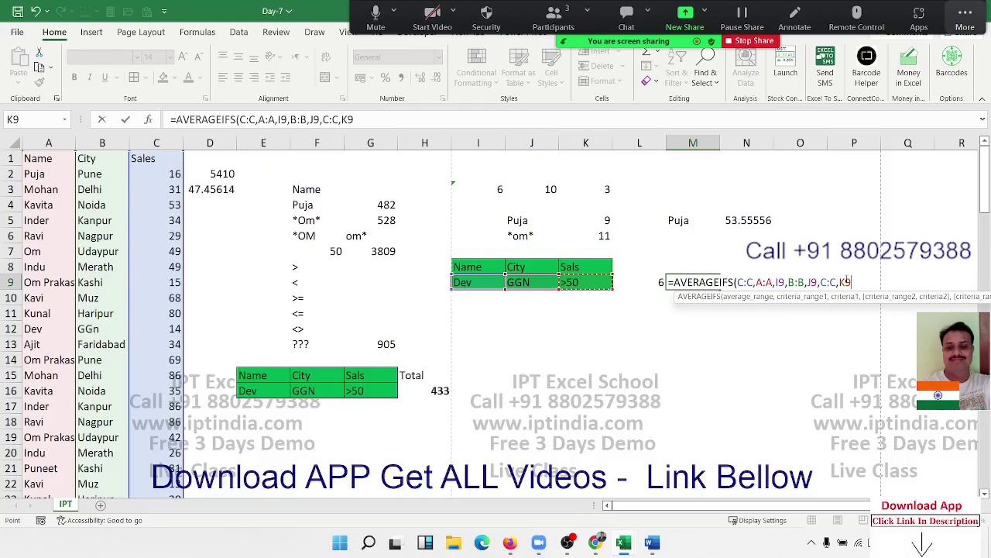
key("Return")
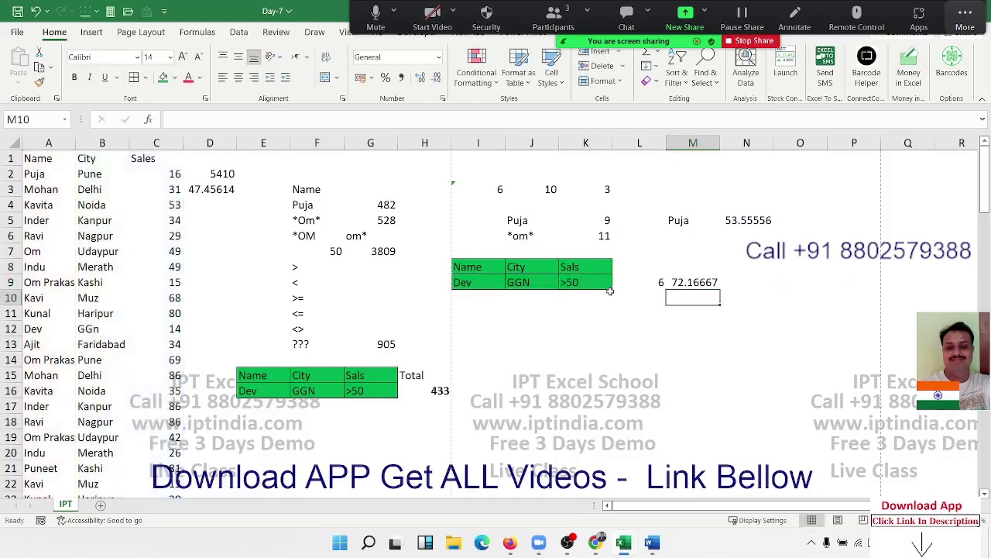
- Enter =MAX(C:C) in D4, returning the highest sale, 90
left_click(662, 283)
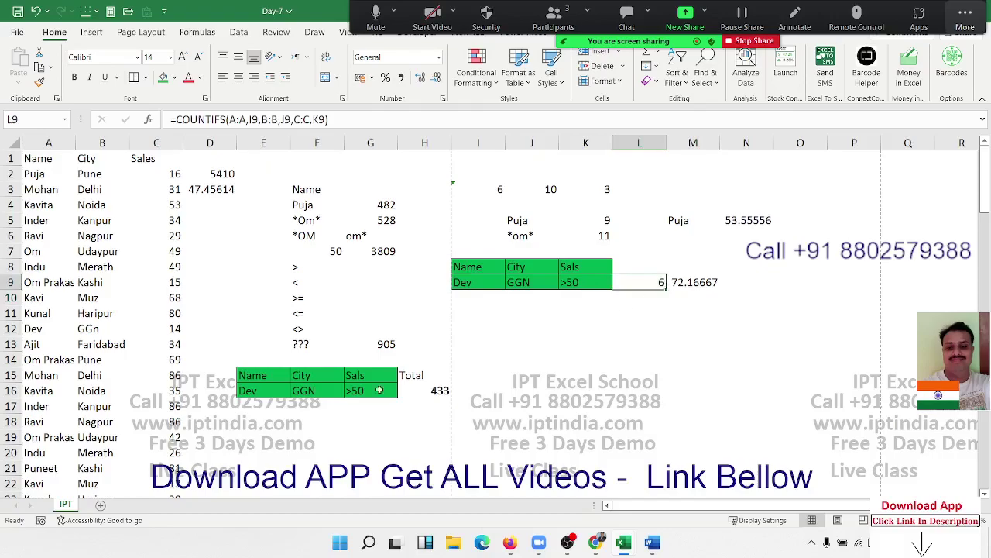
left_click(411, 395)
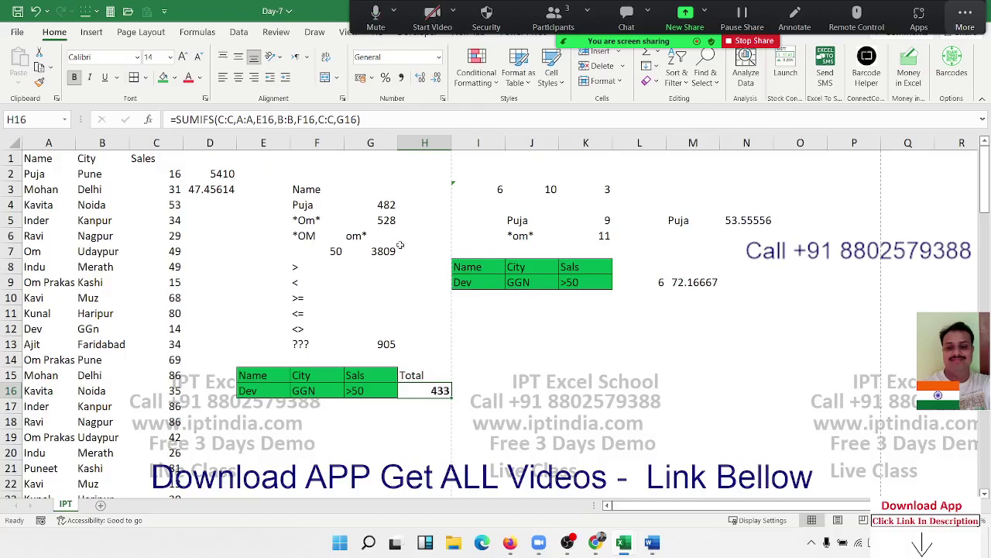
left_click(226, 207)
type("=")
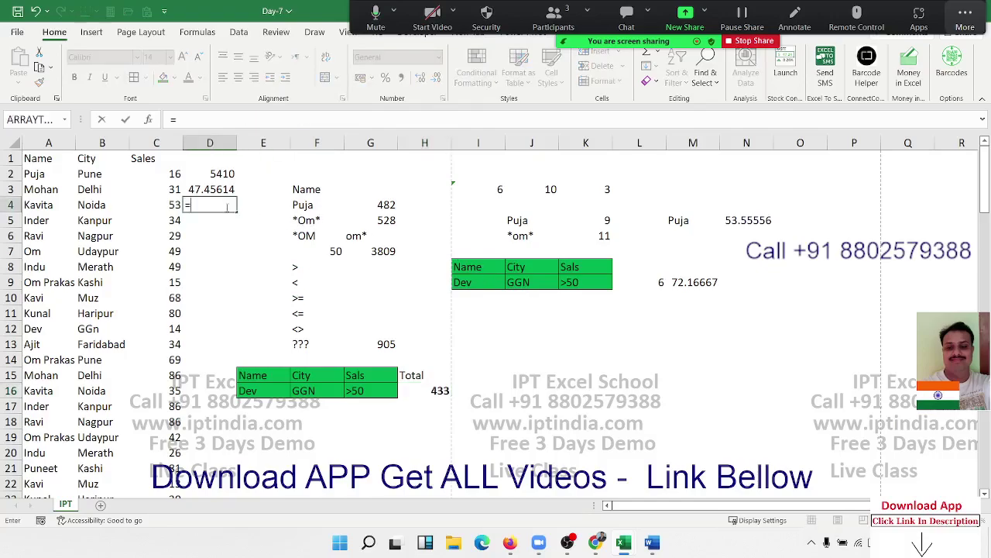
type("max(")
key("Left")
key("ctrl+space")
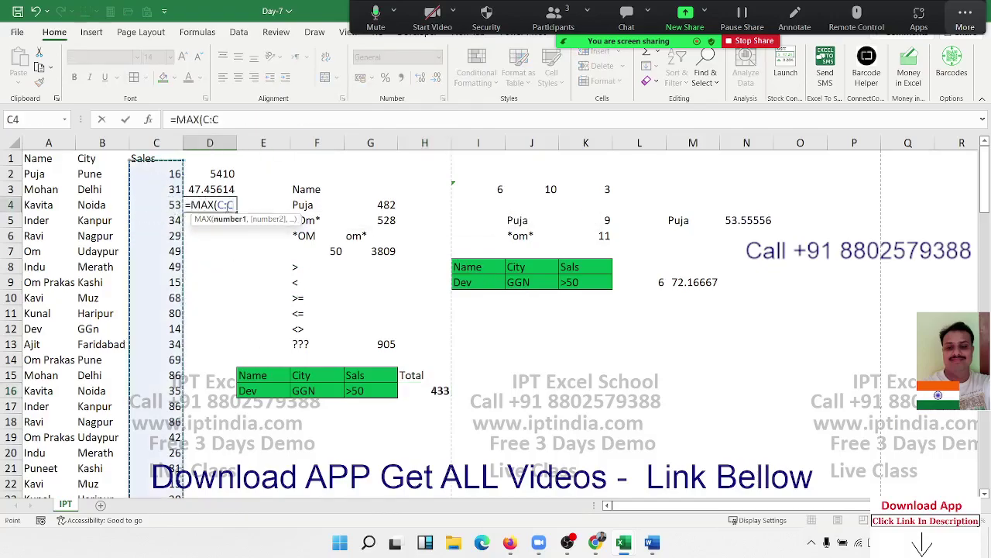
key("Return")
- Enter =MIN(C:C) in D5, returning the lowest sale, 10
type("=m")
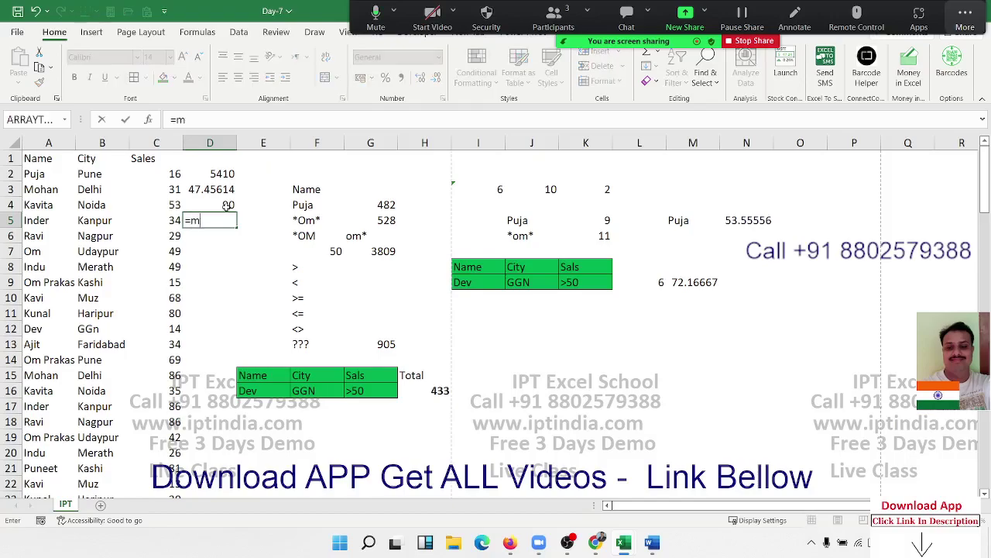
type("in(")
key("Left")
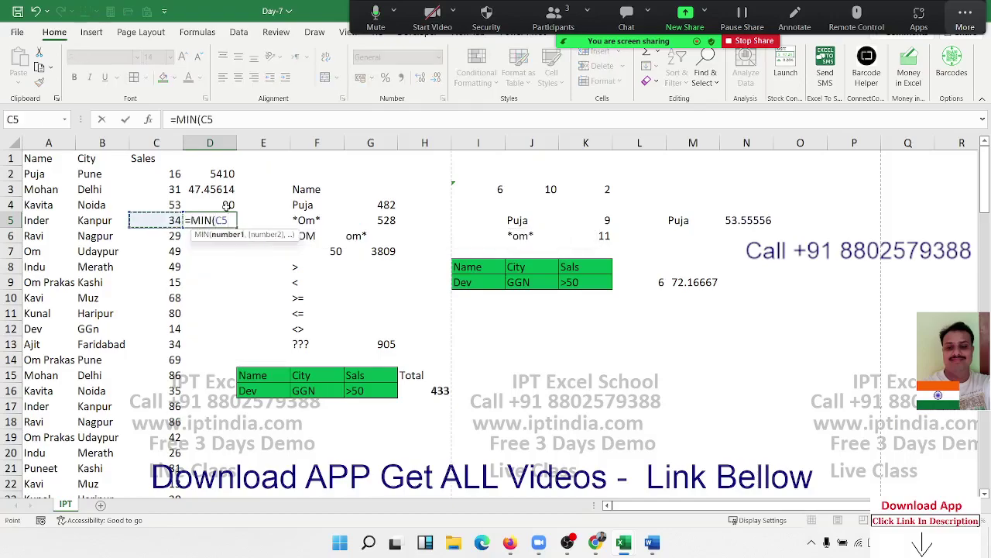
key("ctrl+space")
key("Return")
key("Up")
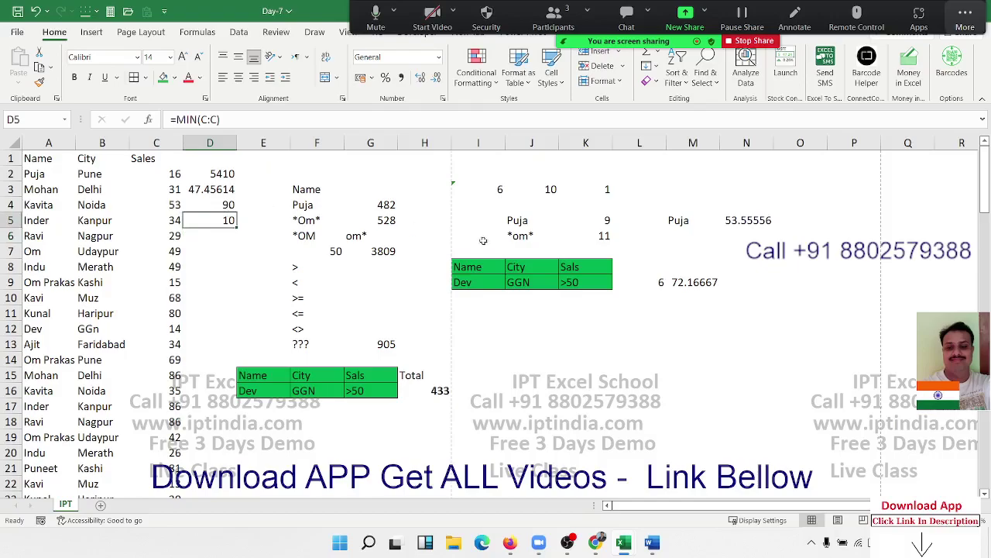
left_click(713, 277)
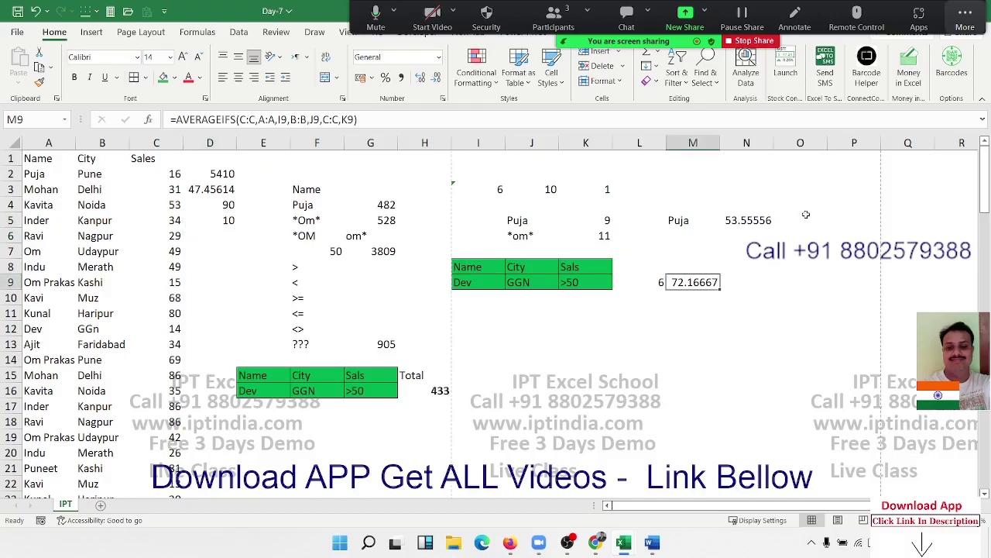
- Add the headings avg in N4 and max in O4
left_click(695, 223)
left_click(752, 209)
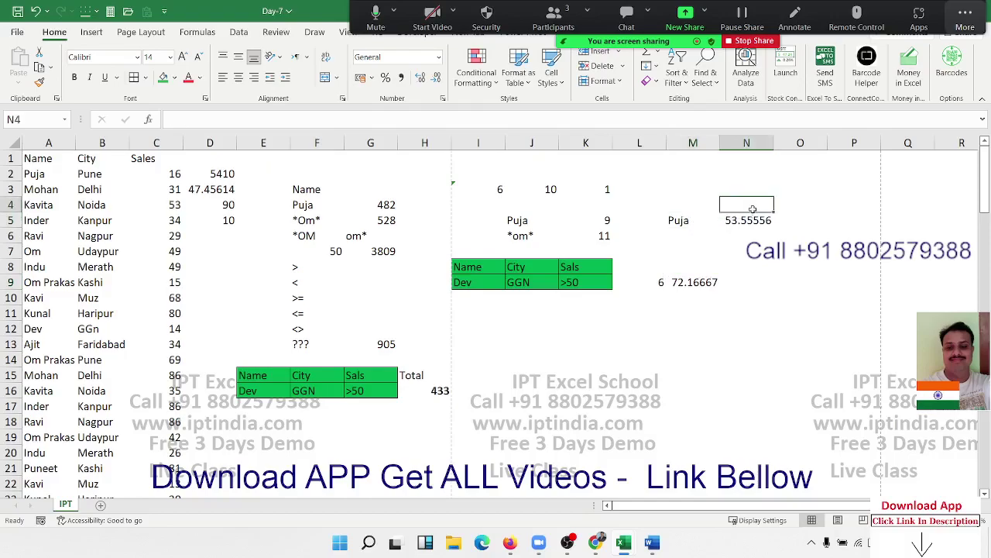
type("avg")
key("Tab")
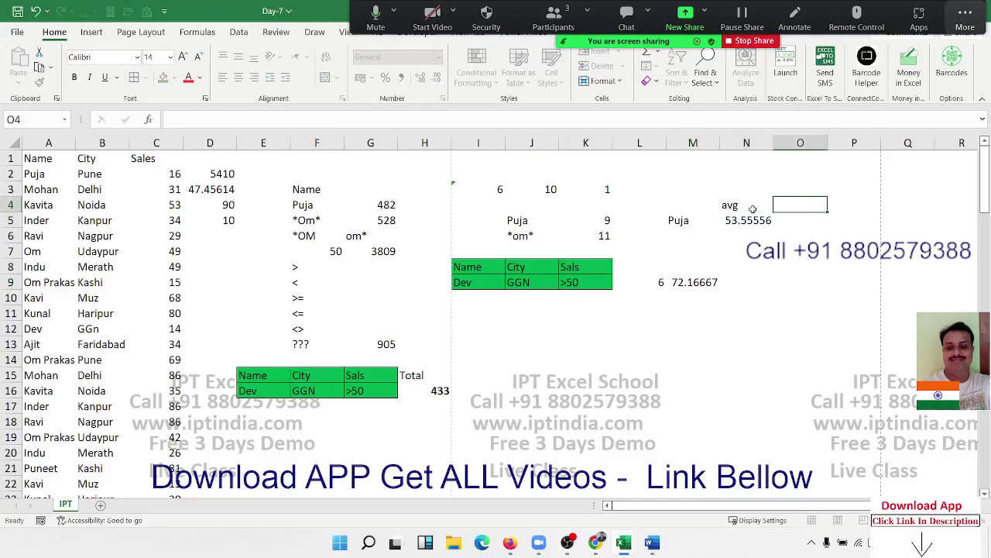
type("max")
key("Return")
- Enter =MAXIFS(C:C,A:A,M5) in O5, returning 66 for the name in M5
type("=ma")
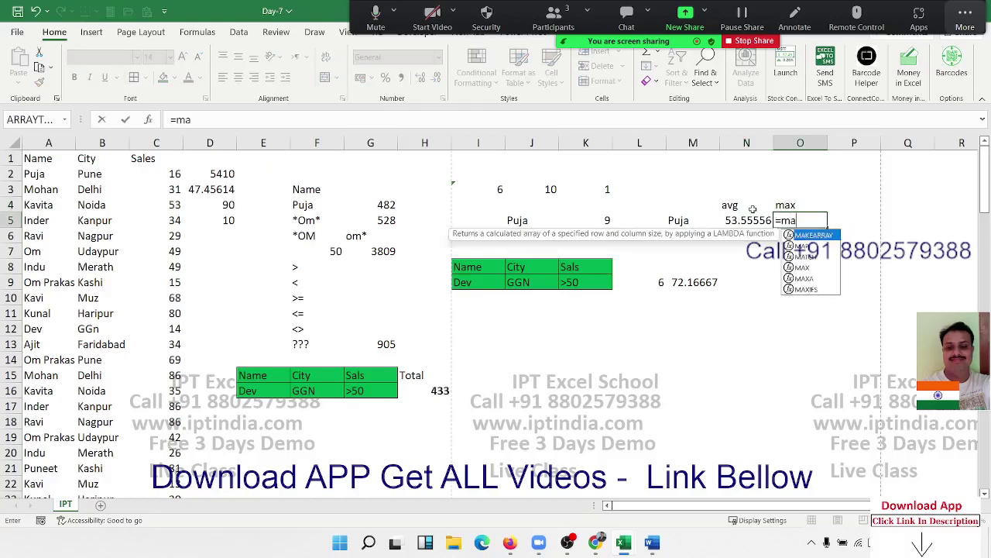
type("xi")
key("Tab")
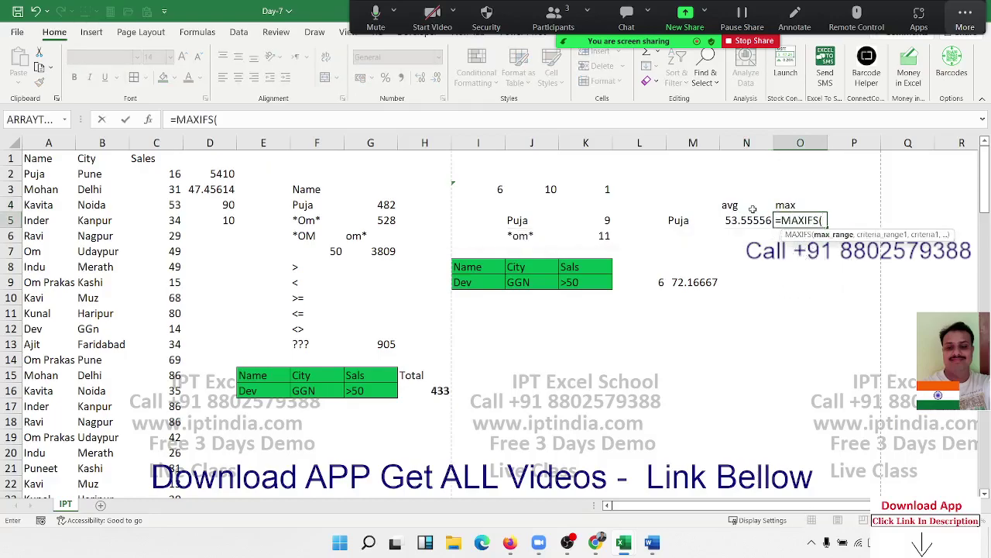
left_click(157, 143)
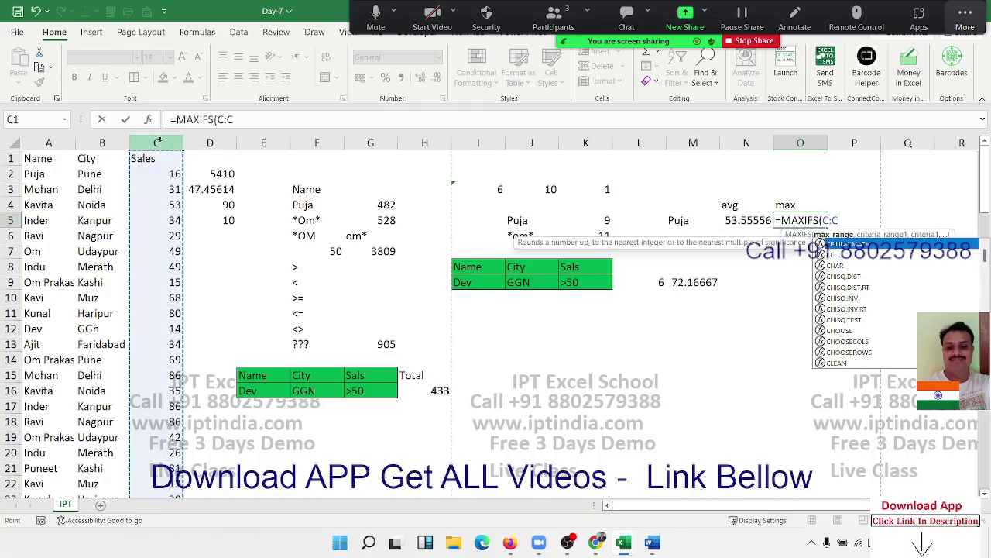
type(",")
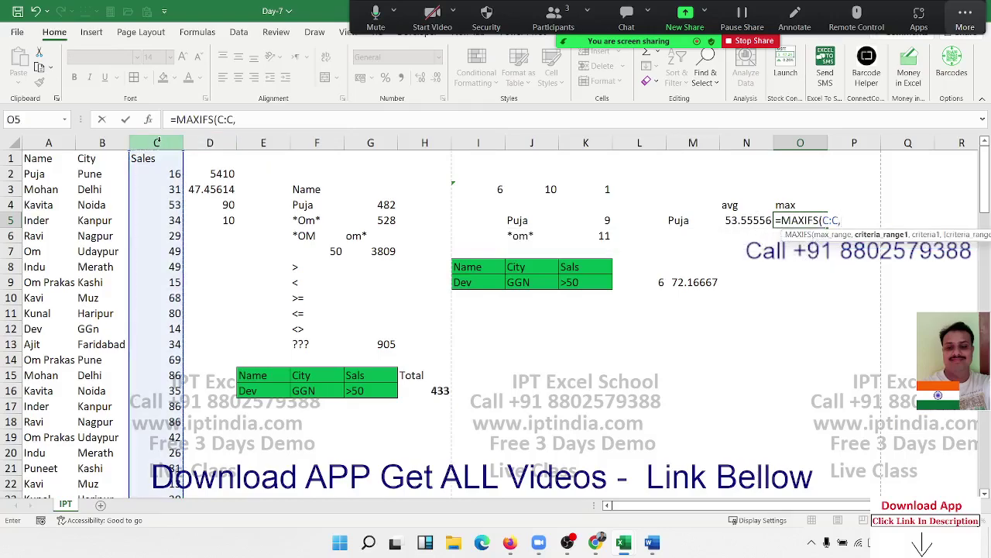
left_click(28, 143)
type(",")
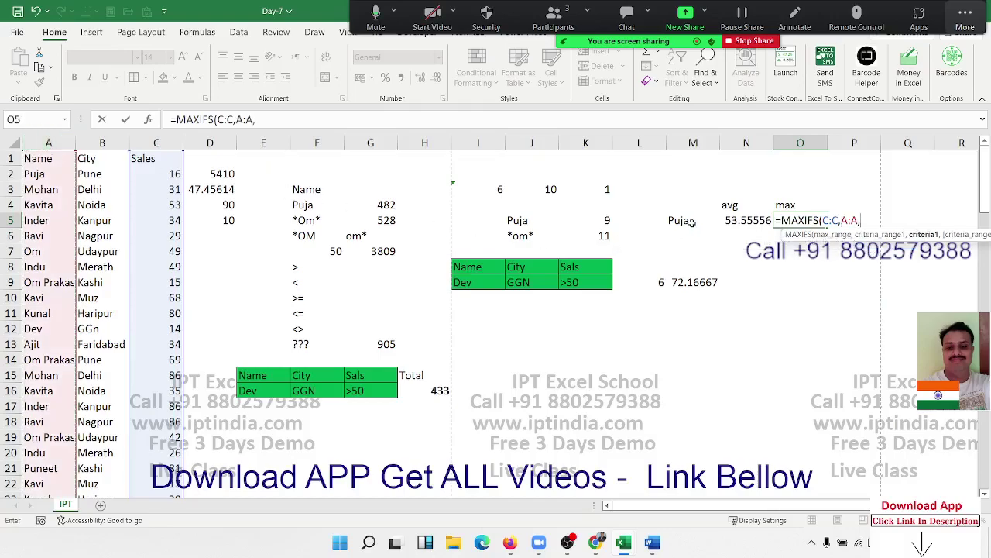
left_click(691, 222)
key("Return")
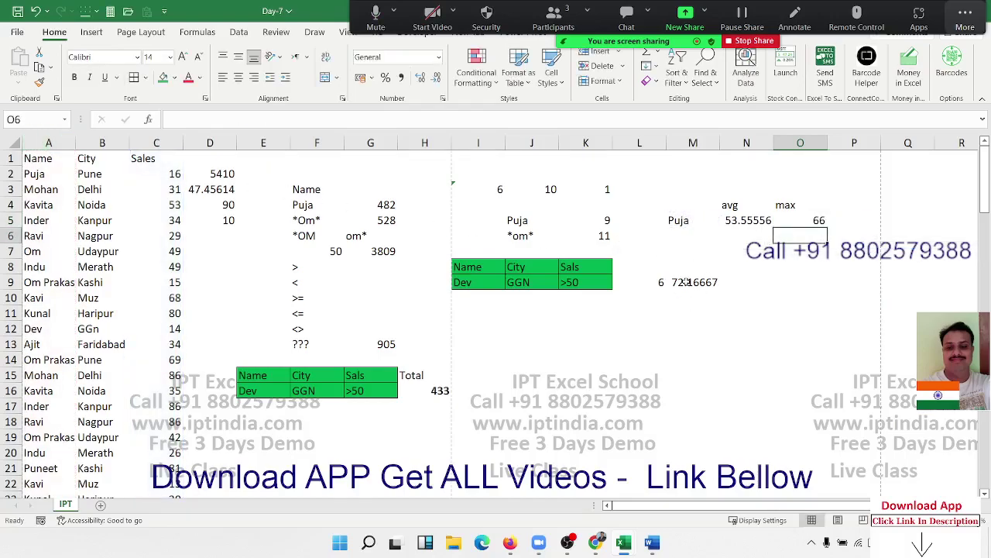
- Review the SUMIFS in H16, AVERAGEIFS in M9 and MAXIFS in O5 without changes
double_click(440, 393)
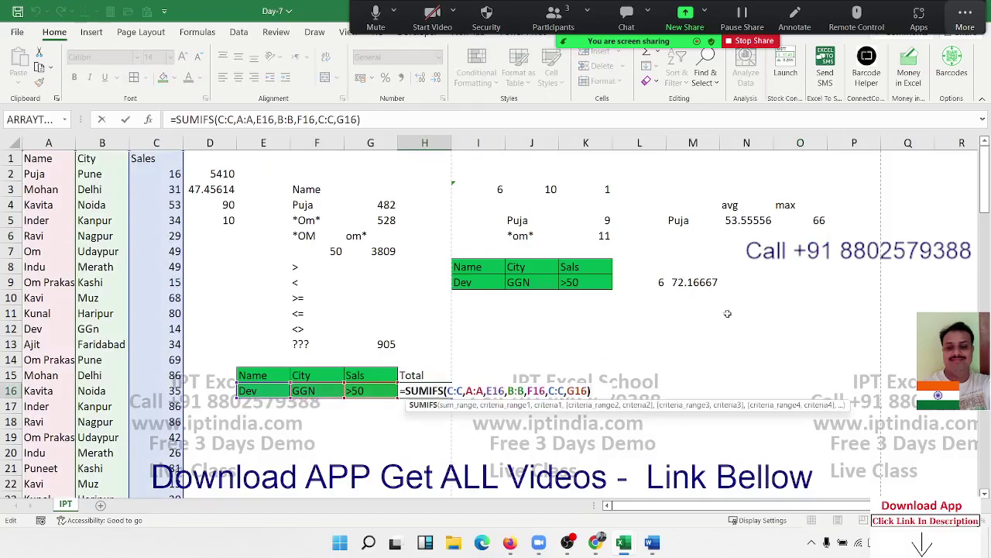
key("Escape")
double_click(702, 283)
key("Escape")
double_click(805, 221)
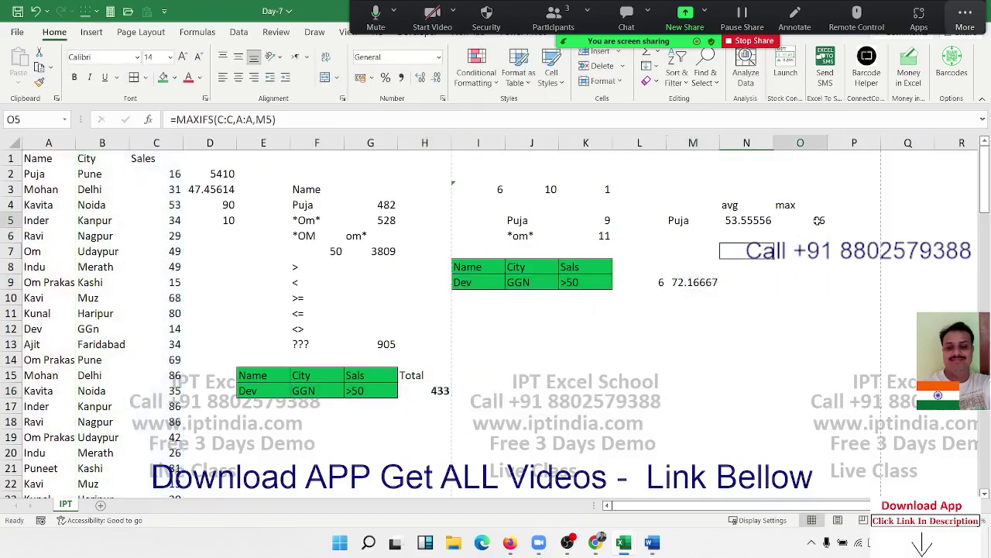
key("Escape")
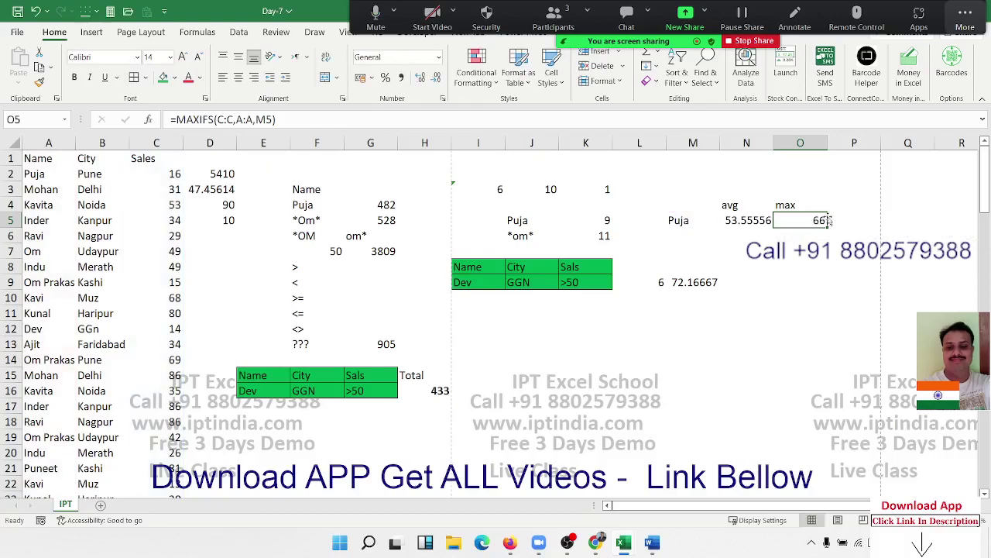
- Add the min heading in P4 and begin a MINIFS formula in P5
left_click(841, 202)
type("mi")
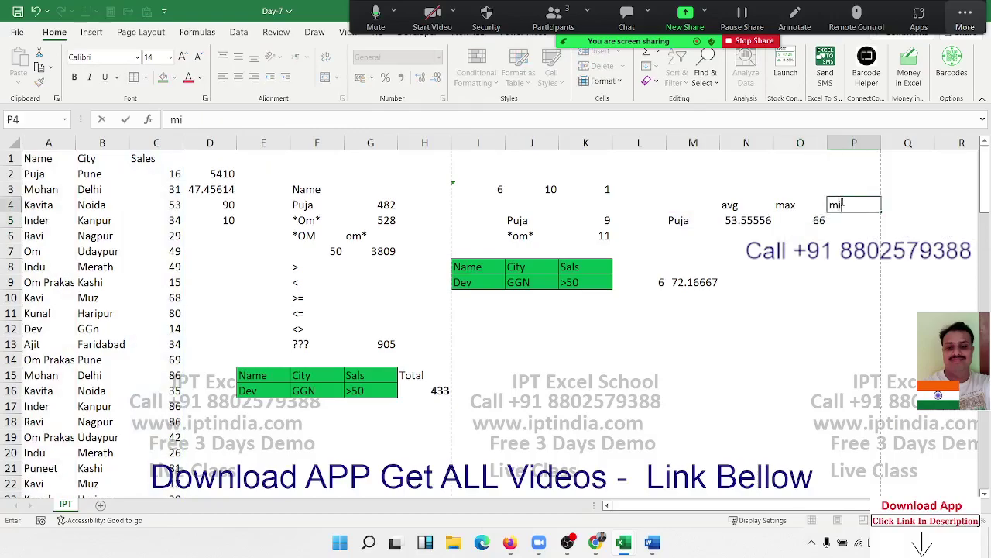
type("n")
key("Return")
type("=m")
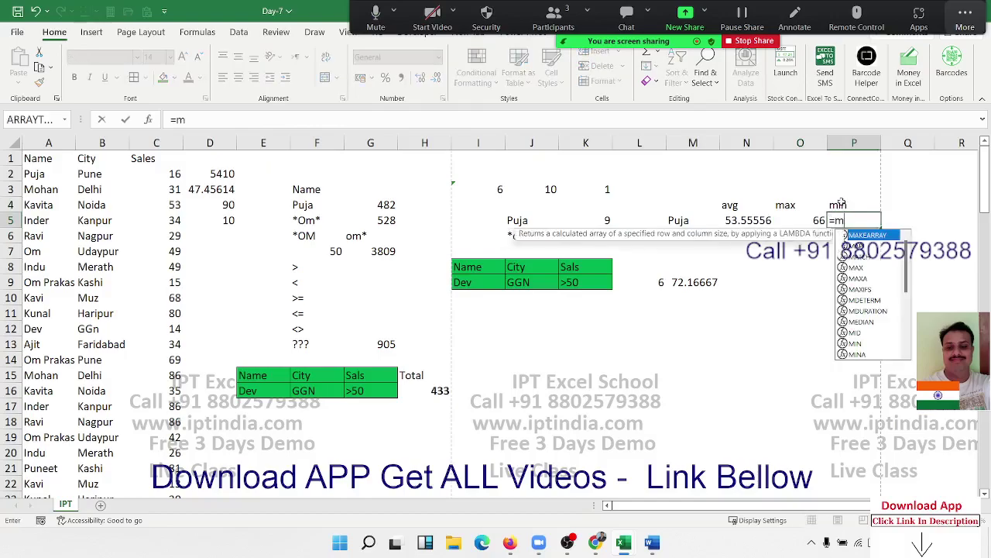
type("in")
key("Down")
key("Down")
key("Tab")
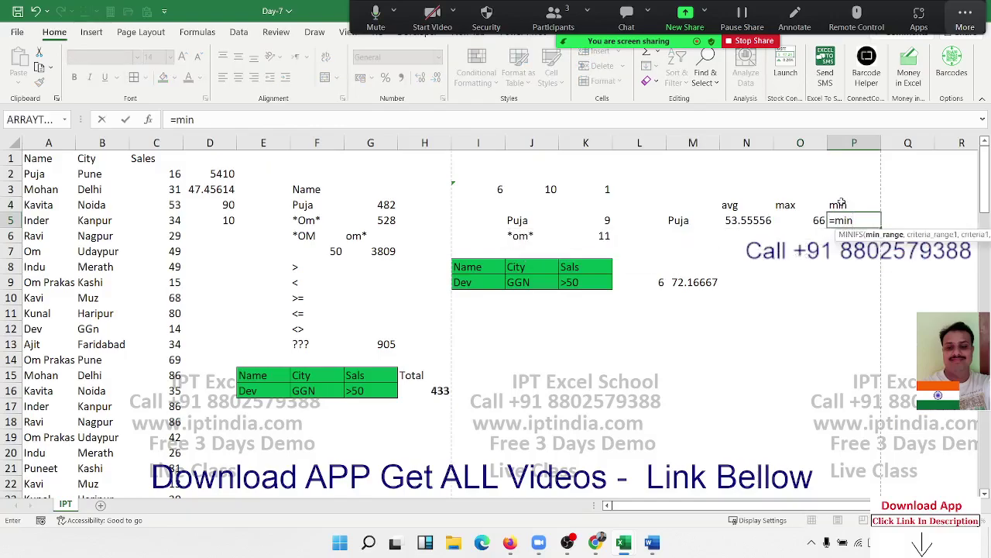
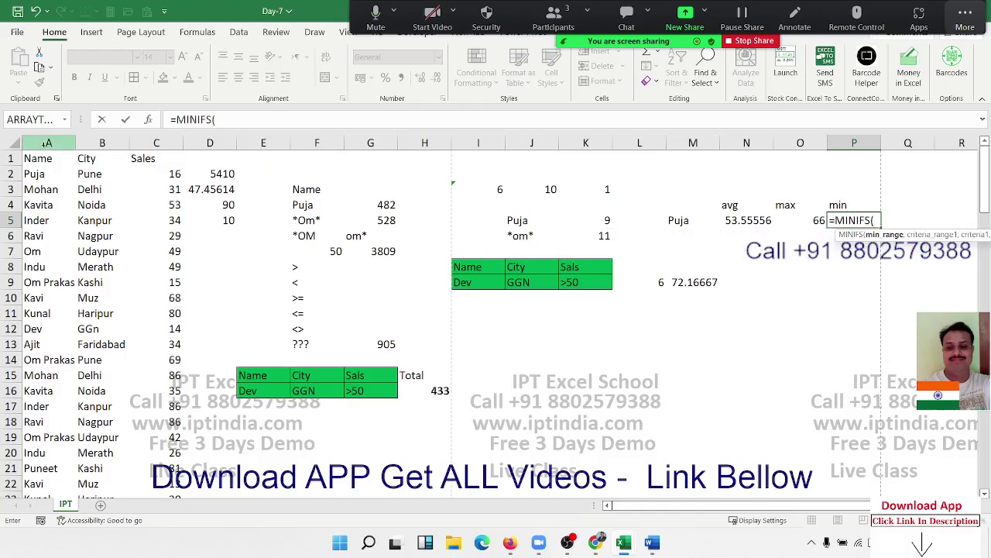
- Finish P5 as =MINIFS(C:C,A:A,M5) so it returns the minimum sales of 16
left_click(155, 143)
type(",")
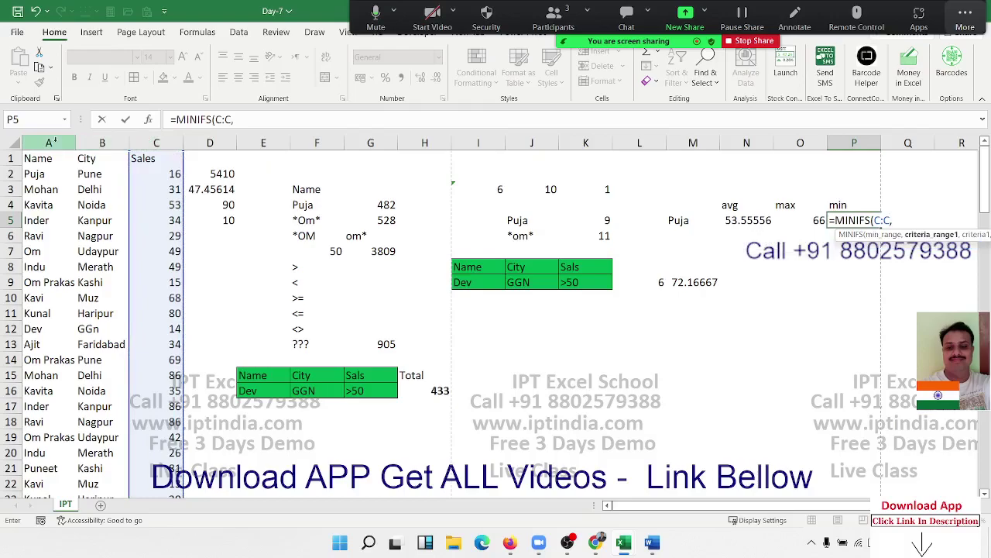
left_click(48, 143)
type(",")
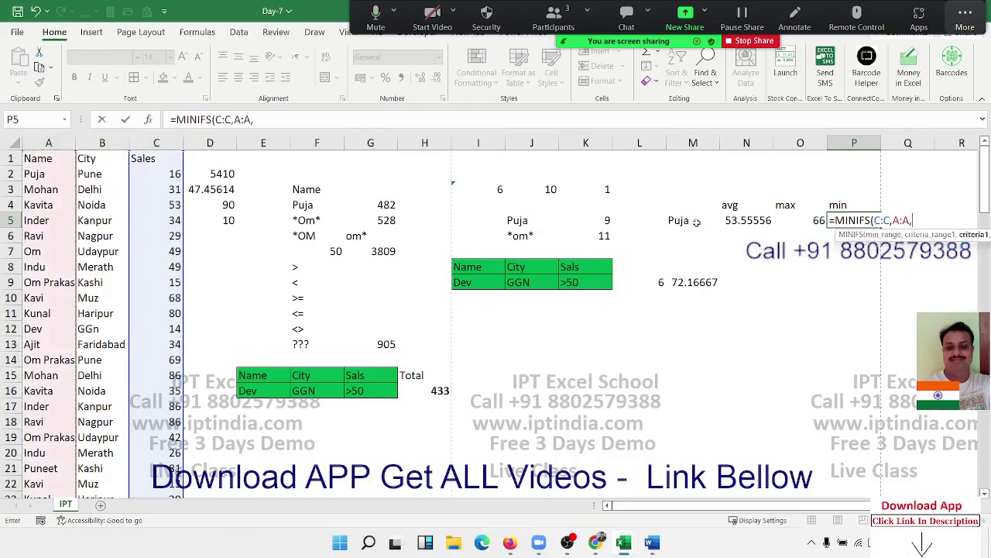
left_click(681, 223)
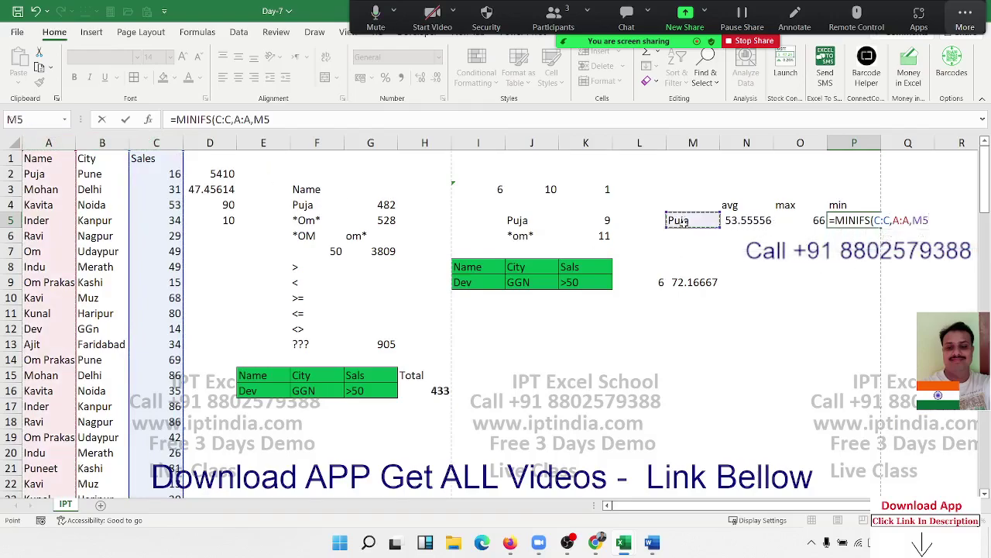
key("Return")
- Inspect the AVERAGEIFS formula in M9 and the SUMIFS formula in H16 without changing them
left_click(688, 285)
double_click(688, 285)
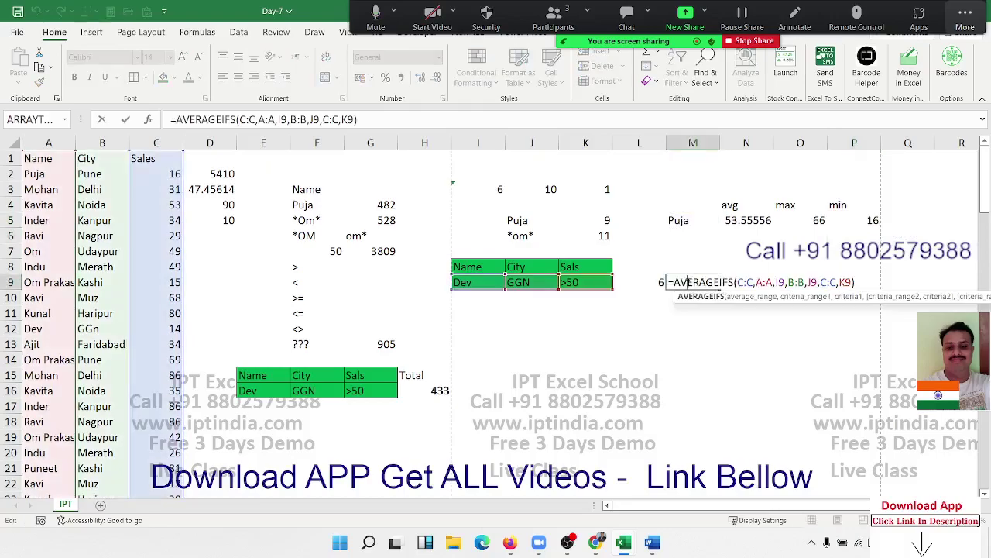
key("Escape")
left_click(444, 389)
double_click(443, 389)
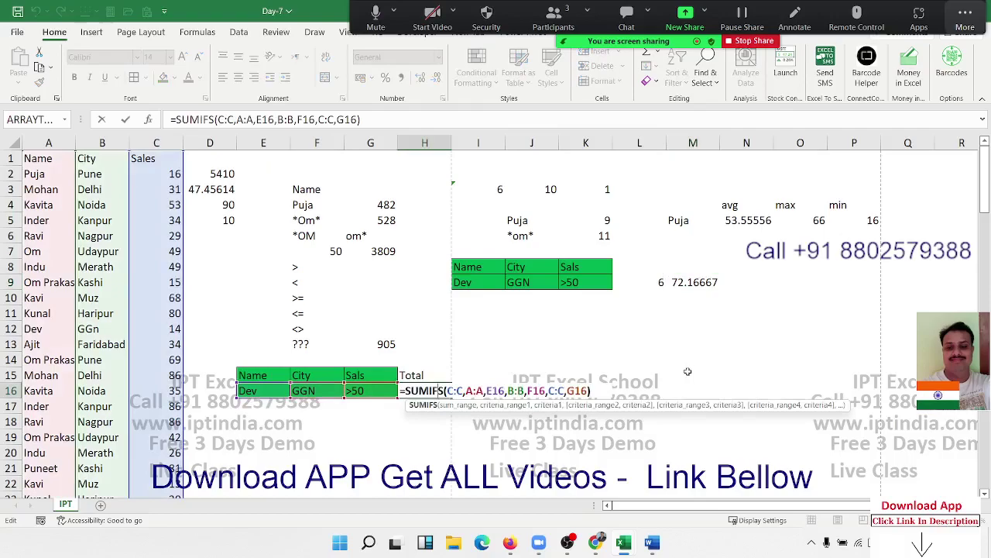
key("Escape")
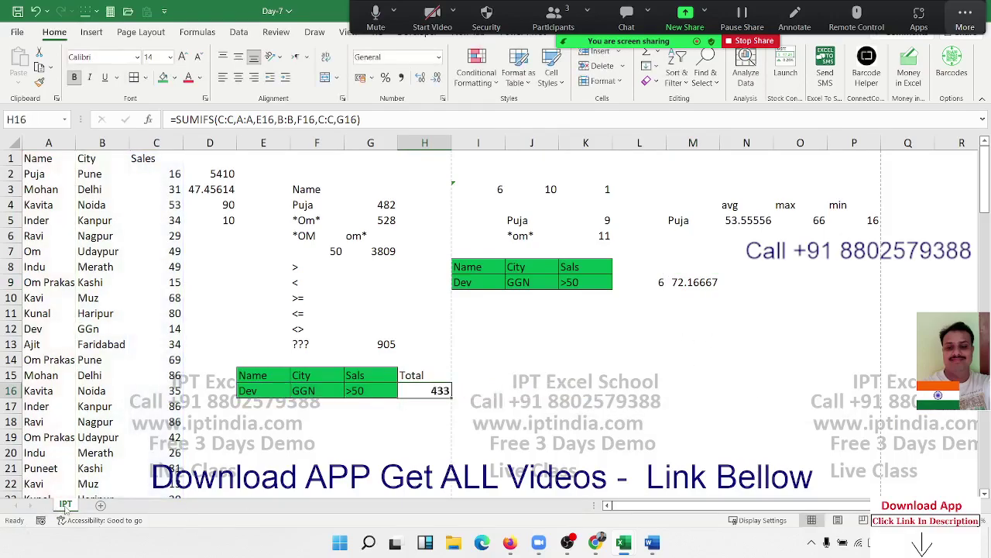
- Duplicate the IPT sheet as IPT (2) and clear columns D through P
left_click_drag(66, 505, 83, 510)
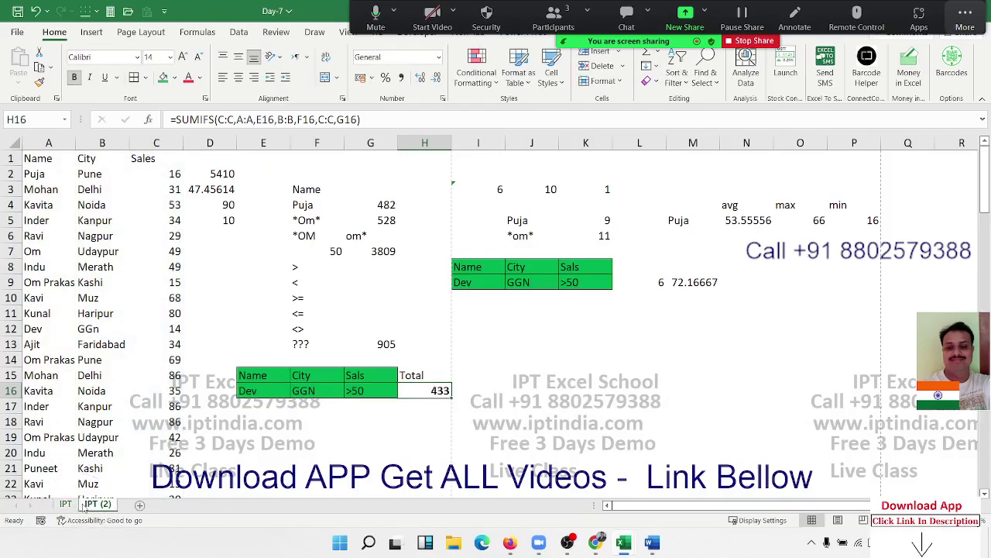
left_click_drag(209, 144, 830, 252)
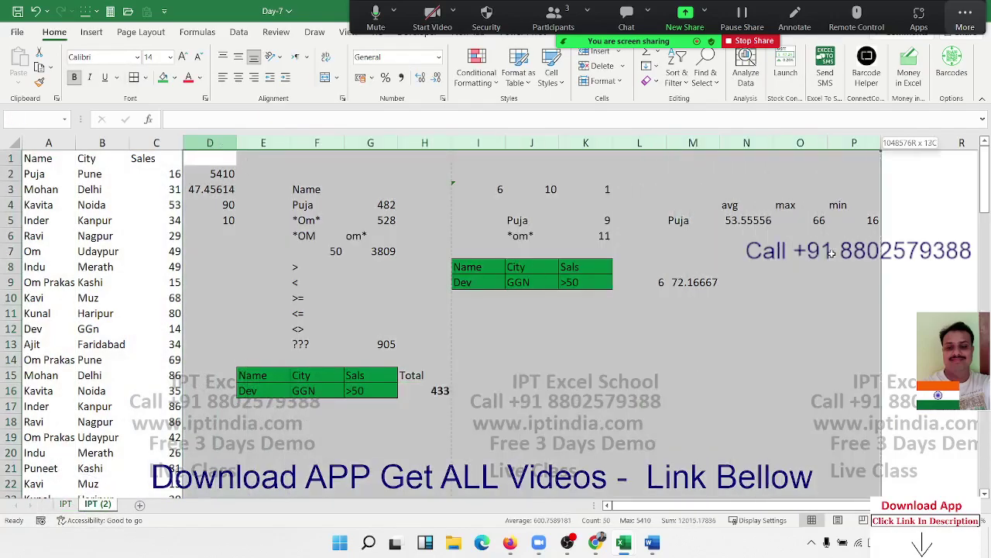
key("Delete")
- Enter =MAX(C:C) in E3 to show the highest sales, 90
key("Down")
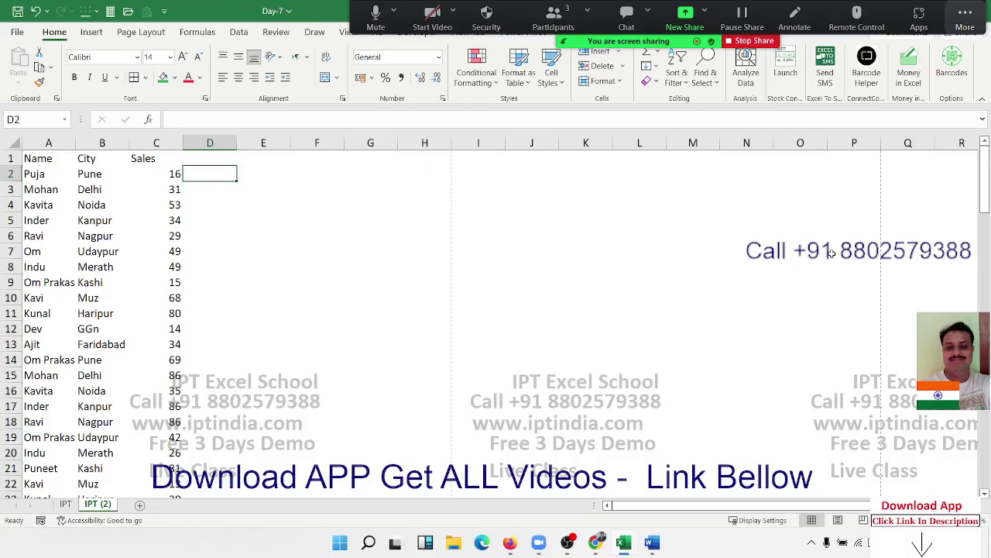
key("Right")
key("Down")
type("=ma")
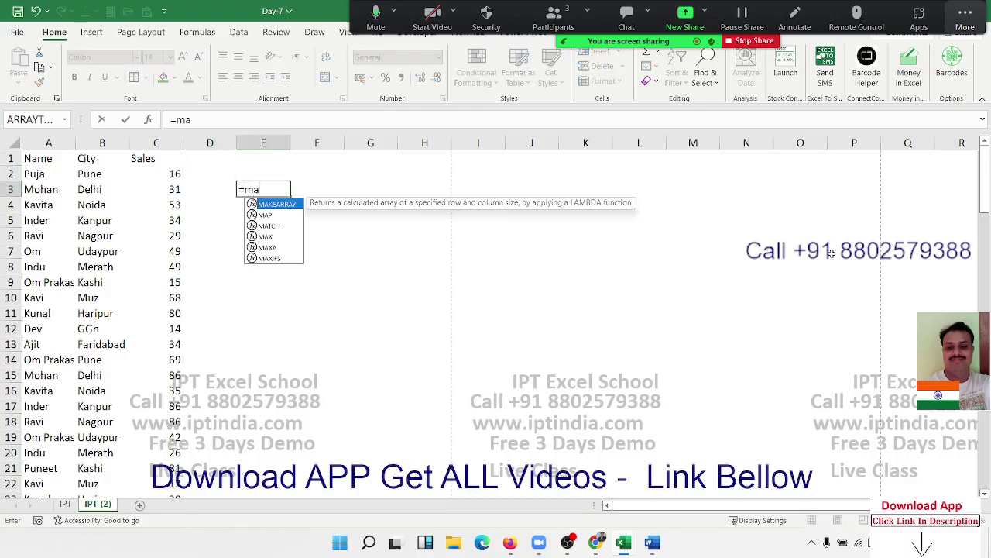
type("x(")
key("Left")
key("Left")
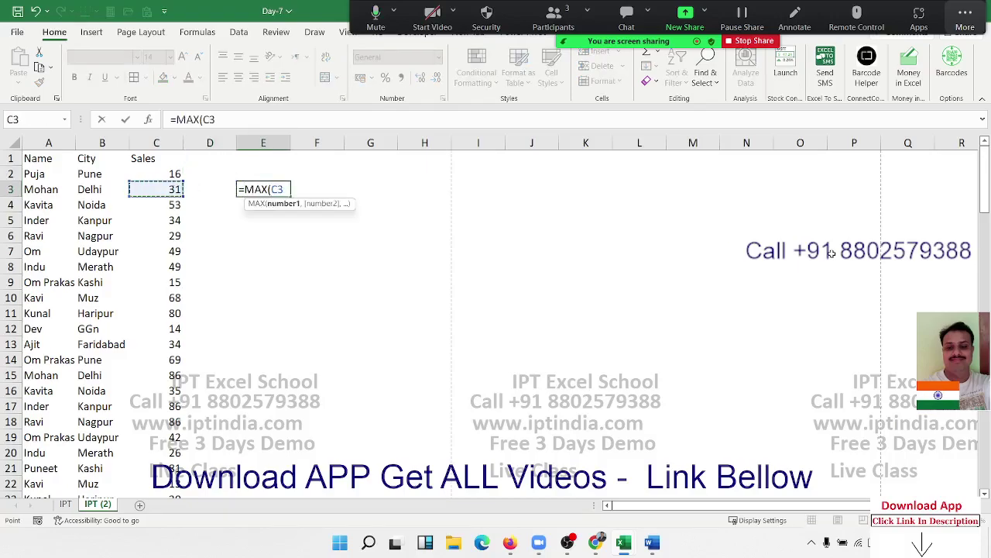
key("ctrl+space")
key("Return")
- Add the heading 'Top' in E5 with ranks 1 to 5 in E6:E10
key("Up")
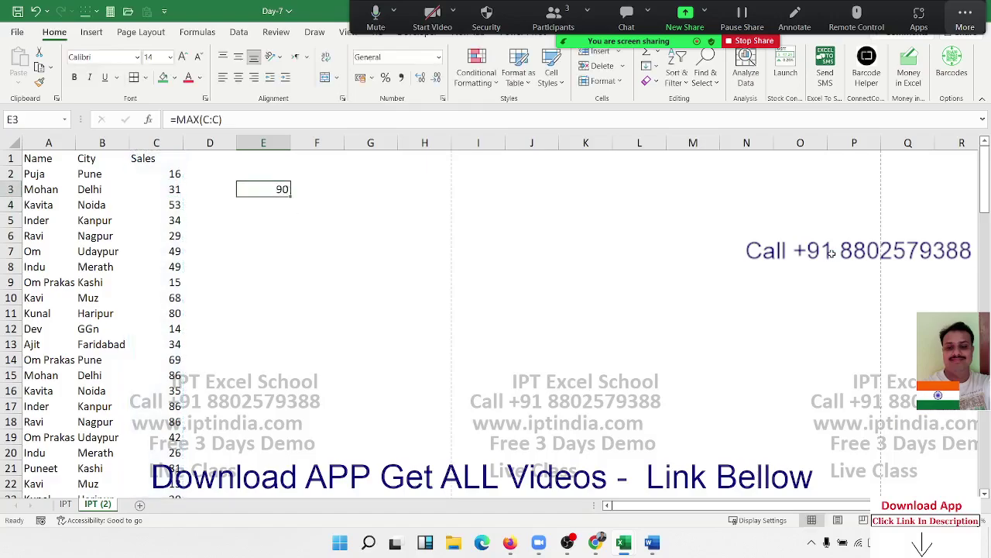
key("Down")
key("Down")
type("Top")
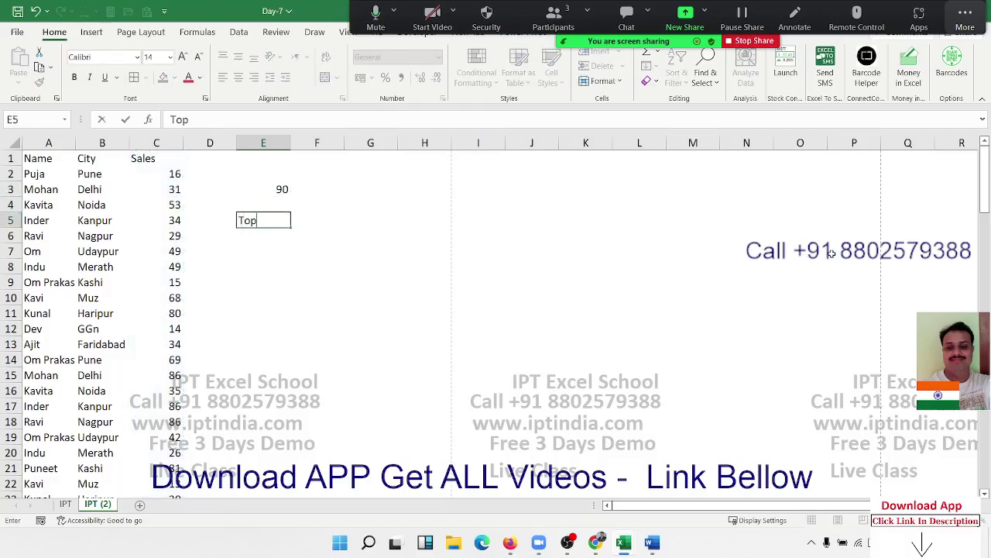
key("Return")
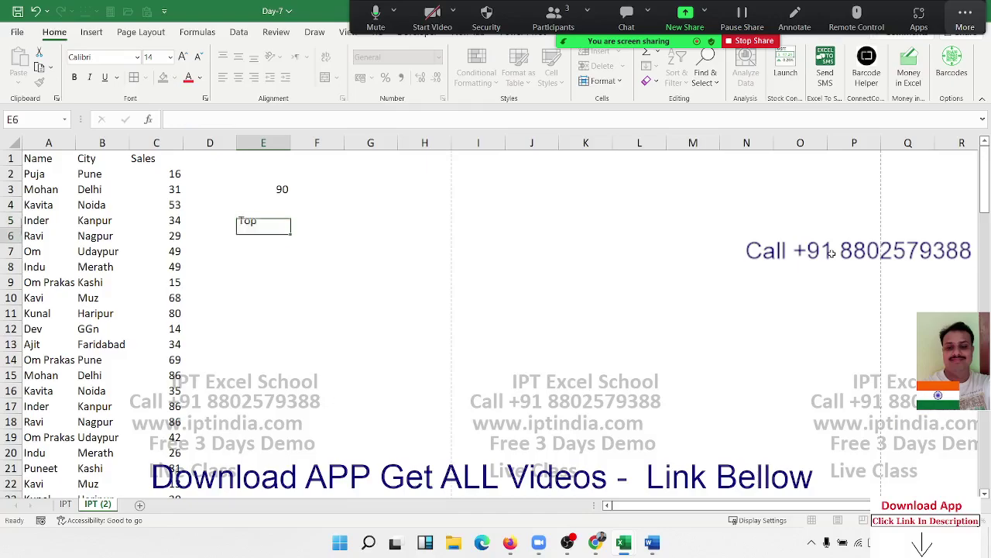
type("1")
key("Return")
type("2")
key("Return")
type("3")
key("Return")
type("4")
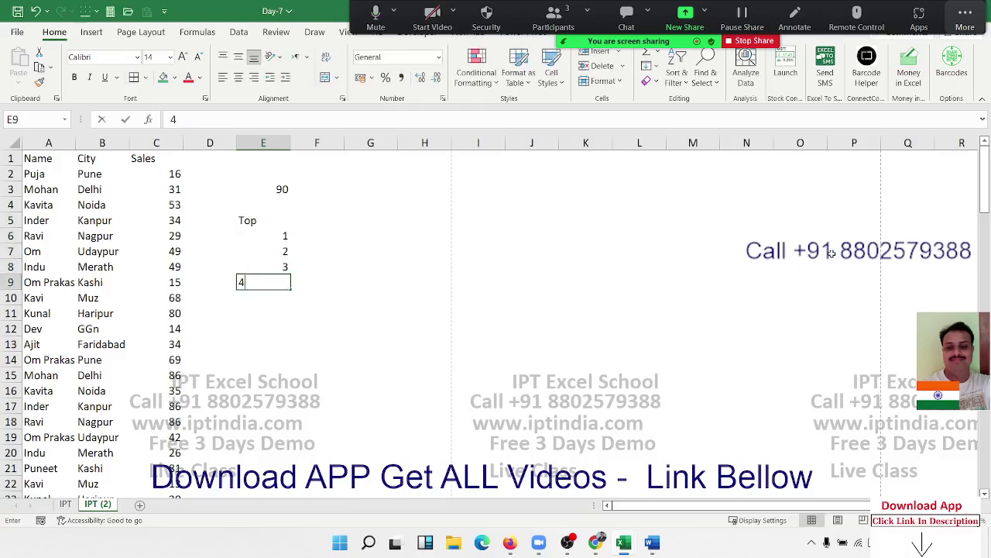
key("Return")
type("5")
key("Return")
- Step through the rank rows, extending each selection into column F
key("Up")
key("Up")
key("Up")
key("Up")
key("Up")
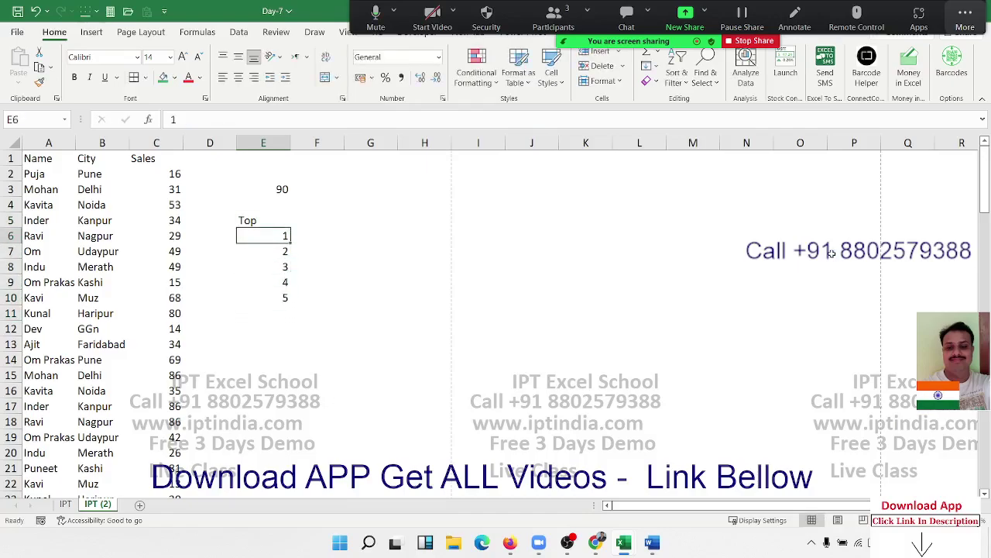
key("shift+Right")
key("Down")
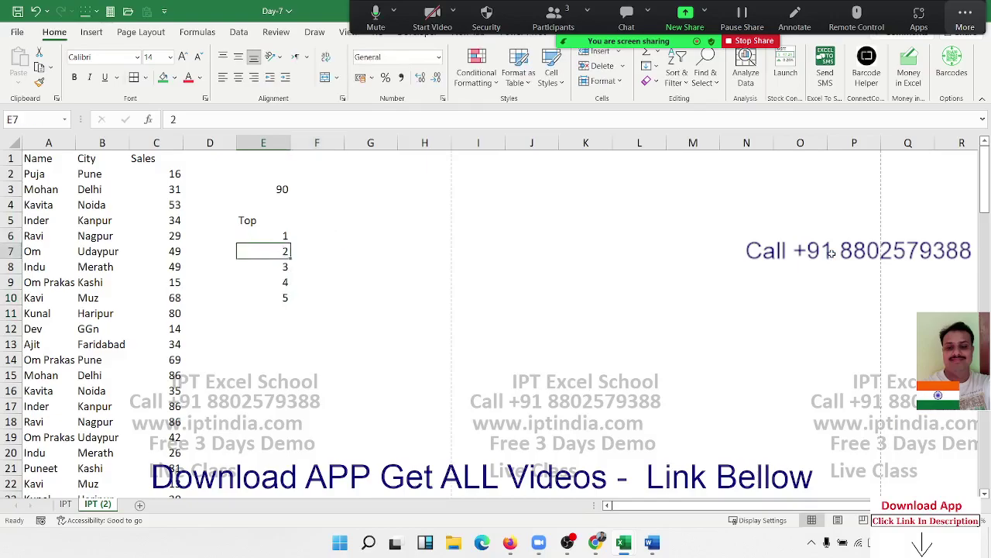
key("shift+Right")
key("Down")
key("shift+Right")
key("Down")
key("shift+Right")
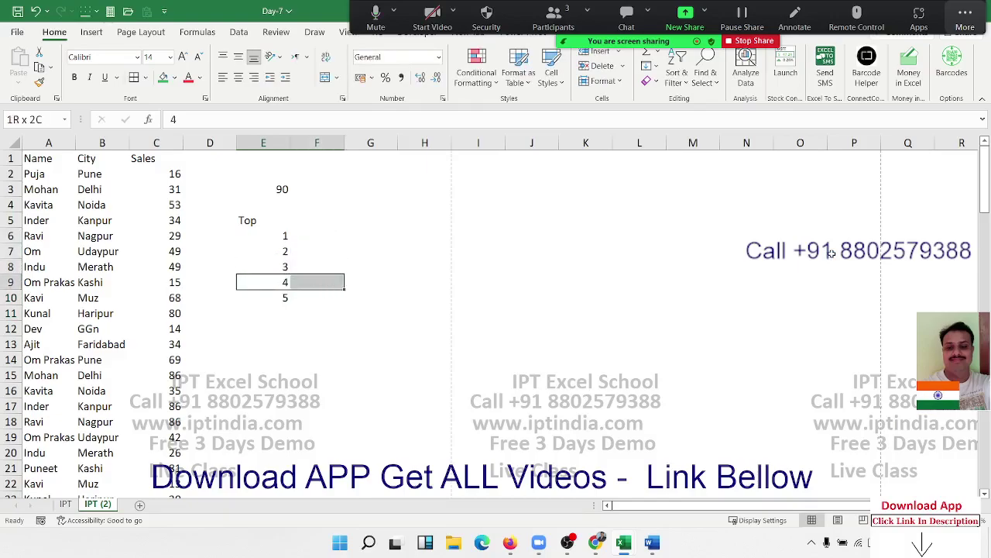
key("Down")
key("shift+Right")
key("Up")
key("Up")
key("Up")
key("Up")
- Enter =LARGE(C:C,E6) in F6, returning 90
key("Right")
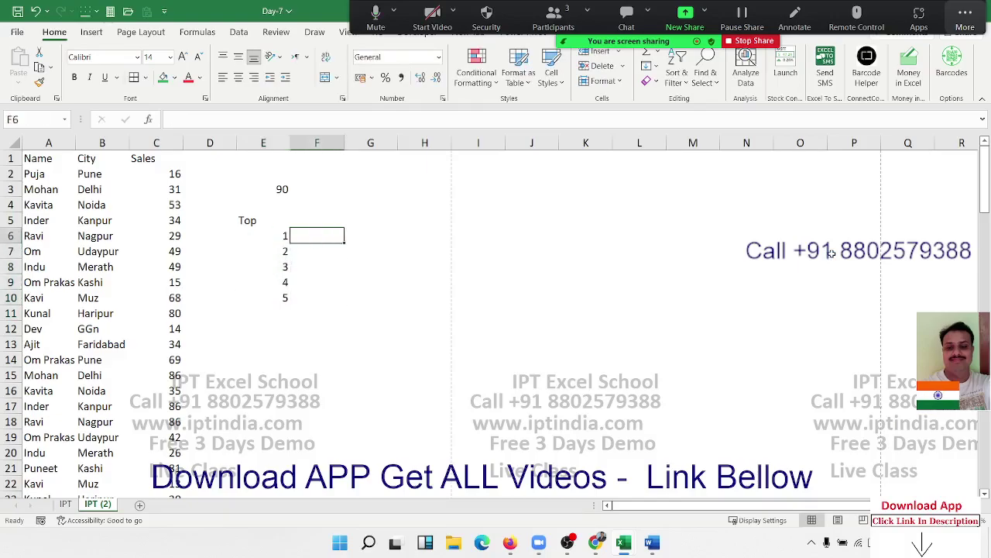
type("=max")
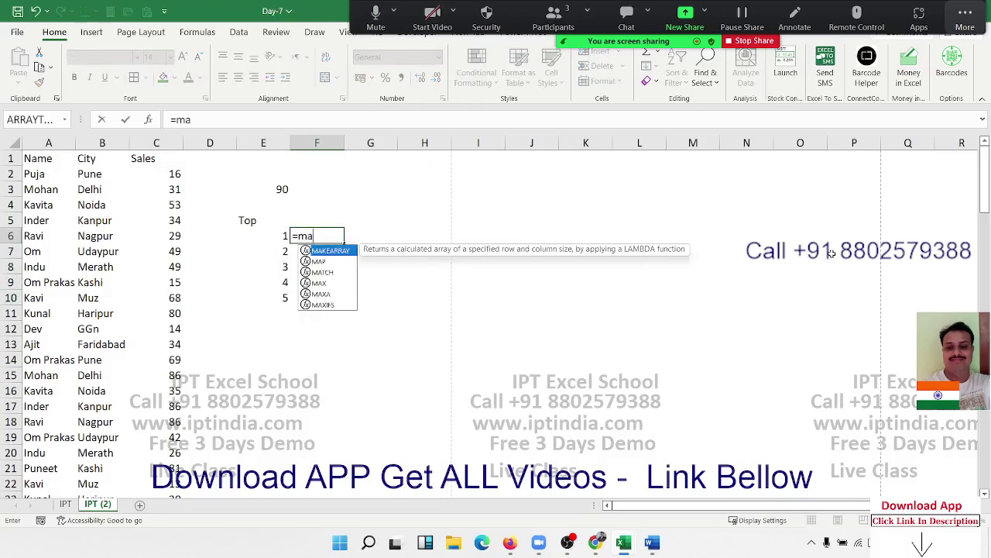
key("BackSpace")
key("BackSpace")
key("BackSpace")
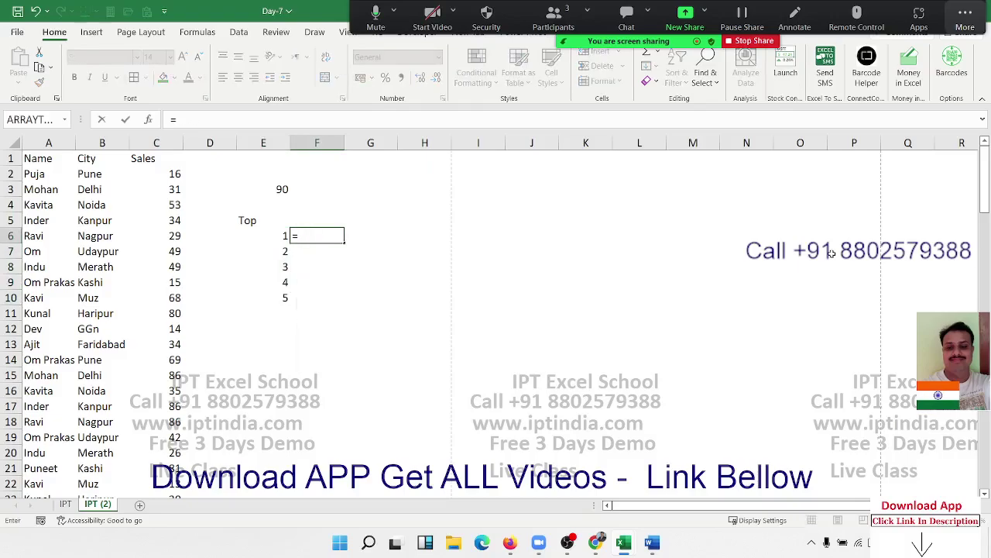
type("la")
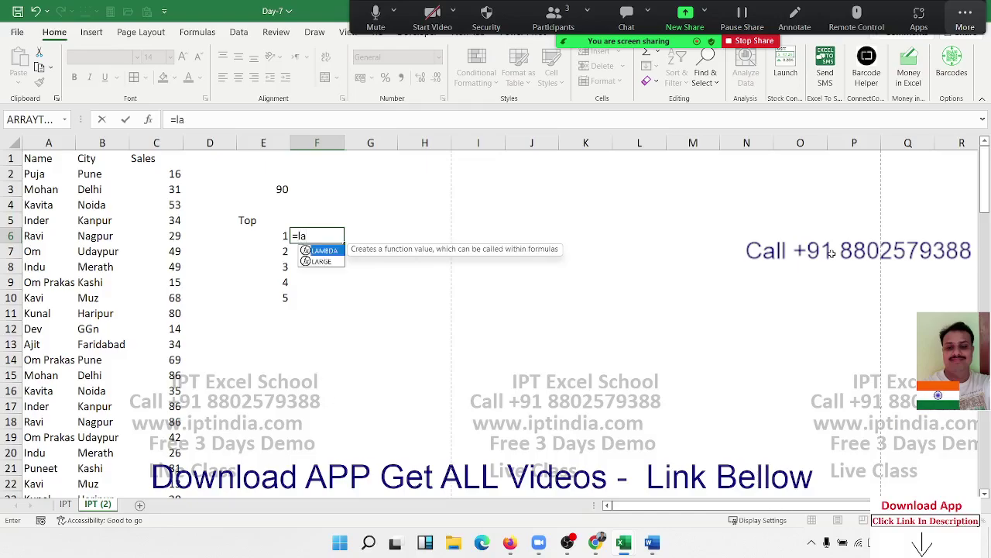
key("Down")
key("Tab")
key("Left")
key("Left")
key("Left")
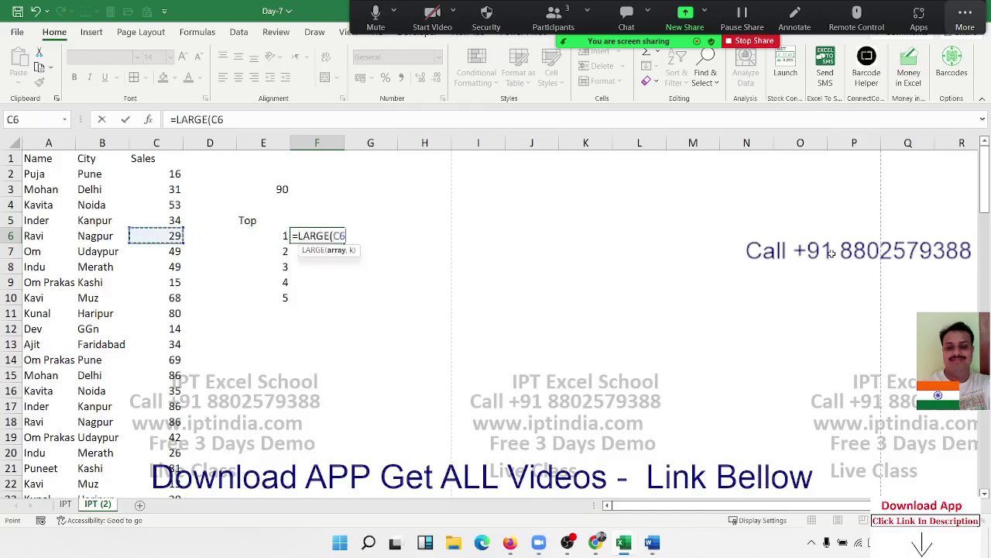
key("ctrl+space")
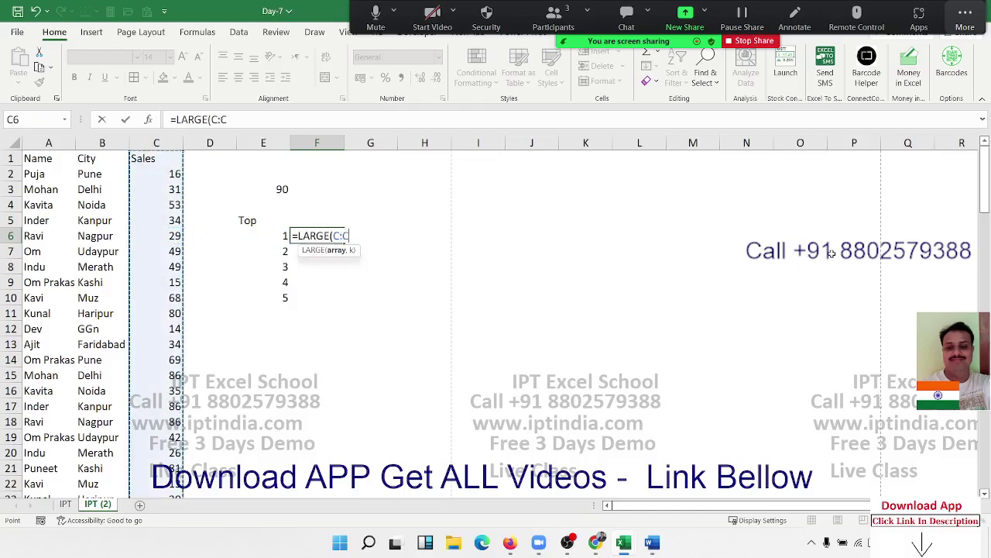
type(",")
key("Left")
key("Return")
- Fill the LARGE formula down F6:F10 and check the filled results
key("Up")
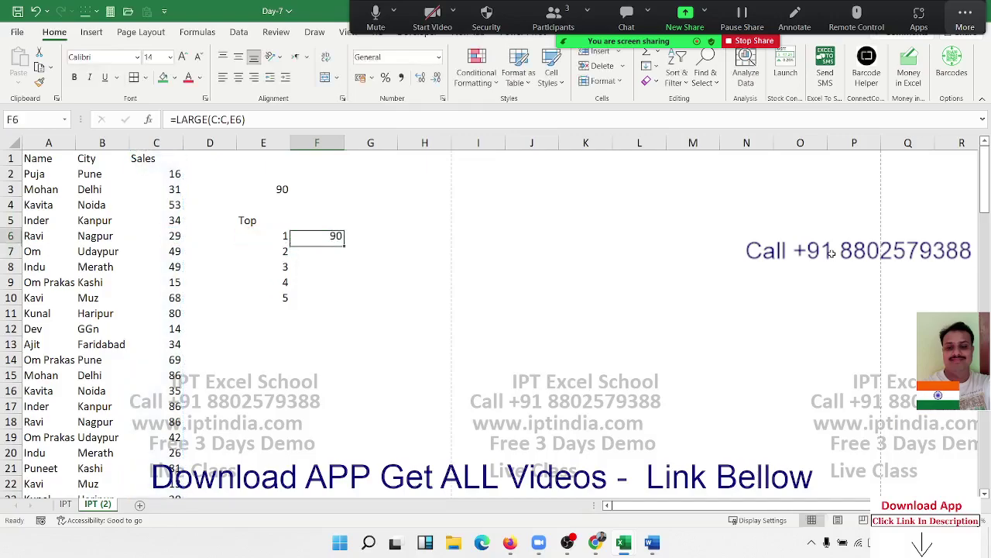
key("shift+Down")
key("shift+Down")
key("shift+Down")
key("shift+Down")
key("ctrl+d")
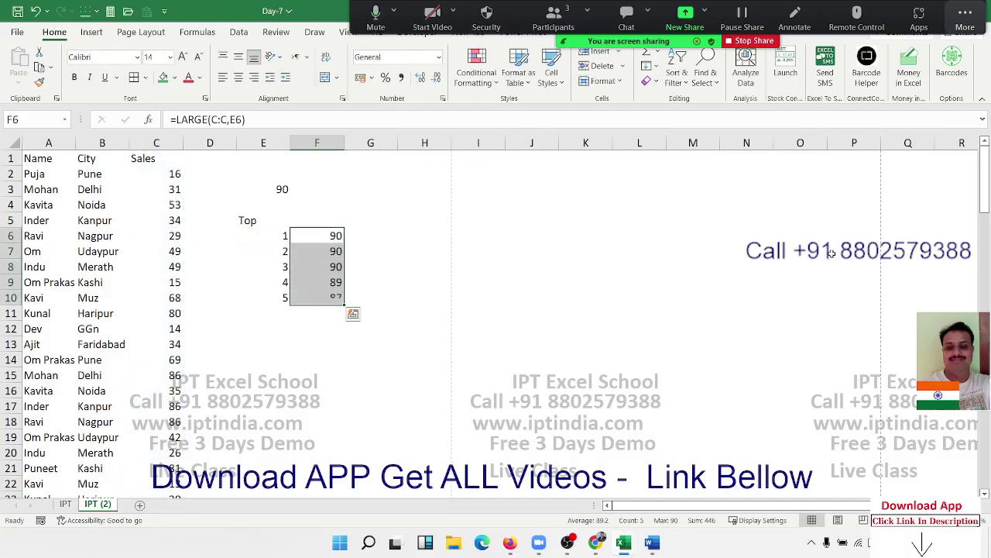
key("Down")
key("Down")
key("Down")
key("Up")
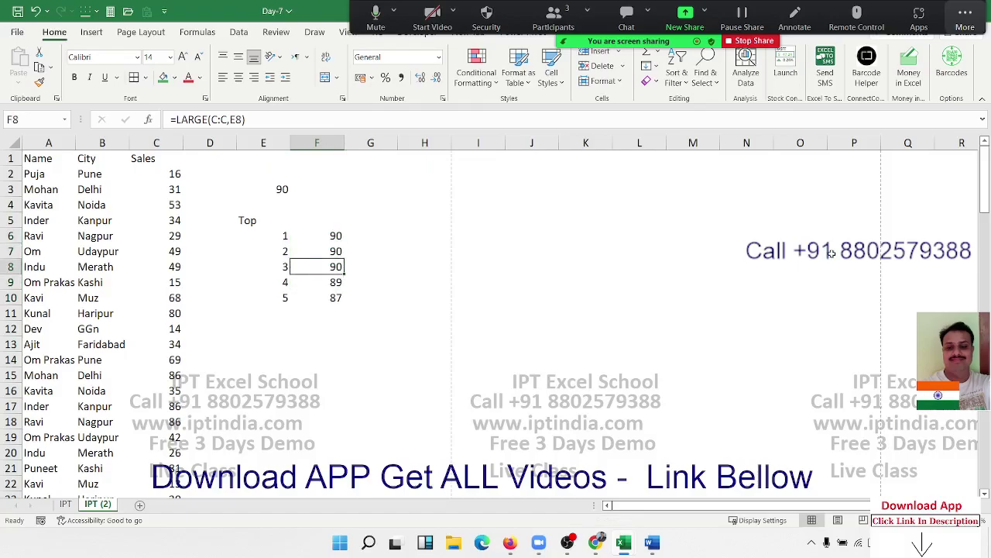
key("shift+Up")
key("shift+Up")
key("Down")
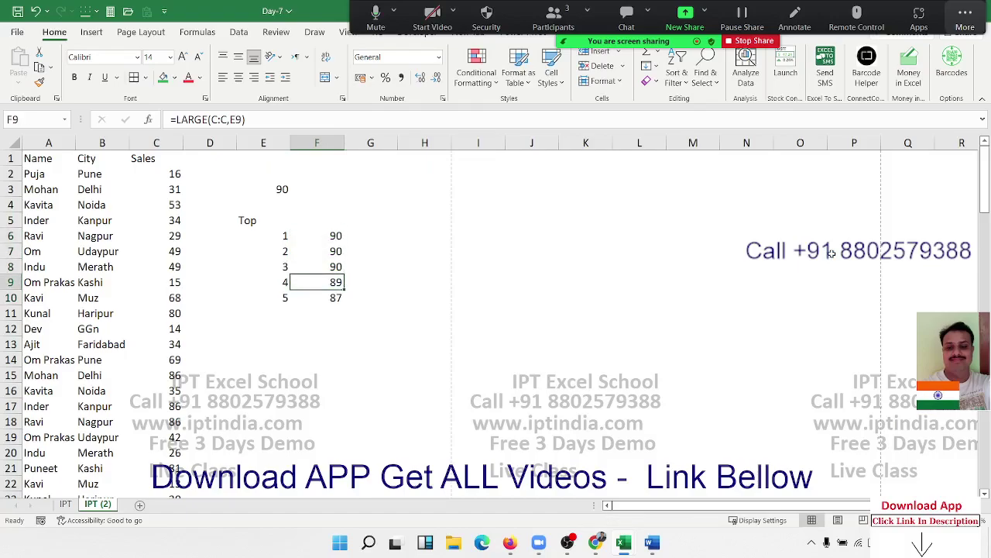
- Change the sales to 95 in C10, 99 in C7 and 105 in C5
key("Down")
key("Left")
key("Left")
key("Left")
type("9")
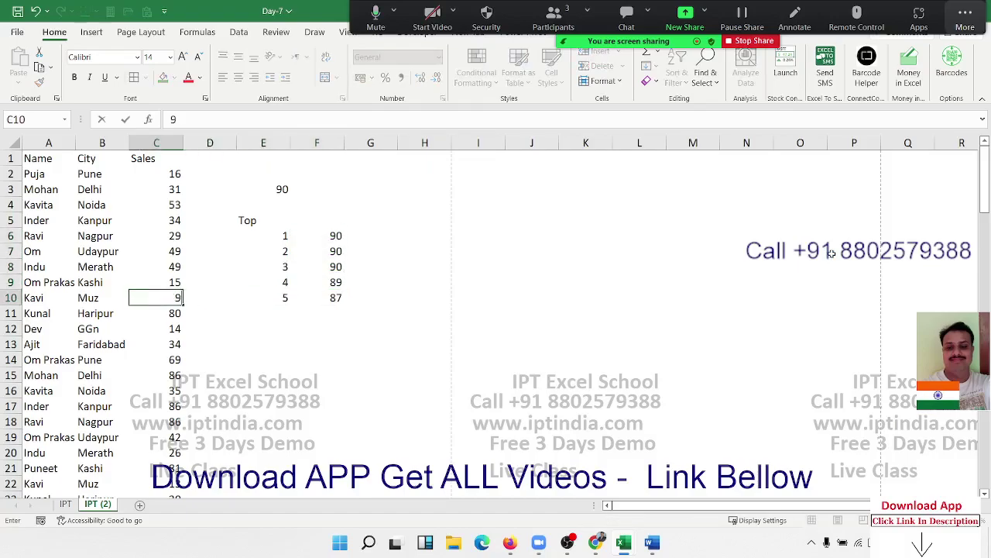
type("5")
key("Return")
key("Up")
key("Up")
key("Up")
key("Up")
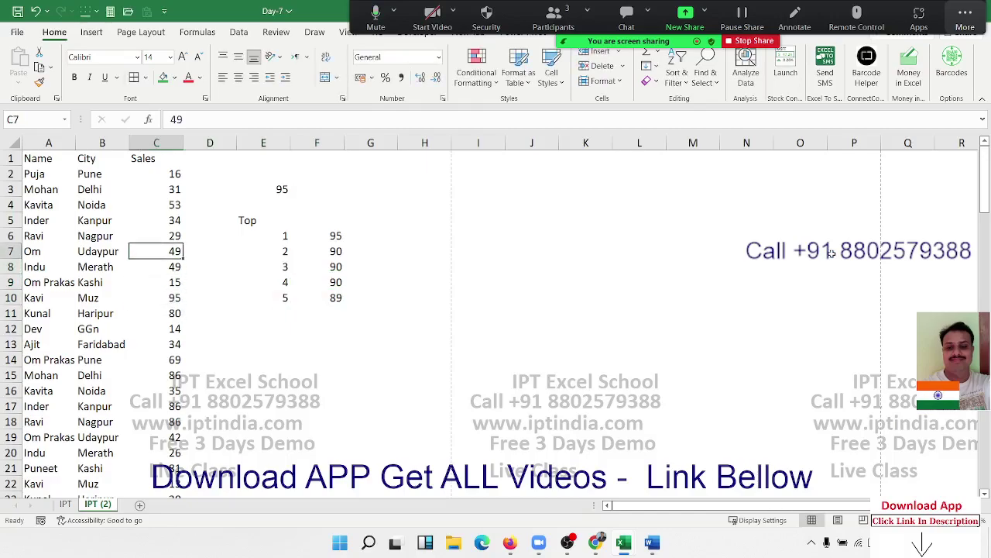
type("99")
key("Return")
key("Up")
key("Up")
key("Up")
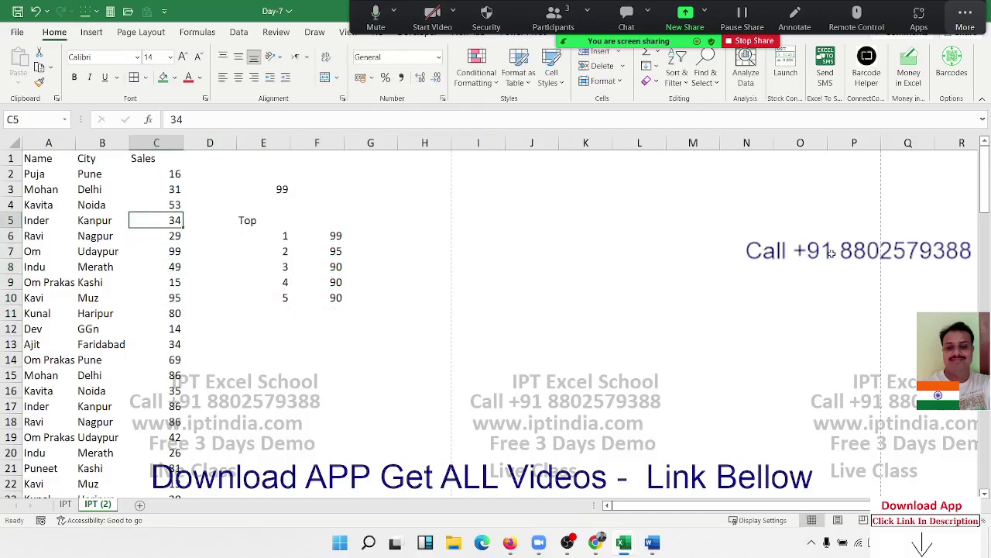
type("105")
key("Return")
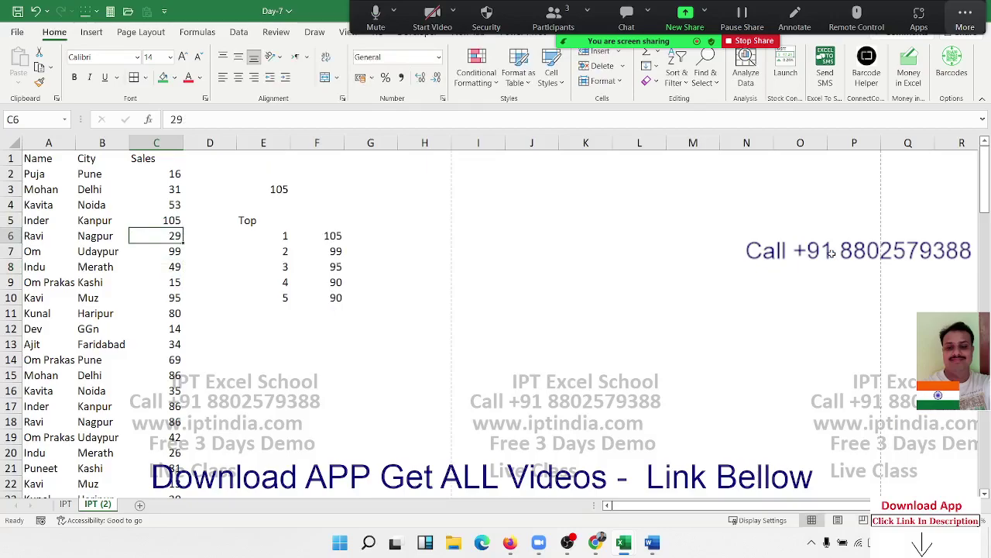
- Review the updated Top values in F6:F10: 105, 99, 95, 90, 90
key("Right")
key("Right")
key("Right")
key("shift+Down")
key("shift+Down")
key("shift+Down")
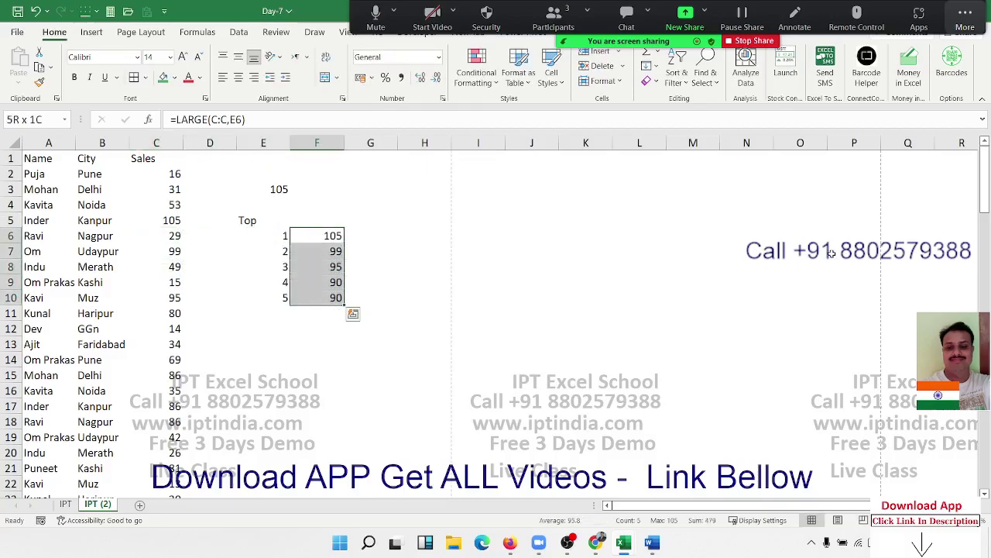
key("shift+Up")
key("shift+Up")
key("shift+Up")
key("Down")
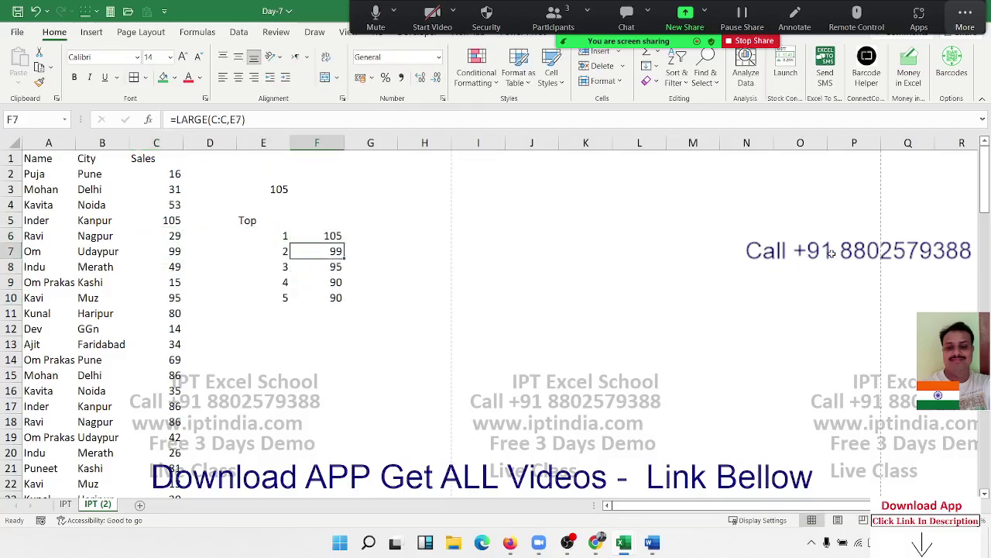
key("Down")
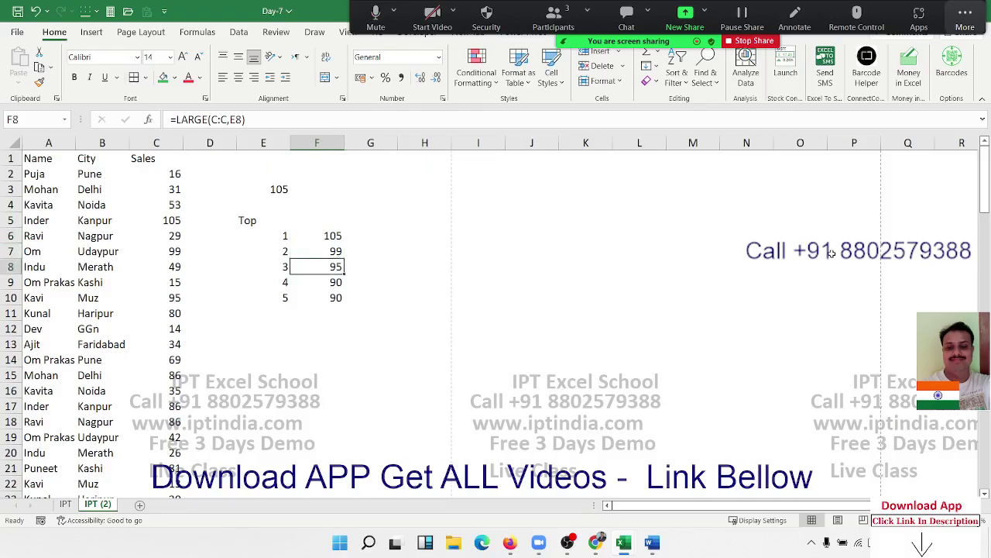
key("Down")
key("Down")
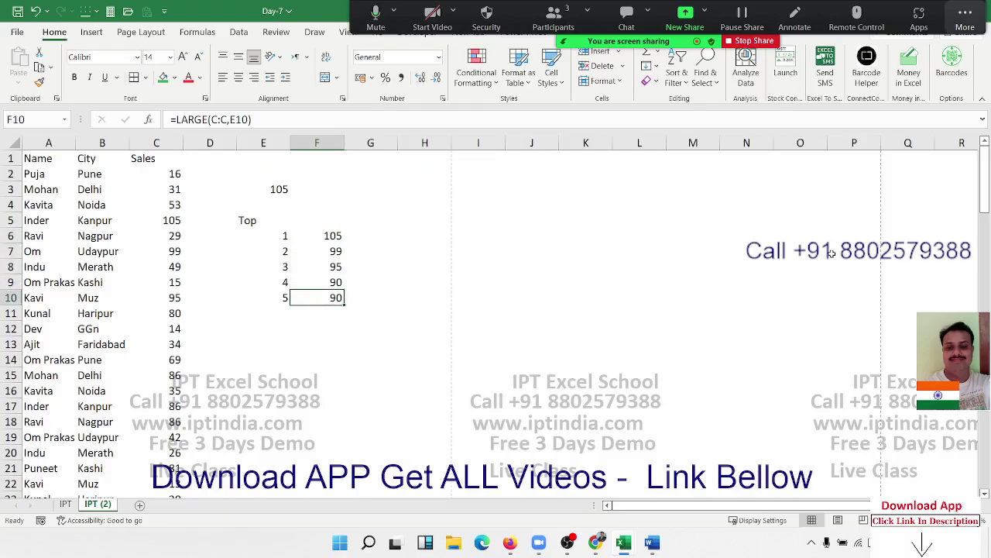
key("Right")
key("Up")
- Enter =SMALL(C:C,E6) in G6
key("Up")
key("Up")
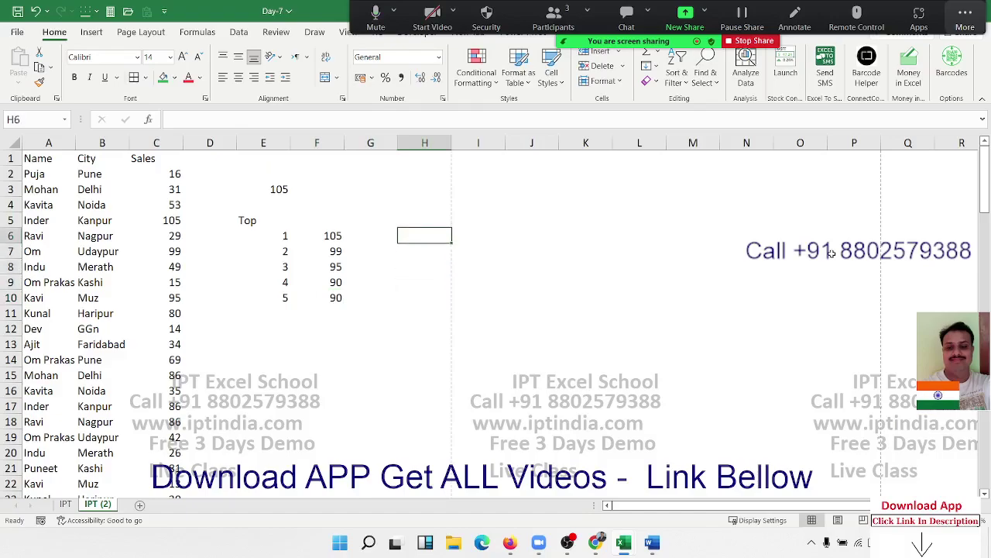
key("Up")
type("=s")
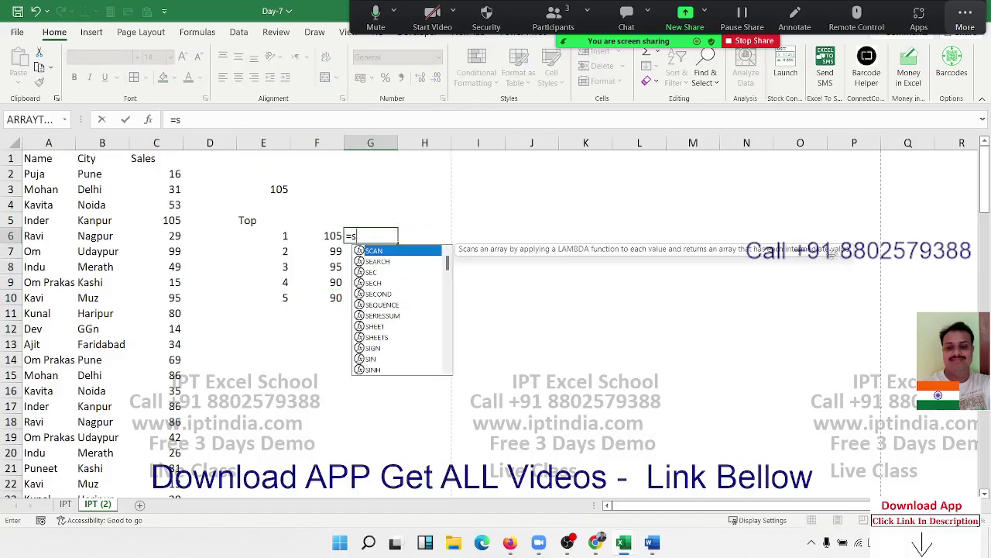
type("m")
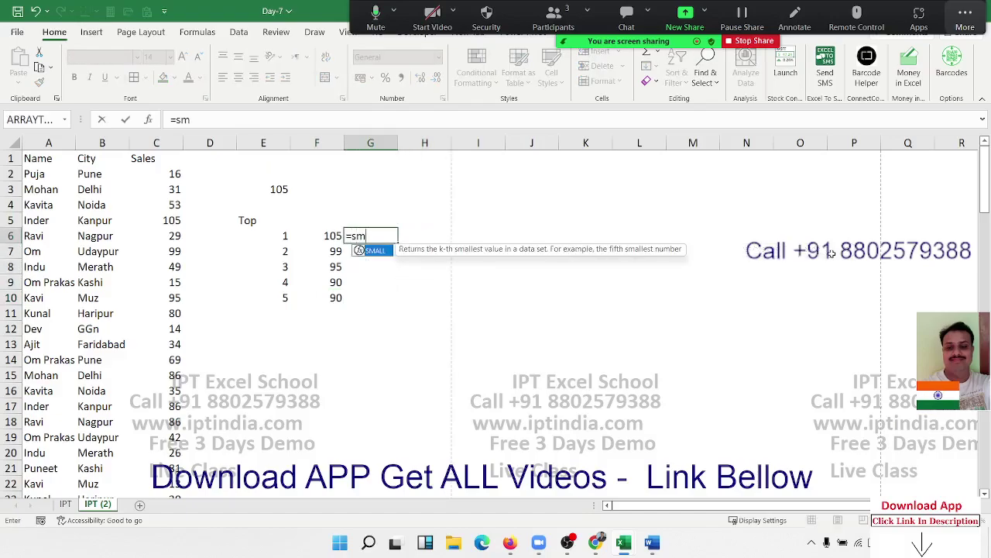
key("Tab")
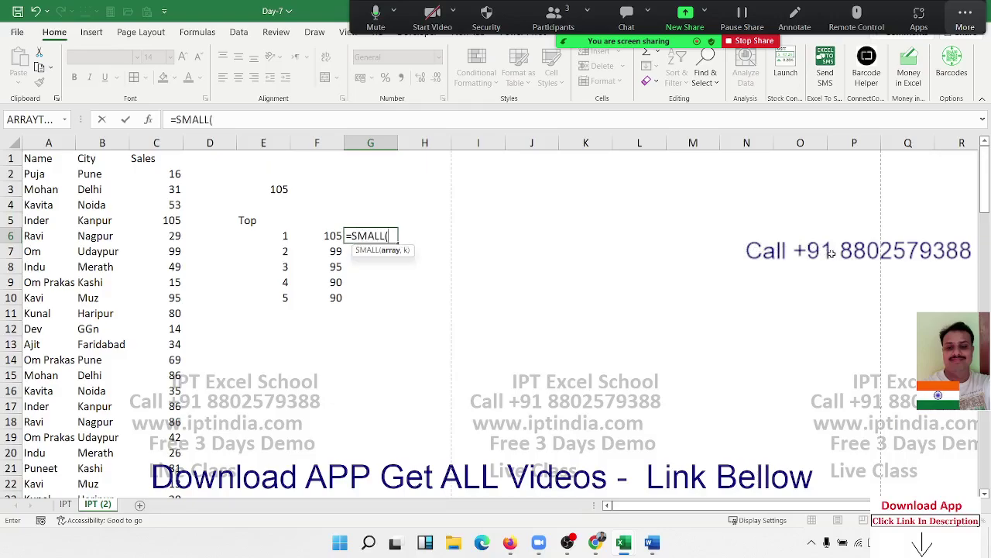
key("Left")
key("Left")
key("Left")
key("Left")
key("Left")
key("Left")
key("Right")
key("Right")
key("Right")
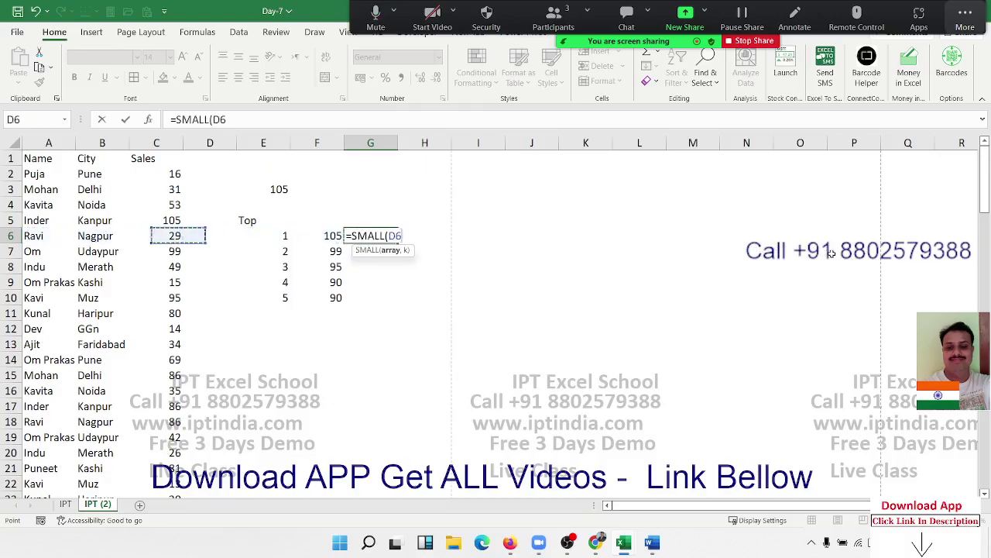
key("Left")
key("ctrl+space")
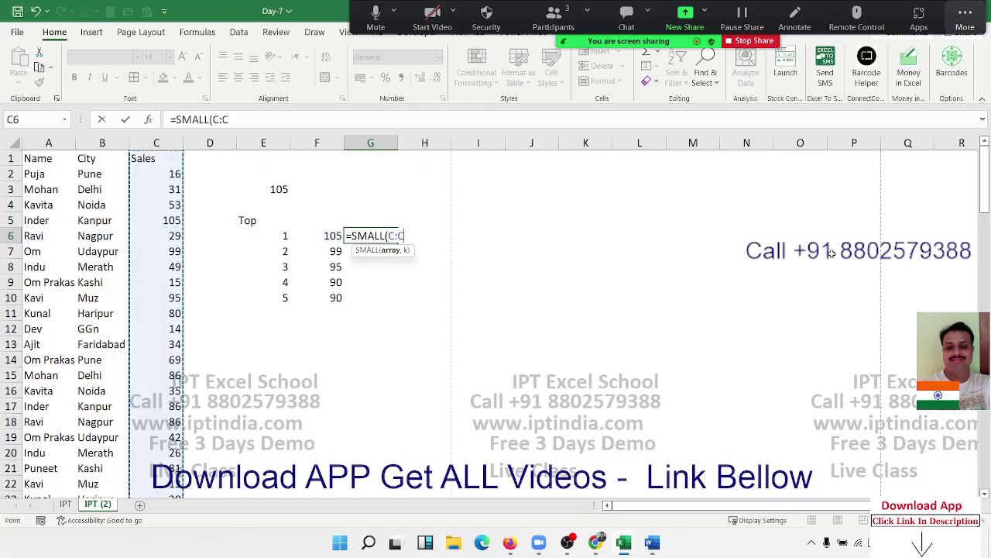
type(",")
key("Left")
key("Left")
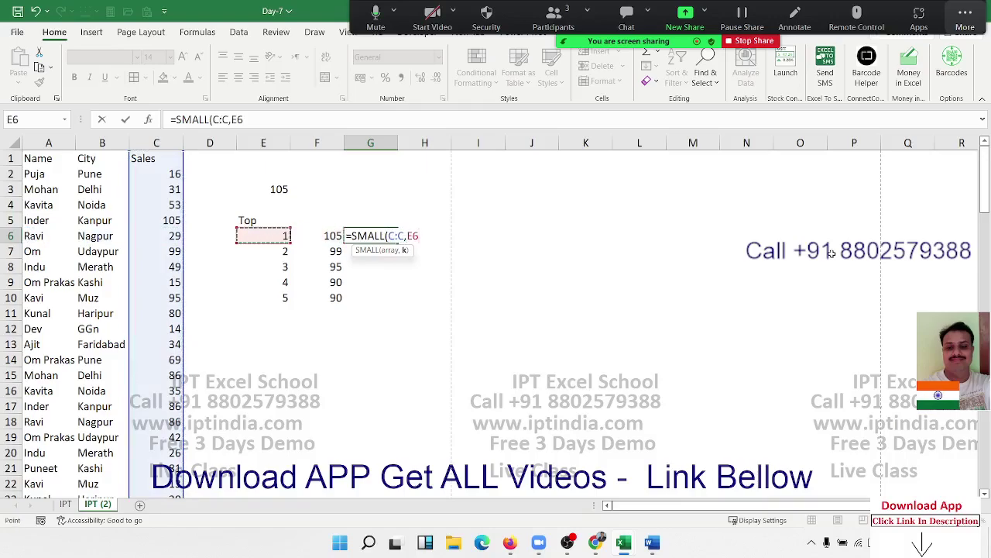
key("Return")
- Fill SMALL down to G10, check the results 10, 10, 12, 12, 12, then select the Name/City/Sales table
key("Up")
key("shift+Down")
key("shift+Down")
key("shift+Down")
key("shift+Down")
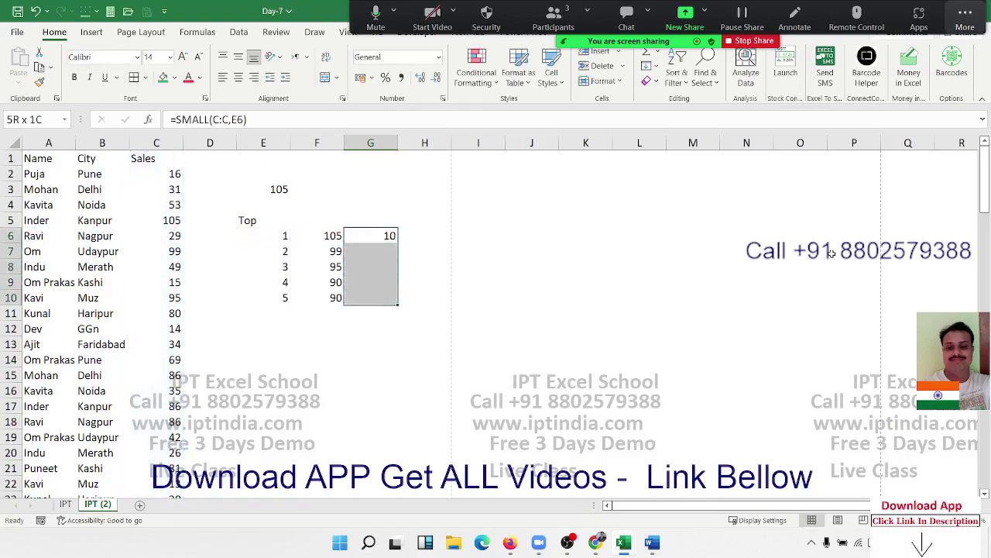
key("ctrl+d")
key("Up")
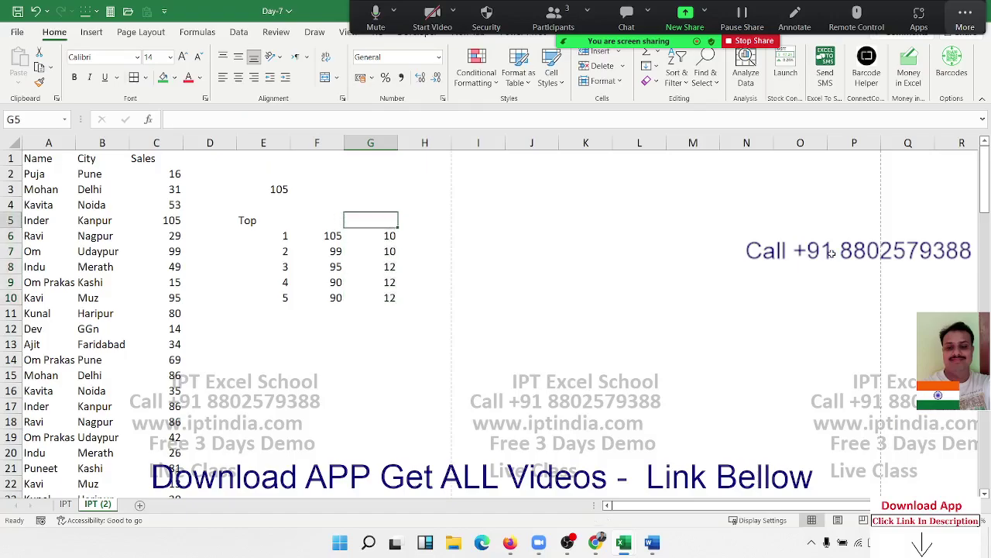
key("Down")
key("Down")
key("Down")
key("Down")
key("Down")
key("Up")
key("Up")
key("Up")
key("Up")
key("Down")
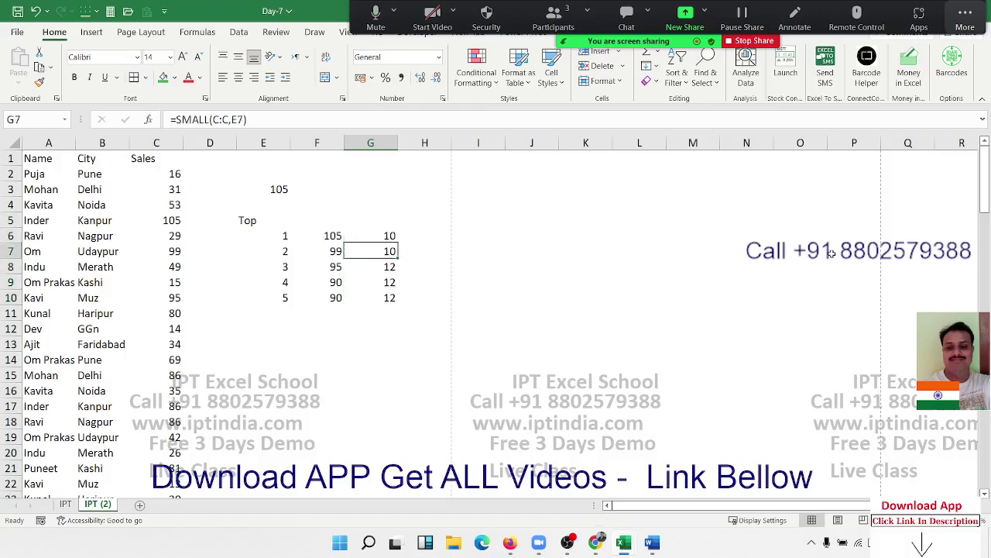
key("Down")
key("Down")
key("Down")
key("Up")
key("Up")
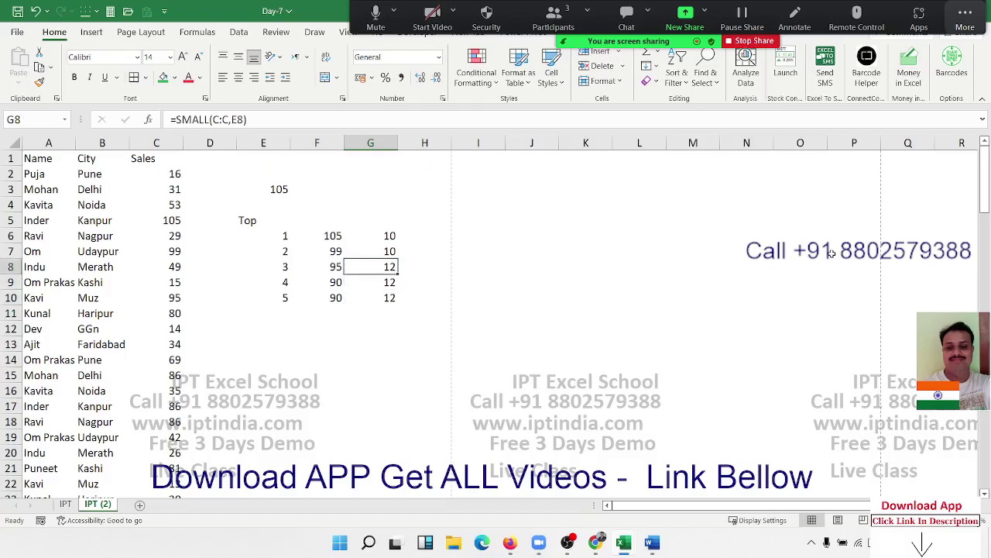
key("Up")
key("Up")
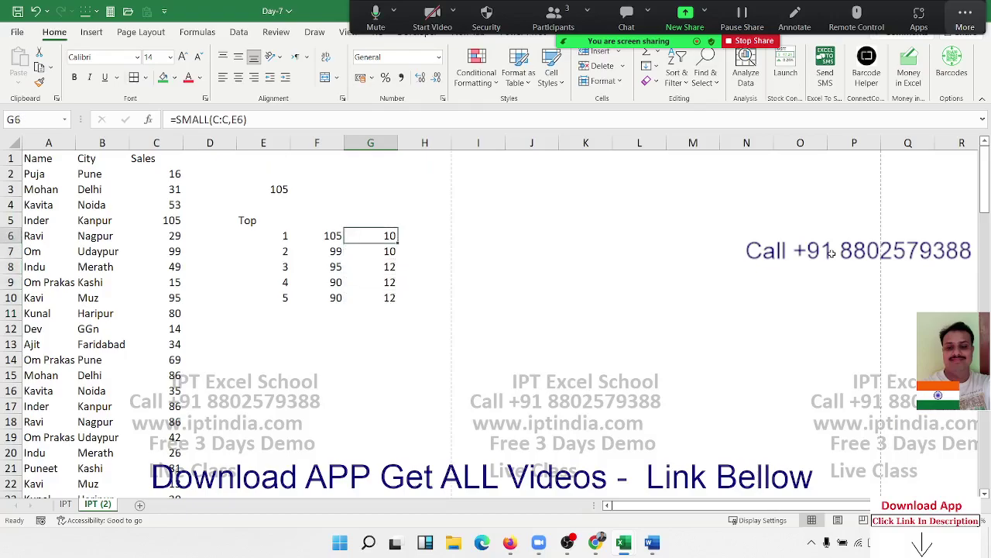
key("Down")
key("Down")
key("Down")
key("Down")
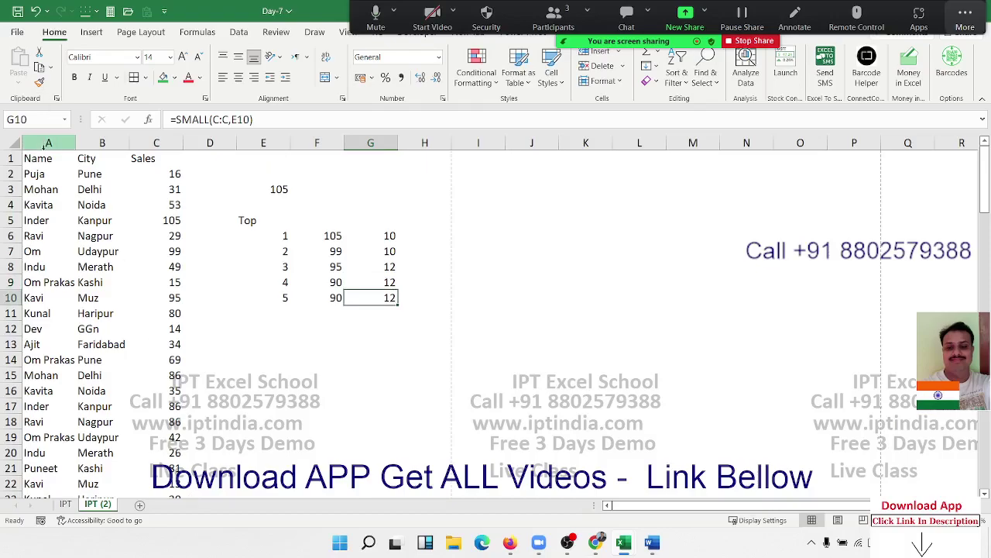
mouse_move(45, 160)
left_mouse_down()
mouse_move(136, 249)
mouse_move(155, 455)
left_mouse_up()
- Duplicate IPT (2) as IPT (3) and clear the Top and smallest lists from columns D–G
left_click(280, 442)
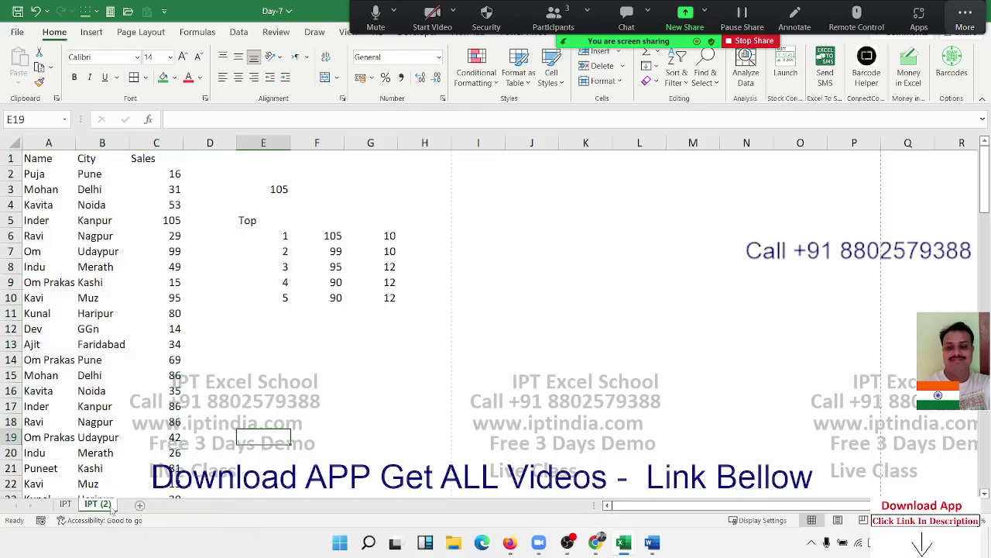
left_click_drag(188, 496, 189, 497)
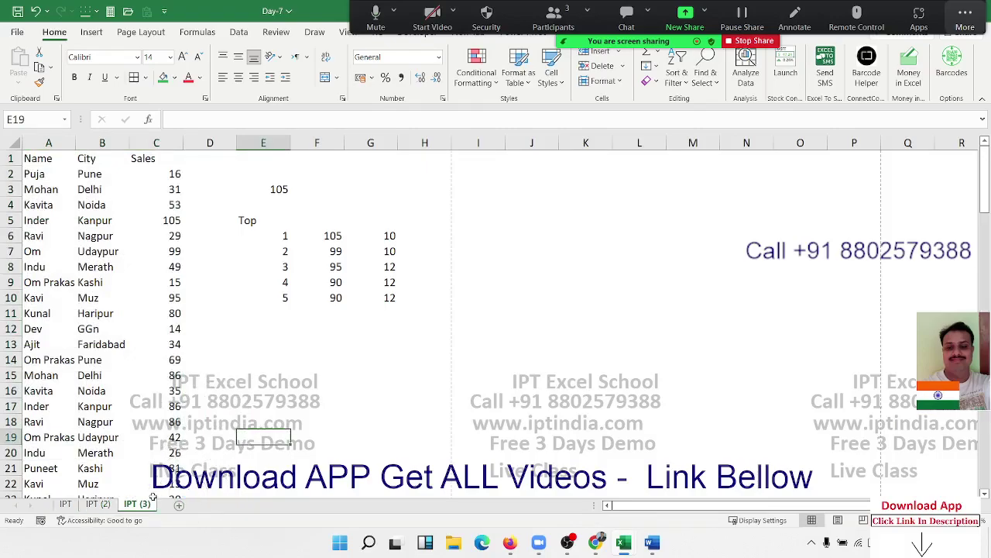
left_click(207, 411)
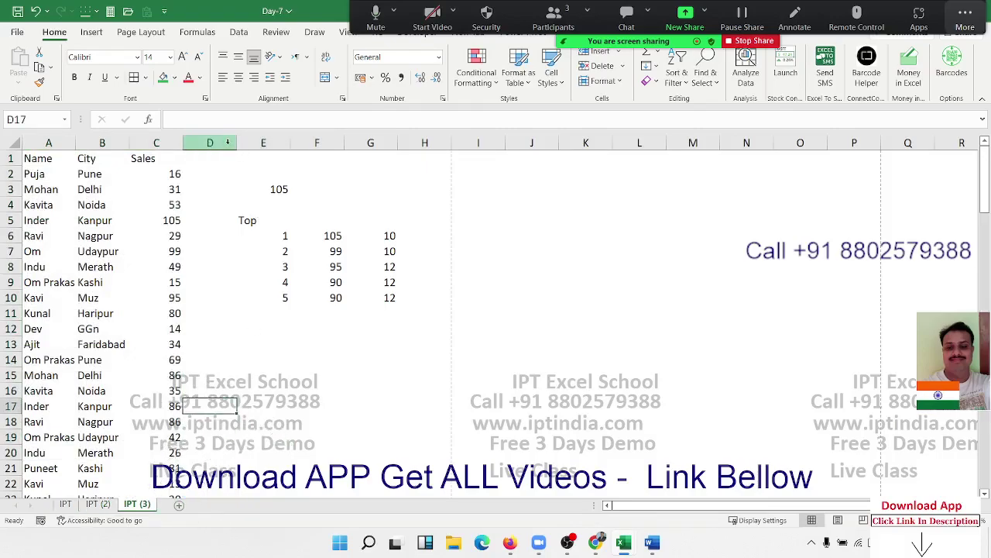
left_click_drag(228, 141, 365, 158)
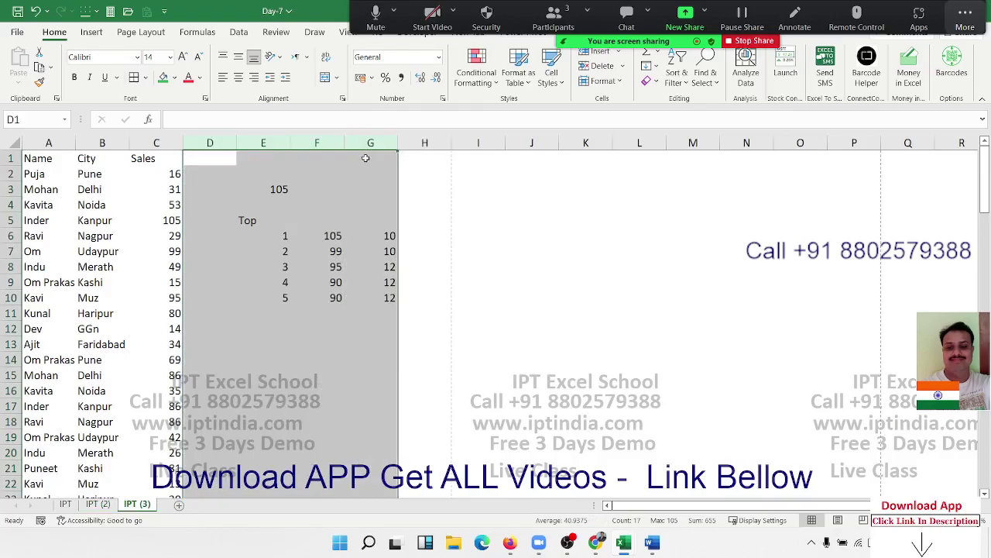
key("Delete")
- Add the label 'Total' in A116 below the data
key("Left")
key("Left")
key("Right")
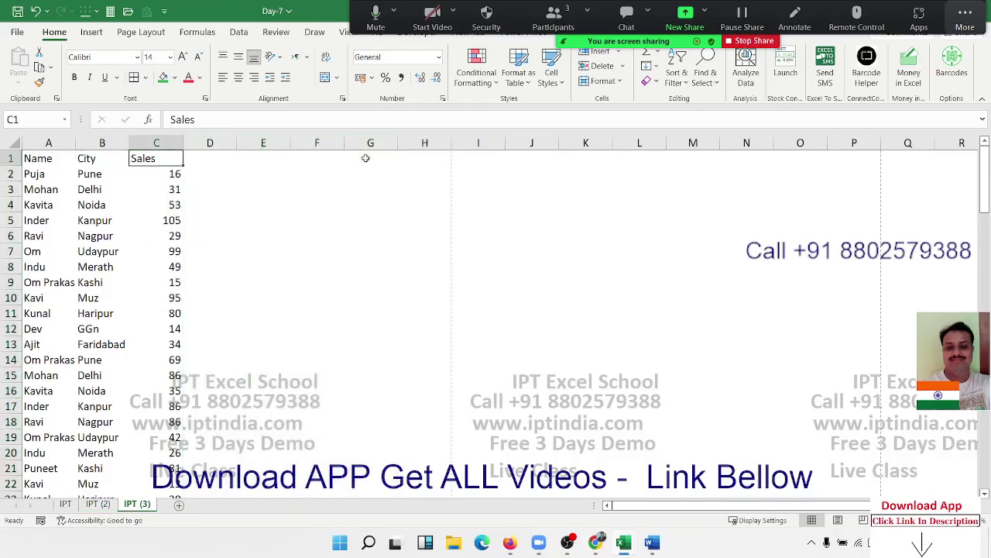
key("Right")
key("Right")
key("Left")
key("Left")
key("Left")
key("Down")
key("Down")
key("Down")
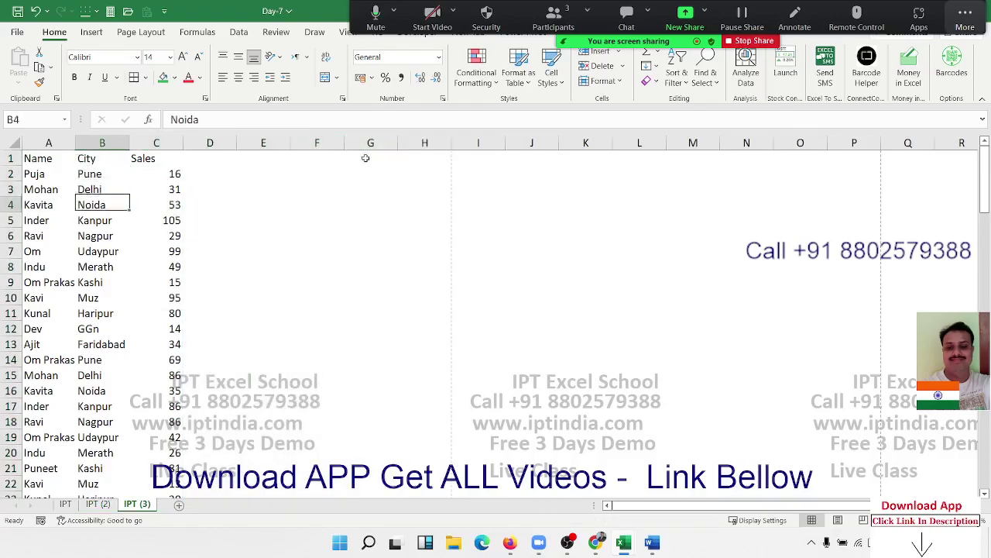
key("Left")
key("Down")
key("ctrl+Down")
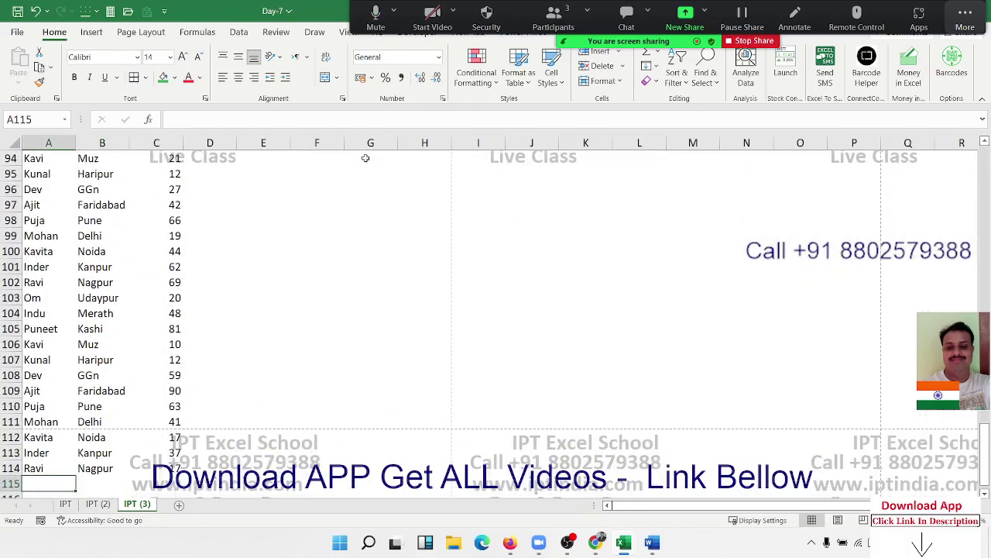
key("Down")
key("Down")
key("Down")
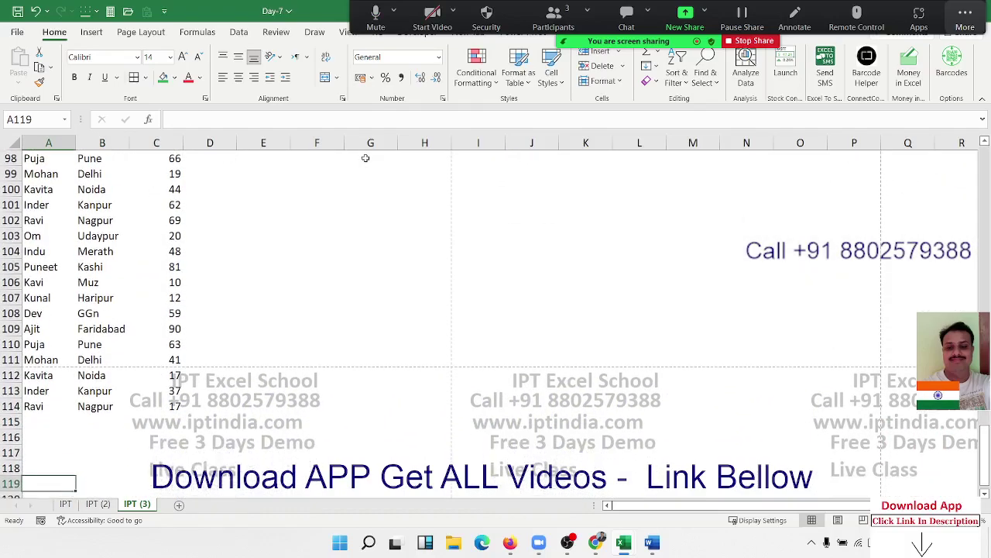
key("Up")
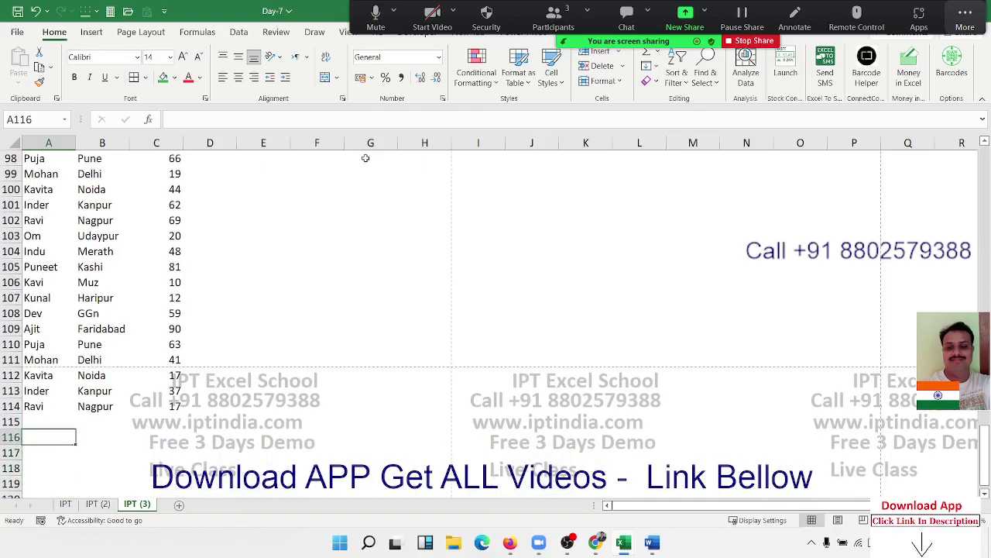
type("Total")
key("Tab")
key("Tab")
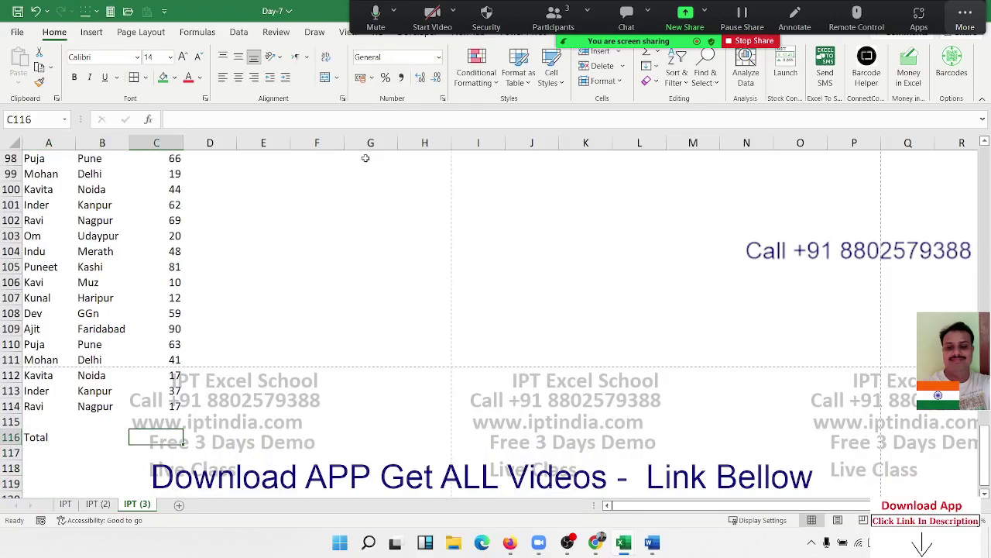
- Enter =SUM(C1:C114) in C116, giving a sales total of 5558
type("=sum(")
key("Up")
key("Up")
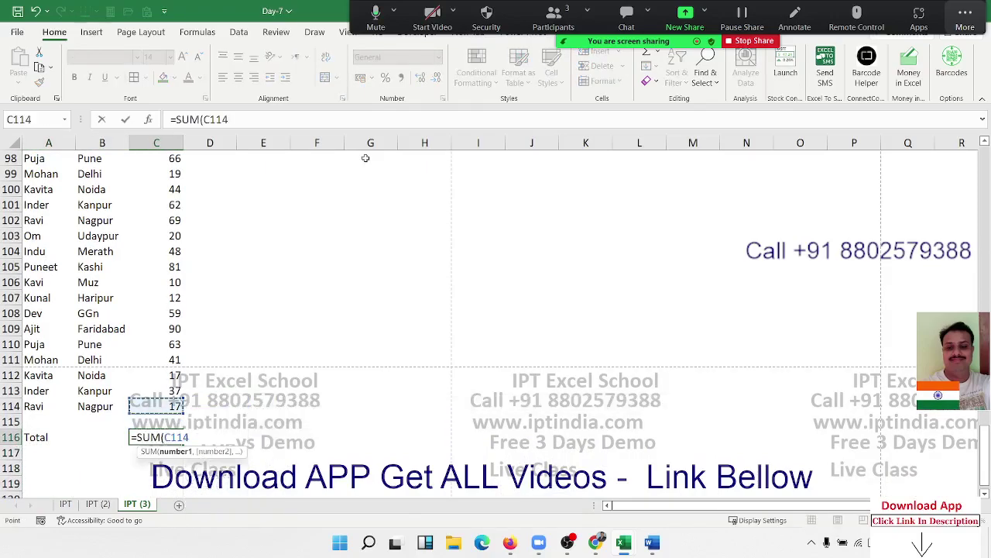
key("ctrl+shift+Up")
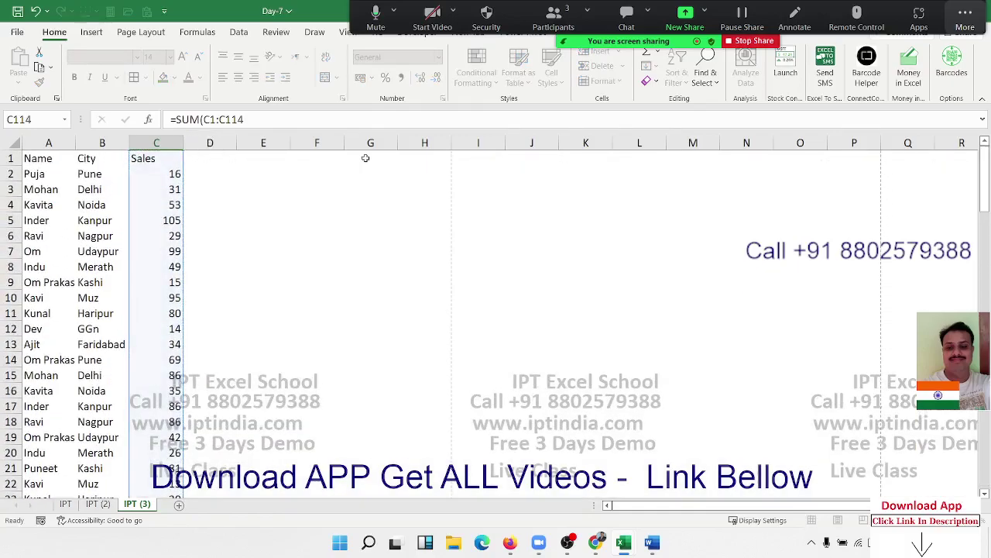
key("Return")
- Select the Total row across columns A–C and add filters to the table headers
key("Up")
key("Up")
key("Up")
key("Down")
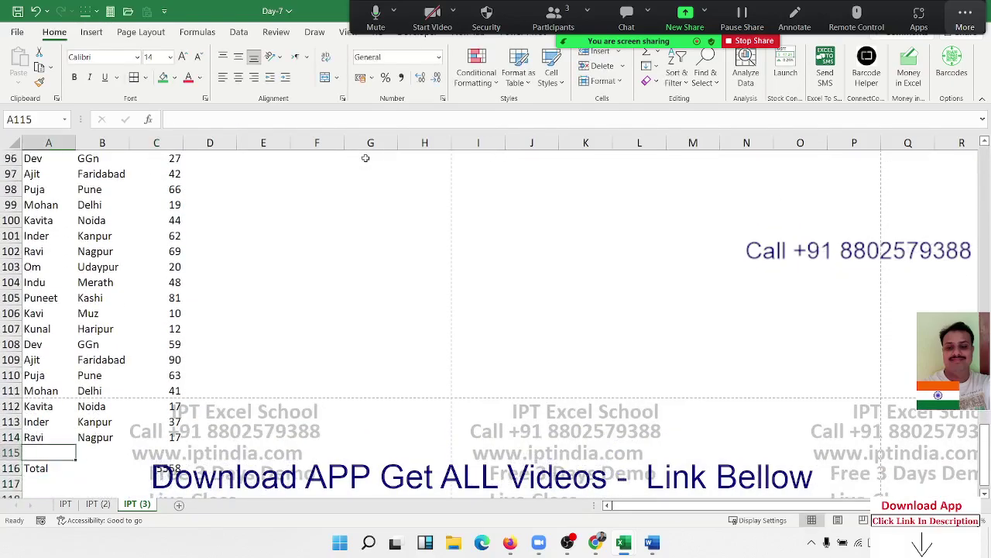
key("Down")
key("shift+Right")
key("shift+Right")
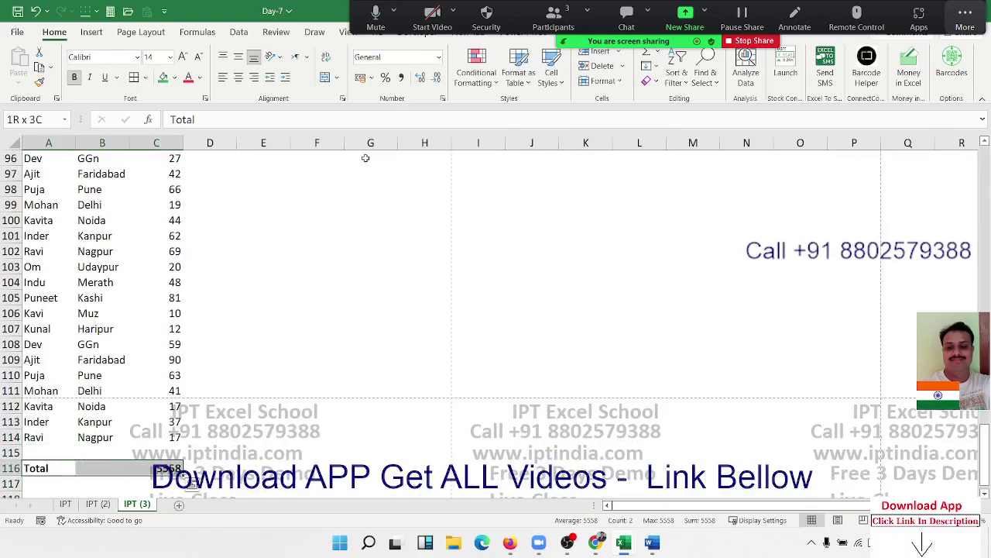
key("ctrl+Home")
key("ctrl+shift+l")
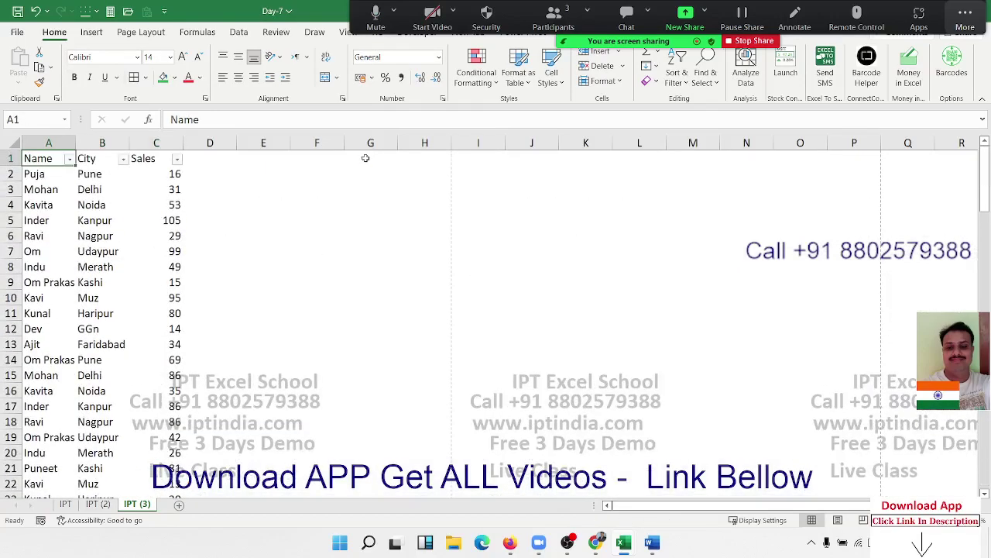
- Filter the Name column to one person and check that the C116 SUM Total still shows 5558
left_click(69, 158)
left_click(34, 311)
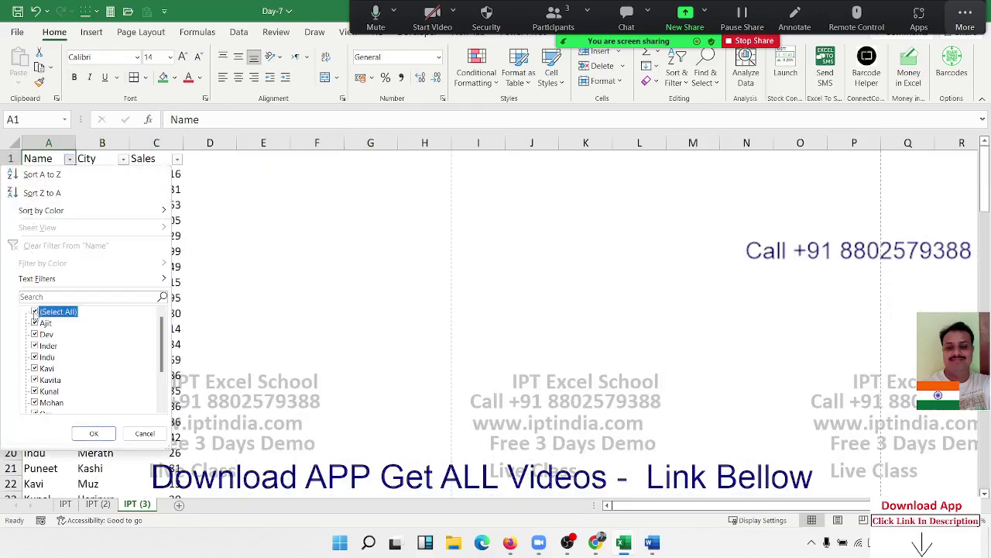
left_click(34, 323)
left_click(94, 432)
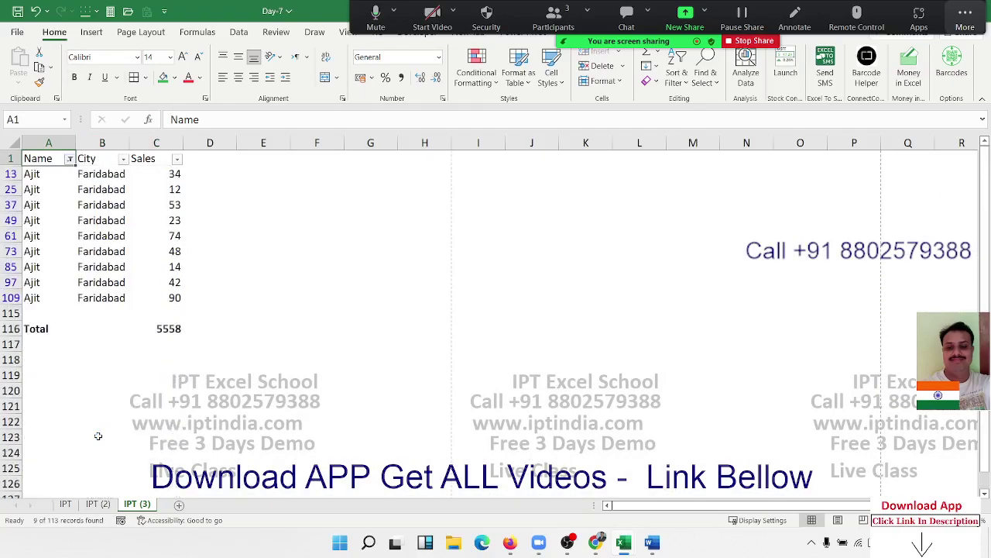
double_click(150, 329)
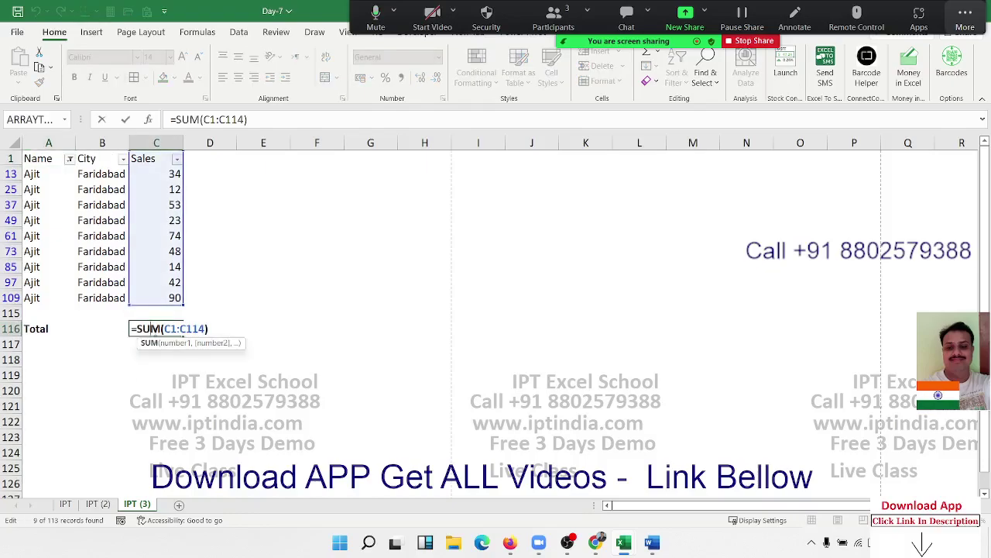
key("Return")
left_click(154, 330)
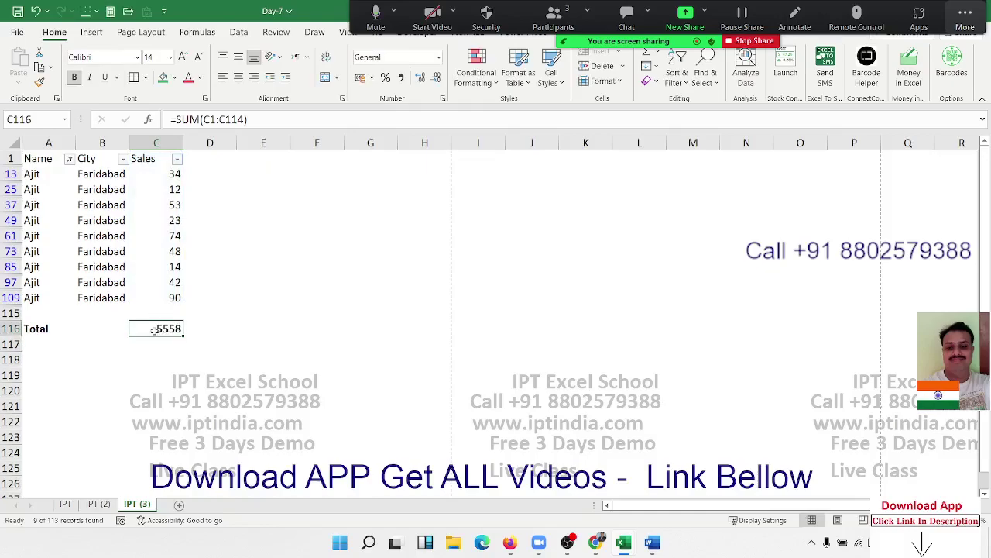
- Turn off table filtering with Ctrl+Shift+L so all rows show again
left_click(154, 330)
key("ctrl+shift+l")
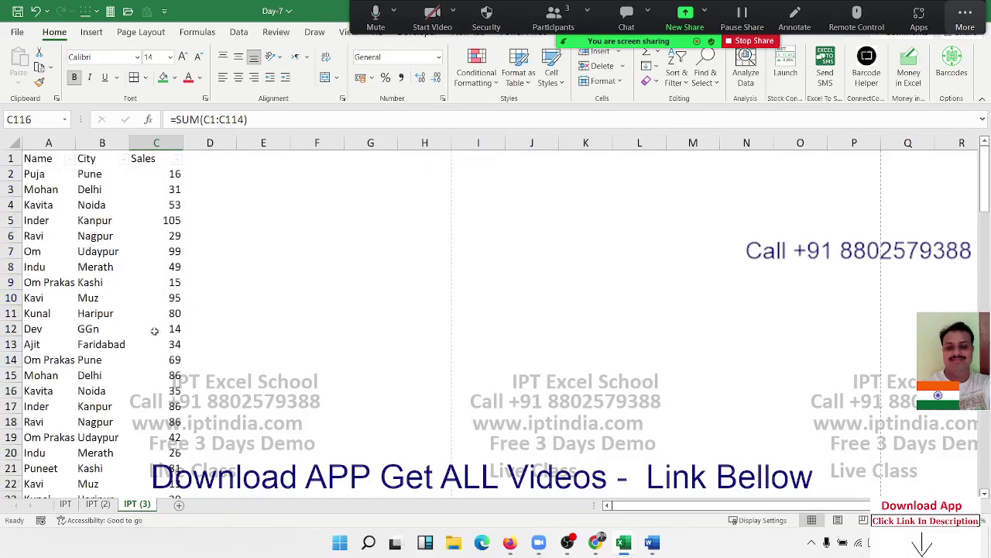
key("ctrl+Down")
key("ctrl+Up")
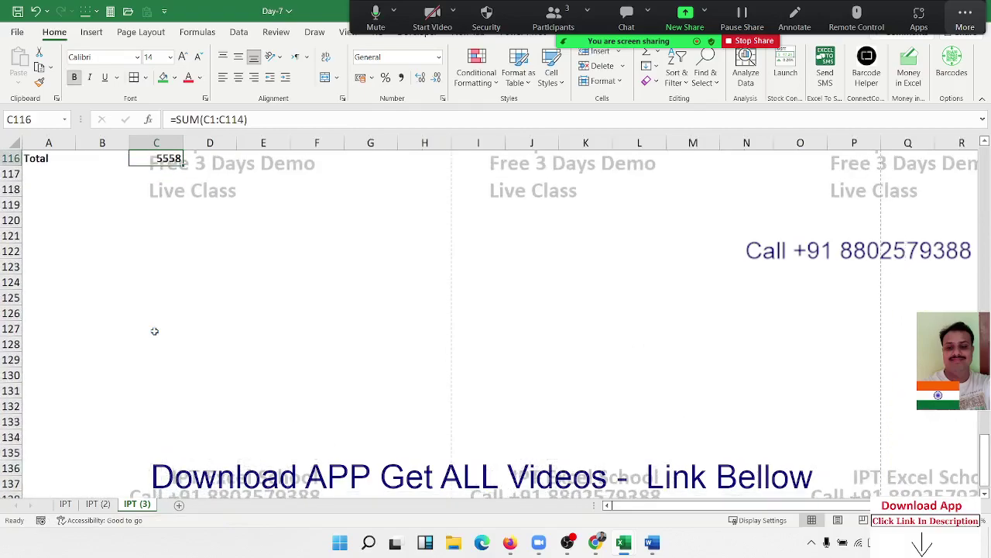
scroll(154, 330, "up", 2)
scroll(154, 329, "up", 4)
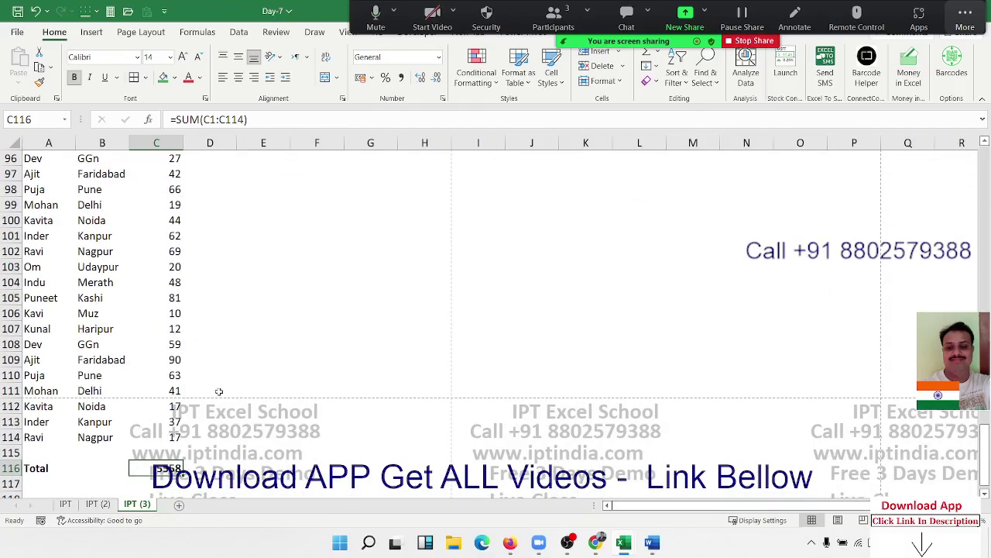
- Start the Total formula in C116 as SUBTOTAL with function type 9 - SUM
type("=sum")
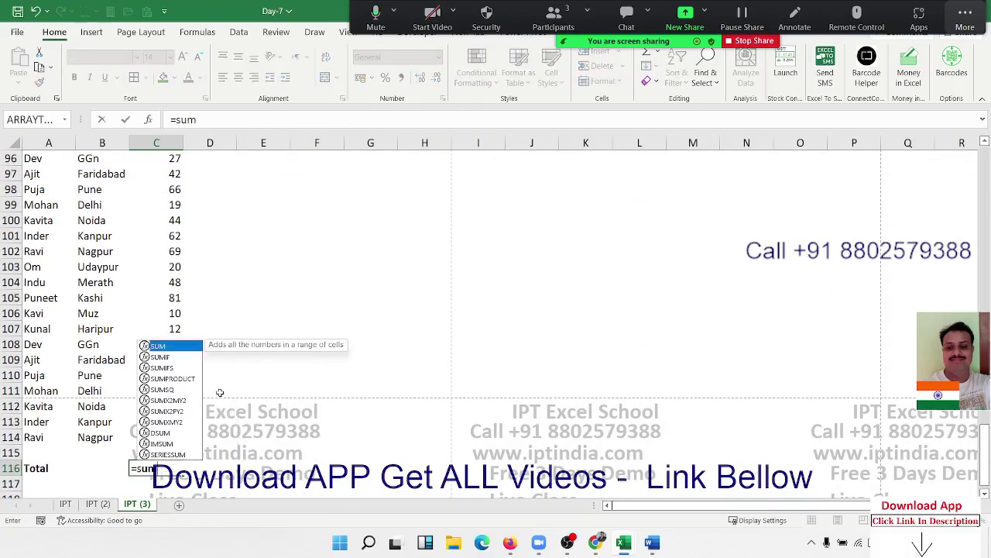
key("Down")
key("Down")
key("Down")
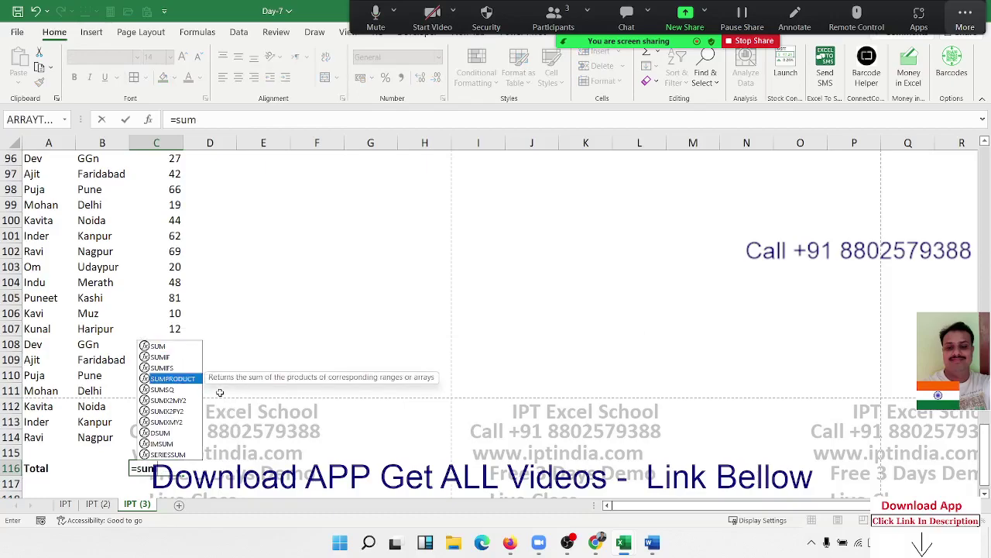
key("BackSpace")
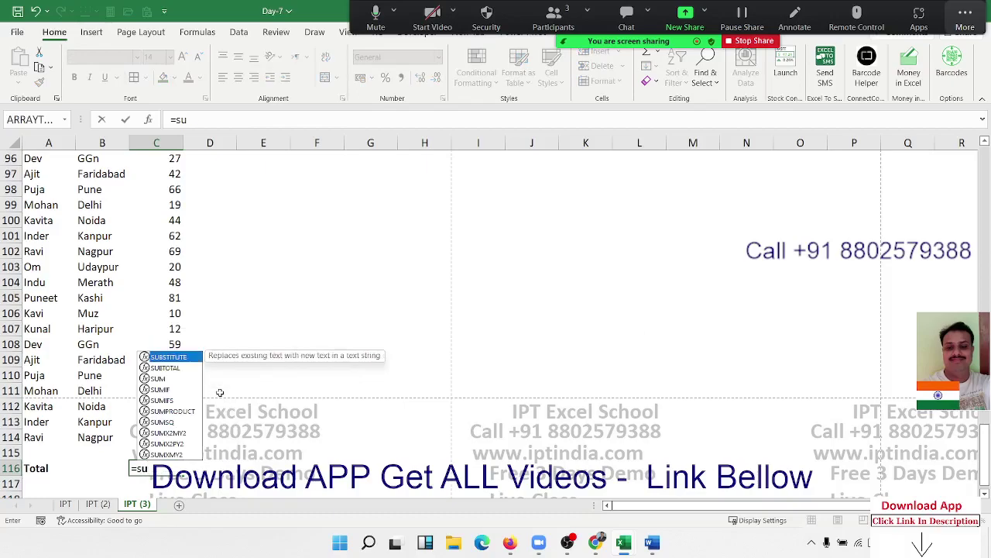
type("b")
key("Down")
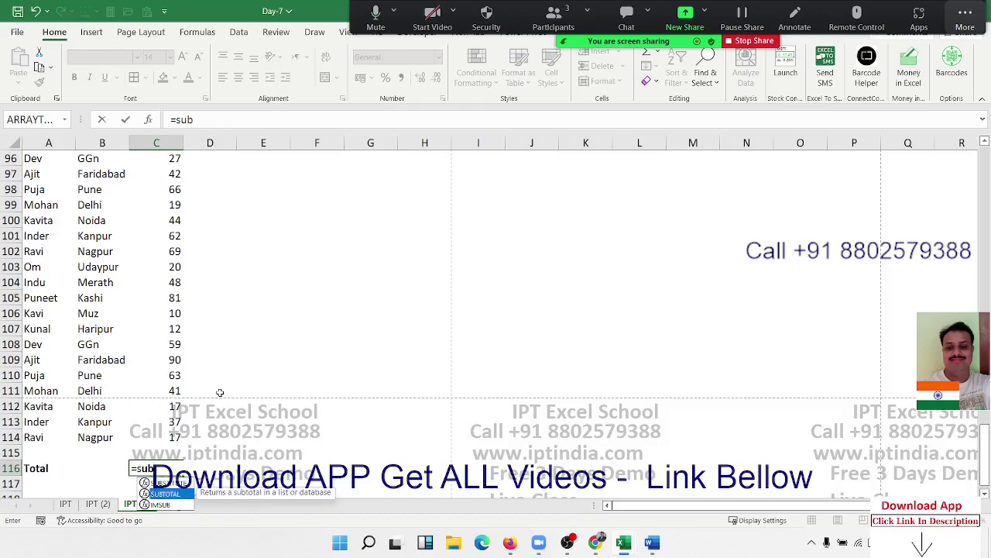
key("Tab")
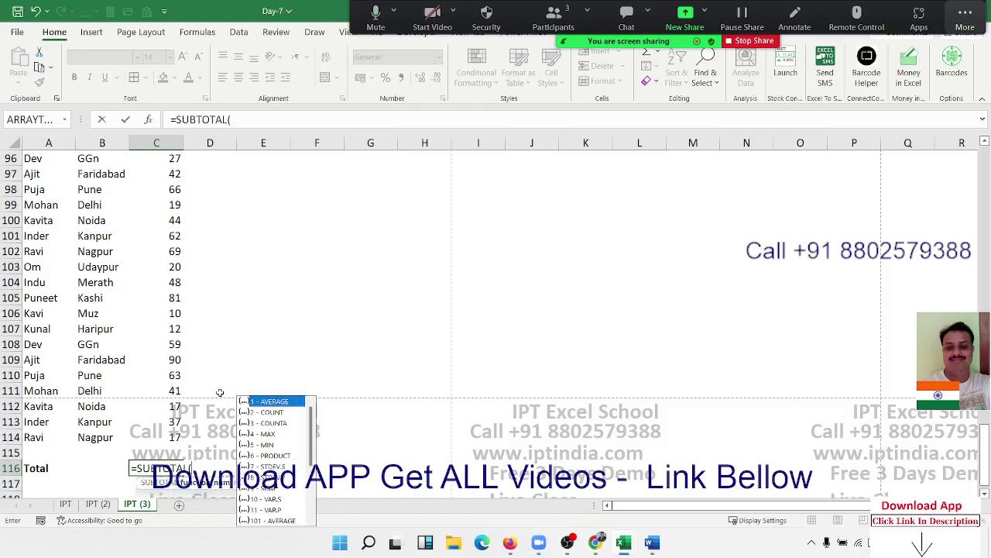
key("Down")
key("Down")
key("Down")
key("Down")
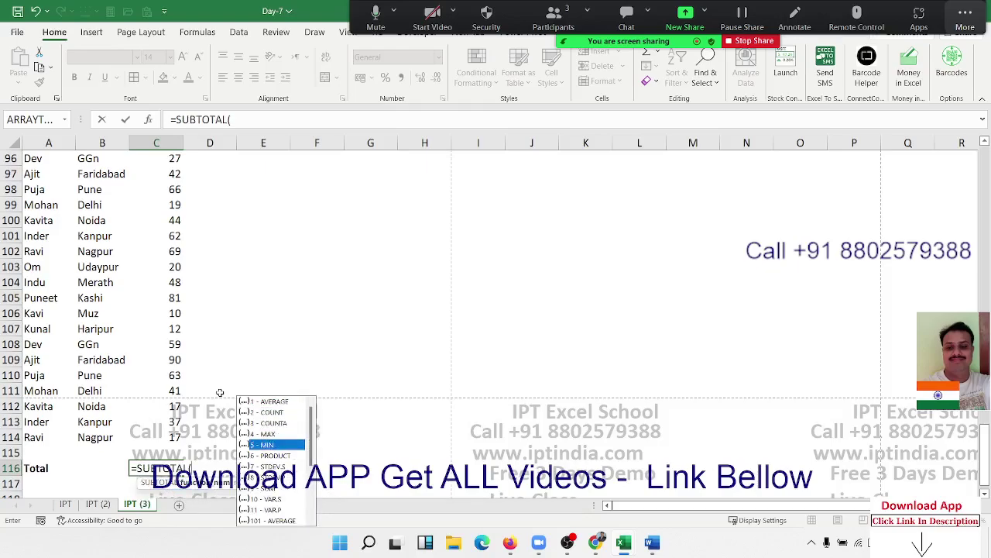
key("Down")
key("Down")
key("Down")
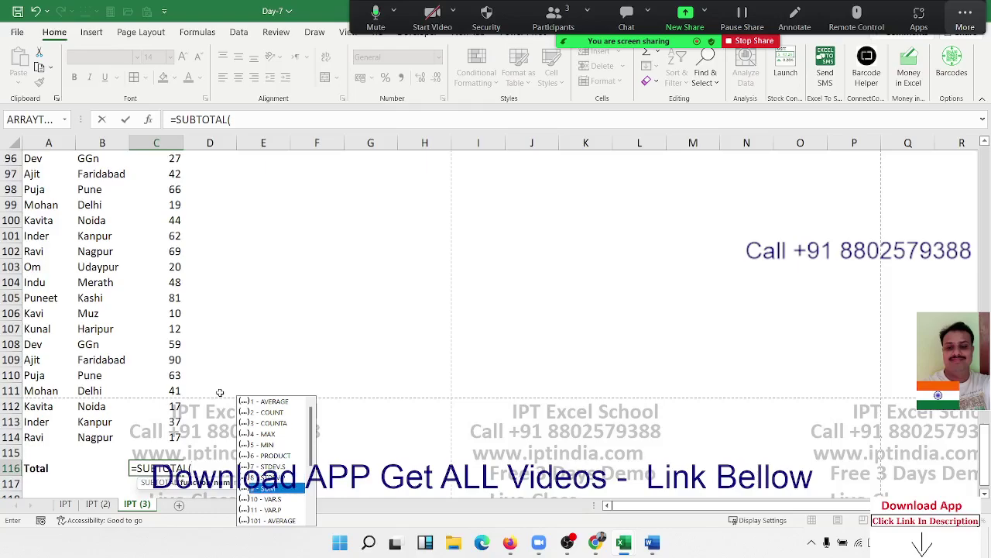
key("Tab")
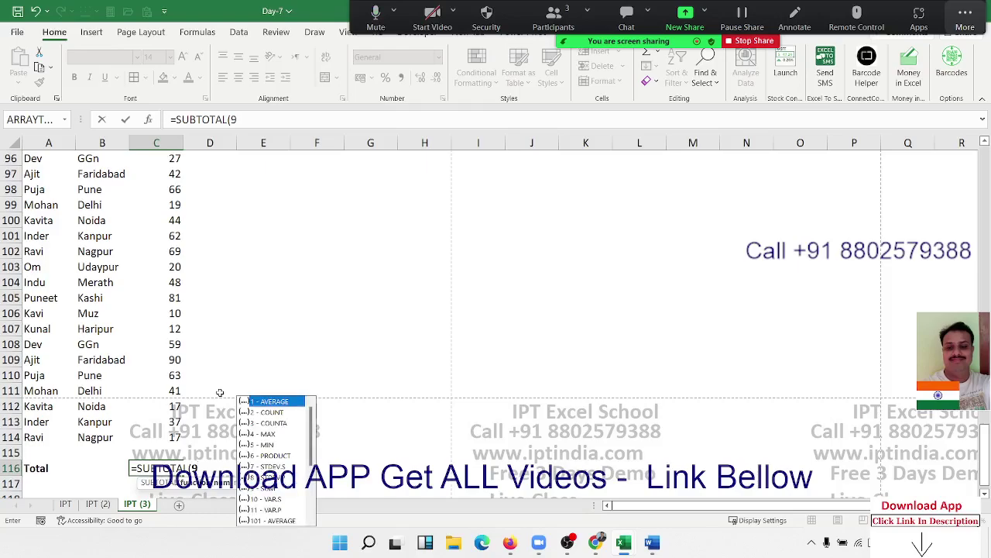
- Complete the formula as =SUBTOTAL(9,C2:C114) over the Sales values
key("Escape")
key("Up")
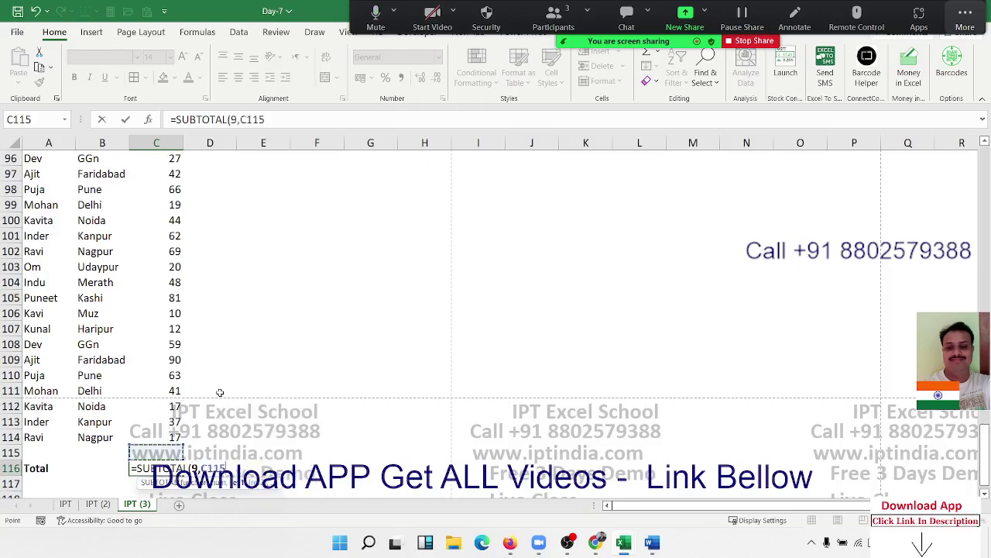
key("Up")
key("ctrl+shift+Up")
key("shift+Down")
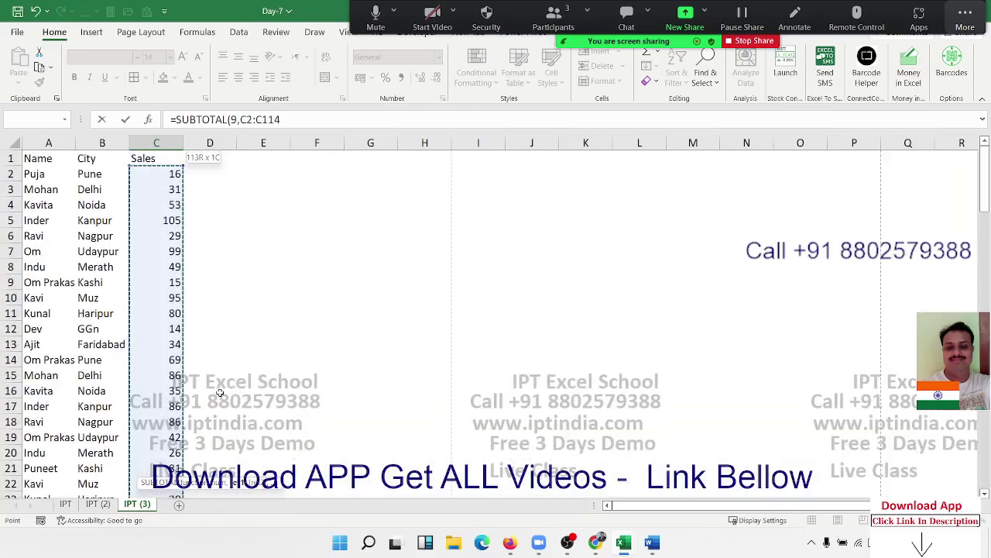
key("Return")
- Return to the top of the table and re-enable header filters
key("Up")
key("ctrl+Up")
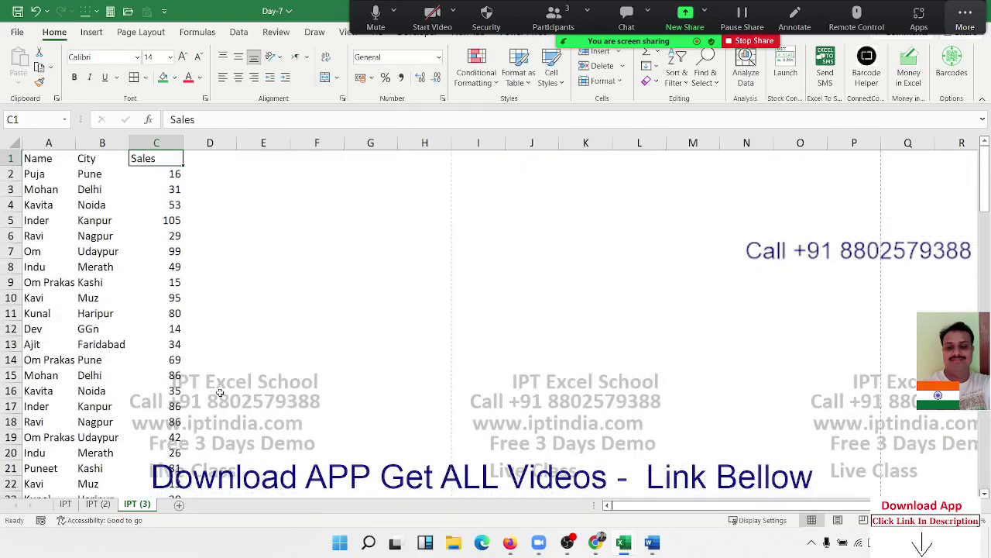
key("ctrl+shift+l")
- Filter the Name column to one person and check the SUBTOTAL Total now gives 390
left_click(70, 160)
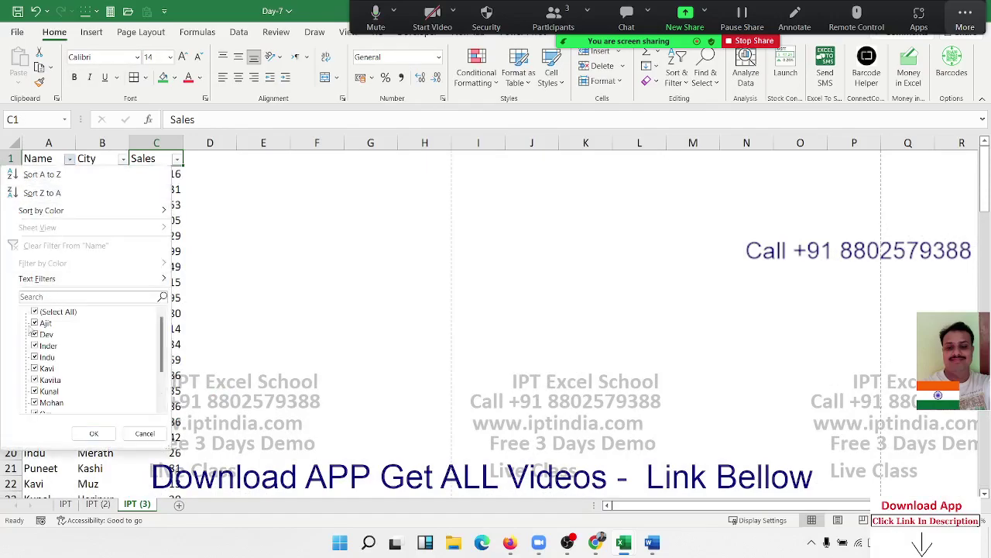
left_click(37, 312)
left_click(38, 312)
left_click(94, 433)
left_click(178, 330)
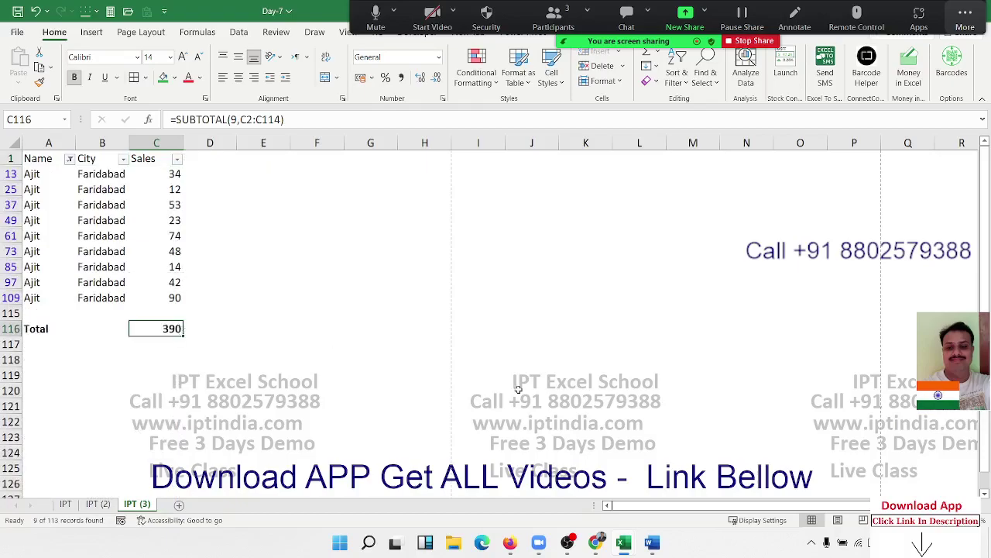
key("Up")
key("Up")
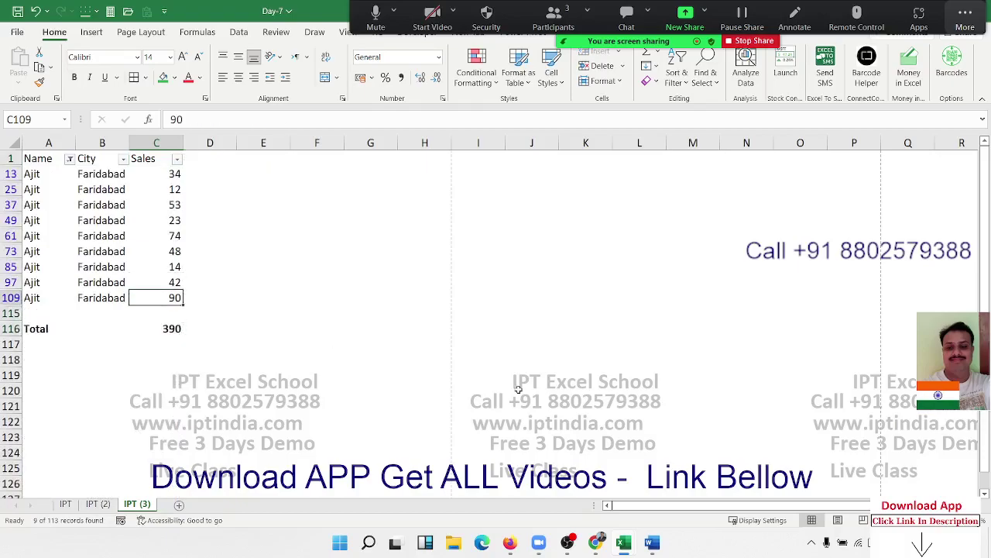
key("Down")
key("Down")
key("Up")
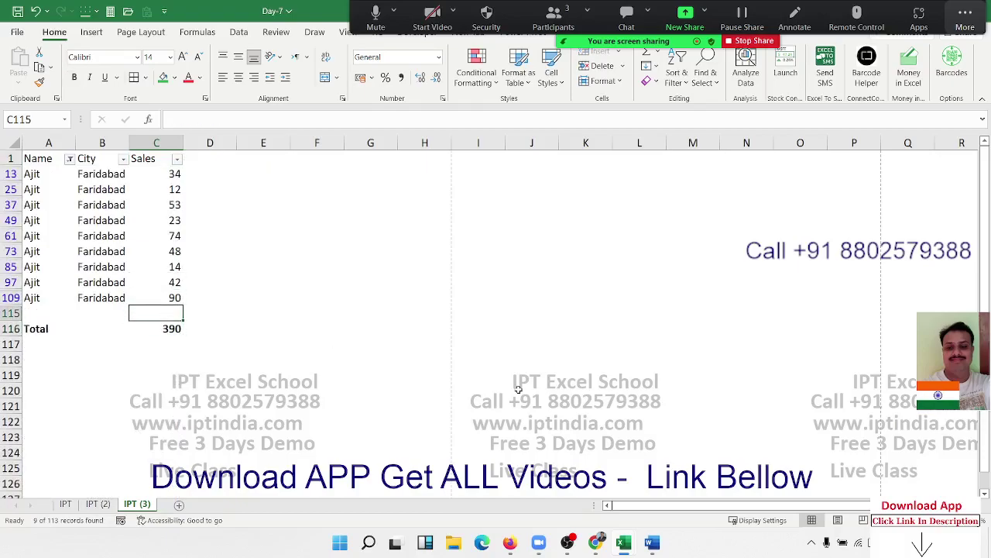
key("Up")
key("ctrl+shift+Up")
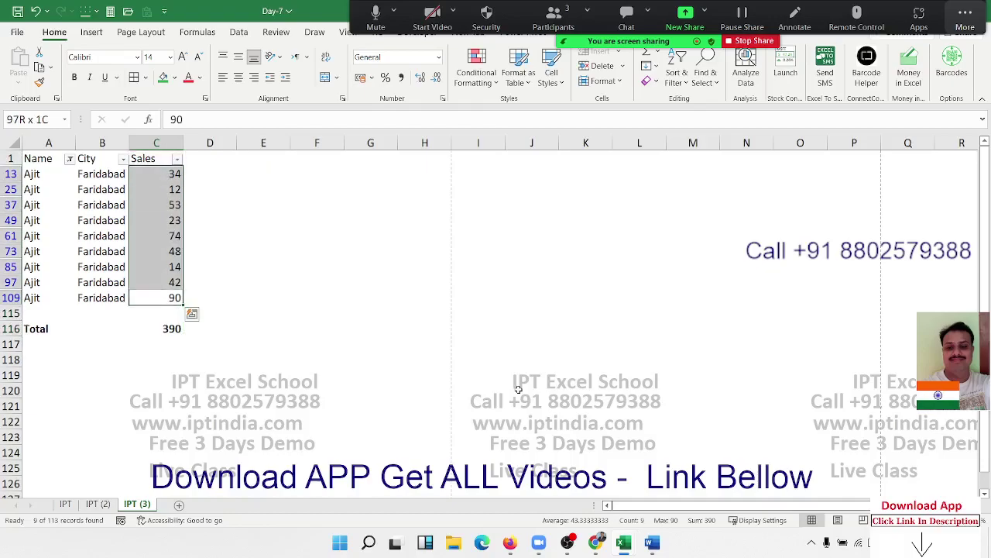
- Clear the filter from the Name column so every row shows again
left_click(51, 174)
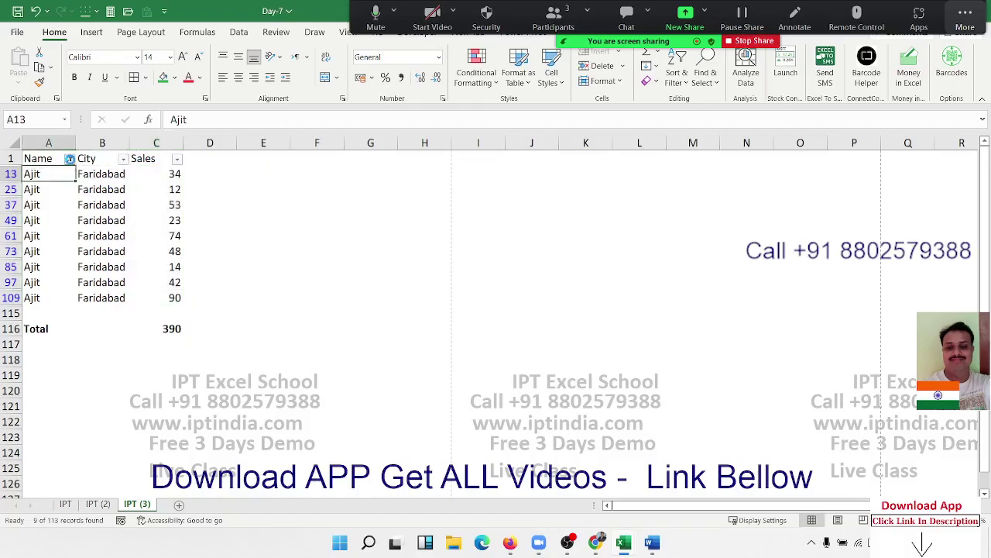
left_click(70, 158)
left_click(89, 245)
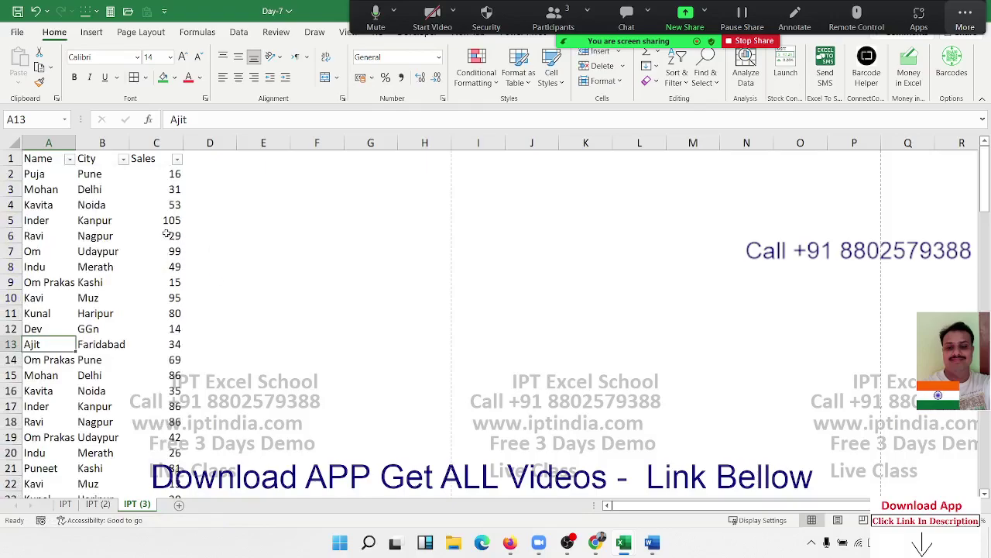
- Enter 85, 25, 52, 63 and 65 into cells E2 to E6
left_click(170, 232)
left_click(285, 181)
type("85")
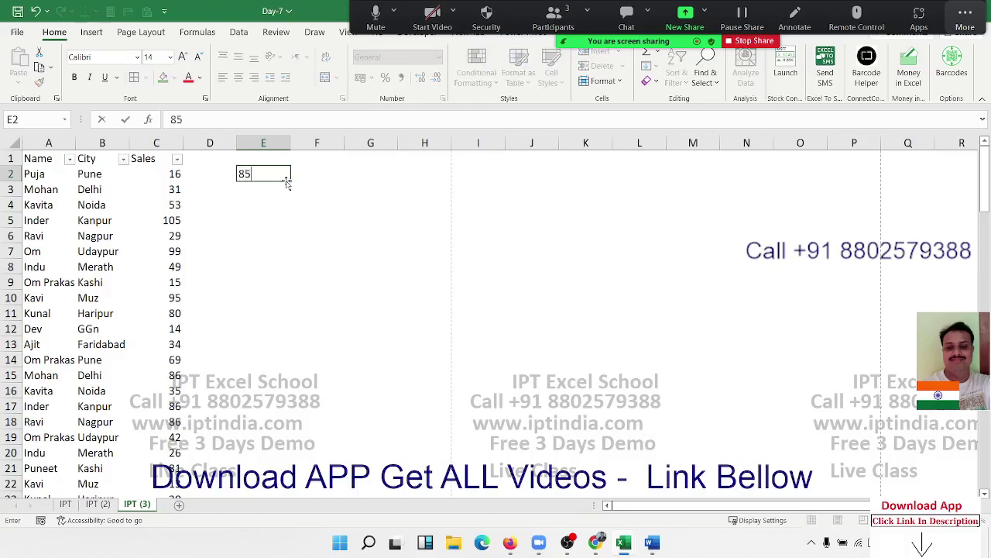
key("Return")
type("25")
key("Return")
type("52")
key("Return")
type("63")
key("Return")
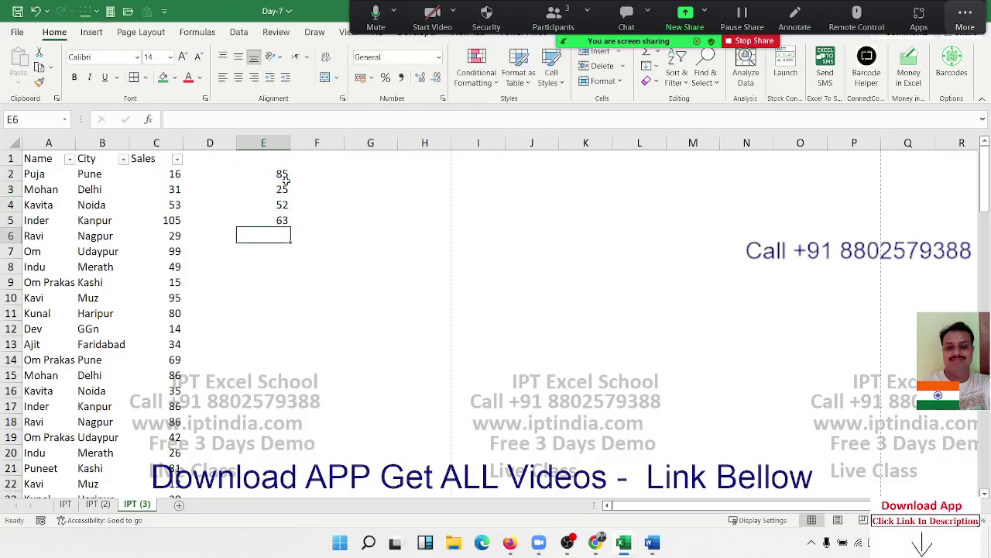
type("65")
key("Return")
- Total E2:E6 in E7 with a SUM formula, giving 290
type("=s")
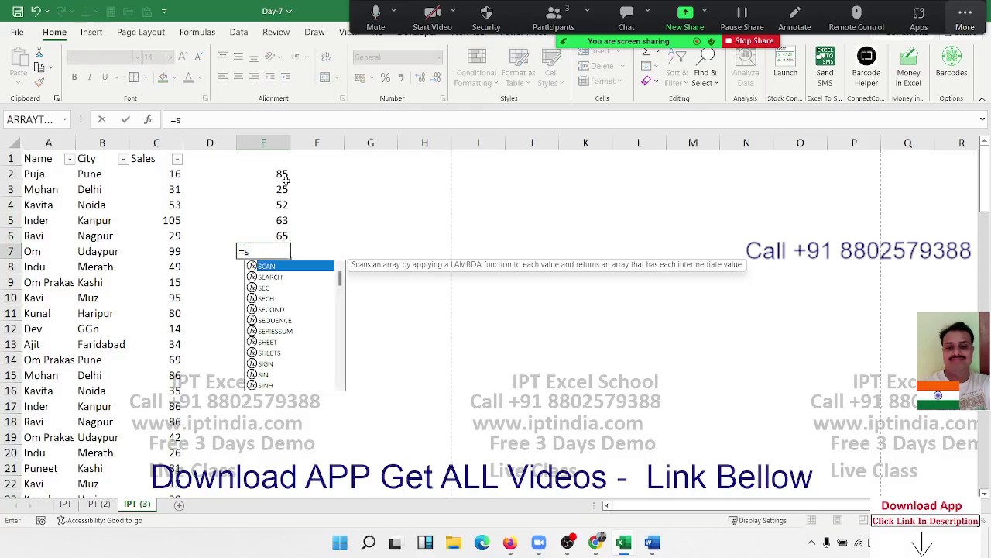
type("um")
key("Tab")
key("Up")
key("shift+Up")
key("shift+Up")
key("shift+Up")
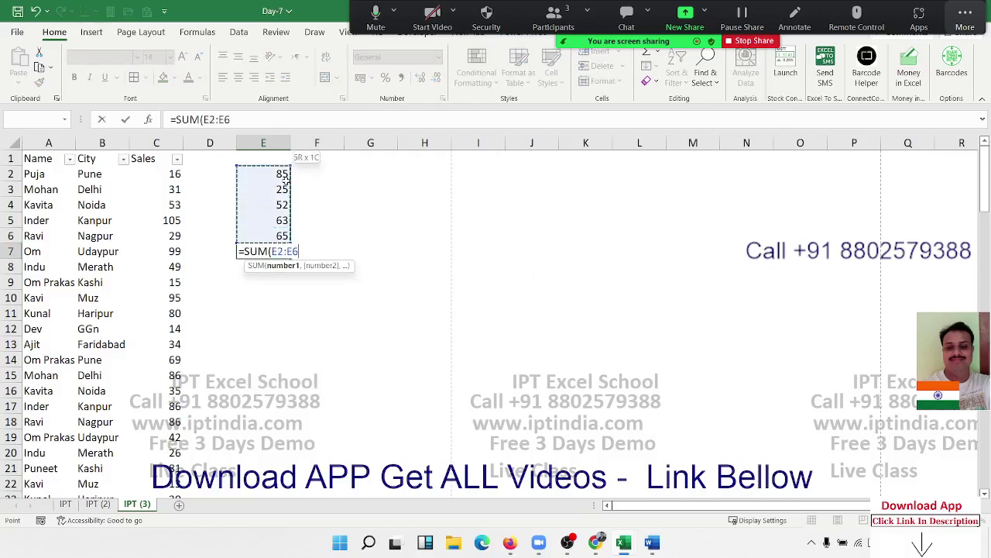
key("Return")
- Change E5 to =D3/D3 to produce #DIV/0!, then clear the SUM from E7
key("Up")
key("Up")
key("Up")
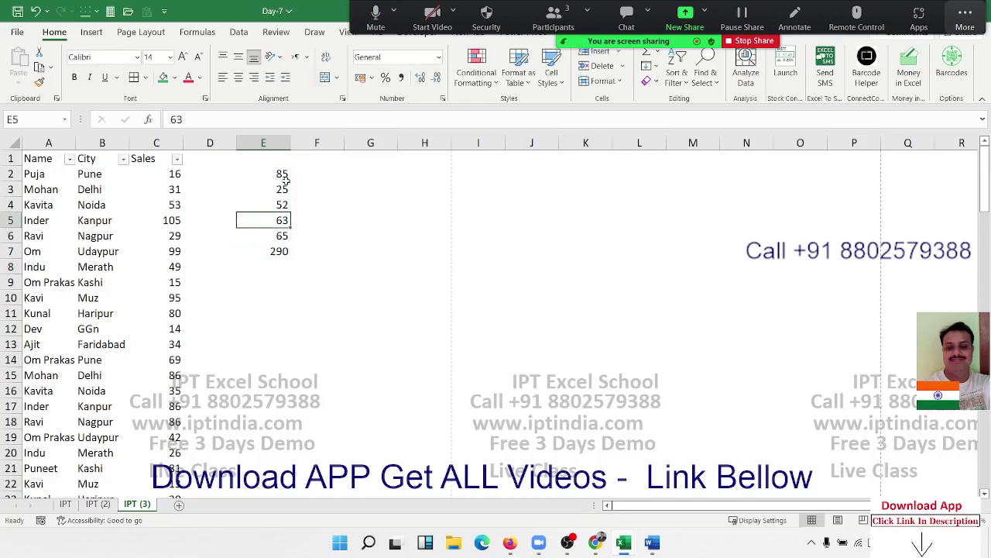
type("=")
key("Up")
key("Up")
key("Left")
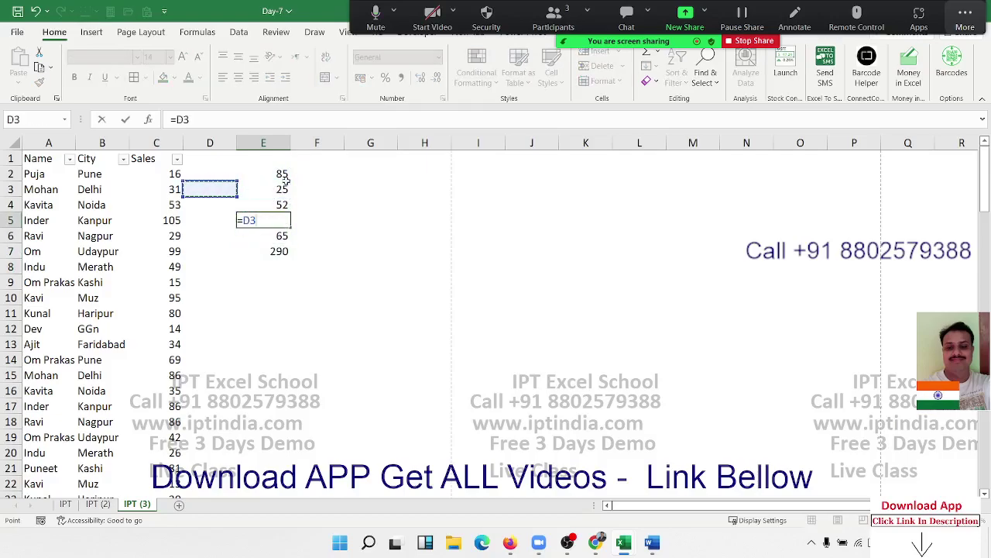
type("/D3")
key("Return")
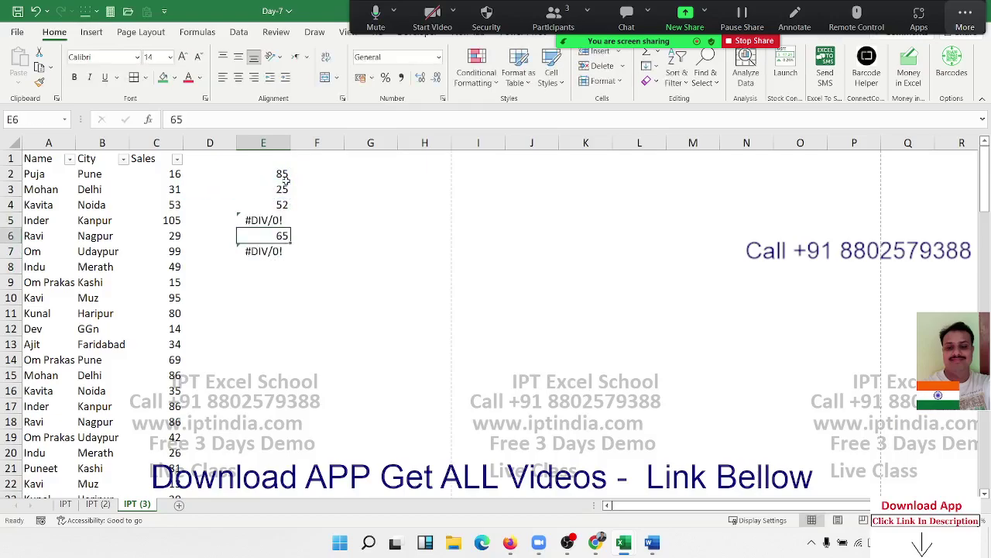
key("Down")
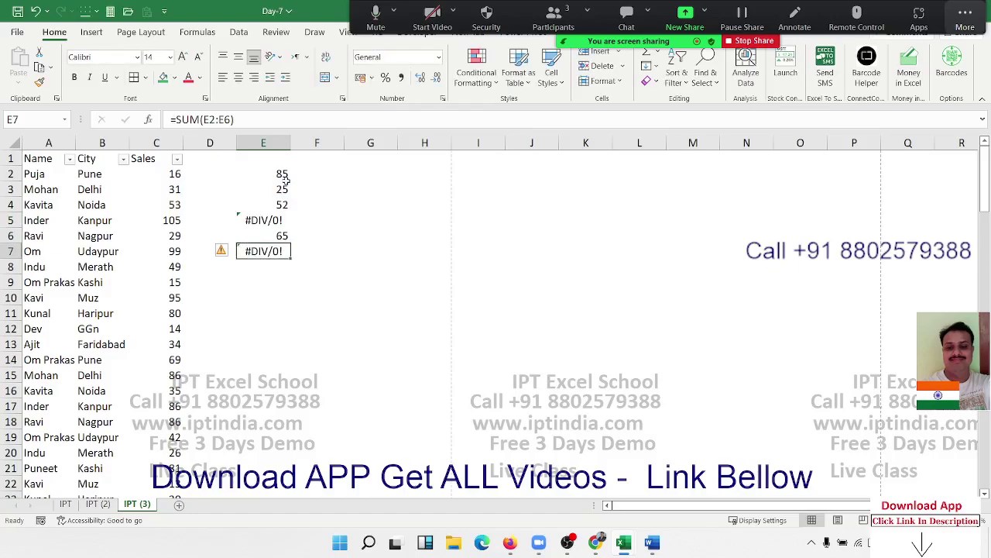
key("Delete")
- Start an AGGREGATE formula in E7 with function 9 (SUM)
type("=")
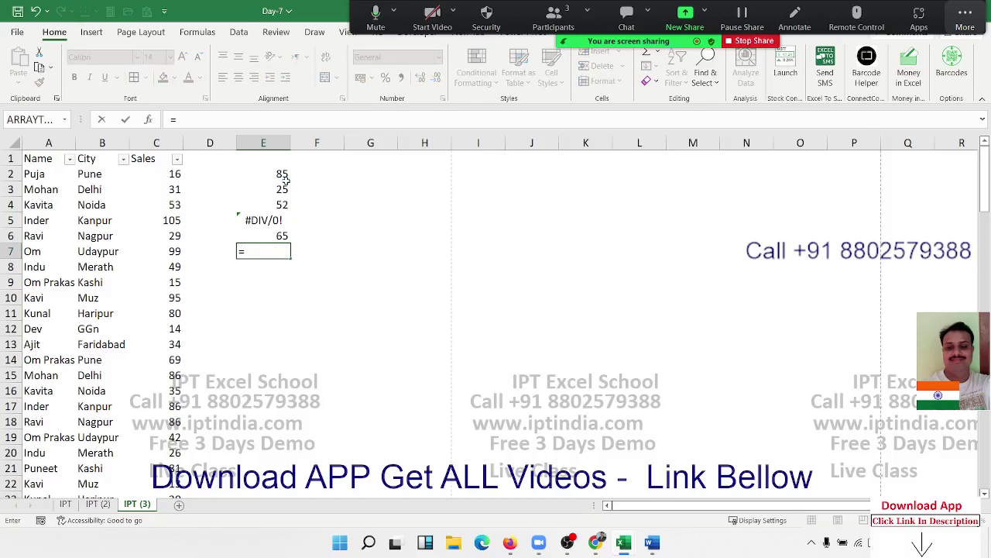
type("ag")
key("Tab")
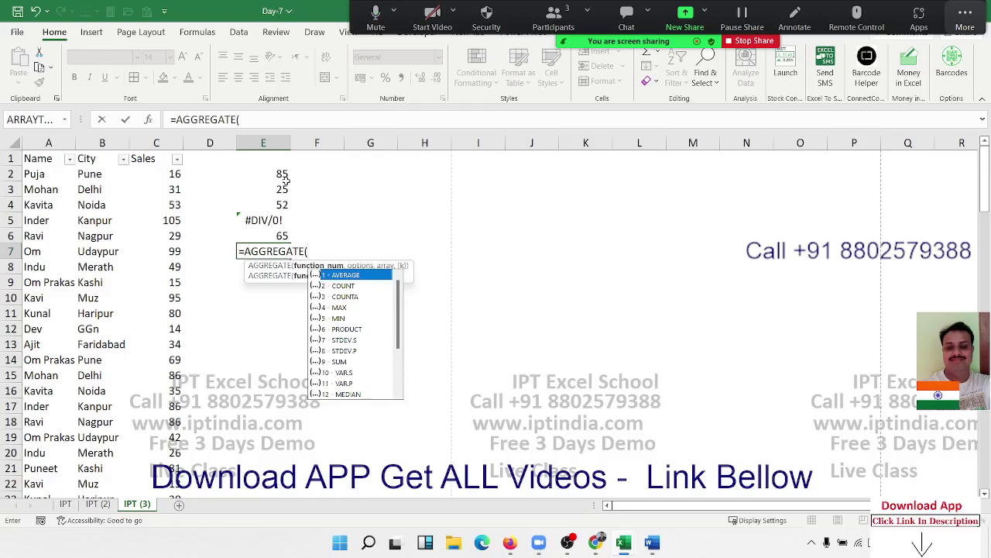
key("Down")
key("Down")
key("Down")
key("Down")
key("Down")
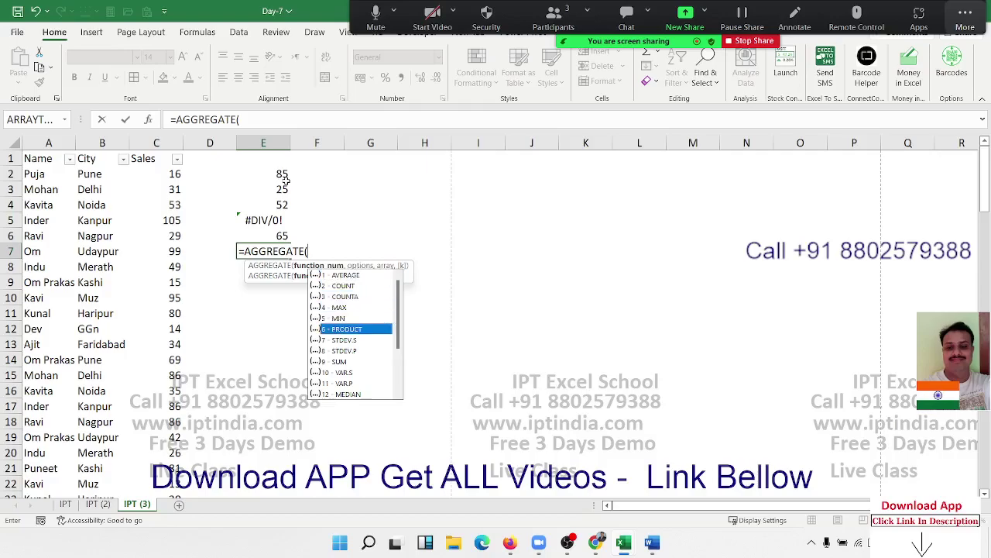
key("Down")
key("Down")
key("Down")
type("p")
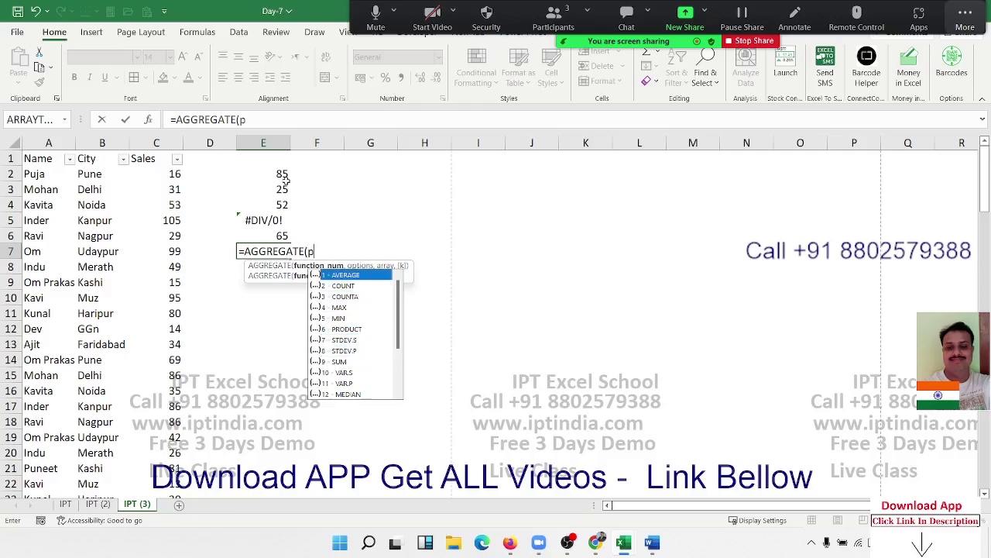
key("BackSpace")
type("9,")
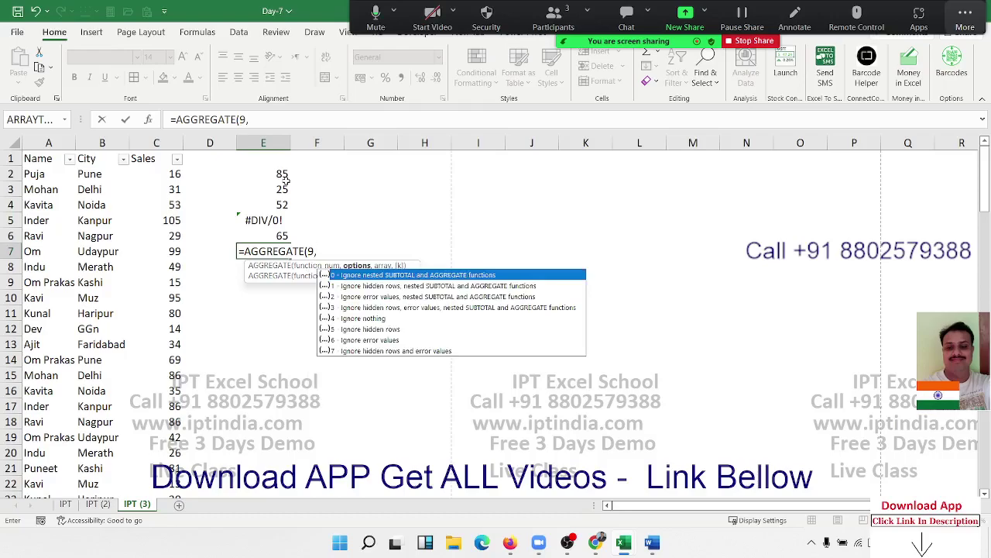
- Finish it as =AGGREGATE(9,6,E2:E6), ignoring errors, to return 227
key("Down")
key("Down")
key("Down")
key("Down")
key("Down")
key("Down")
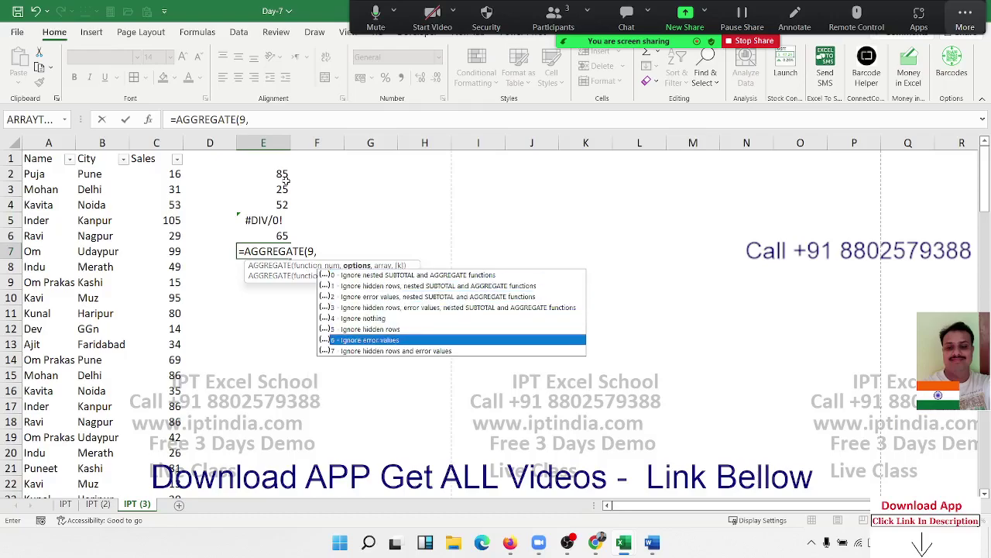
key("Tab")
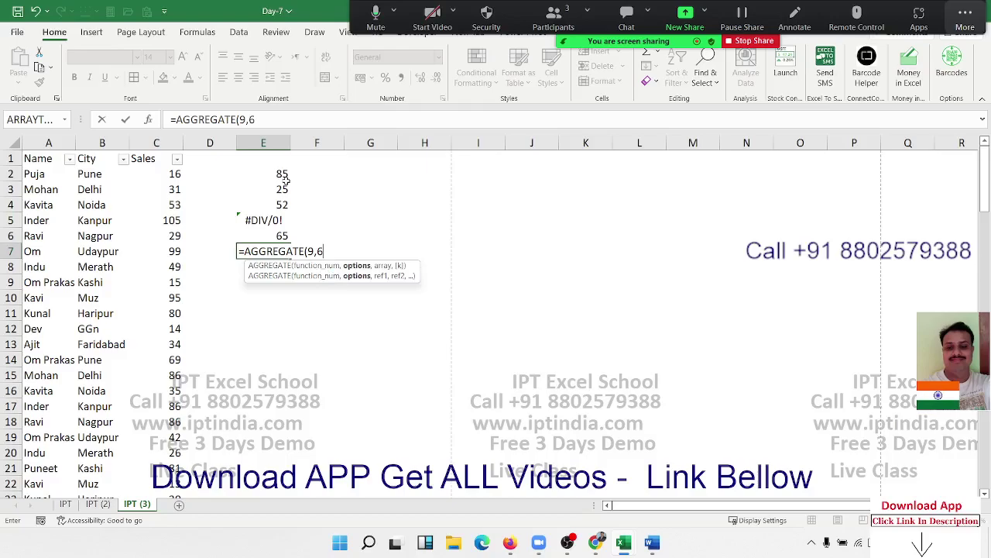
type(",")
key("Up")
key("Up")
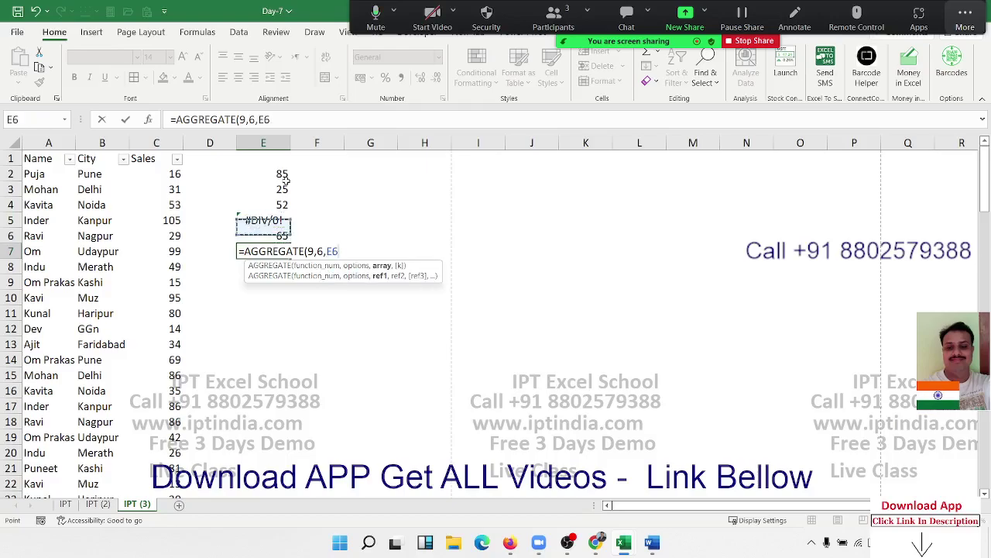
key("Down")
key("ctrl+shift+Up")
key("Return")
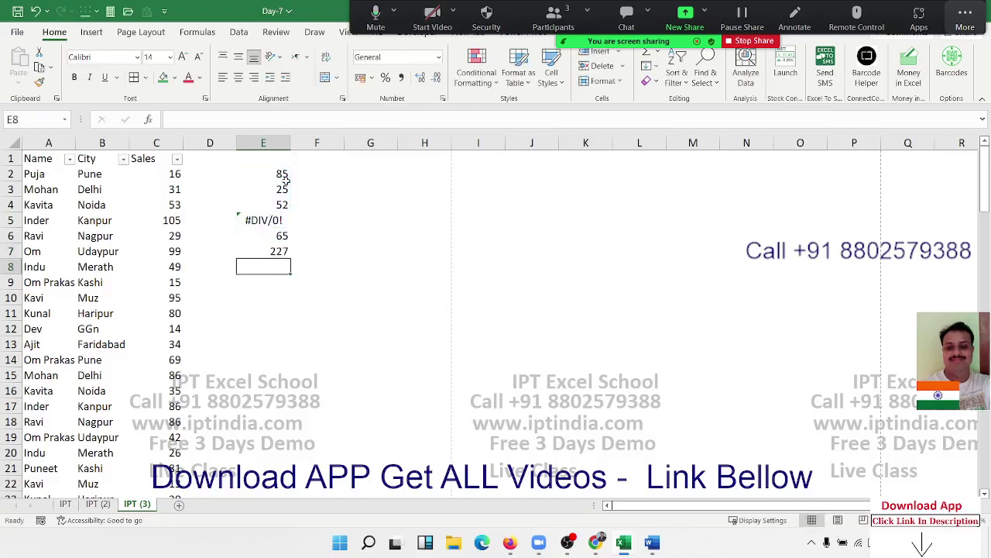
key("Up")
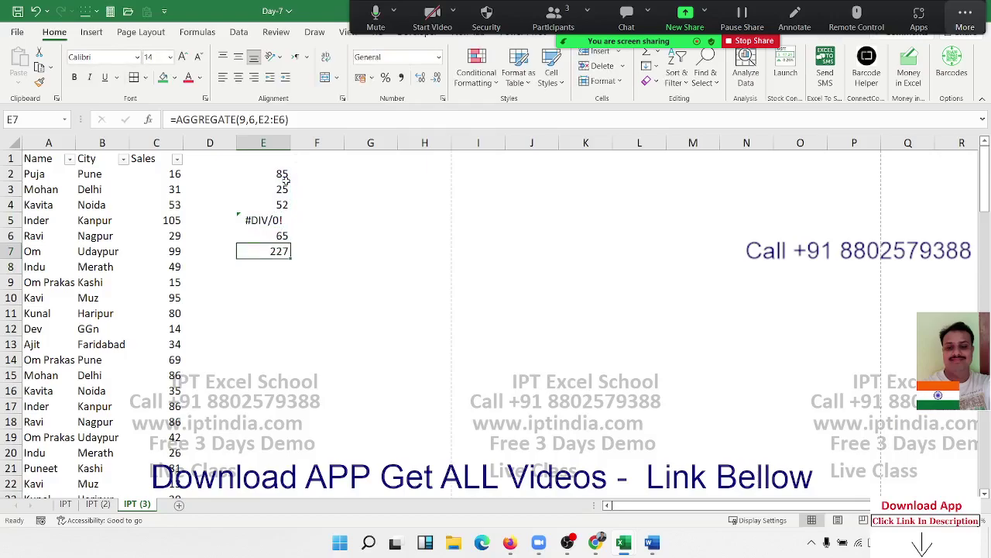
- Move along row 7 and back to review the 227 result in E7
key("Left")
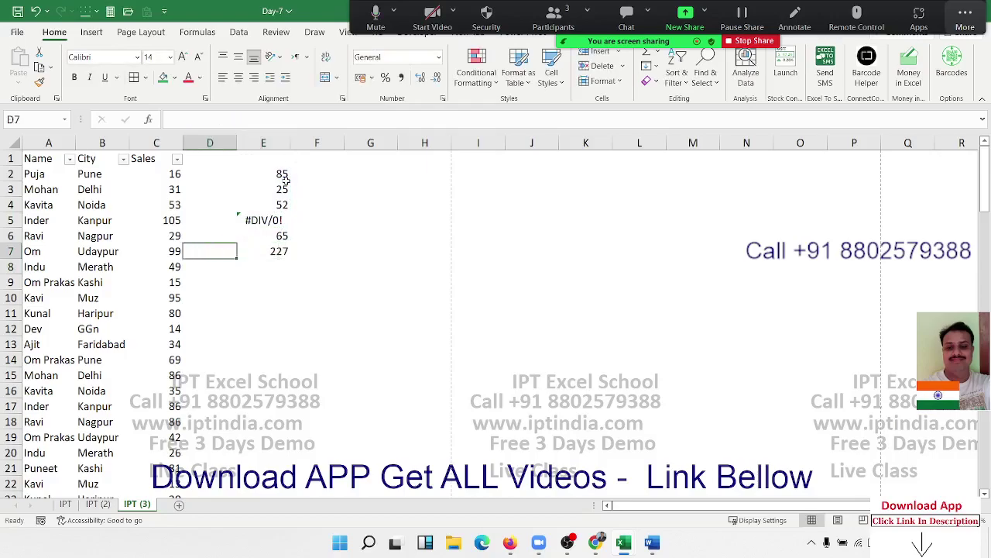
key("Left")
key("Right")
key("Right")
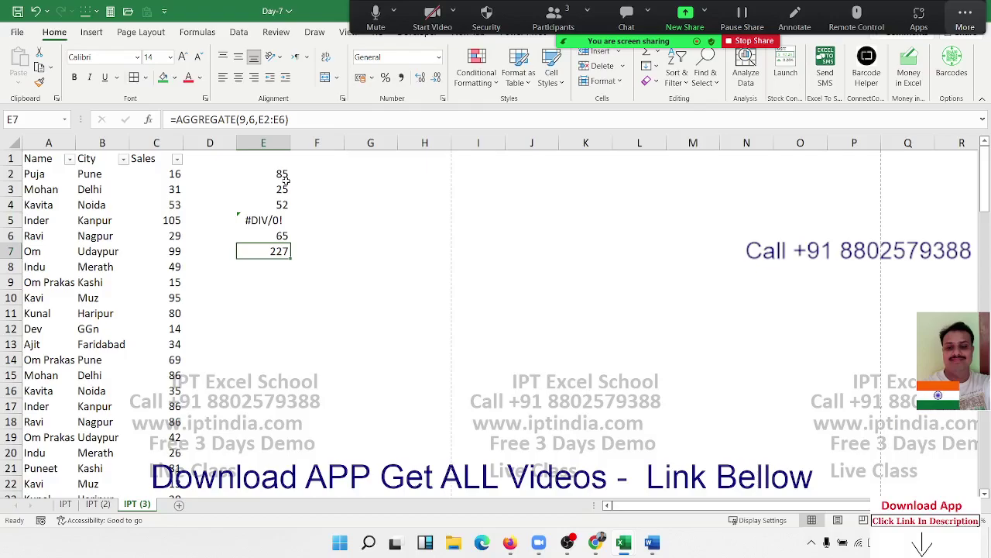
key("Left")
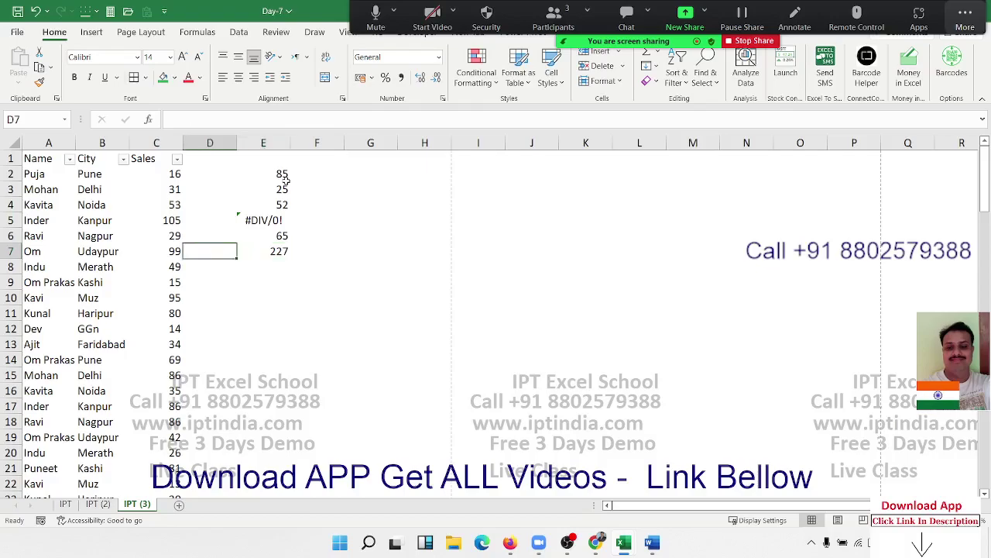
key("Left")
key("Right")
key("Right")
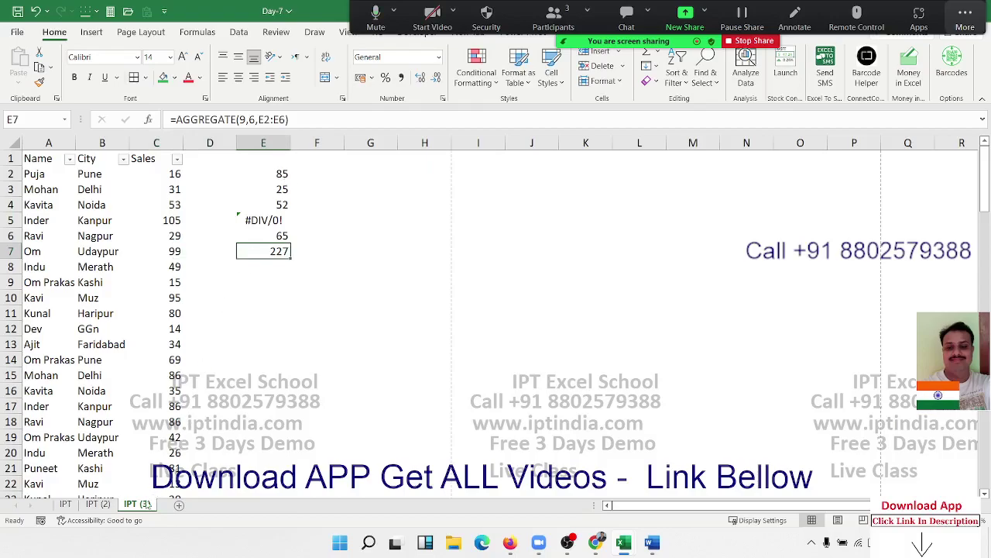
- Copy the IPT (3) sheet, then clear and restore its contents with undo
left_click_drag(177, 502, 179, 501)
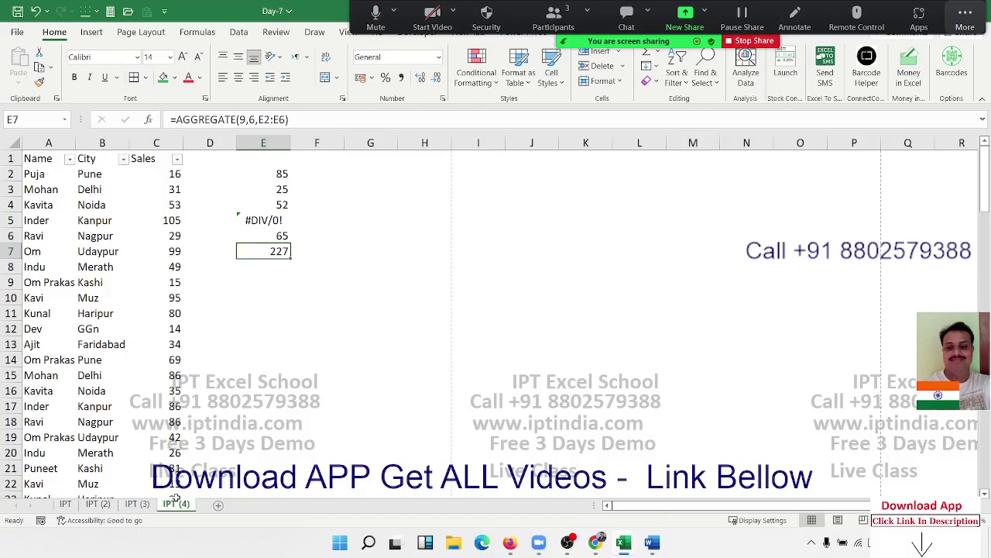
left_click(16, 144)
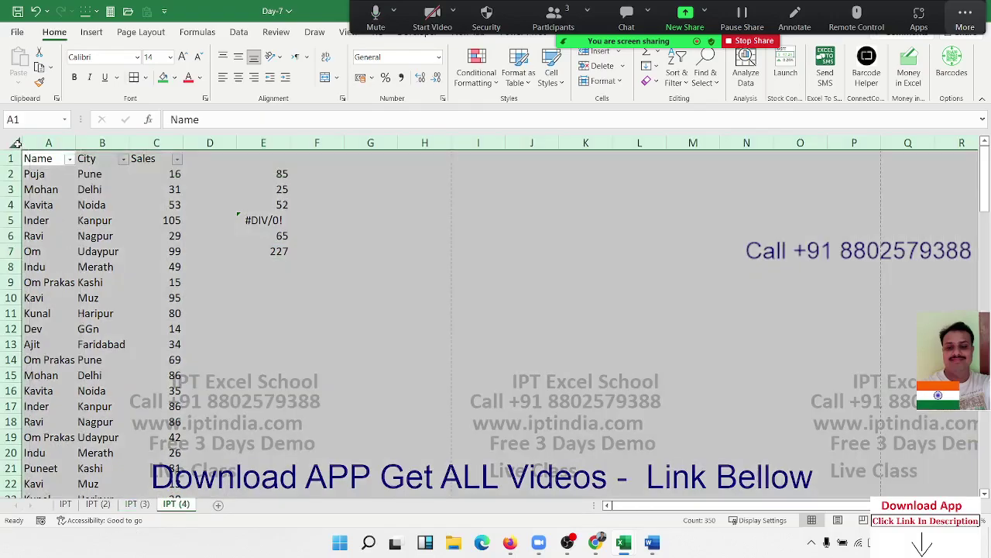
key("Delete")
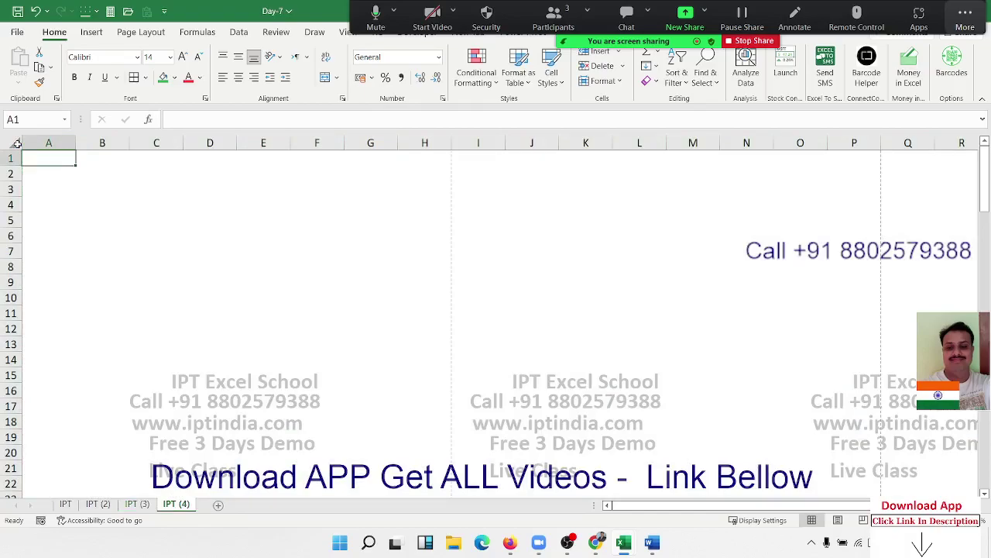
key("ctrl+z")
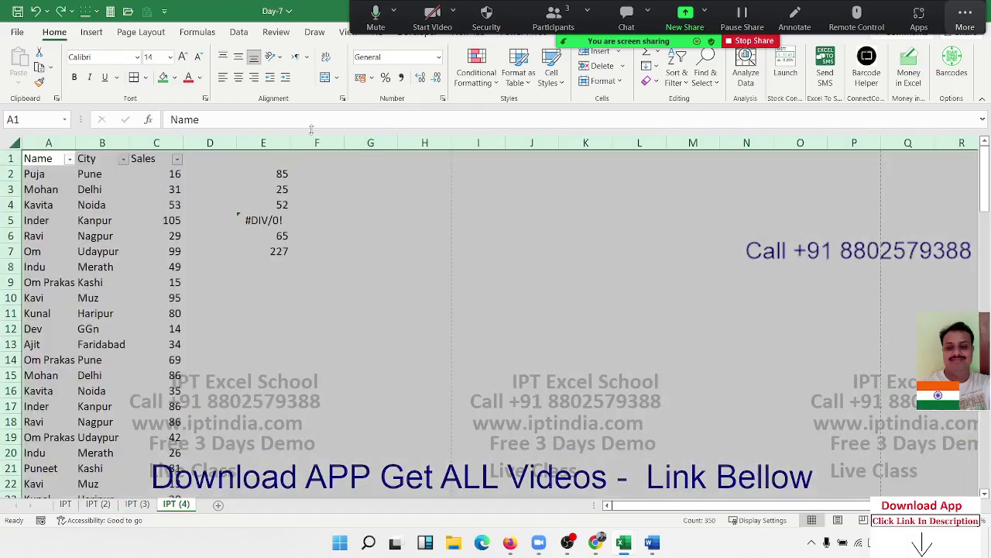
- Clear the old values from columns E through G and move down to E3
left_click_drag(281, 138, 353, 137)
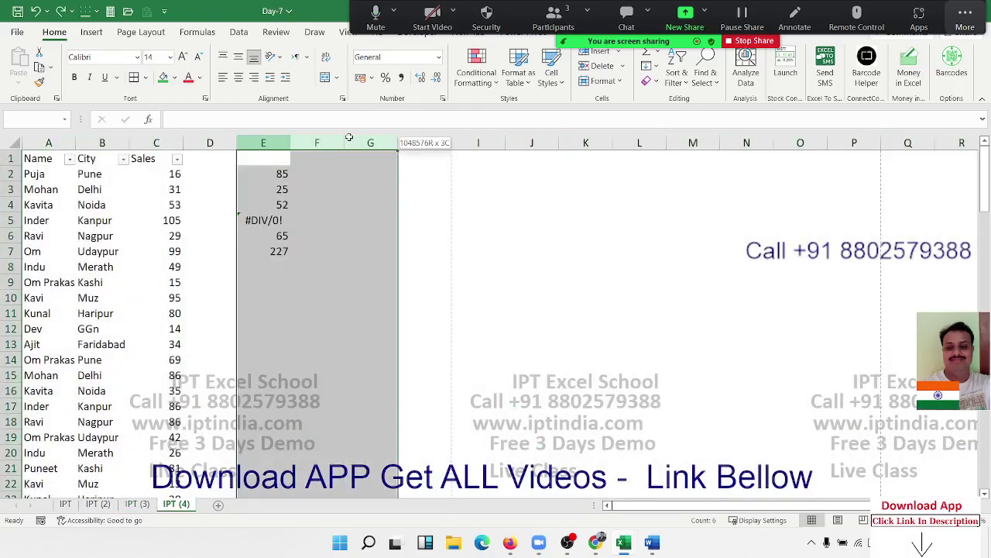
key("Delete")
key("Down")
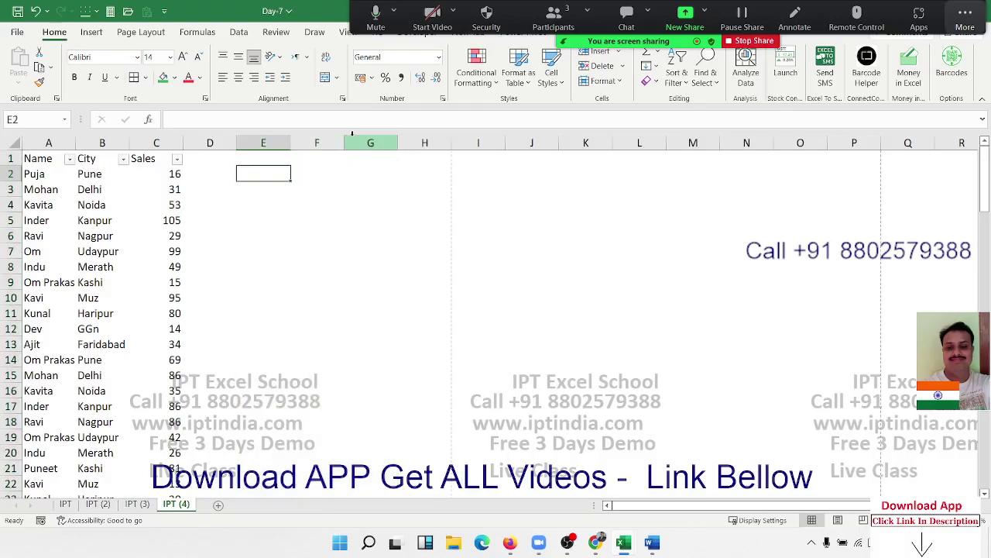
key("Down")
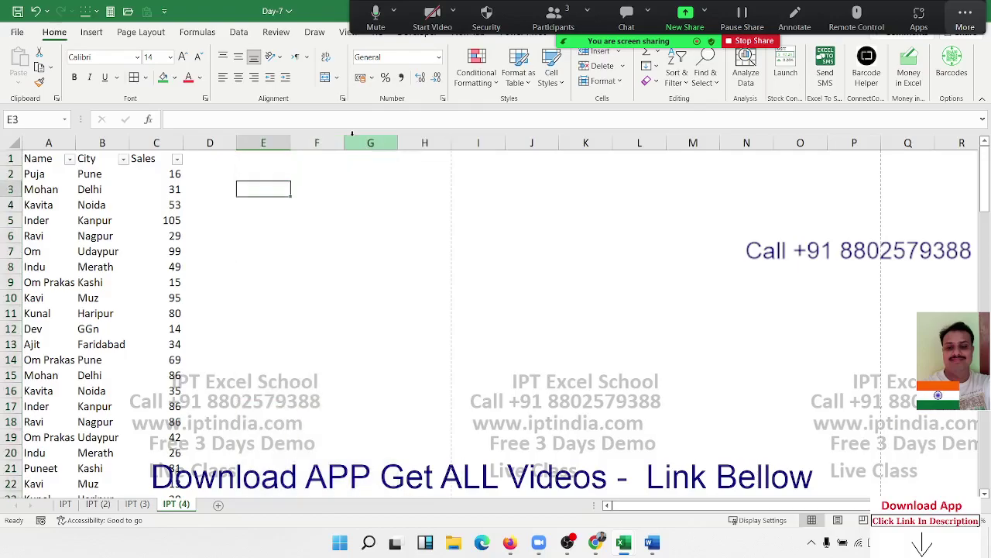
key("shift+F10")
- Type the criteria headers Name, City and Sales in E3:G3
key("a")
key("Escape")
type("Name")
key("Tab")
type("C")
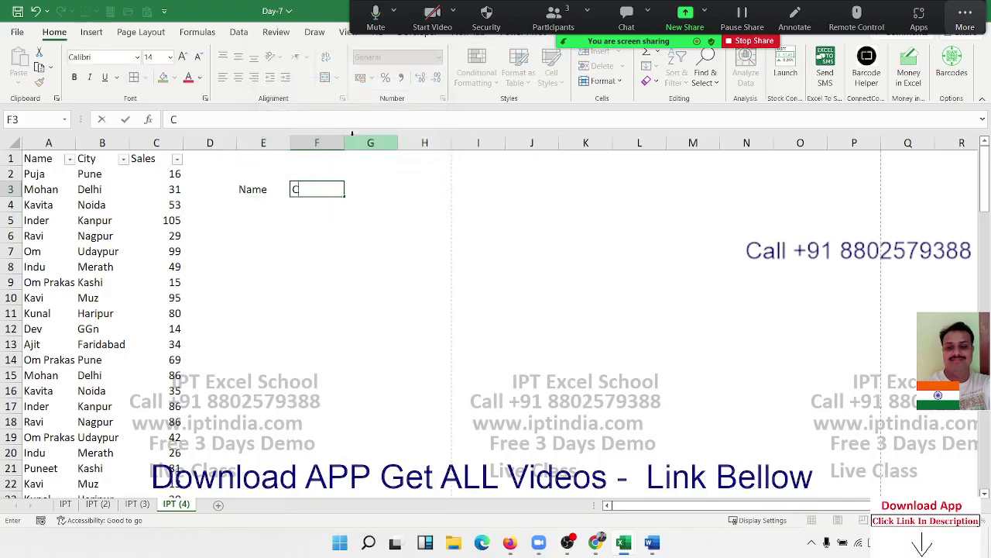
type("ity")
key("Tab")
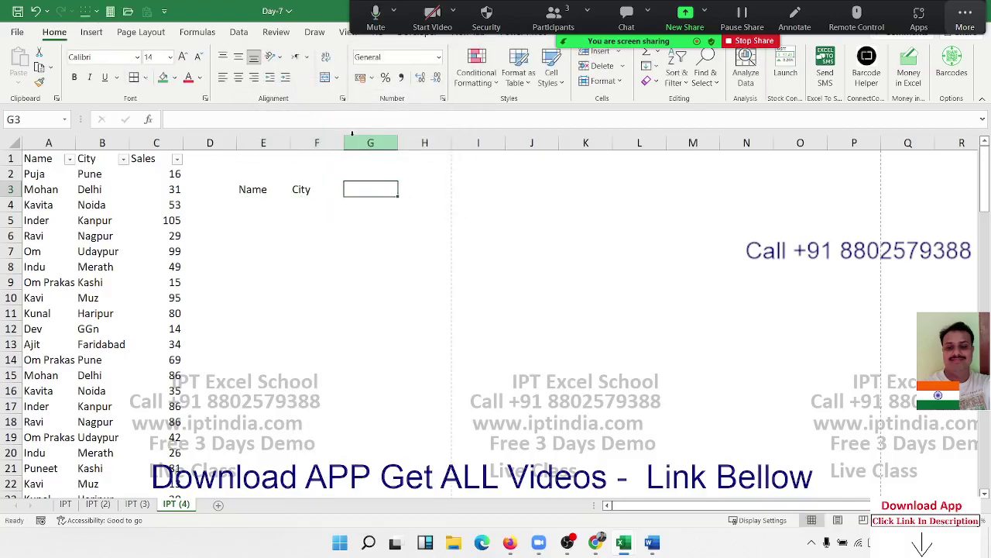
type("Sales")
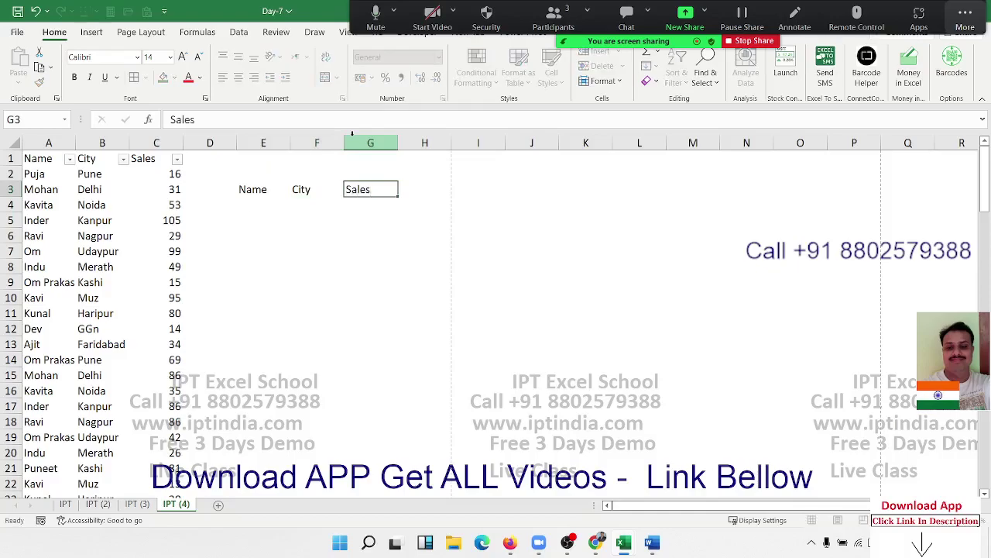
key("Return")
- Add criteria rows for Puja with Sales >50 and Om with Sales <80
type("Puja")
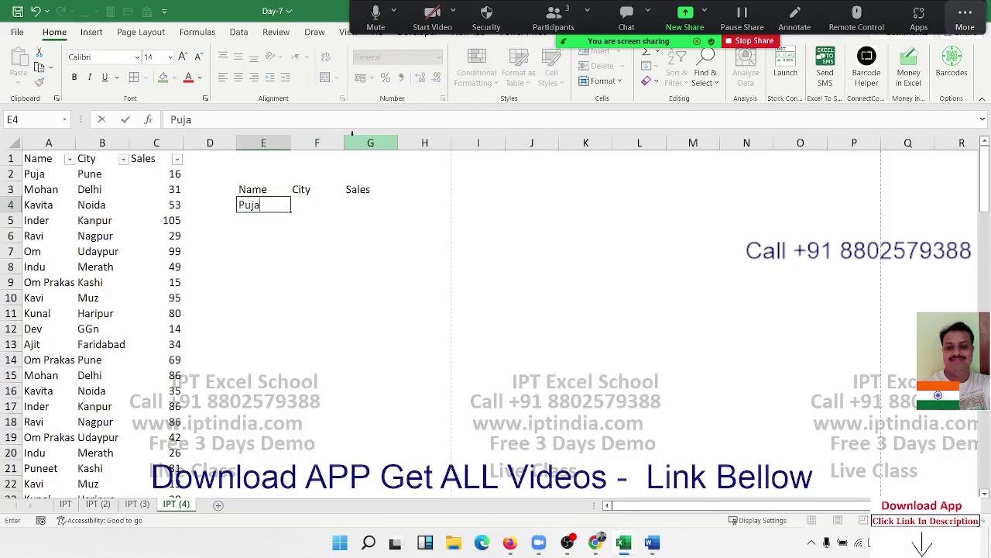
key("Return")
key("Right")
key("Right")
key("Up")
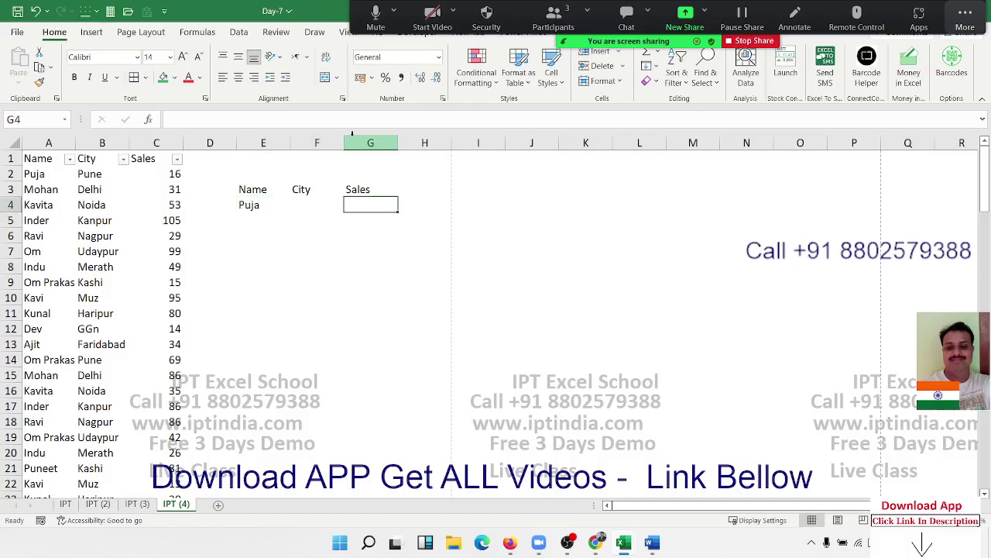
type(">50")
key("Return")
left_click(263, 220)
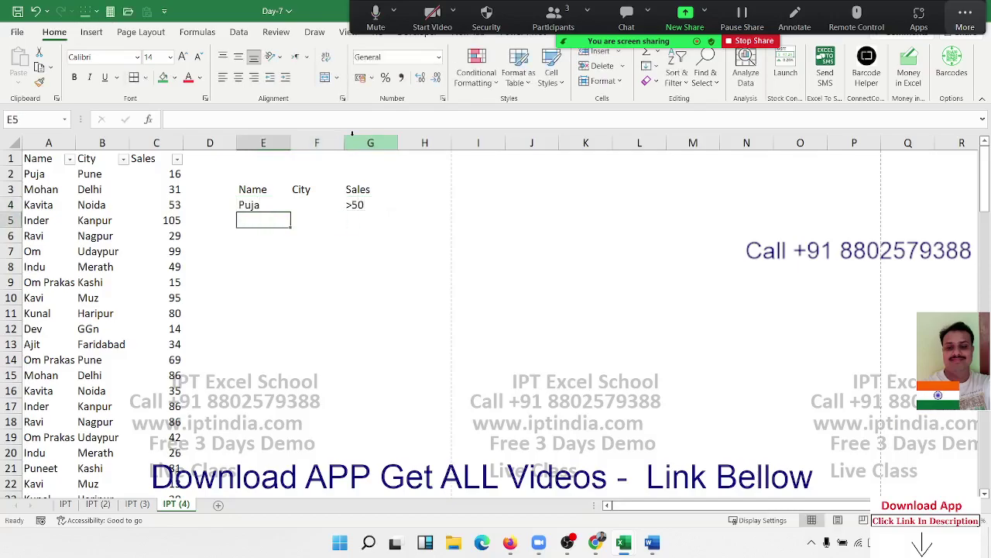
type("Om")
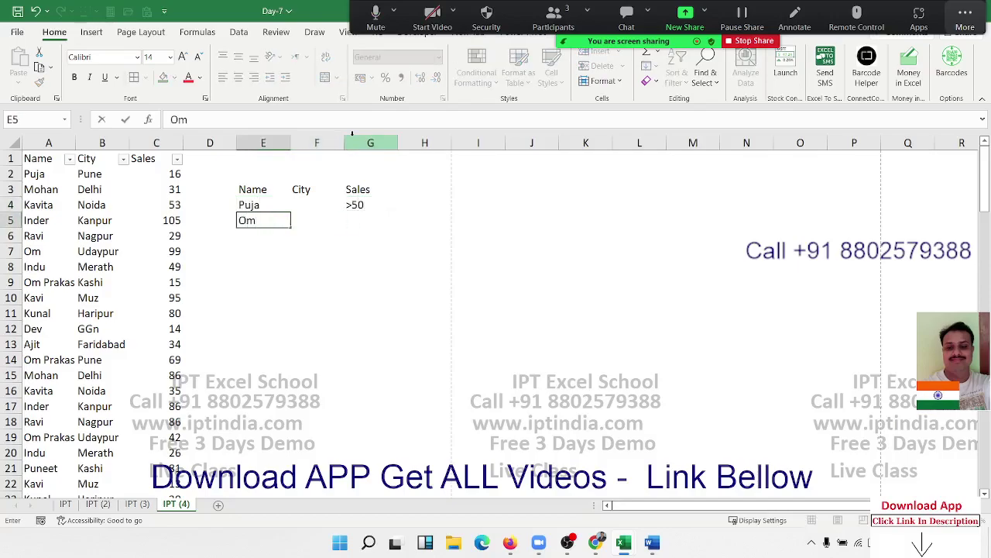
key("Tab")
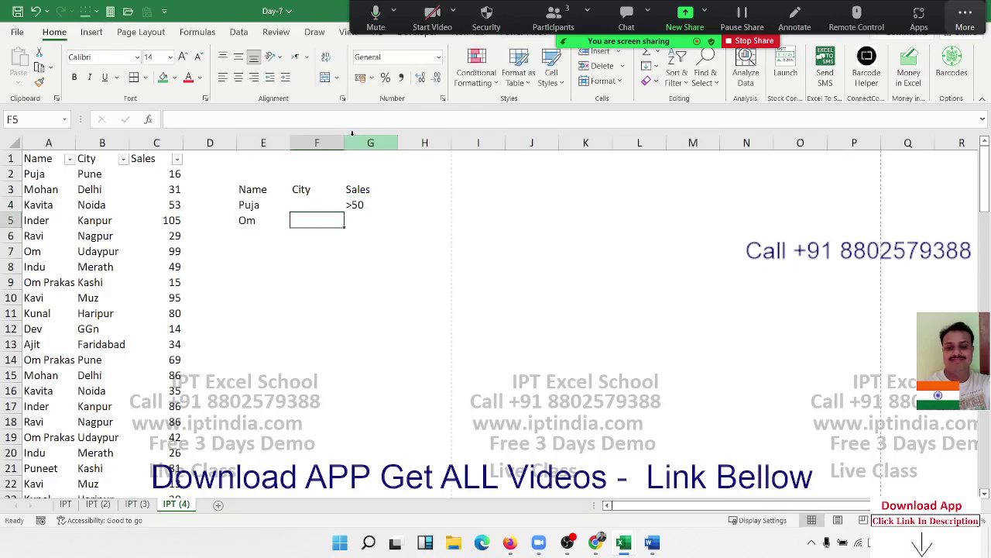
key("Tab")
type("<")
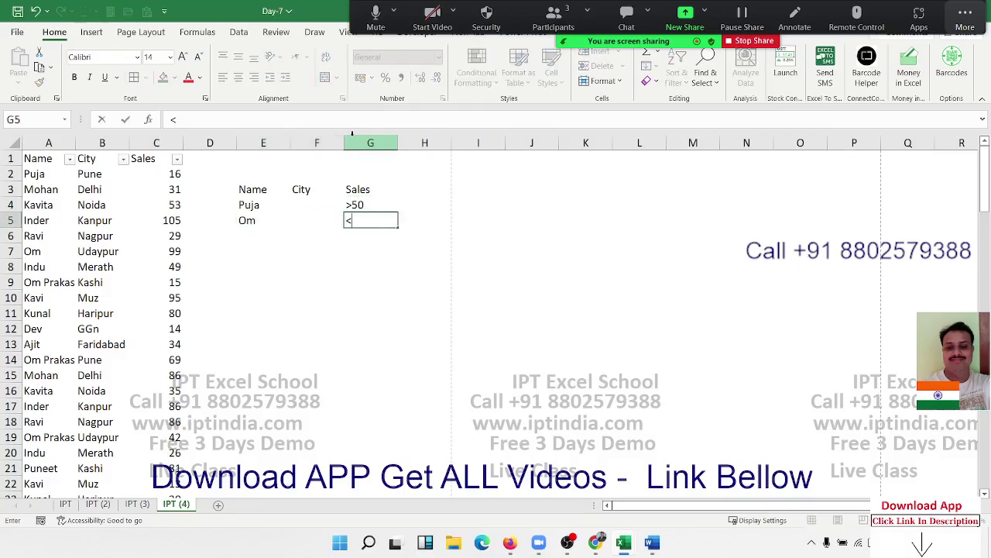
type("80")
left_click(317, 235)
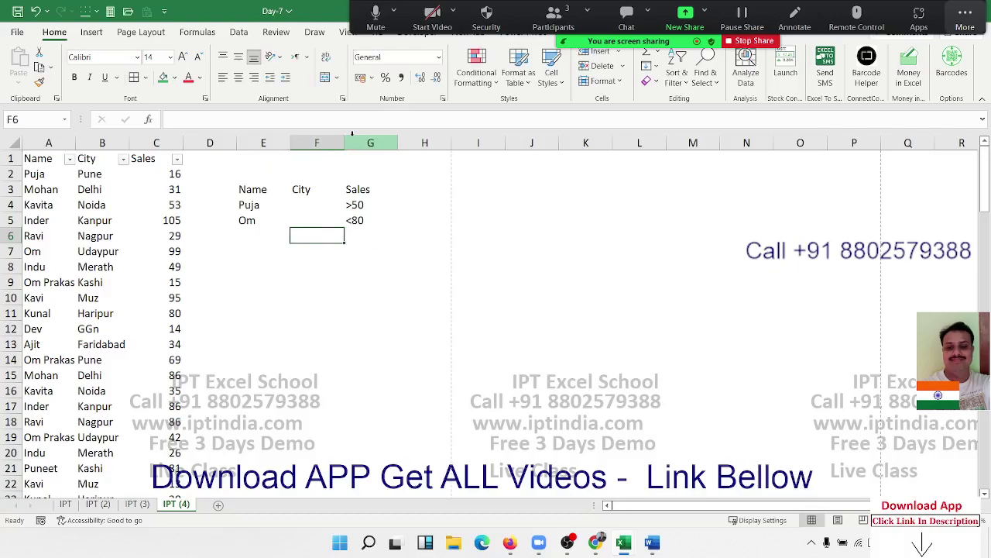
- Add City GGn with Sales <70 and another Sales condition >85
type("GGn")
key("Tab")
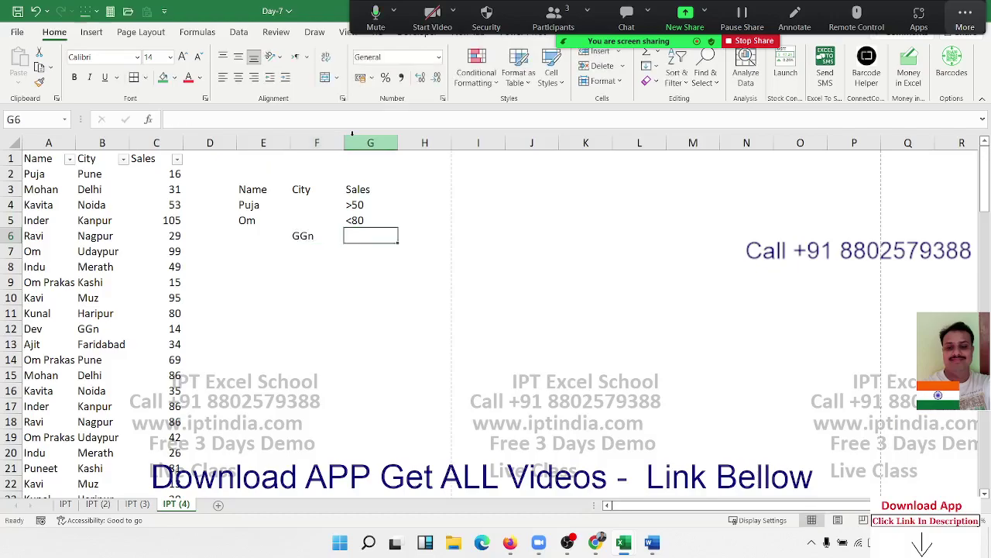
type("<7")
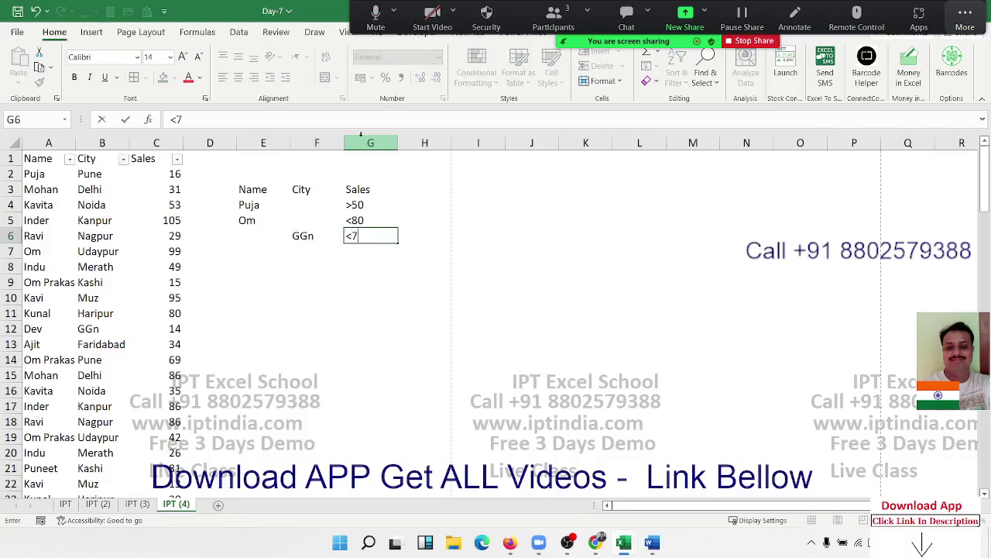
type("0")
key("Return")
key("Right")
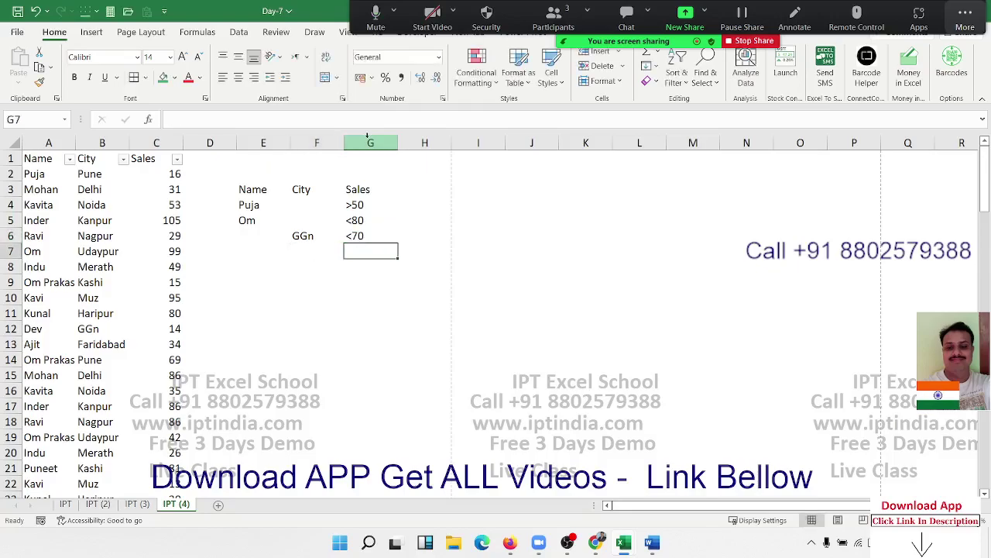
type(">")
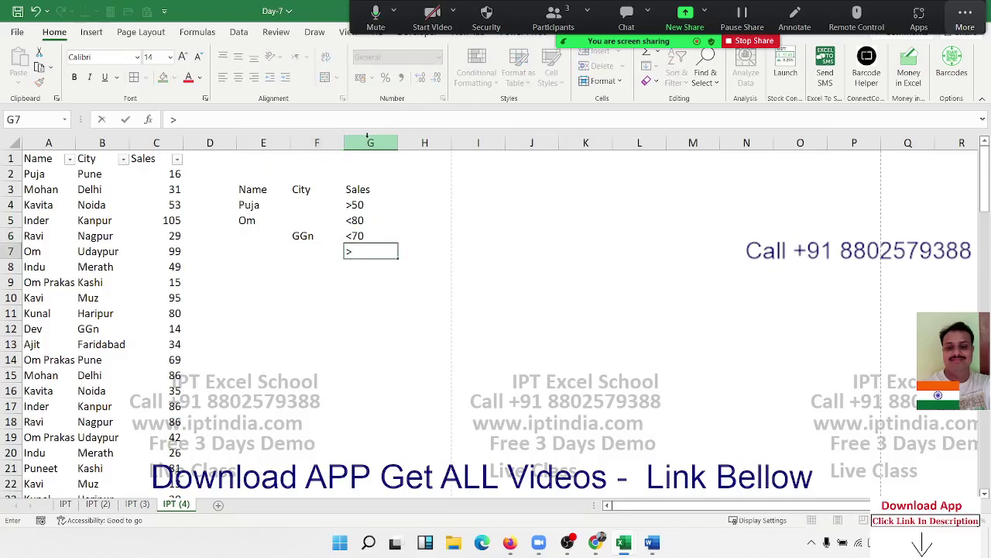
type("85")
key("Return")
key("Up")
key("Left")
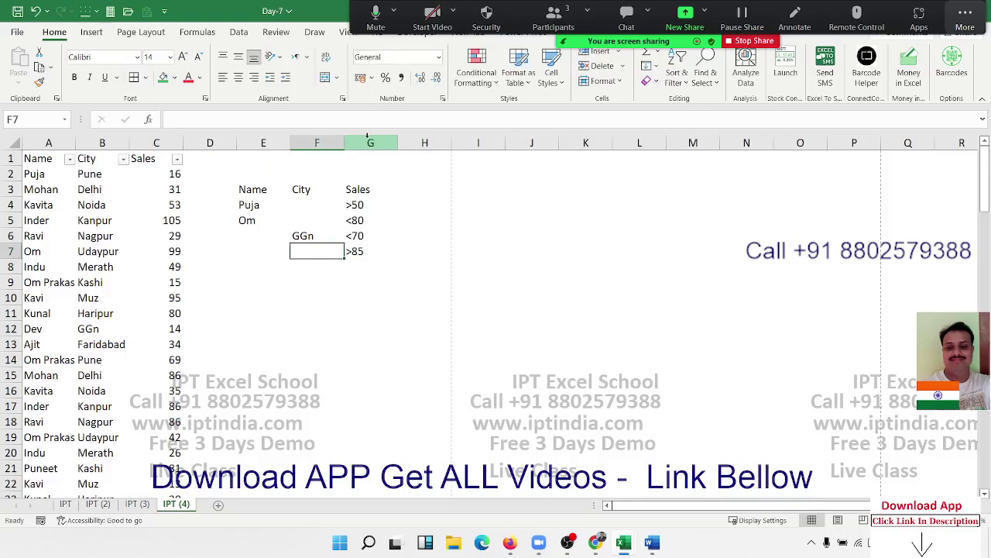
key("Down")
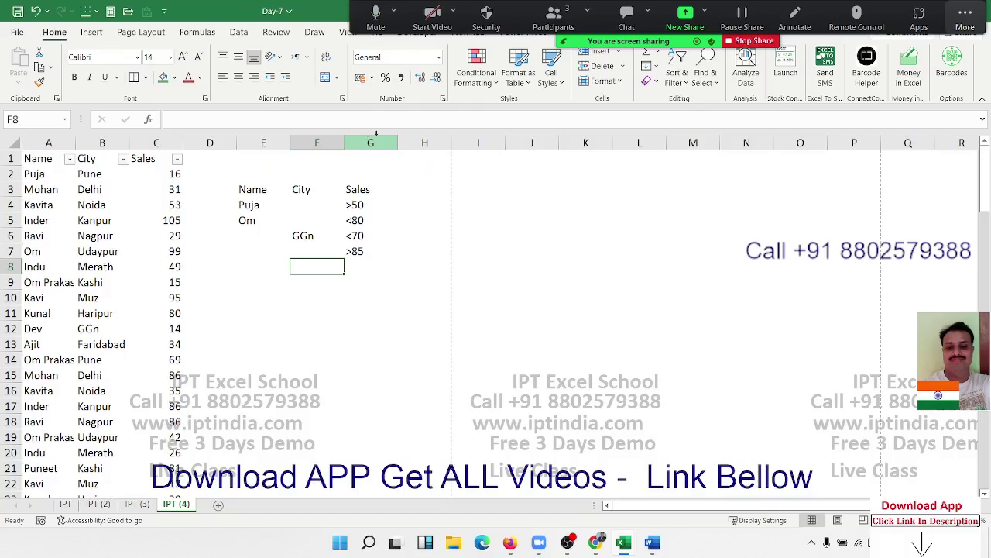
- Review the entered criteria >50, <80, Om, GGn and >85
left_click(389, 204)
left_click(389, 220)
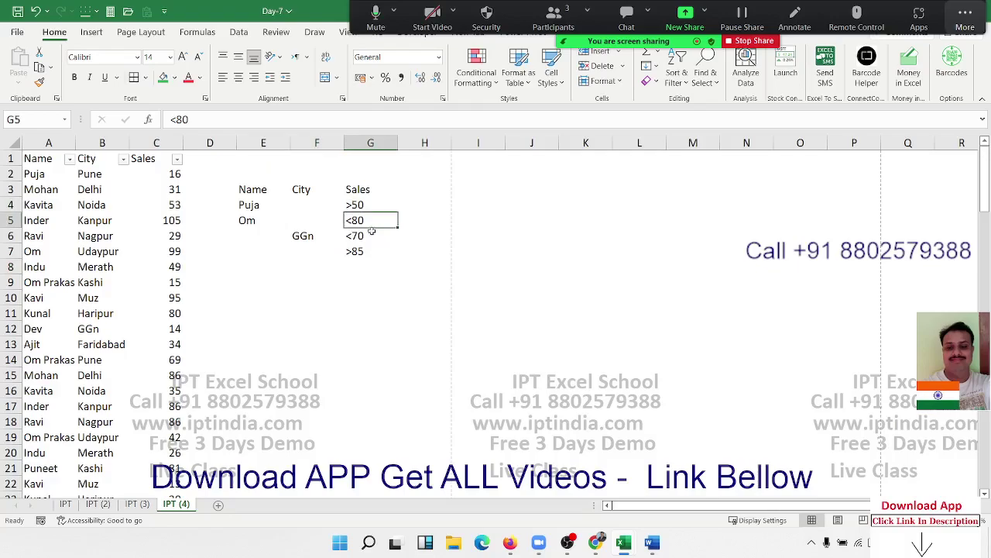
left_click(262, 222)
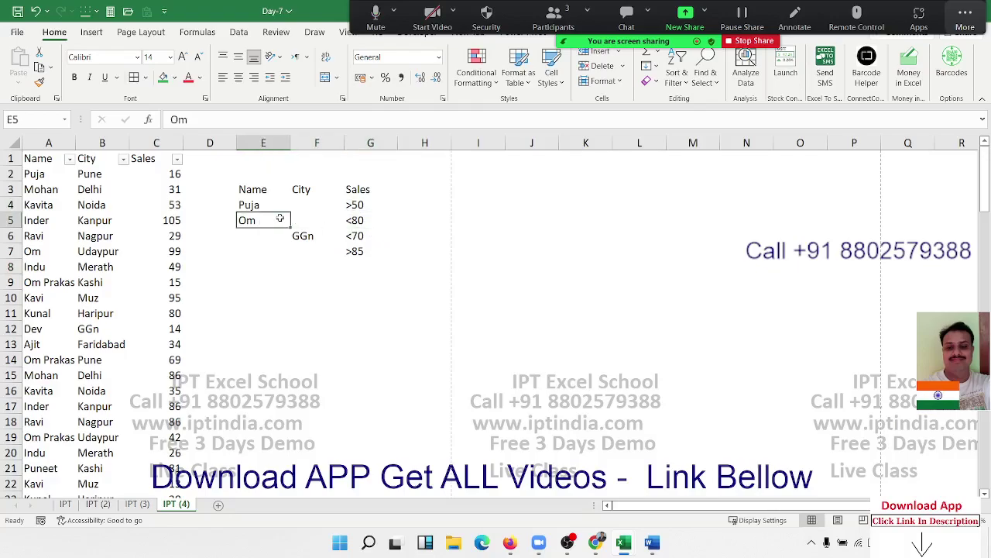
left_click(295, 235)
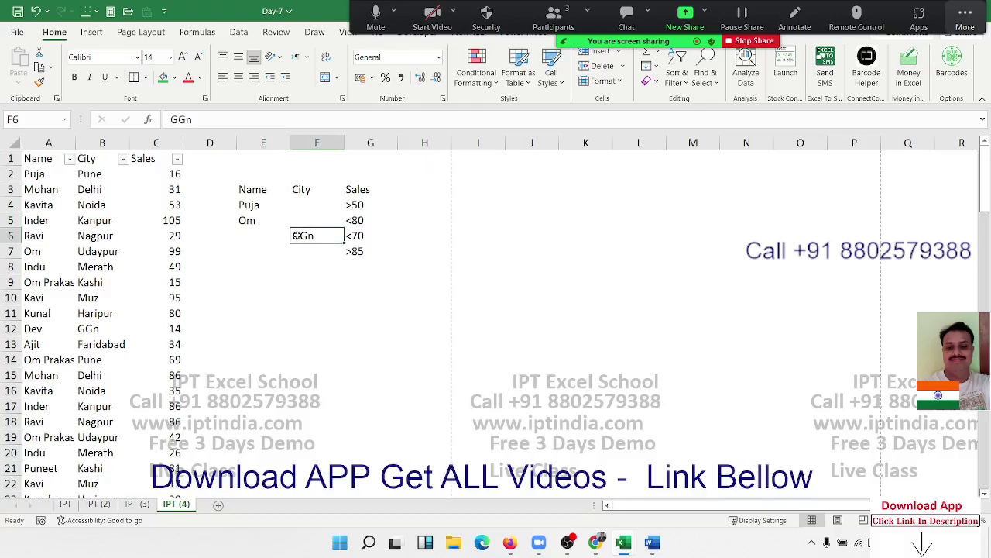
left_click(350, 253)
- Enter the name Ajit in E8, then select E10 for the Total label
left_click(252, 262)
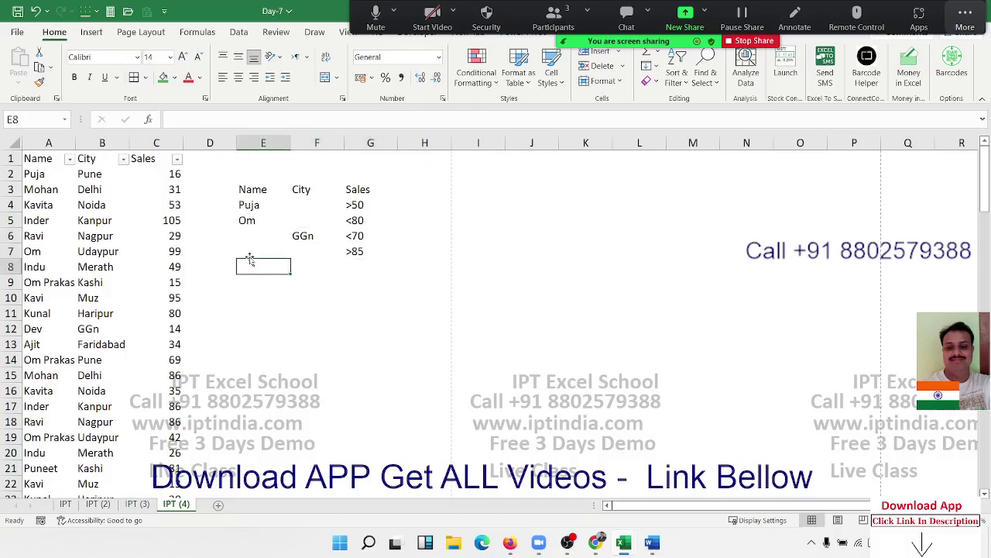
type("A")
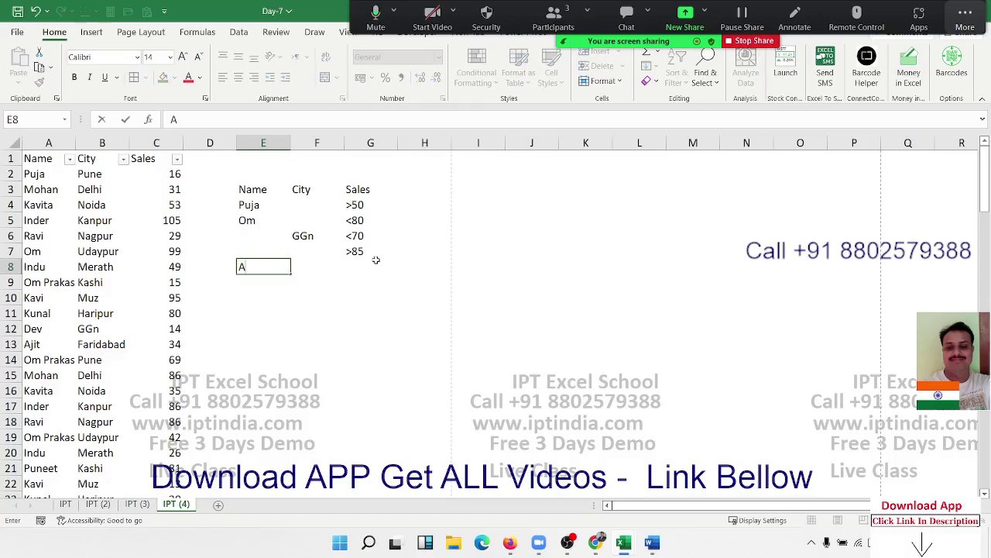
type("jit")
key("Return")
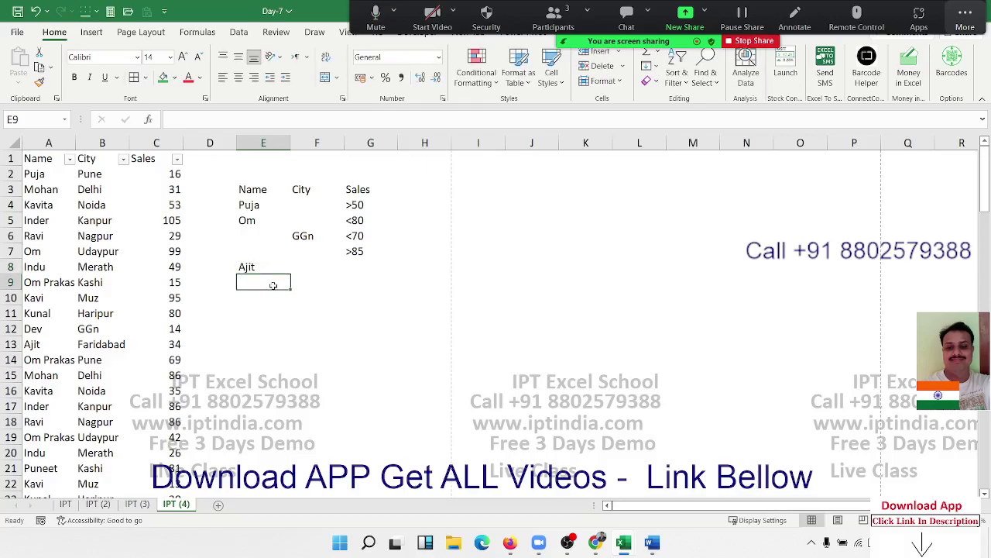
left_click(242, 302)
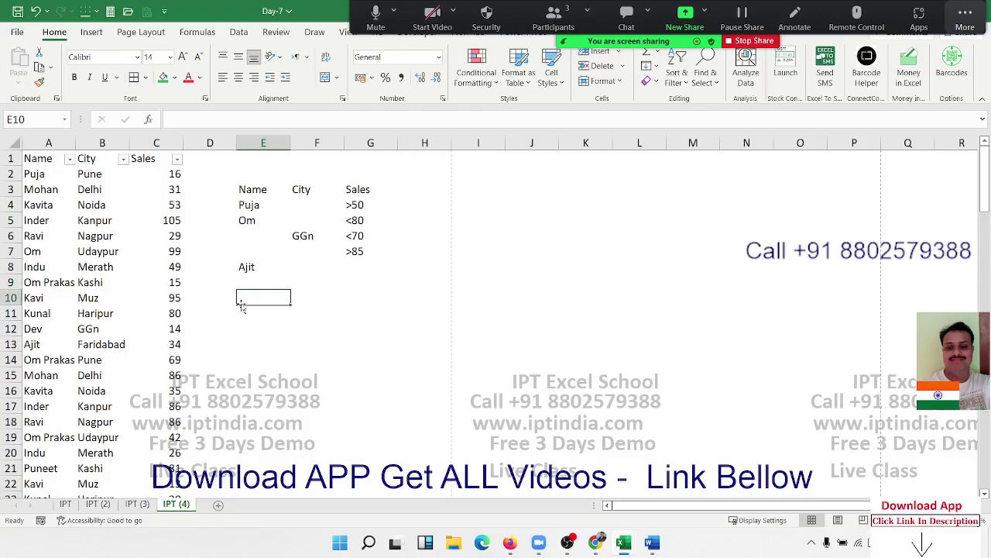
- Label the row 'Total' and start a DSUM in F10 over the database A1:C114
type("Total")
key("Tab")
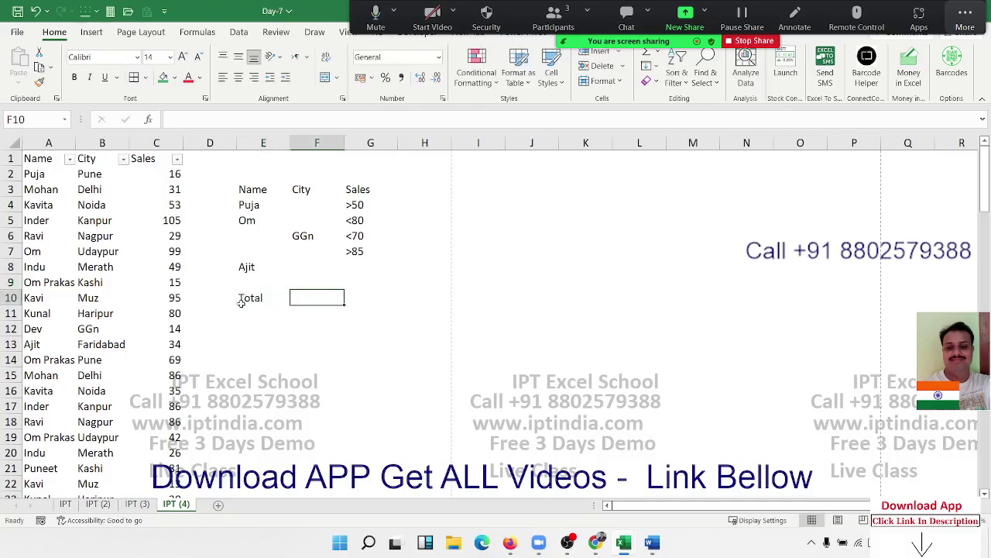
type("=")
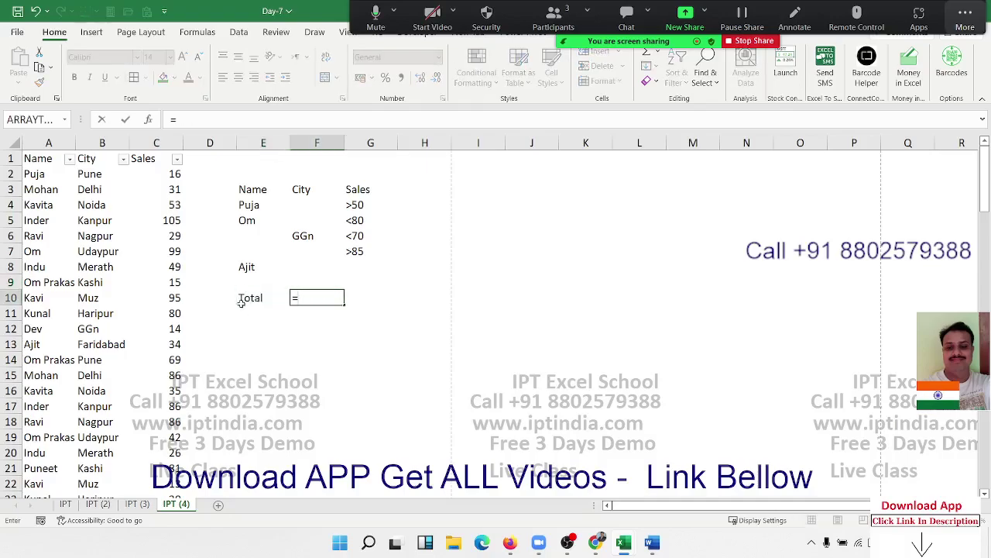
type("dsu")
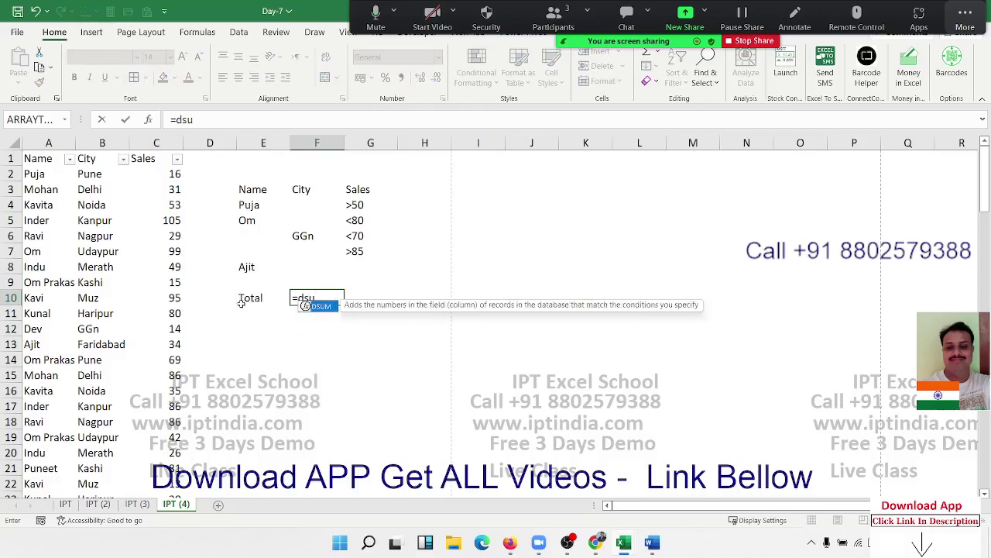
key("Tab")
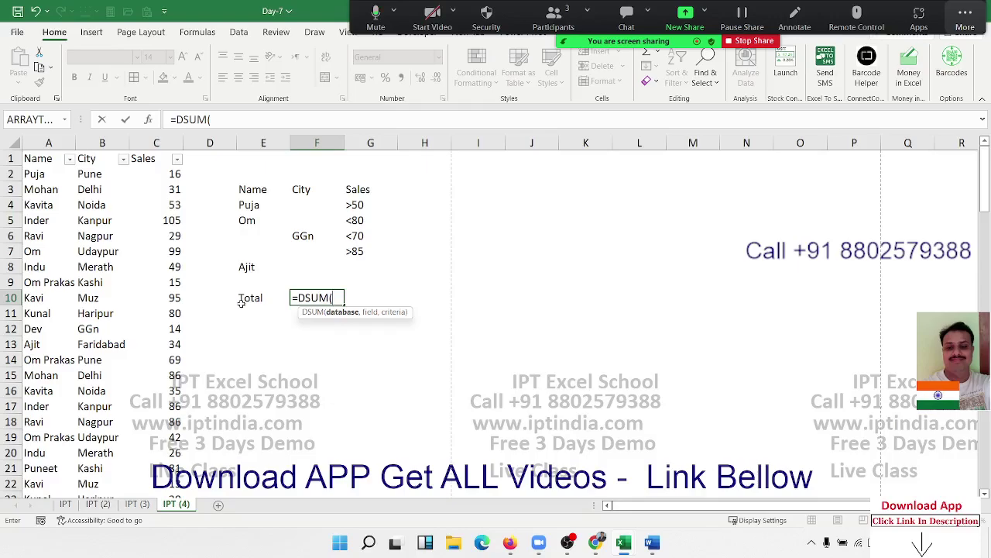
key("Left")
key("Left")
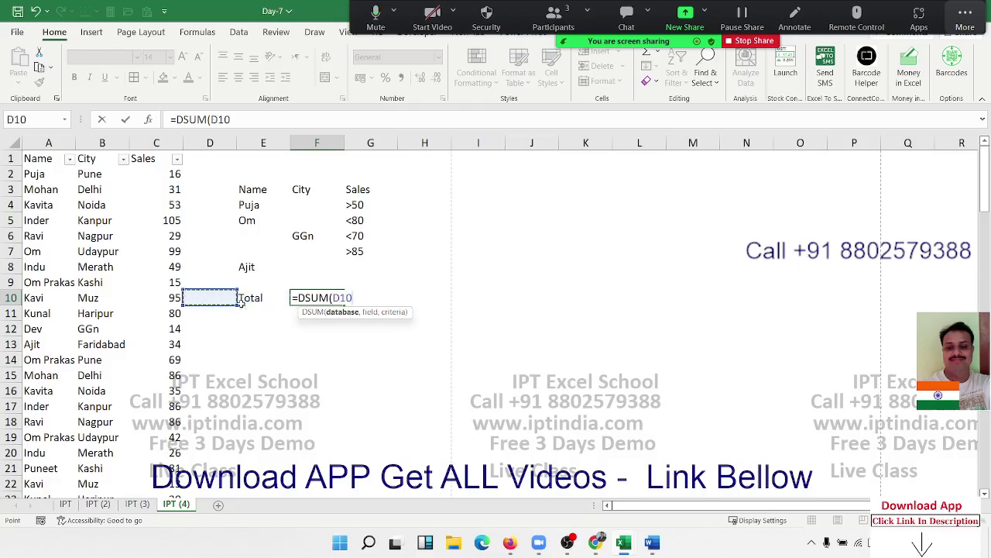
key("Left")
key("Left")
key("Left")
key("ctrl+Up")
key("ctrl+shift+Right")
key("ctrl+shift+Down")
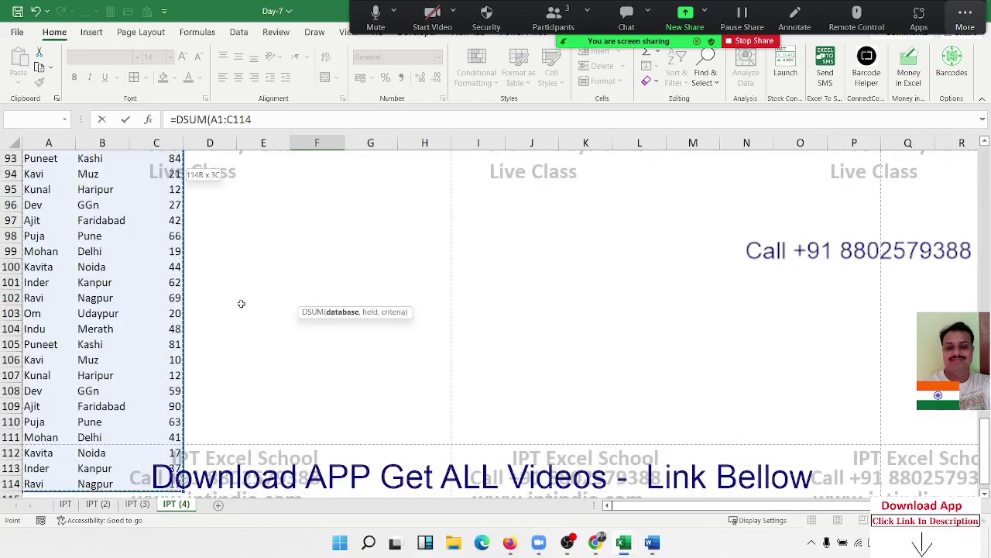
- Complete the DSUM with field C1 and criteria E3:G8, giving 2622
type(",")
key("Up")
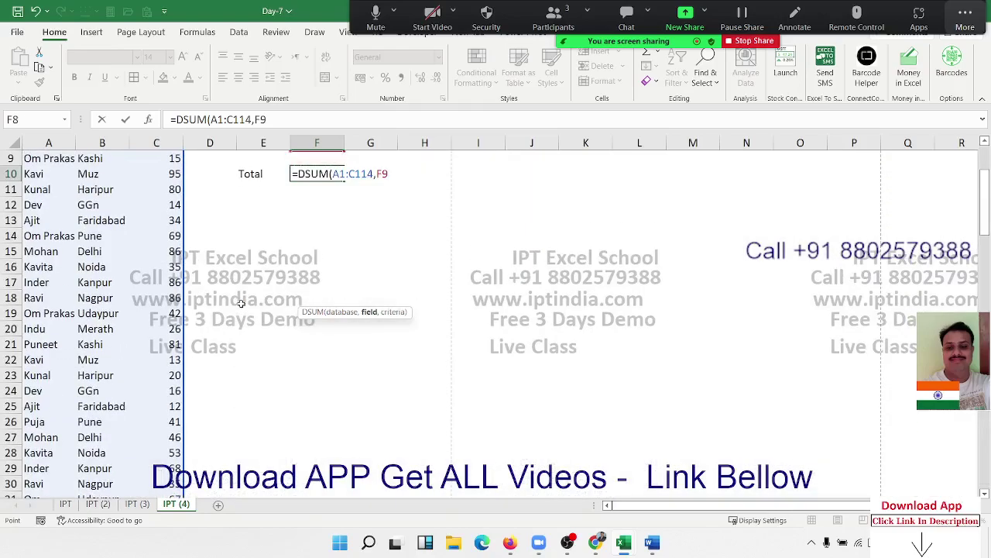
key("Up")
key("Up")
key("Up")
key("Up")
key("Up")
key("Left")
key("Left")
key("Left")
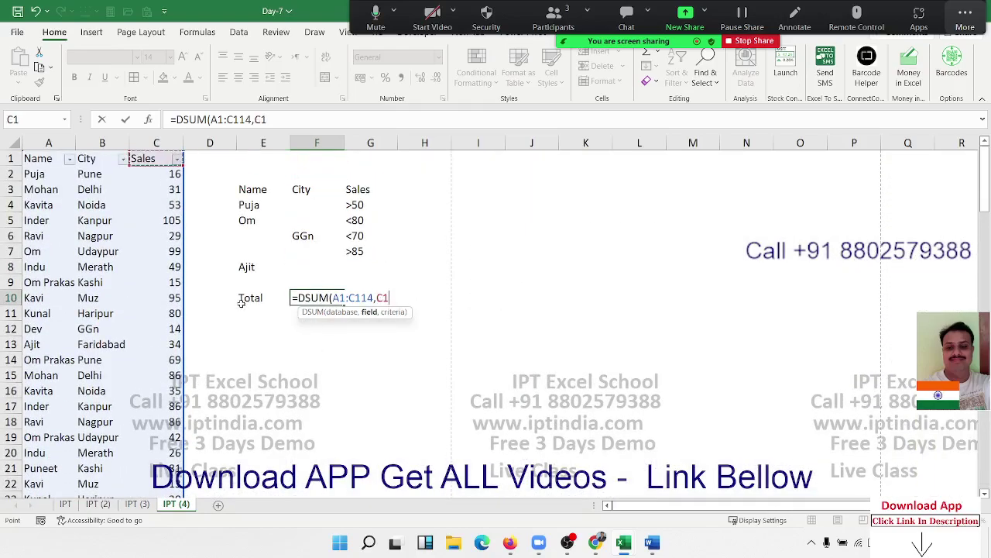
type(",")
key("Up")
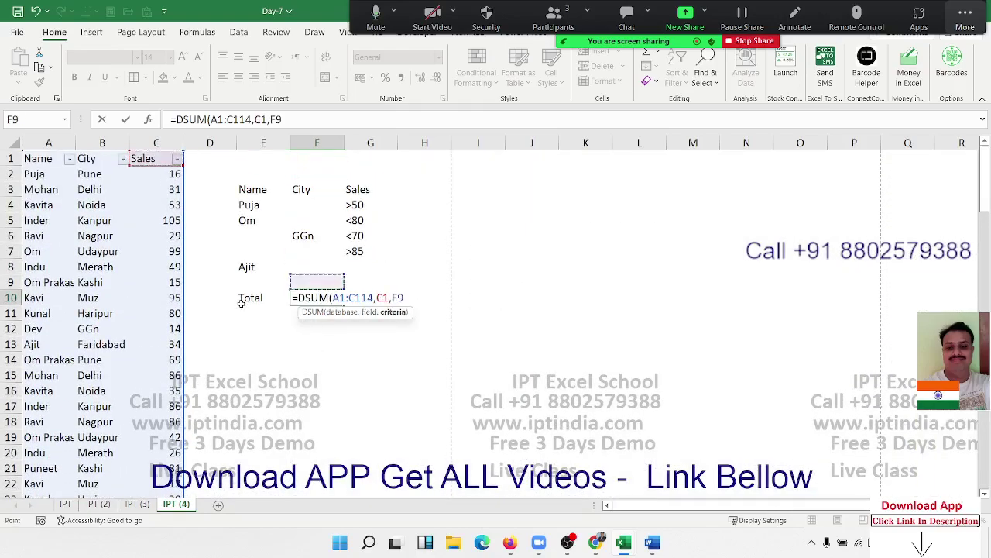
key("Up")
key("Up")
key("Up")
key("Up")
key("Up")
key("Up")
key("Left")
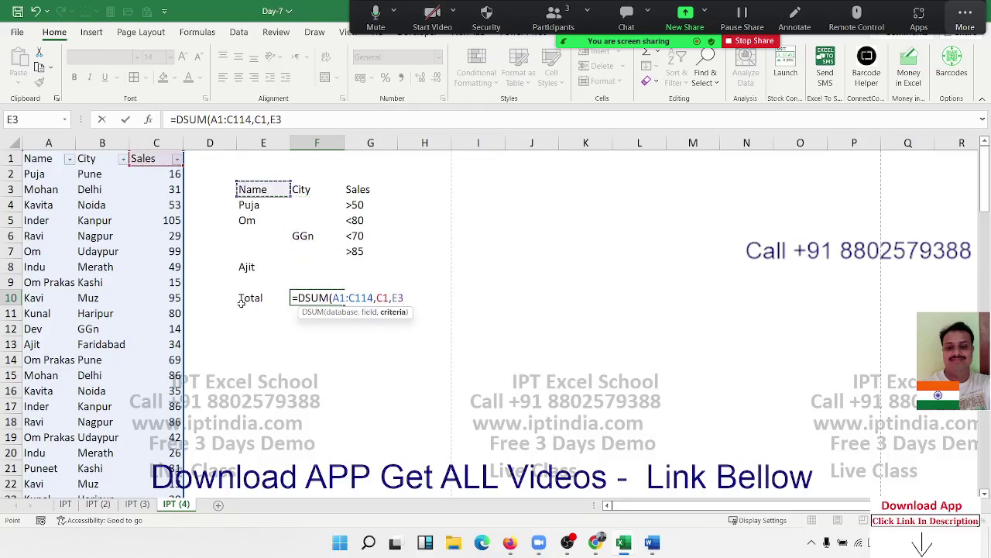
key("shift+Right")
key("shift+Right")
key("shift+Down")
key("shift+Down")
key("shift+Down")
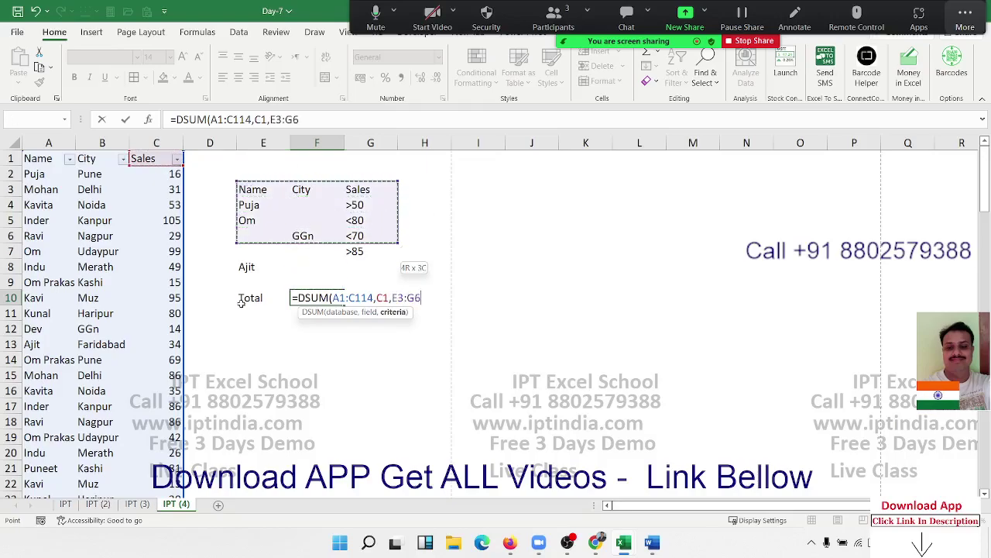
key("shift+Down")
key("shift+Down")
key("Return")
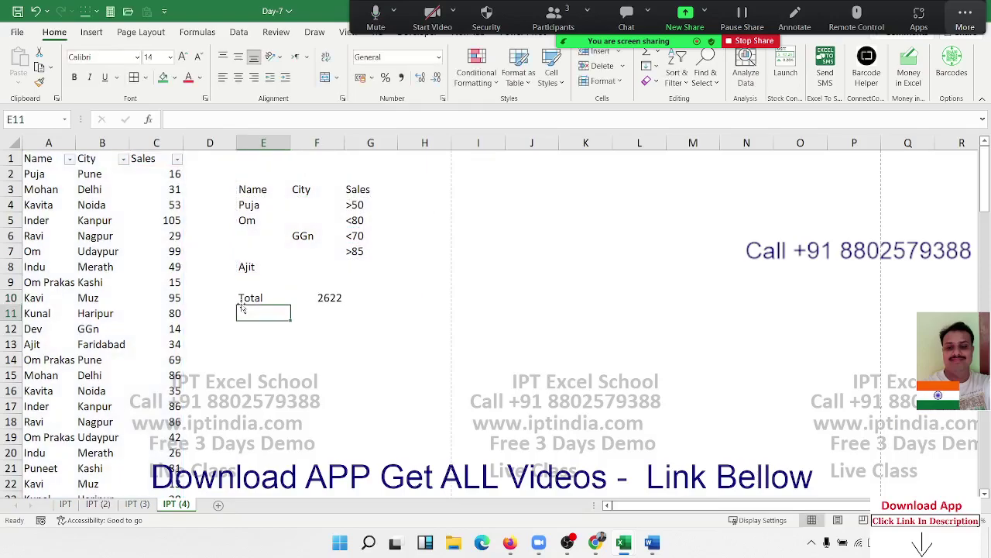
- Review the criteria rows (Puja >50, Om <80, GGn <70, >85, Ajit), then move to G10
key("Up")
key("Right")
key("Up")
key("Up")
key("Up")
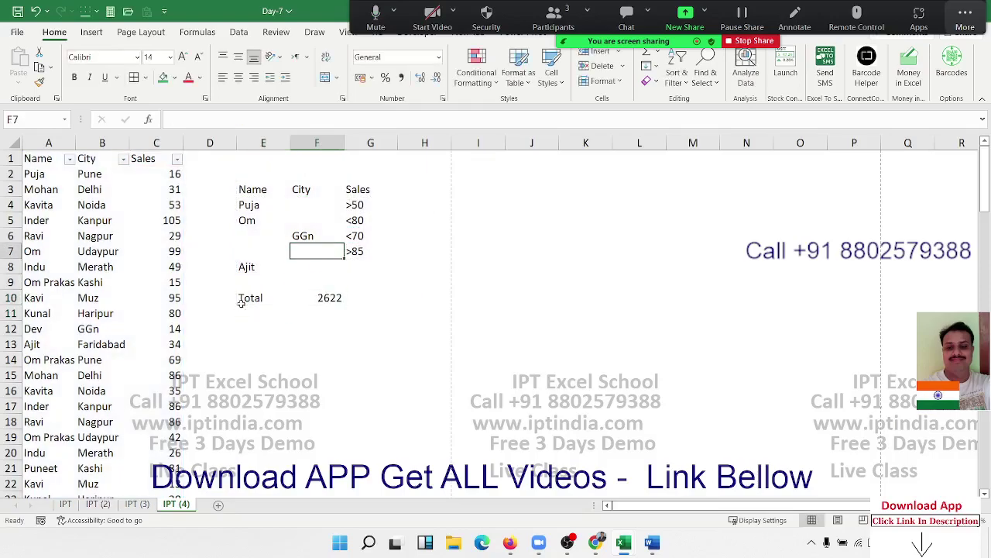
key("Up")
key("Up")
key("Right")
key("Up")
key("shift+Left")
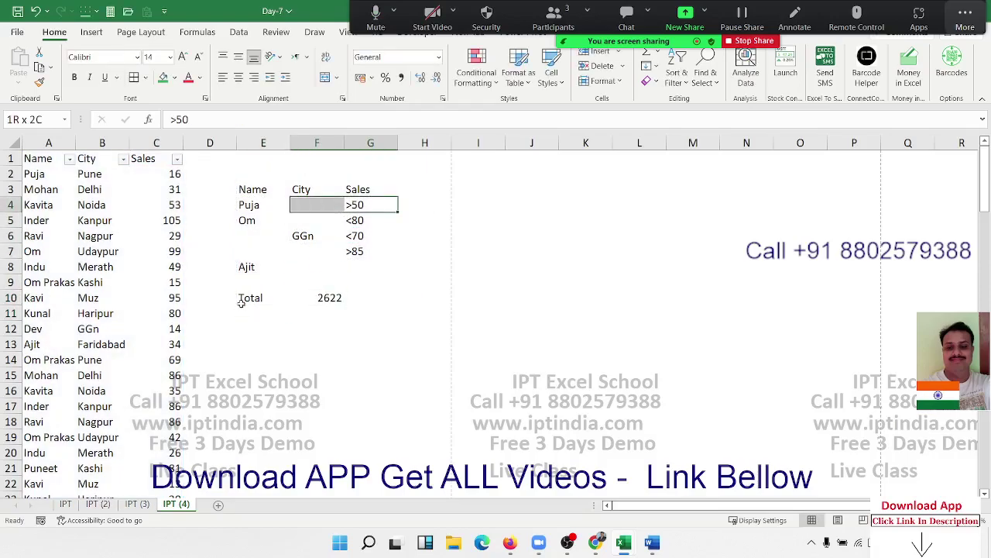
key("Down")
key("shift+Left")
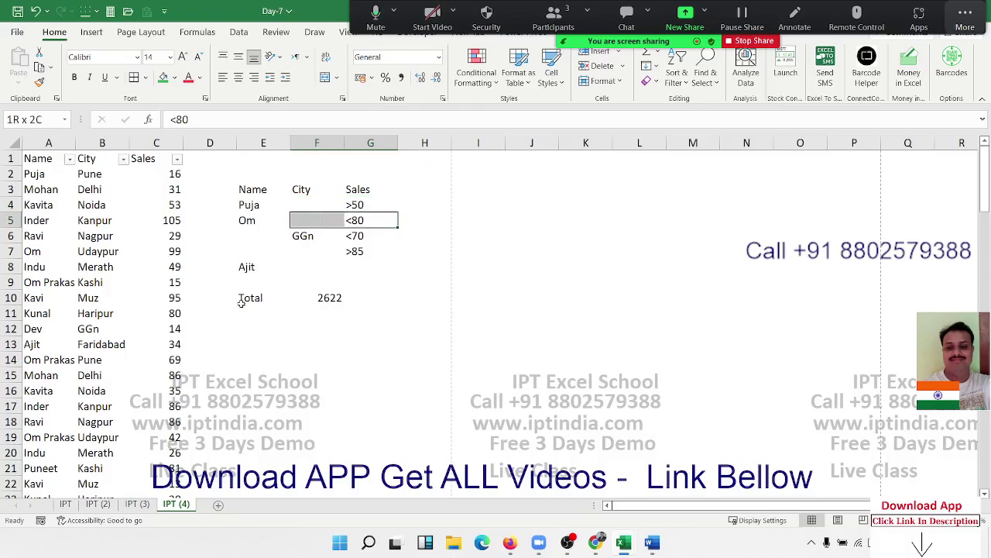
key("Down")
key("shift+Left")
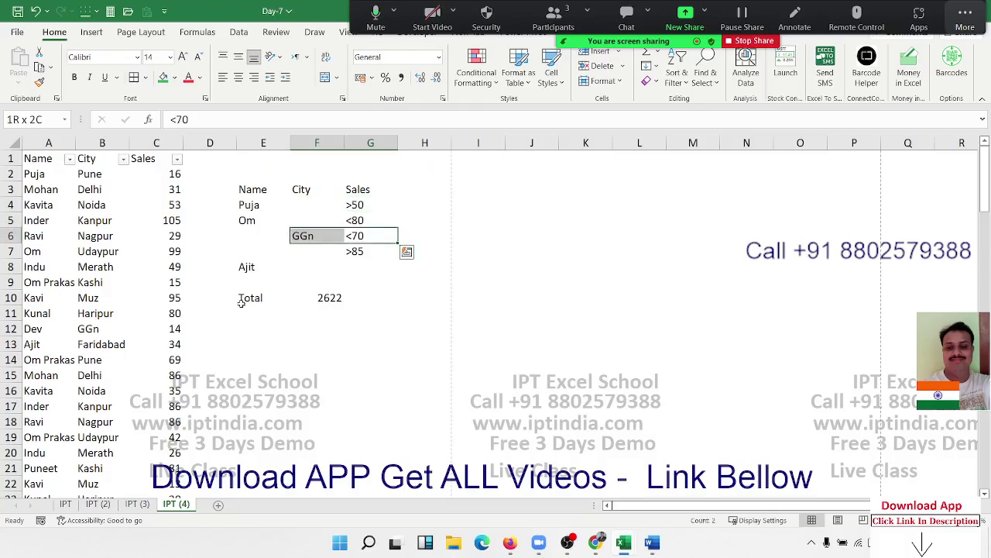
key("Down")
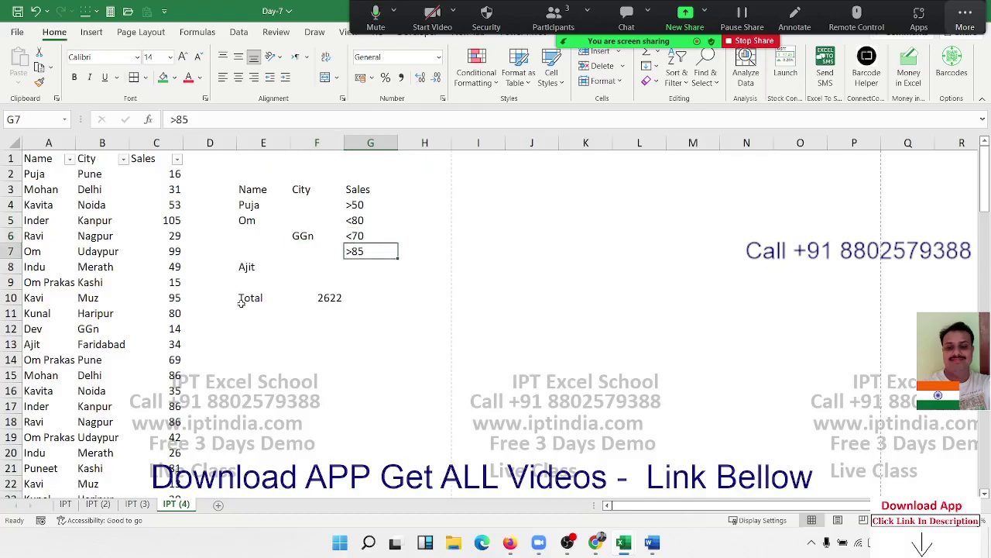
key("shift+Left")
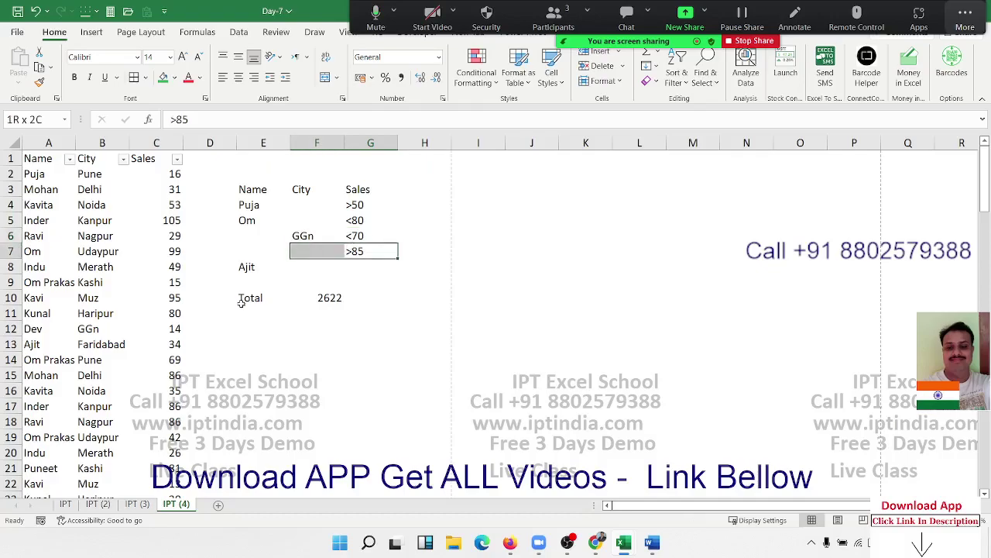
key("Down")
key("shift+Left")
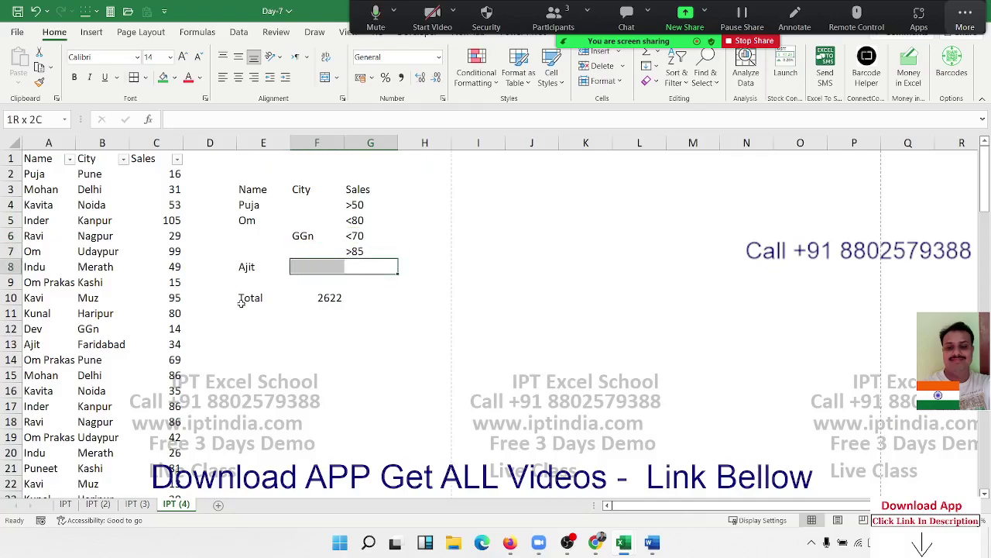
key("Down")
key("Down")
key("Left")
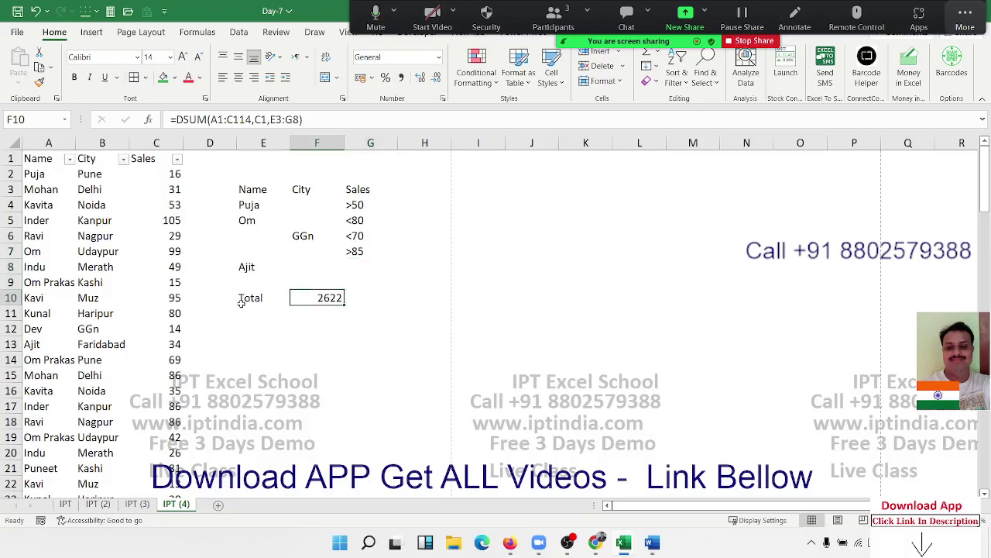
key("Right")
- Start a DCOUNT in G10 over the database A1:C114
type("=")
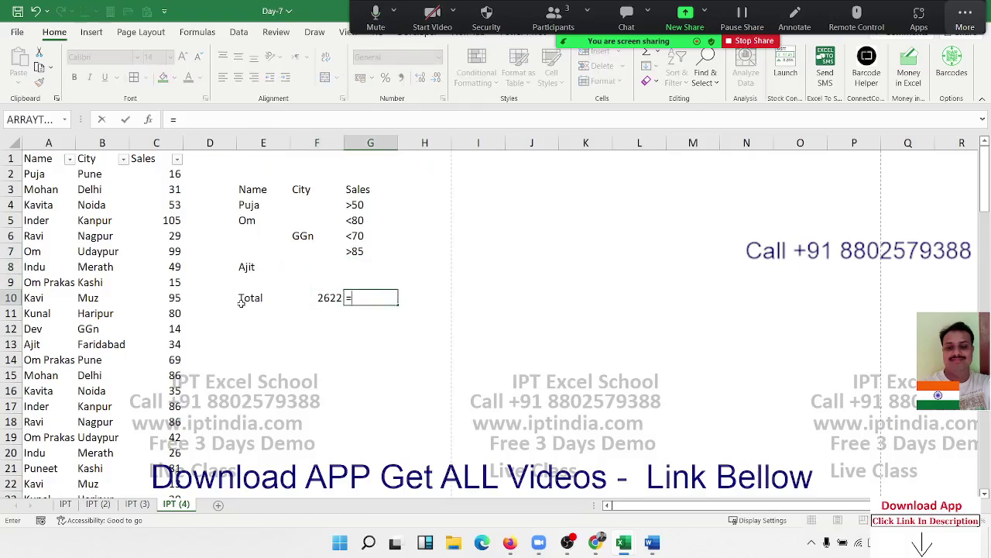
type("dcou")
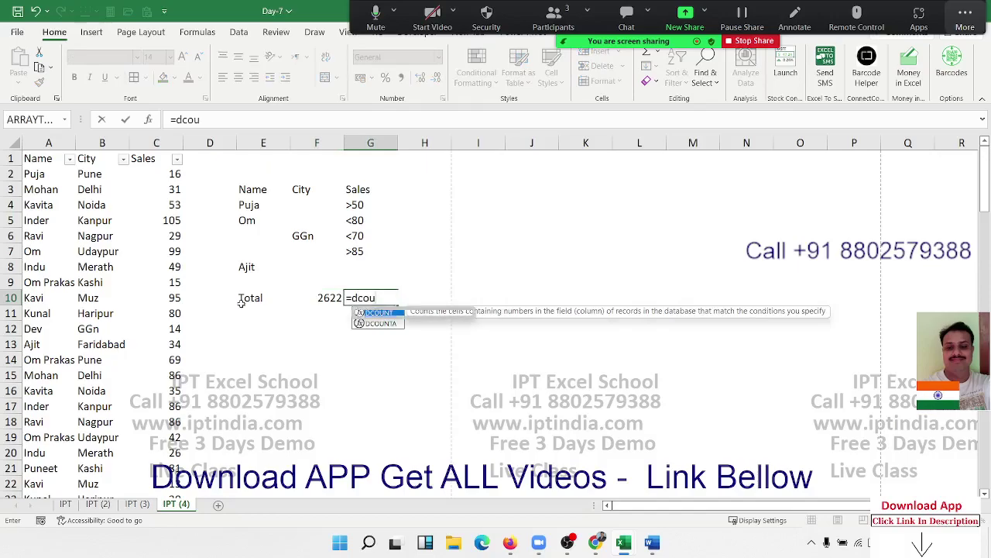
key("Tab")
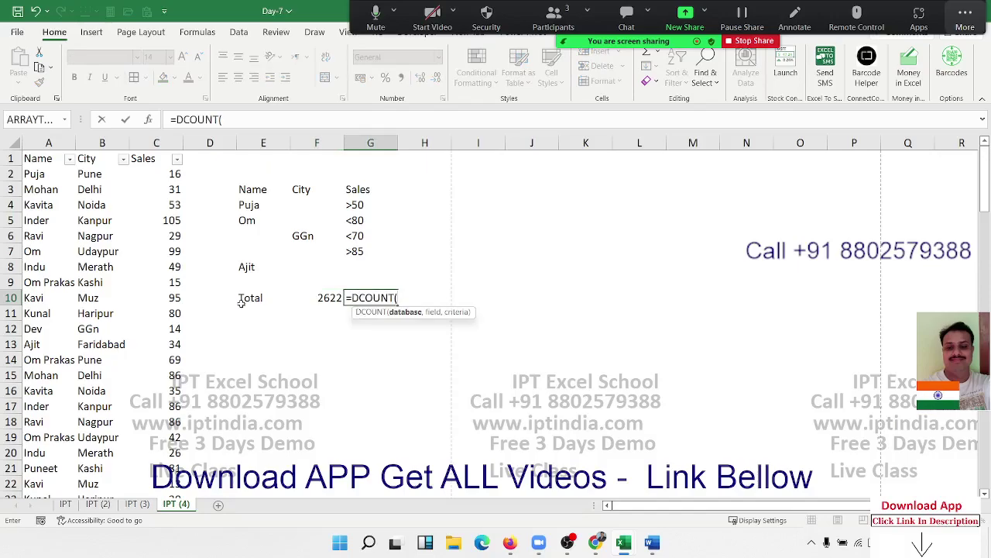
key("Left")
key("Left")
key("Left")
key("Left")
key("Left")
key("Up")
key("Up")
key("Up")
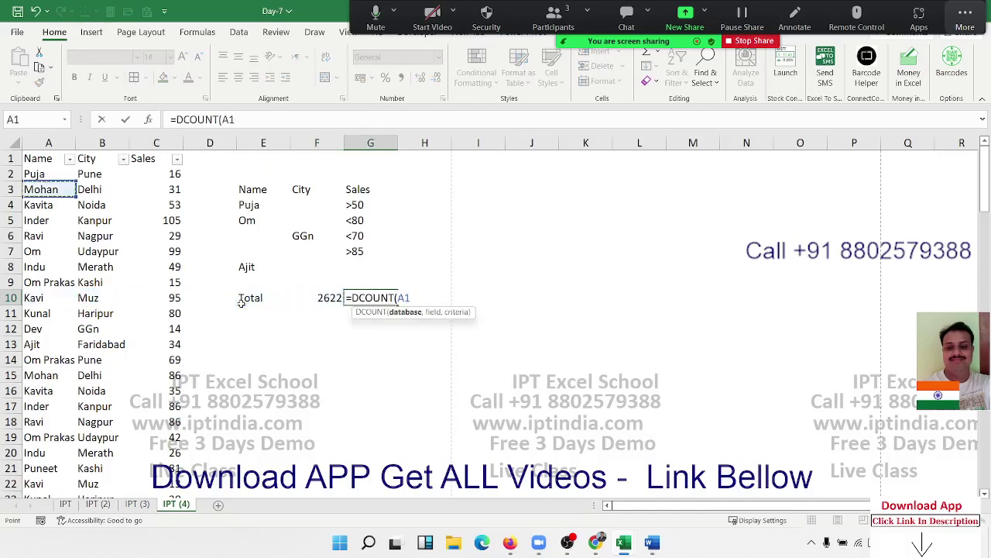
key("Up")
key("Up")
key("shift+Right")
key("shift+Right")
key("ctrl+shift+Down")
- Complete the DCOUNT with field C1 and criteria E3:G8, counting 44 matching rows
type(",")
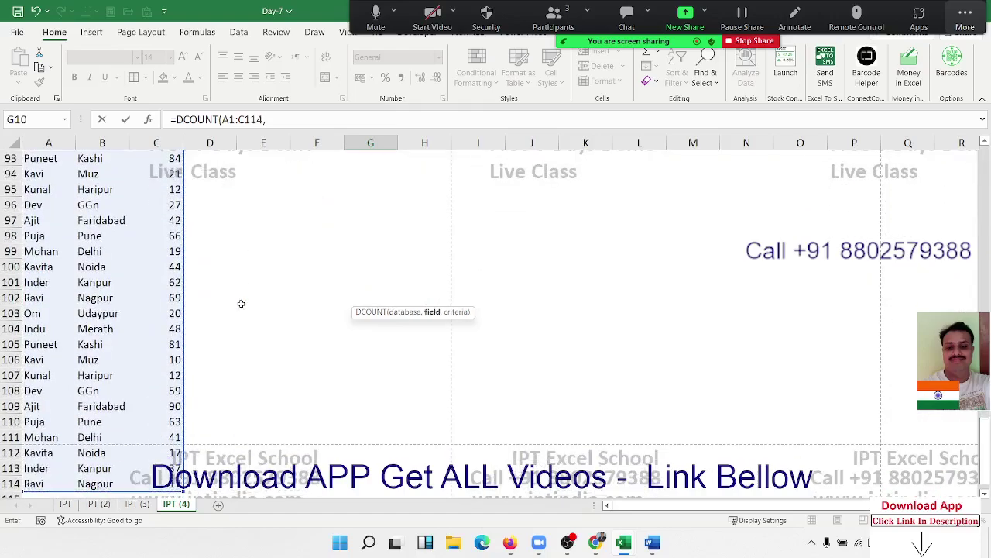
key("Up")
key("Up")
key("Up")
key("Up")
key("Up")
key("Up")
key("Up")
key("Left")
key("Left")
key("Left")
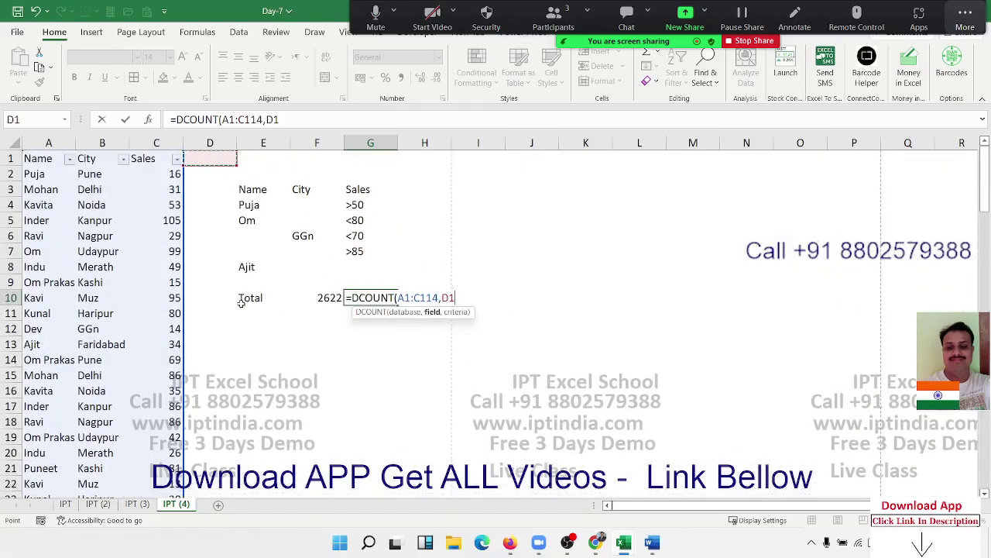
key("Left")
key("Left")
key("Right")
type(",")
key("Up")
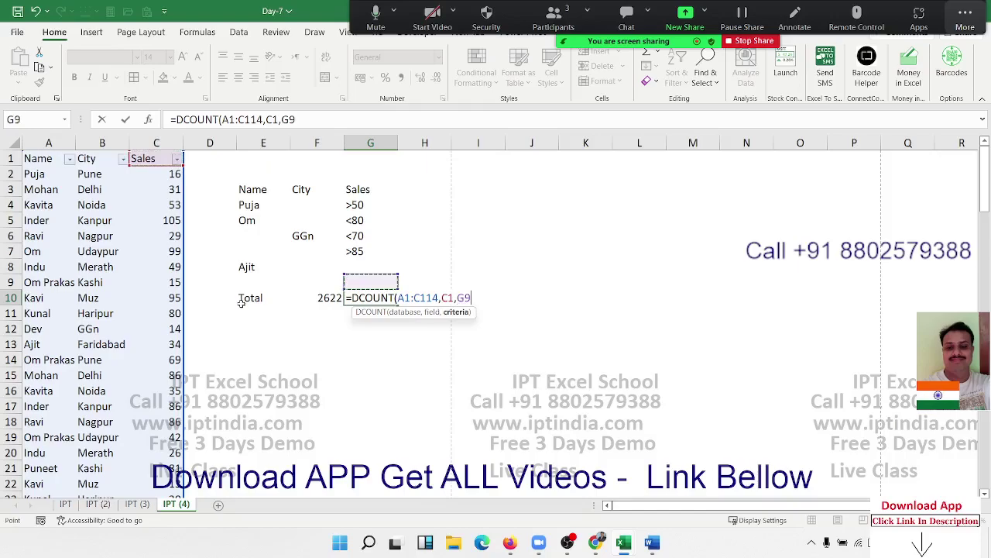
key("Up")
key("Up")
key("Up")
key("Up")
key("Up")
key("Up")
key("shift+Left")
key("shift+Left")
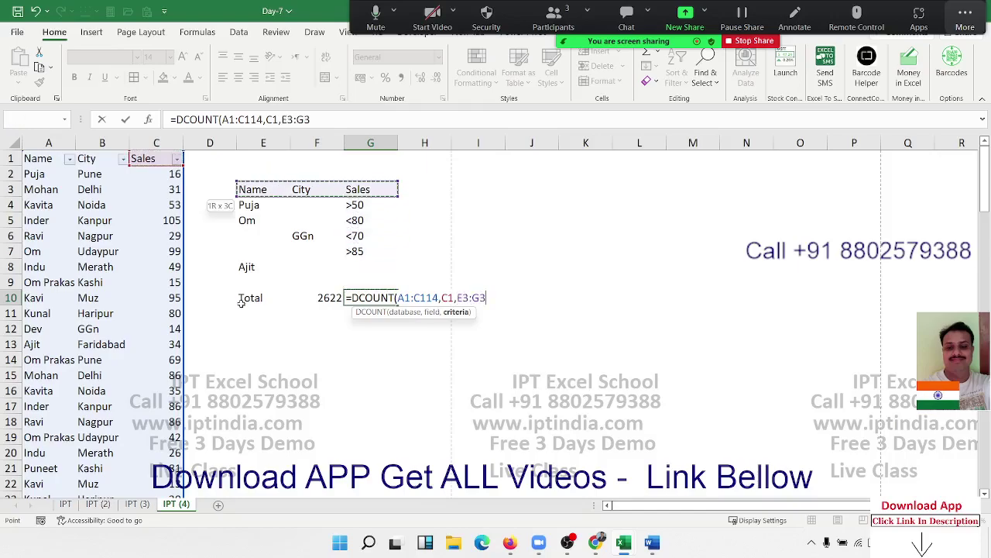
key("shift+Down")
key("shift+Down")
key("shift+Down")
key("shift+Down")
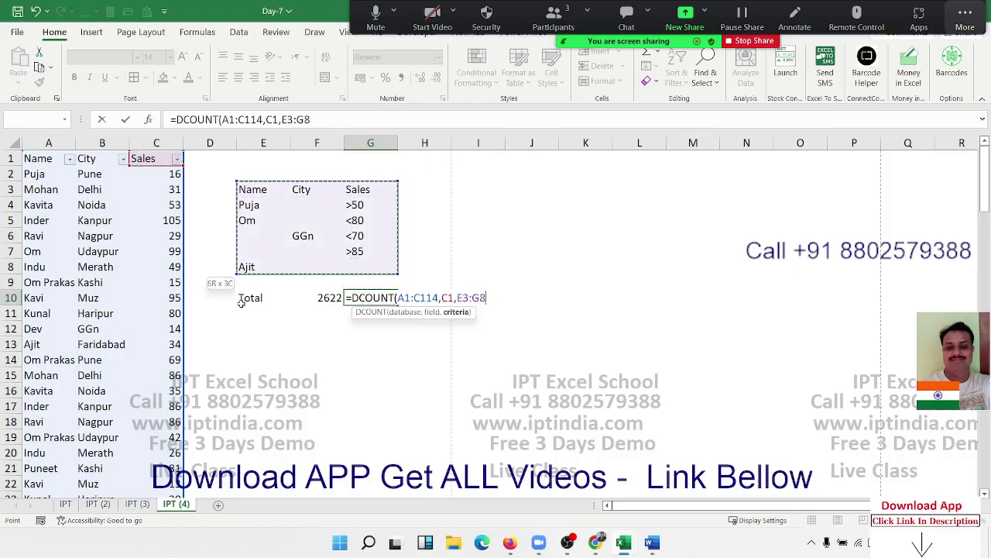
key("Return")
key("Up")
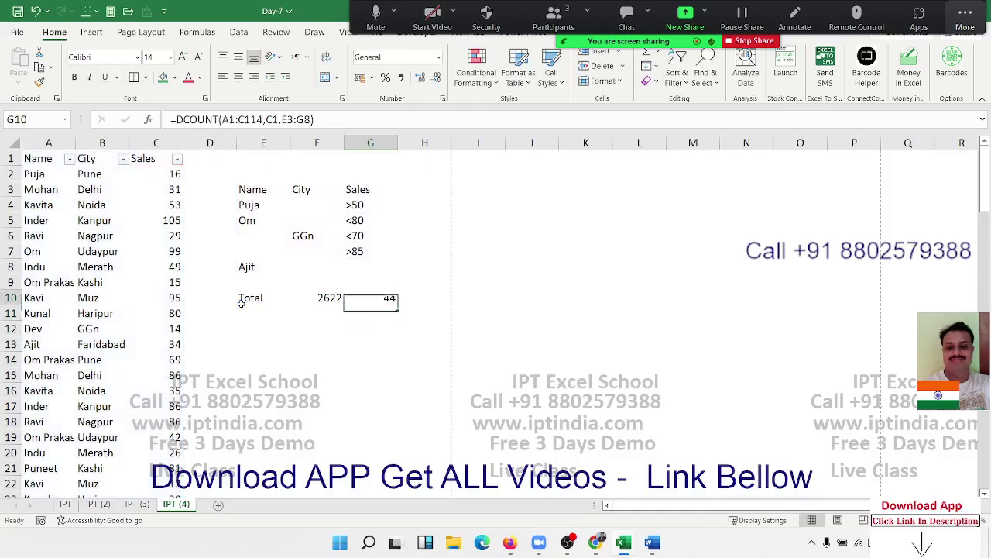
key("Down")
- Start a DMAX in G11 over the database A1:C114
type("=")
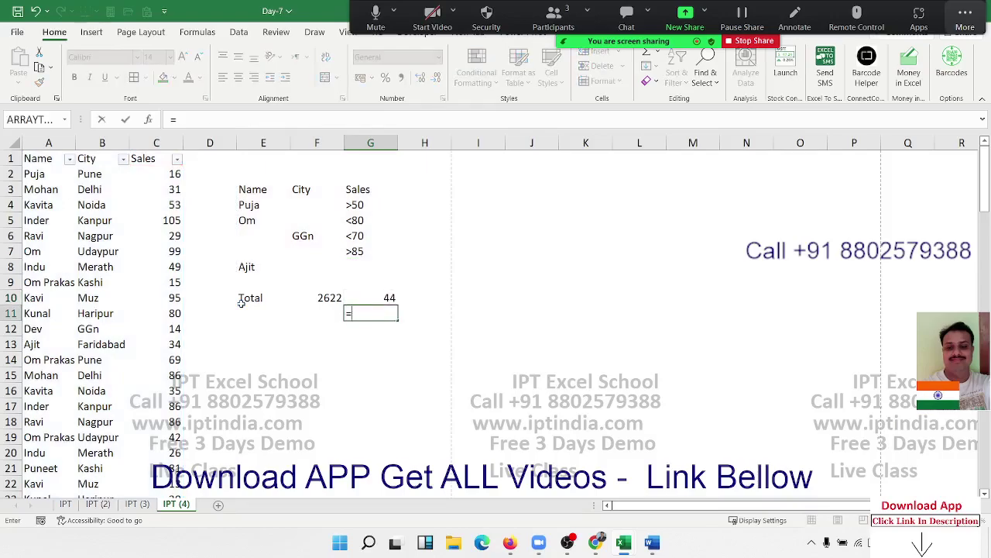
type("dma")
key("Tab")
key("Left")
key("Left")
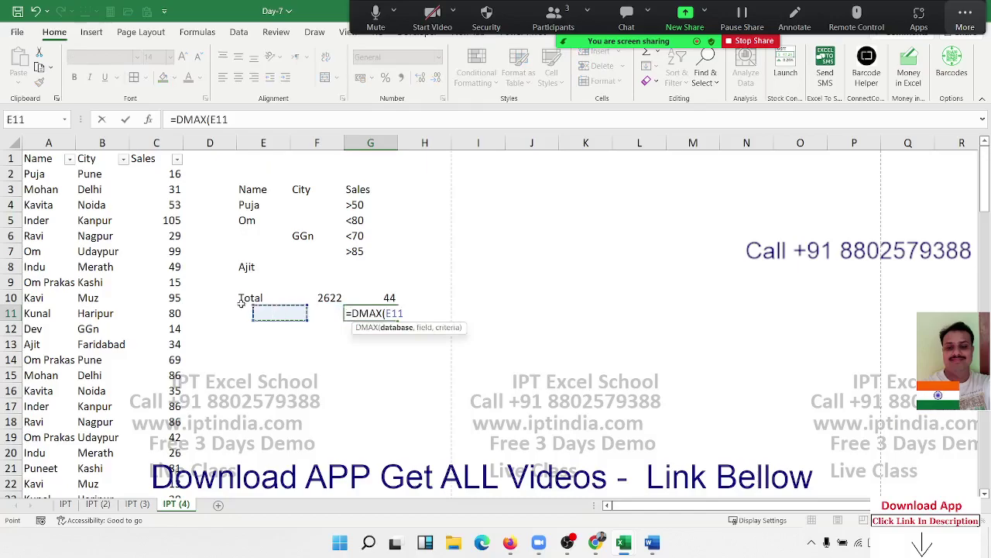
key("ctrl+Left")
key("ctrl+Left")
key("ctrl+Up")
key("ctrl+shift+Right")
key("ctrl+shift+Down")
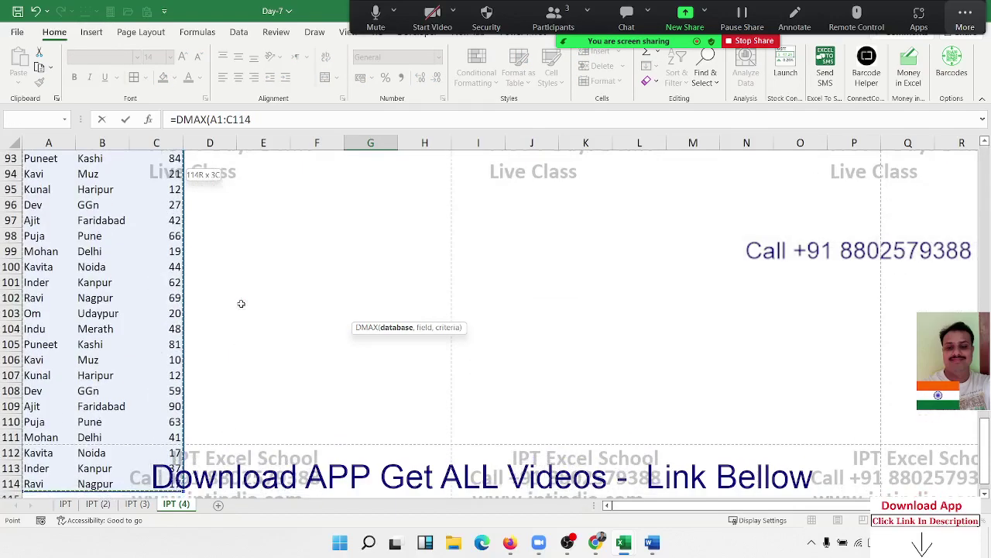
type(",")
key("Up")
key("Up")
key("Up")
key("Up")
key("Up")
key("Up")
key("Up")
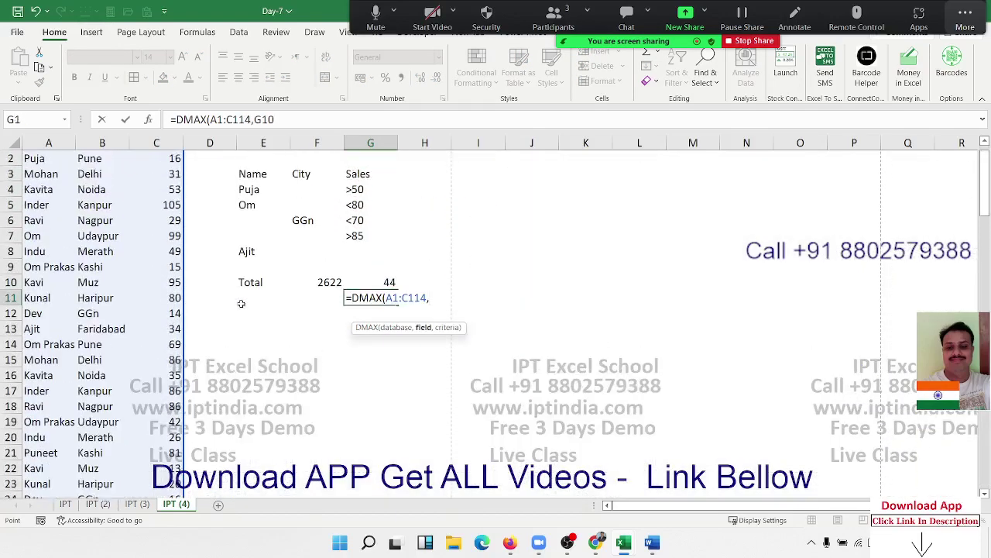
key("Up")
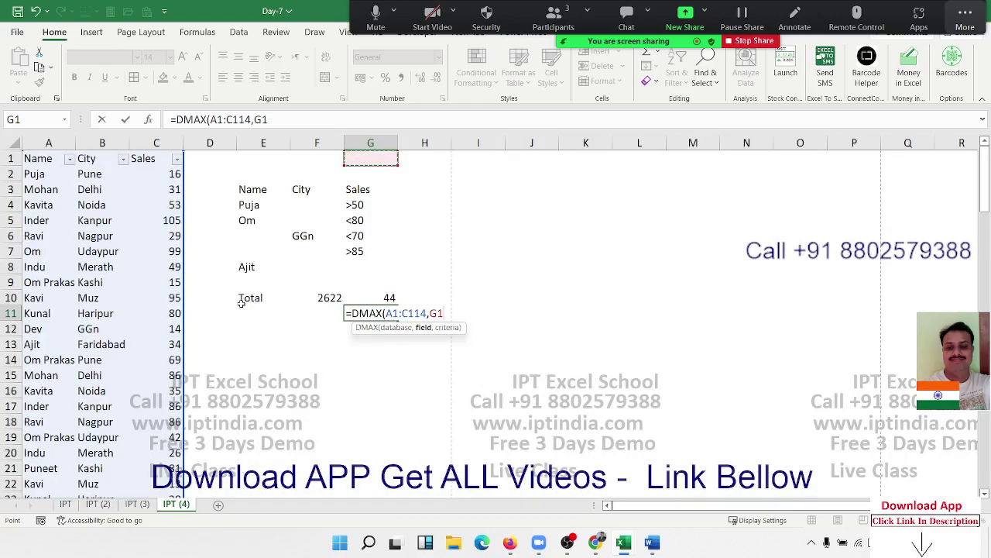
- Set the DMAX criteria range to E3:G8
key("Down")
key("Left")
key("Down")
key("Down")
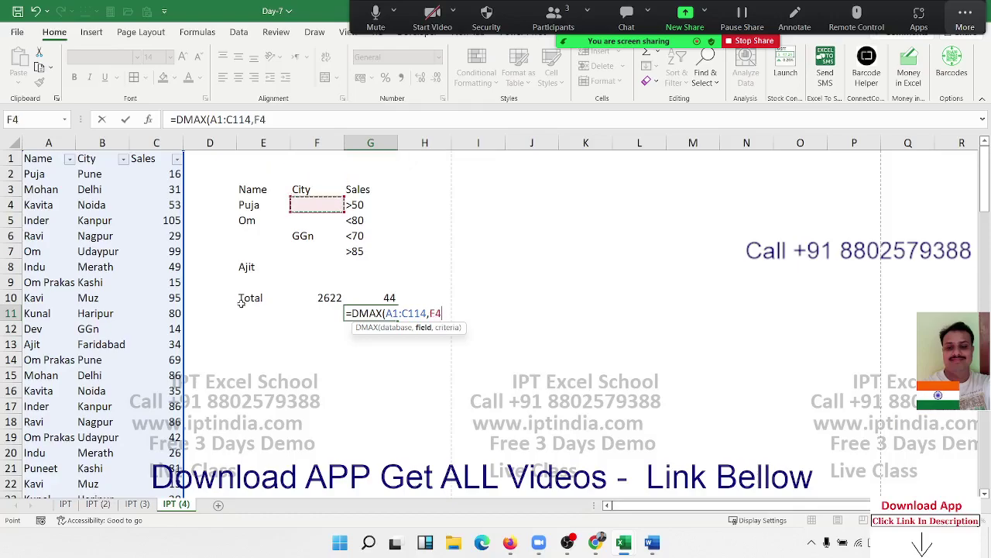
key("Up")
key("Left")
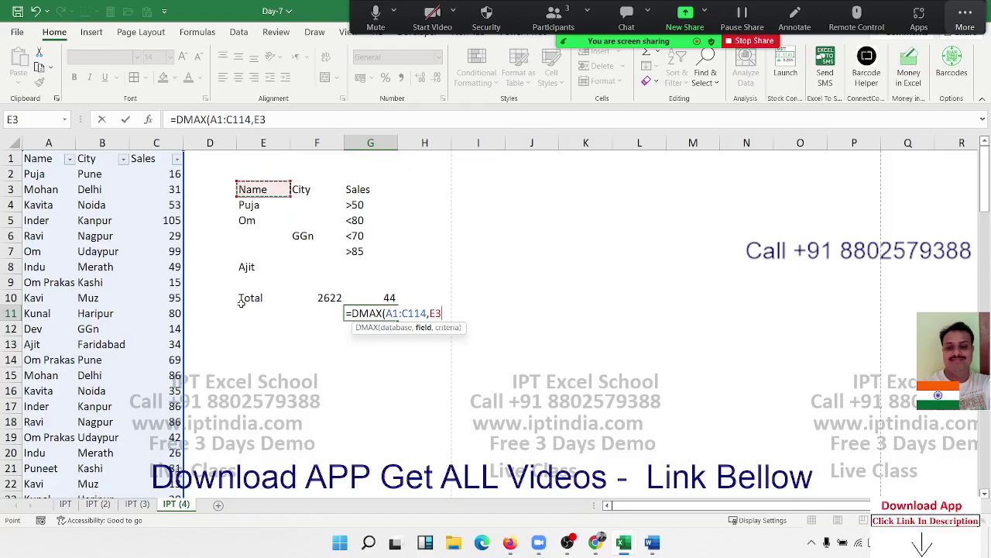
key("shift+Right")
key("shift+Right")
key("shift+Down")
key("shift+Down")
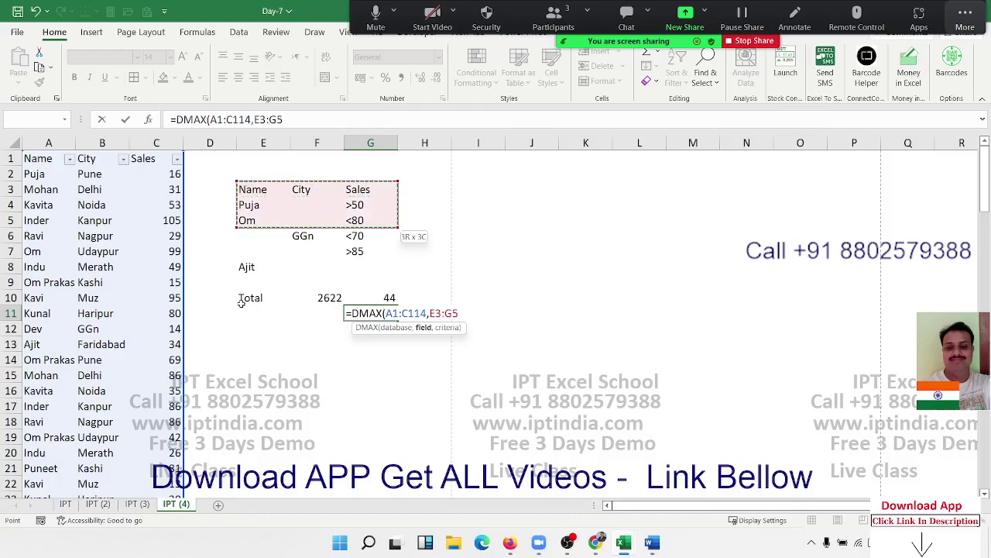
key("shift+Down")
key("shift+Down")
key("shift+Down")
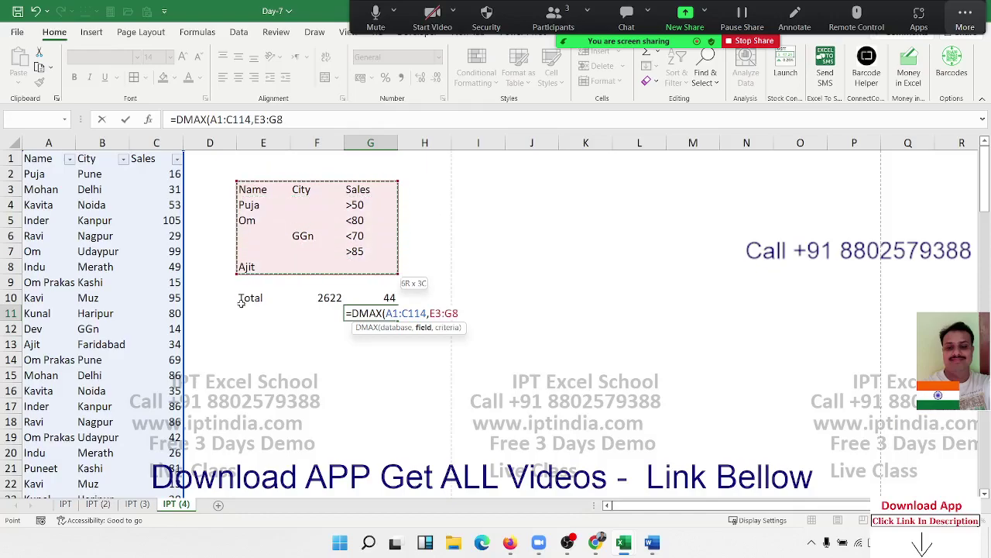
- Insert "Sales" as the DMAX field to return 105, then copy sheet IPT (4) as IPT (5)
key("Return")
key("Return")
key("Right")
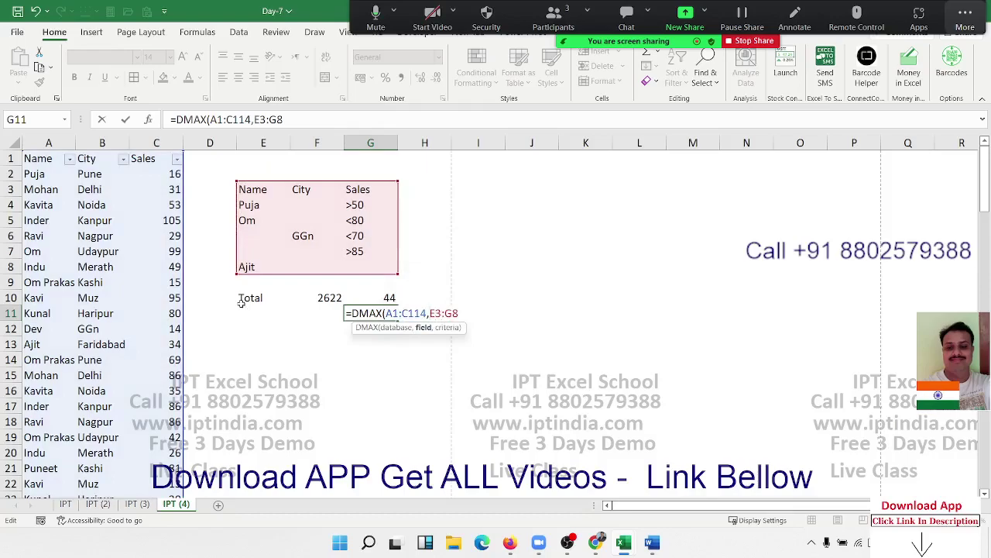
type("\"Sales")
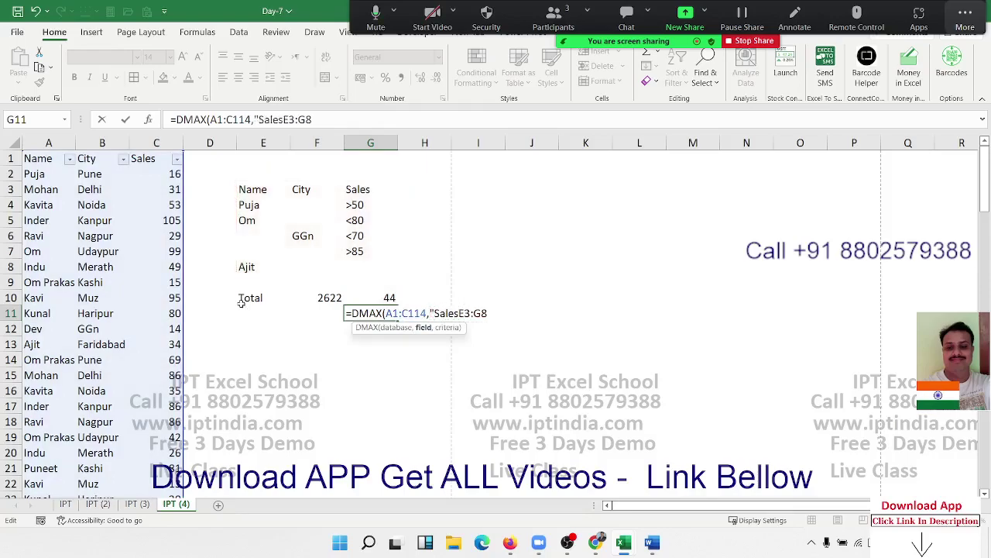
type("\",")
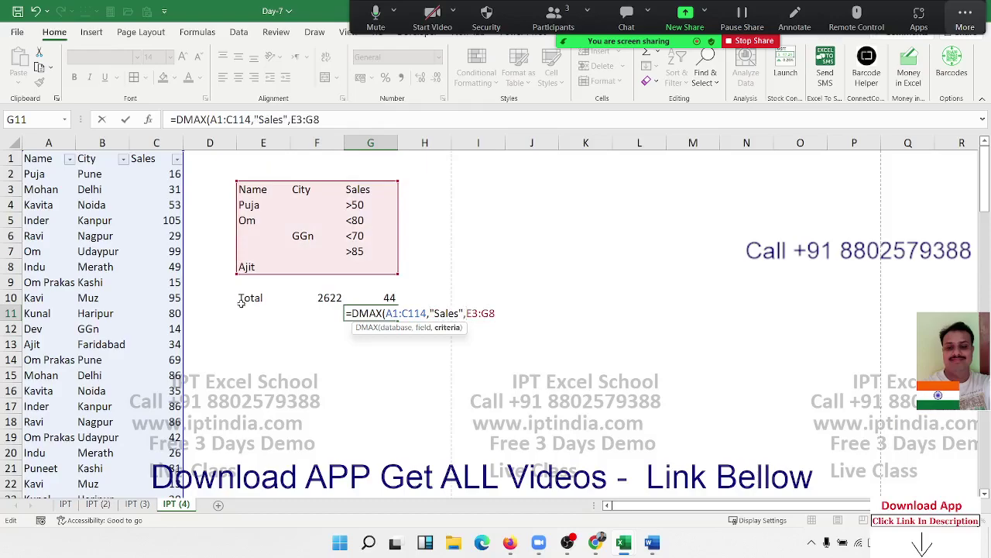
key("Return")
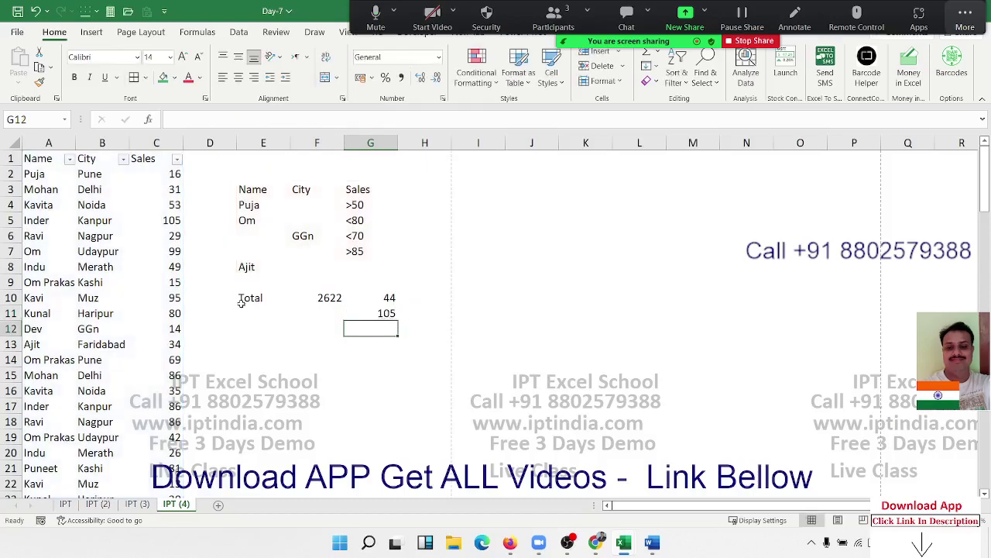
key("Up")
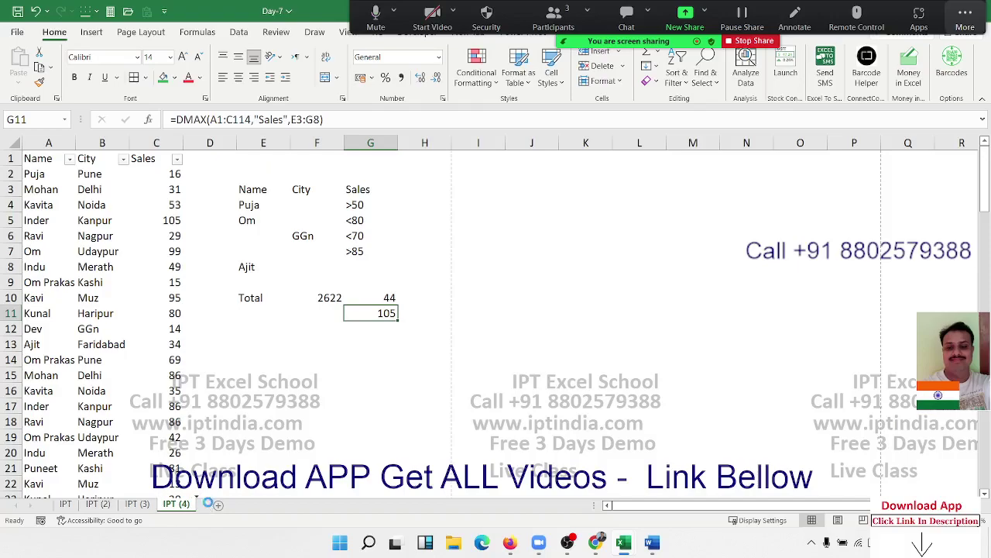
left_click_drag(186, 507, 209, 504, "ctrl")
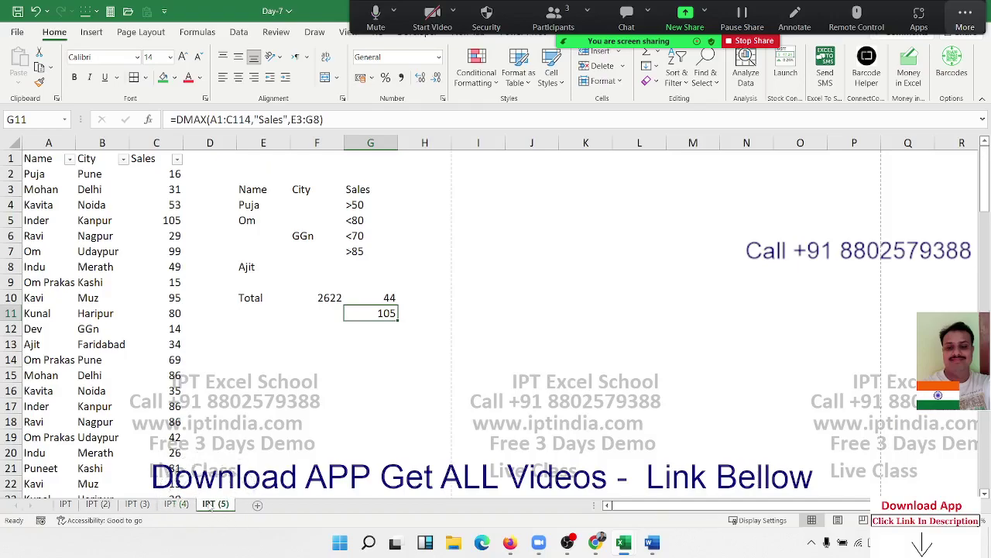
- Clear all content from the IPT (5) sheet
left_click(16, 138)
key("Delete")
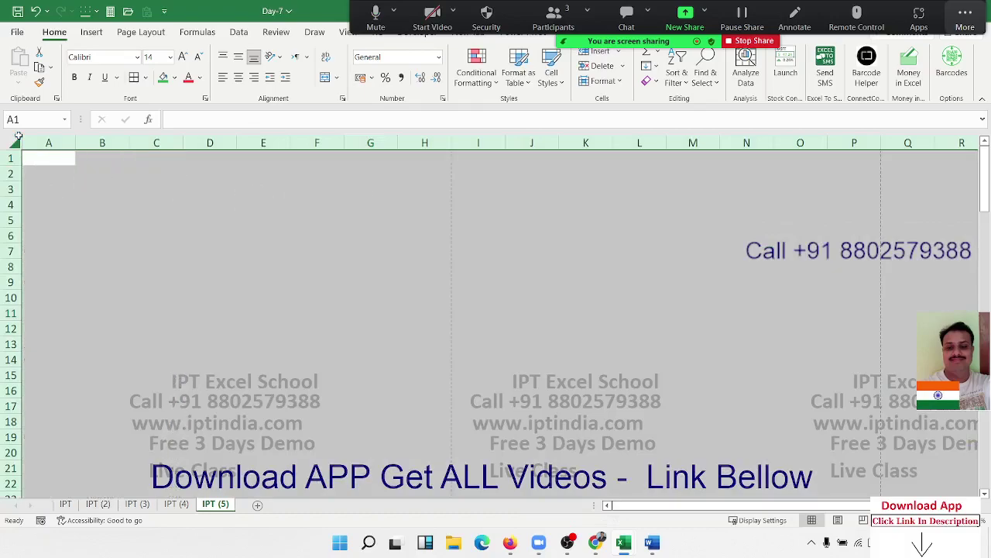
key("ctrl+Home")
key("Down")
key("Down")
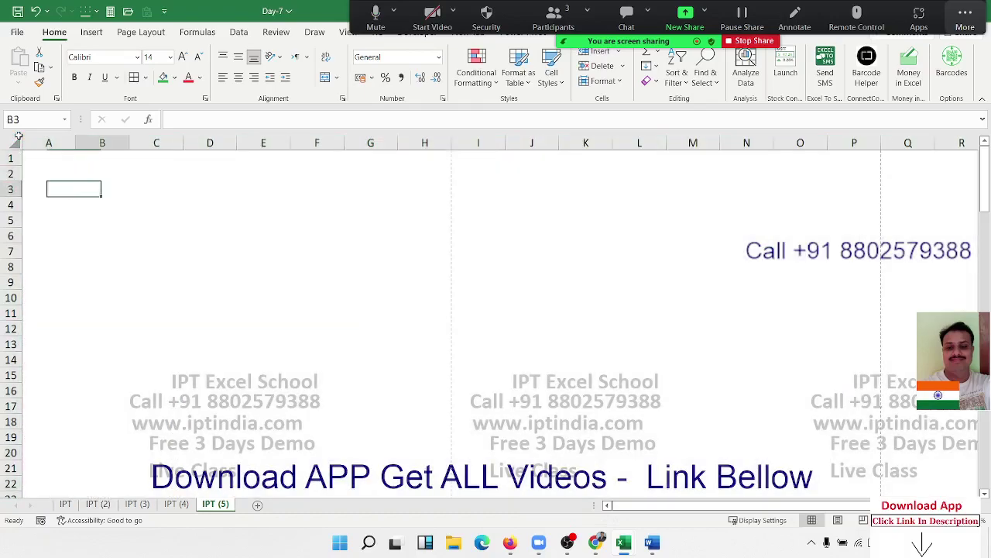
key("Right")
key("Up")
key("Up")
key("Down")
key("Down")
key("Left")
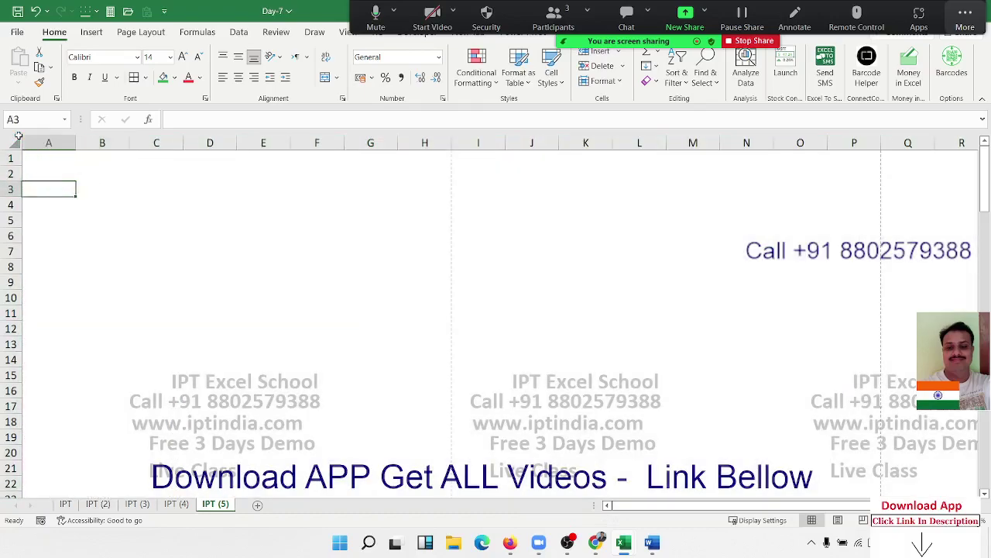
- Enter P = 50000 and R = 19% in A3:B4
type("P")
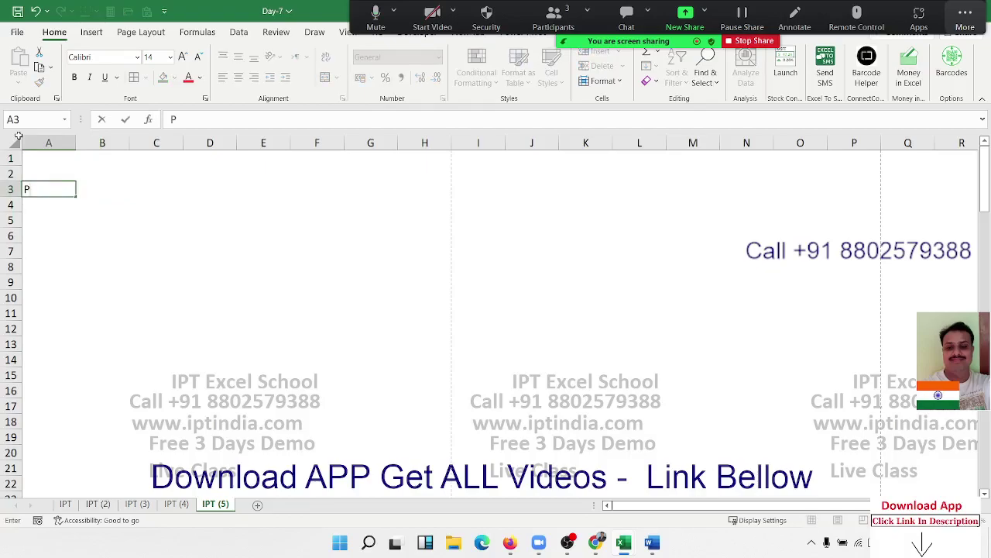
key("Tab")
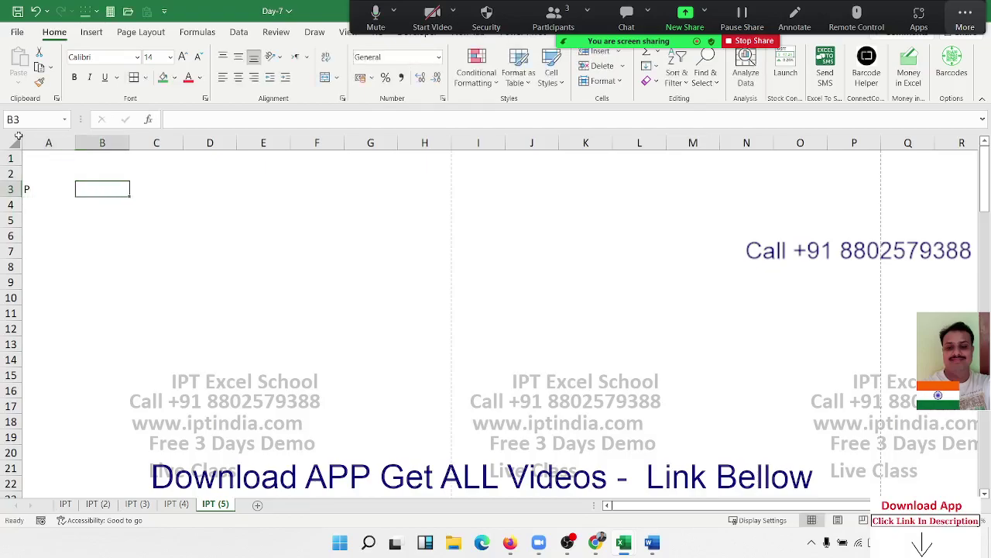
type("500000")
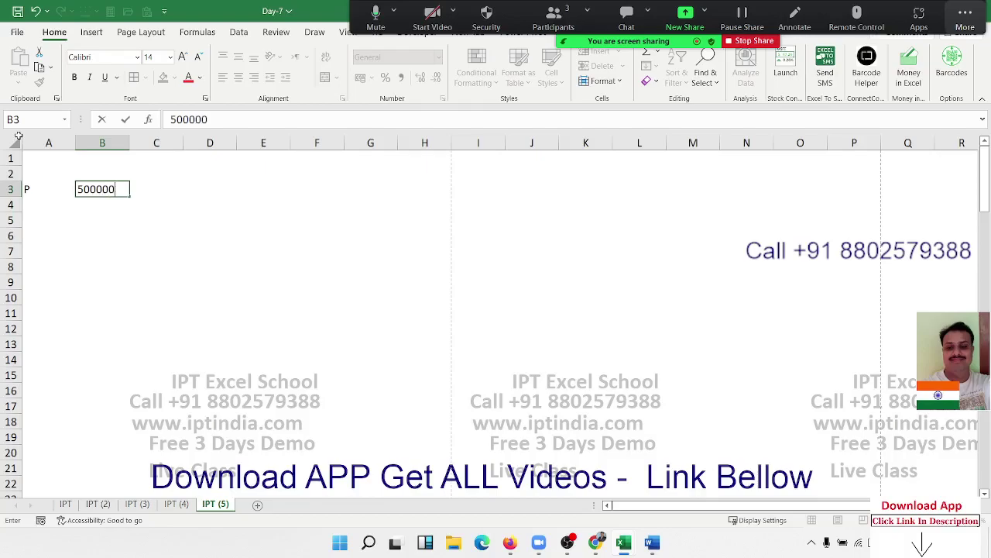
key("BackSpace")
key("Return")
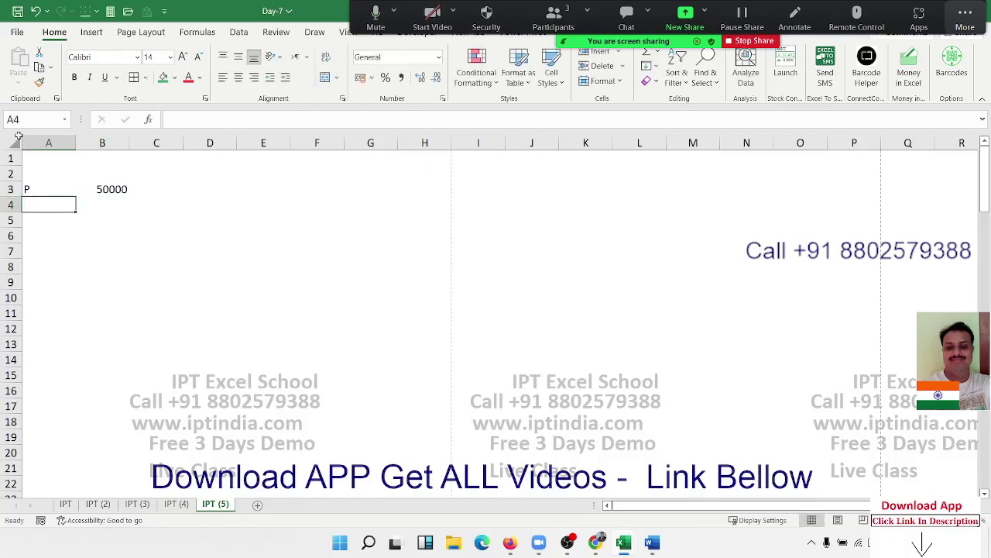
type("R")
key("Tab")
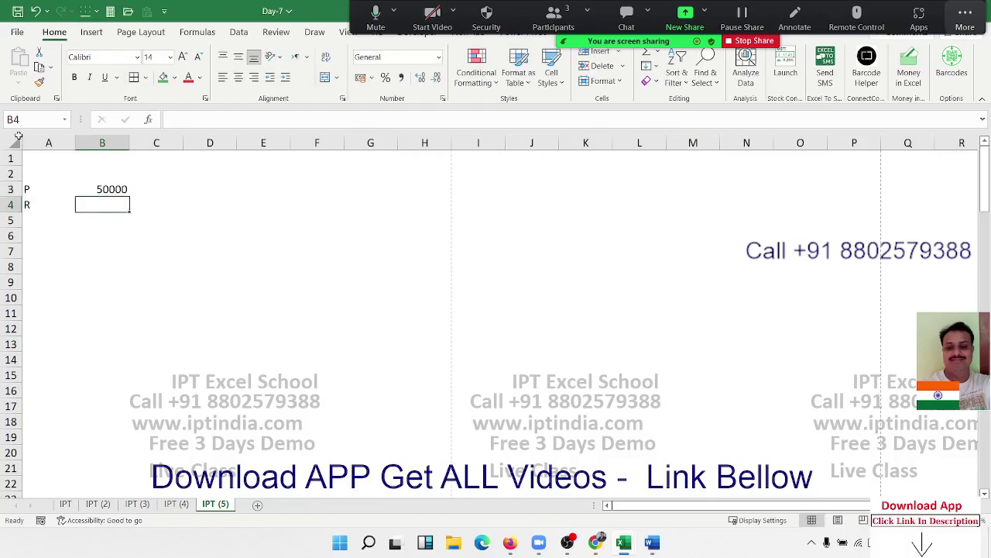
type("19")
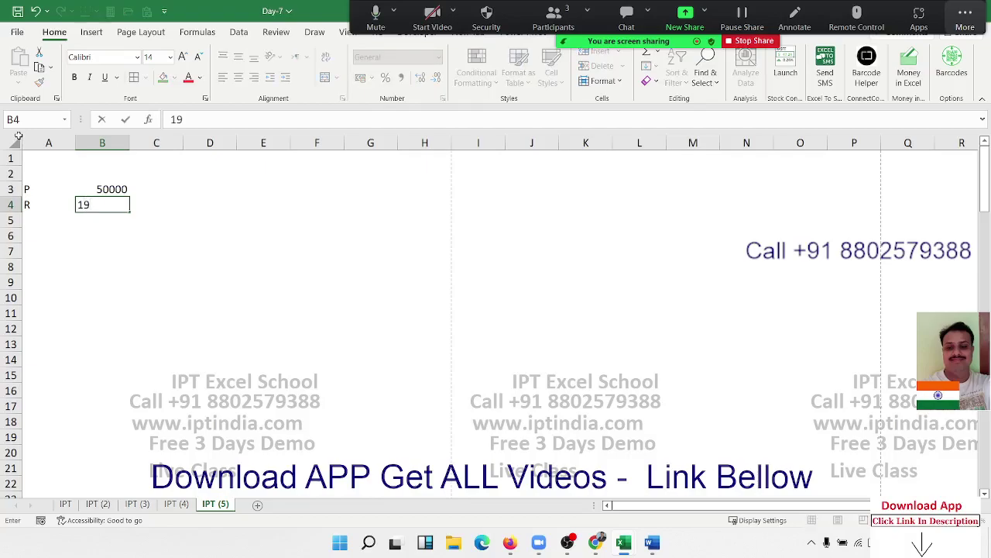
type("%")
key("Return")
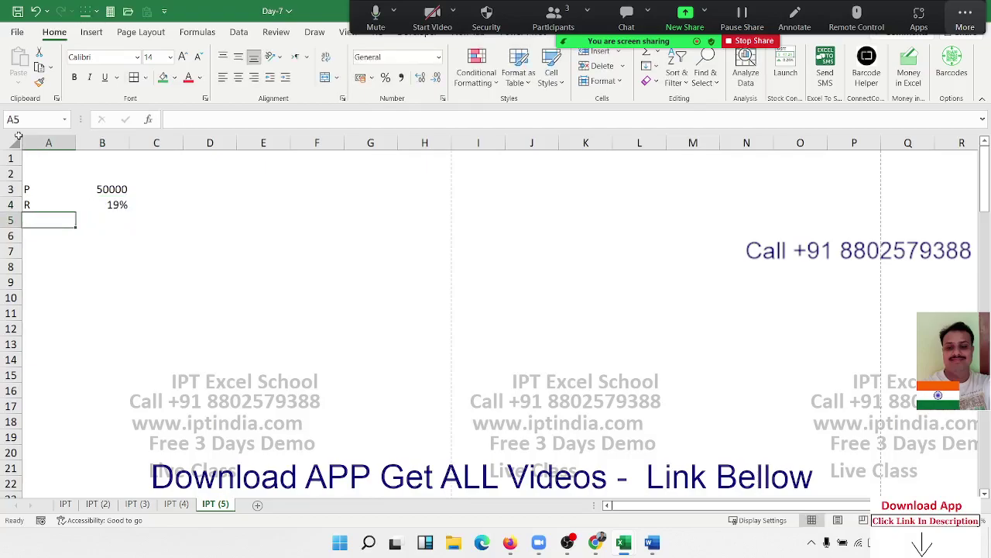
- Enter T = 3 in A5:B5 and begin a formula in C7
type("T")
key("Tab")
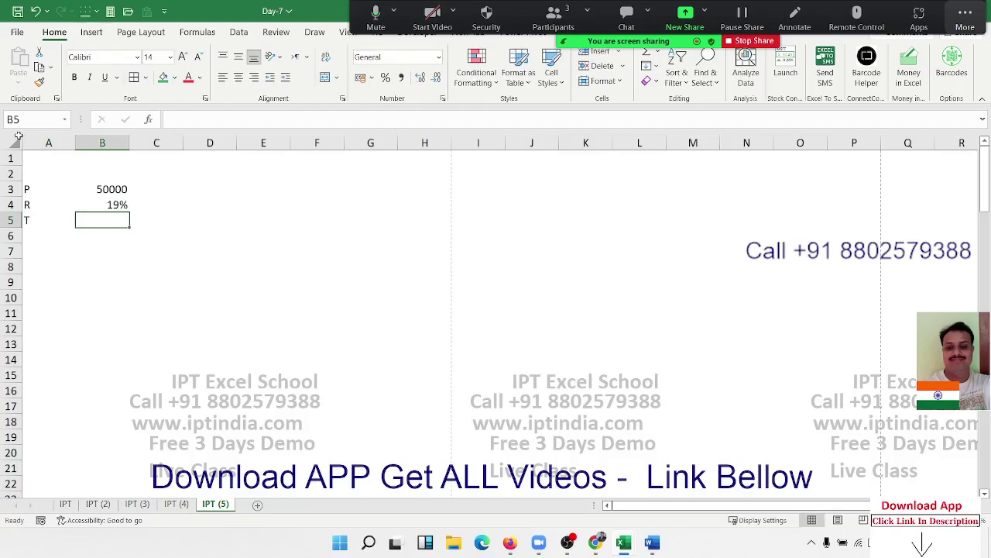
type("100")
key("BackSpace")
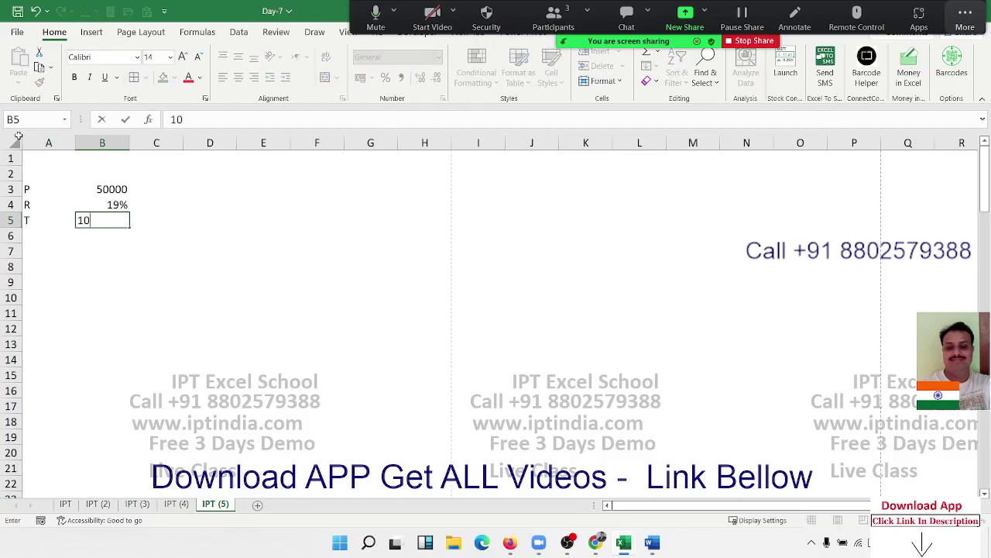
key("BackSpace")
key("BackSpace")
type("3")
key("Return")
key("Down")
key("Right")
key("Right")
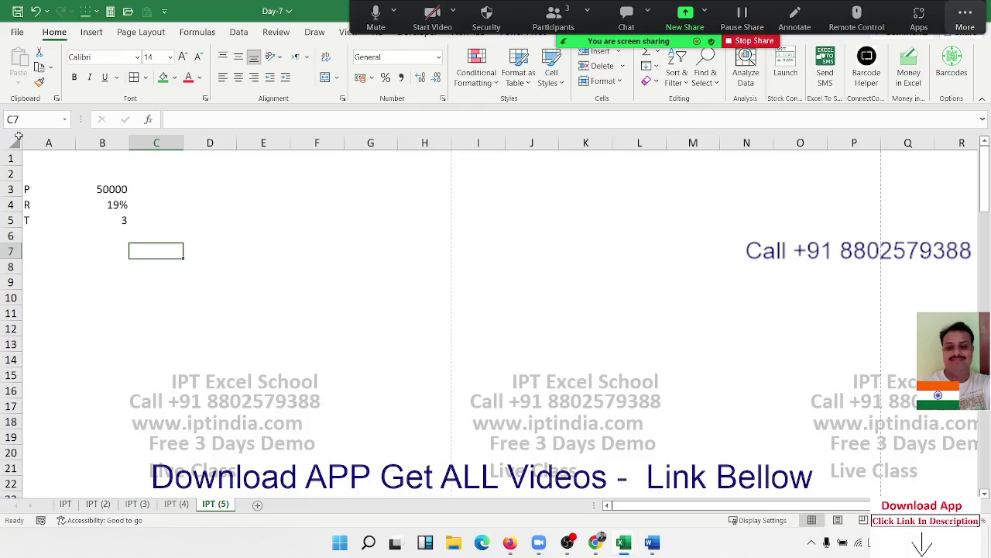
type("=")
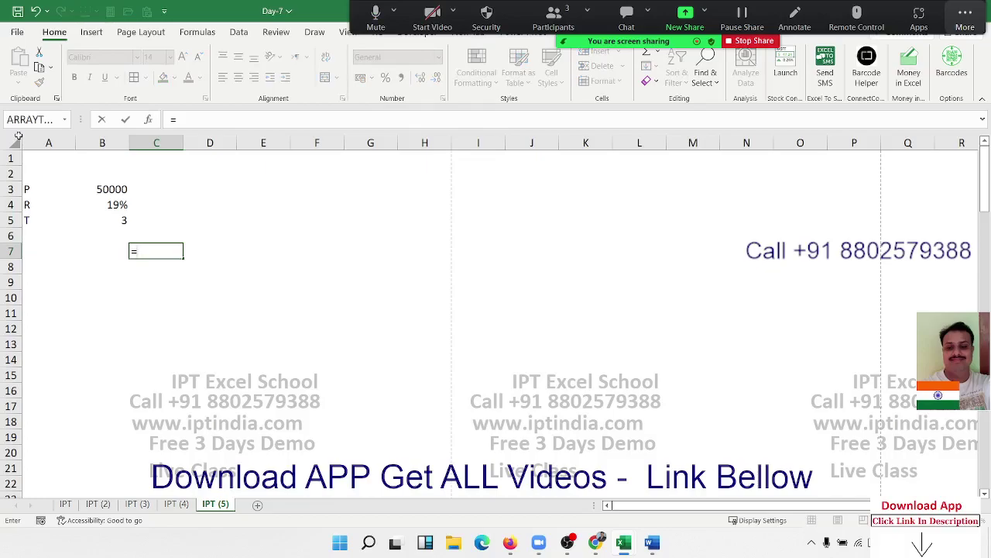
type("emi")
- Discard the unfinished C7 formula and label B7 'EMI'
key("Escape")
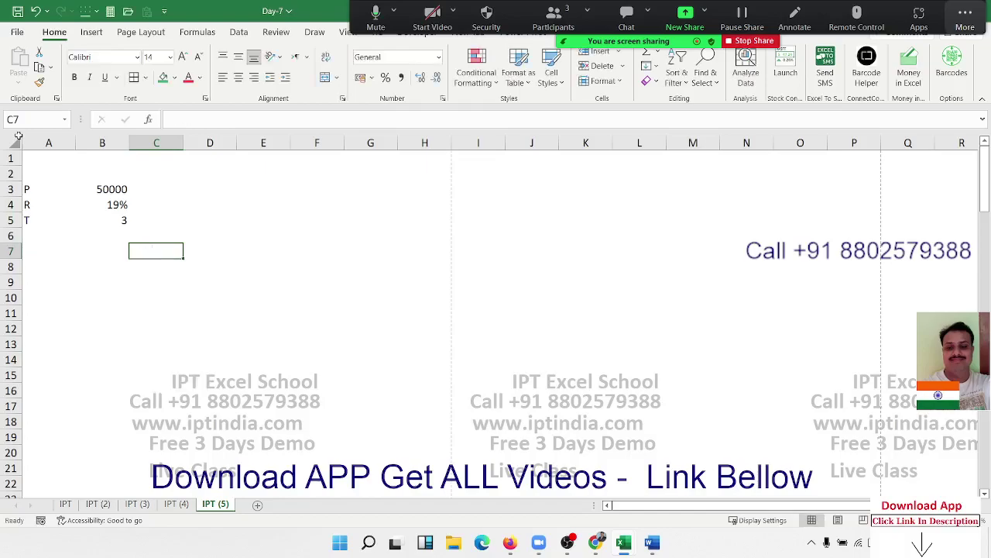
key("Left")
type("EMI")
key("Right")
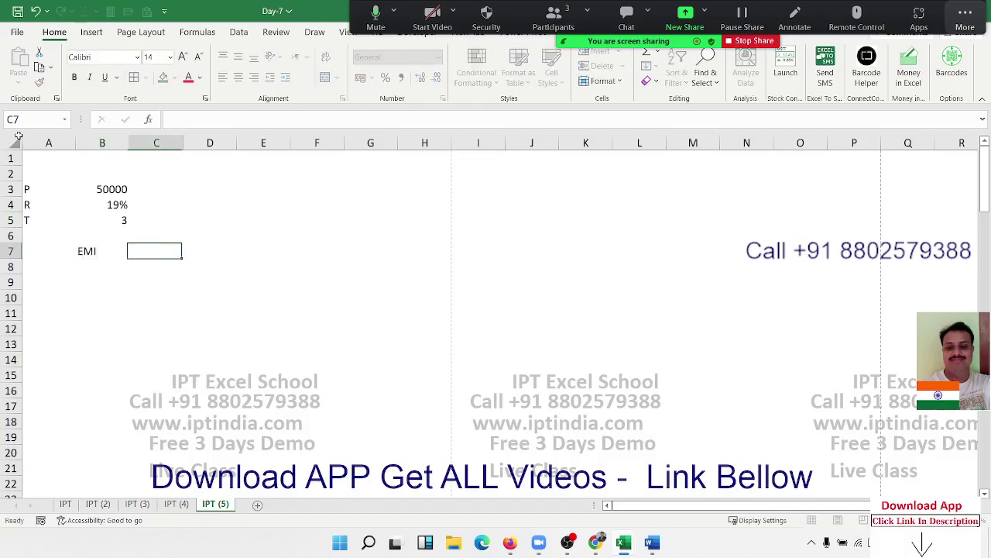
- Enter =PMT(B4/12,B5*12,B3) in C7, giving an EMI of ₹-1,832.80
type("=pmt")
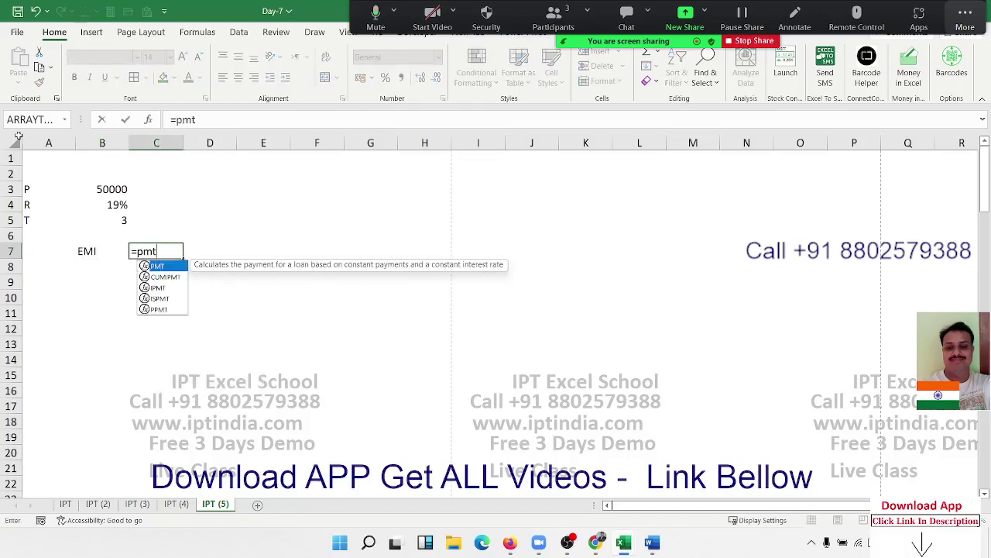
key("Tab")
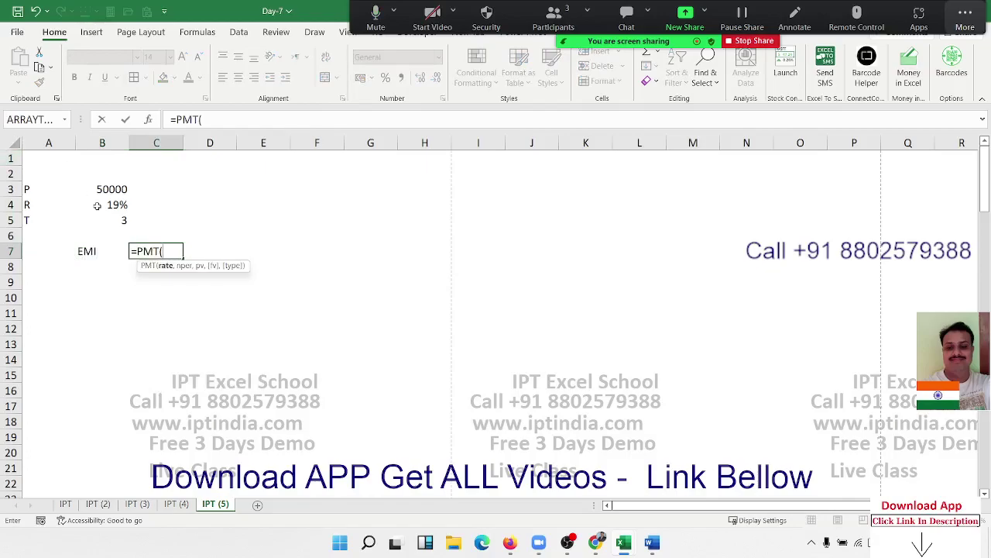
left_click(97, 205)
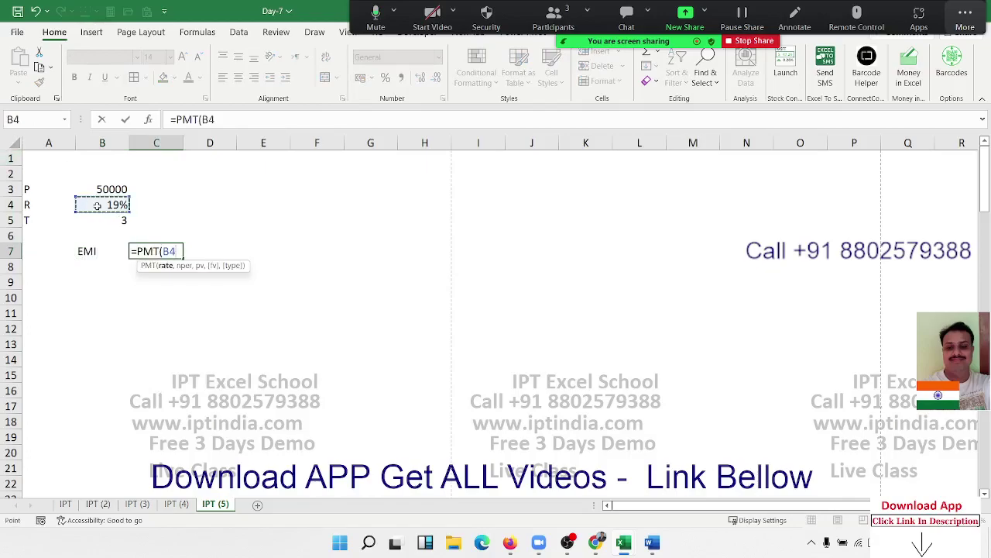
type("/")
type("12")
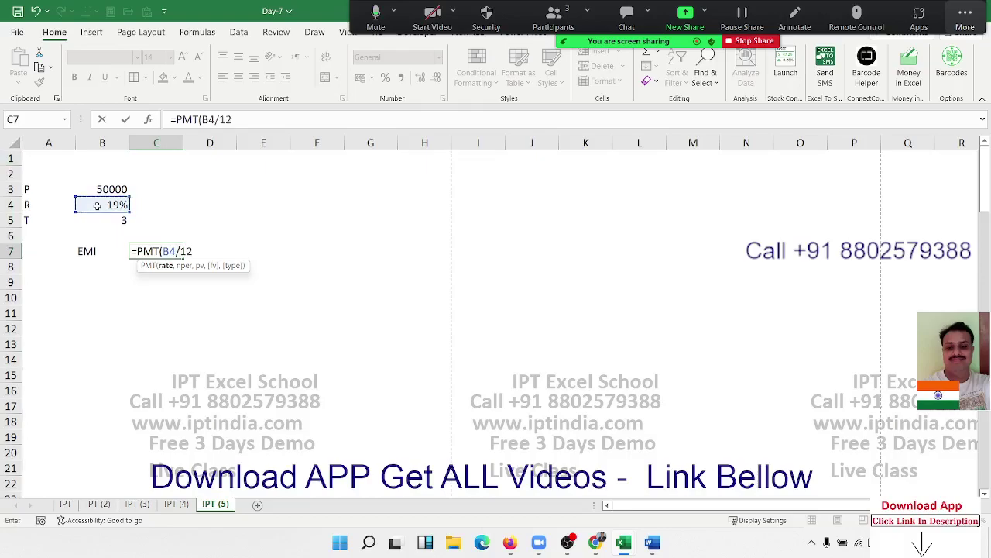
type(",")
left_click(99, 217)
type("*12")
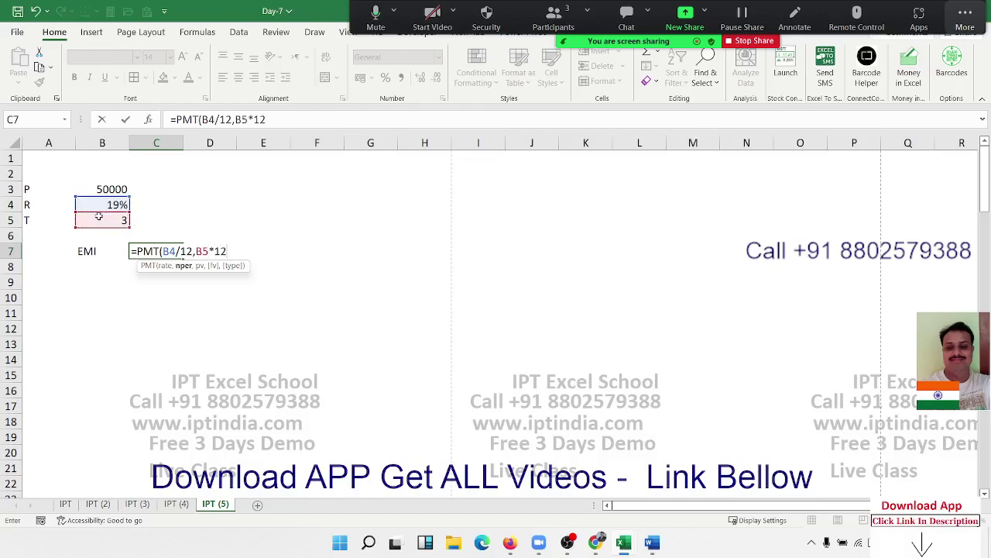
type(",")
left_click(111, 189)
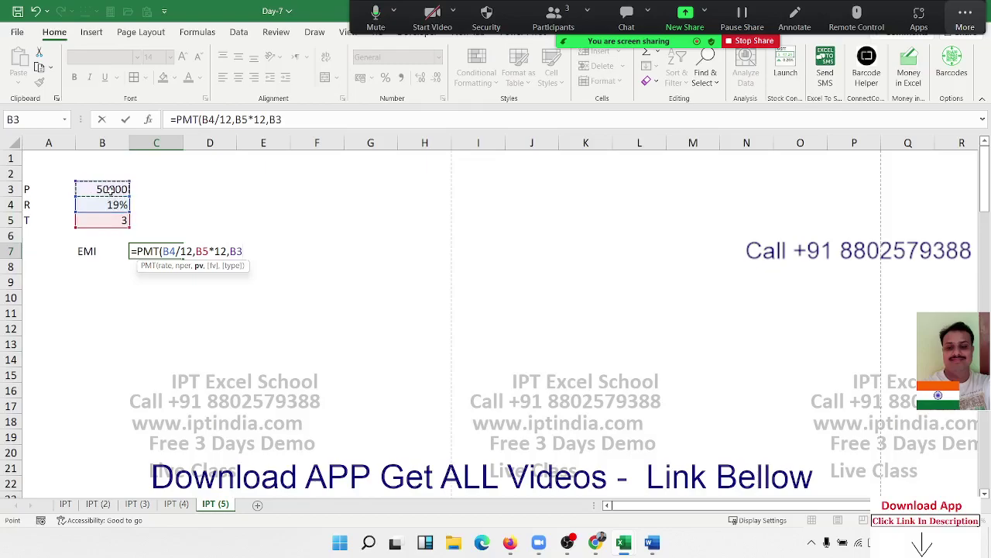
type(")")
key("Return")
key("Up")
key("Right")
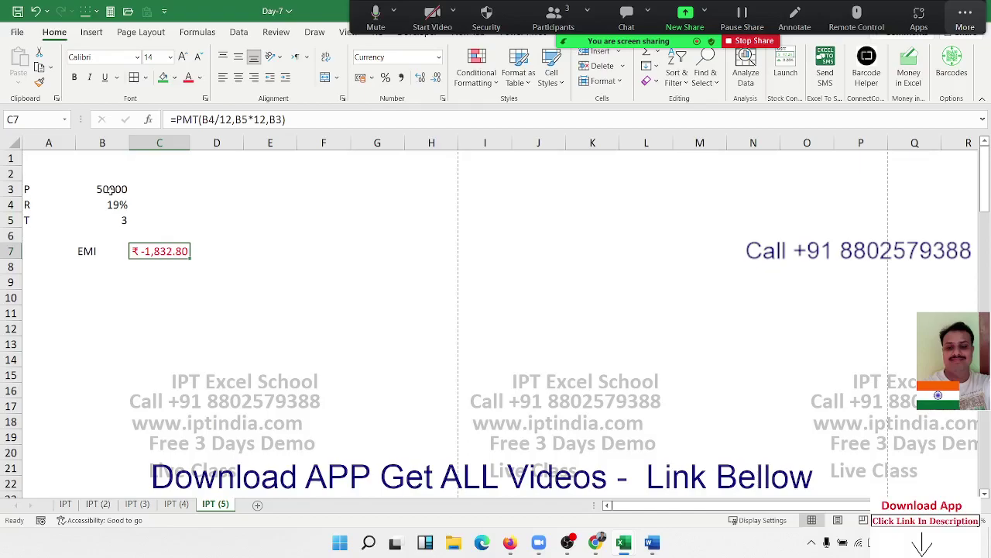
- Copy the P, R, T input block into rows 9 to 11 as a second loan block
key("Up")
key("Up")
key("Left")
key("Left")
key("Right")
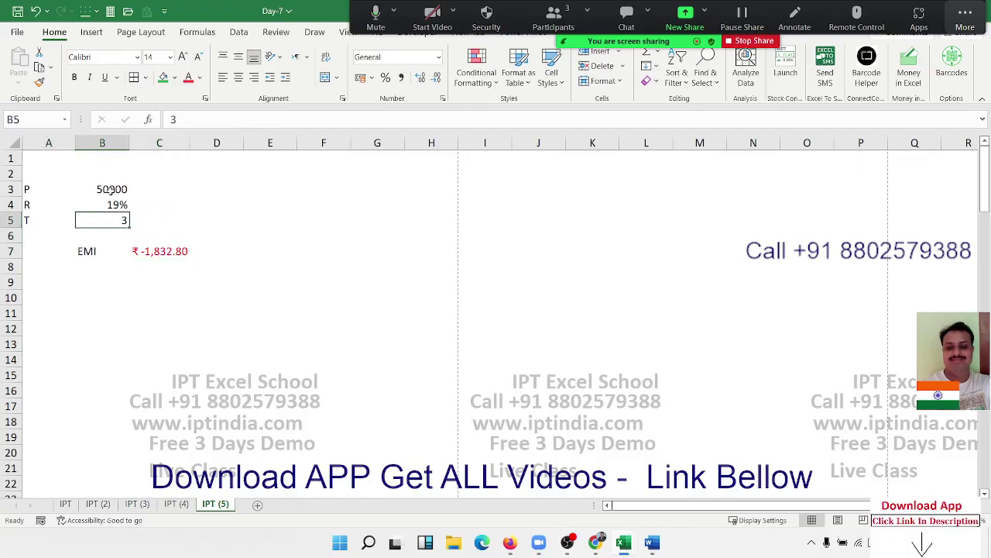
key("shift+Left")
key("shift+Up")
key("shift+Up")
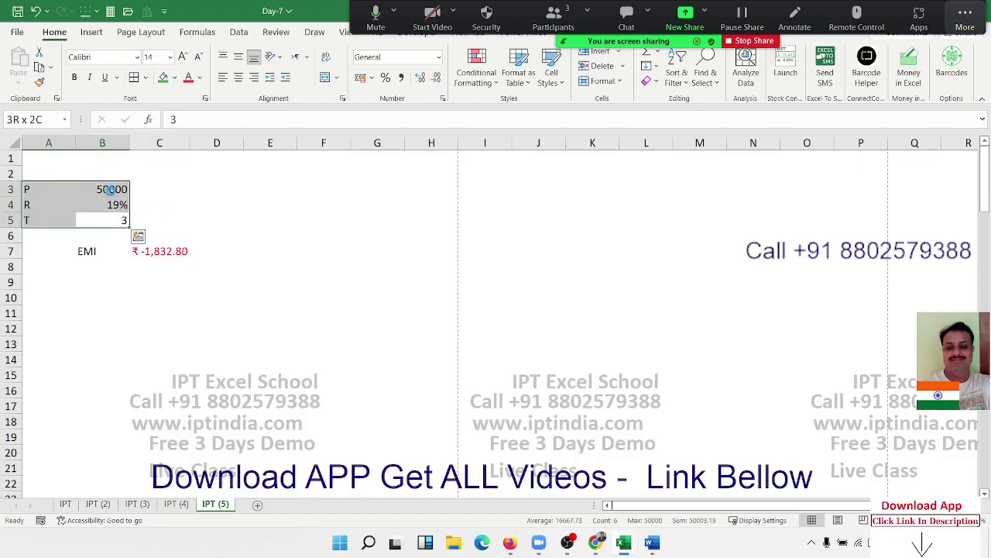
key("ctrl+c")
key("Down")
key("Down")
- Label B13 as EMI and change the new block's rate in B10 to 7%
key("Down")
key("Down")
key("Left")
key("ctrl+v")
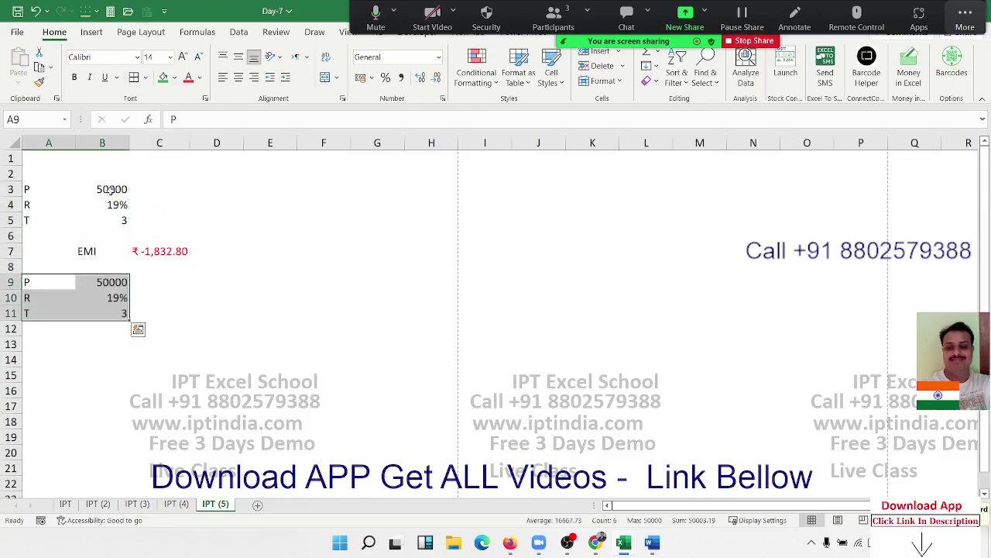
key("Down")
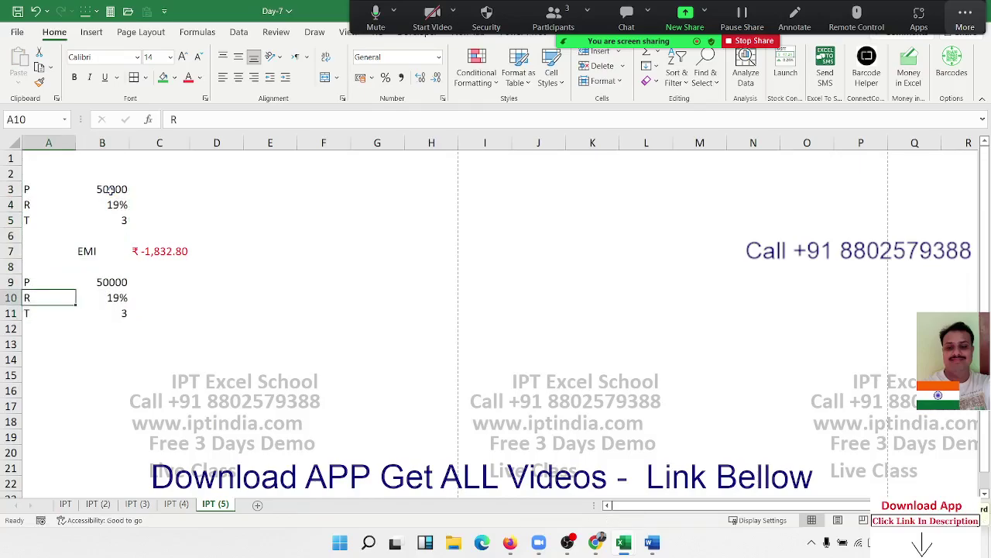
key("Right")
key("Right")
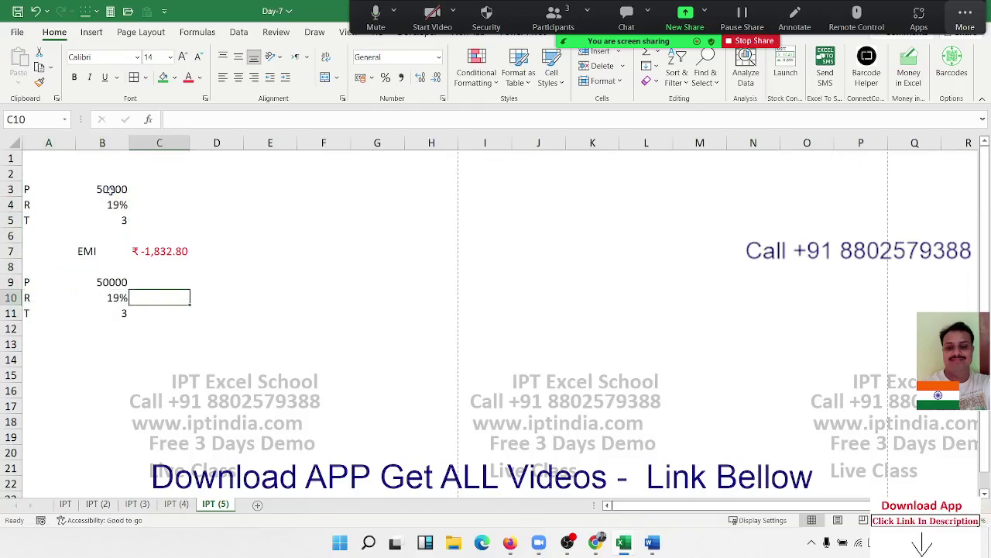
key("Down")
key("Down")
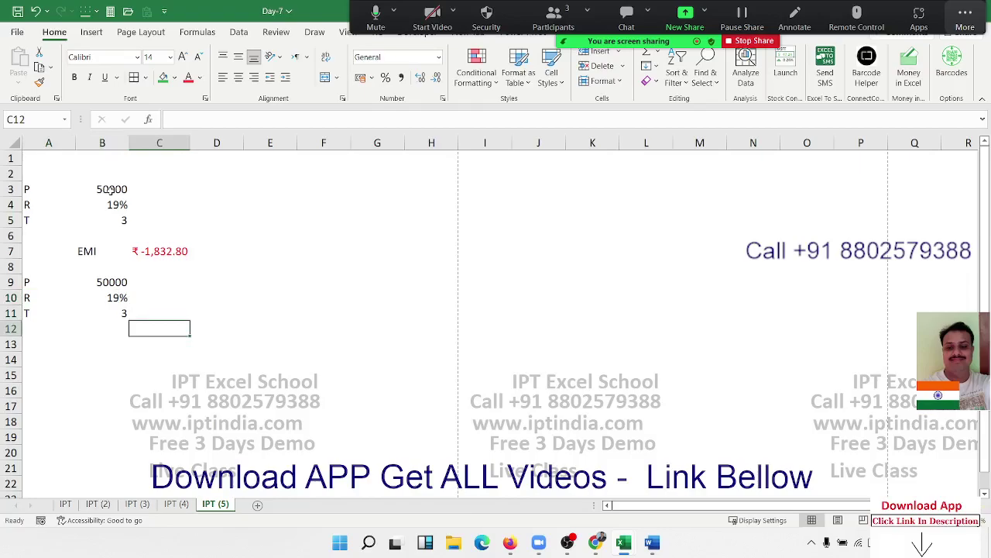
key("Down")
key("Left")
type("EMI")
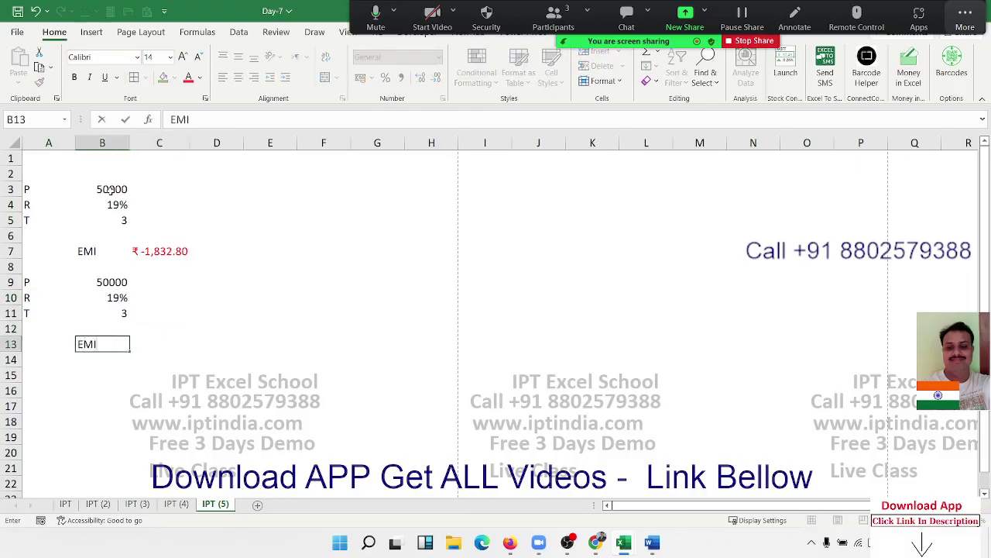
key("Tab")
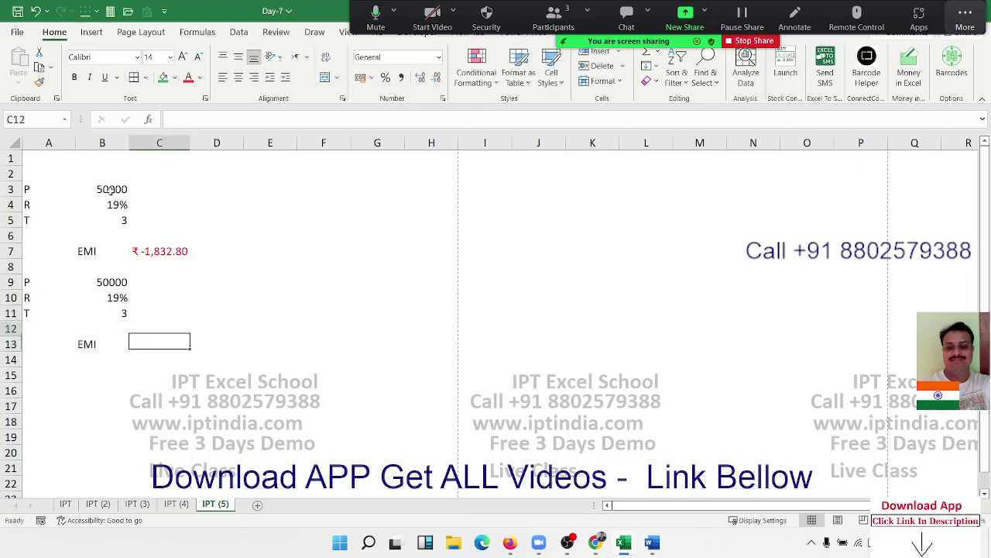
key("Up")
key("Up")
key("Left")
key("Up")
type("7")
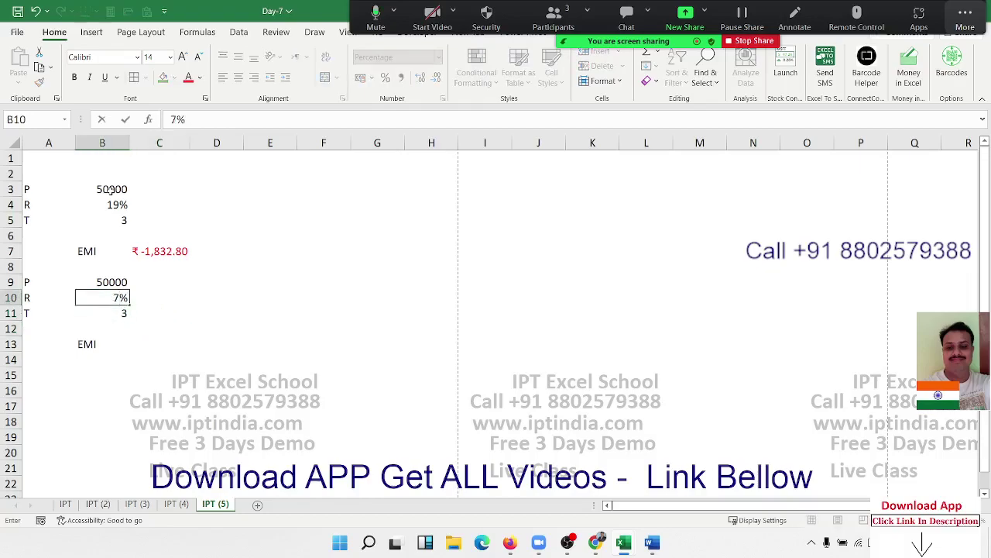
key("Return")
- Start a PMT formula in C13 with B10/12 as the rate
key("Right")
key("Down")
key("Down")
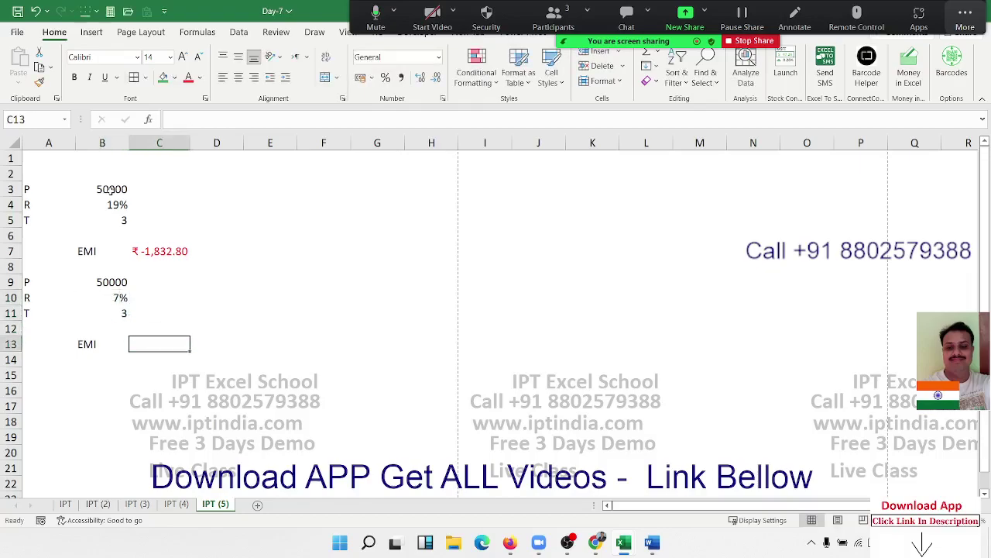
type("=emi")
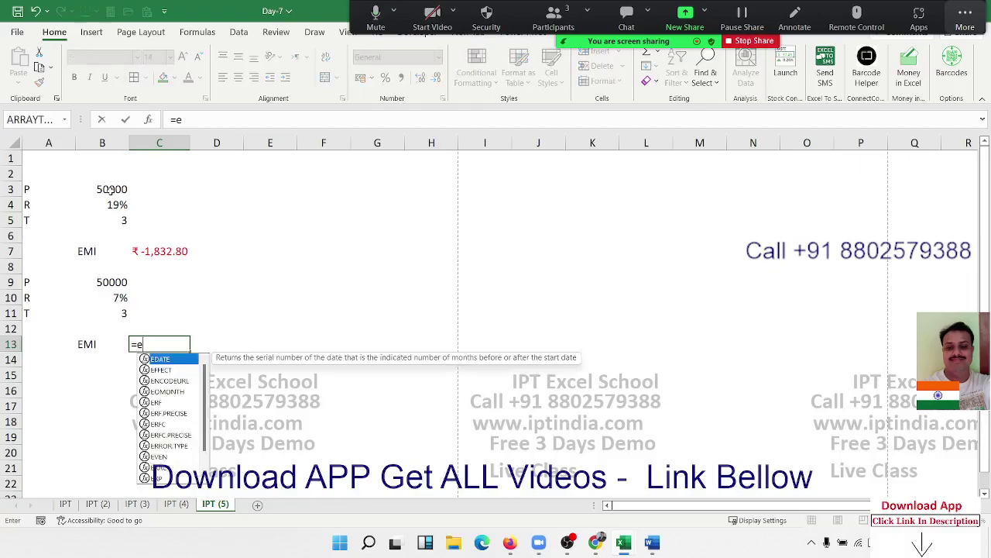
key("BackSpace")
key("BackSpace")
key("BackSpace")
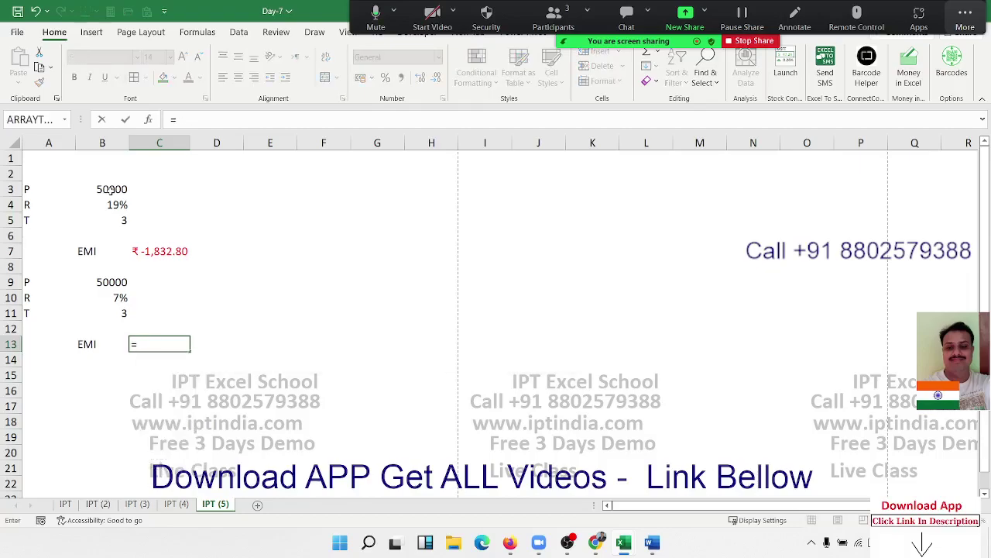
type("pmt")
key("Tab")
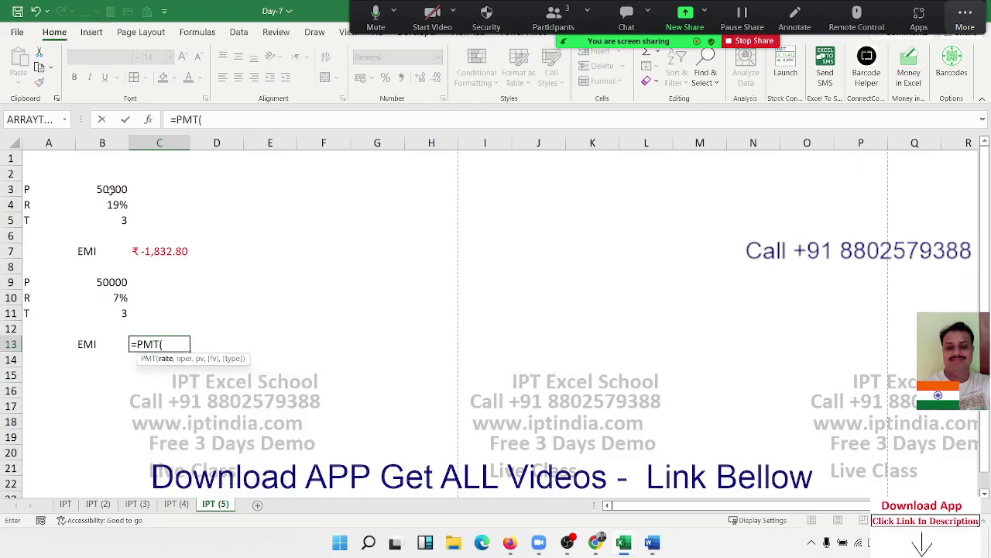
key("Up")
key("Up")
key("Up")
key("Left")
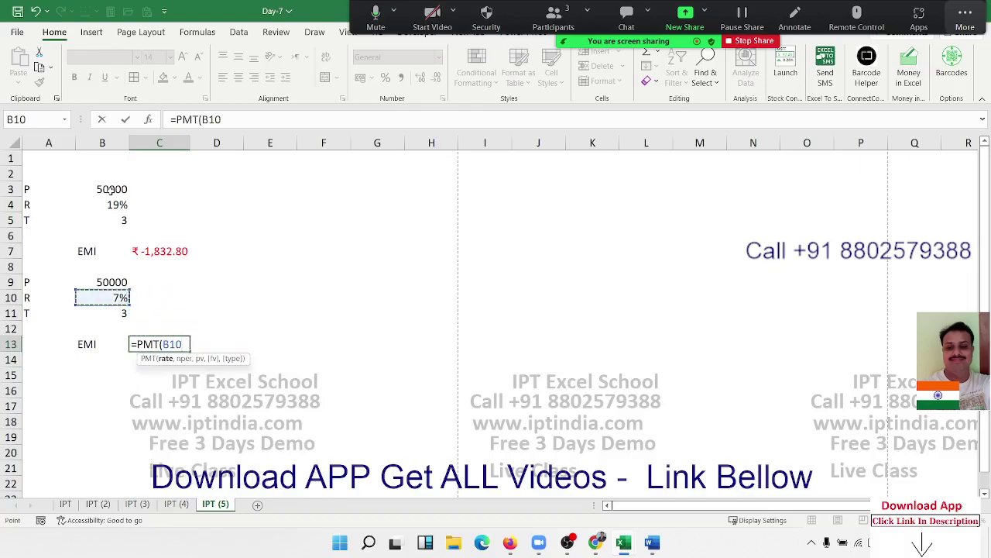
type("/12")
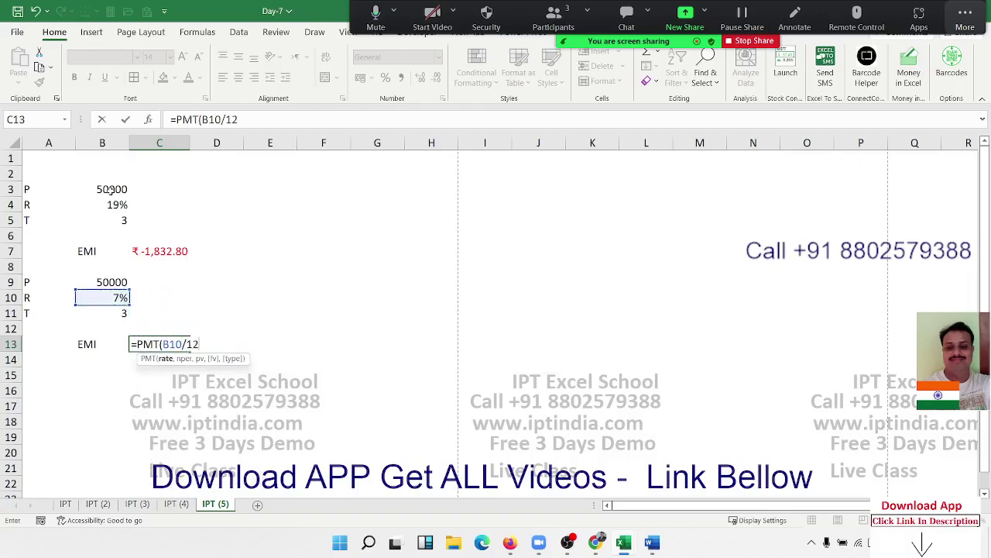
type(",")
- Finish the formula as =PMT(B10/12,B11*12,,B9), giving ₹ -1,252.19
key("Up")
key("Up")
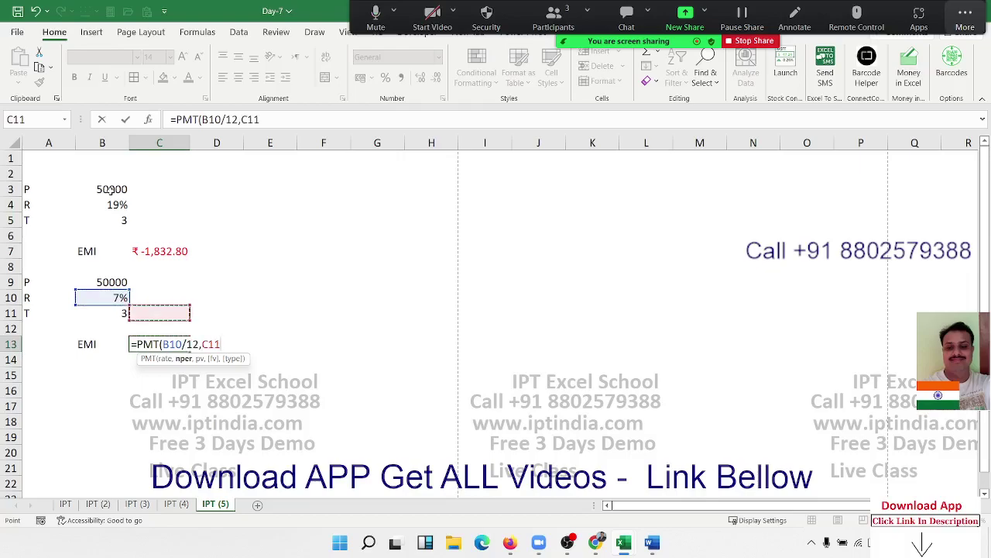
key("Left")
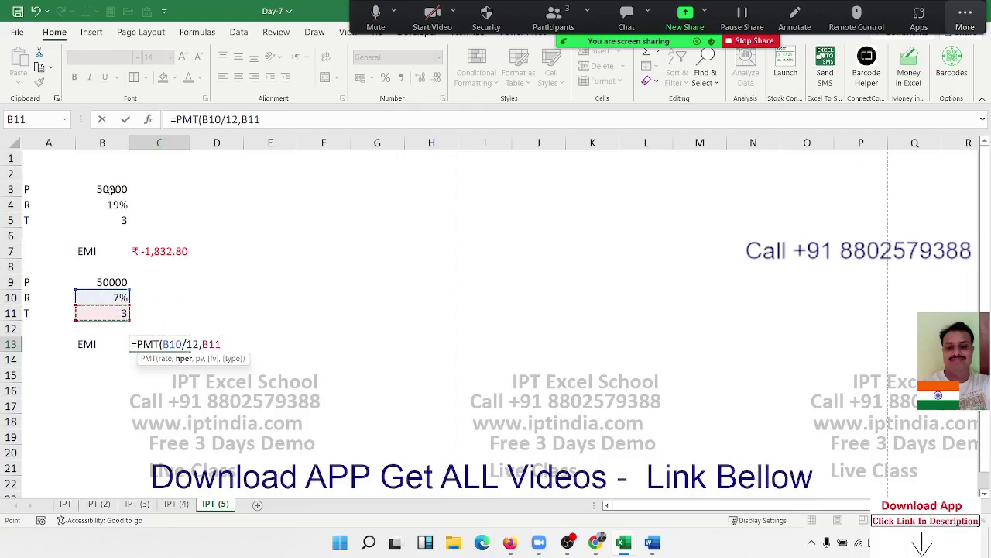
type("*12,")
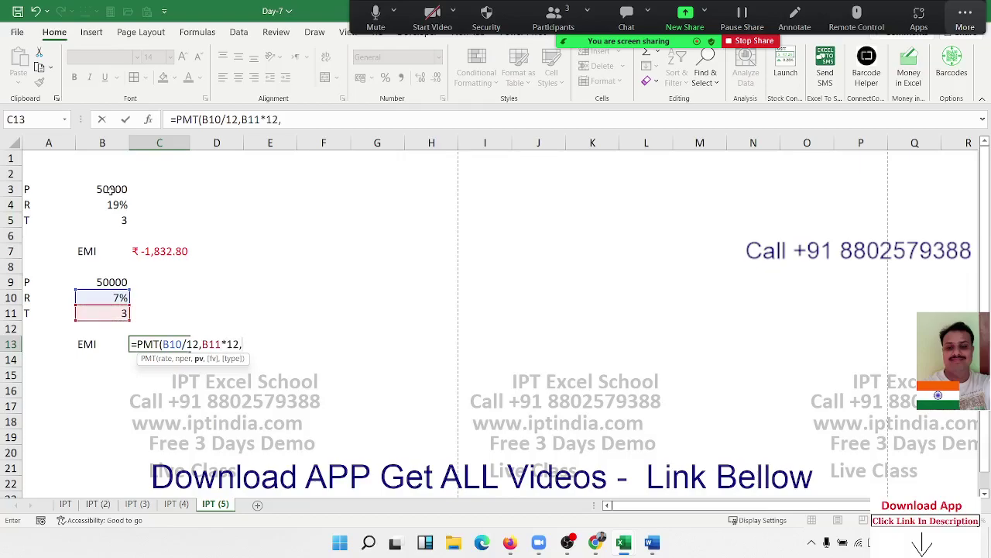
key("Up")
key("Up")
key("Up")
key("Up")
key("Left")
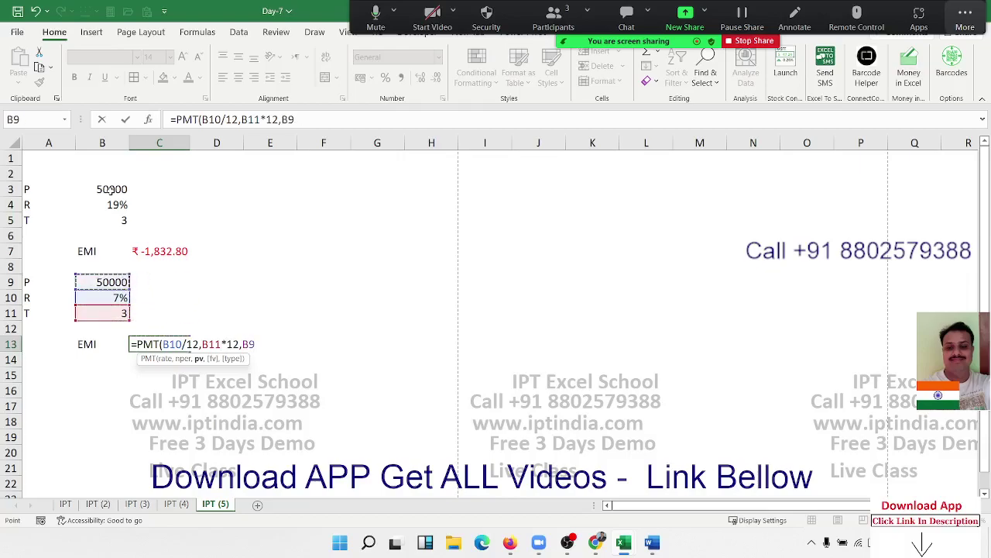
type(",")
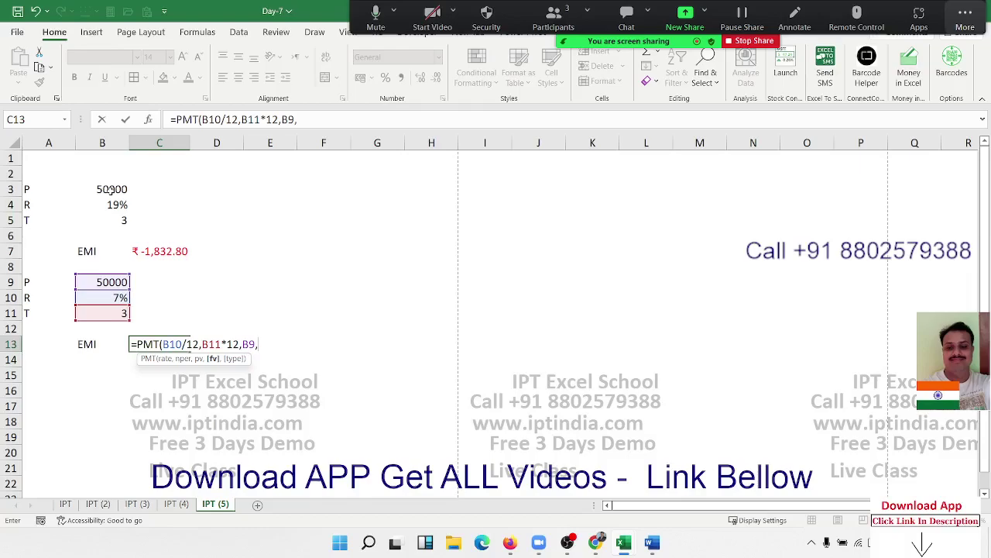
key("BackSpace")
key("BackSpace")
key("BackSpace")
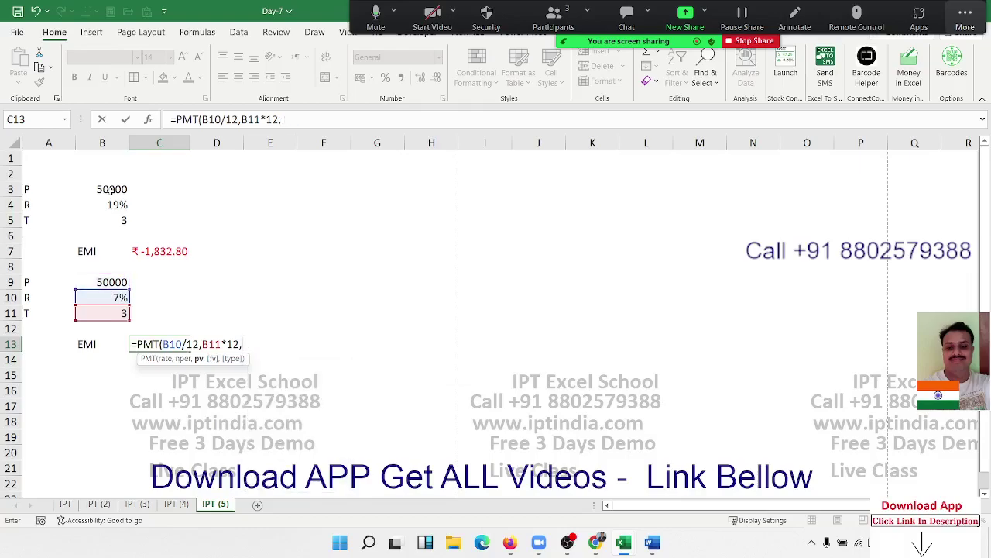
type(",")
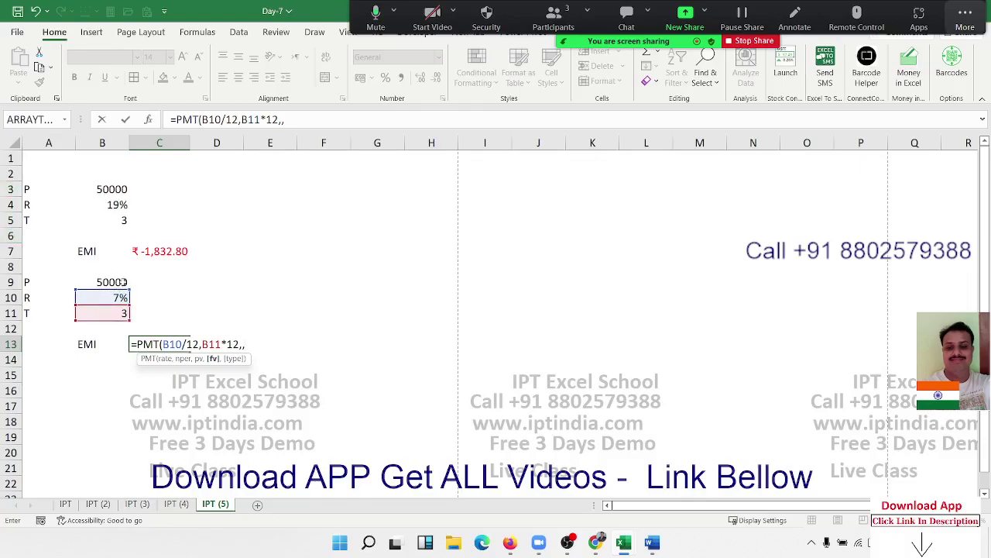
left_click(122, 283)
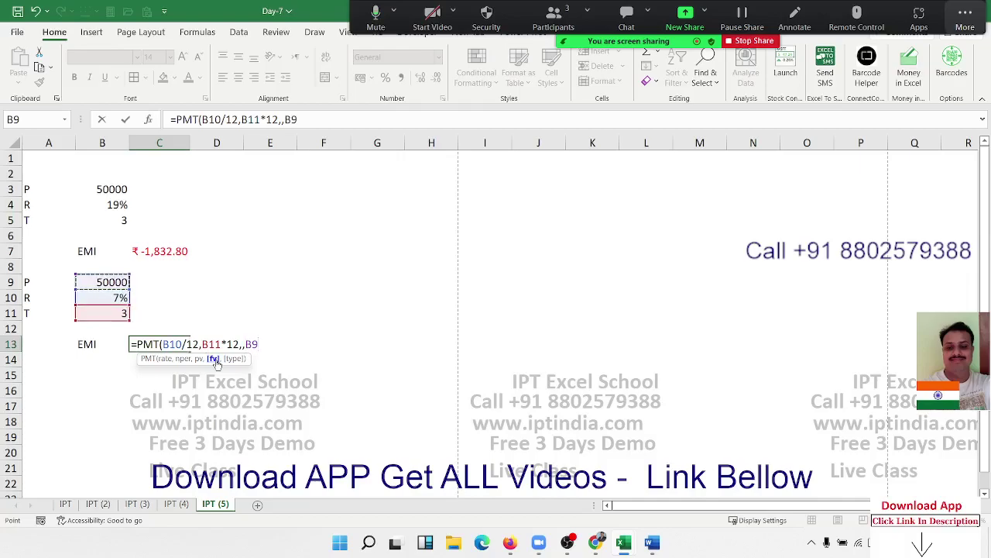
key("Return")
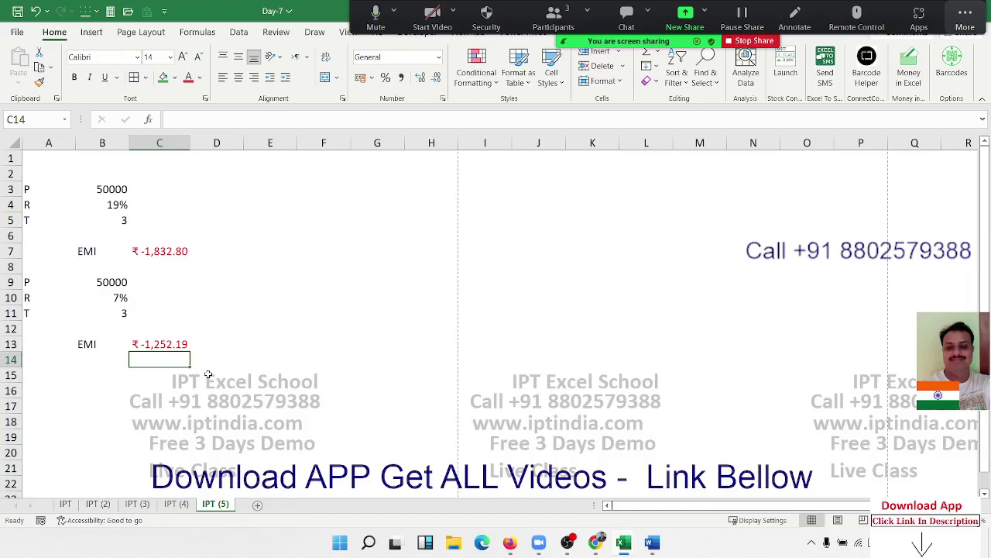
left_click(271, 189)
- Copy A9:B11 (P 50000, R 7%, T 3) into E2:F4, then begin a formula in E6
left_click_drag(55, 188, 111, 220)
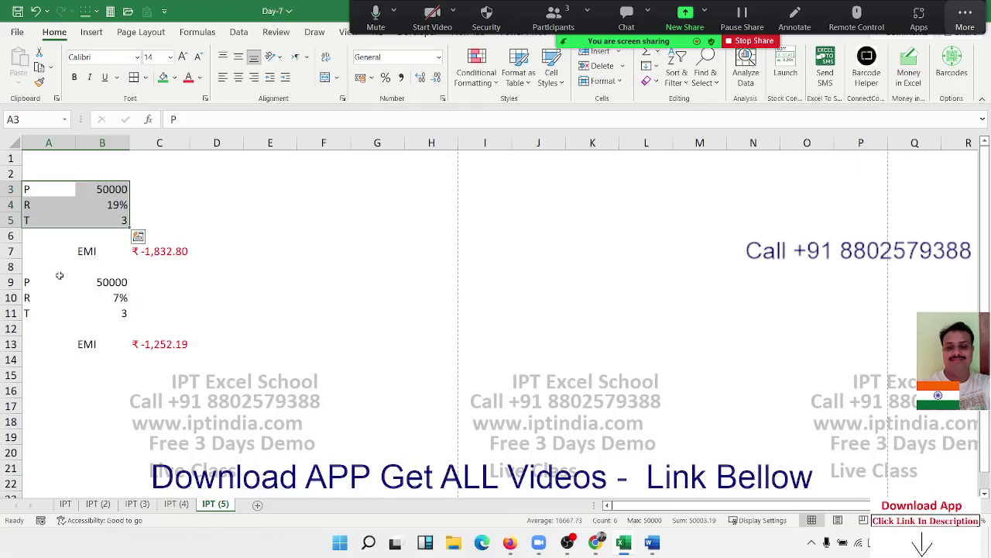
left_click_drag(59, 282, 99, 312)
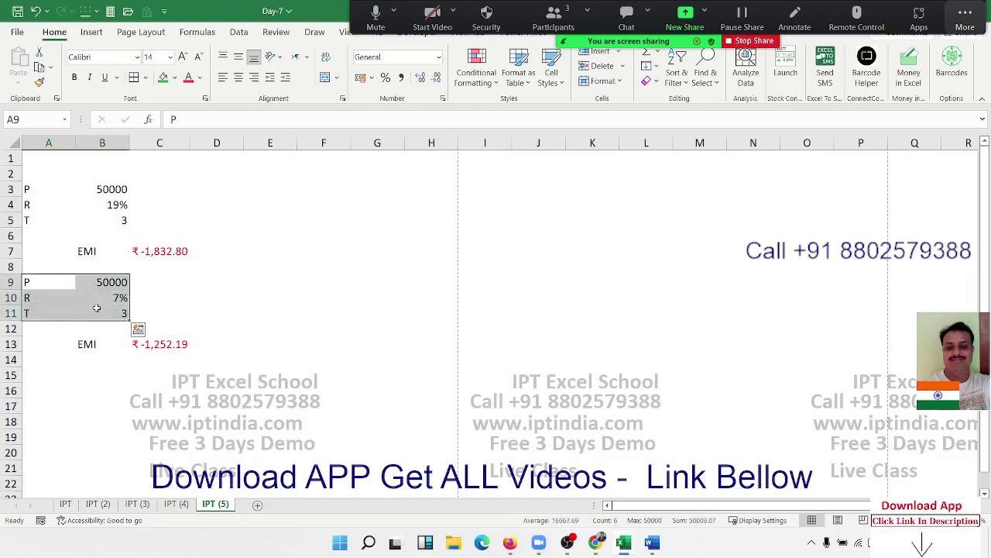
key("ctrl+c")
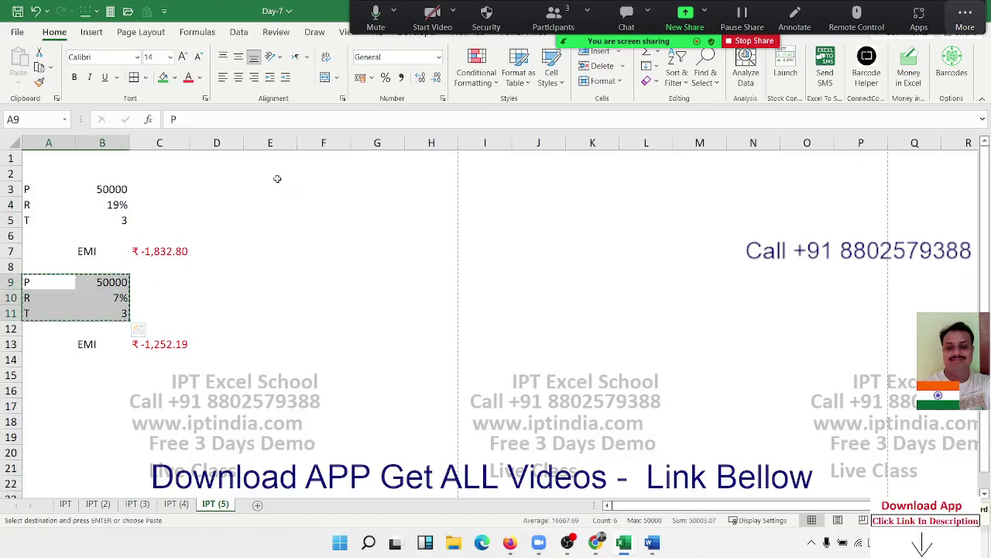
left_click(277, 177)
key("ctrl+v")
key("Escape")
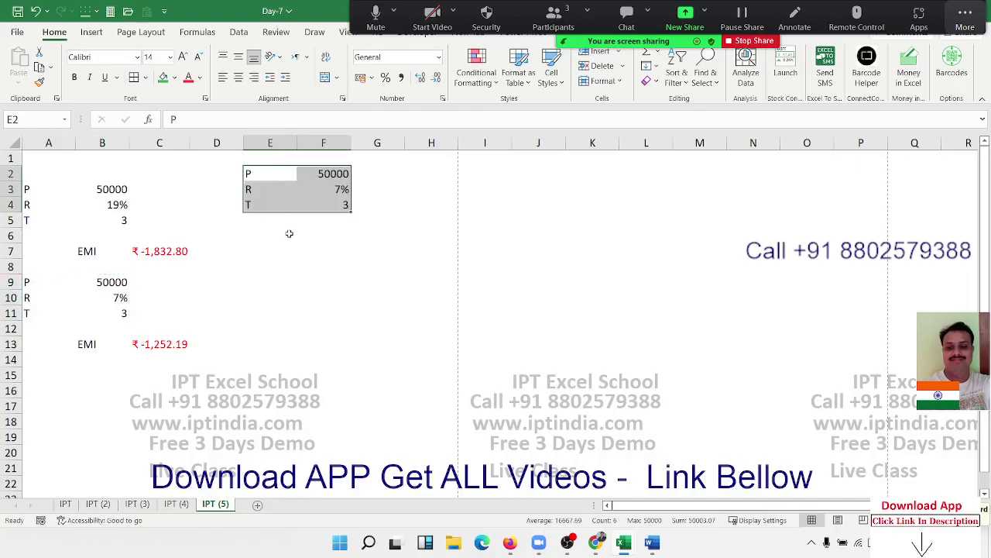
left_click(290, 234)
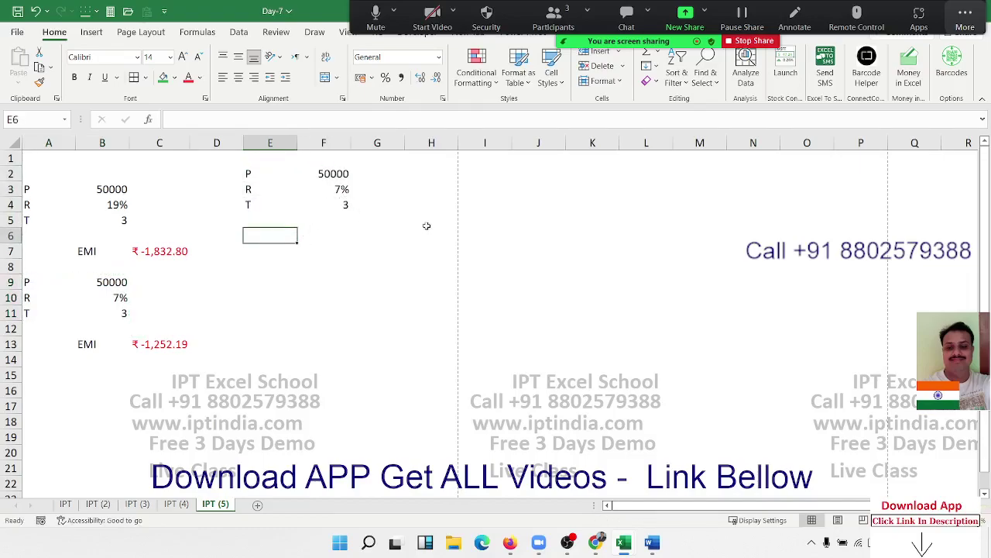
type("=")
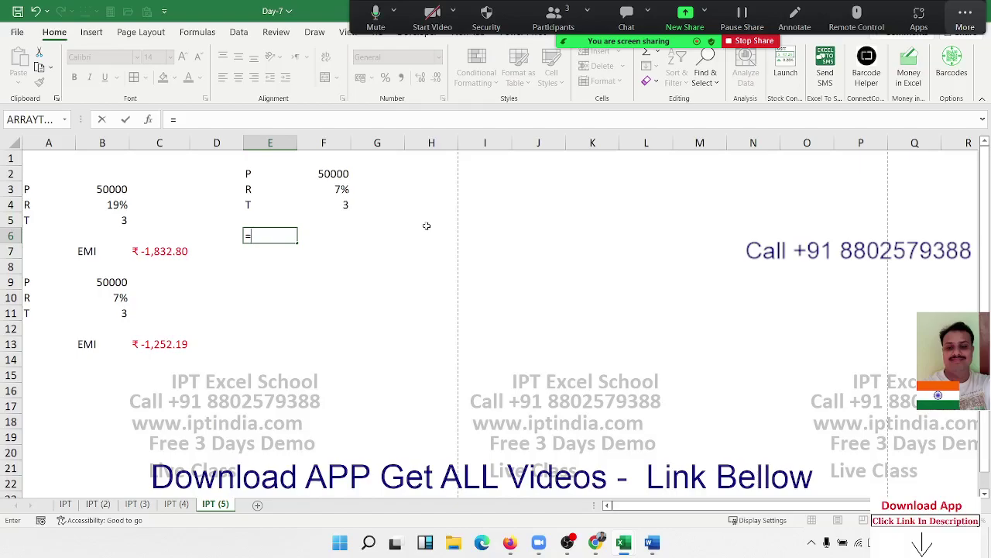
- Enter =FV(F3/12,F4*12,,F2) in E6, returning ₹ -61,646.28
type("fv")
key("Tab")
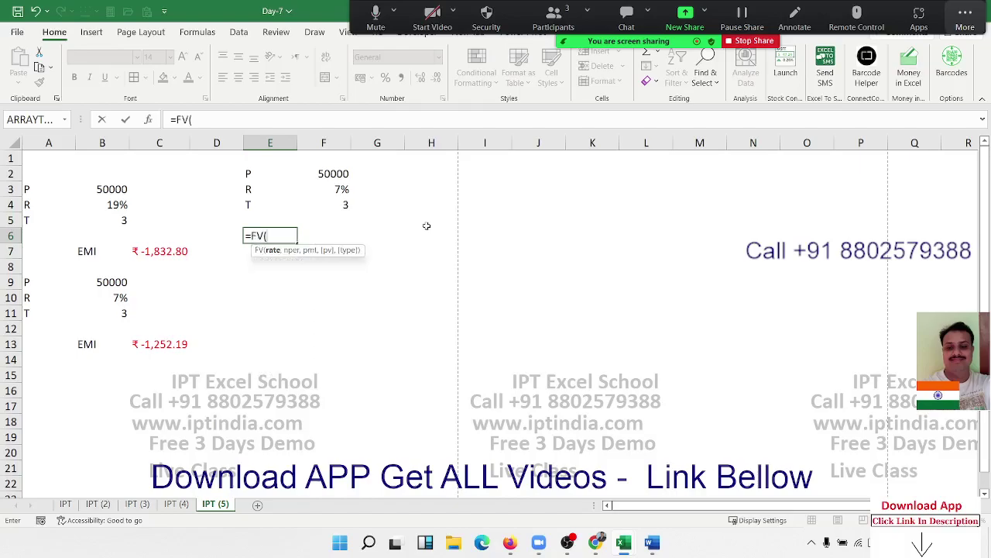
left_click(332, 189)
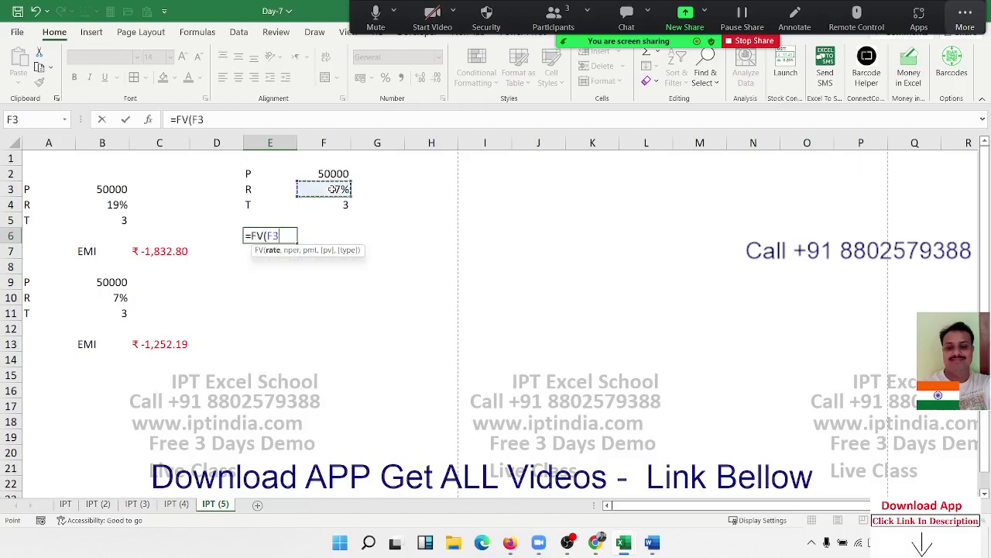
type("/")
type("12")
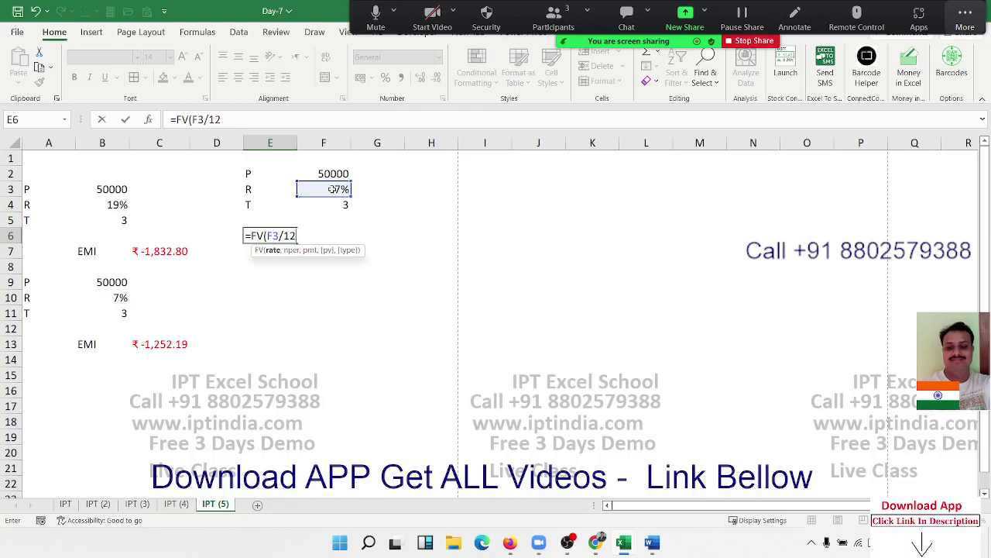
type(",")
left_click(344, 205)
type("*")
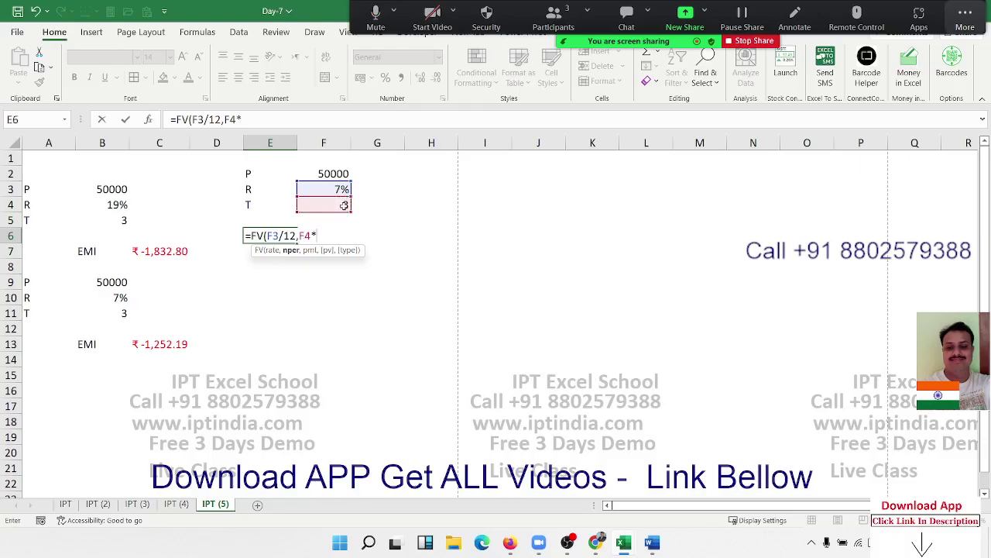
type("12,")
type(",")
left_click(328, 173)
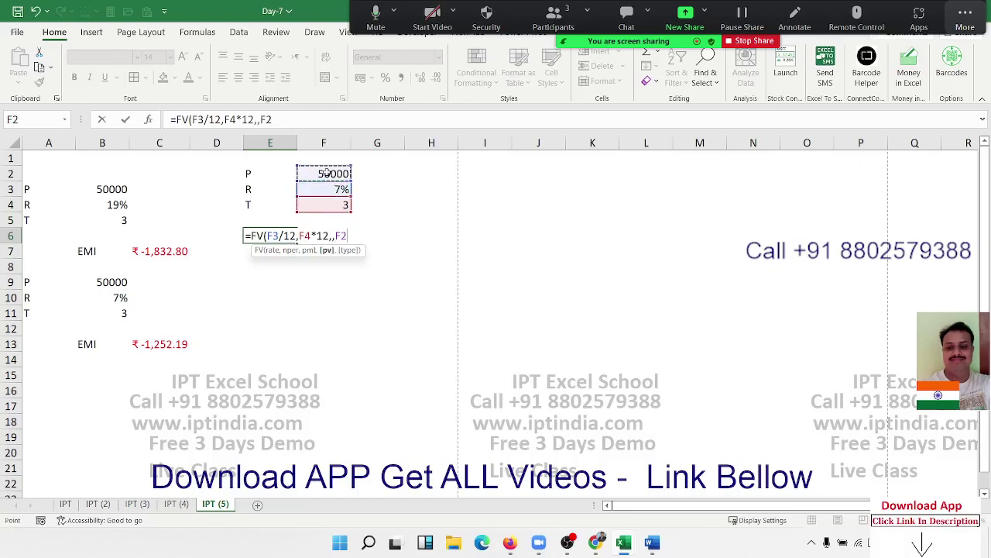
type(")")
key("Return")
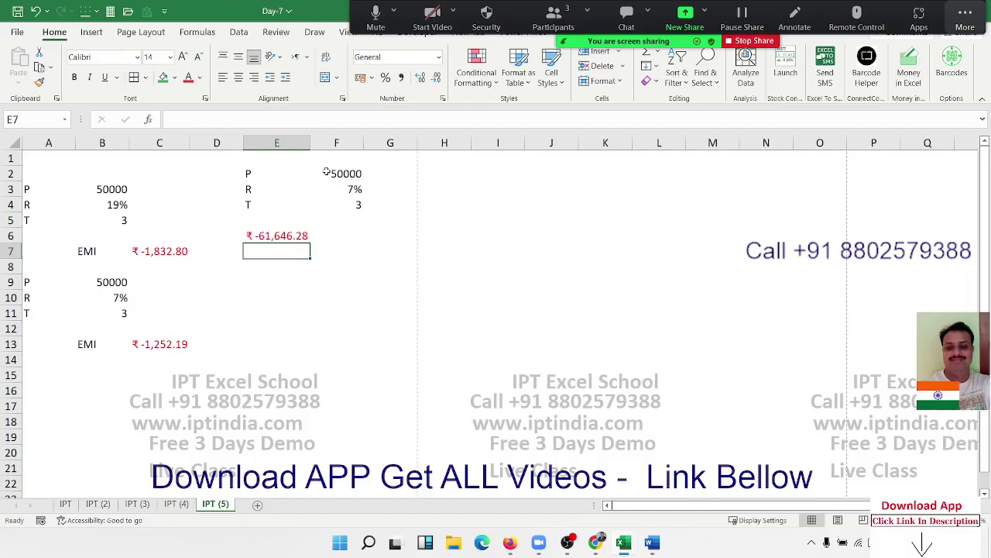
left_click_drag(249, 171, 354, 203)
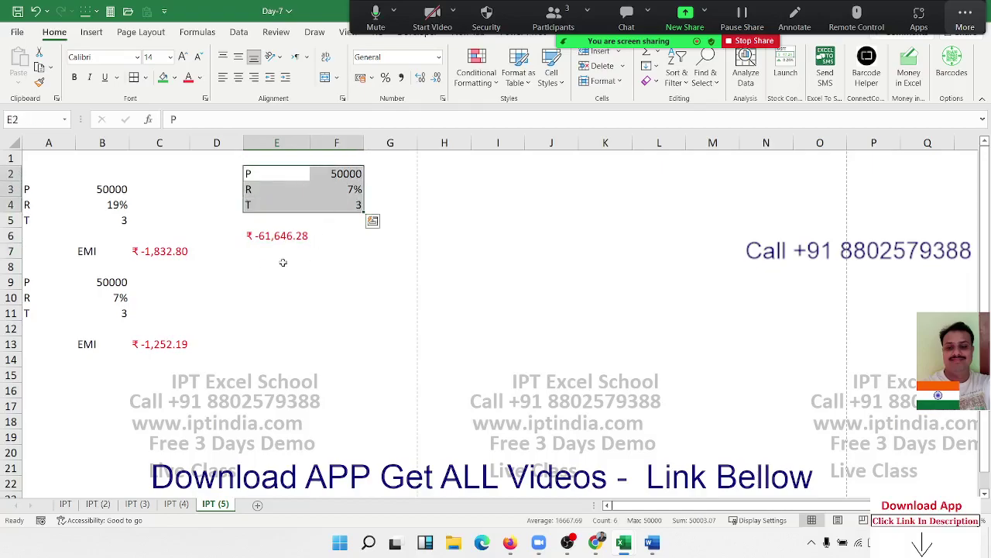
- Paste the E2:F4 block at E8 and change its first row to EMI 2000
key("ctrl+c")
left_click(255, 271)
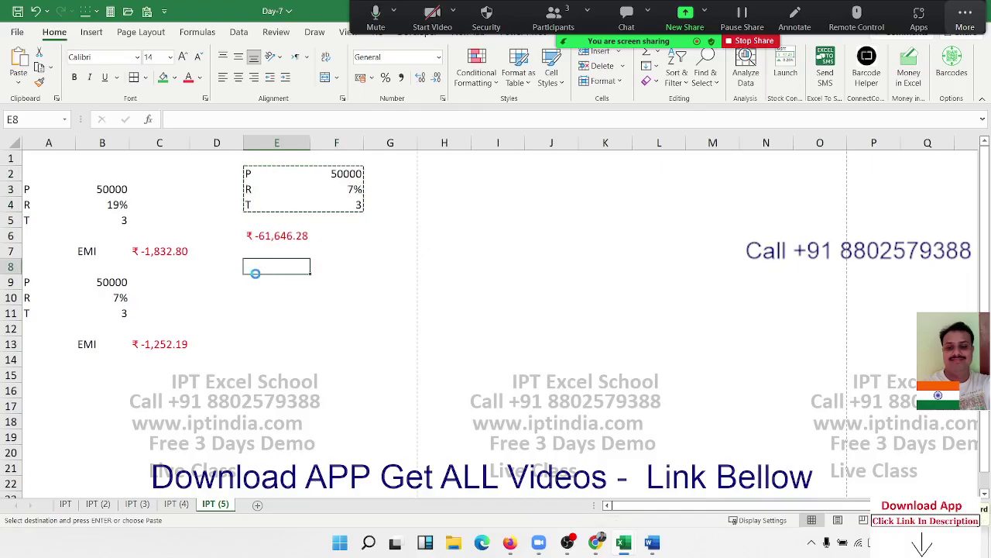
key("ctrl+v")
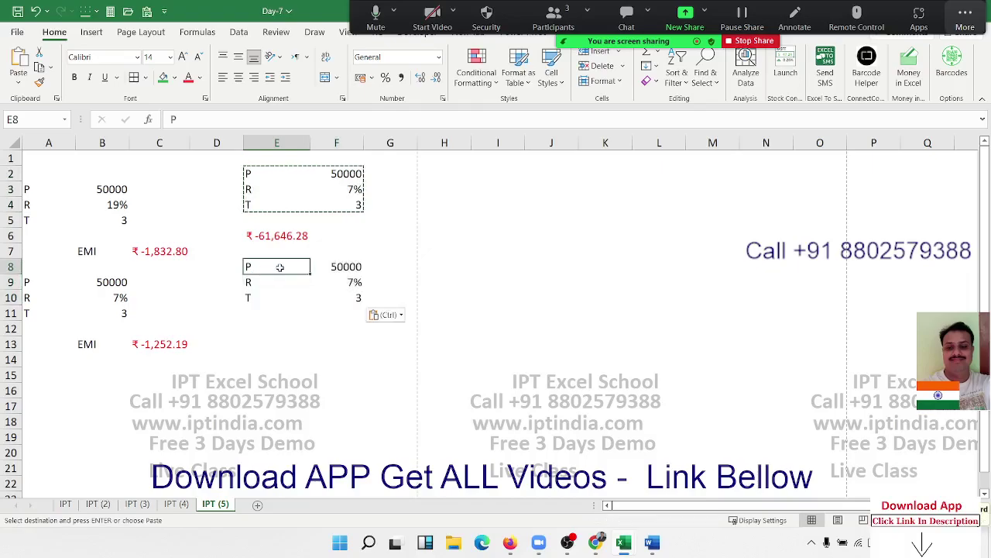
type("EMI")
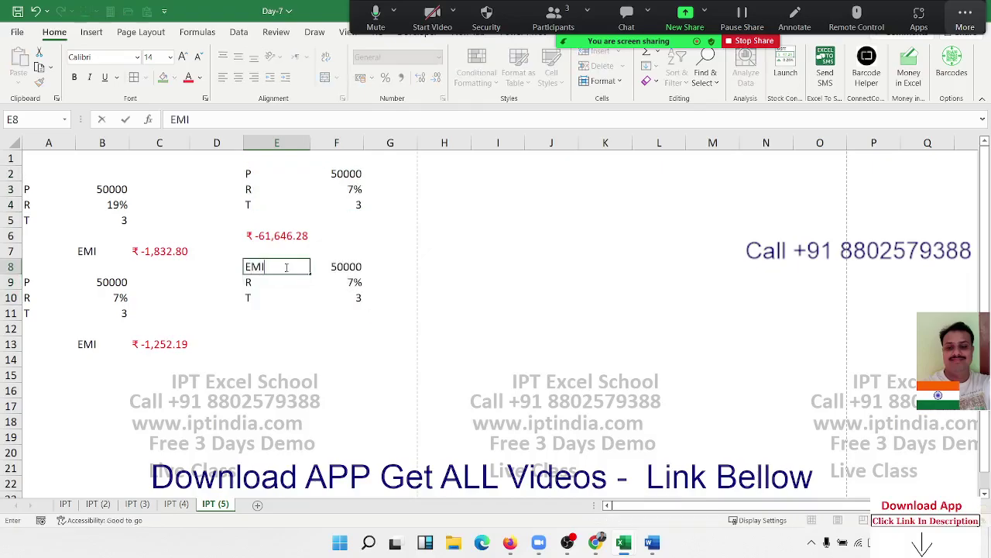
key("Tab")
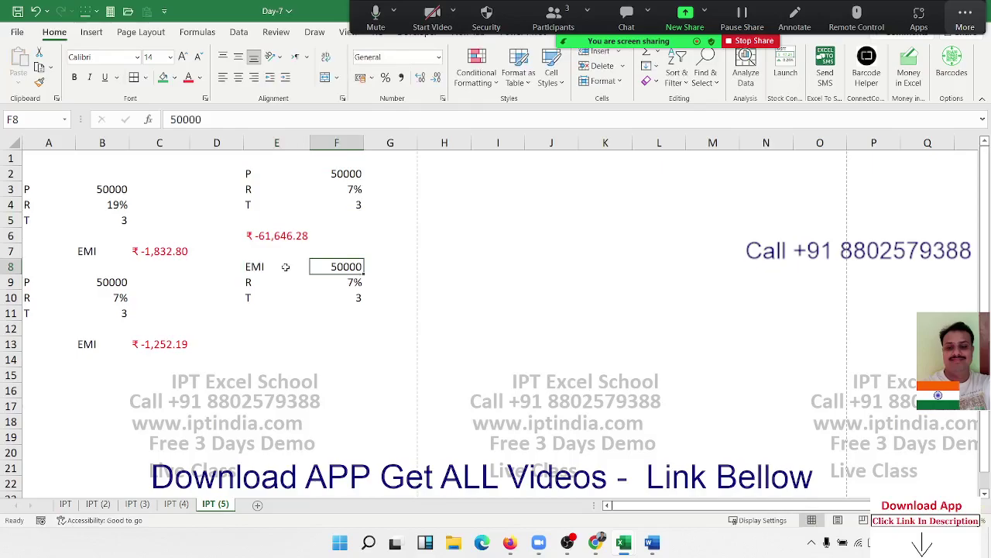
type("2000")
key("Return")
key("Down")
key("Down")
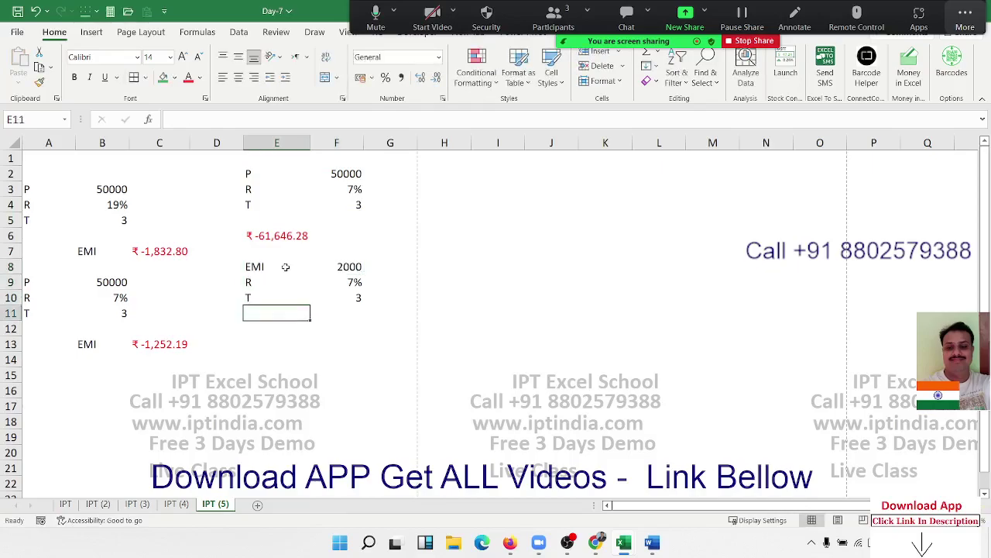
key("Right")
key("Down")
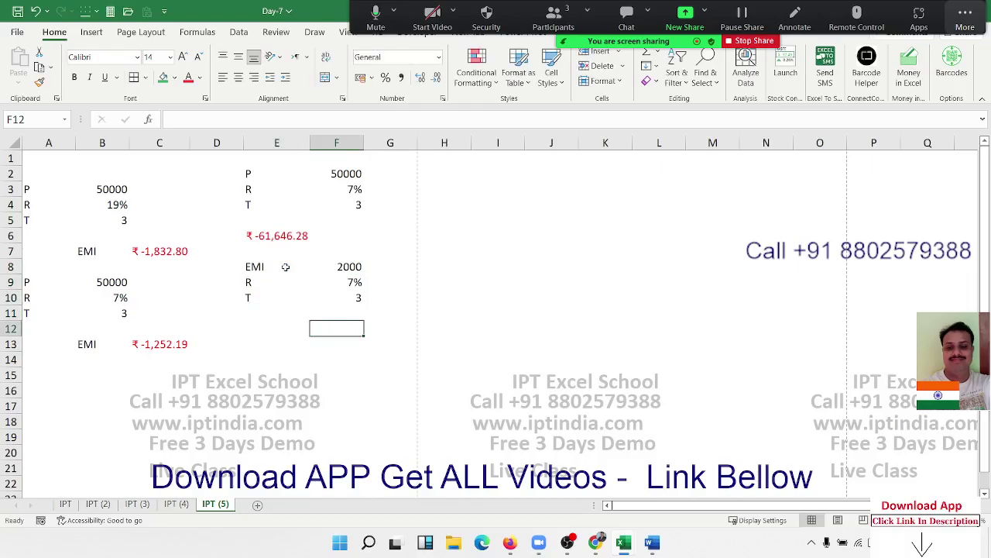
key("Up")
- Enter =FV(F9/12,F10*12,F8) in F12, giving ₹ -79,860.20
key("Down")
type("=fv")
key("Tab")
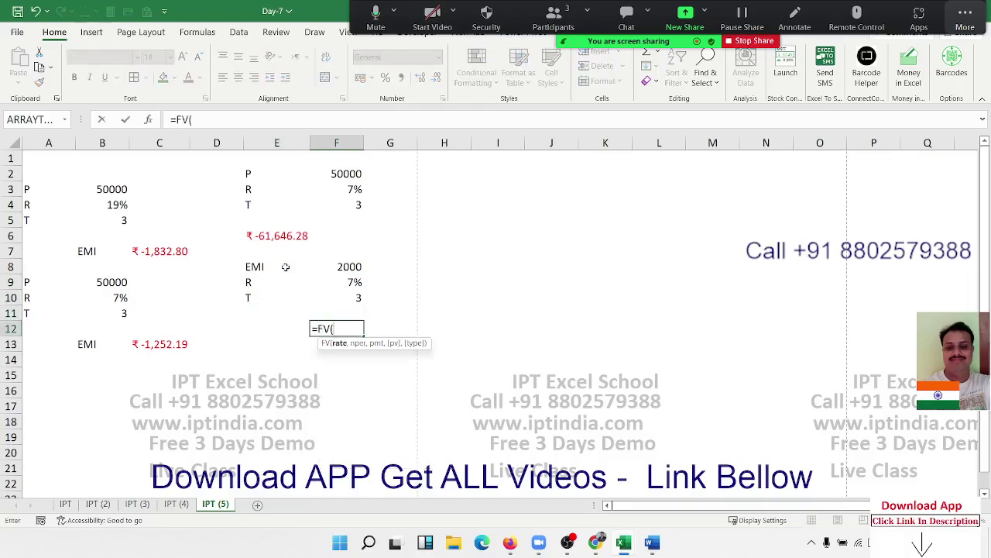
key("Up")
key("Up")
key("Up")
type("/")
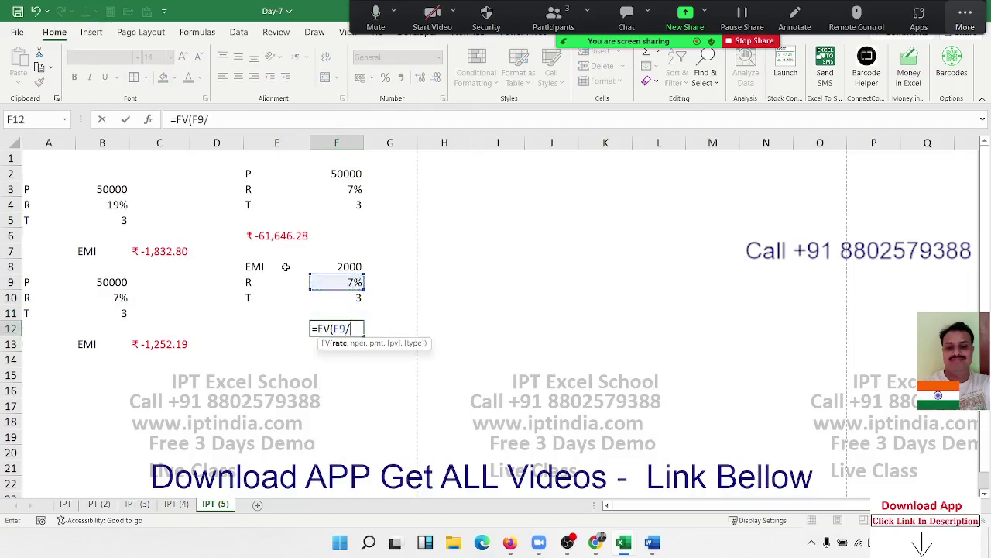
type("12,")
key("Up")
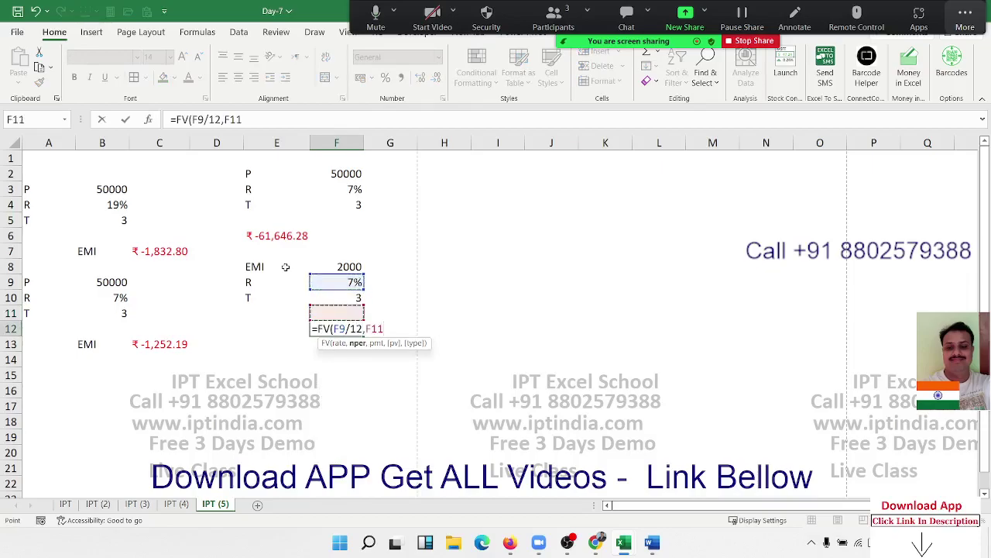
key("Up")
type("*12")
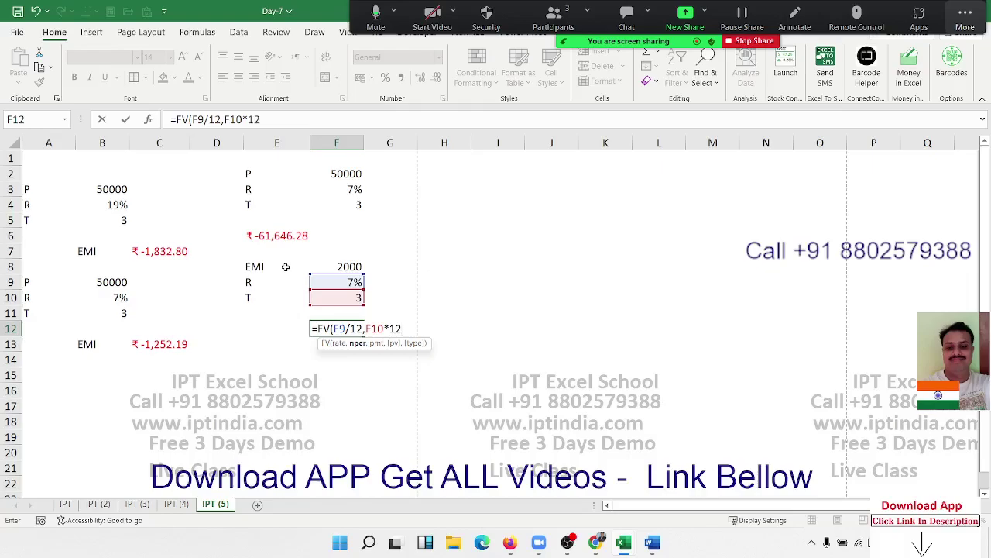
type(",")
key("Up")
key("Up")
key("Up")
key("Up")
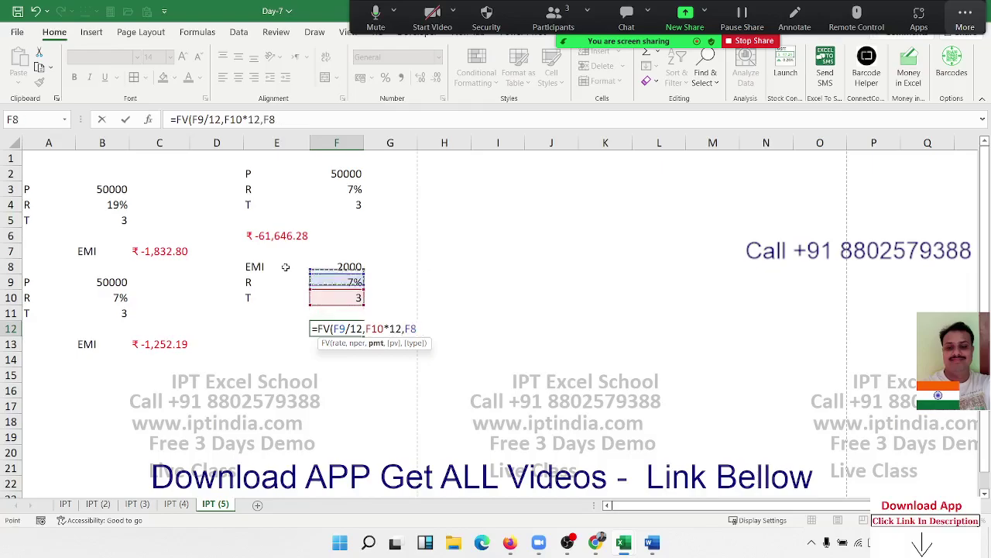
key("Return")
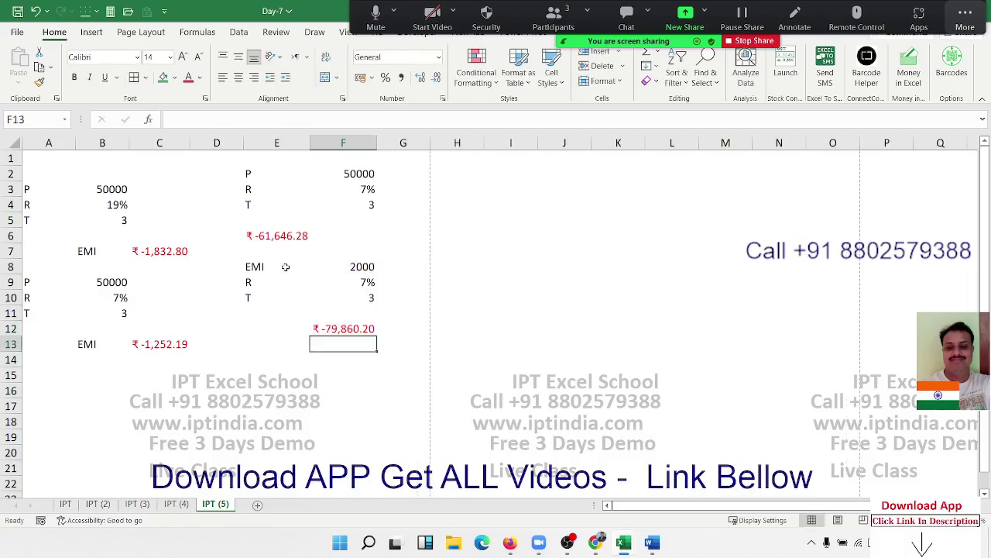
key("Up")
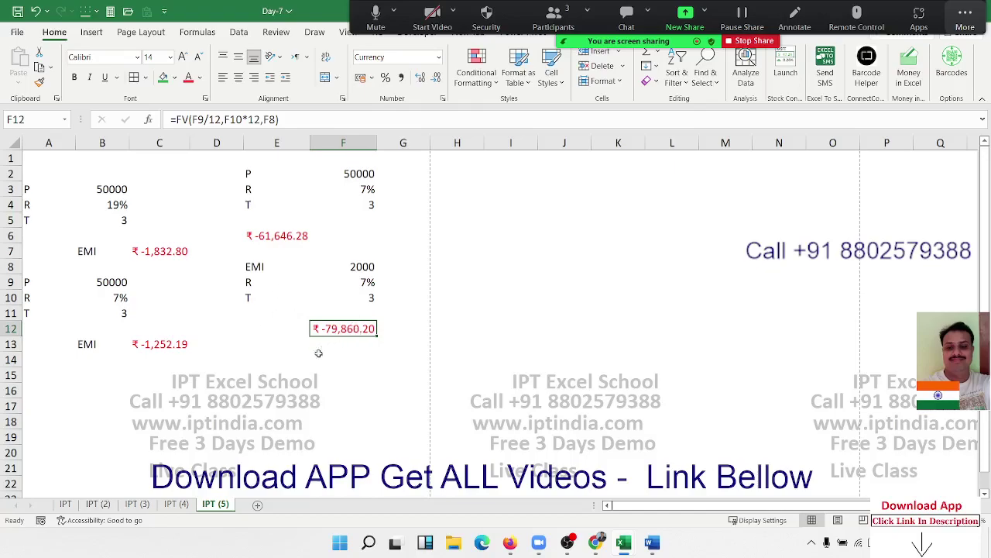
- Review the 7% rate, 3-year term and 50000 principal in F9, F10 and F2
left_click(65, 392)
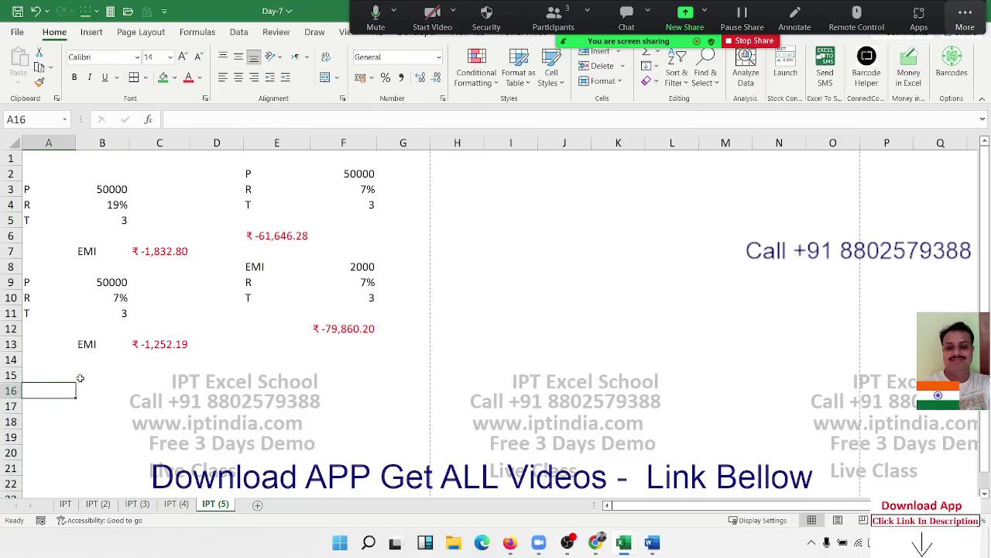
left_click(79, 376)
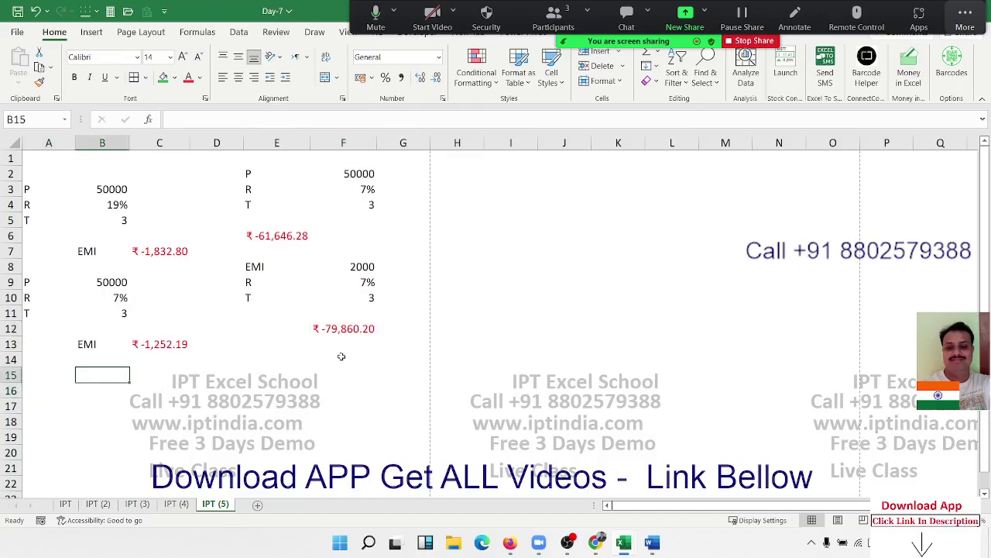
left_click(315, 361)
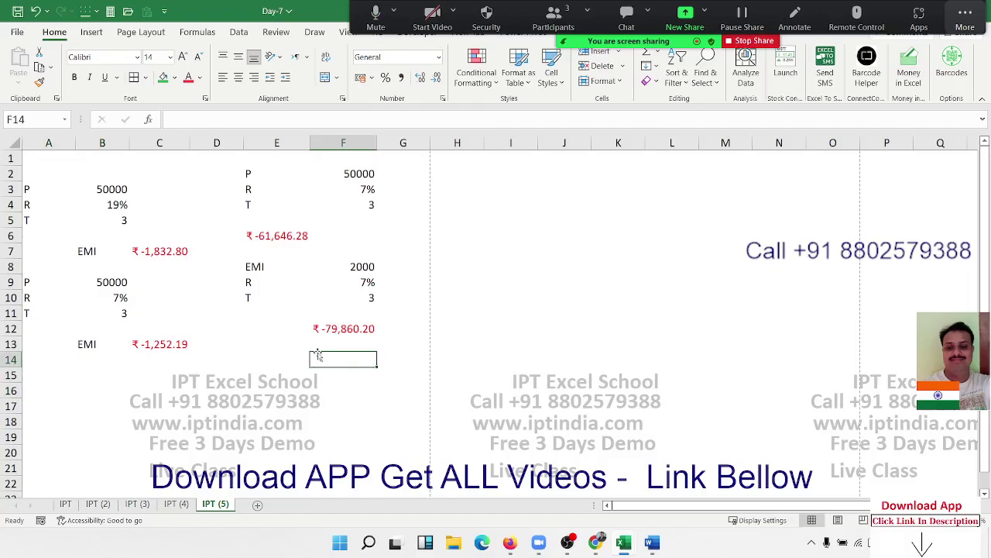
left_click(367, 282)
left_click_drag(367, 282, 367, 297)
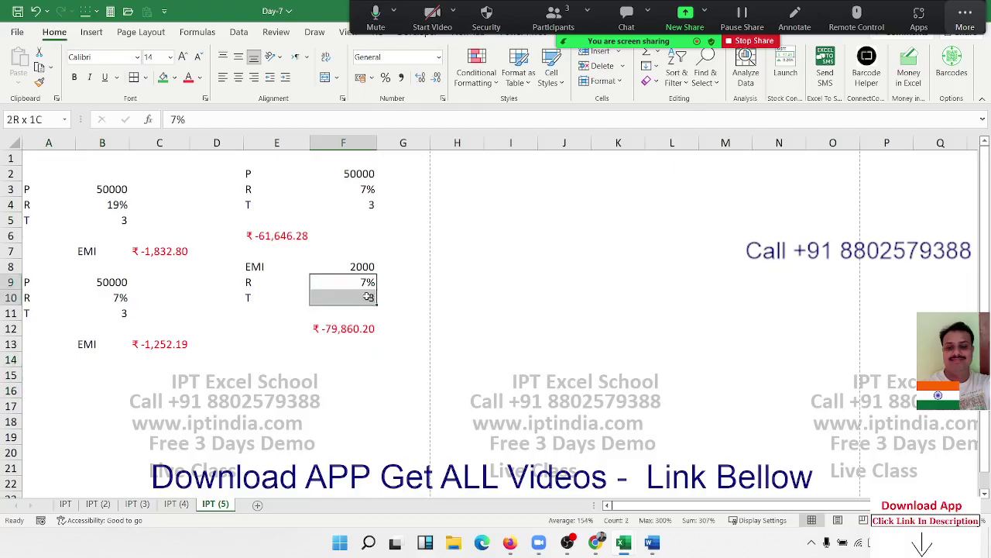
left_click(359, 174)
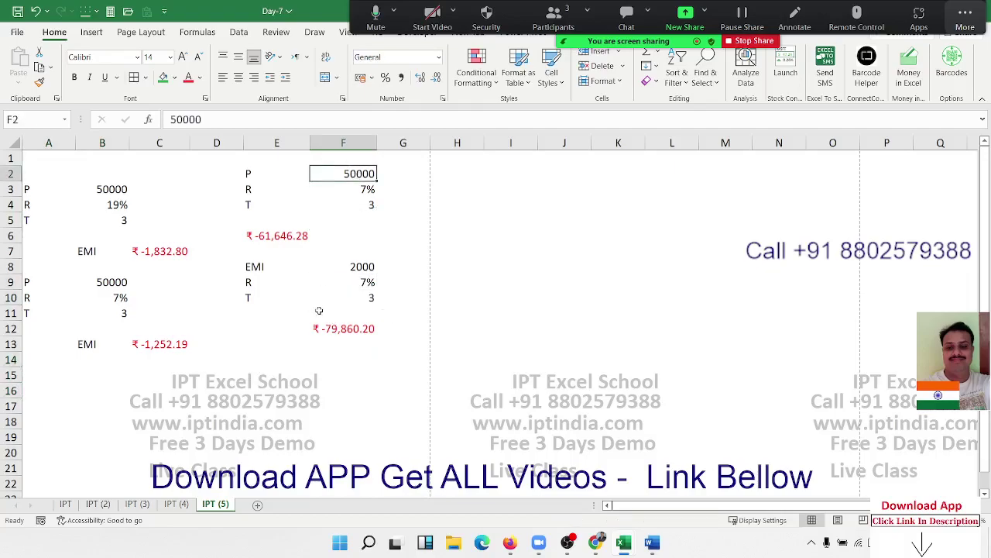
- Enter =PV(F9/12,F10*12,,50000) in E14, returning ₹-40,553.95
left_click(272, 358)
type("=")
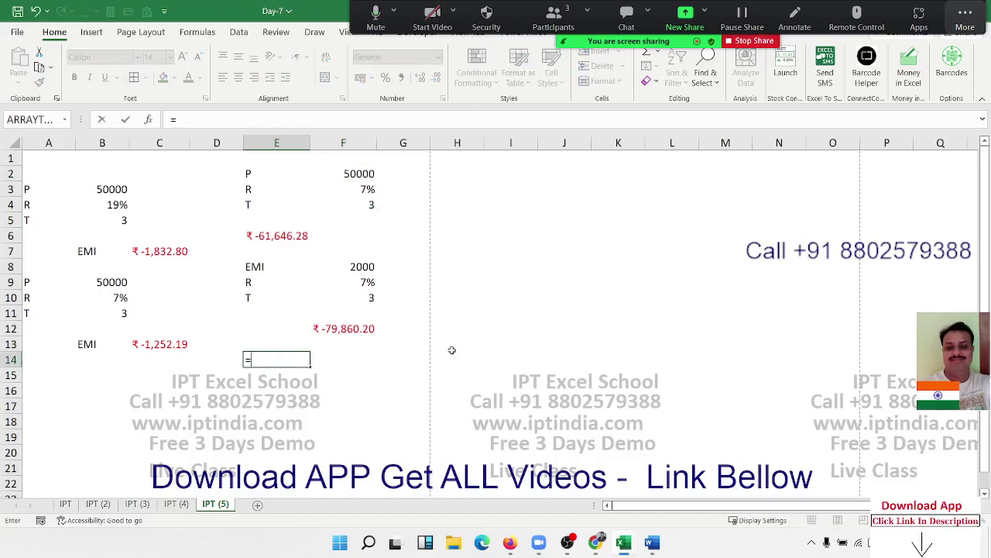
type("p")
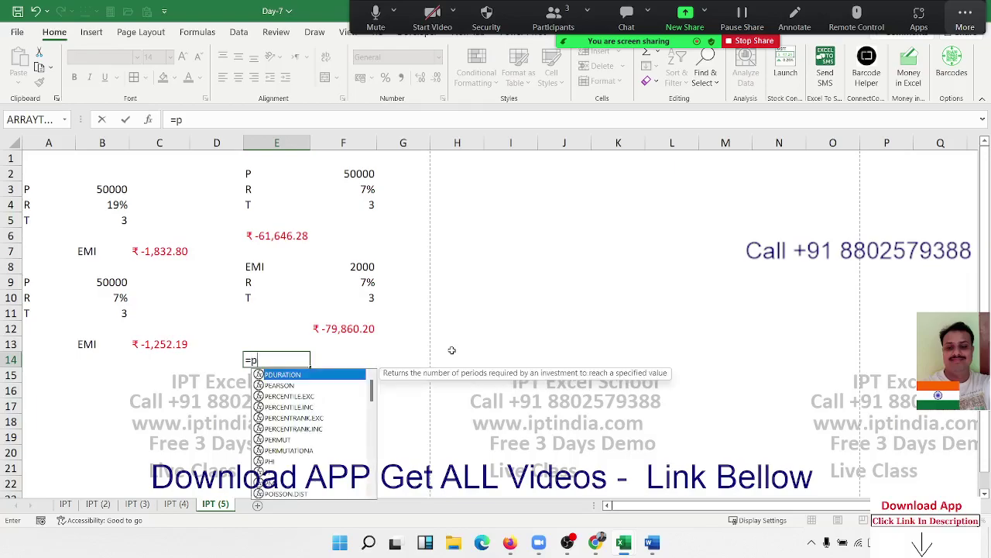
type("v")
key("Tab")
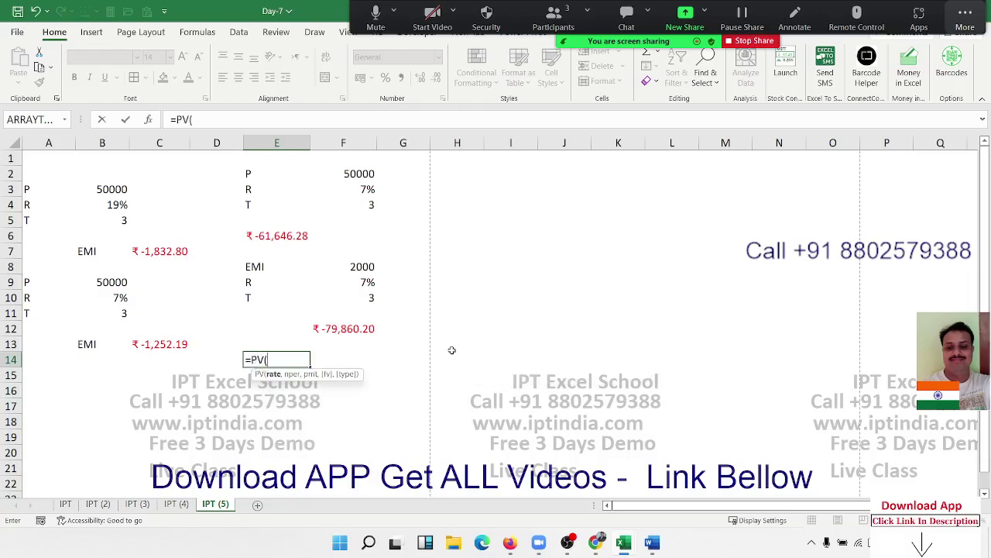
left_click(349, 281)
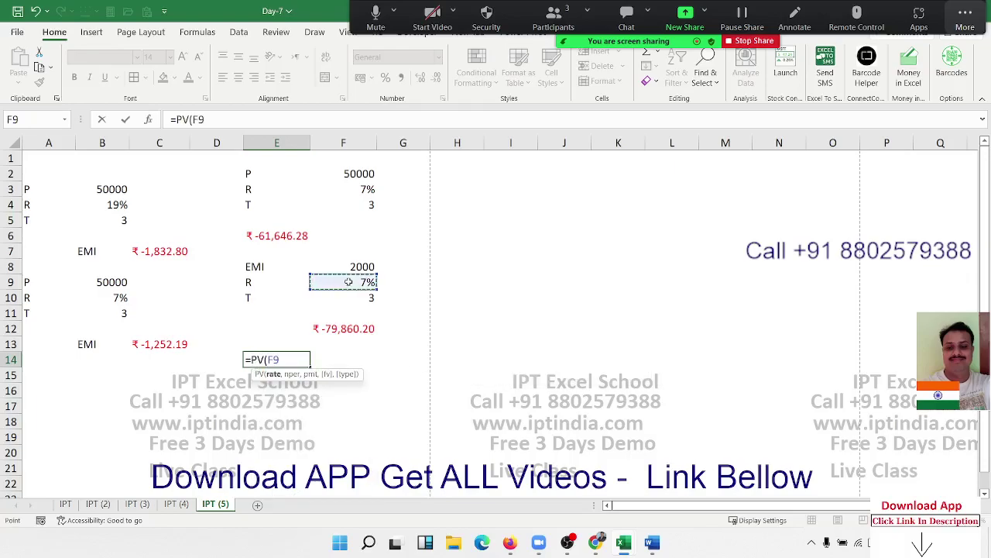
type("/12,")
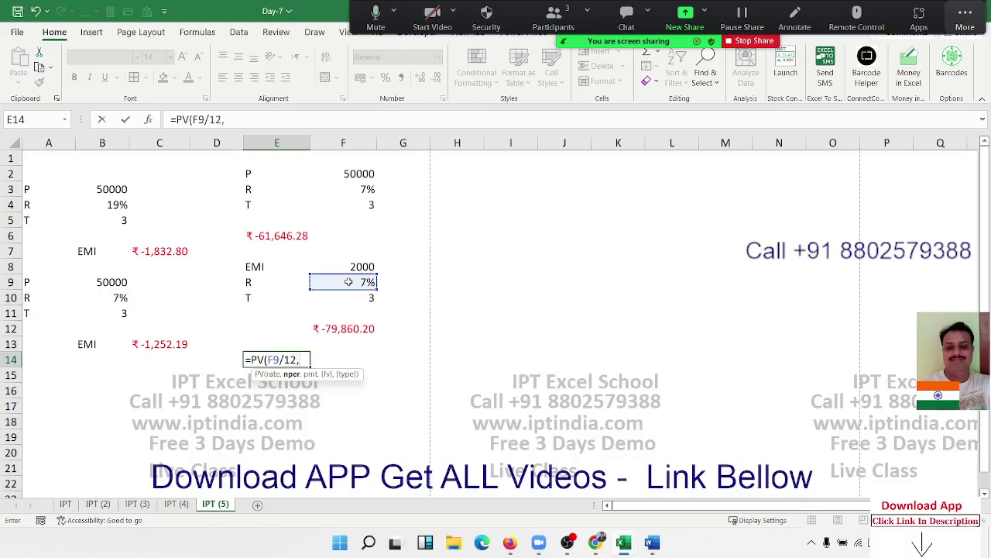
left_click(353, 297)
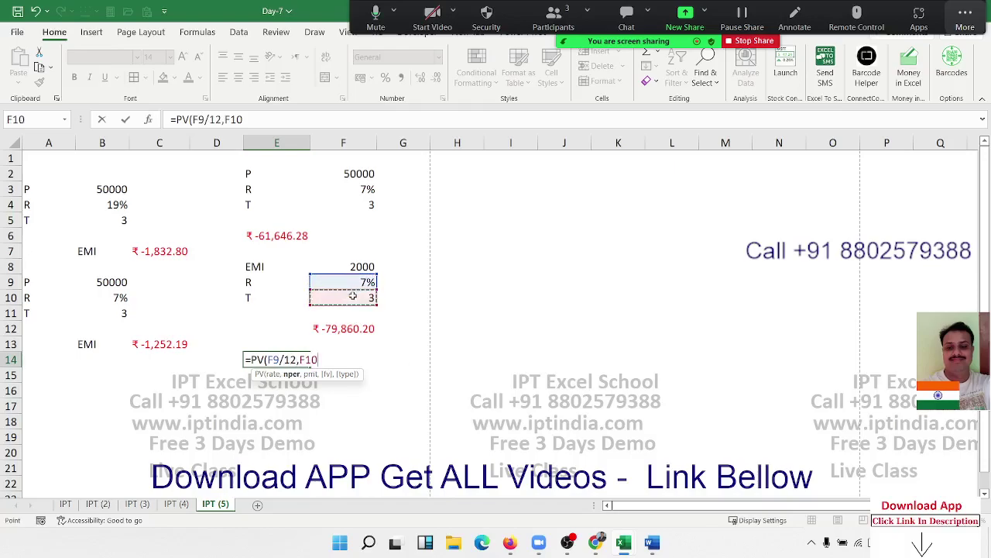
type("*12")
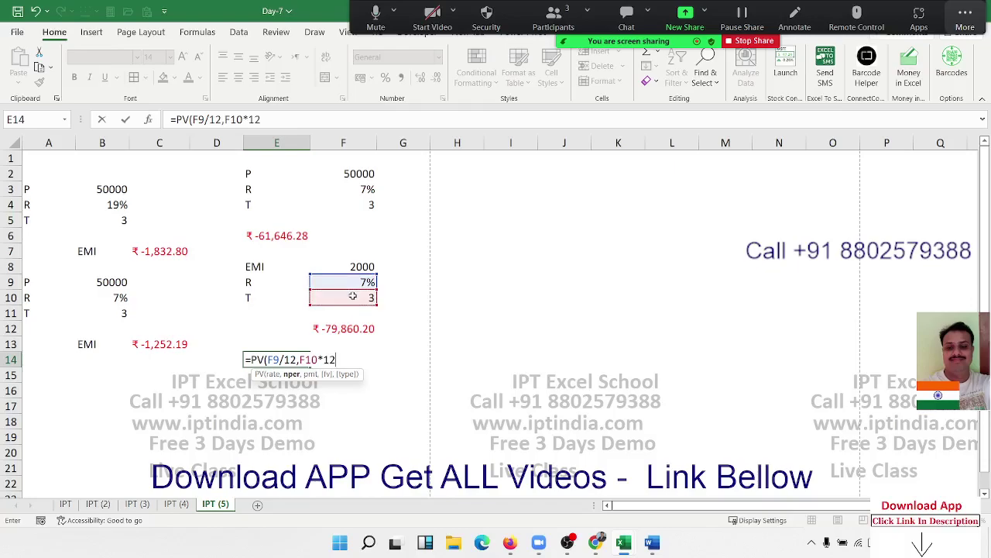
type(",,5")
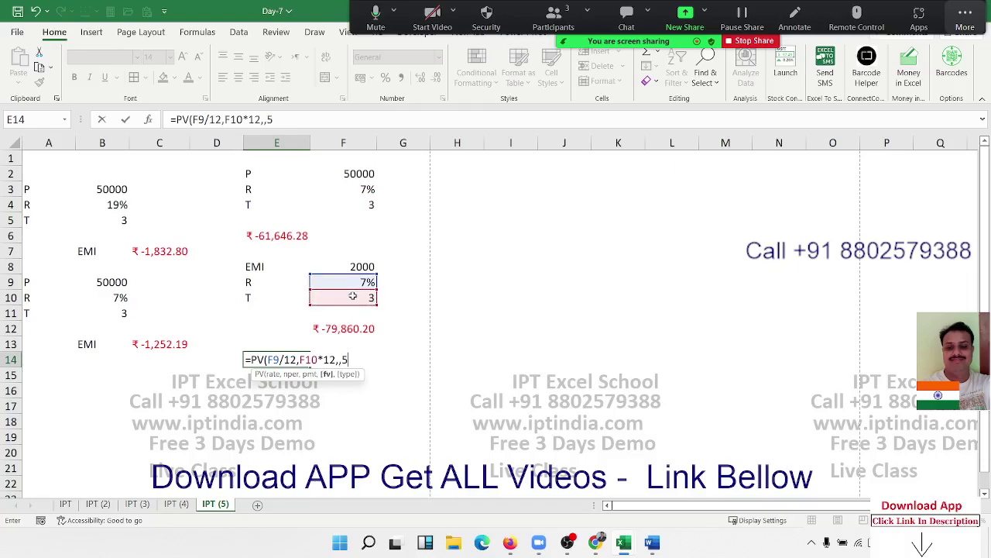
type("0000")
key("Return")
key("Up")
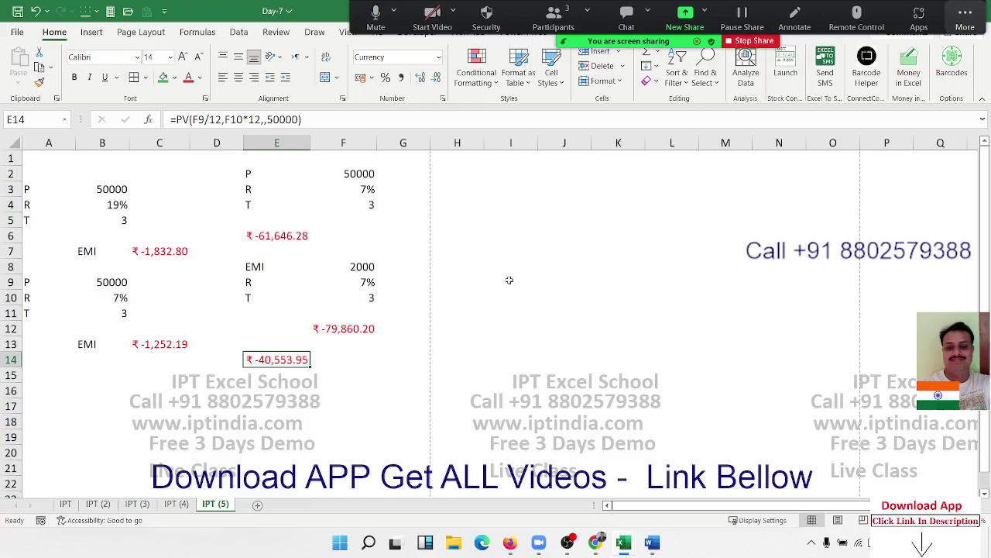
key("Right")
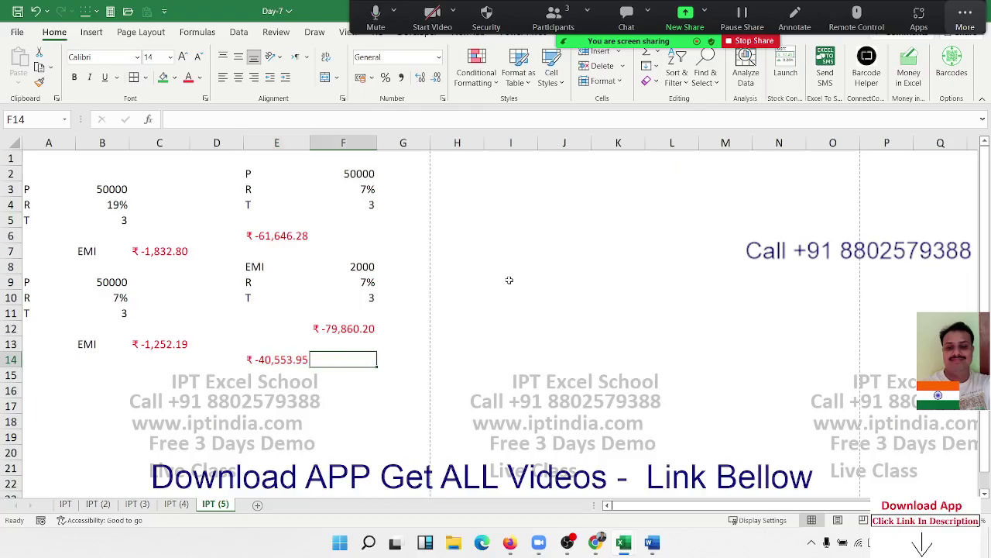
key("Left")
key("Left")
key("Left")
key("Left")
key("Left")
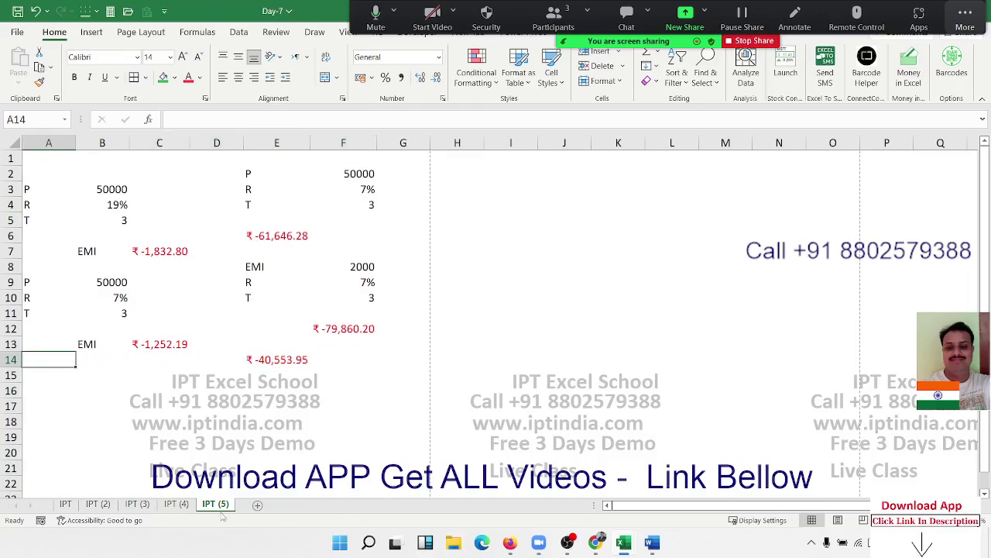
- Copy IPT (5) as a new IPT (6) sheet and clear its columns A–F
left_click_drag(221, 511, 262, 509)
left_click_drag(48, 143, 342, 182)
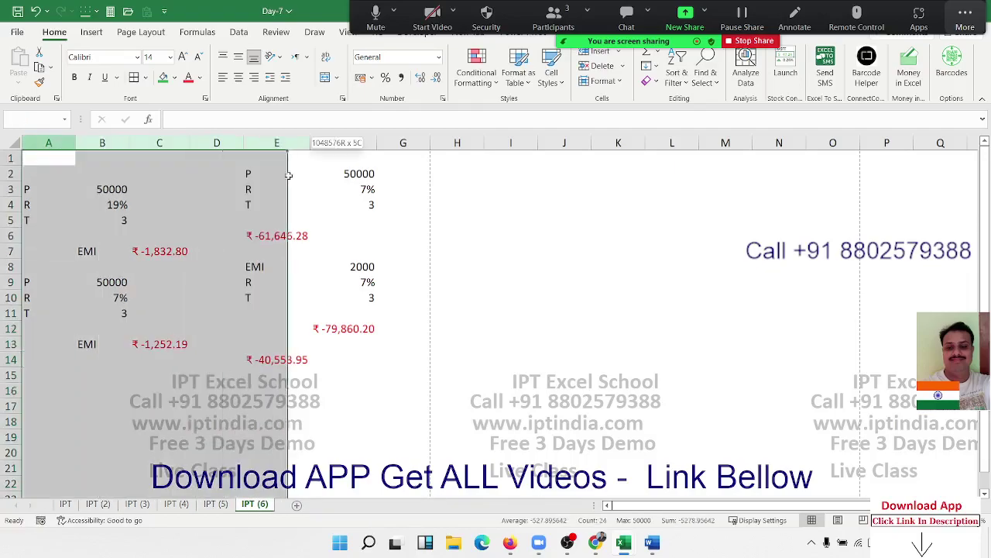
key("ctrl+minus")
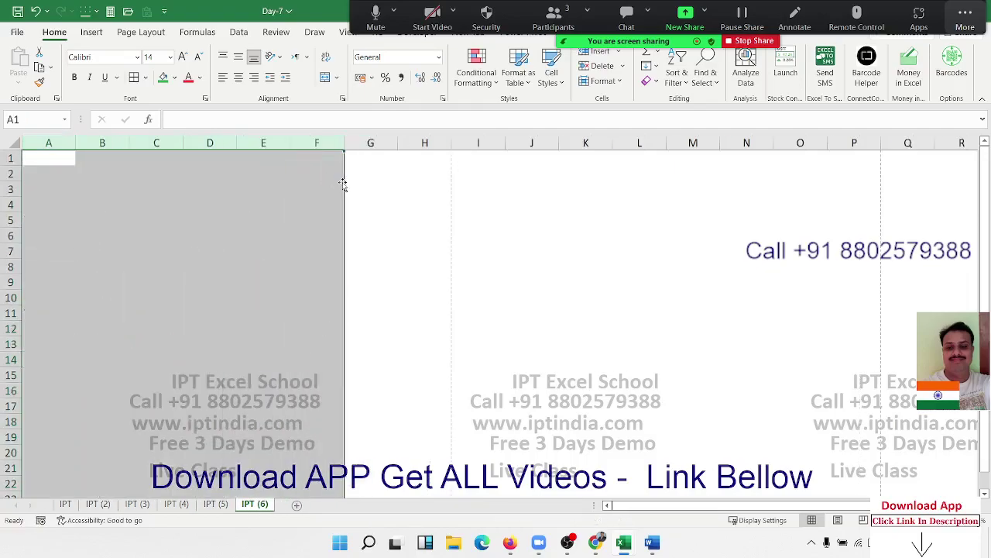
- Add Qty and Rate labels in A2:A3, with 50 and 10 in column B
key("Down")
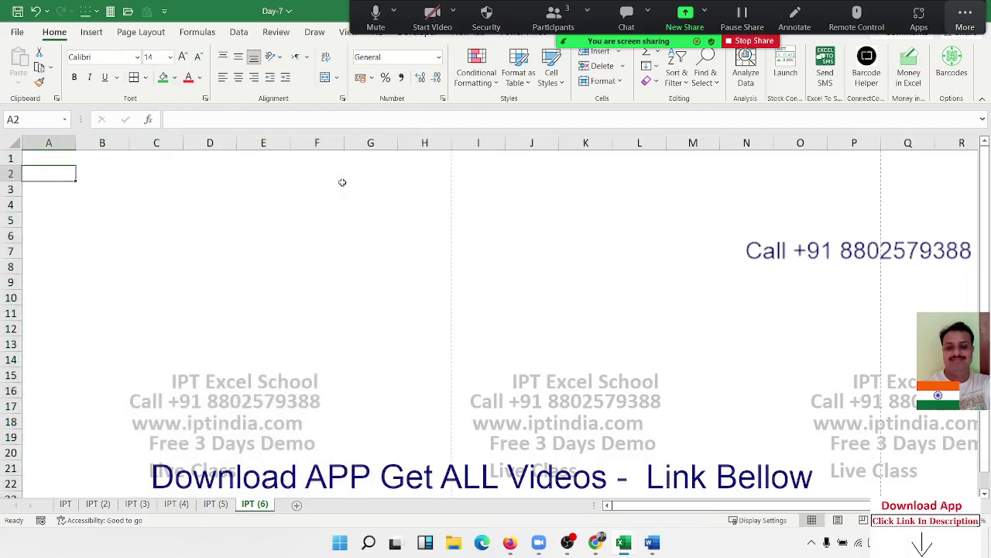
type("Qty")
key("Return")
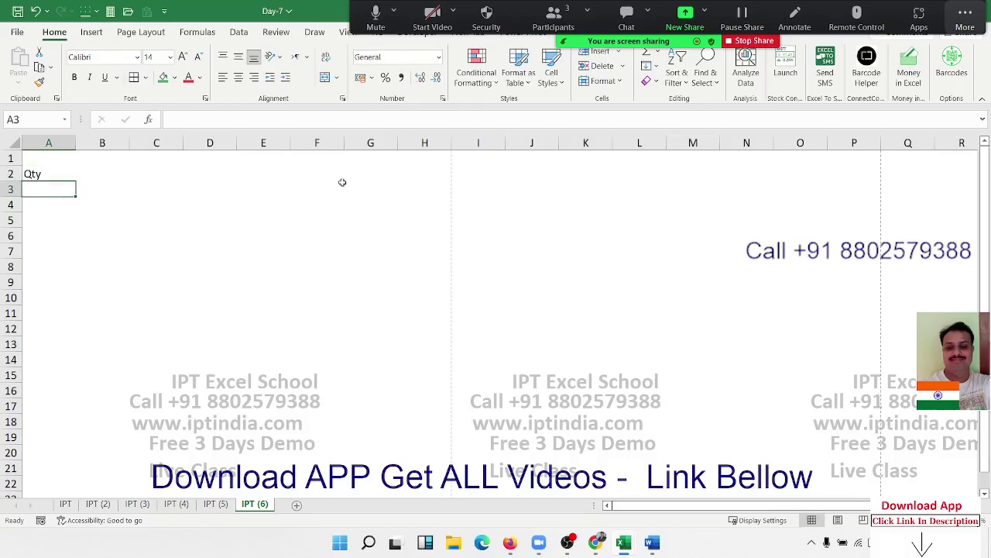
type("Rate")
key("Up")
key("Right")
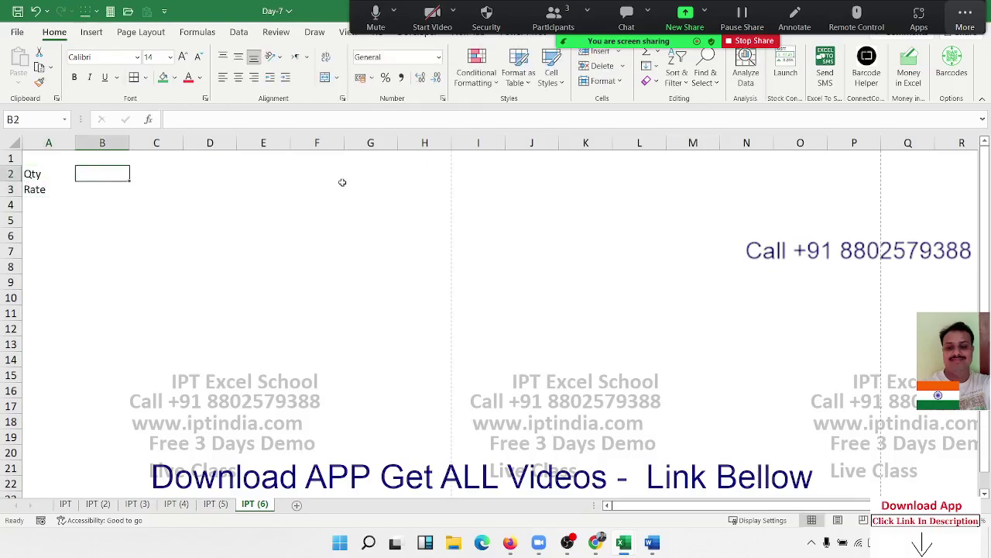
type("50")
key("Return")
type("10")
key("Right")
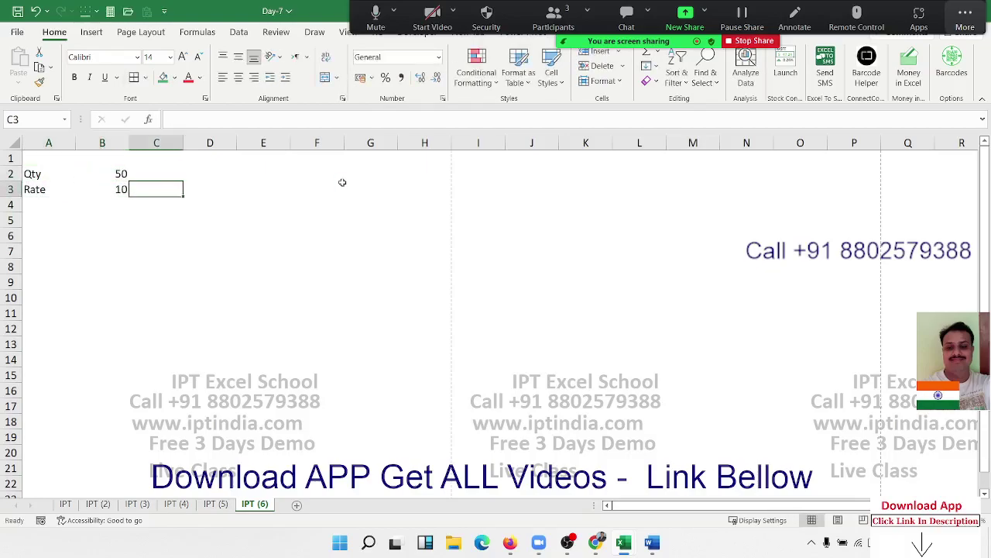
- Enter Qty 60, 40 and Rate 30, 12 in columns C and D
key("Up")
type("60")
key("Return")
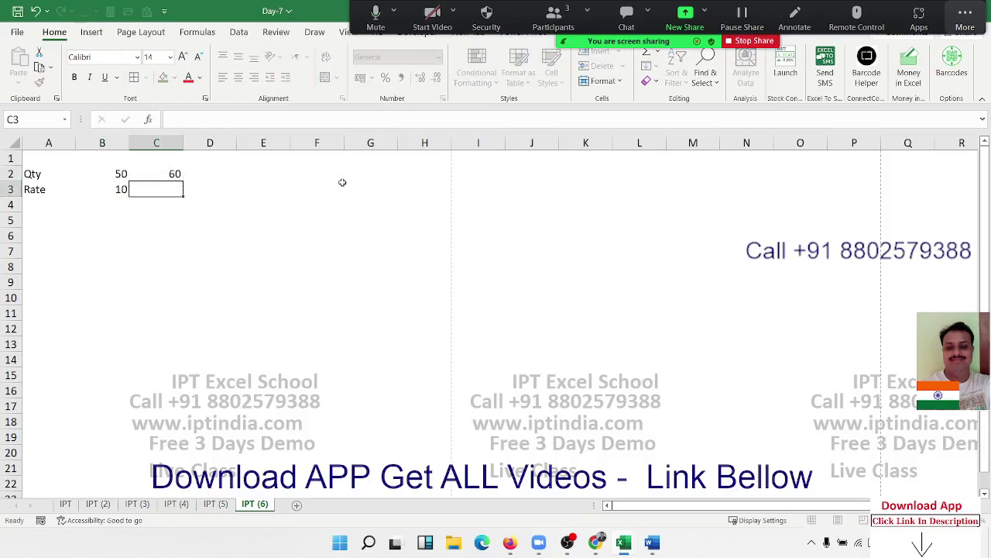
type("30")
key("Right")
key("Up")
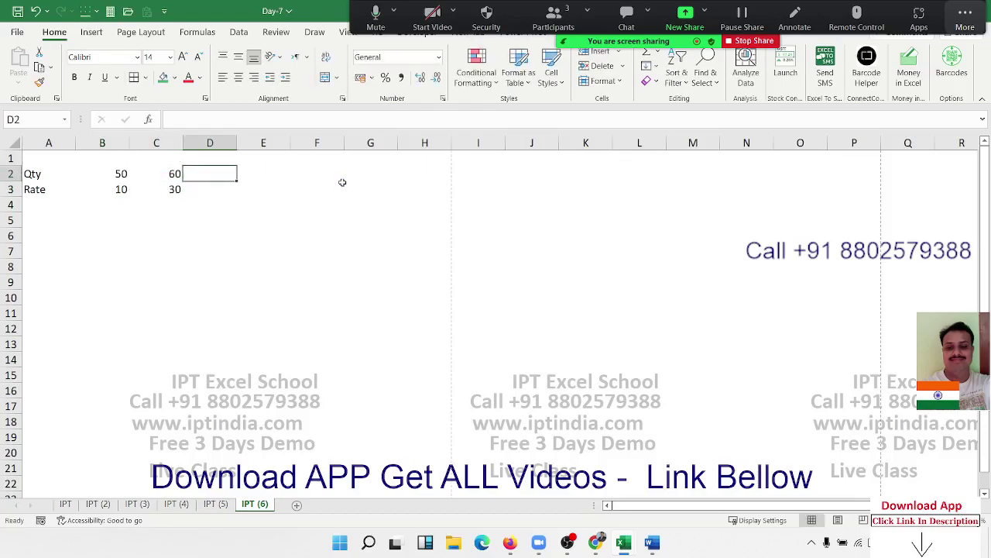
type("40")
key("Return")
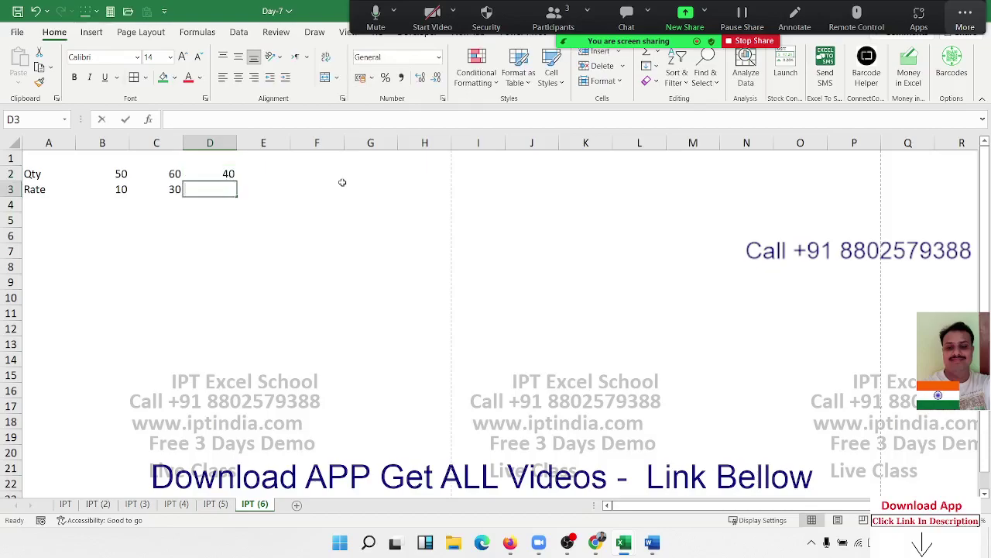
type("12")
key("Right")
- Enter Qty 22 and Rate 30 in column E
key("Up")
type("22")
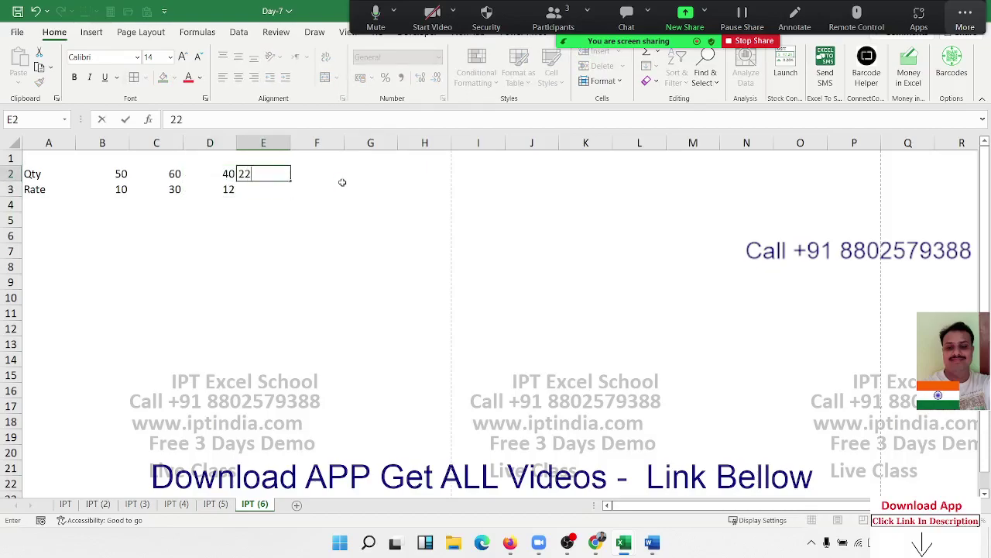
key("Return")
type("30")
key("Return")
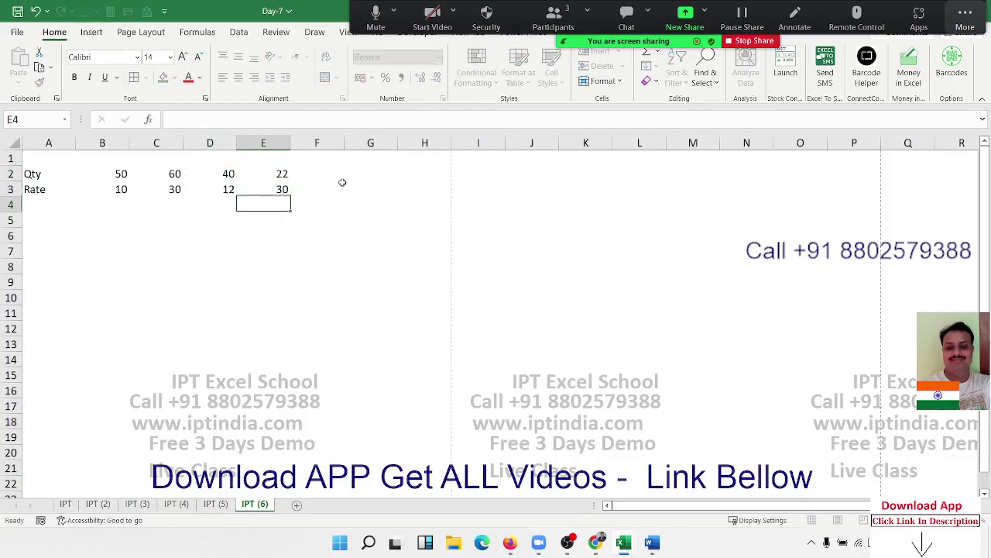
key("Down")
key("Up")
key("Down")
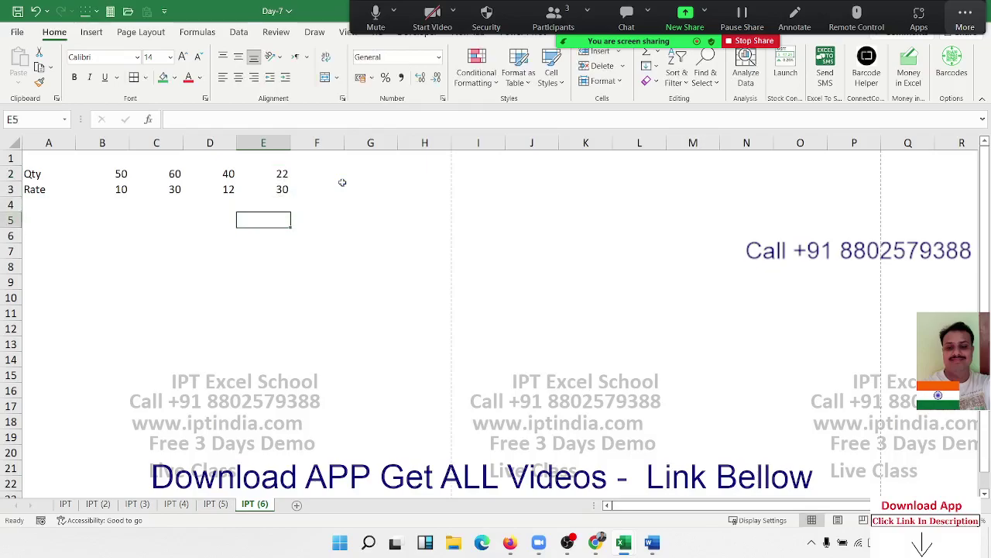
- Enter the array formula =SUM(B2:E2*B3:E3) in E5, giving 3440
type("=sum")
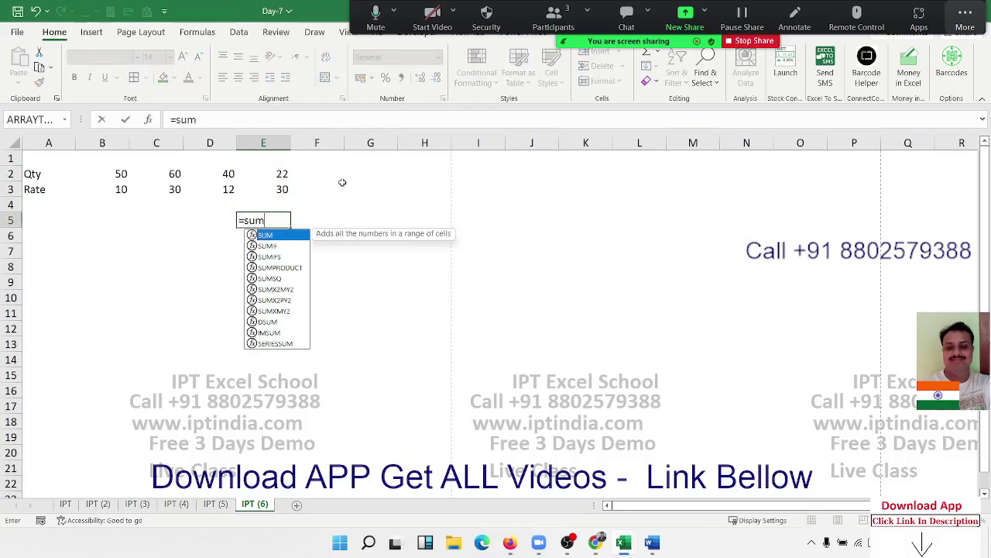
key("Tab")
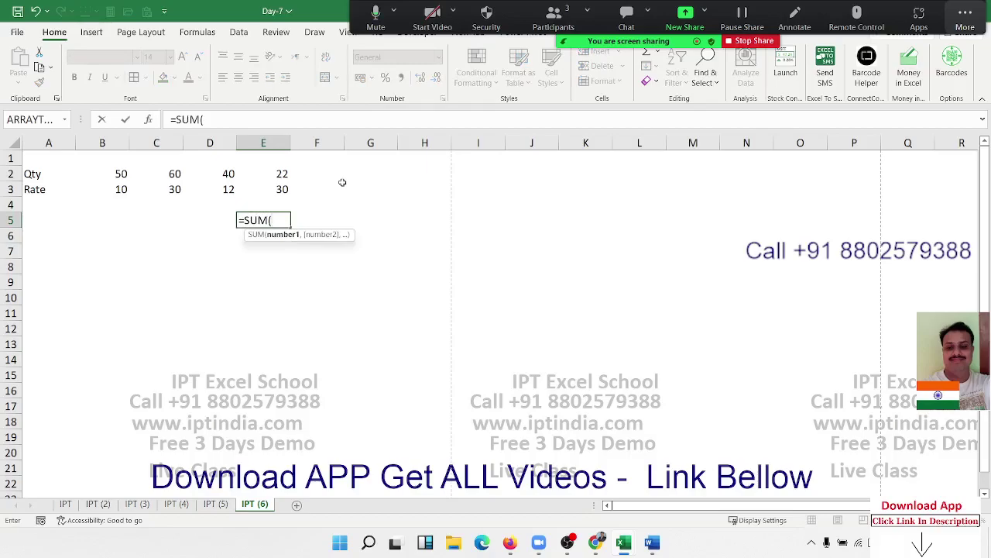
key("Up")
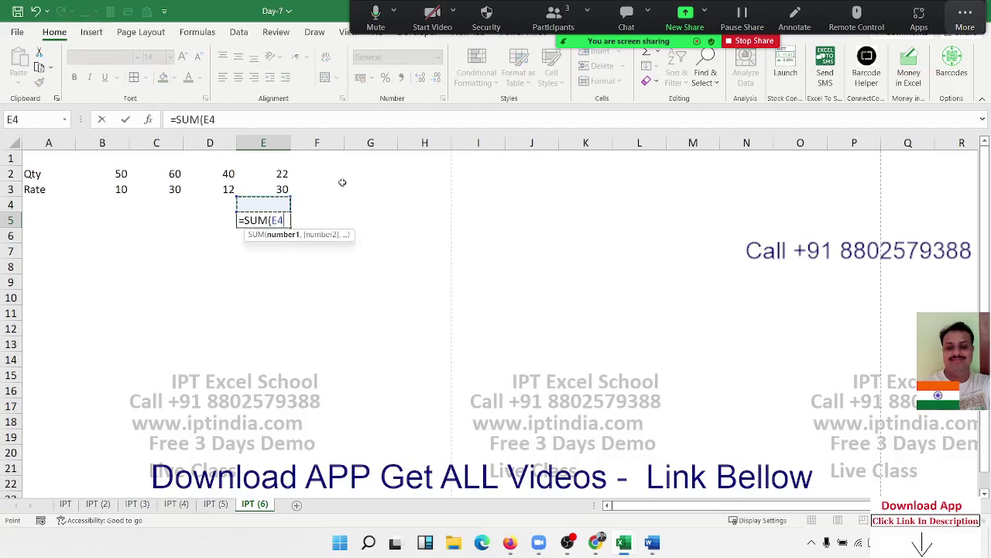
key("Up")
key("Up")
key("ctrl+shift+Left")
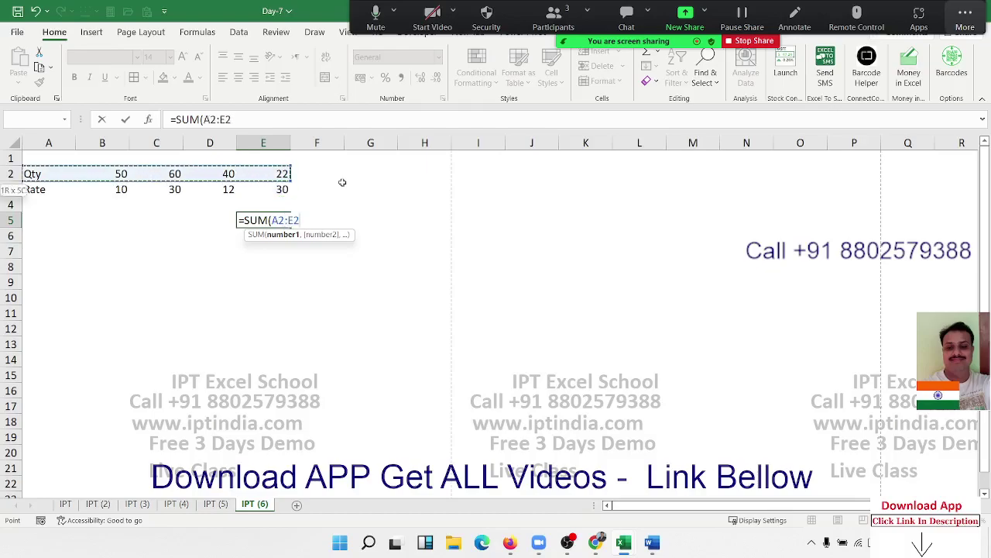
key("shift+Right")
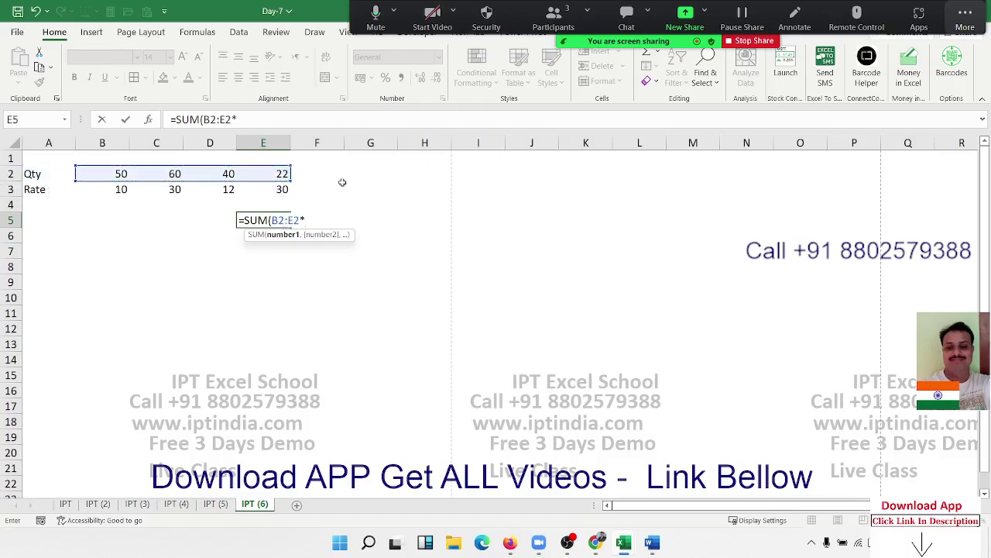
key("Up")
key("Up")
key("ctrl+shift+Left")
key("shift+Right")
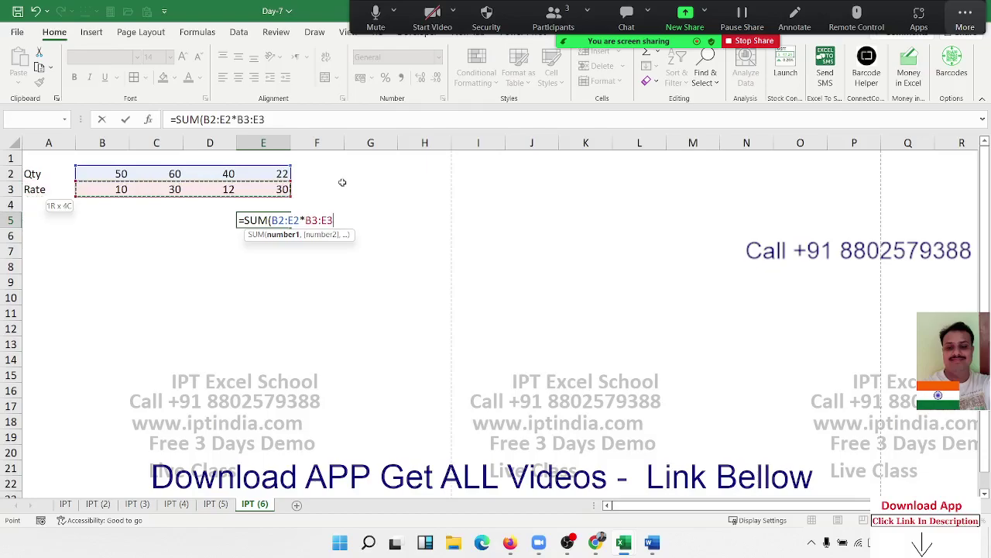
key("ctrl+Return")
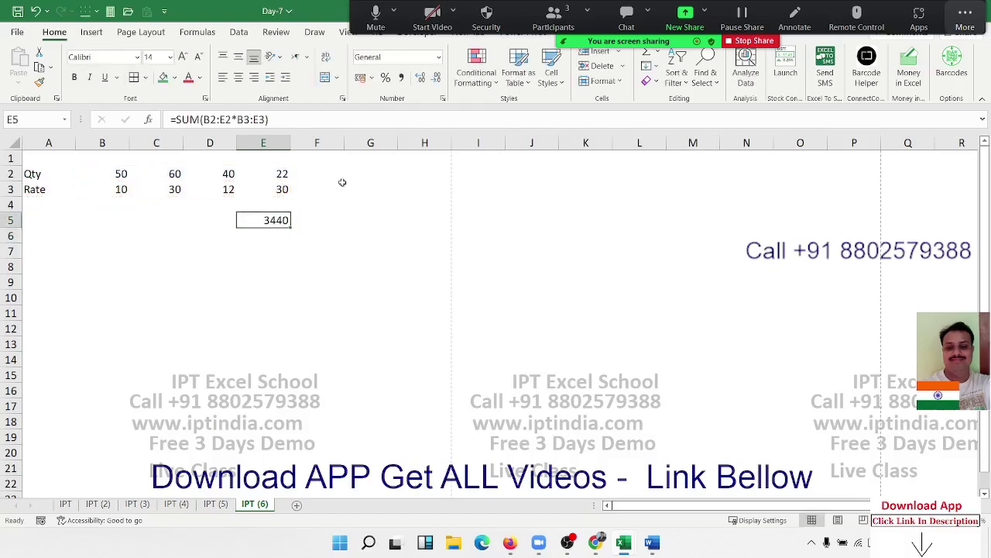
key("Down")
- Enter =SUMPRODUCT(B2:E2,B3:E3) in E6, also giving 3440
type("=su")
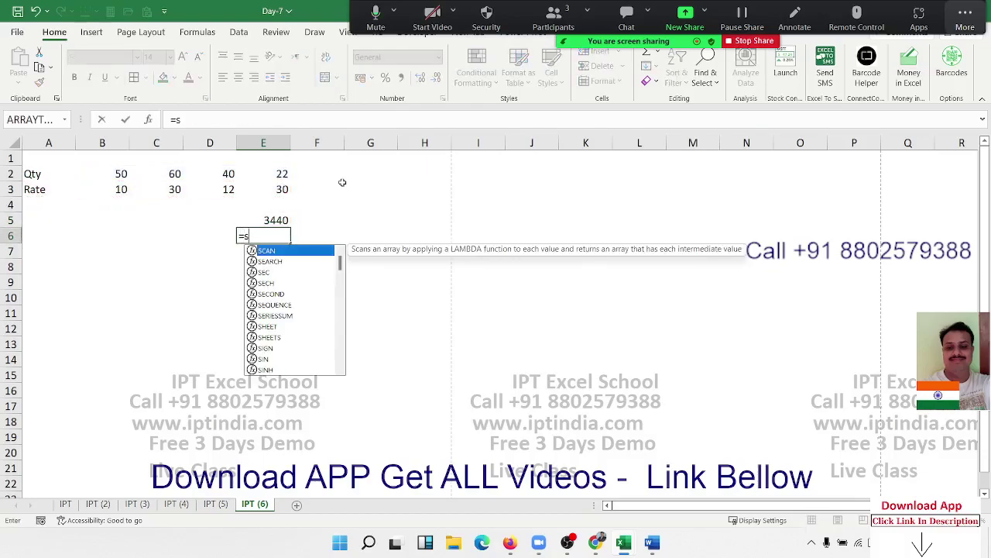
key("Down")
key("Down")
key("Down")
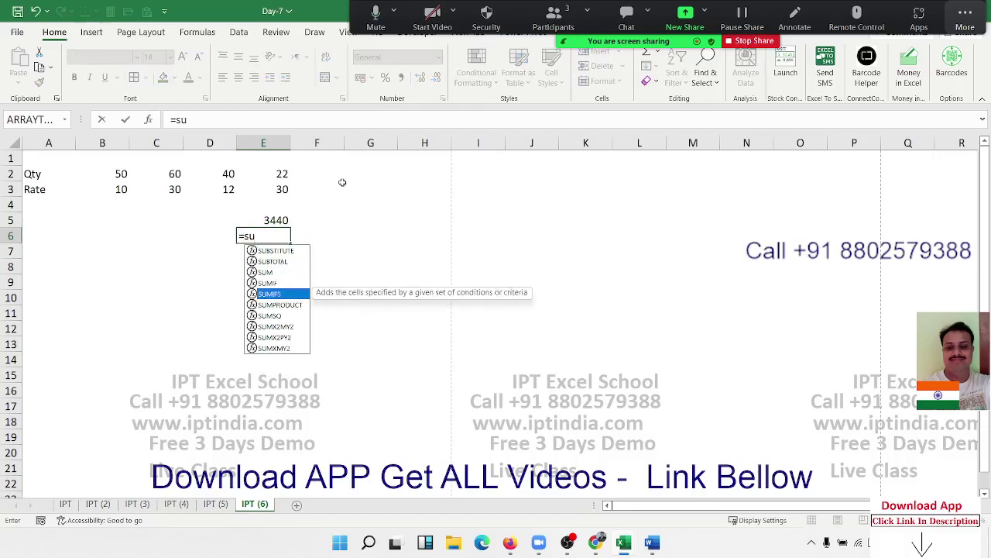
key("Down")
key("Down")
key("Tab")
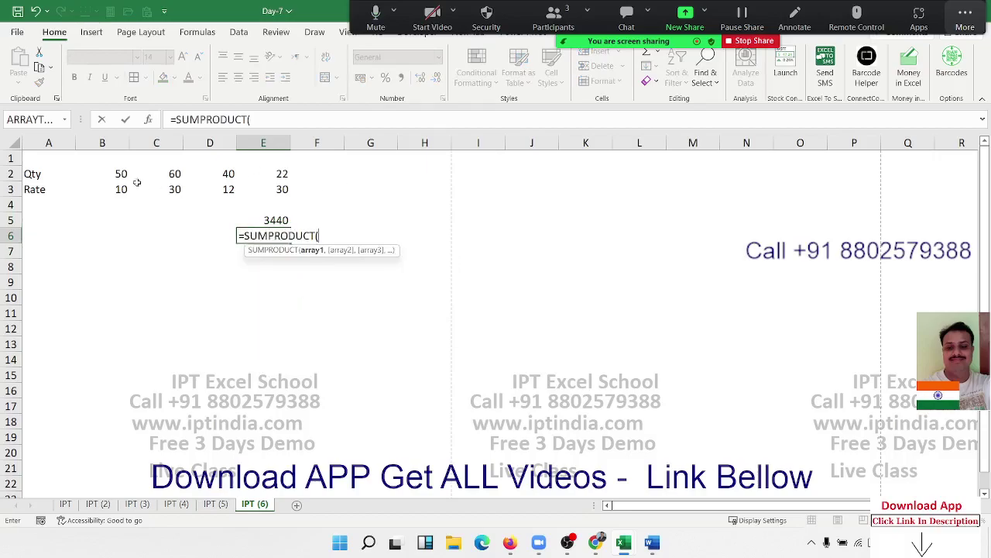
left_click_drag(117, 176, 267, 173)
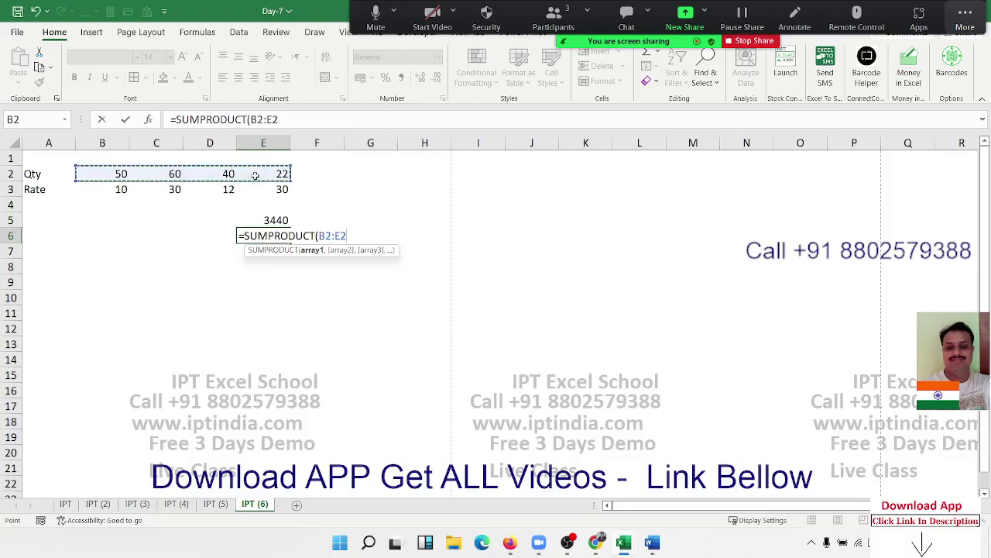
type(",")
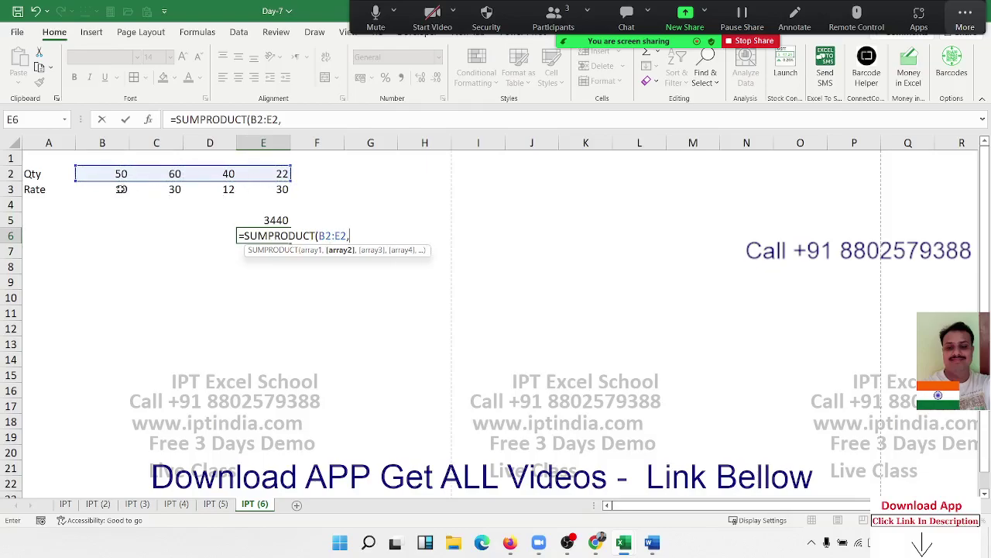
left_click_drag(124, 189, 257, 185)
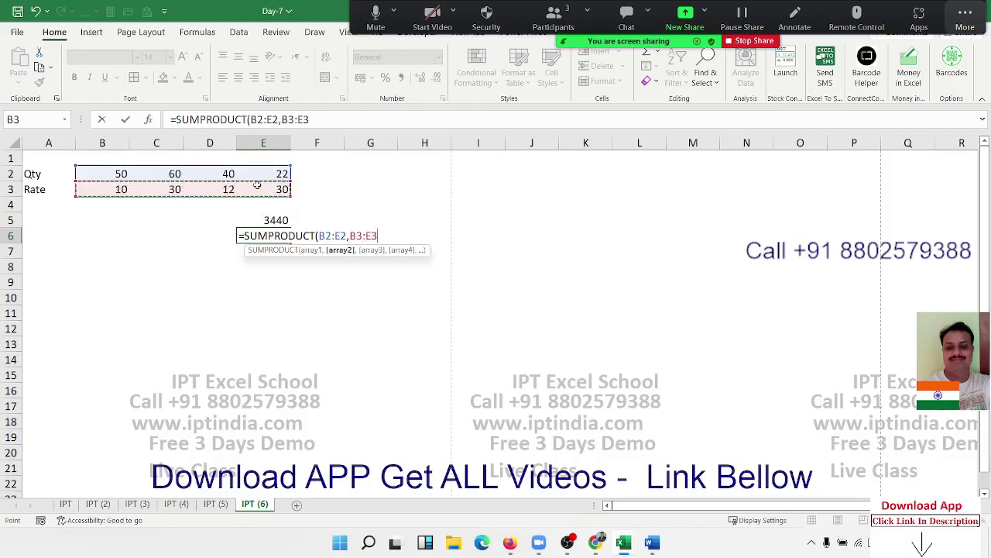
key("Return")
key("Up")
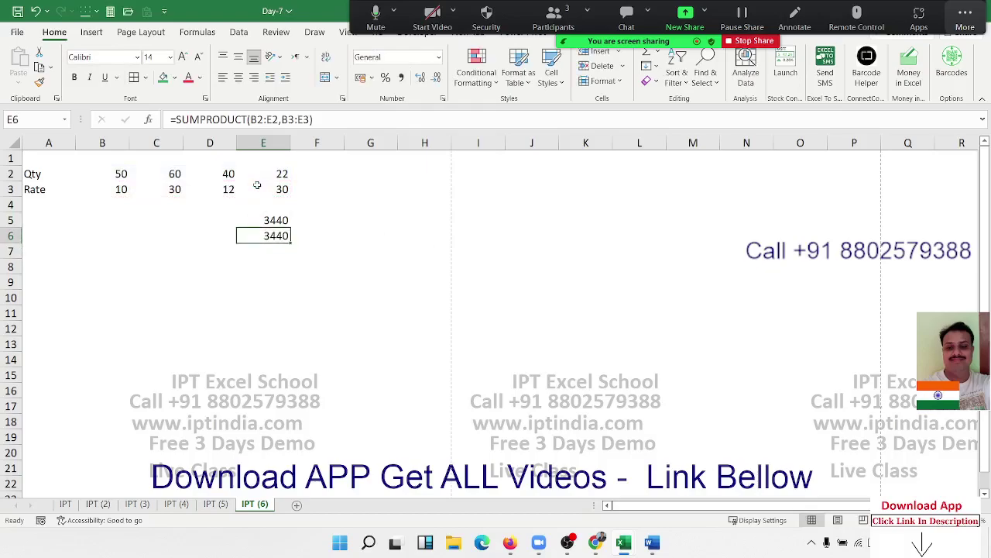
left_click(68, 263)
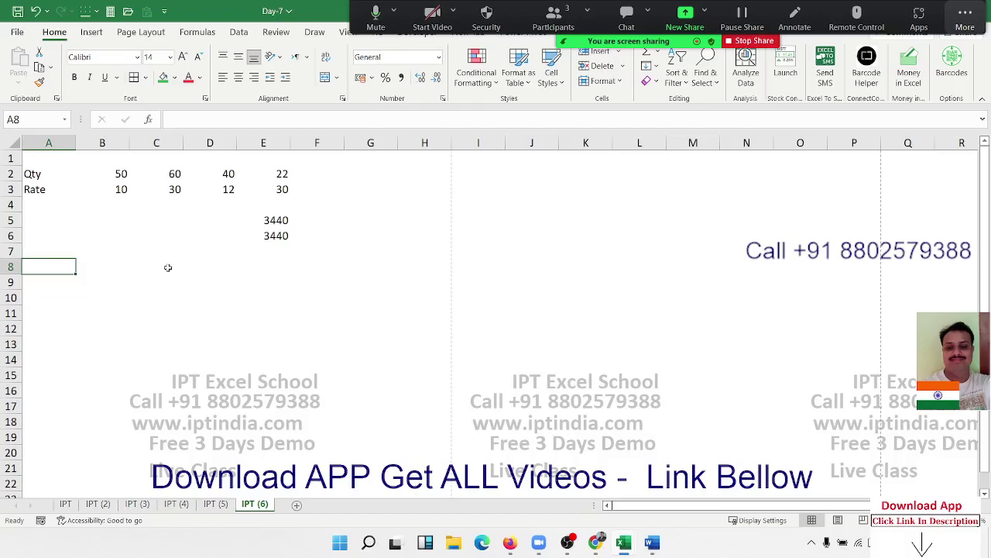
- Enter a sample first name in A8 and =MID(A8,1,1) in B9 for its first letter
type("sujeet")
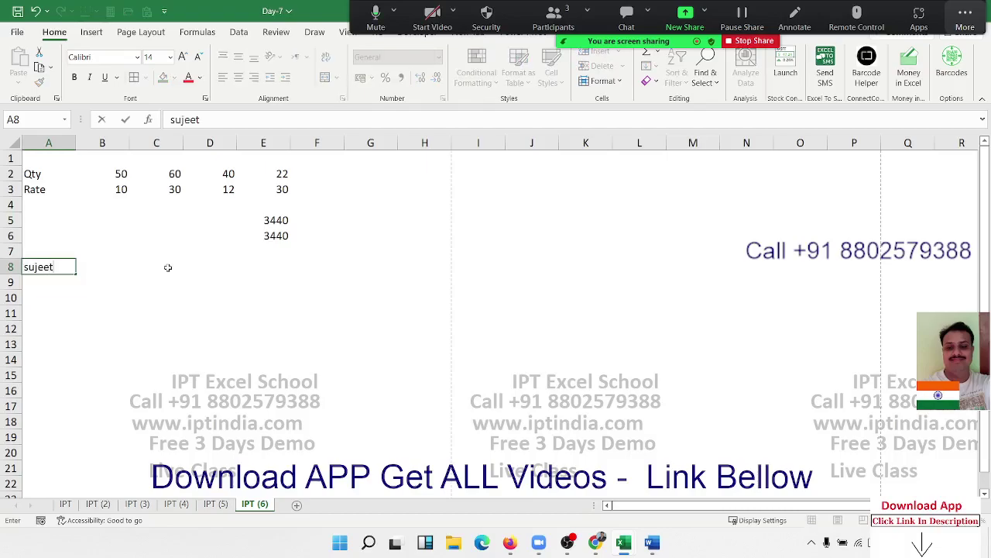
key("Return")
key("Right")
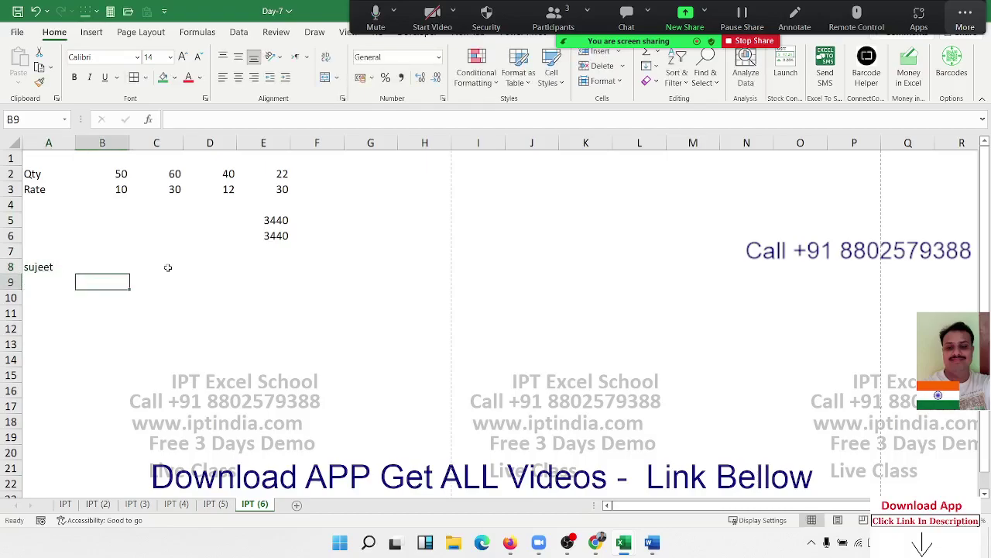
type("=")
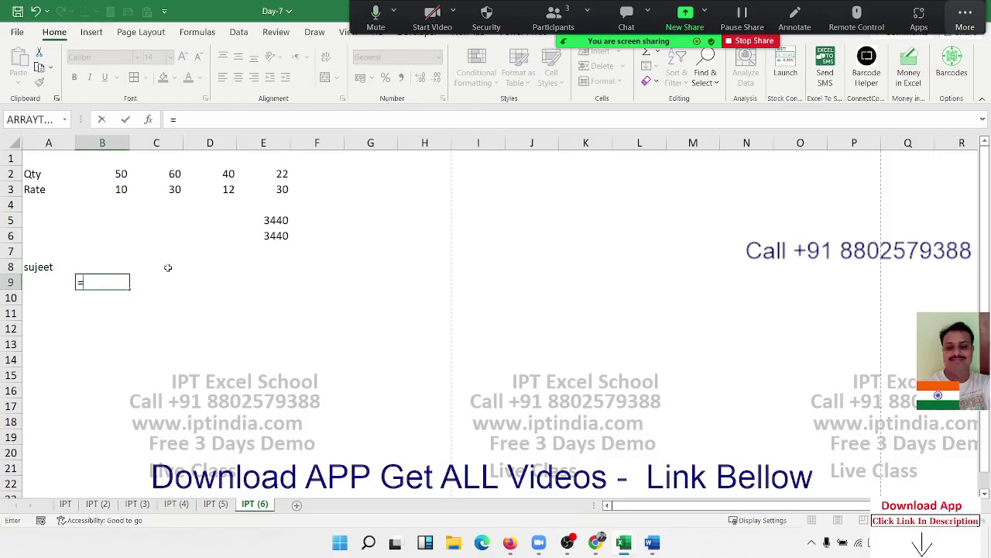
type("mid")
key("Tab")
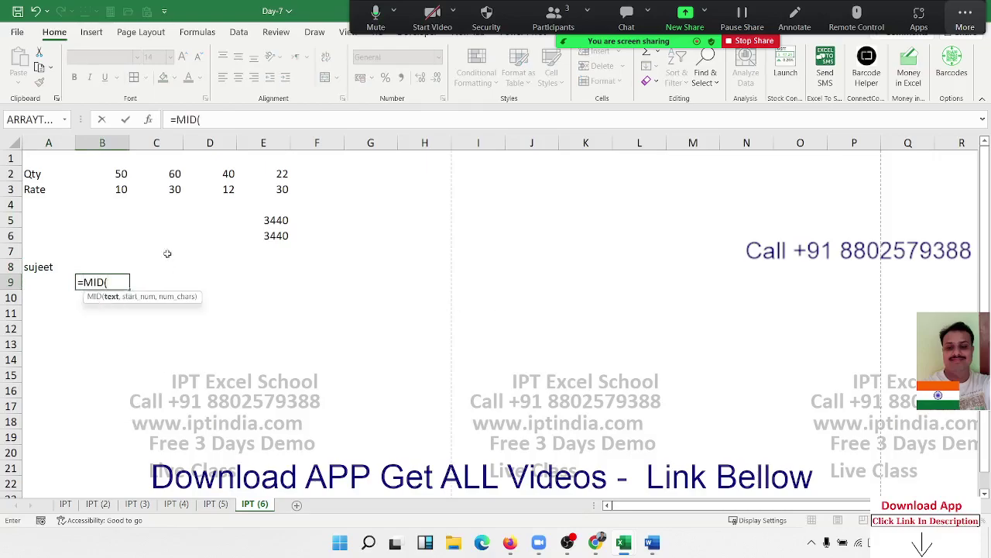
left_click(38, 266)
type(",")
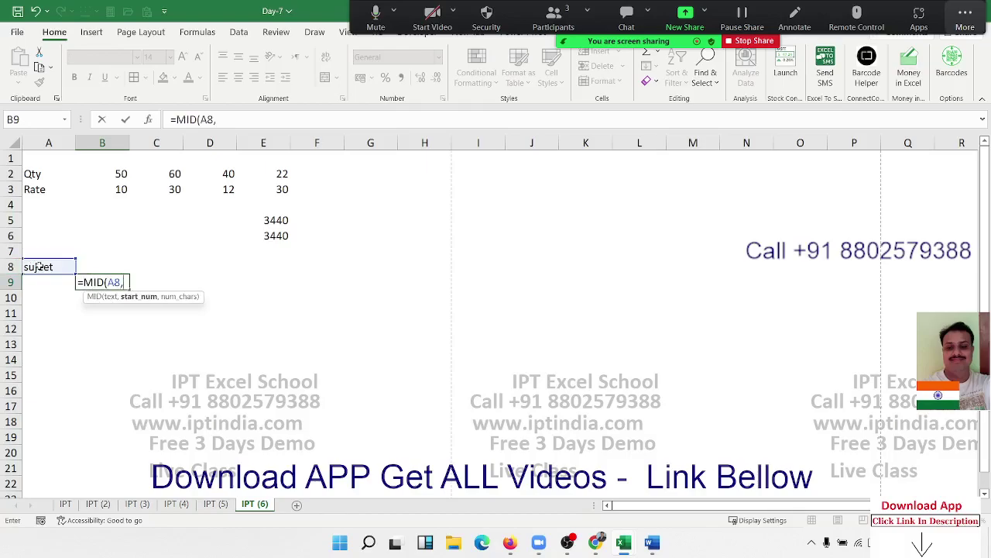
type("1,")
type("1")
key("Return")
key("Up")
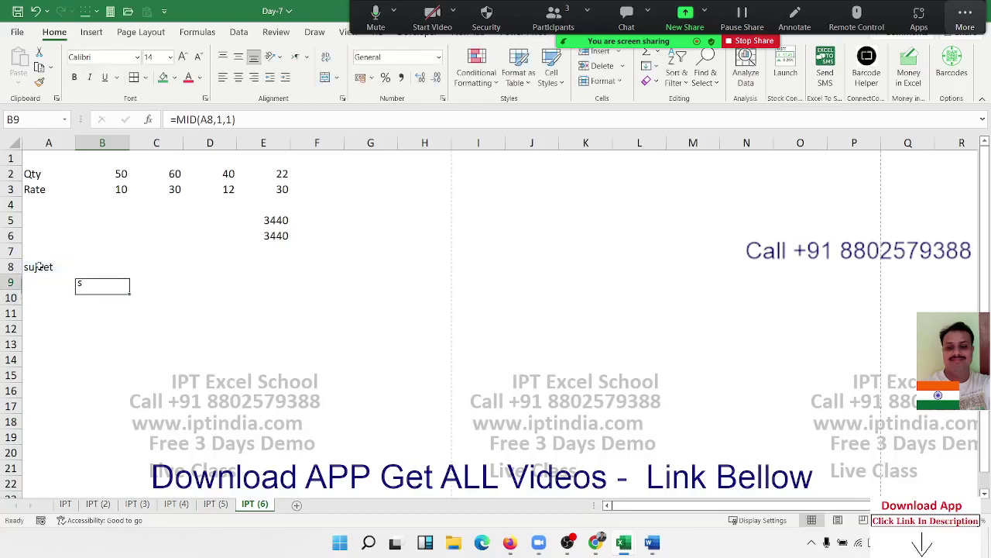
- Try =MID(A8,2,1) in C9 for the second letter, then delete it
key("Right")
type("=mid")
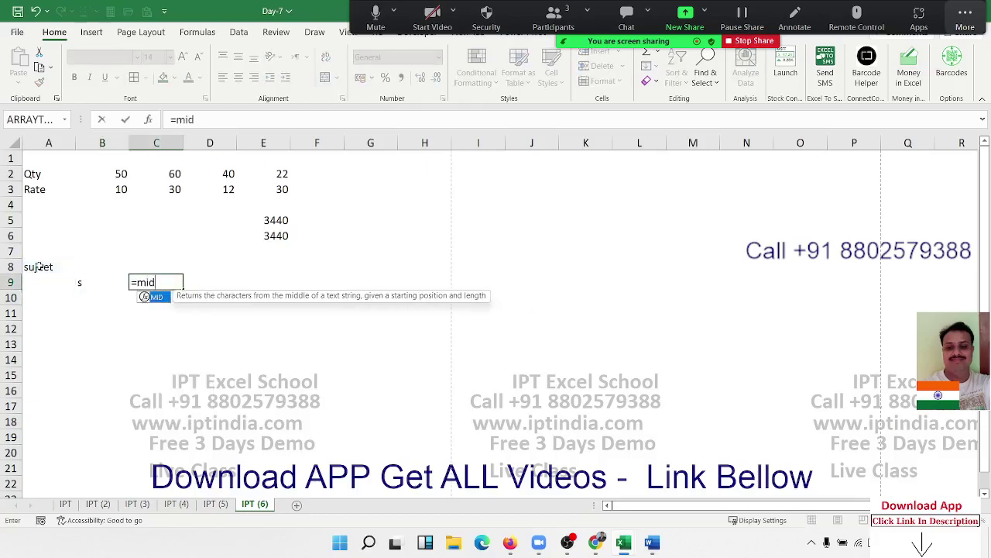
type("(")
left_click(37, 266)
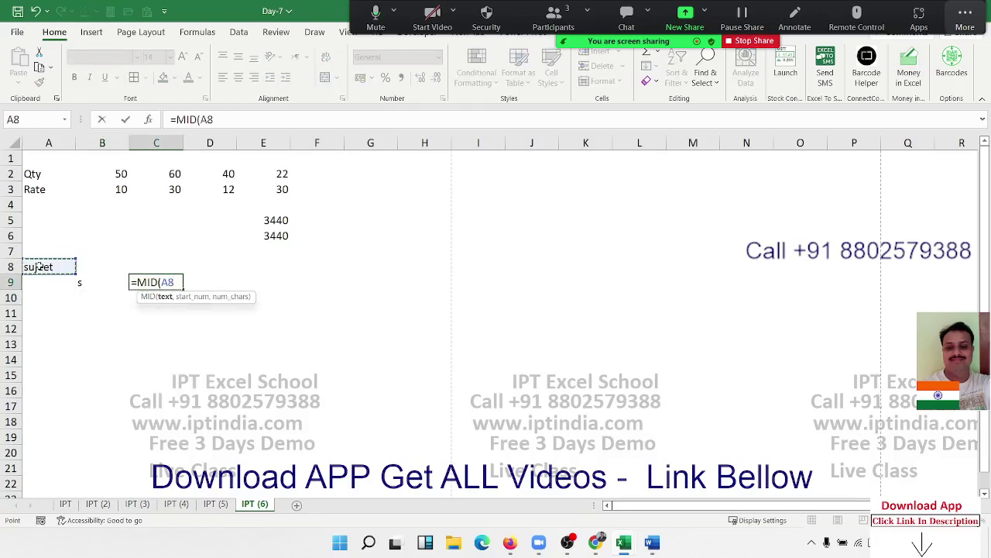
type(",2,")
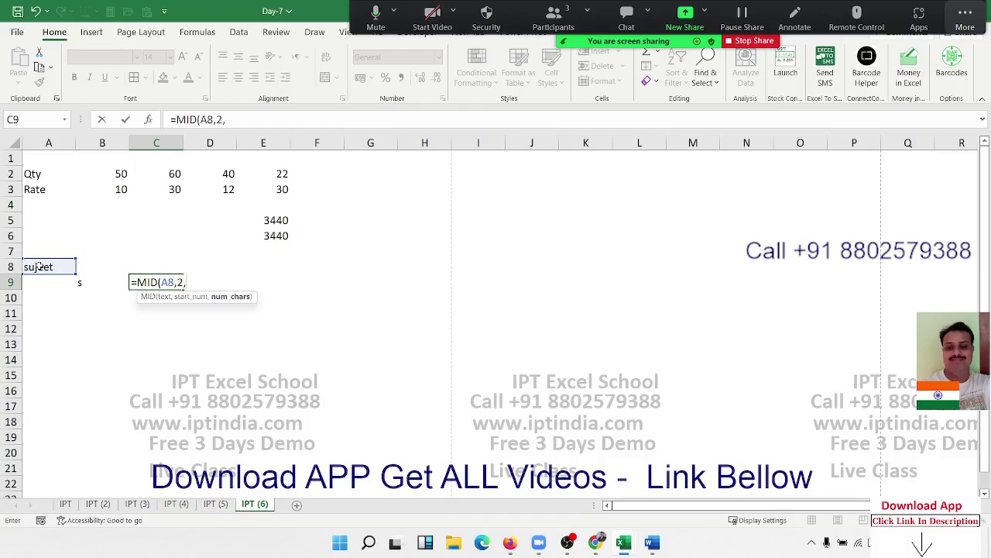
type("1")
key("Return")
key("Up")
key("Right")
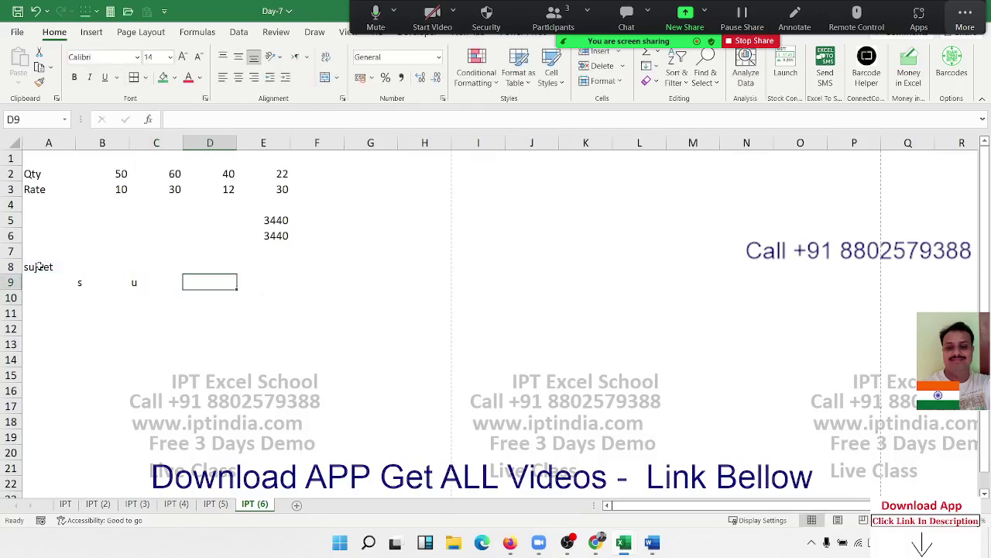
key("Left")
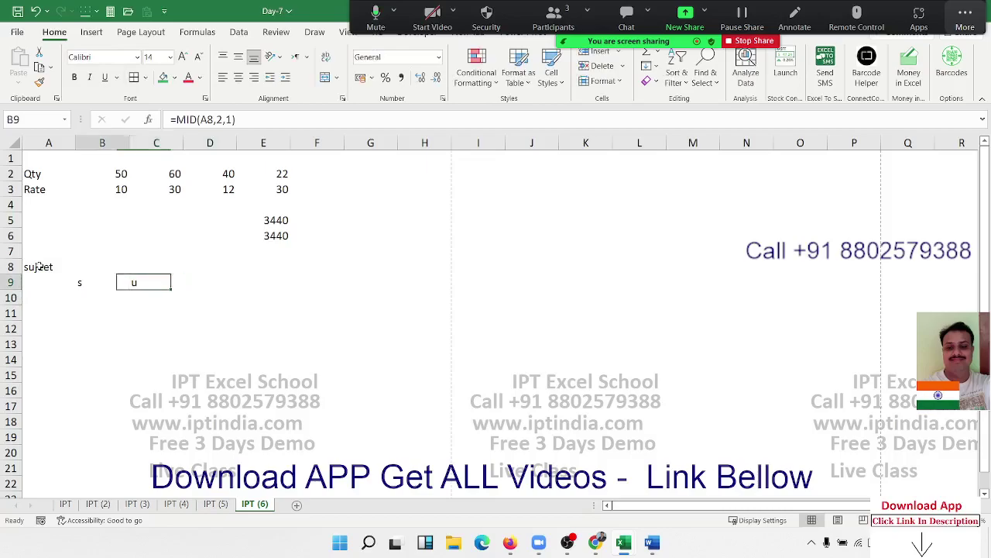
key("Left")
key("Right")
key("Delete")
key("Left")
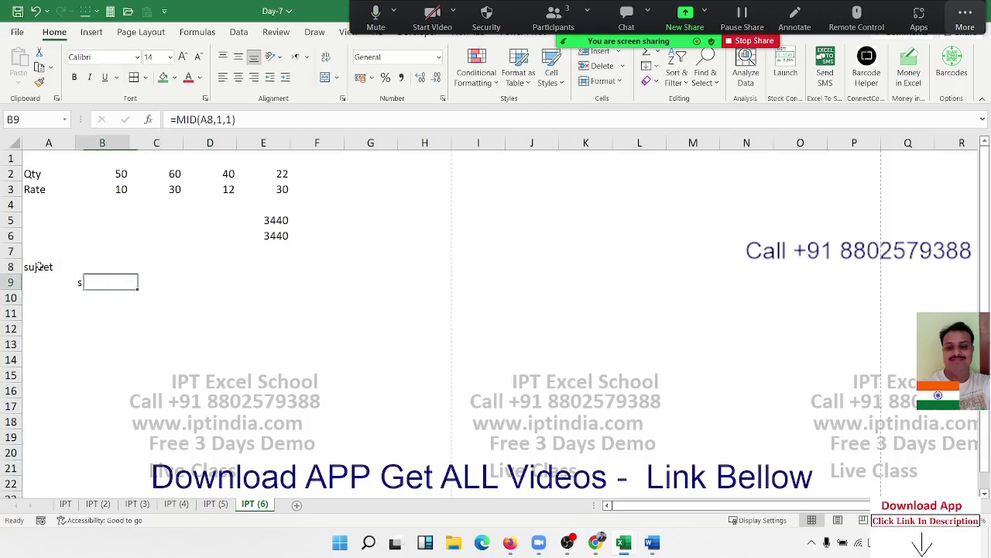
- Change B9 to =MID(A8,{1,2,3,4,5,6},1) so six letters spill across B9:G9
double_click(103, 288)
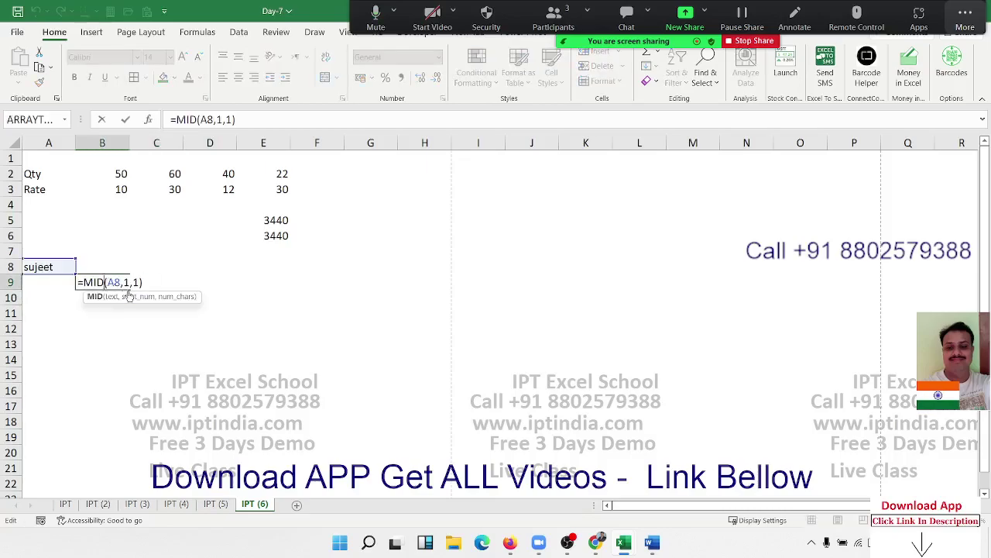
key("Delete")
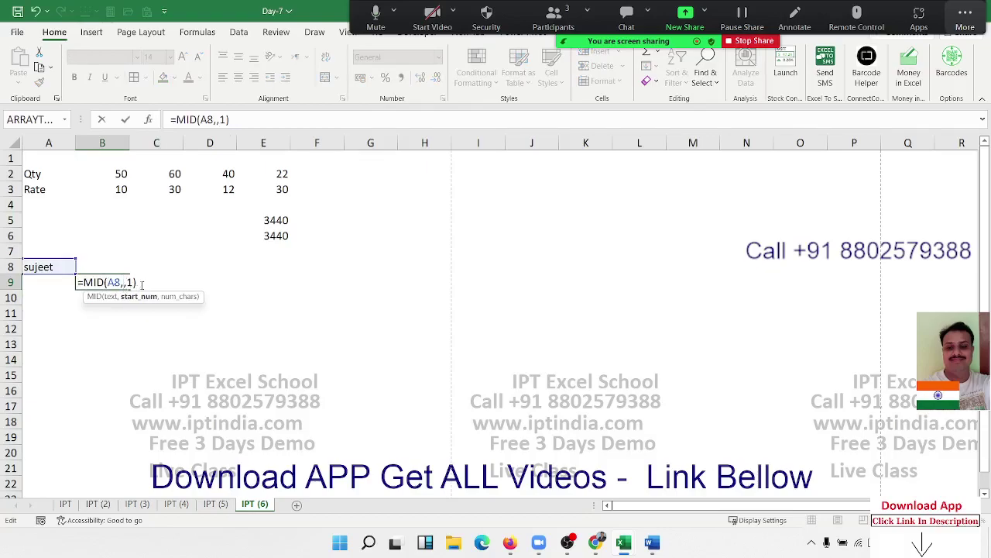
type("{1,2")
type(",3,4,5,")
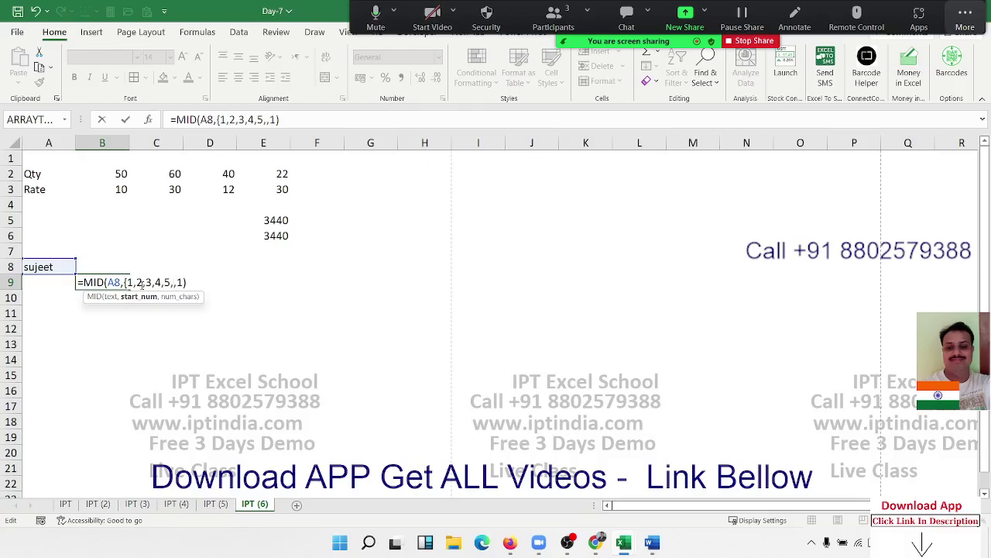
type("6")
type("}")
key("Up")
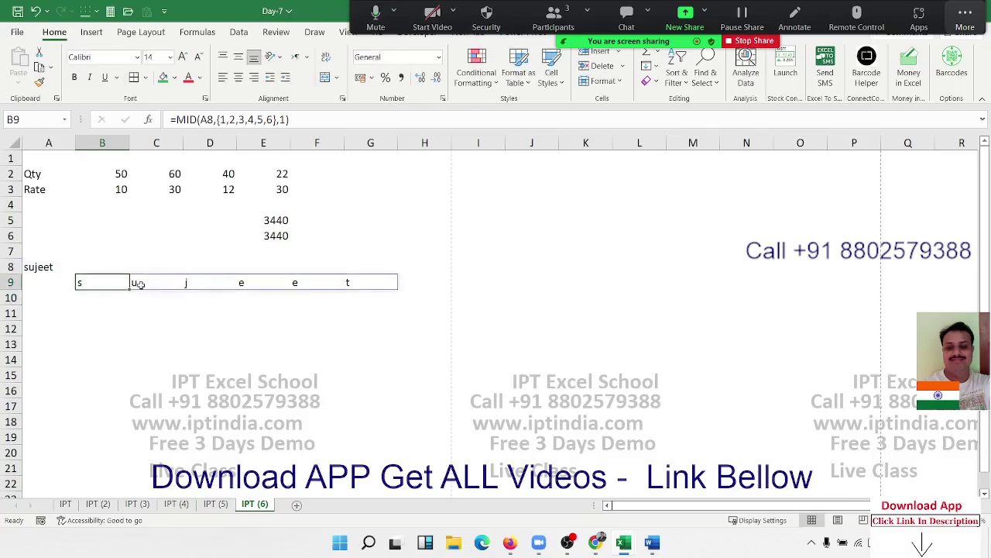
key("Right")
key("Right")
key("Right")
key("Right")
key("Left")
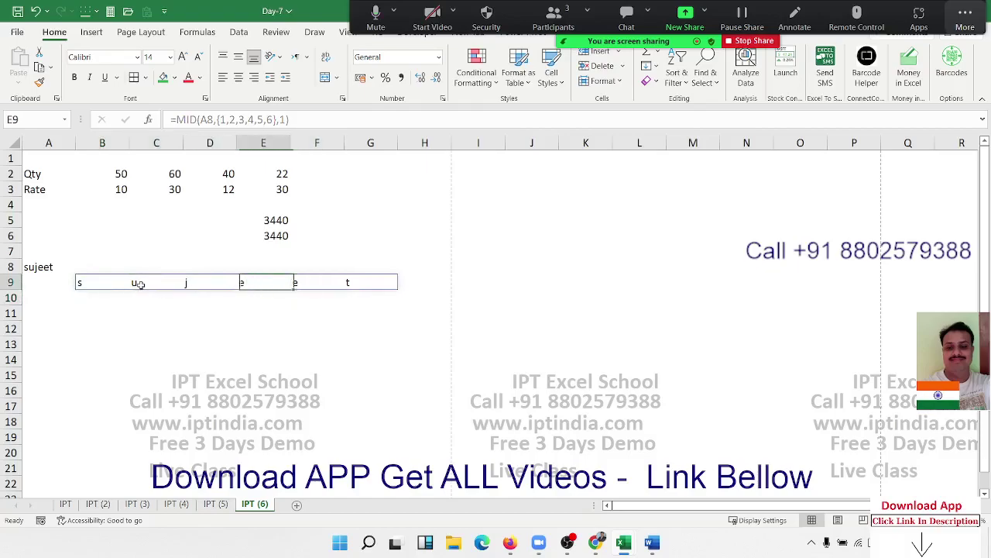
key("Left")
key("Left")
key("Left")
key("Left")
key("Down")
key("Up")
key("Right")
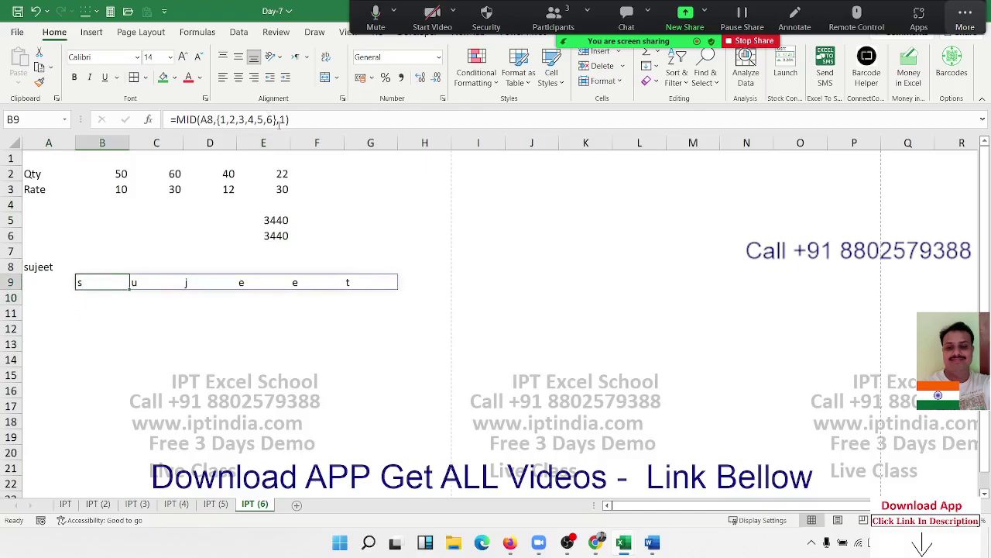
left_click(275, 120)
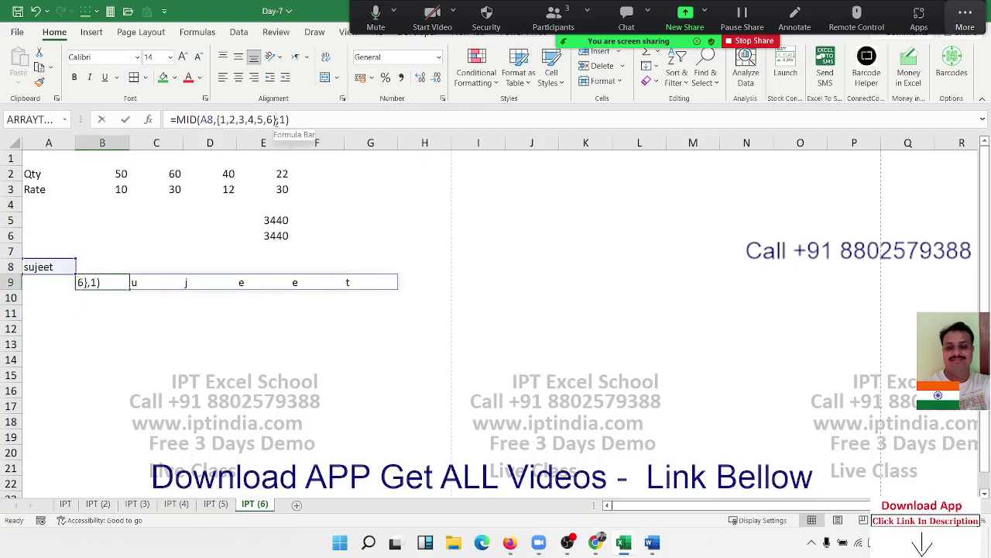
key("Return")
left_click(111, 298)
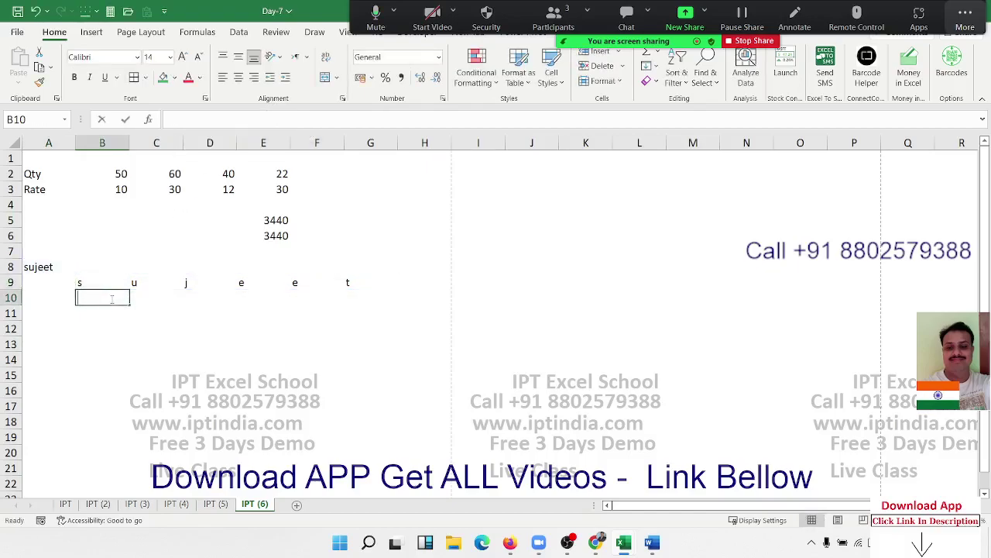
type("=seq")
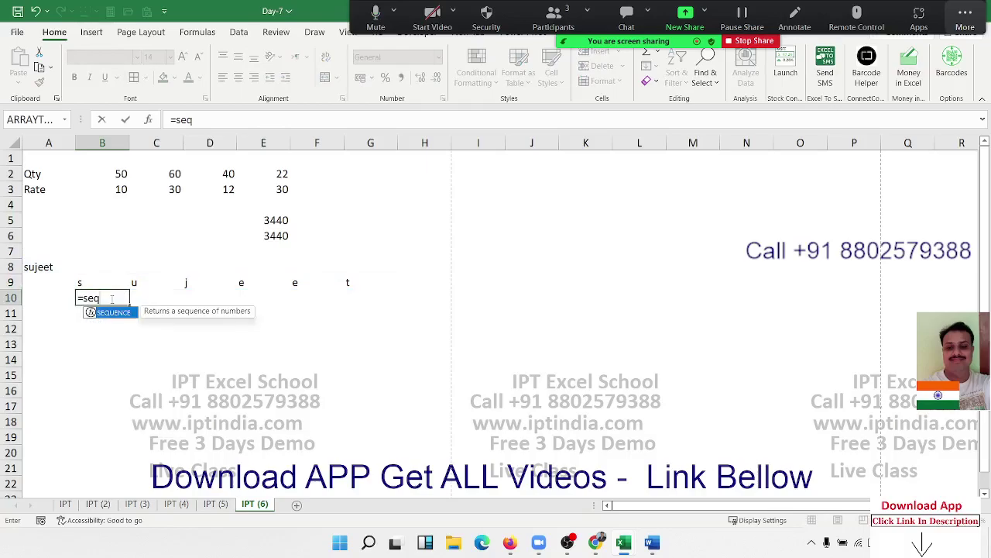
key("Tab")
type("1")
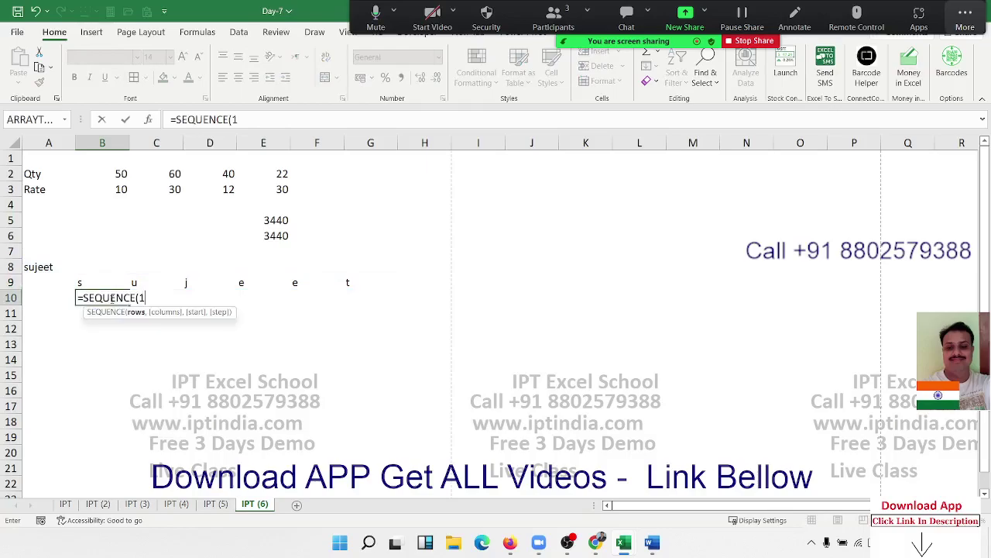
type(",")
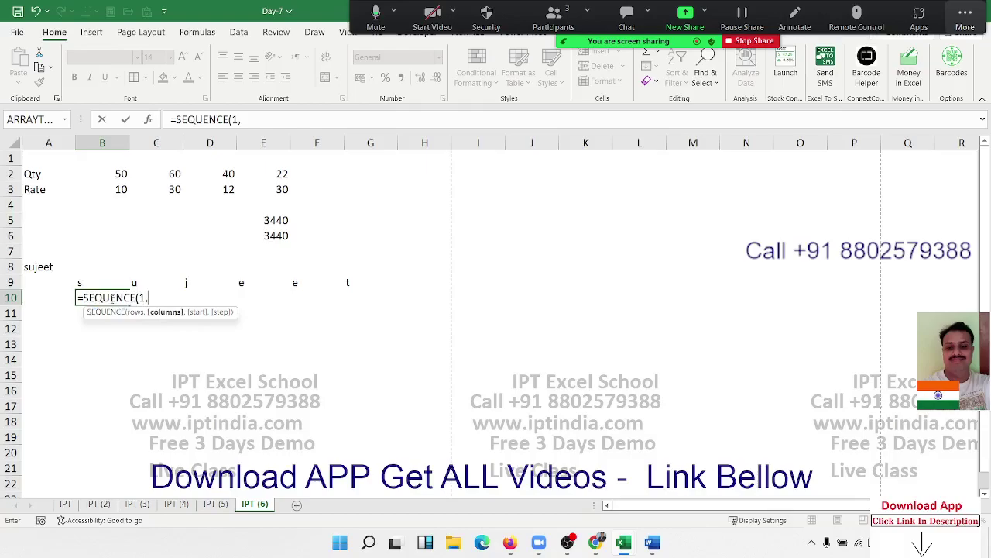
type("6,1")
type(",1")
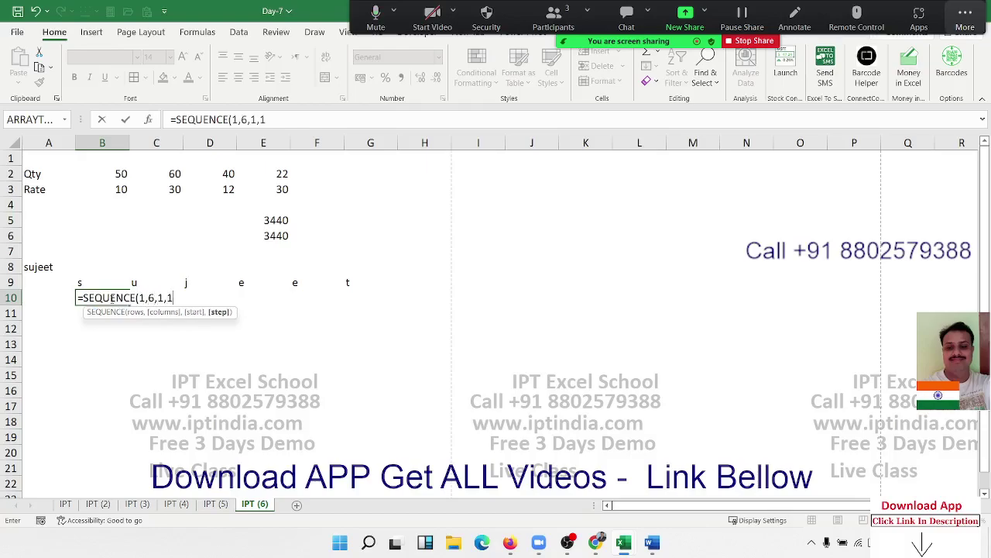
key("Return")
left_click(110, 298)
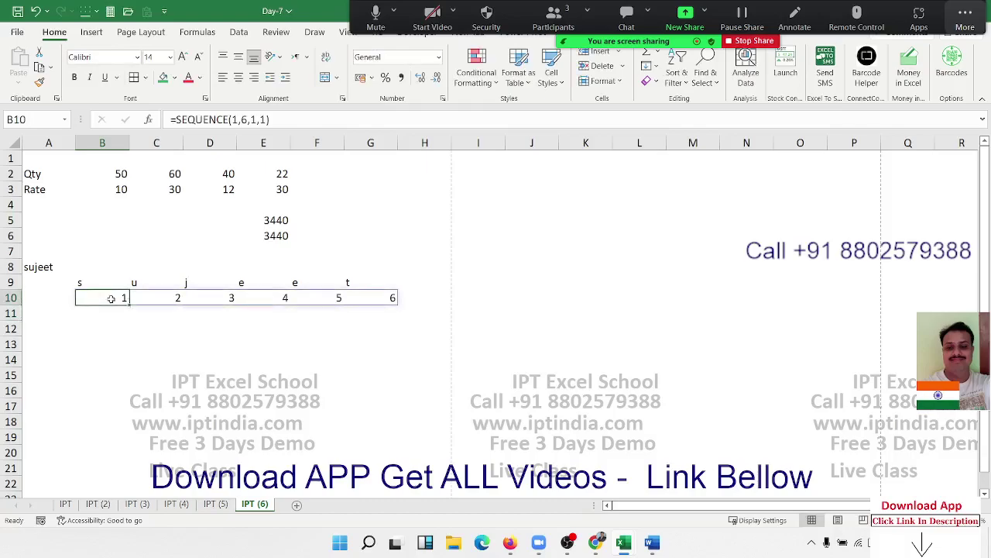
key("Up")
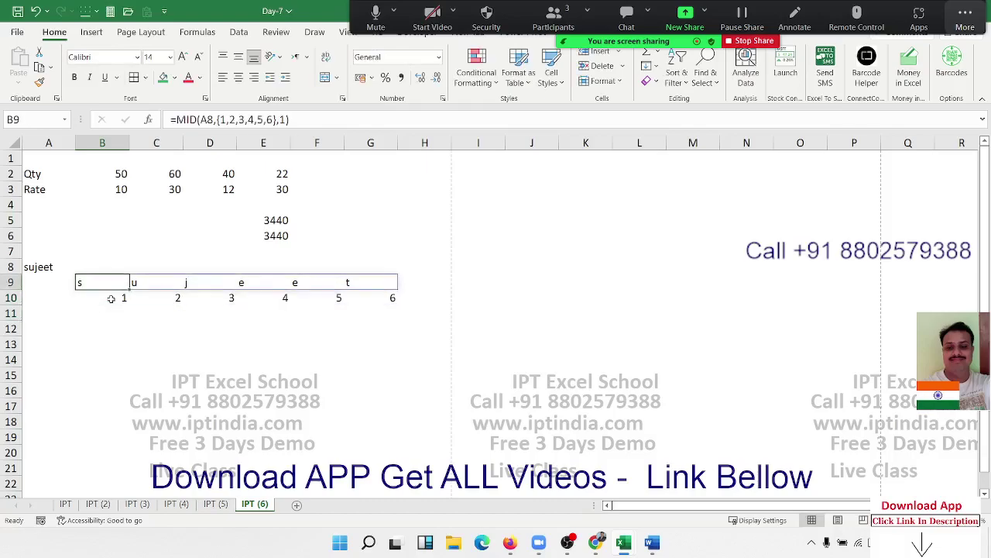
left_click(111, 299)
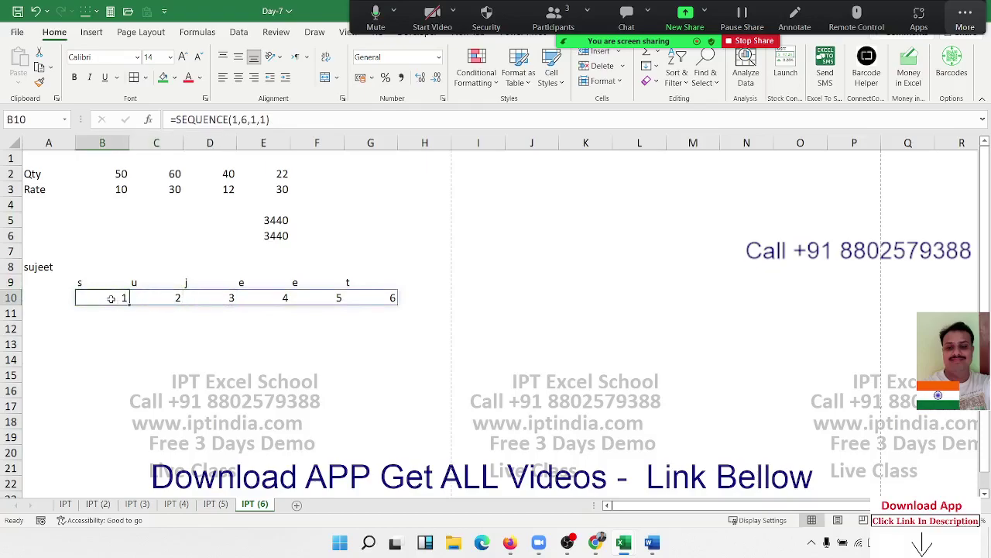
key("Delete")
- Enter =MID(A8,SEQUENCE(1,LEN(A8),1,1),1) in B10 to spill every letter of the name
type("=")
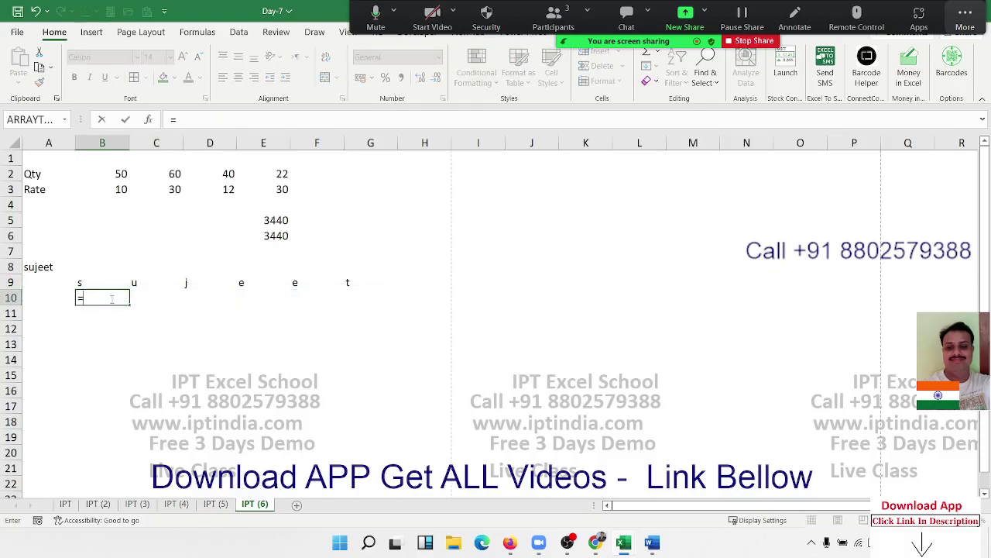
type("mid")
key("Tab")
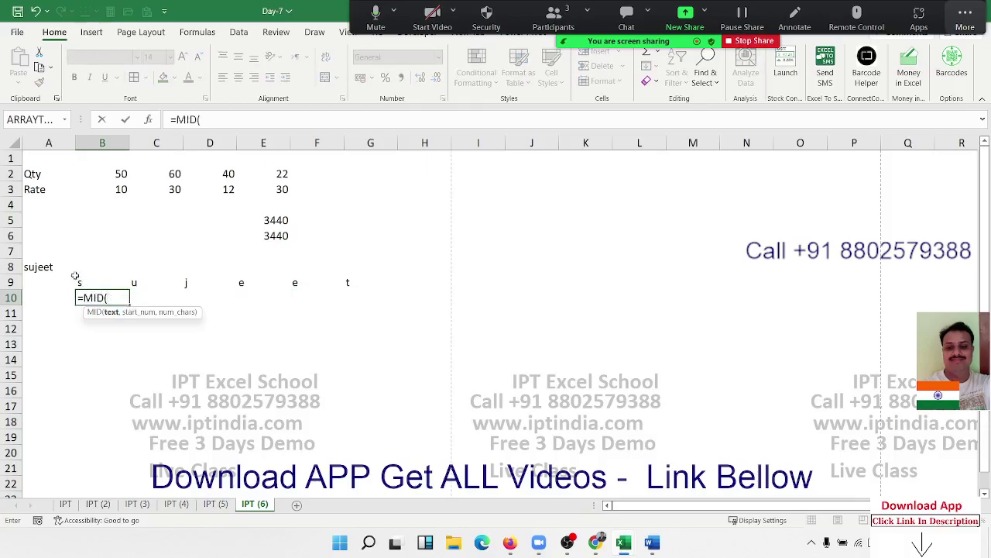
left_click(59, 268)
type(",")
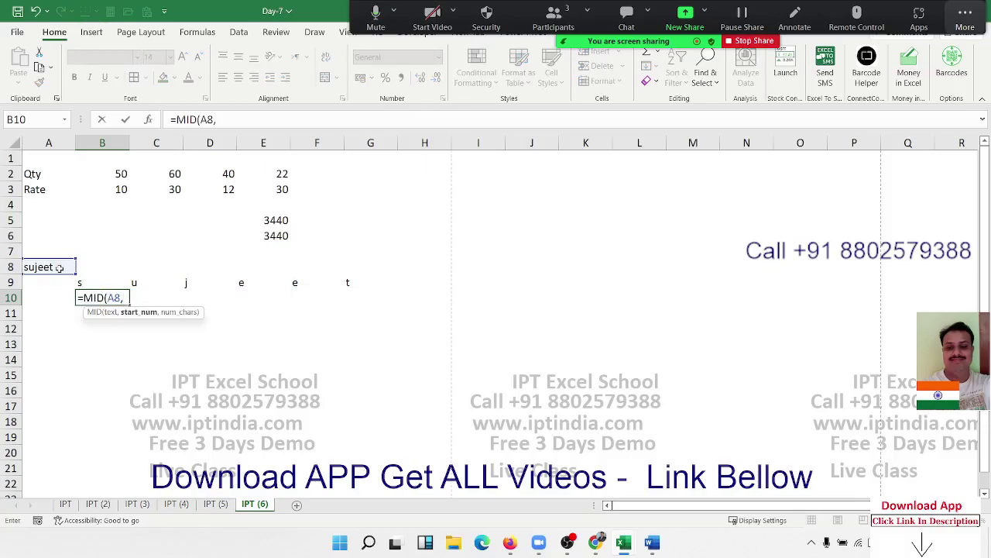
type("se")
key("Down")
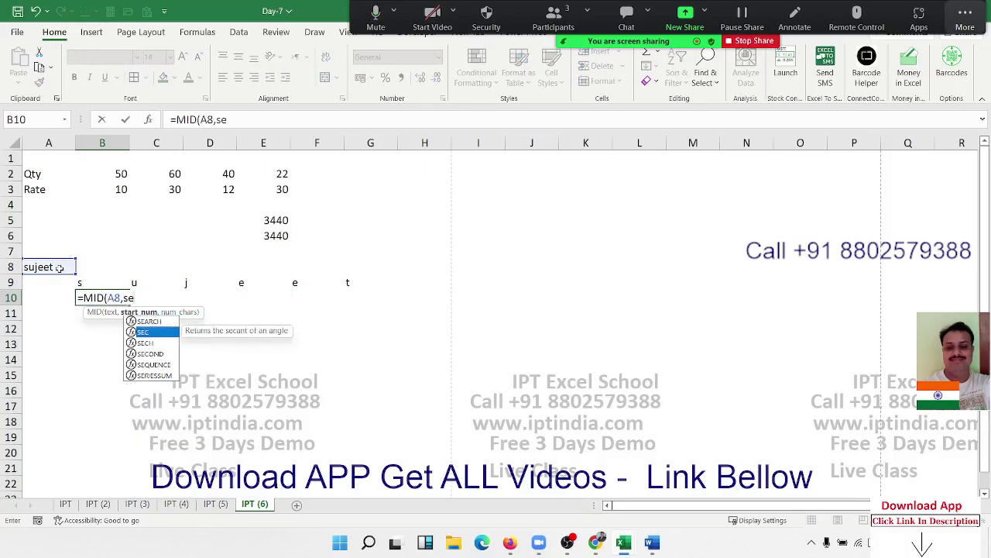
key("Down")
key("Down")
key("Down")
key("Tab")
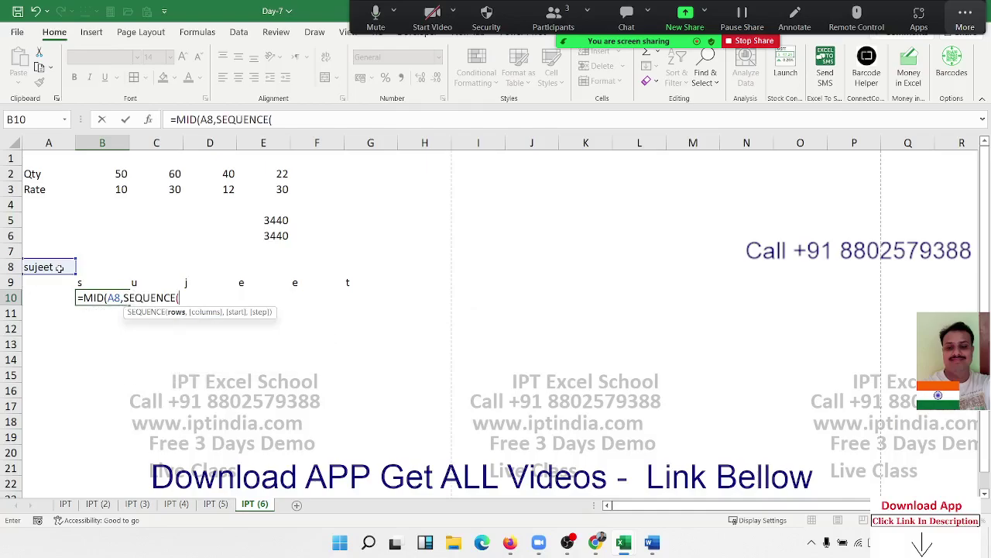
type("1,")
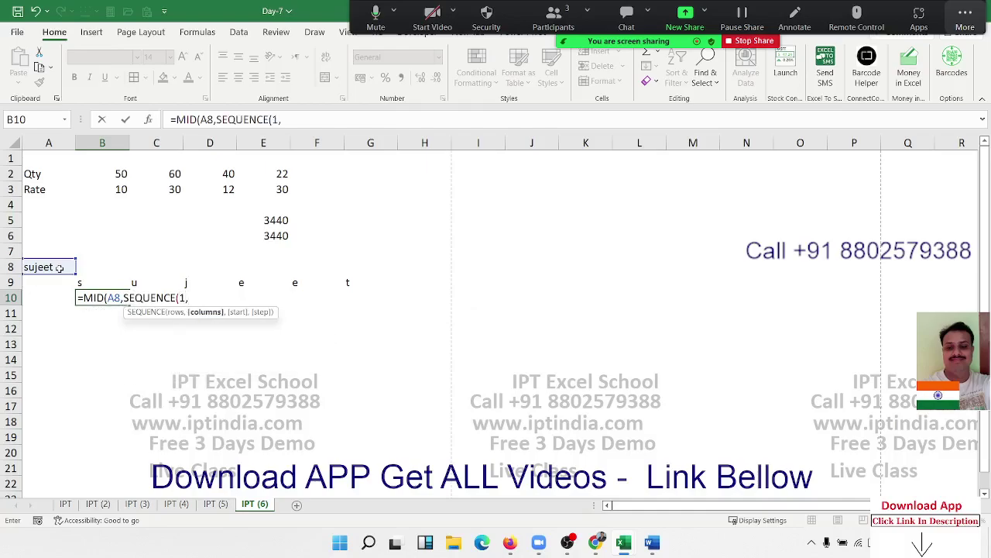
type("len(")
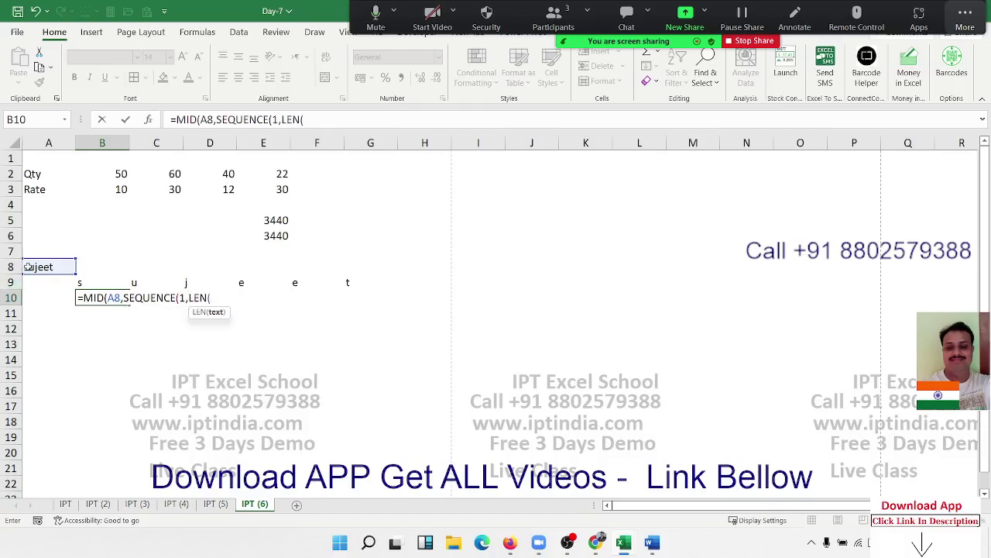
left_click(28, 266)
type(")")
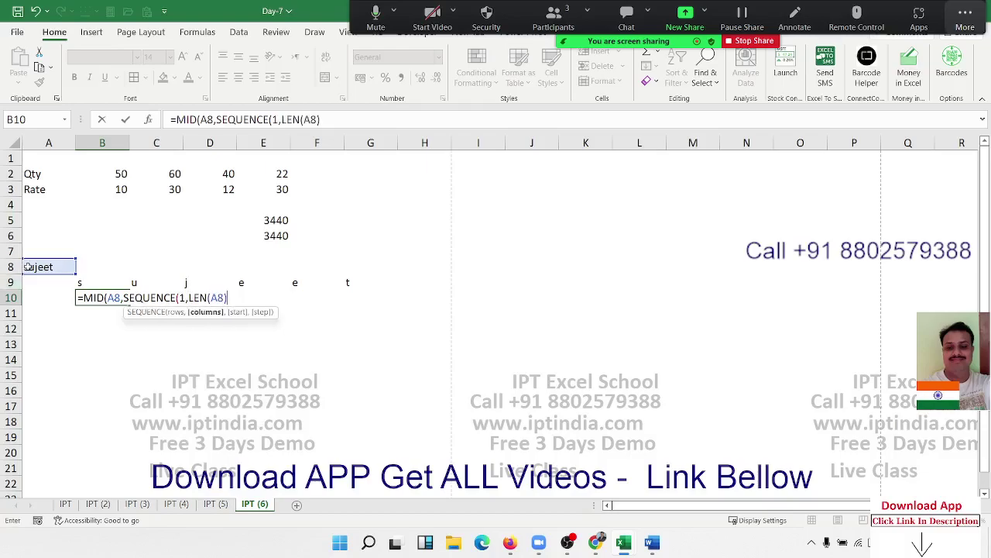
type(",1")
type(",1")
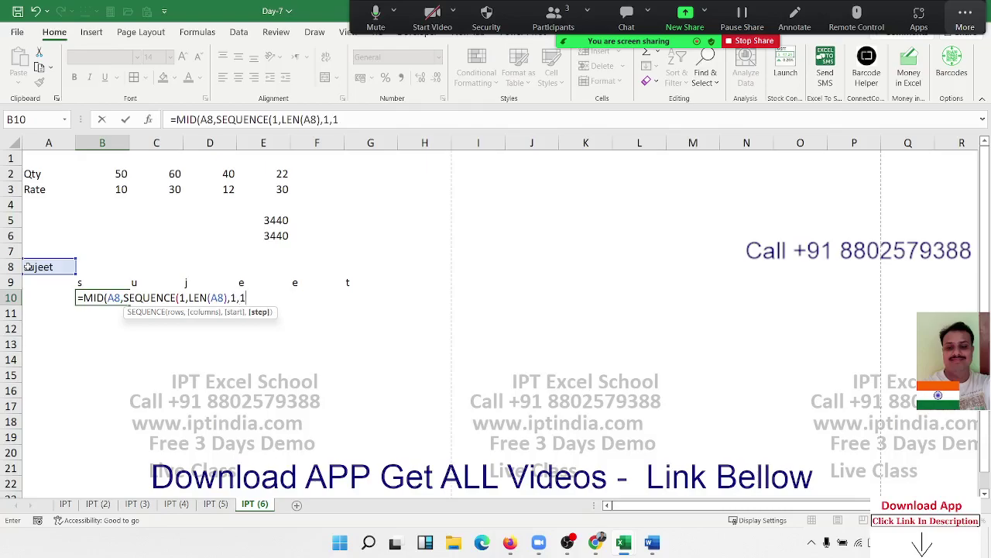
type("),1")
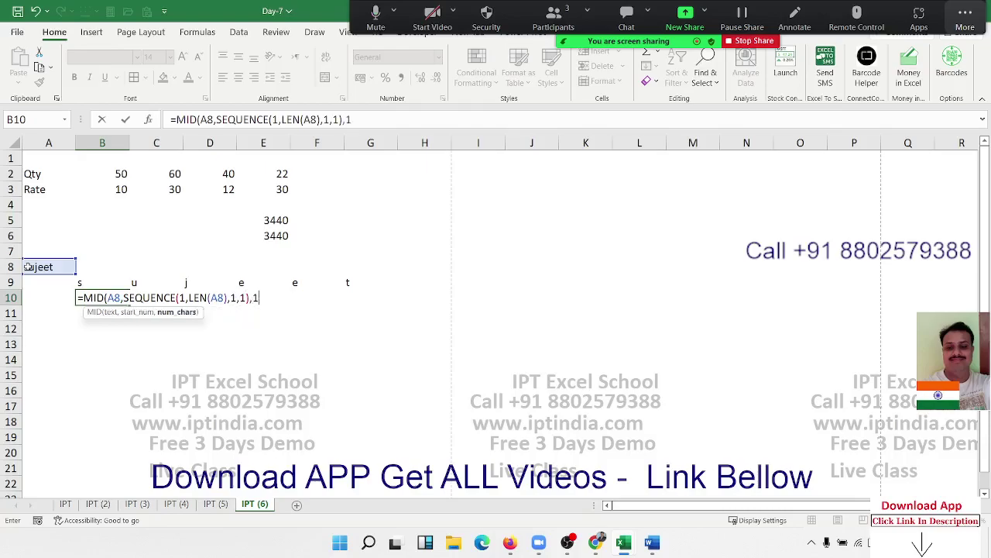
key("Return")
key("Return")
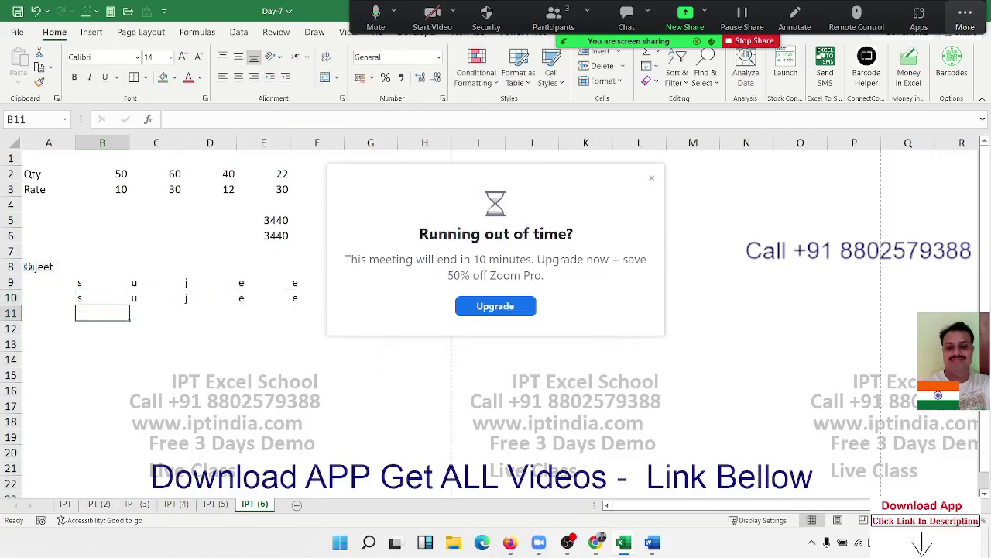
left_click(652, 177)
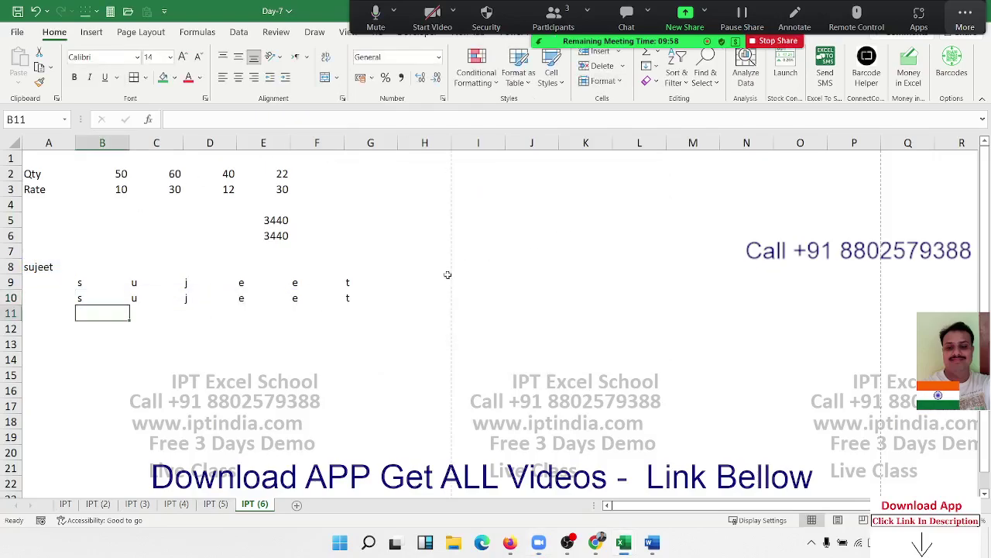
- Replace A8 with a capitalised first-and-last name so row 10 spills all its letters
left_click(129, 298)
left_click(66, 267)
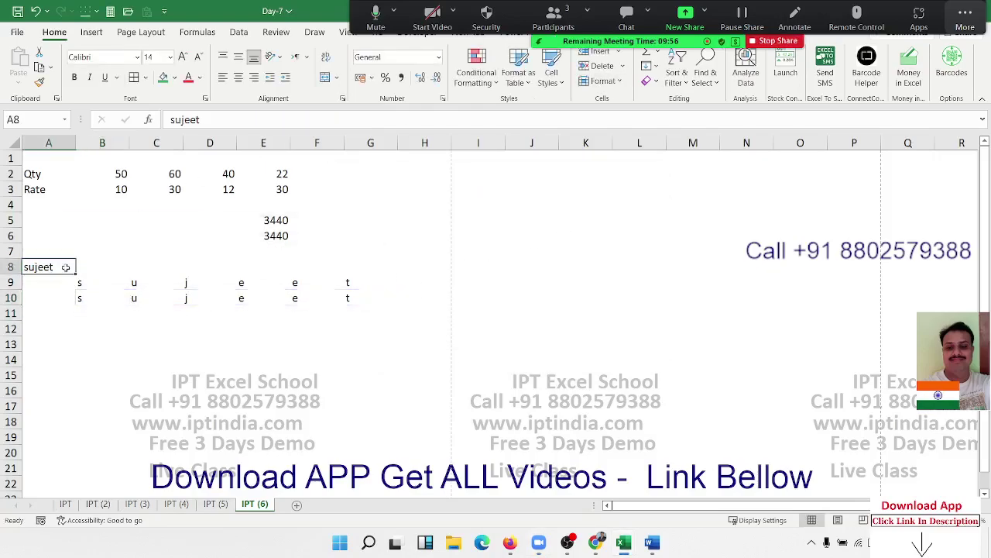
type("Sujeet ")
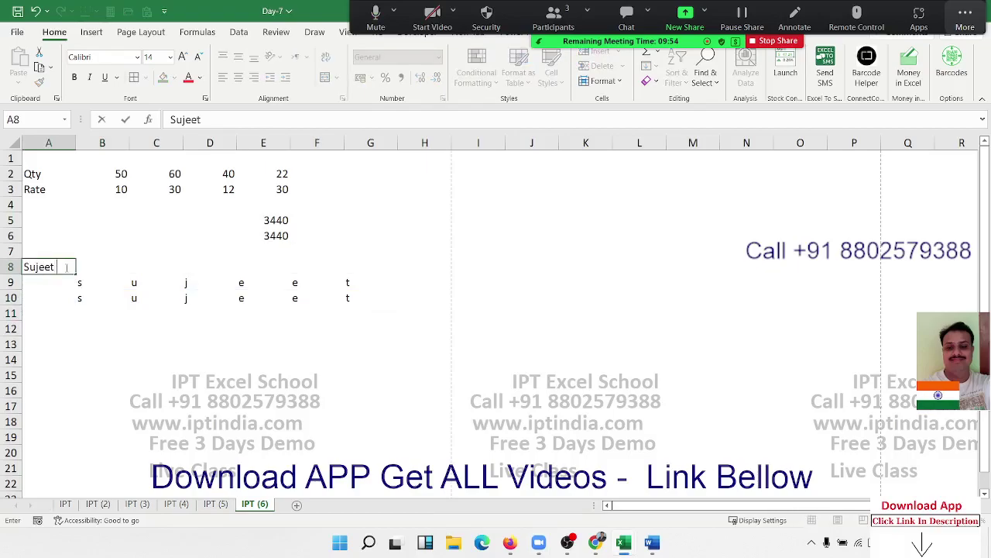
type("Kumar")
key("Return")
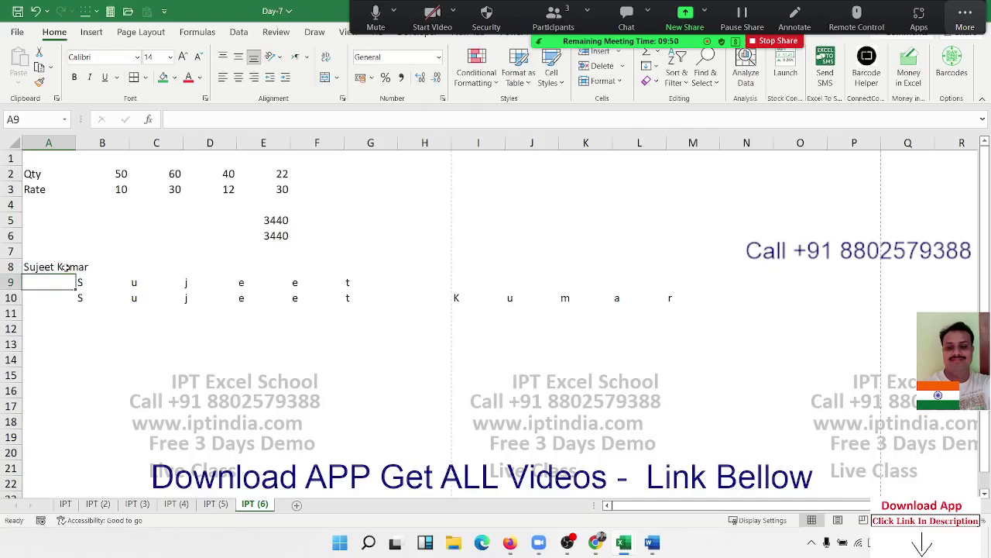
left_click(82, 299)
- Enter the numbers 50, 65, 82 and 93 in B24:E24
left_click(80, 325)
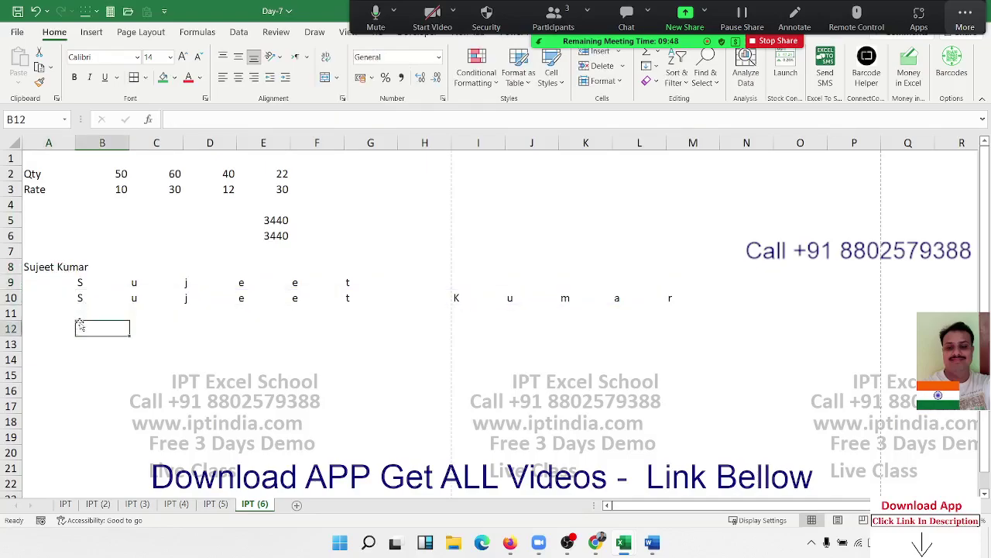
scroll(80, 326, "down", 3)
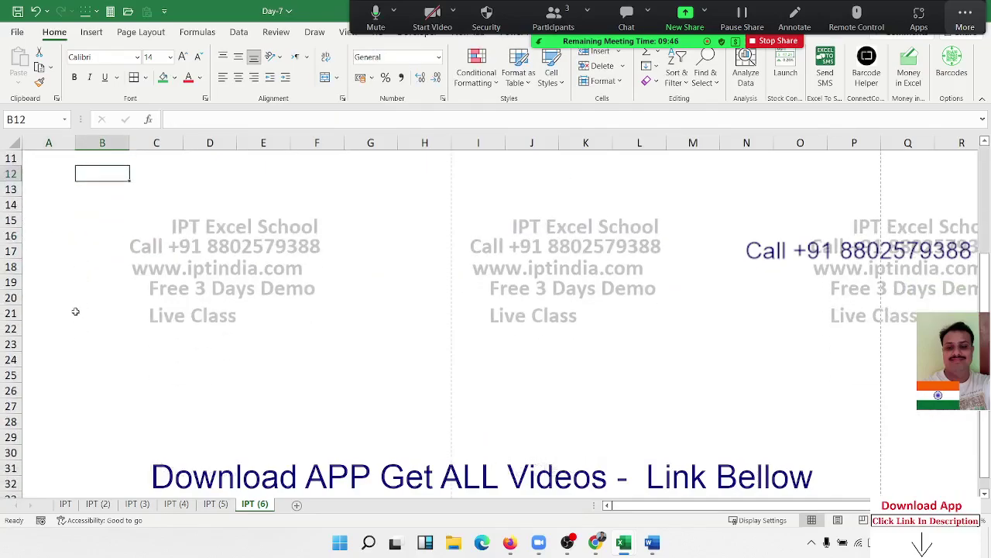
scroll(76, 311, "up", 3)
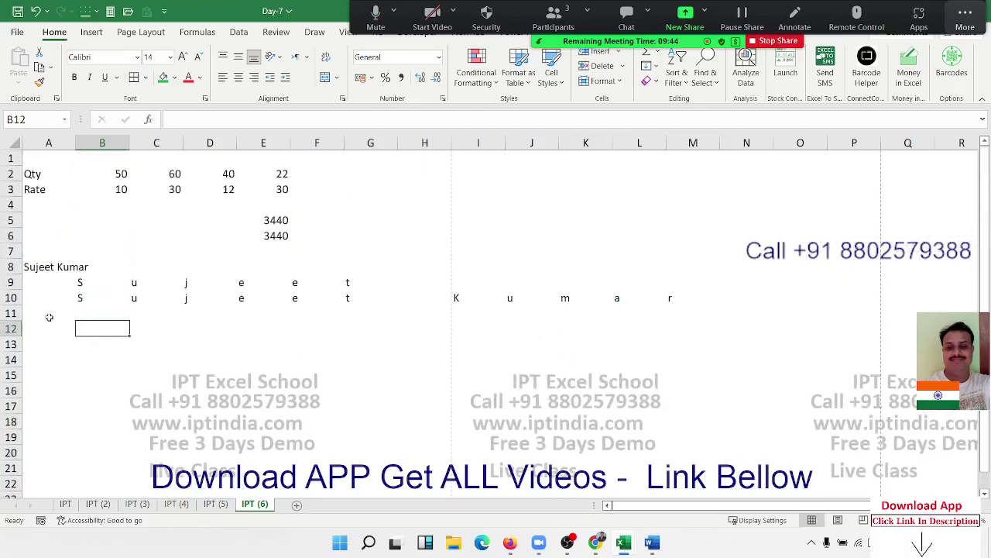
scroll(68, 347, "down", 7)
left_click(81, 204)
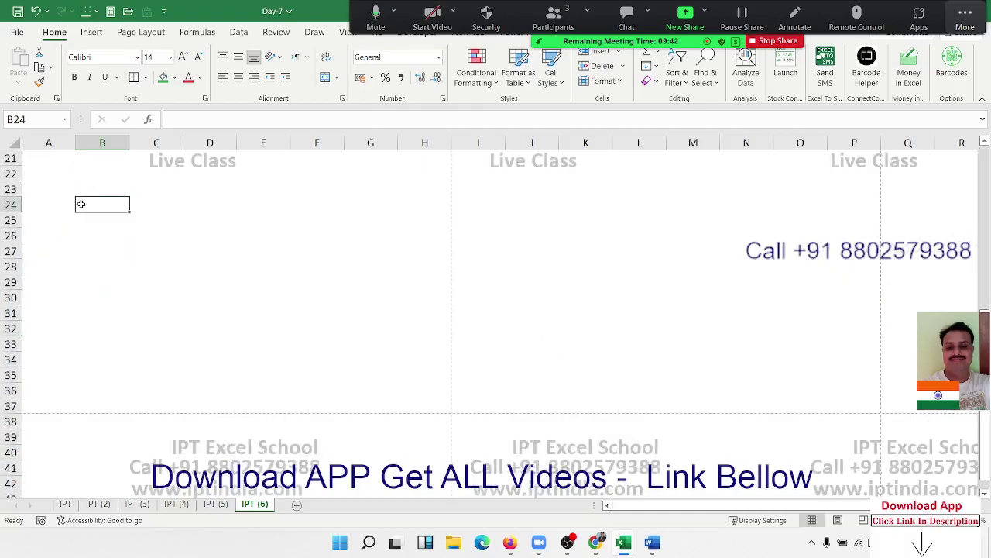
type("50")
key("Tab")
type("65")
key("Tab")
type("8")
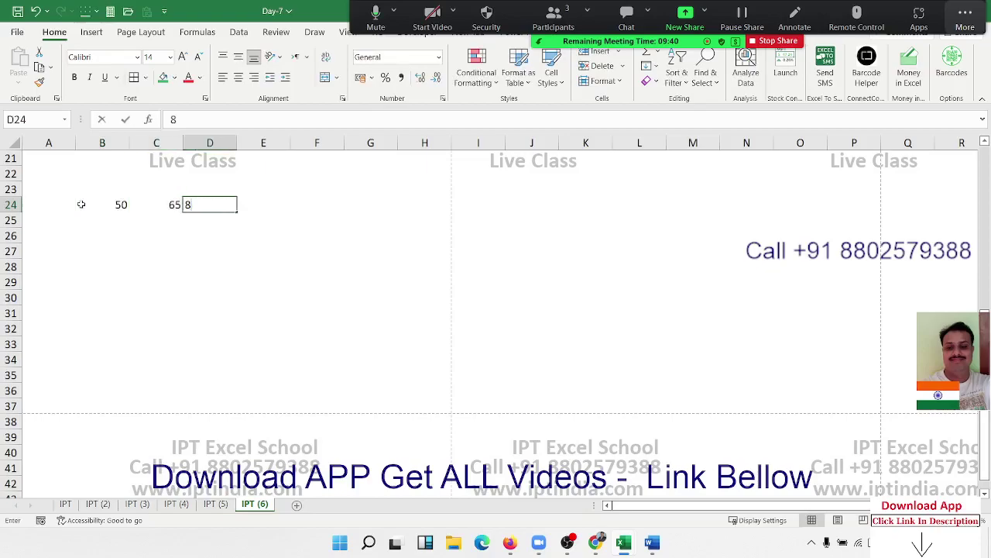
type("2")
key("Tab")
type("93")
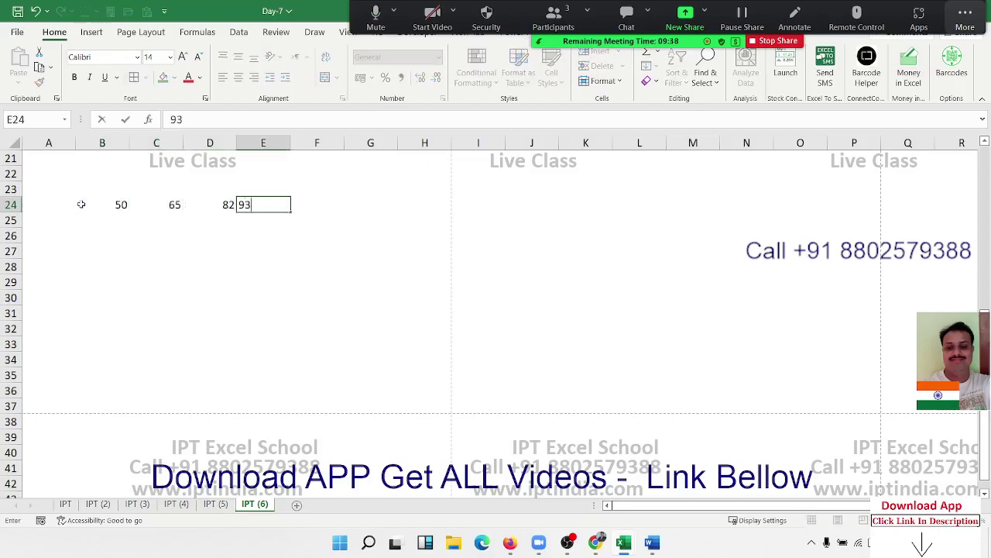
key("Down")
- Type the step labels *60, 50%, add 100 and /2 down F25:F28
key("Left")
key("Right")
key("Right")
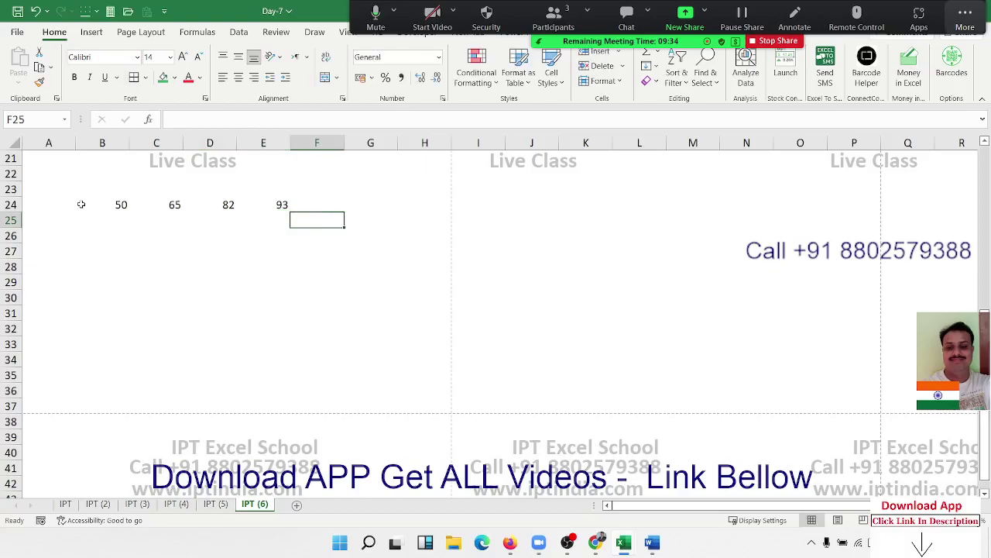
type("*6")
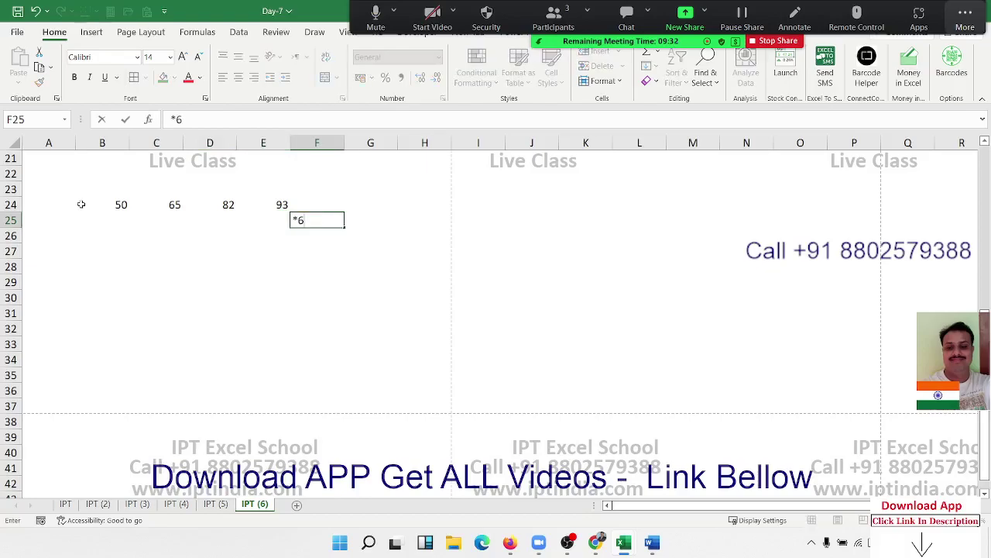
type("0")
key("Return")
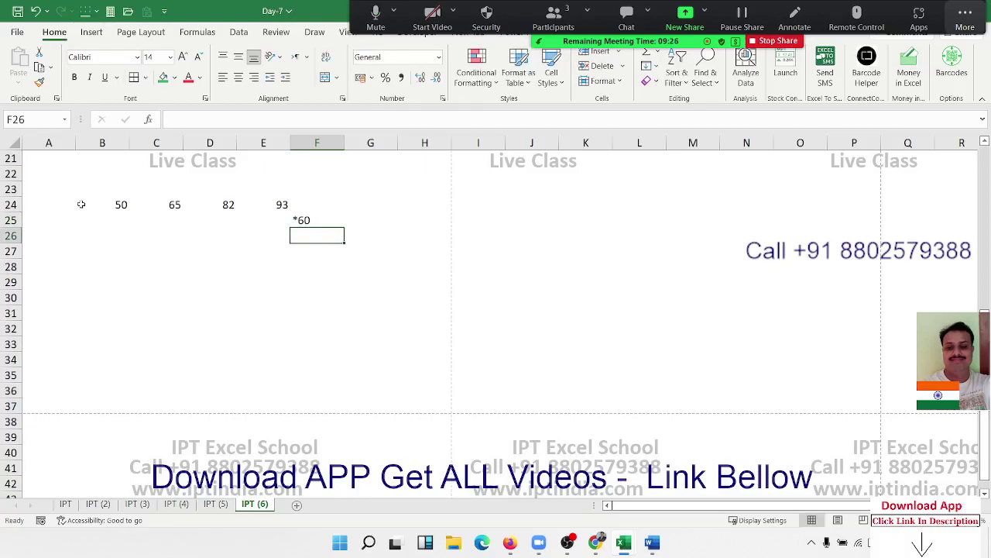
type("50%")
key("Return")
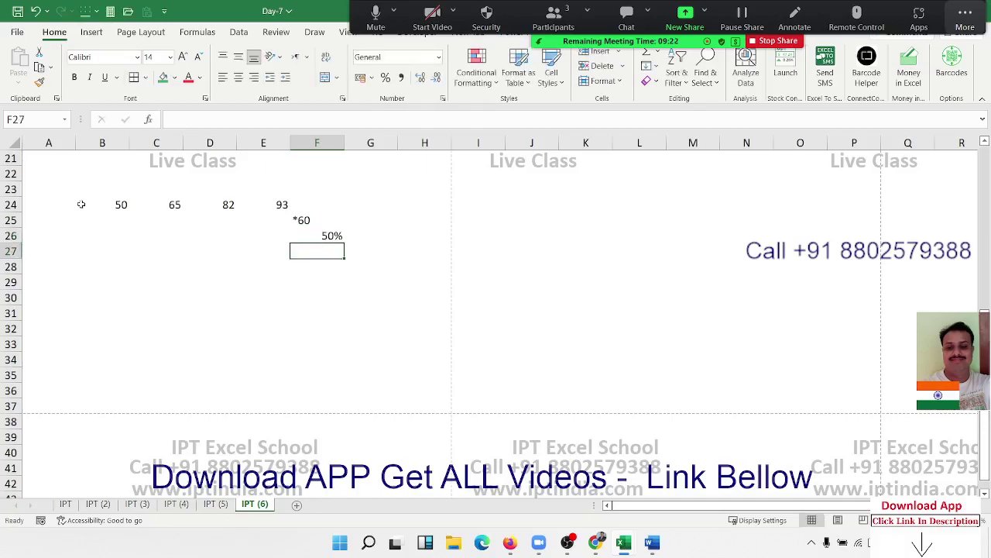
type("add")
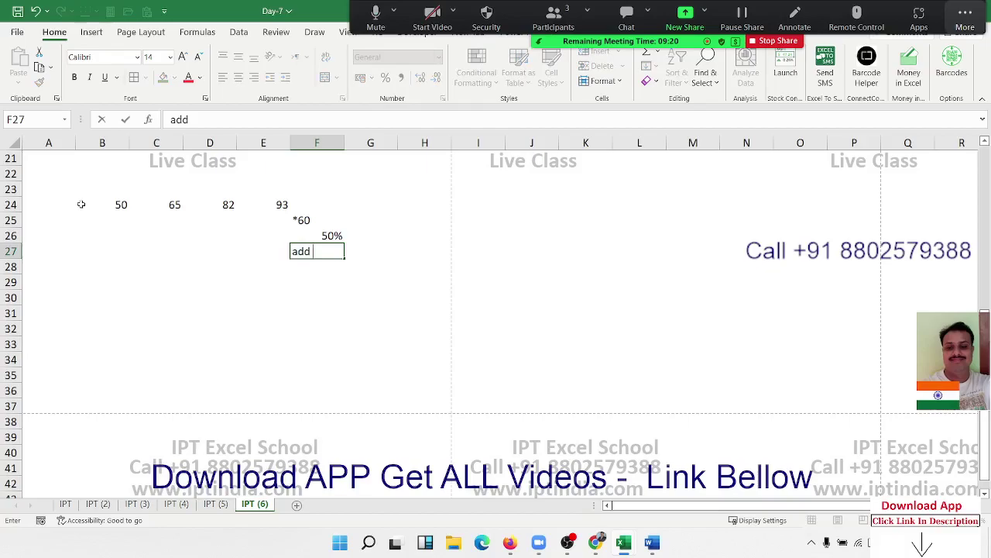
type(" 100")
key("Return")
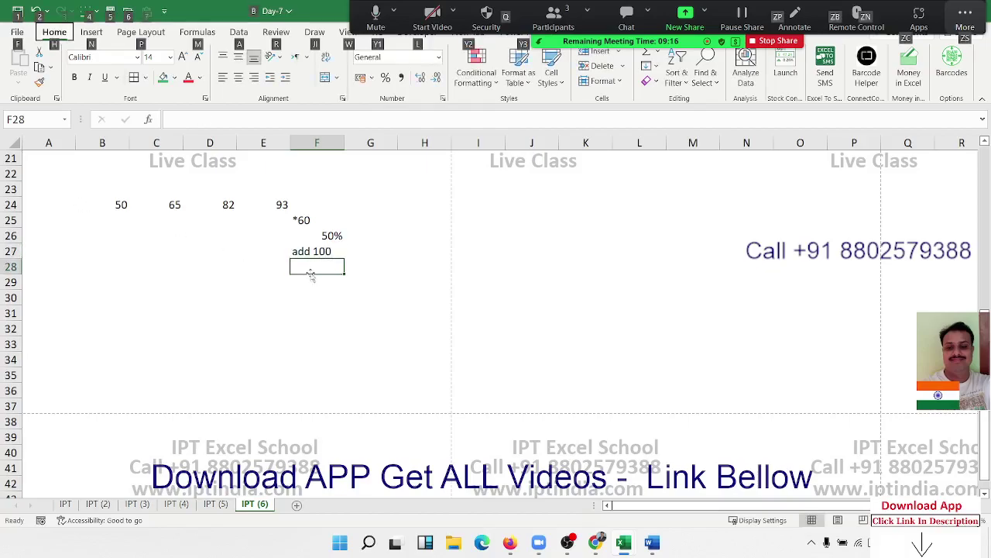
type("/")
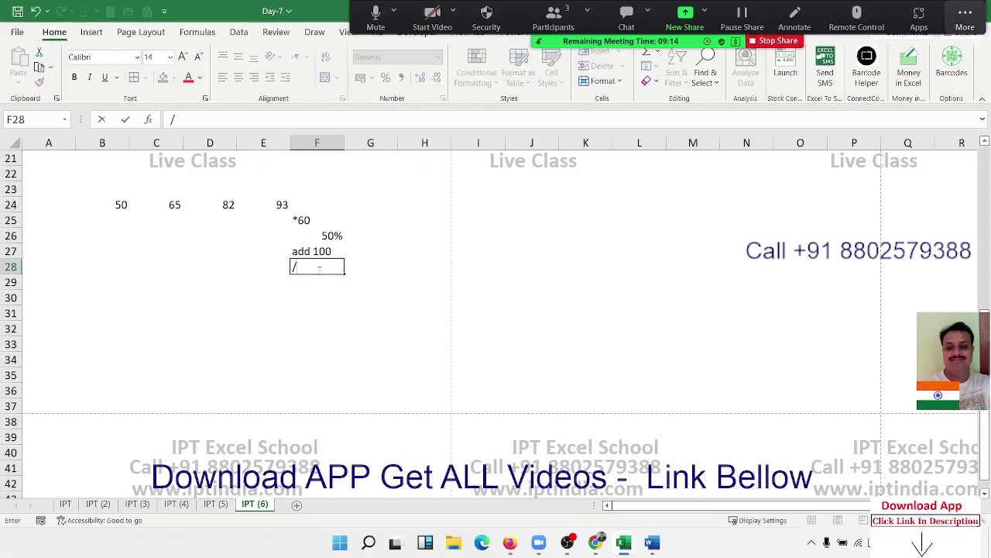
type("2")
key("Return")
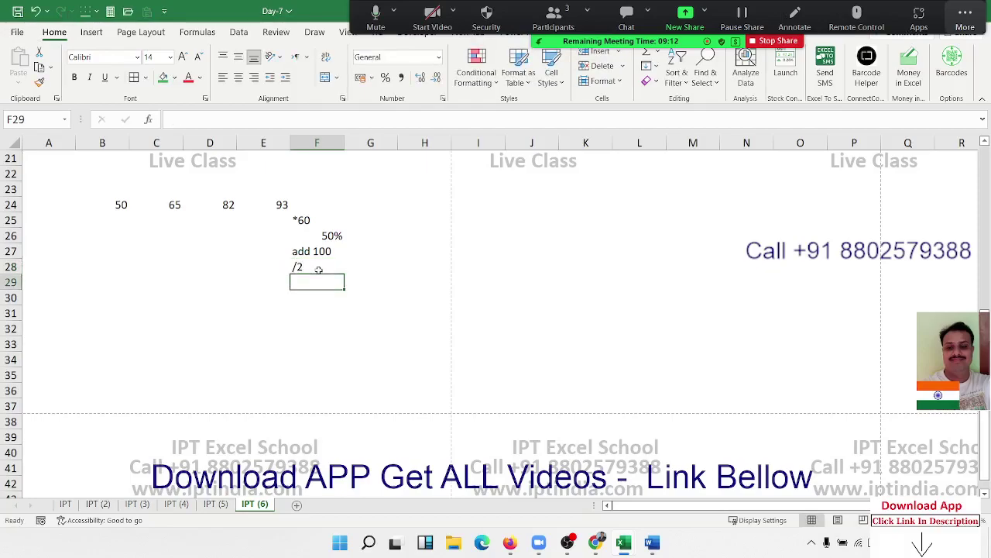
- Add the 'sum' label in F29, then put =B24*60 in B25 and fill it to E25
type("sum")
key("Return")
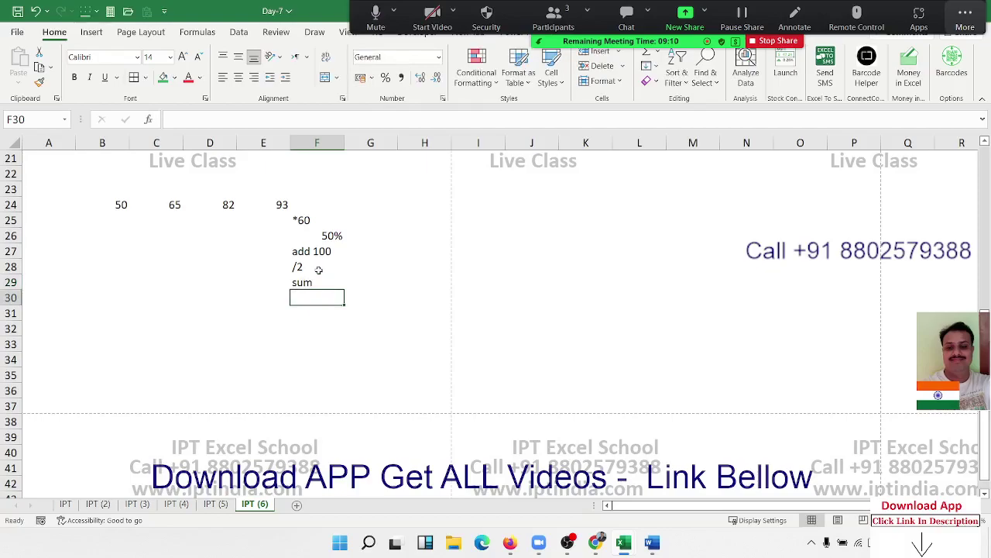
key("Left")
key("Up")
key("Up")
key("Up")
key("Up")
key("Up")
key("Left")
key("Left")
key("Left")
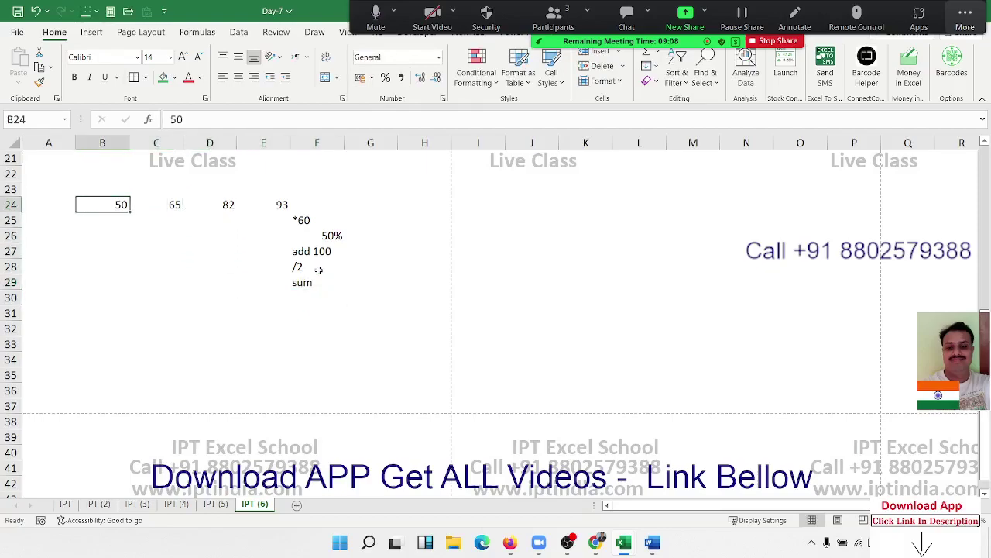
key("Down")
type("=")
key("Up")
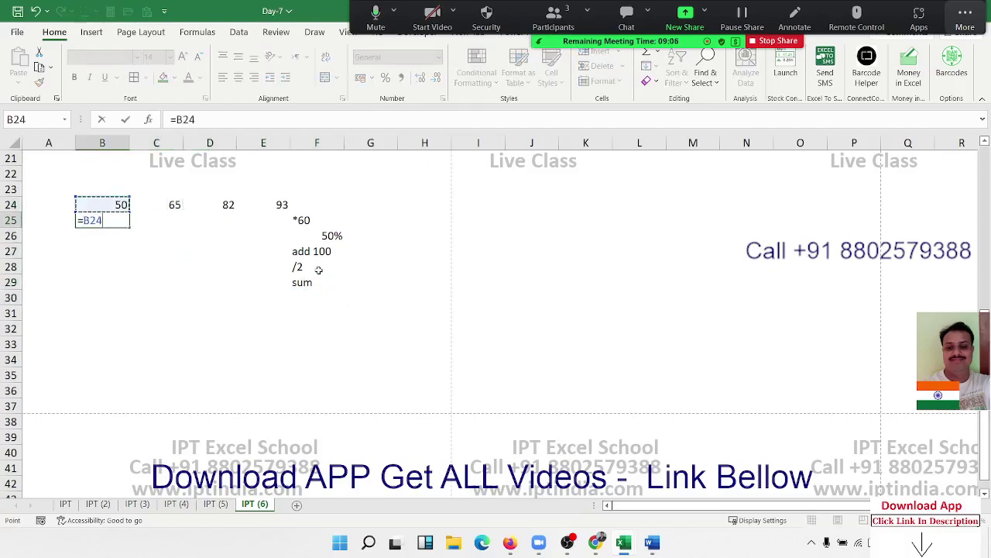
type("*60")
key("Tab")
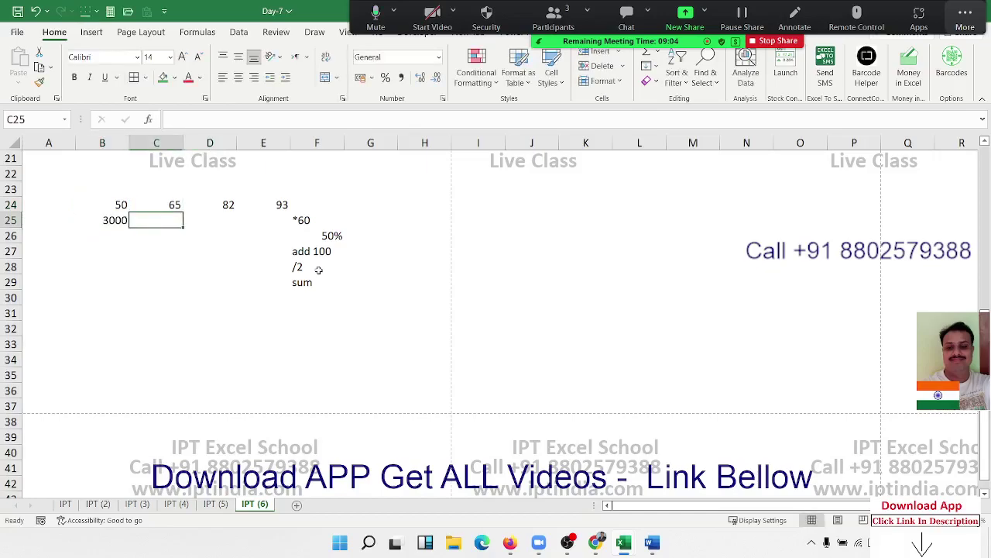
key("Left")
key("shift+Right")
key("shift+Right")
key("shift+Right")
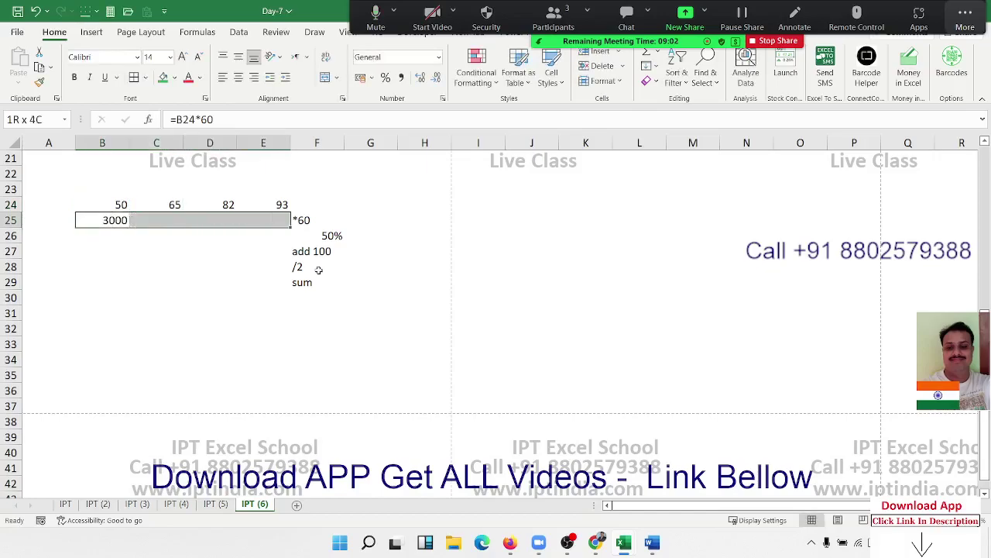
key("ctrl+r")
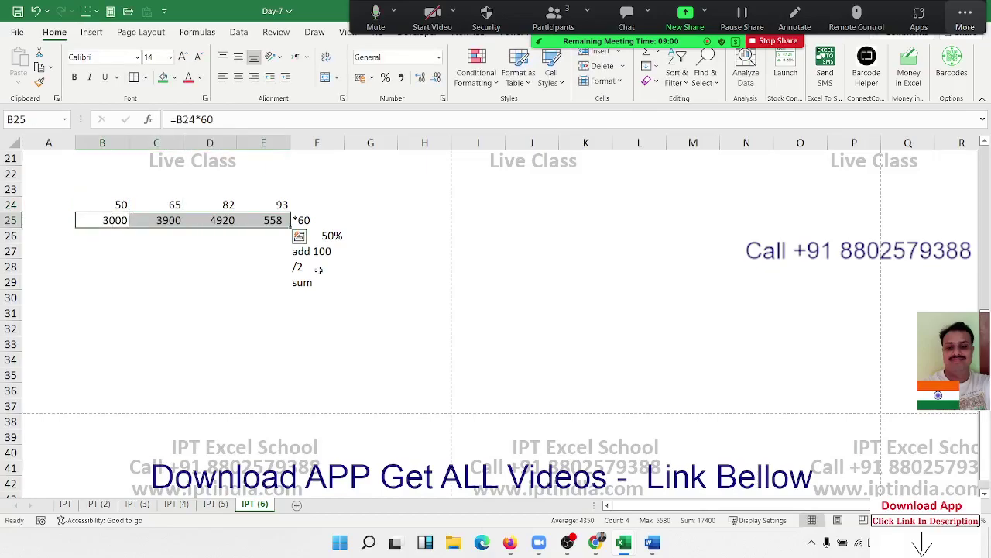
- Enter =B25*50% in B26, fixing a stray backslash, and fill it across to E26
key("Down")
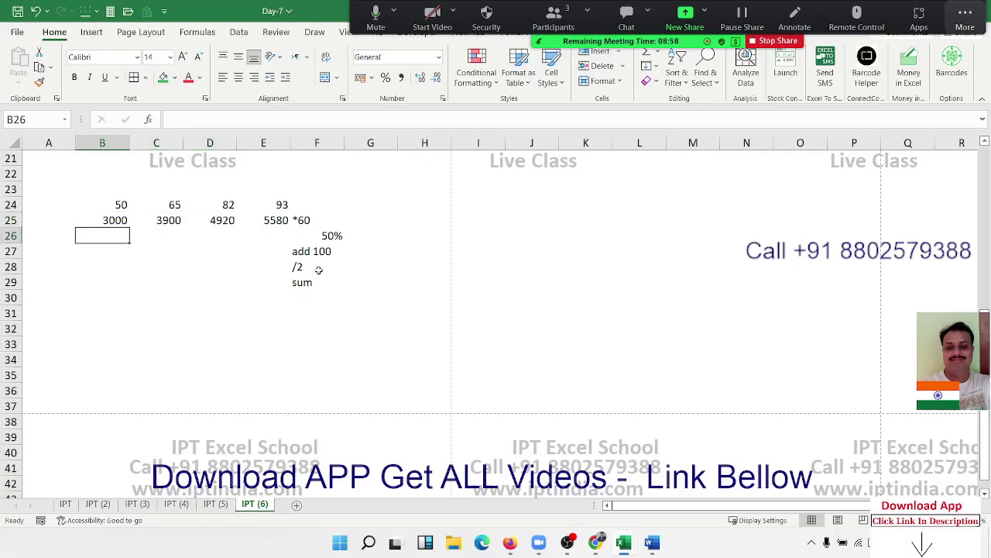
type("=")
key("Up")
type("50")
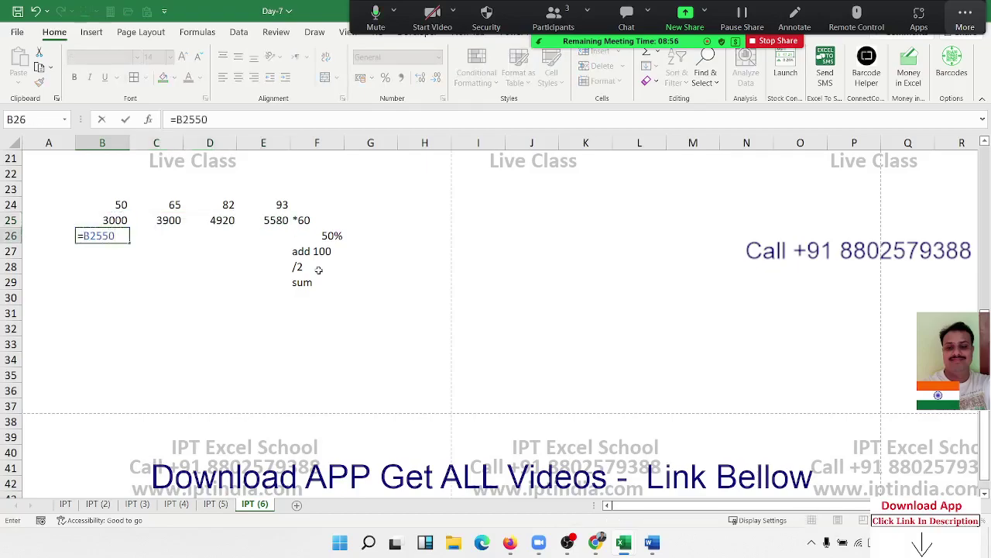
type("%\\")
key("Return")
key("n")
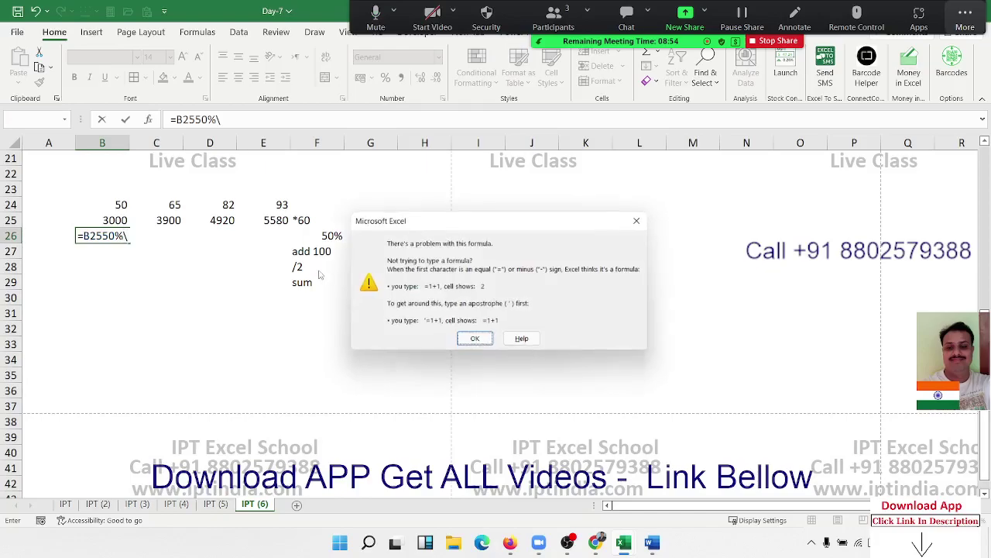
key("Return")
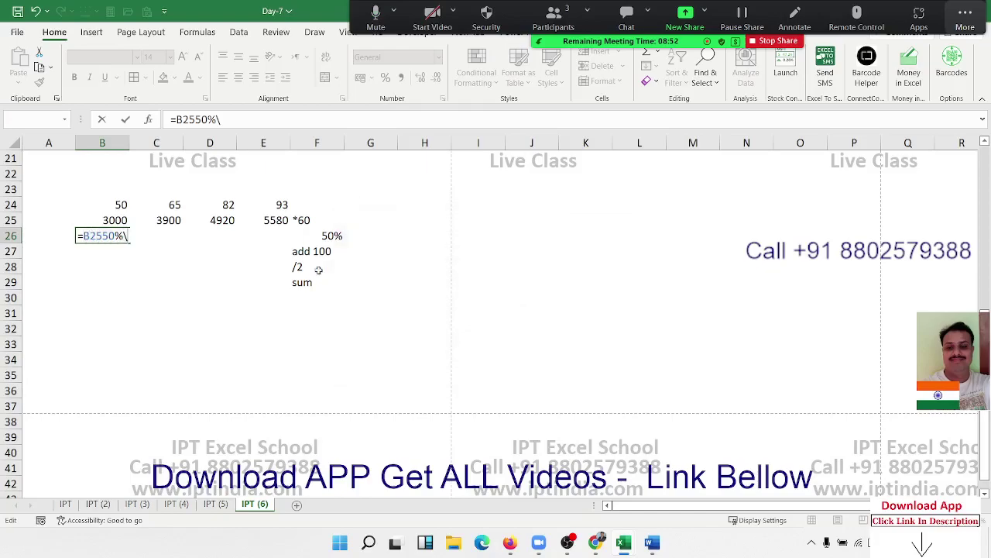
key("BackSpace")
key("Return")
key("Up")
key("F2")
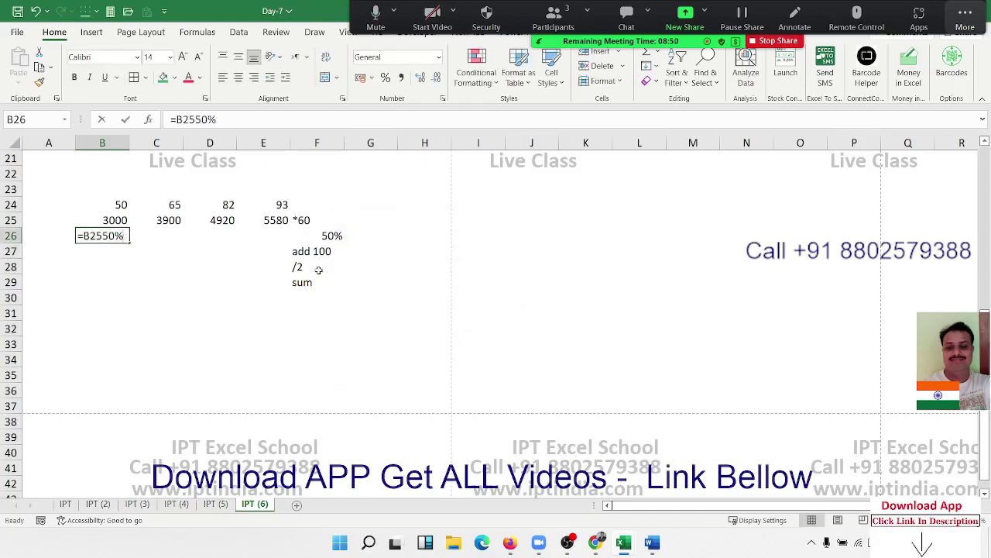
key("BackSpace")
key("BackSpace")
key("BackSpace")
type("*50")
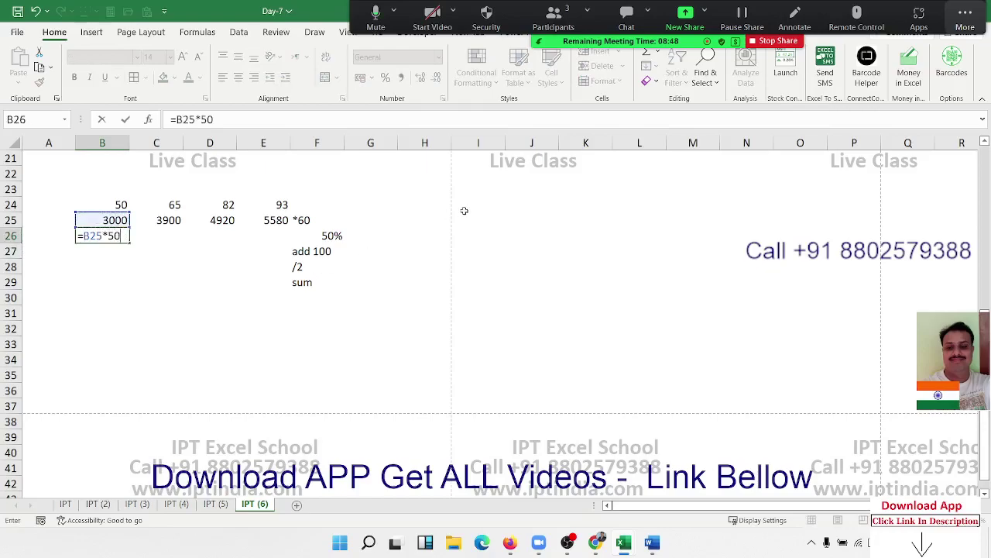
type("%")
key("Return")
key("Up")
key("shift+Right")
key("shift+Right")
key("shift+Right")
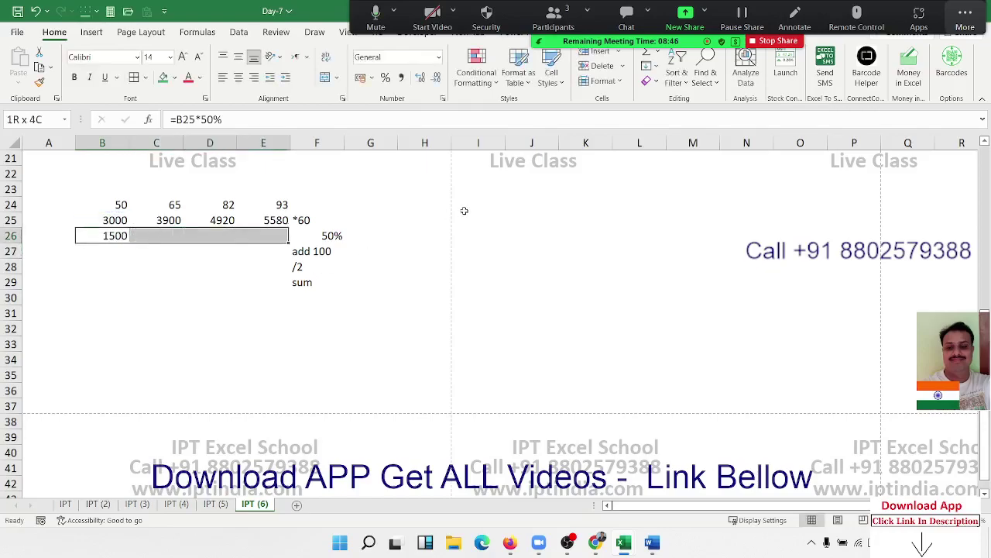
key("ctrl+r")
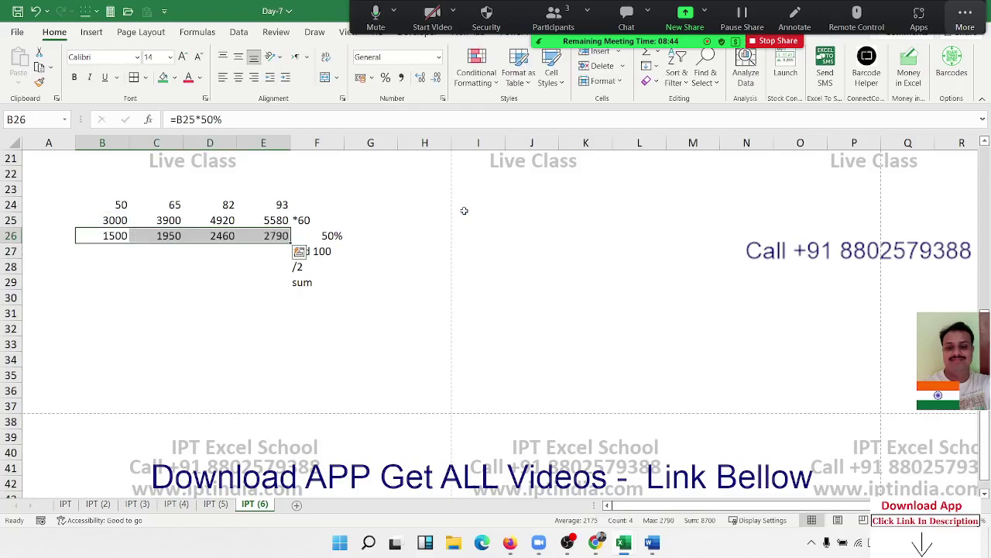
- Enter =B26+100 in B27 and fill it across to E27
key("Down")
type("=")
key("Up")
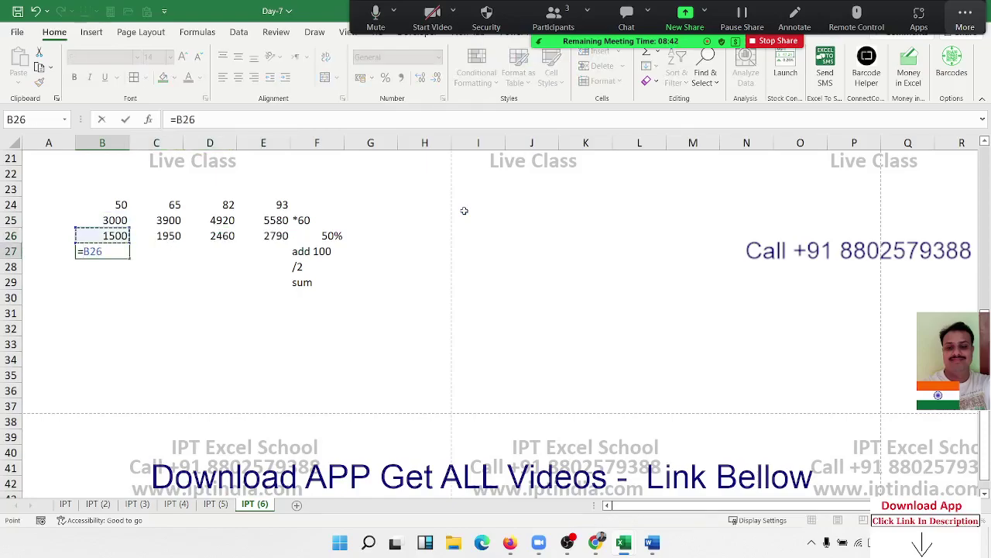
type("+100")
key("Tab")
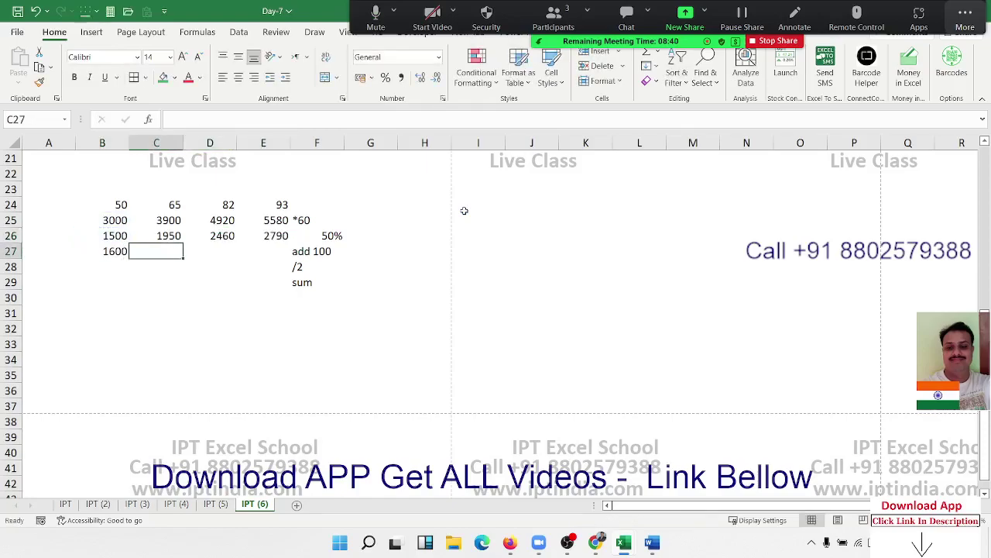
key("shift+Tab")
key("shift+Right")
key("shift+Right")
key("shift+Right")
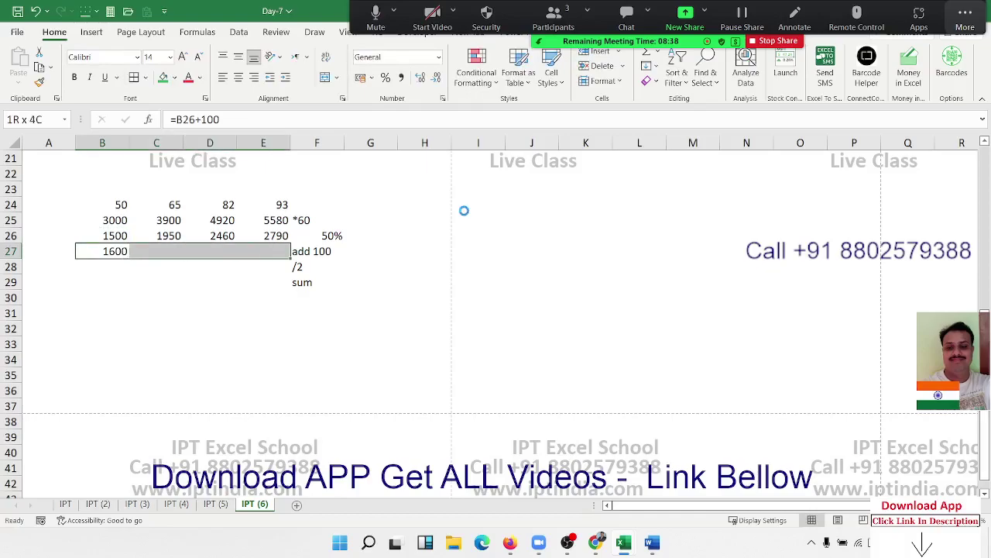
key("ctrl+r")
- Enter =B27/2 in B28 and fill it across to E28
key("Down")
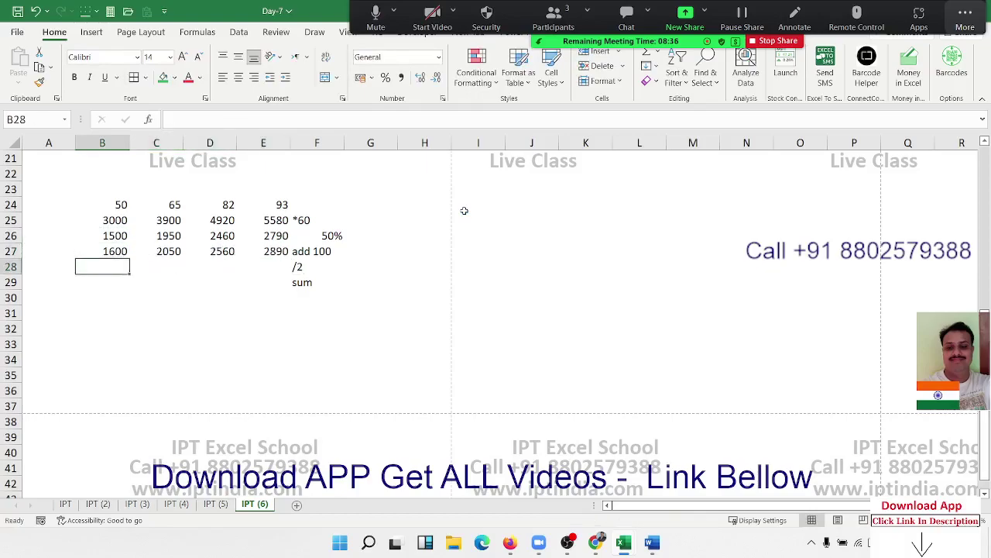
type("=")
key("Up")
type("/2")
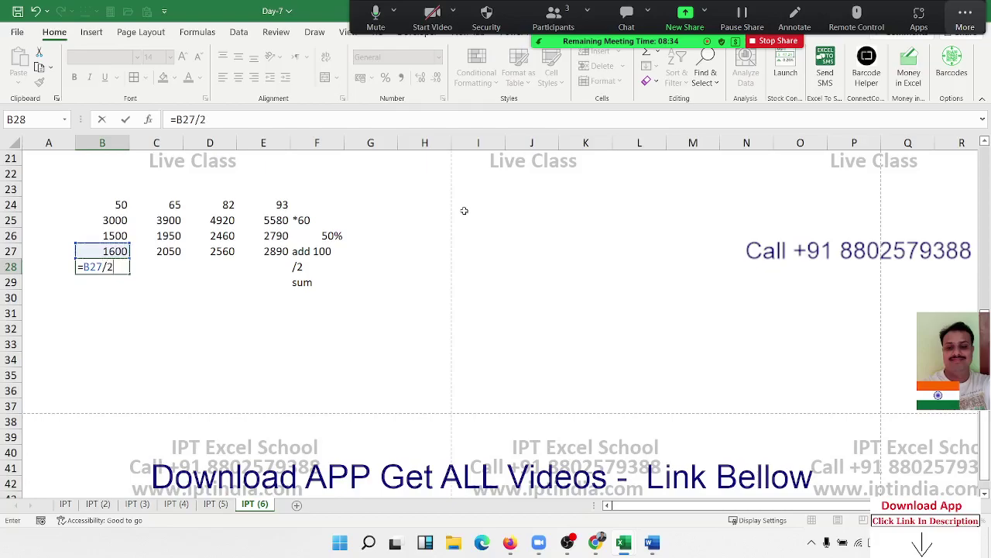
key("Return")
key("Up")
key("shift+Right")
key("shift+Right")
key("shift+Right")
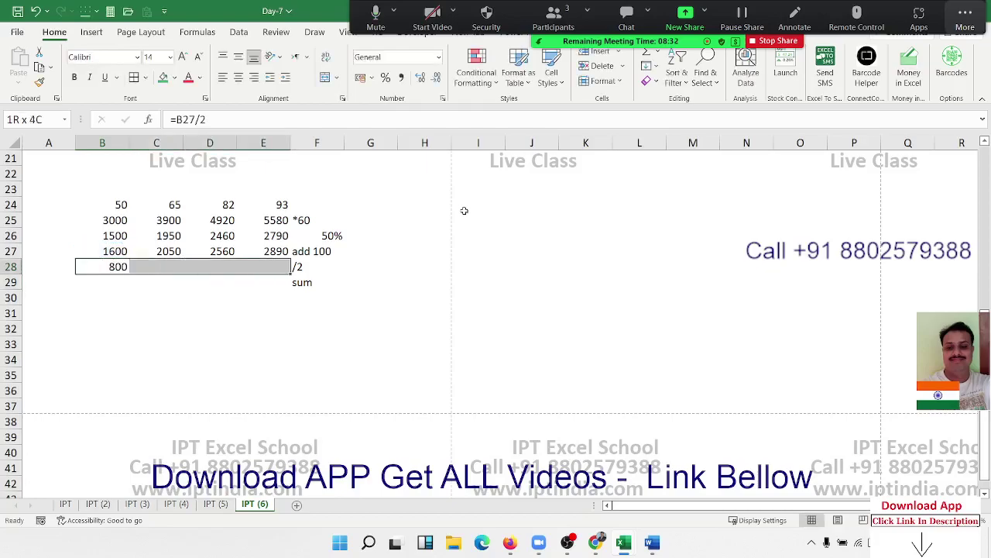
key("ctrl+r")
- Total row 28 with =SUM(B28:E28) in E29, giving 4550
key("Right")
key("Down")
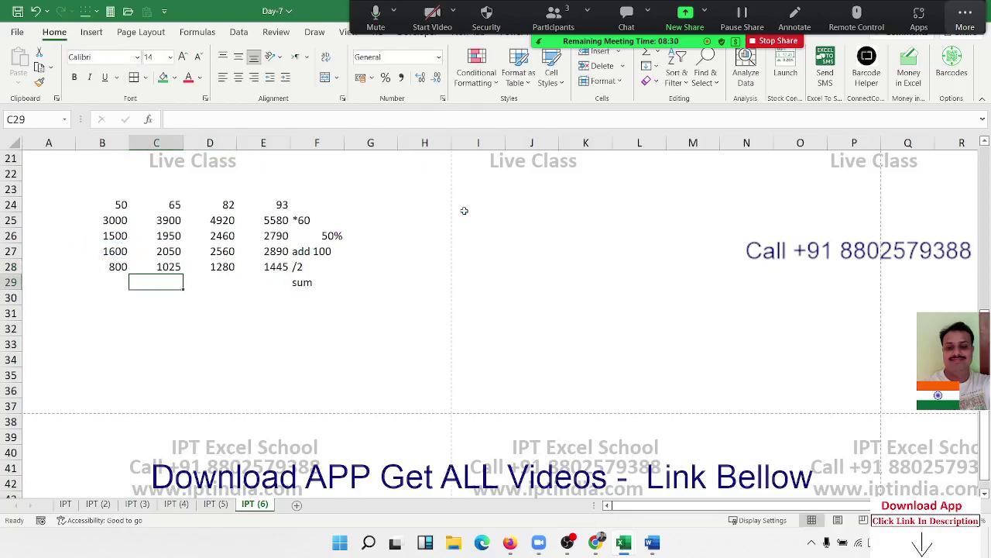
key("Right")
key("Right")
type("=")
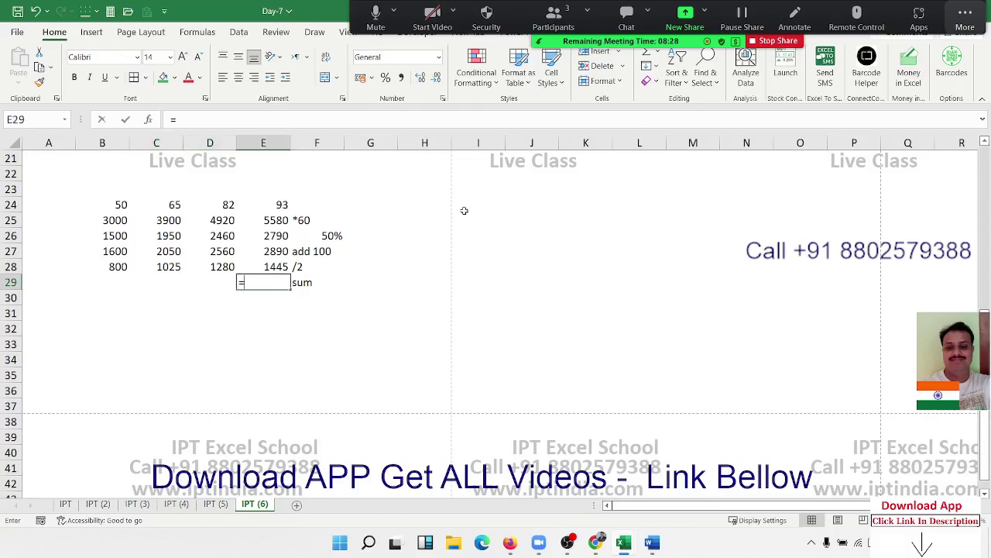
type("su")
key("Tab")
key("Up")
key("shift+Left")
key("shift+Left")
key("shift+Left")
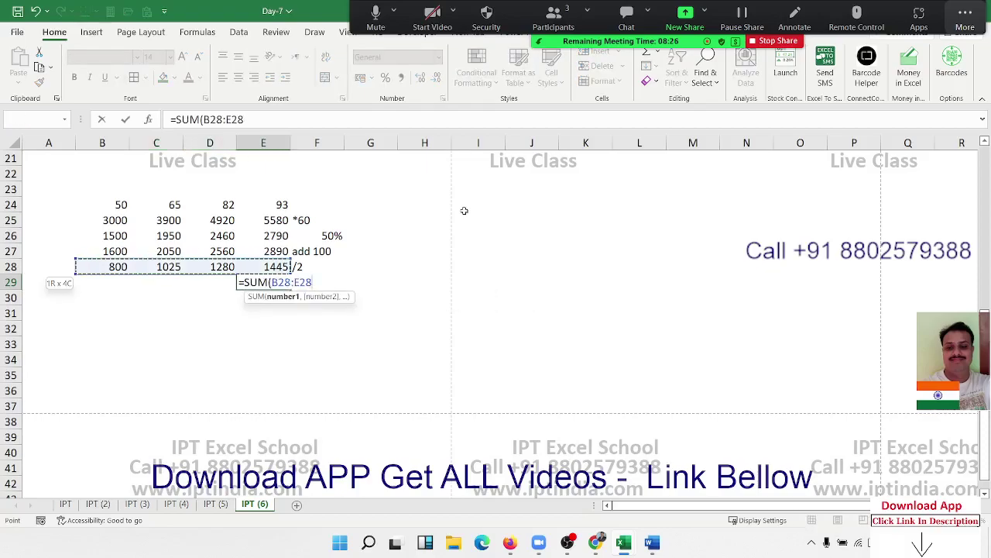
key("Return")
key("Up")
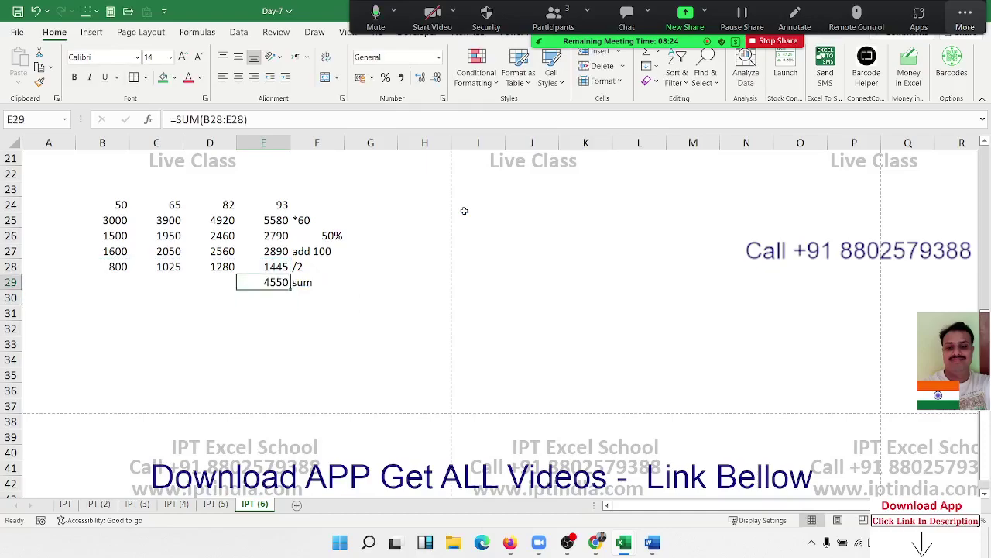
key("Up")
key("Up")
key("Up")
key("Up")
key("Up")
key("Right")
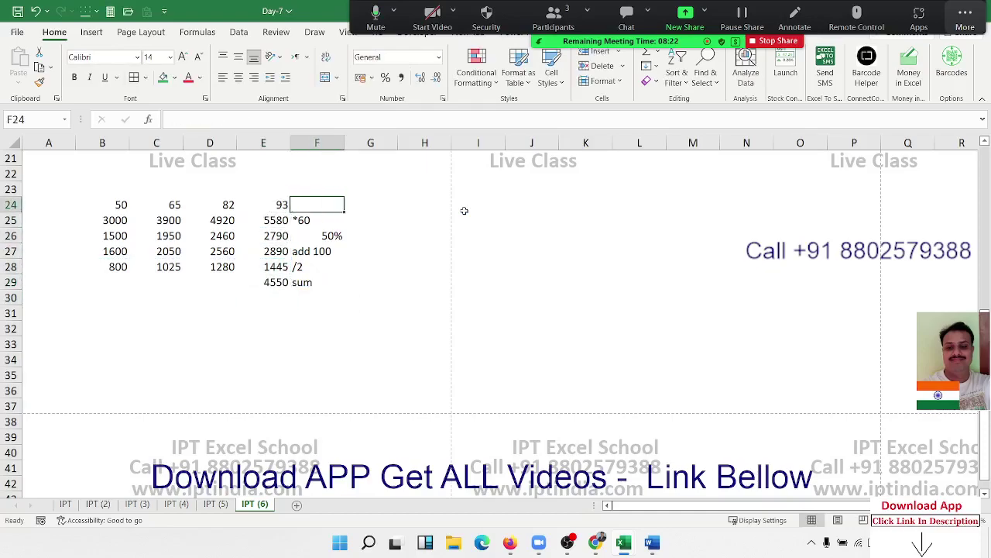
- Write a single formula in F24, =SUM(B24:E24*60*50%+100/2)
type("=sum")
key("Tab")
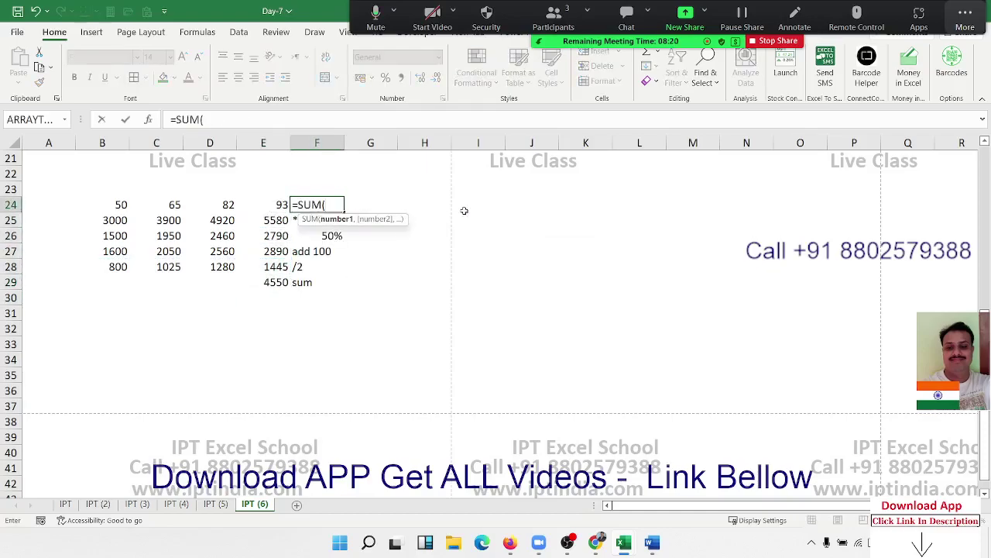
key("Left")
key("shift+Left")
key("shift+Left")
key("shift+Left")
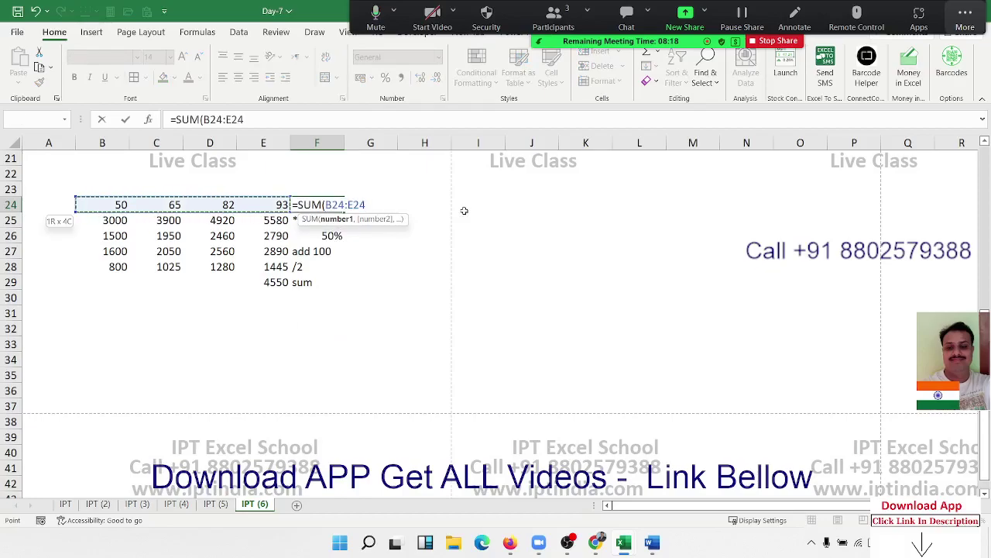
type("*60")
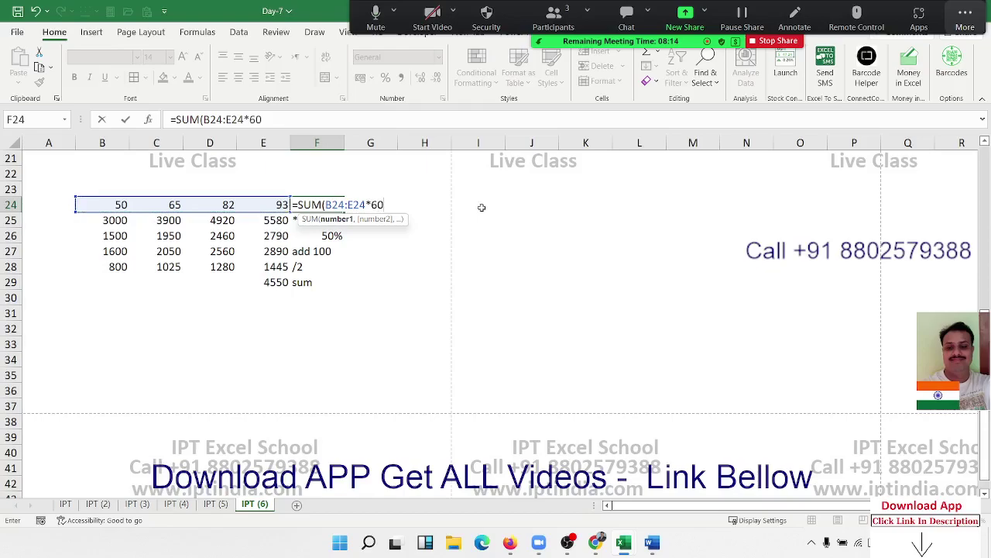
type("*")
type("50")
type("%/")
key("BackSpace")
type("+100")
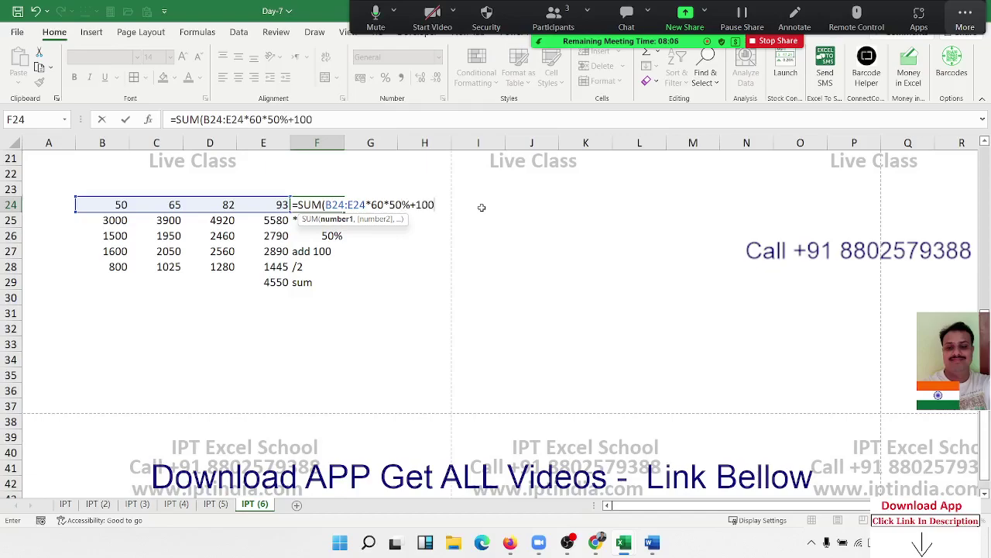
type("/2")
key("Return")
key("Up")
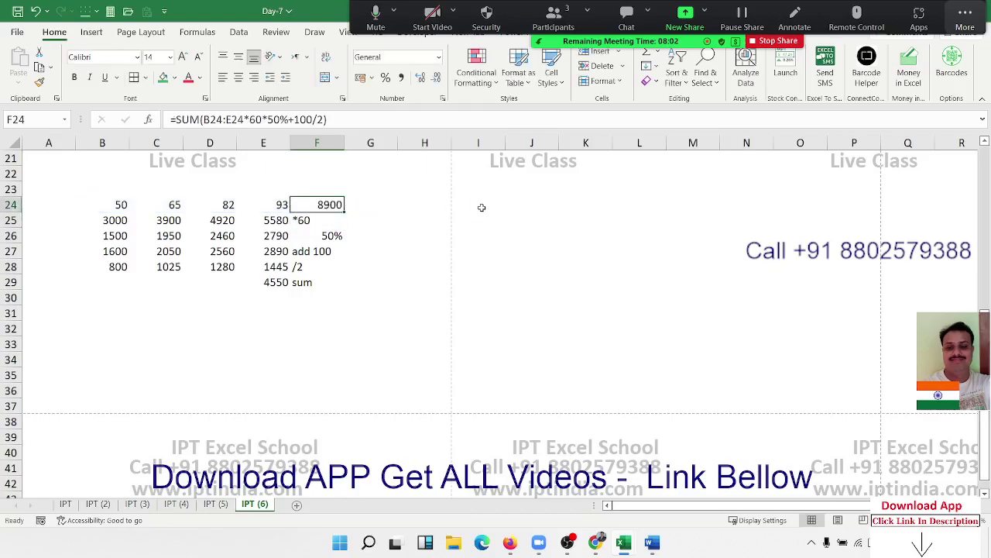
- Bracket the F24 formula as =SUM((((B24:E24*60)*50%)+100)/2) so it returns 4550
double_click(327, 205)
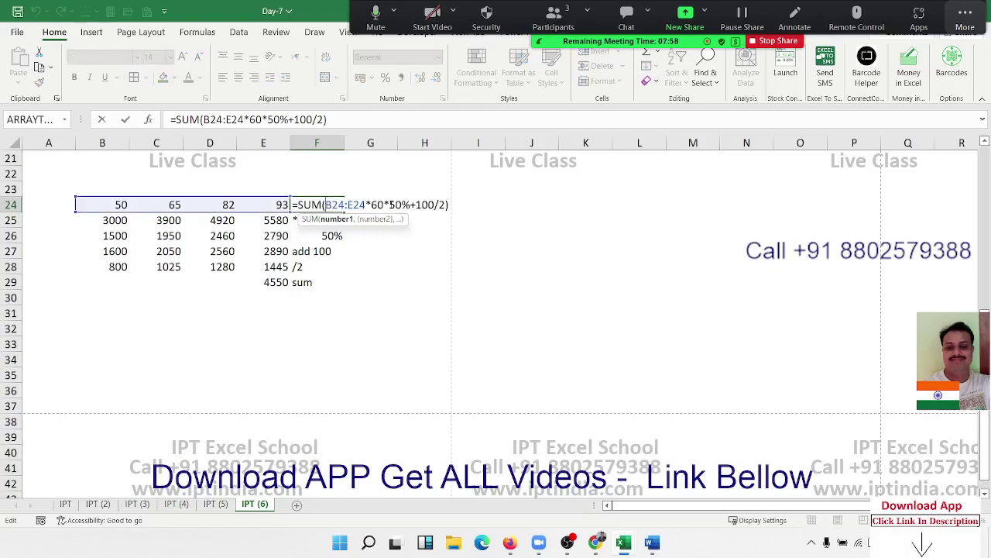
type("(")
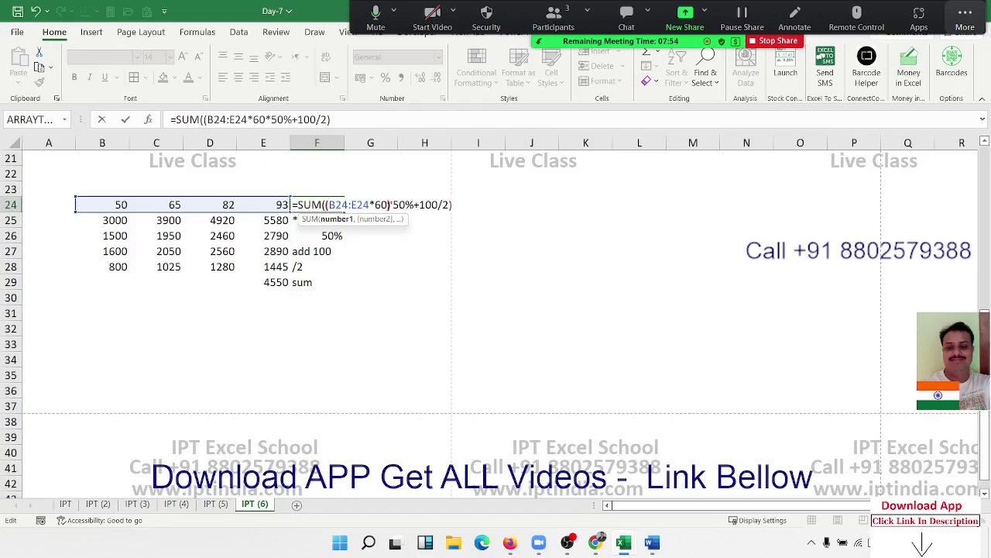
type(")")
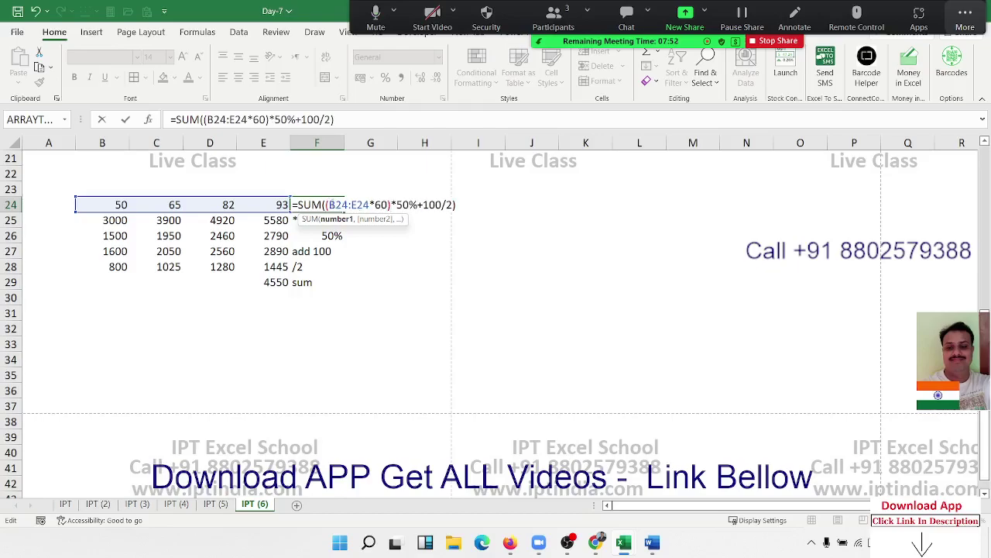
left_click(330, 205)
type("(")
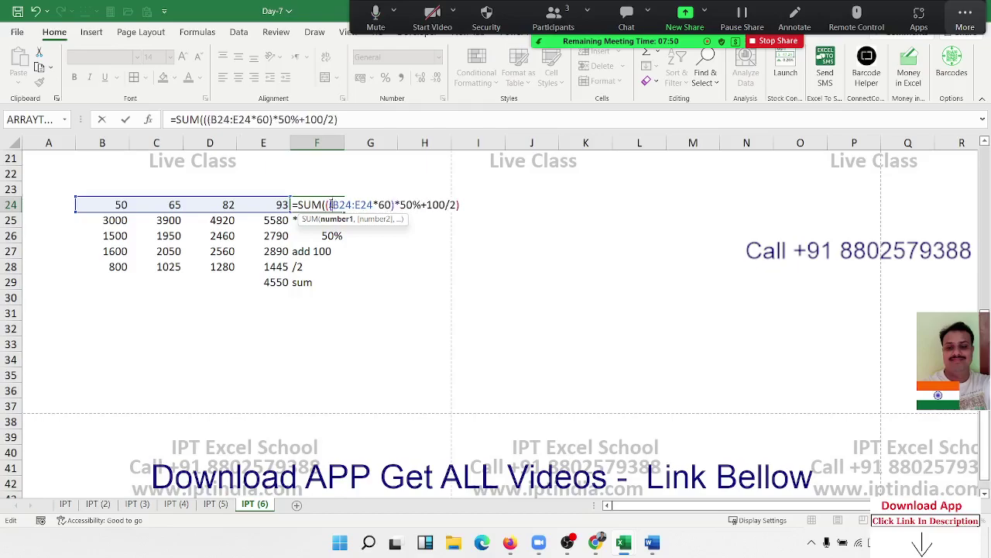
left_click(421, 205)
type(")")
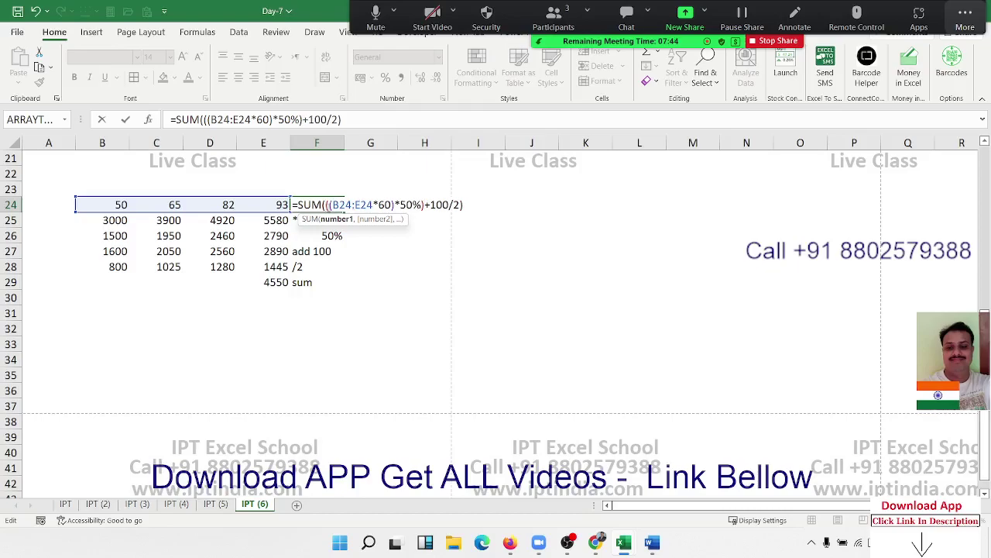
type("(")
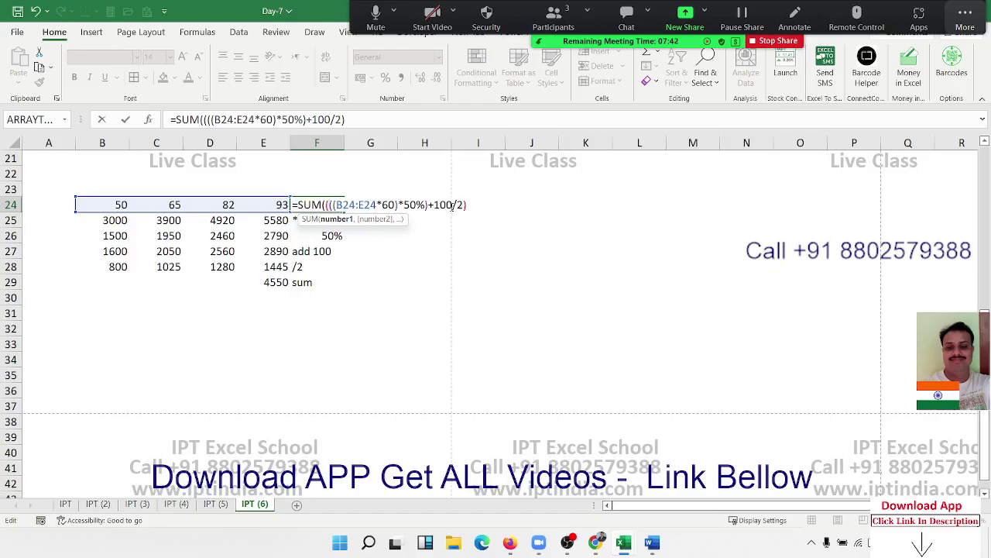
type(")")
key("Return")
key("Up")
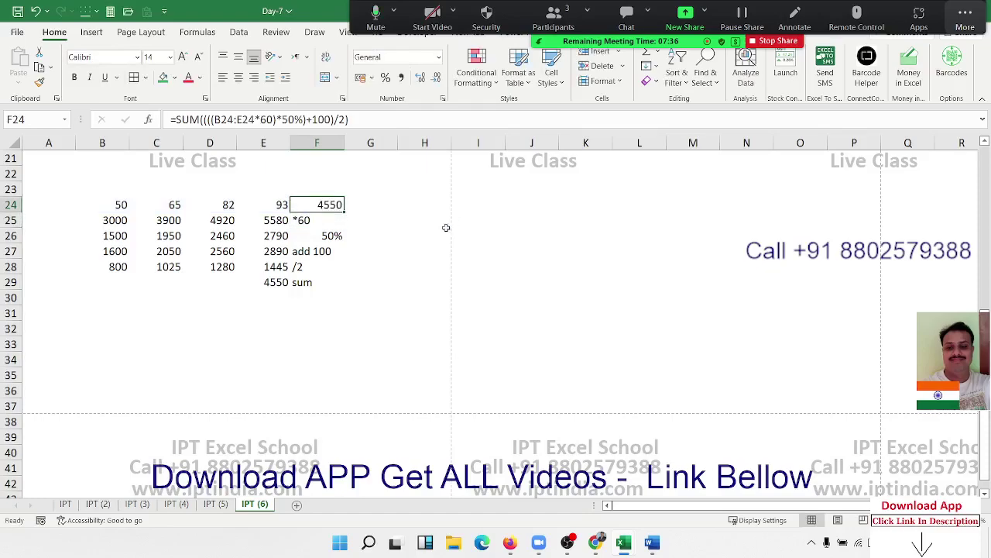
- Review the values in C25:D28 and the formula in F24
left_click_drag(133, 220, 224, 264)
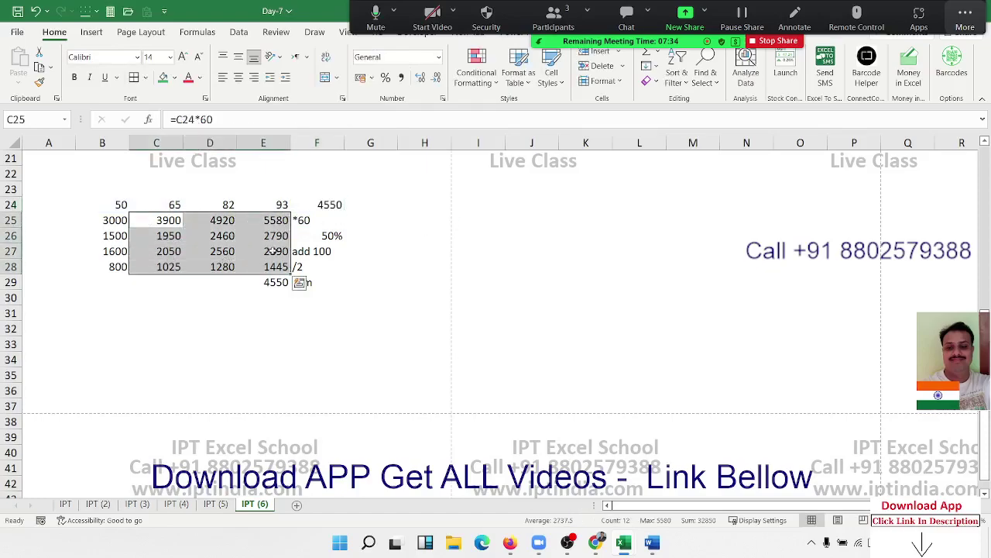
left_click(319, 204)
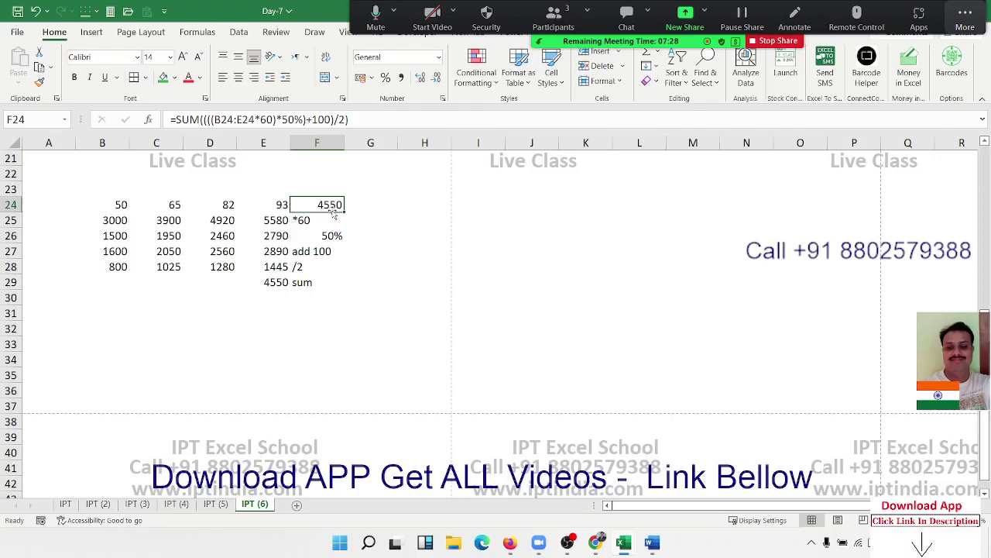
double_click(328, 204)
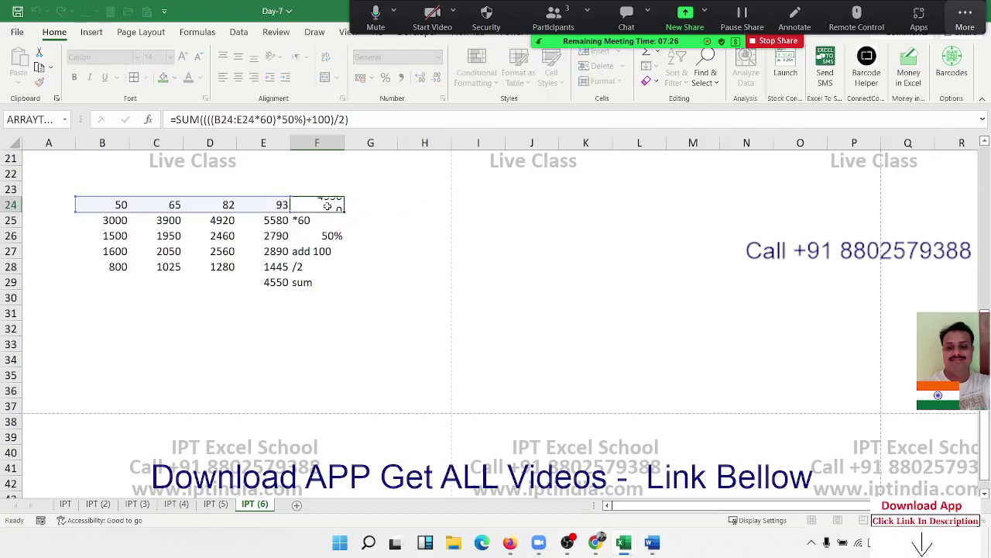
key("Return")
- Select the whole sheet and AutoFit all column widths to their contents
scroll(328, 205, "up", 2)
scroll(327, 206, "up", 5)
scroll(327, 206, "down", 2)
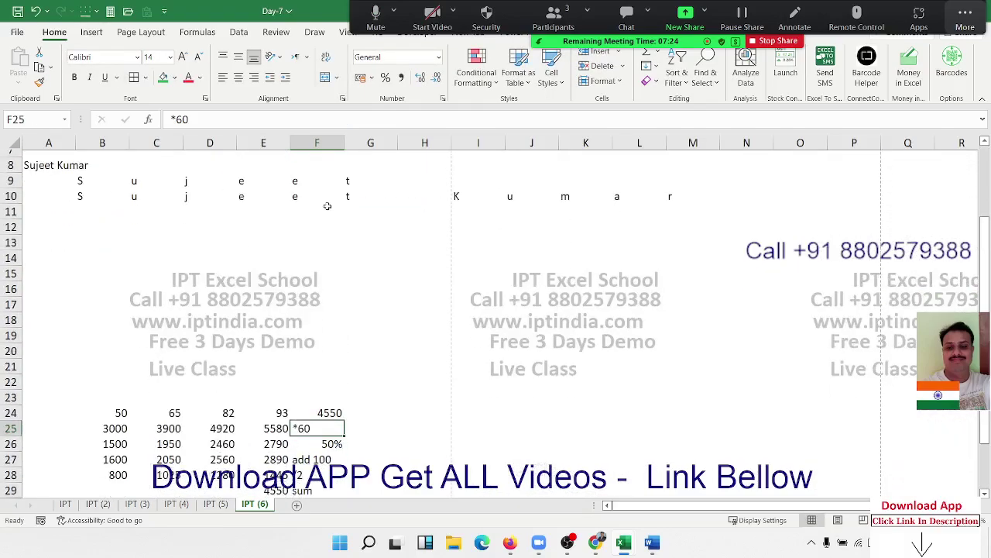
scroll(325, 206, "up", 2)
scroll(203, 290, "down", 10)
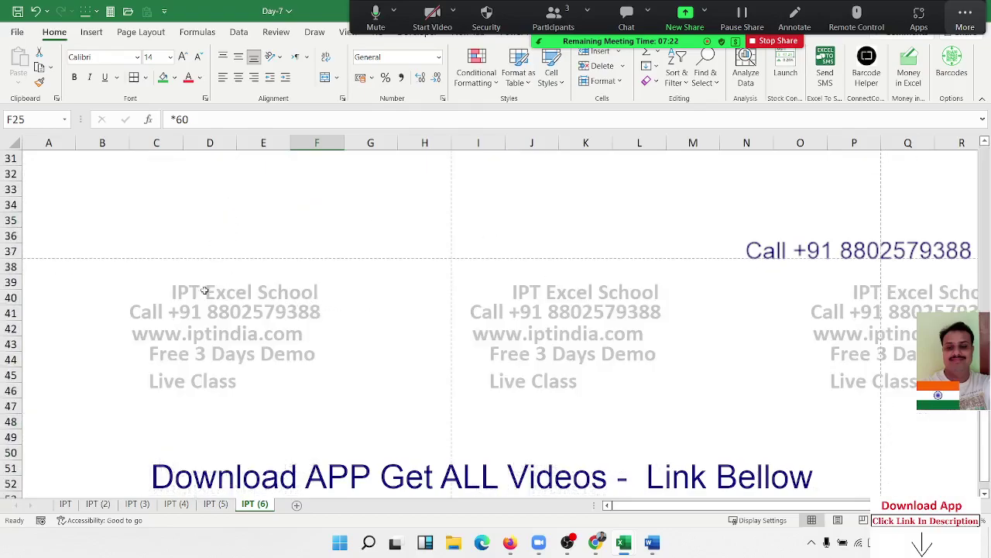
scroll(188, 287, "up", 10)
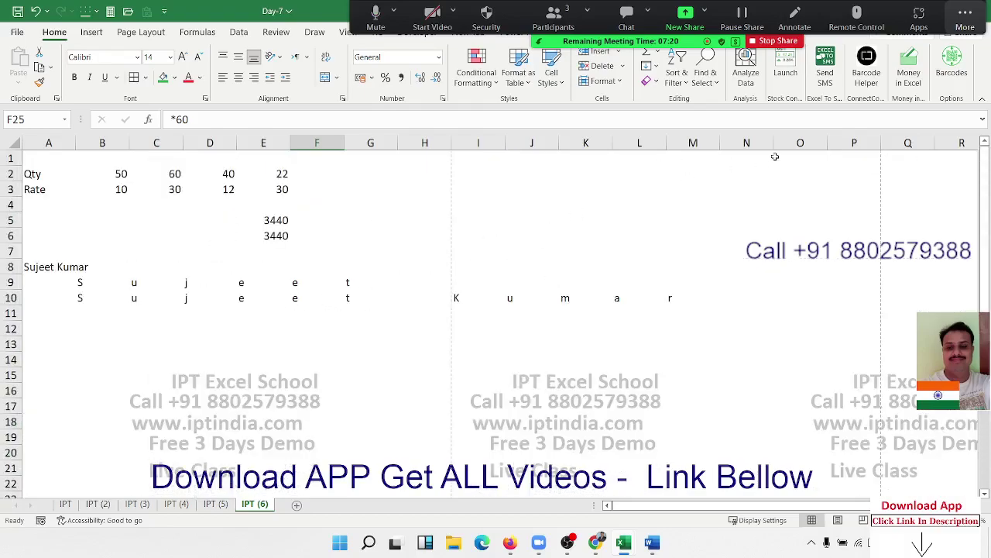
left_click(11, 144)
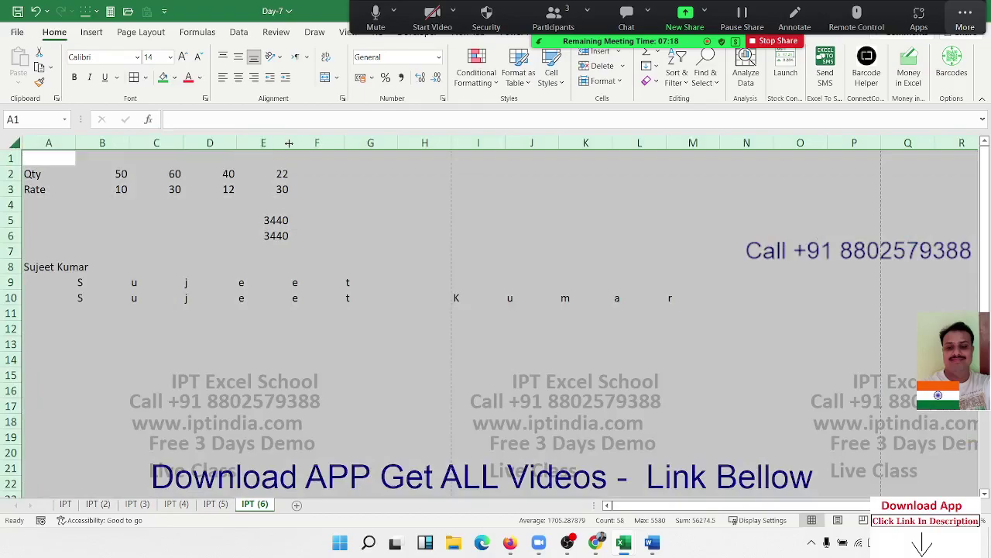
double_click(289, 142)
left_click(526, 233)
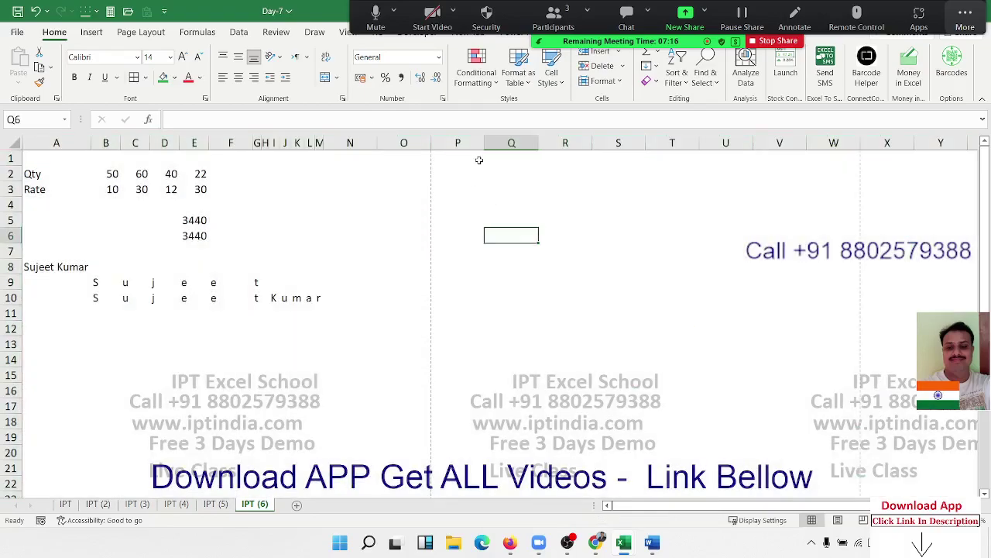
- Add a 'Name' header in P1 and a first name in P2, auto-filled down to P15
left_click(463, 161)
type("Puja")
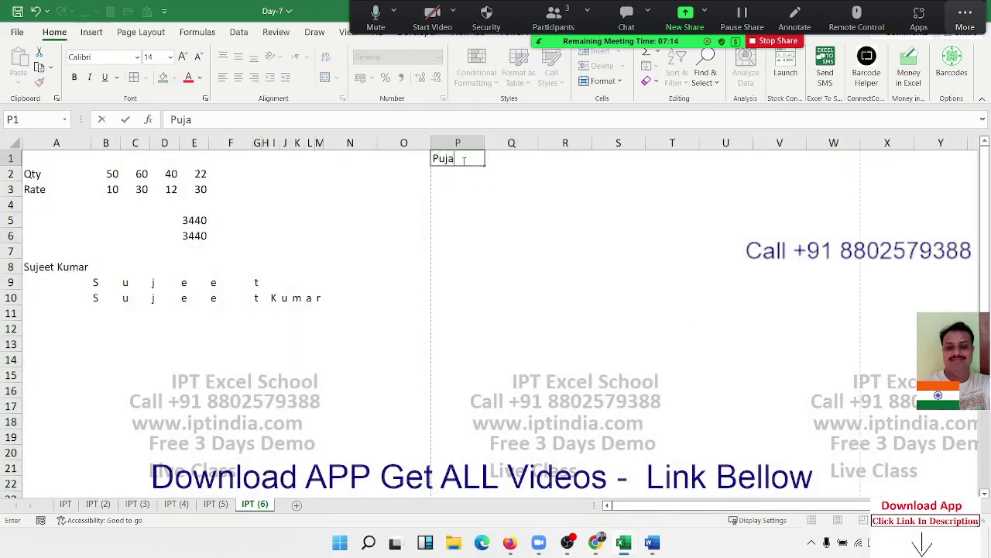
type("Naem")
key("BackSpace")
key("BackSpace")
type("me")
key("Return")
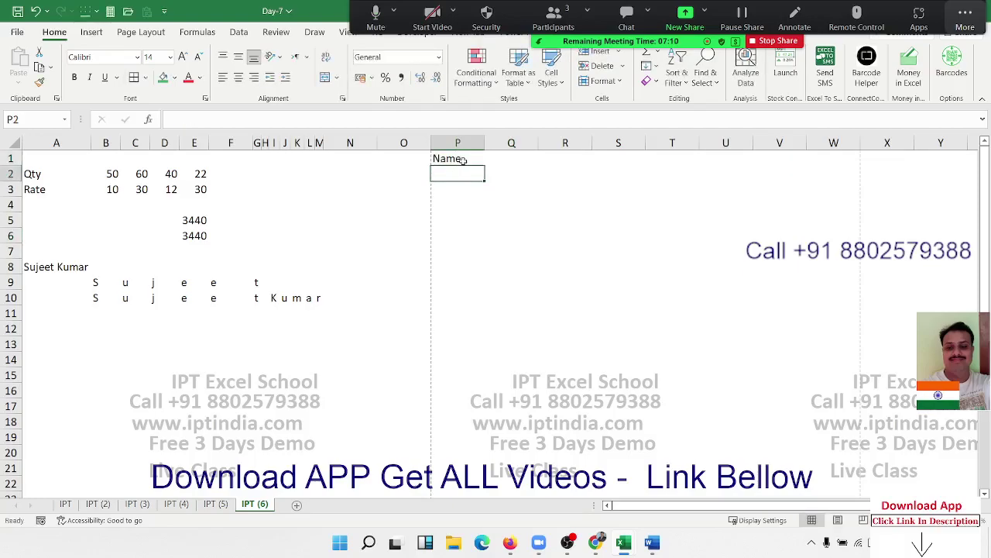
type("Puja")
key("Return")
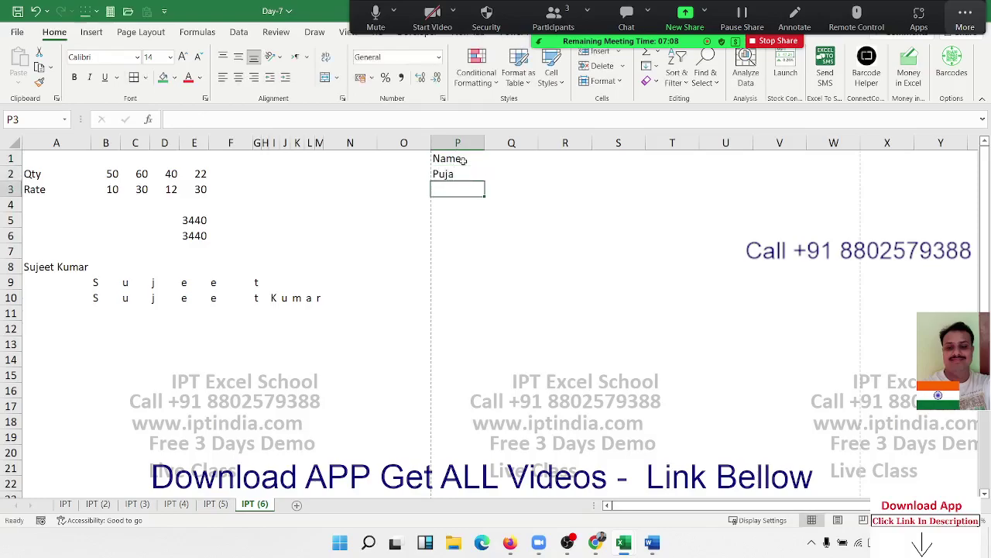
left_click(462, 173)
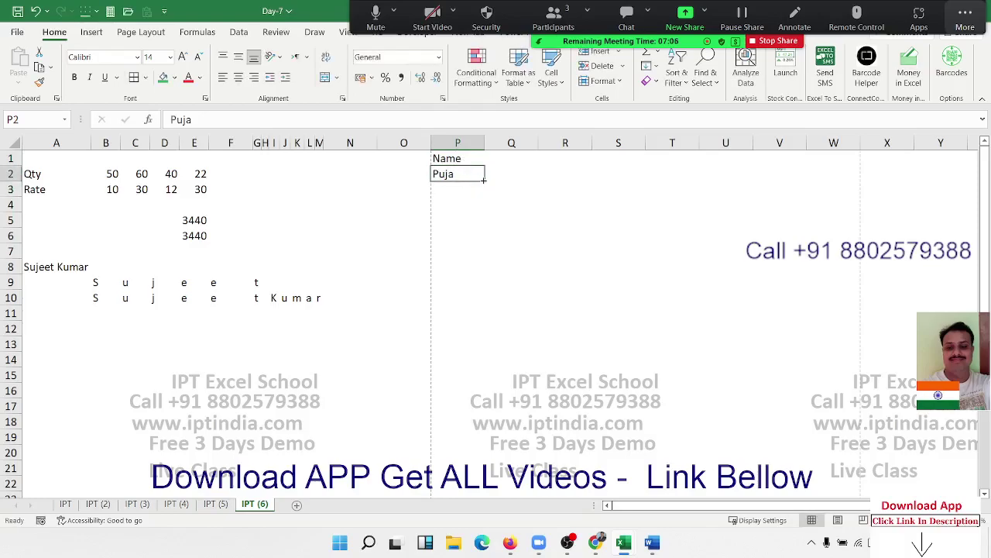
left_click_drag(483, 179, 483, 381)
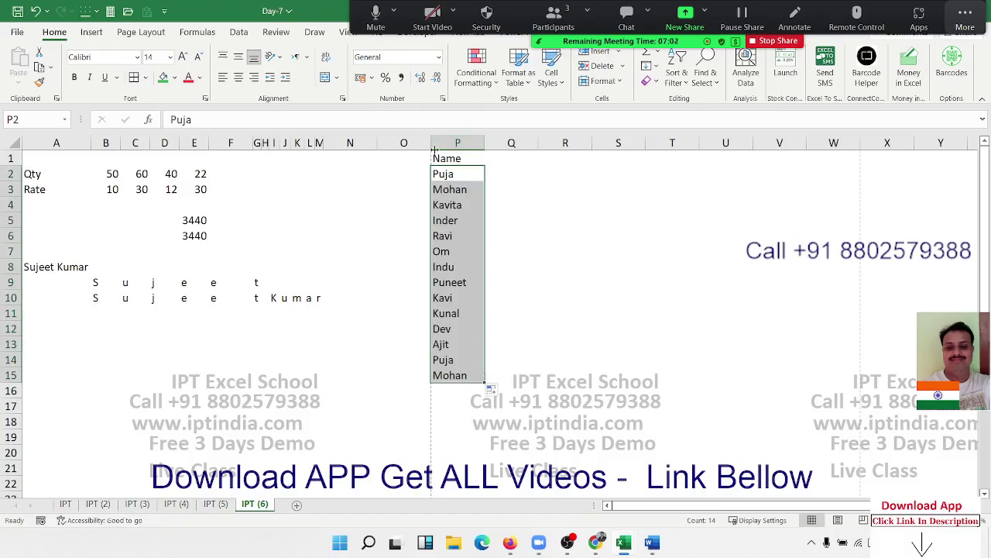
left_click(442, 174)
- Enter values 85, 25, 63, 63, 23, 63, 36, 21, 36, 63, 63, 32, 36, 65 in Q2:Q15
left_click(510, 175)
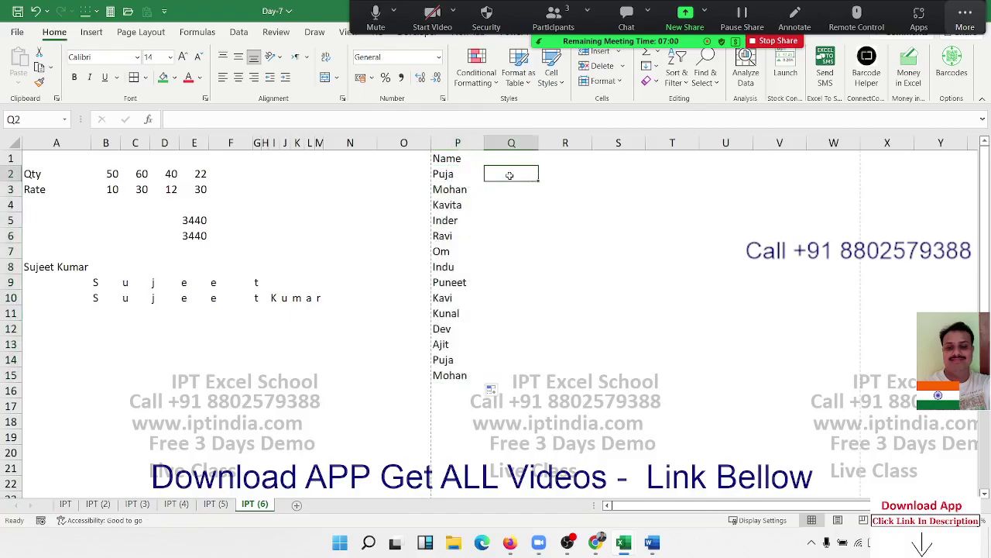
type("85")
key("Return")
type("25")
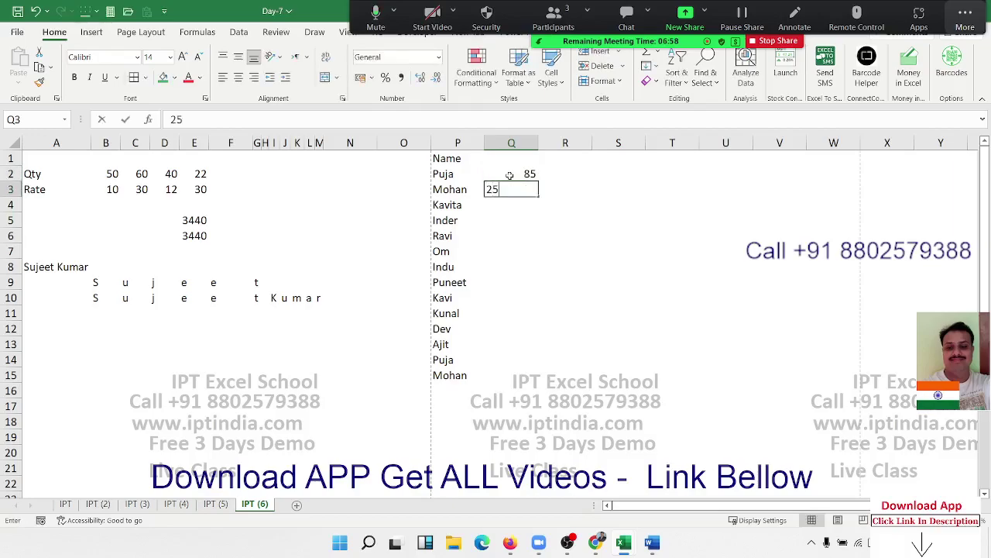
key("Return")
type("63 63 23")
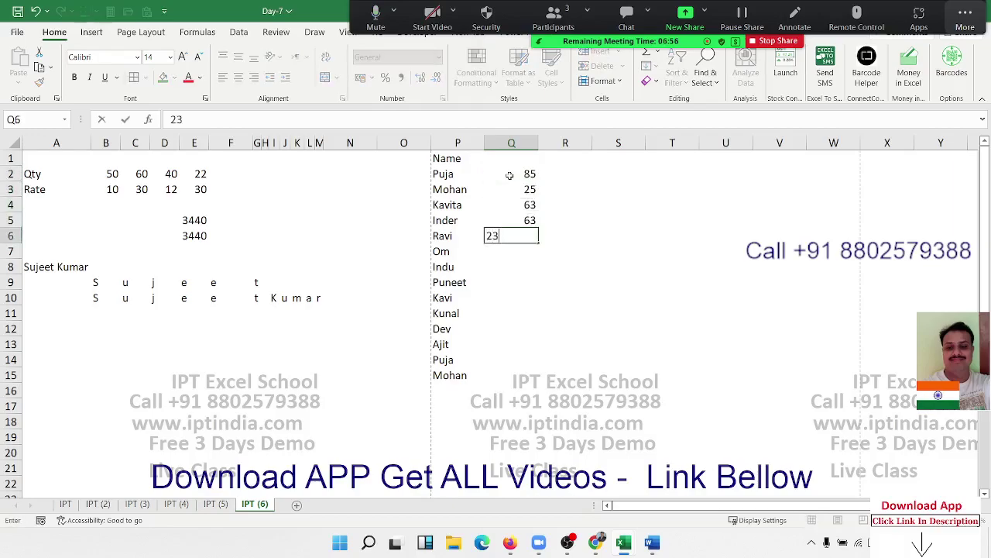
type(" 63 36 21")
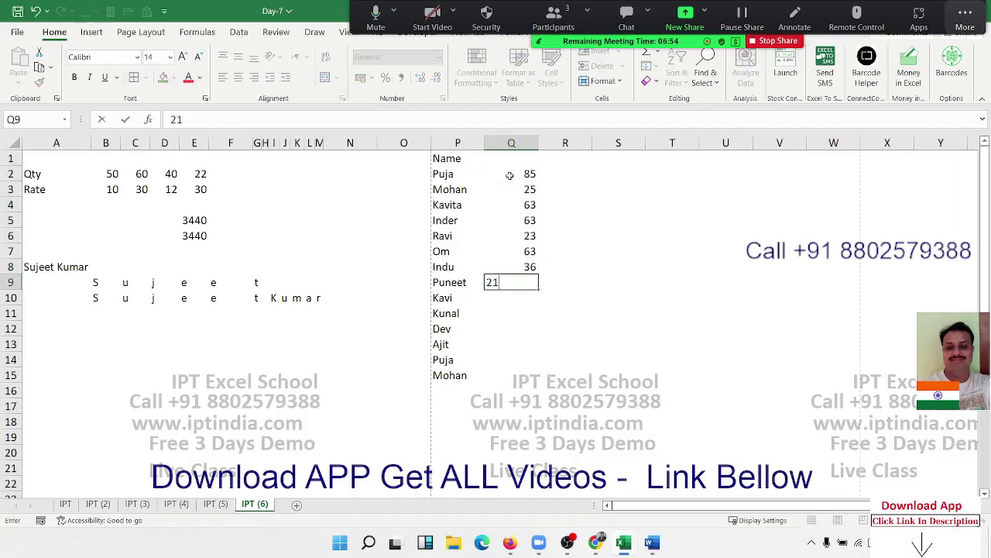
type(" 3")
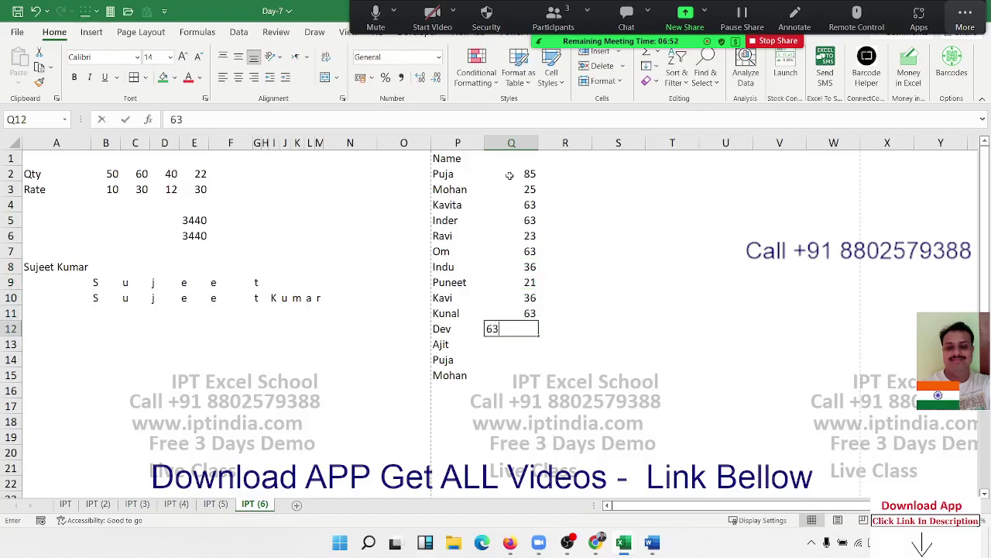
type("6 63 63 32 36")
key("Return")
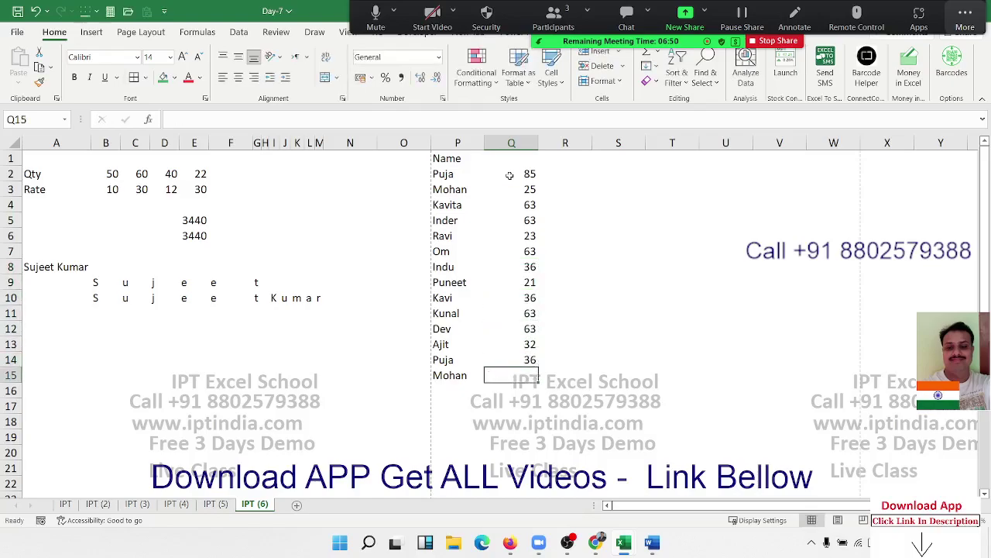
type("65")
key("Return")
- Enter the three names joined with plus signs as a label in S2
left_click(643, 178)
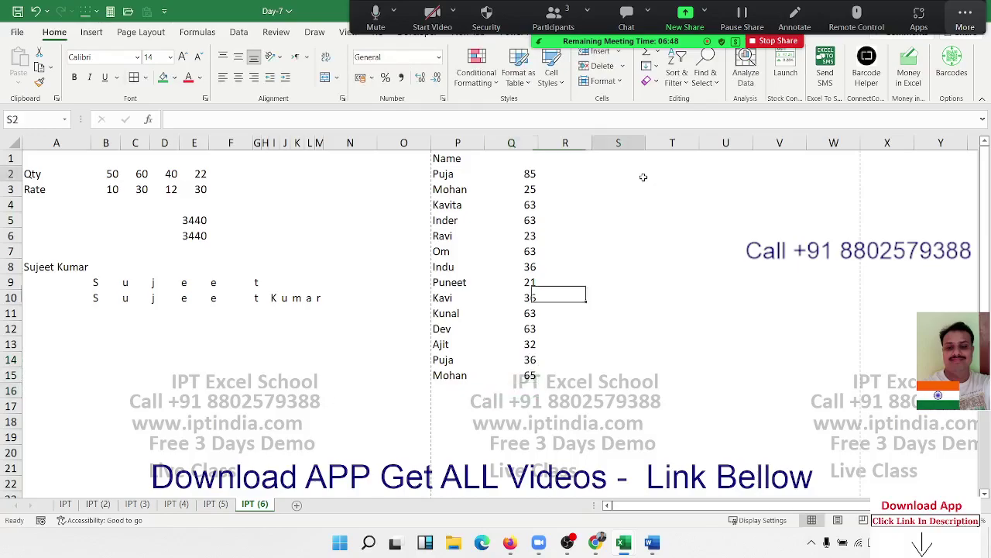
type("P")
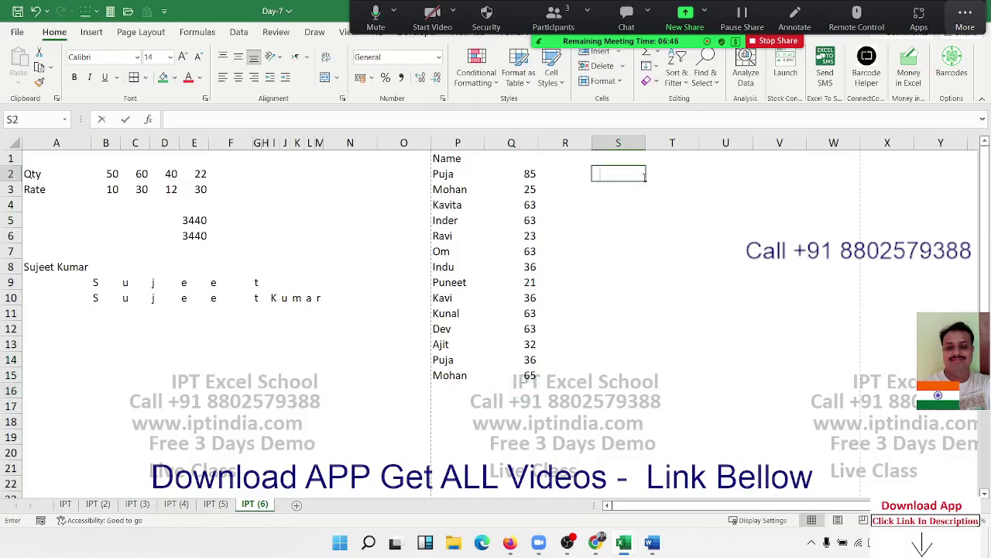
type("uja+")
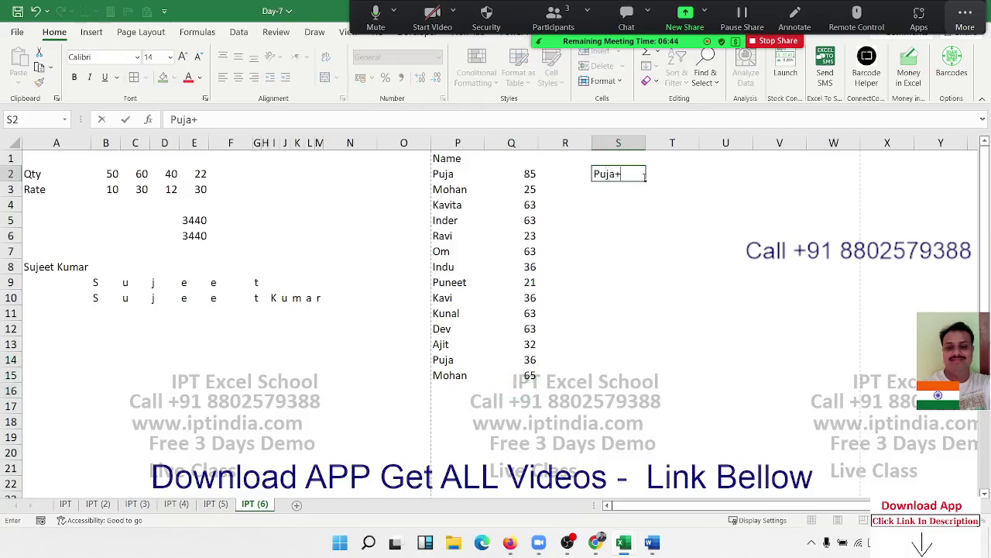
type("Ravi+")
type("Om")
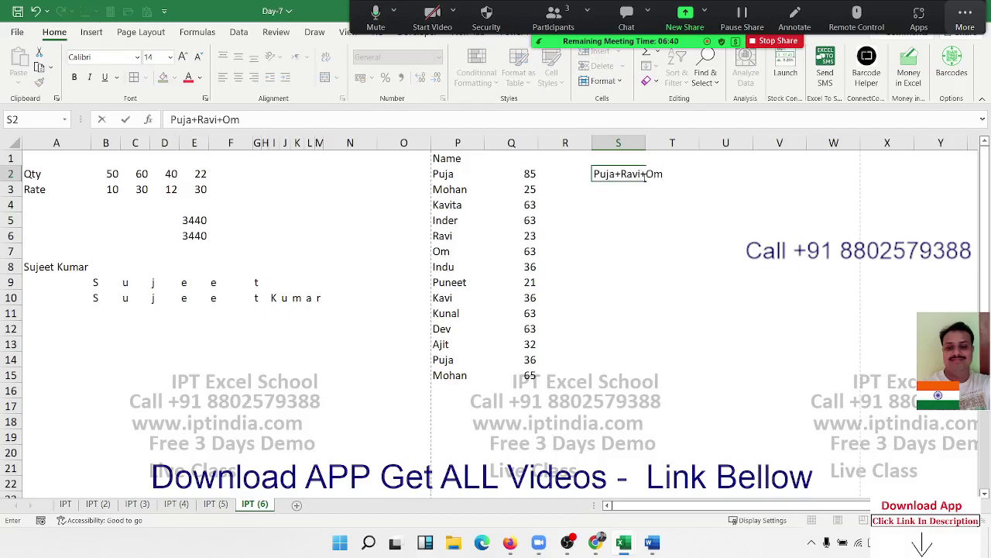
key("Return")
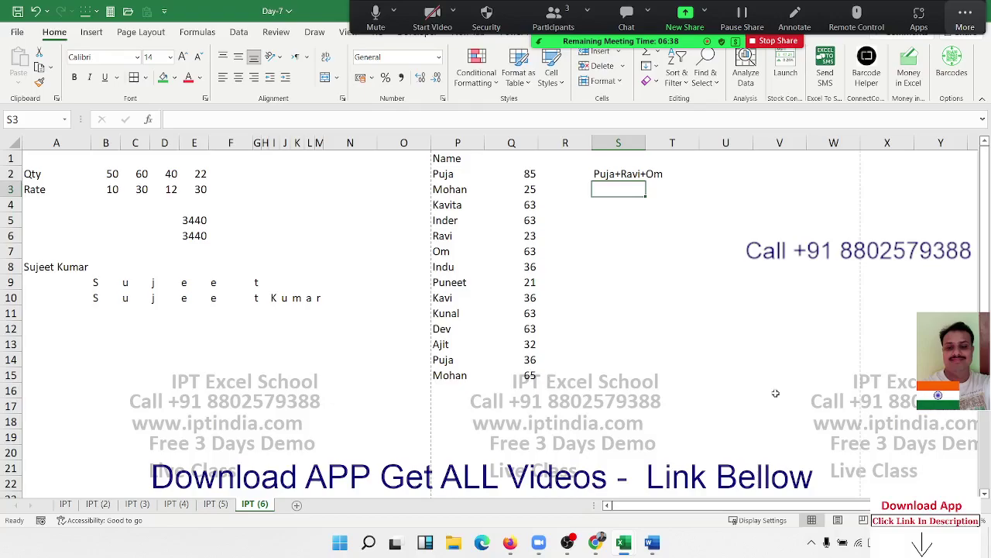
key("Down")
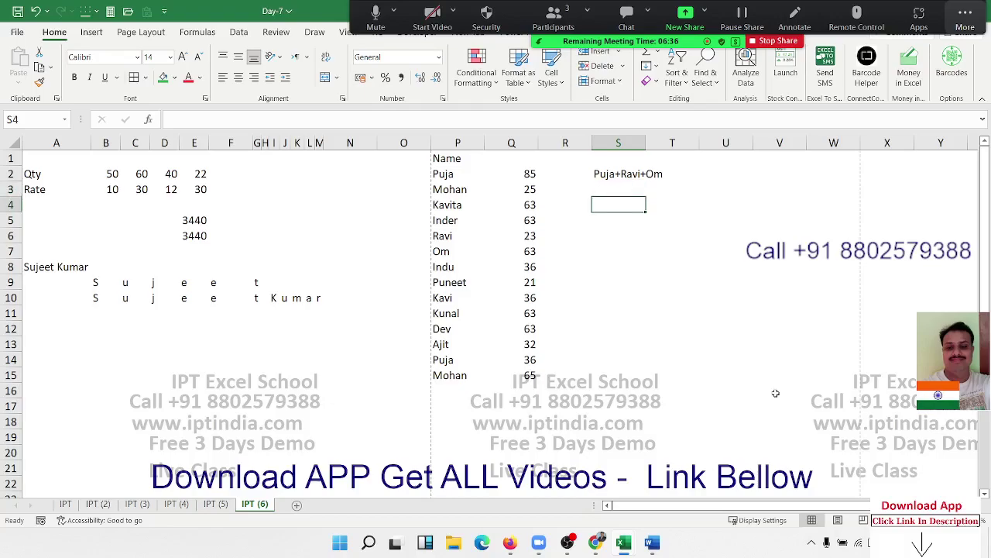
key("Up")
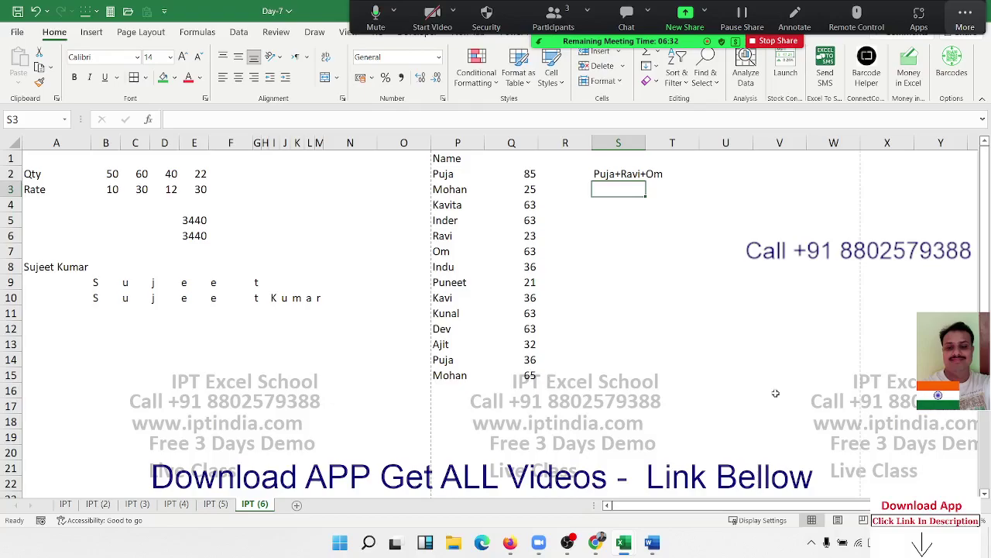
- Start a SUM(IF) formula in S3 comparing P2:P15 against an inline array of the three names
type("=")
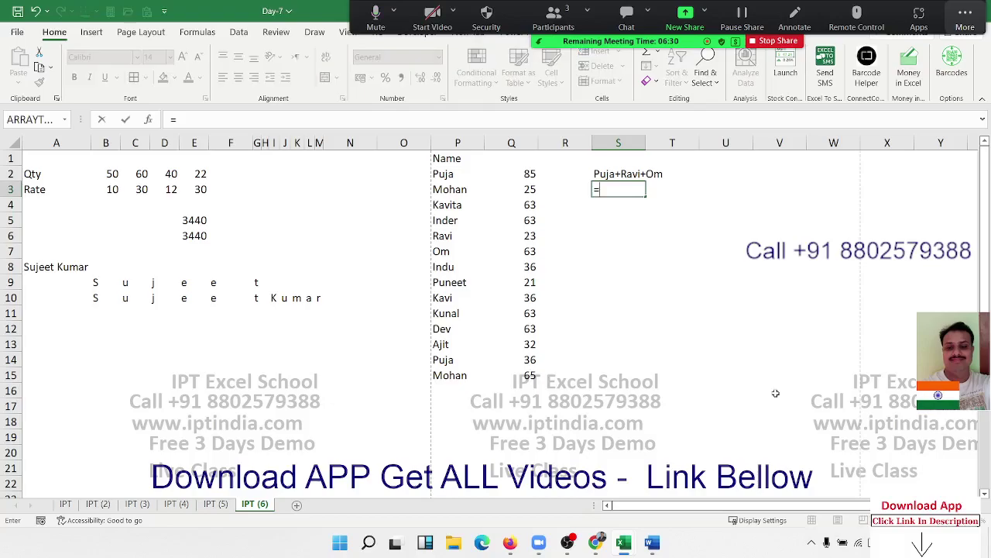
type("sum")
key("Tab")
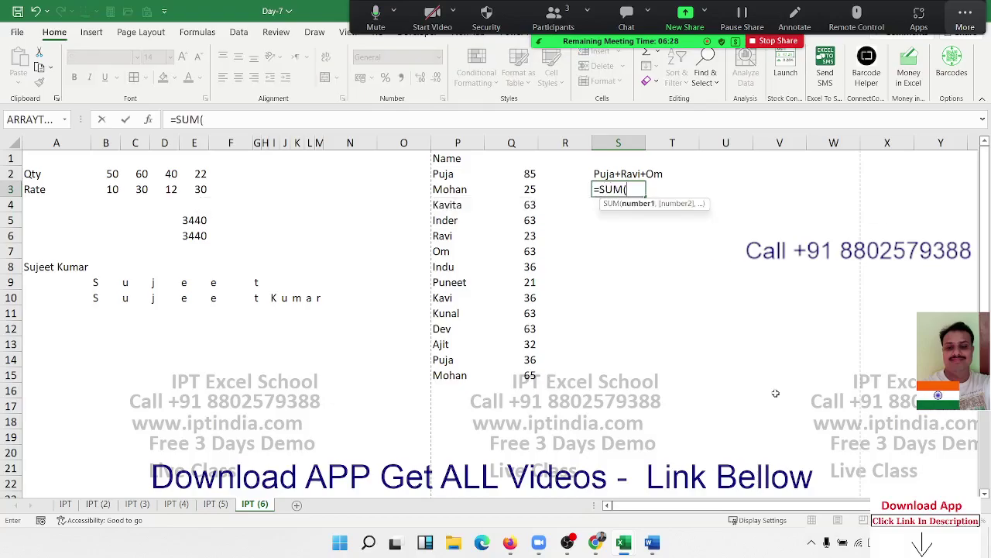
type("i")
key("Tab")
key("Left")
key("Left")
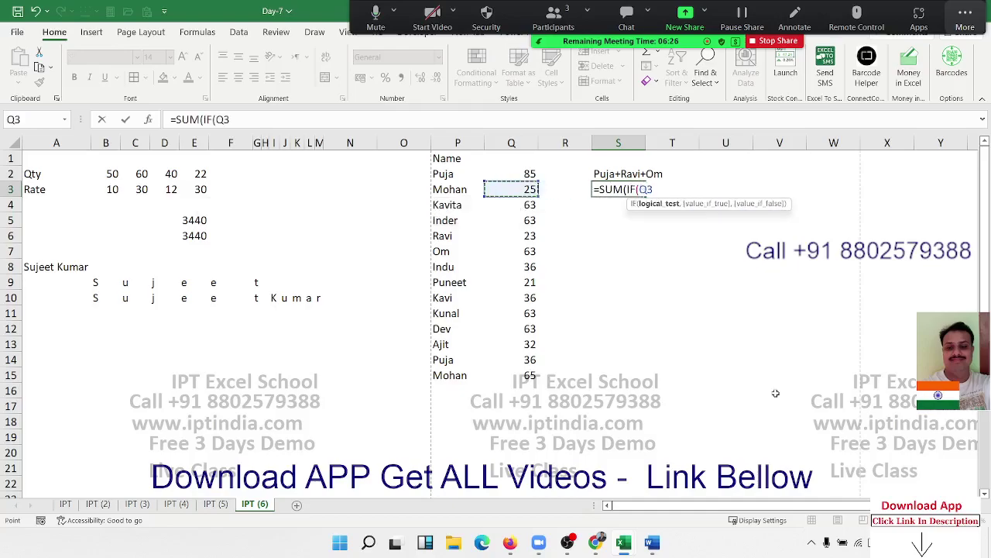
key("Left")
key("Up")
key("ctrl+shift+Down")
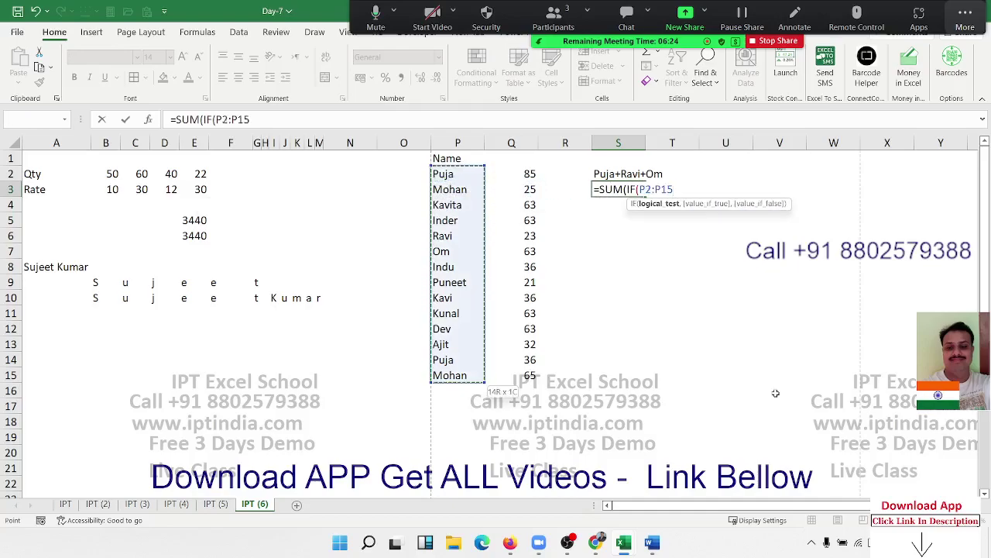
type("={")
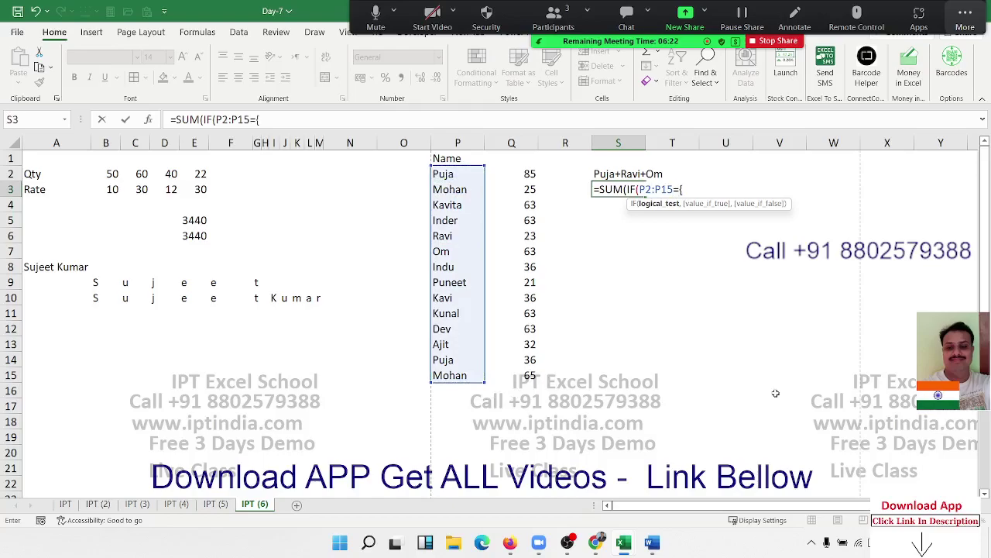
type("P")
type("uja\",")
type("Ravi\",")
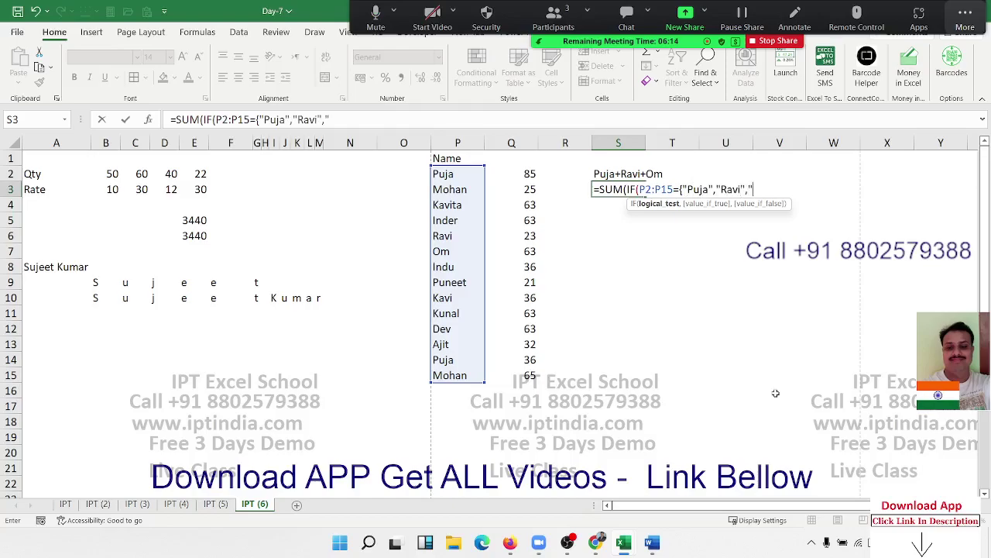
type("Om")
type(",")
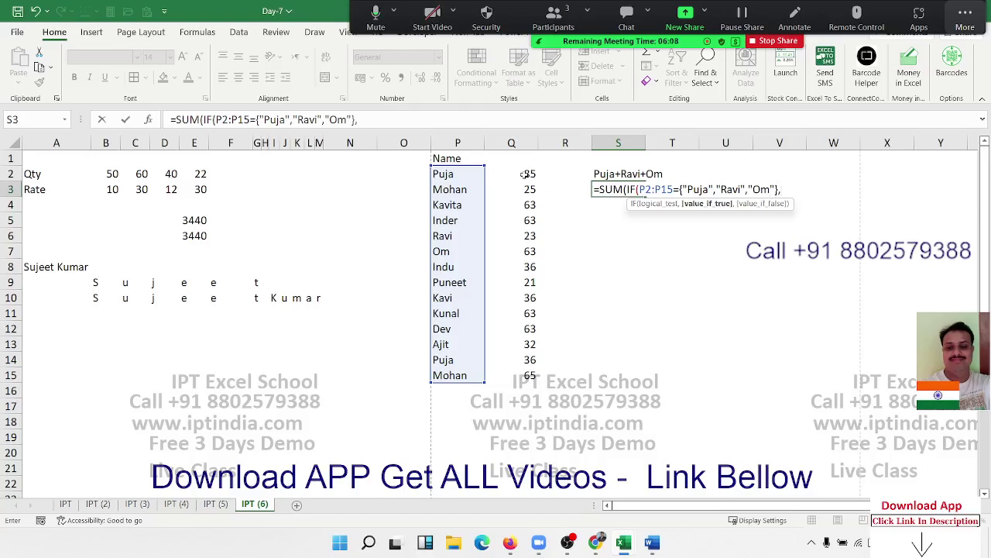
- Add Q2:Q15 as the values to total and enter the formula with Excel's correction, giving 207
left_click_drag(526, 175, 535, 375)
key("Return")
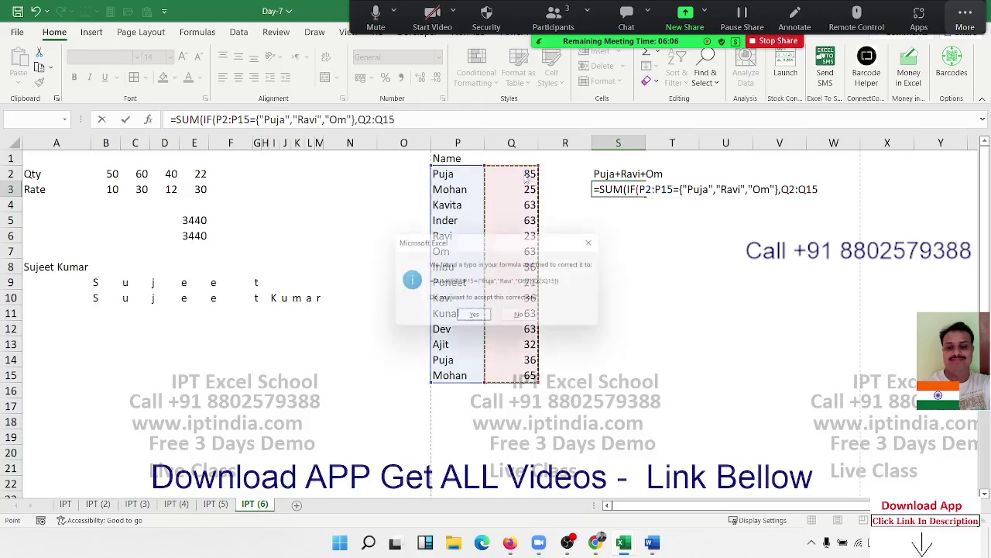
key("Return")
key("Up")
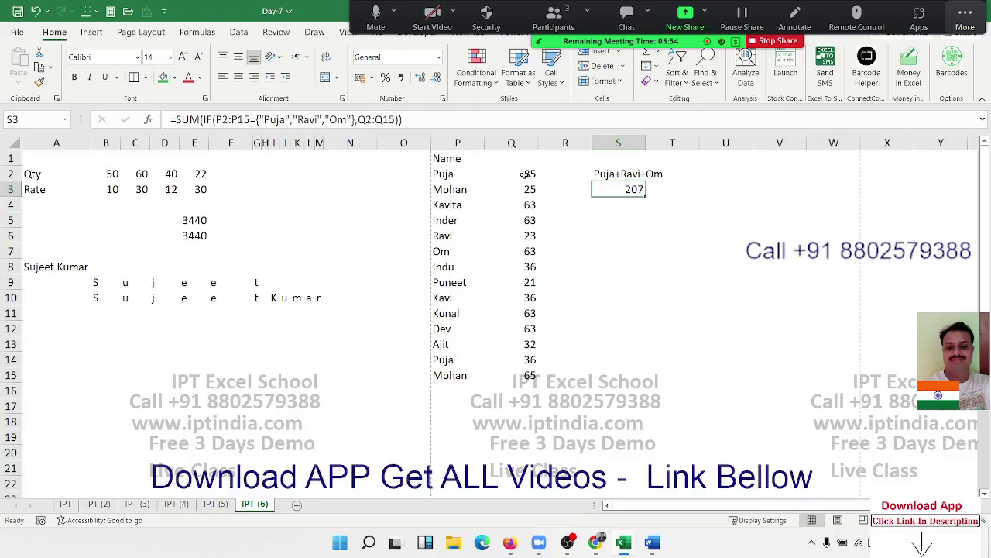
left_click(350, 254)
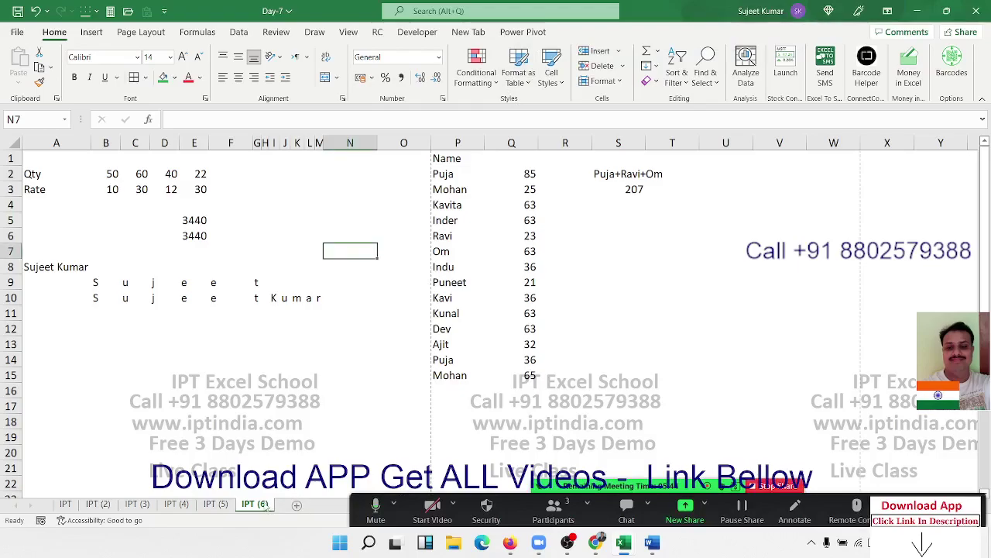
- Insert a new worksheet and clear all its contents
left_click(297, 504)
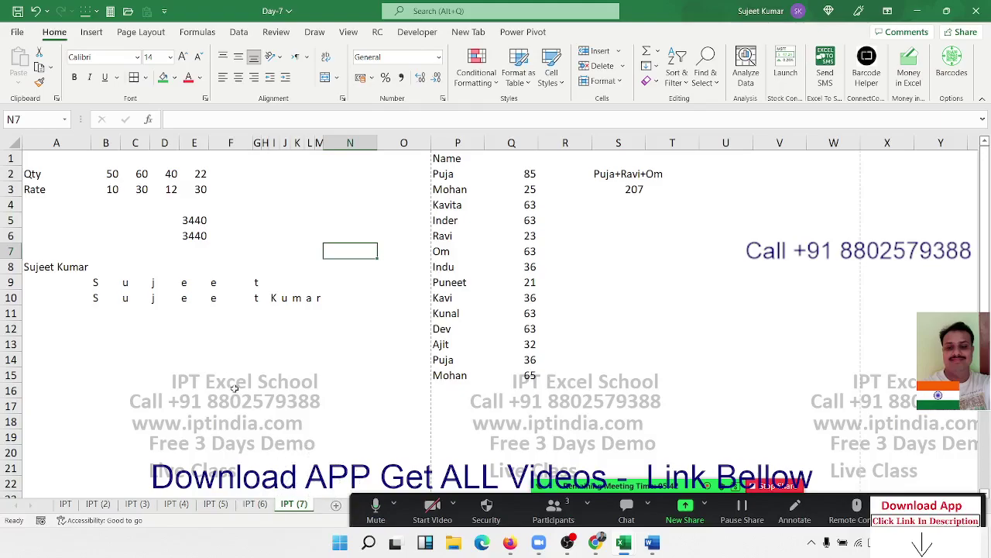
left_click(17, 142)
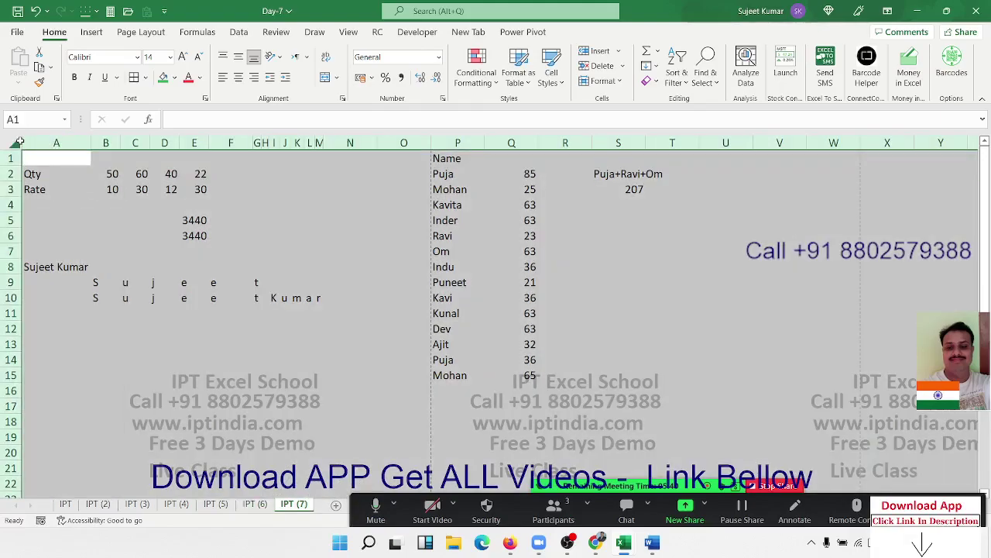
key("Delete")
left_click(48, 155)
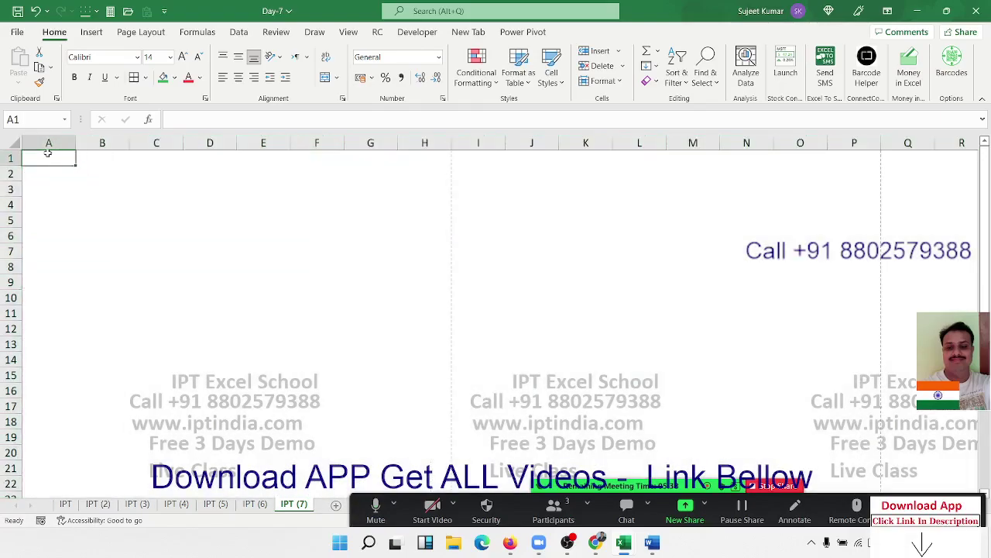
- Start an Excel-workbook import from the Pivot Table -4 file
left_click(239, 35)
left_click(27, 83)
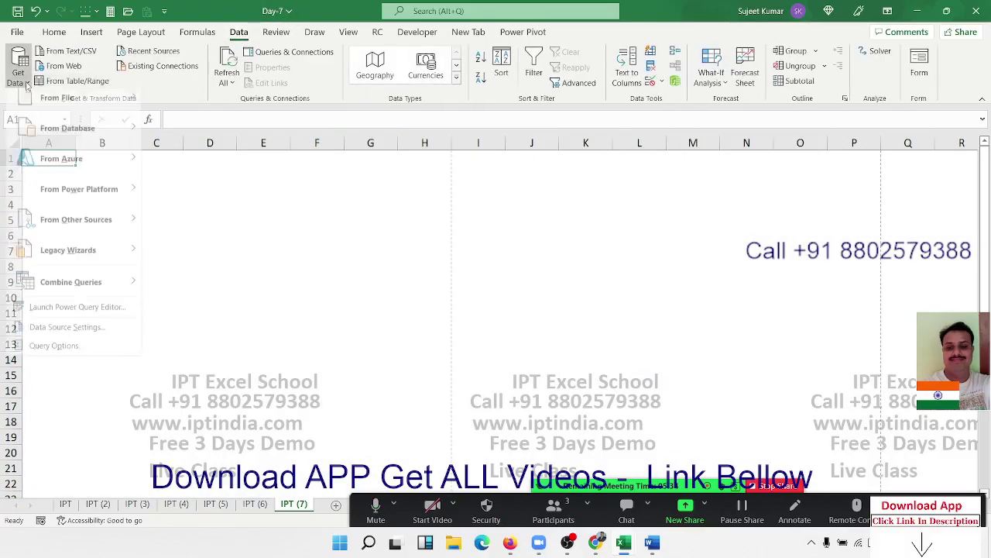
mouse_move(47, 107)
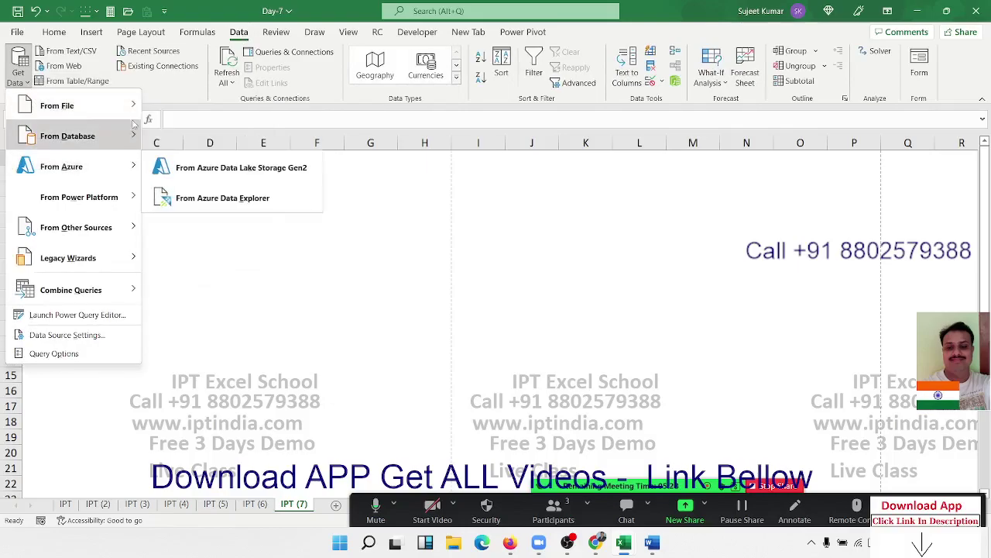
left_click(171, 108)
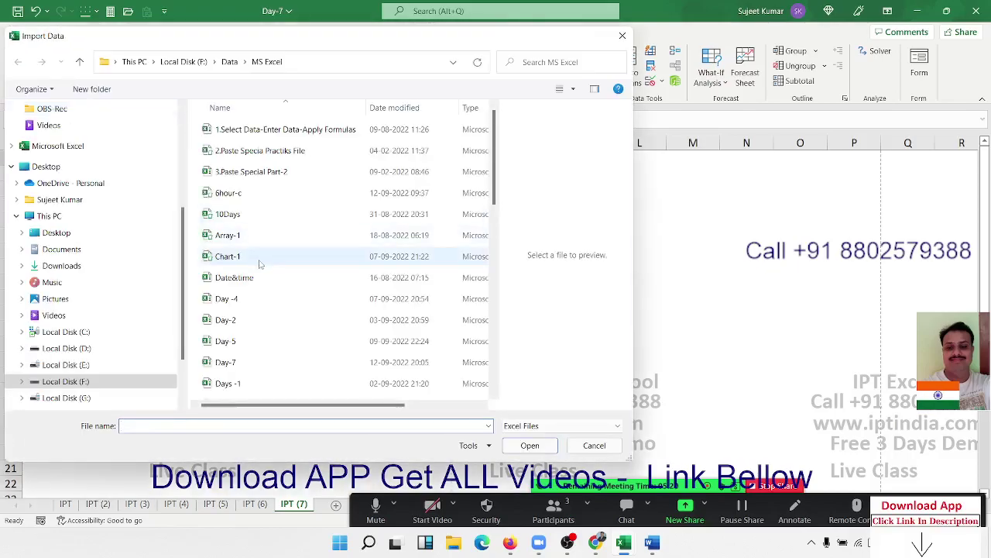
scroll(260, 379, "down", 5)
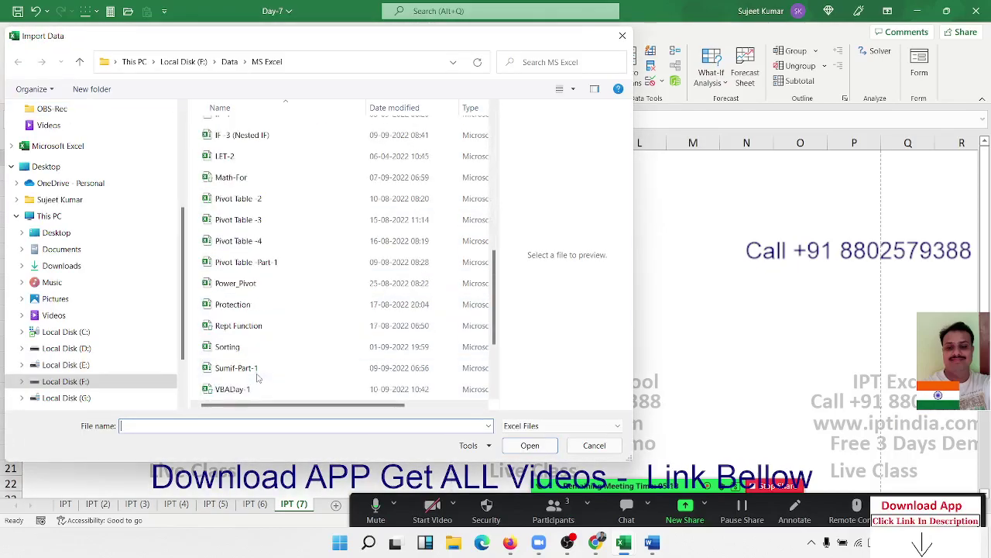
left_click(264, 246)
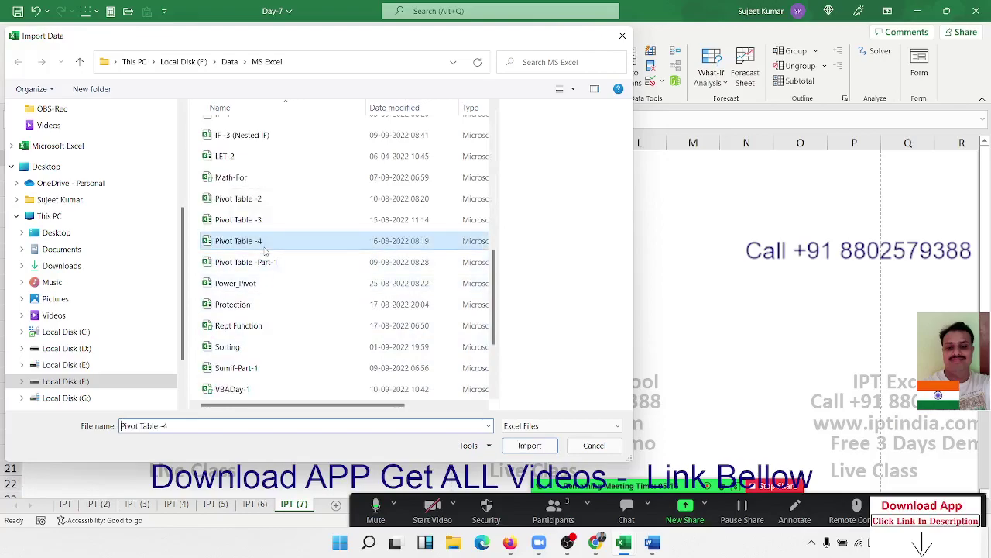
left_click(539, 449)
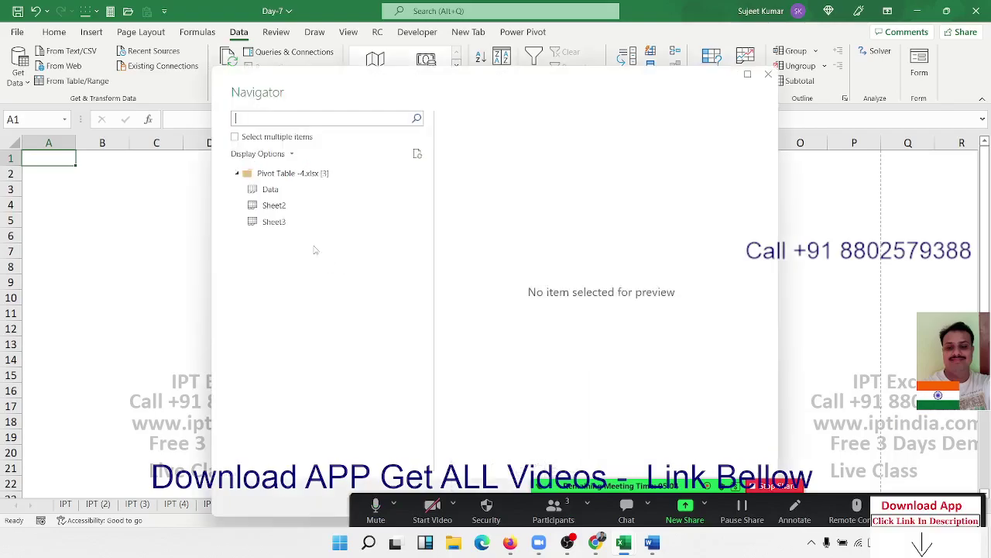
- Load its Data sheet as a 360-row table, then return to IPT (7)
left_click(269, 187)
left_click_drag(500, 74, 332, 10)
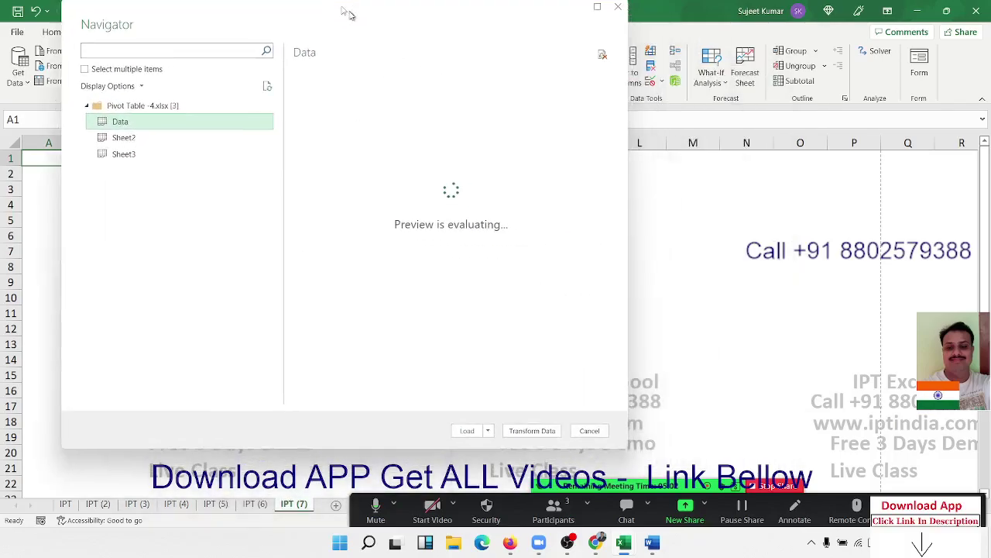
left_click(447, 434)
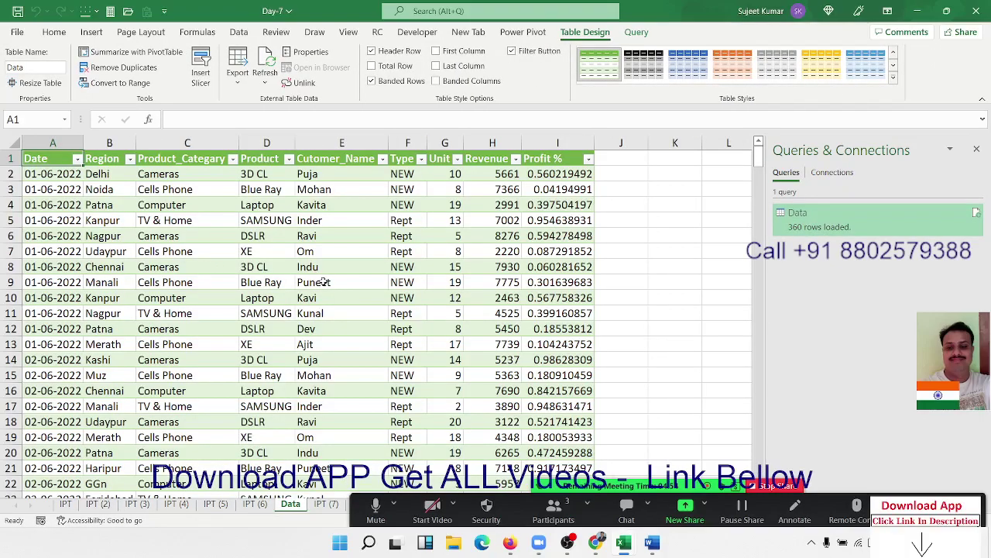
scroll(324, 282, "down", 13)
scroll(323, 282, "up", 13)
left_click(324, 504)
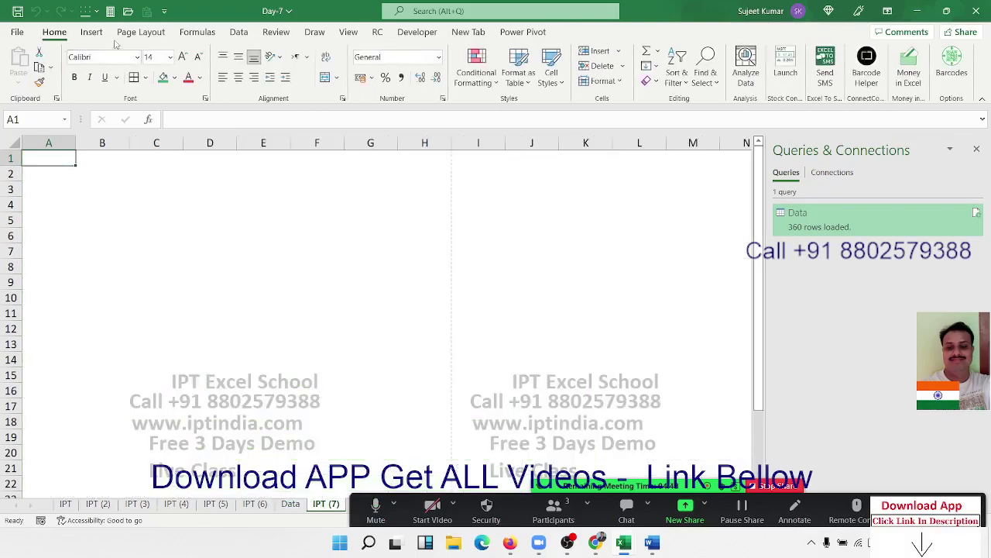
- Start a From Folder import and pick E:\2021\Data as the source folder
left_click(238, 32)
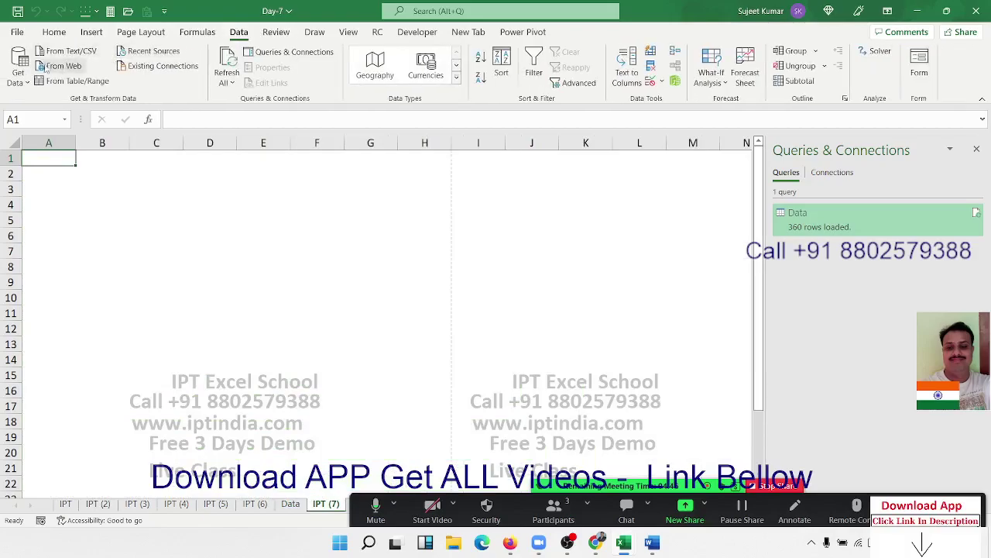
left_click(17, 66)
mouse_move(42, 104)
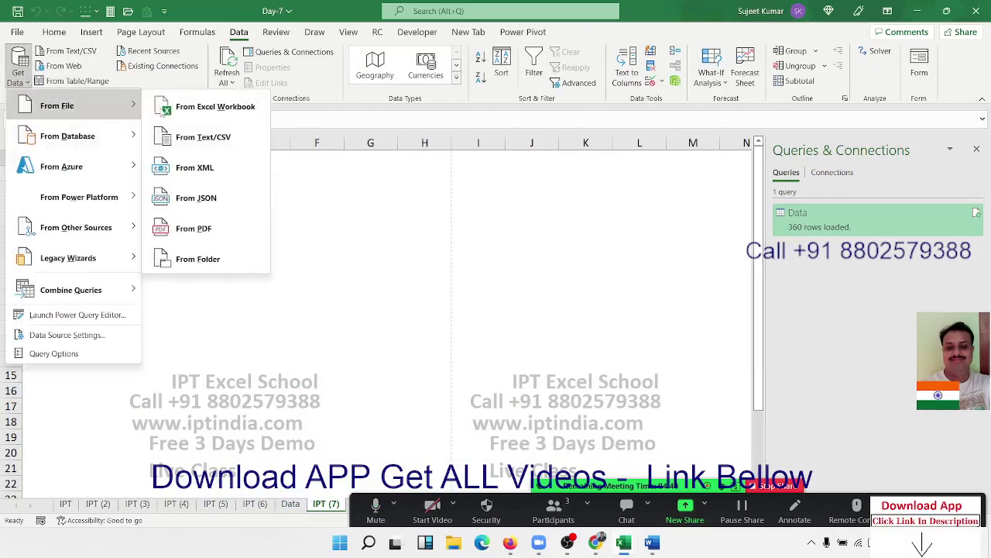
left_click(217, 262)
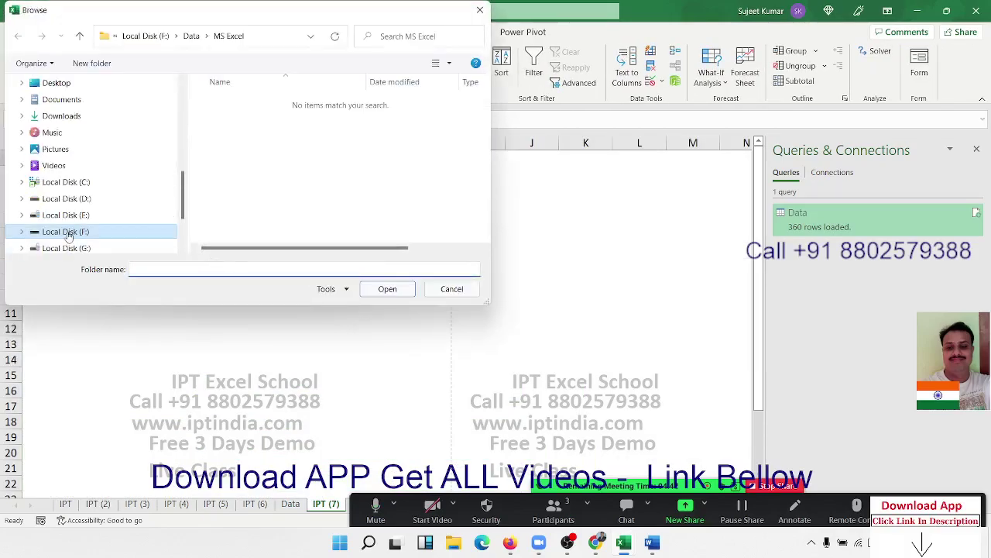
left_click(68, 232)
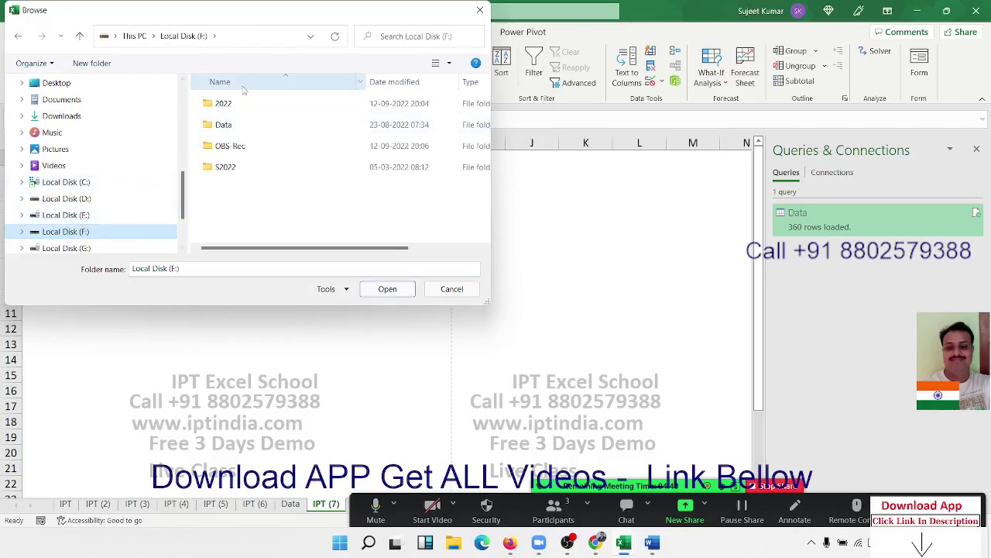
double_click(224, 103)
scroll(248, 128, "down", 3)
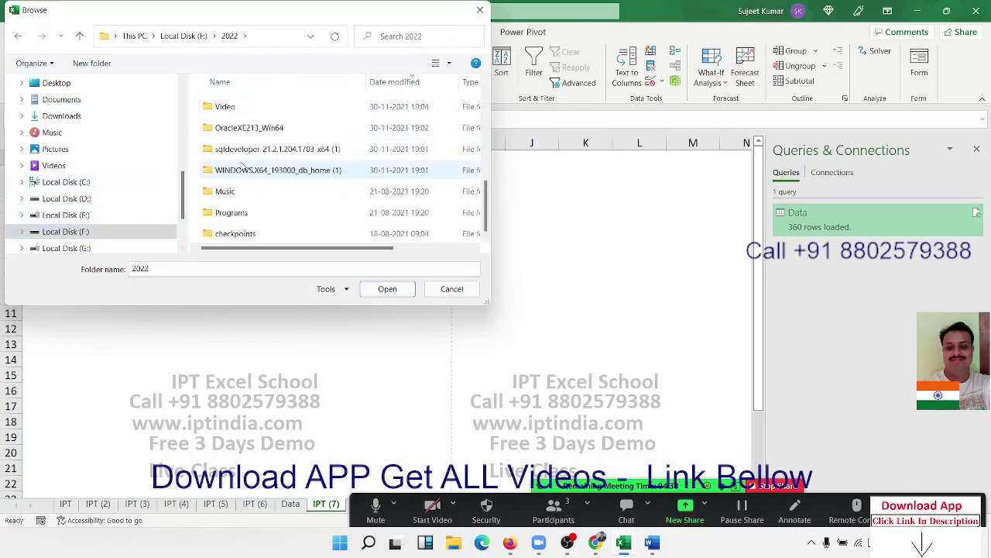
scroll(248, 127, "up", 3)
left_click(113, 215)
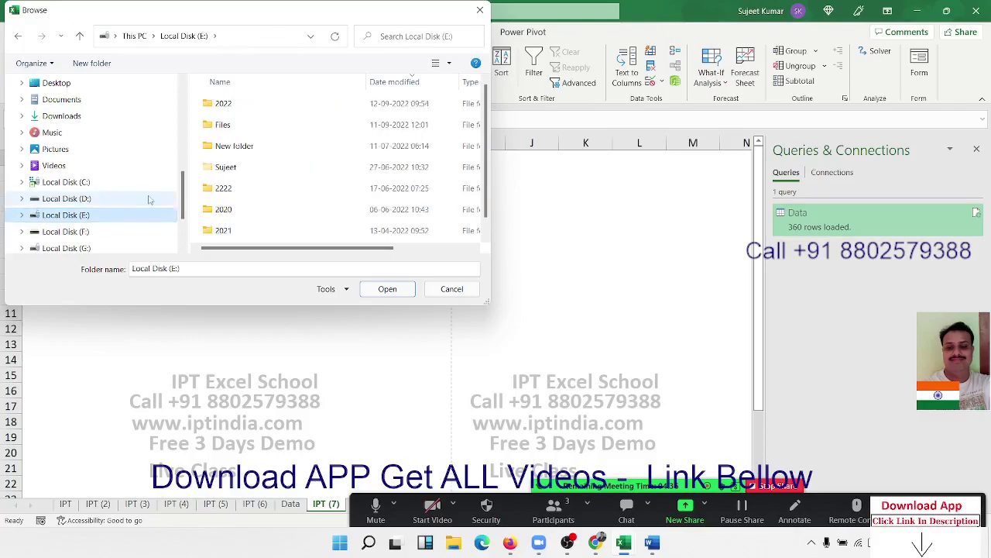
double_click(223, 230)
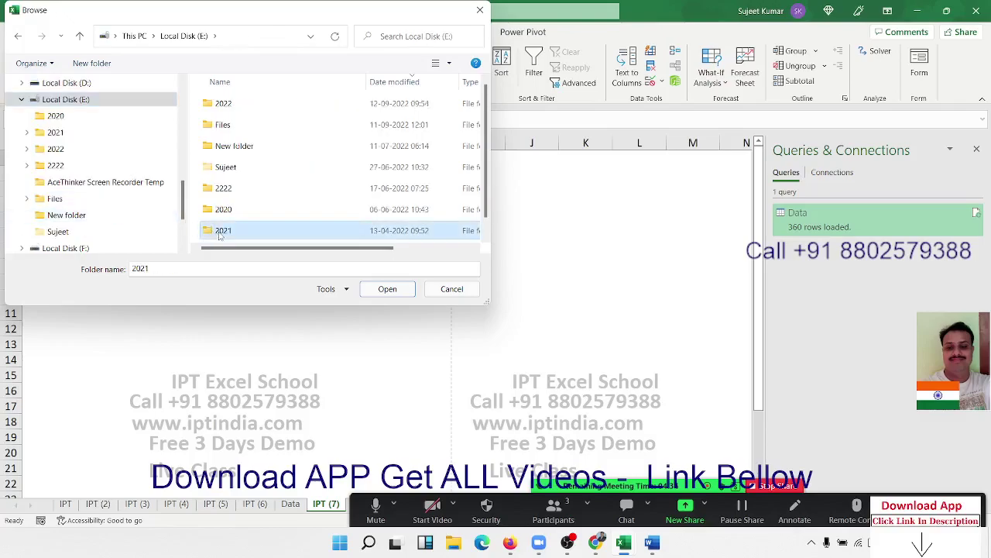
double_click(231, 111)
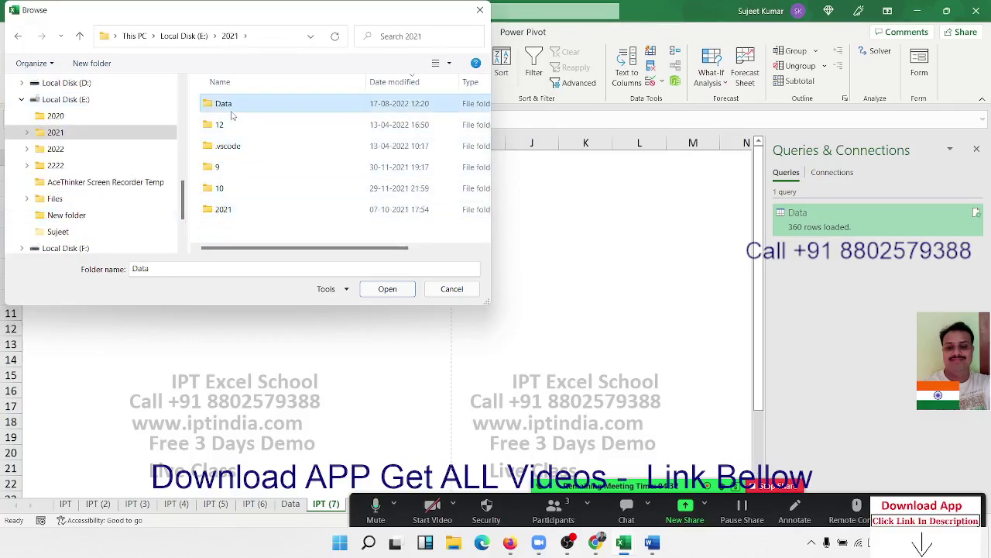
left_click(372, 291)
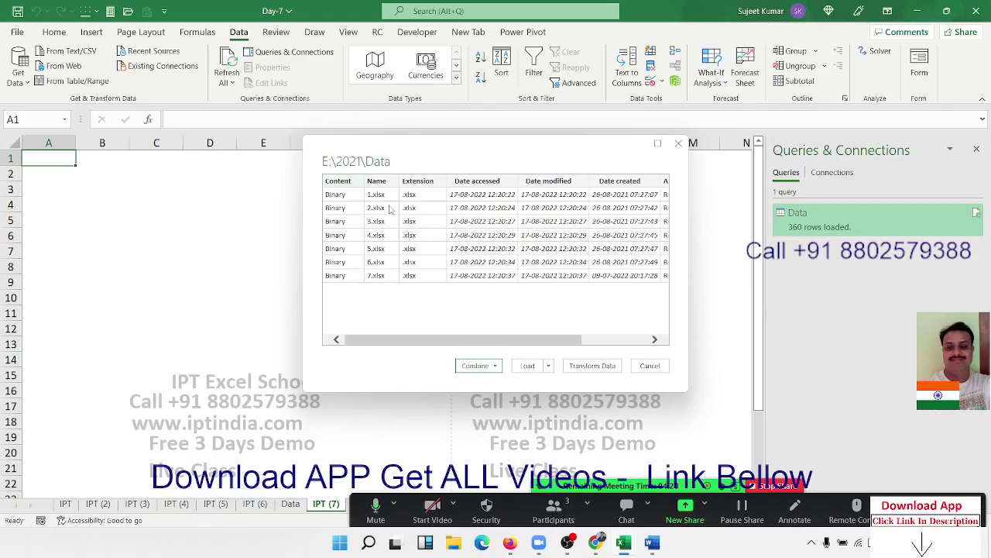
- Combine & Load the folder's files using 1.xlsx as the sample and Sheet1 as the object
left_click(473, 371)
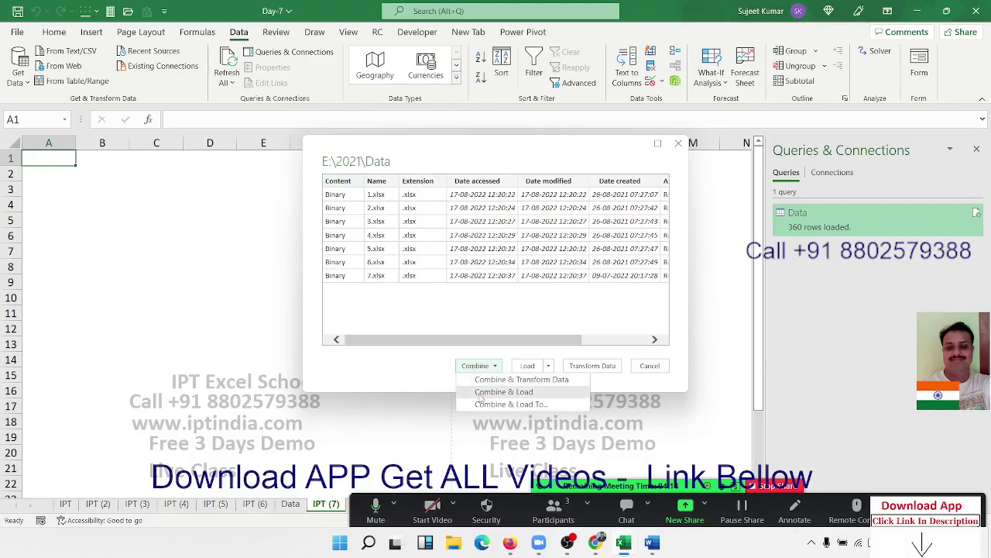
left_click(480, 394)
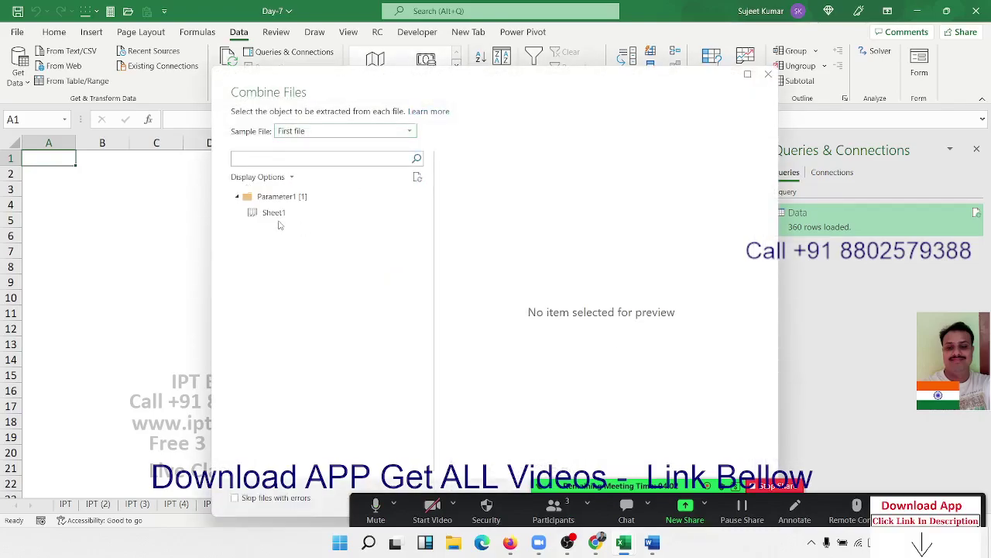
left_click(303, 134)
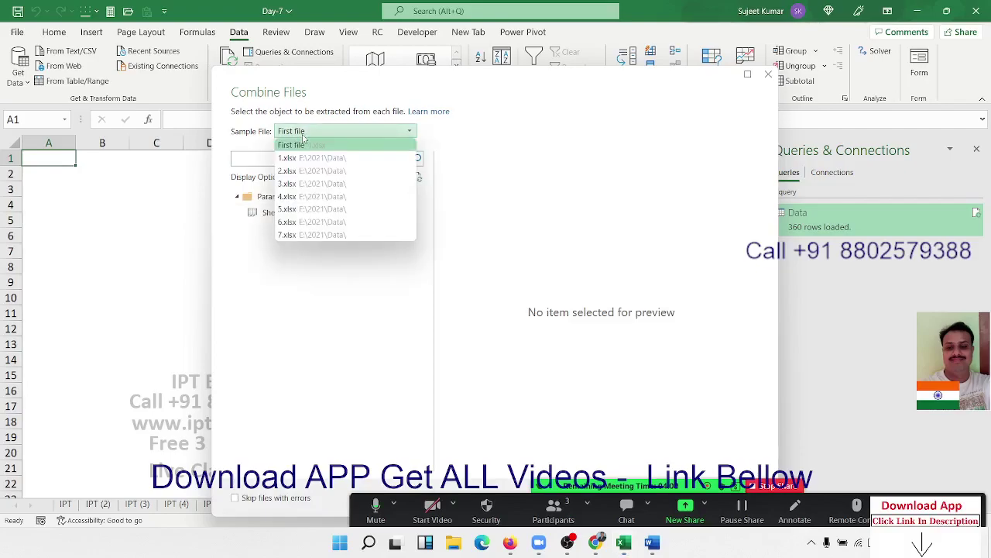
left_click(298, 157)
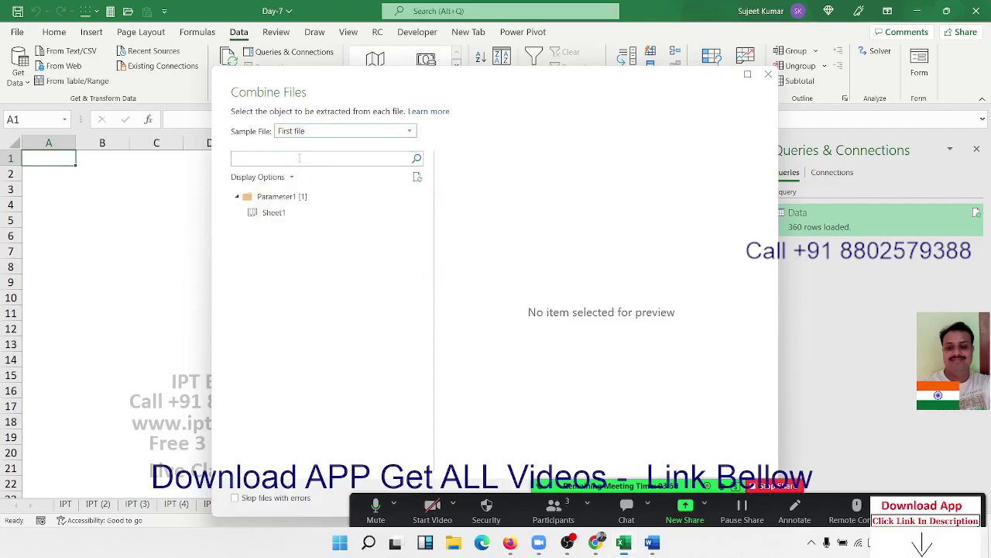
left_click(277, 214)
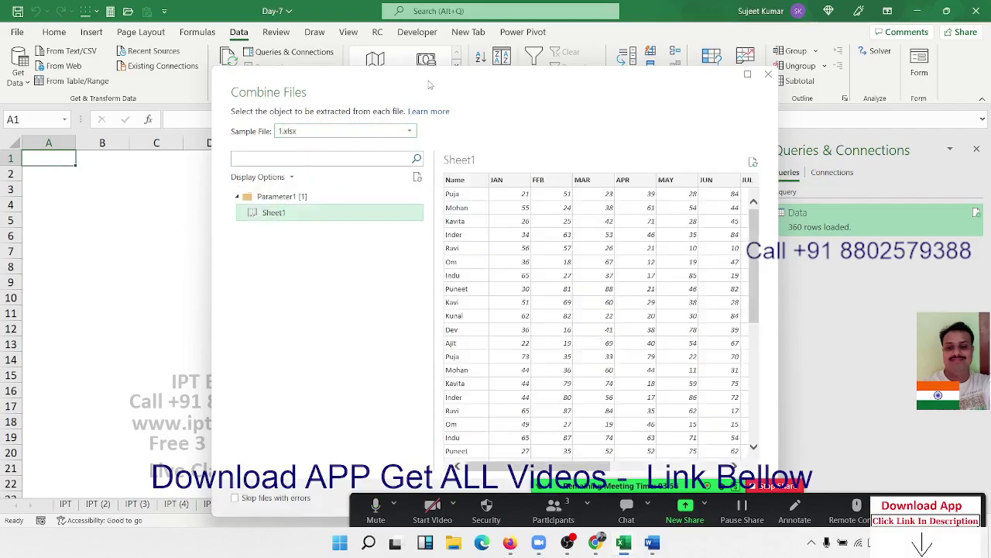
left_click_drag(428, 78, 286, 14)
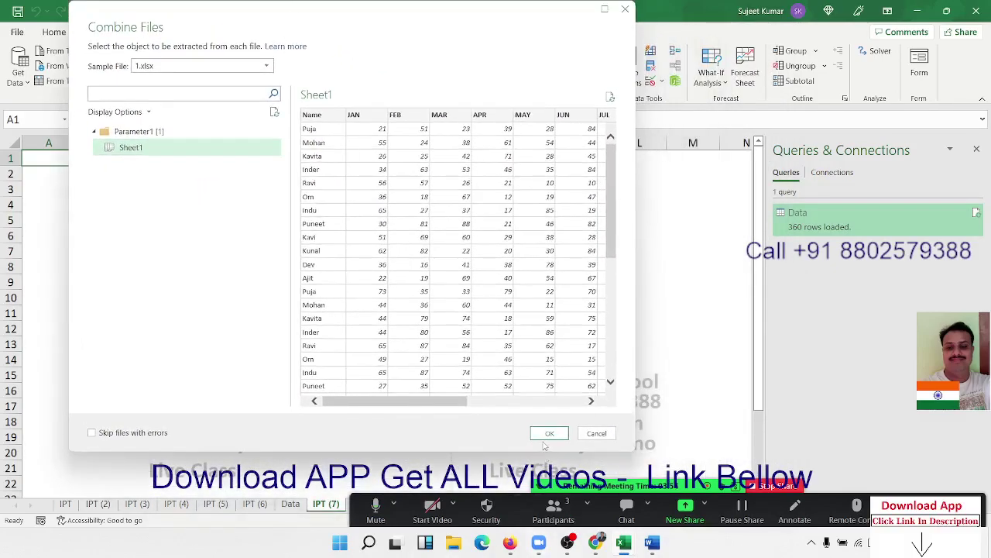
left_click(546, 435)
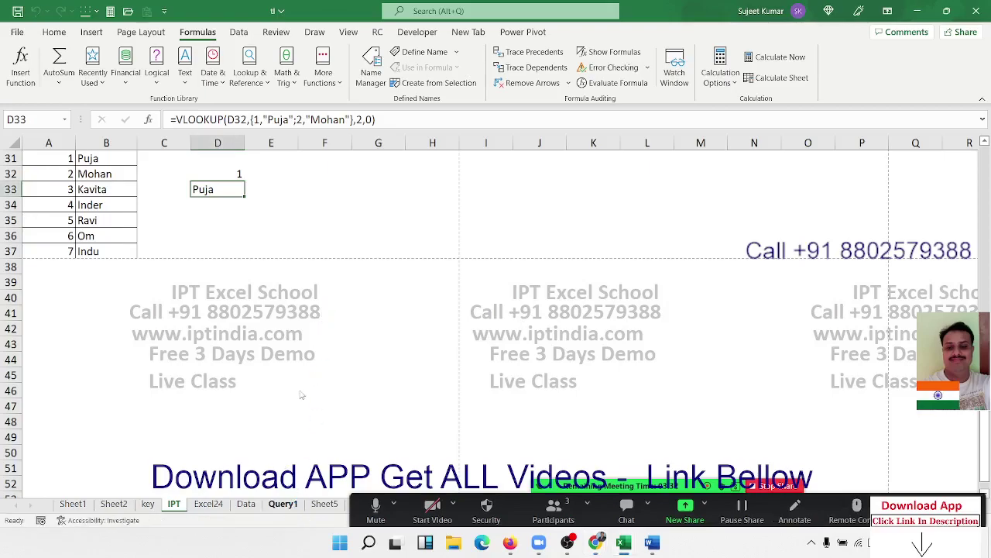
- Look over the Query1 and Sheet5 sheets
left_click(283, 504)
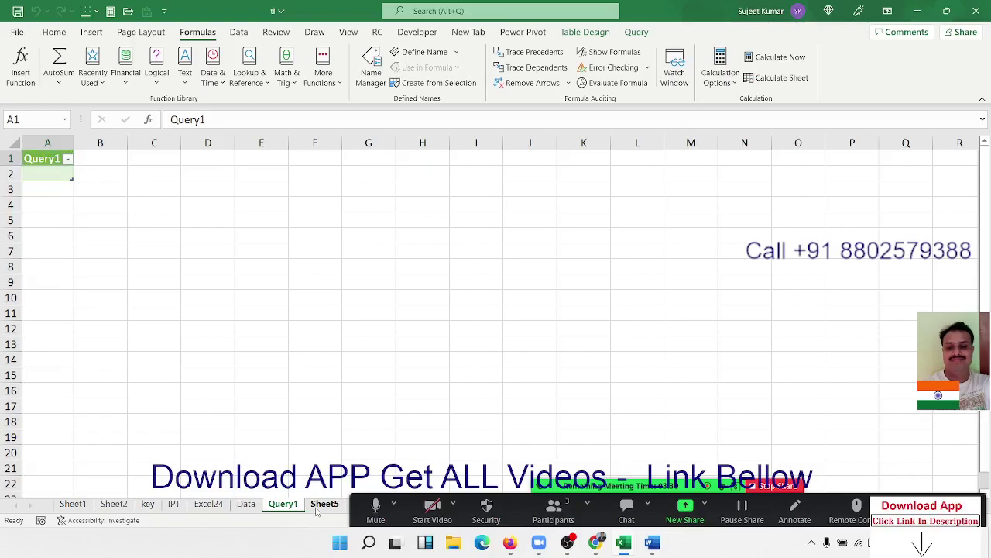
left_click(318, 504)
left_click(291, 504)
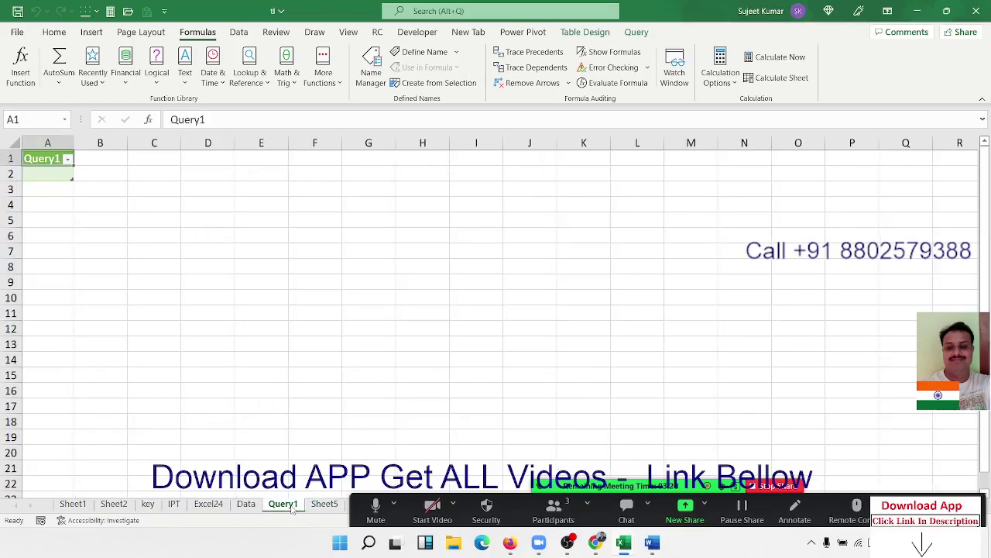
- Switch to the Day-7 workbook and scroll through the 294 combined rows on Data (2)
mouse_move(625, 542)
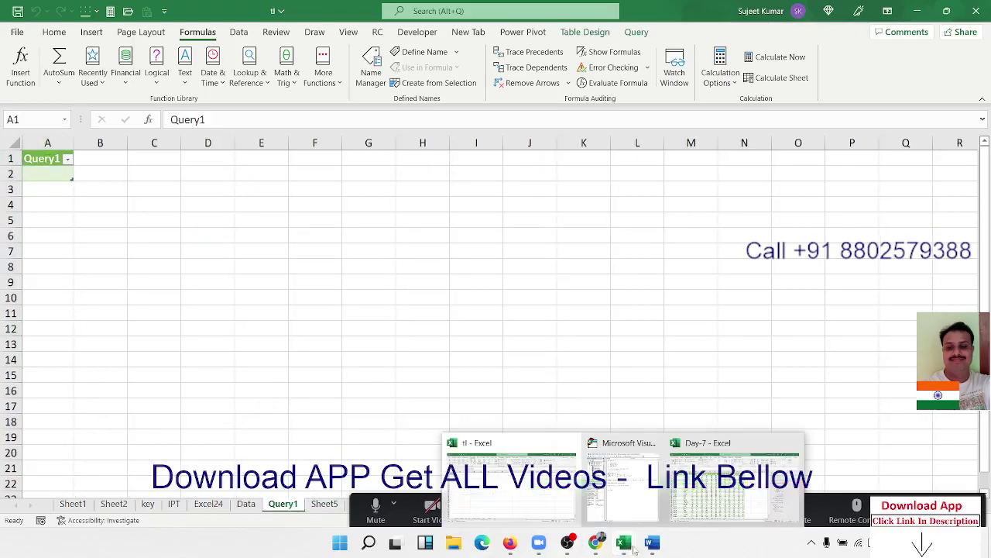
left_click(706, 513)
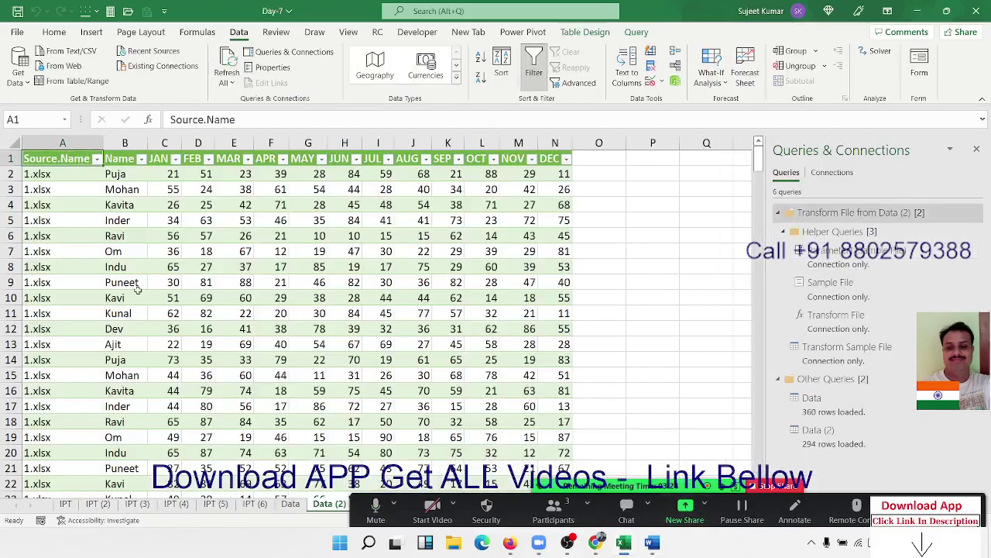
scroll(79, 275, "down", 15)
scroll(79, 276, "down", 8)
scroll(85, 282, "down", 16)
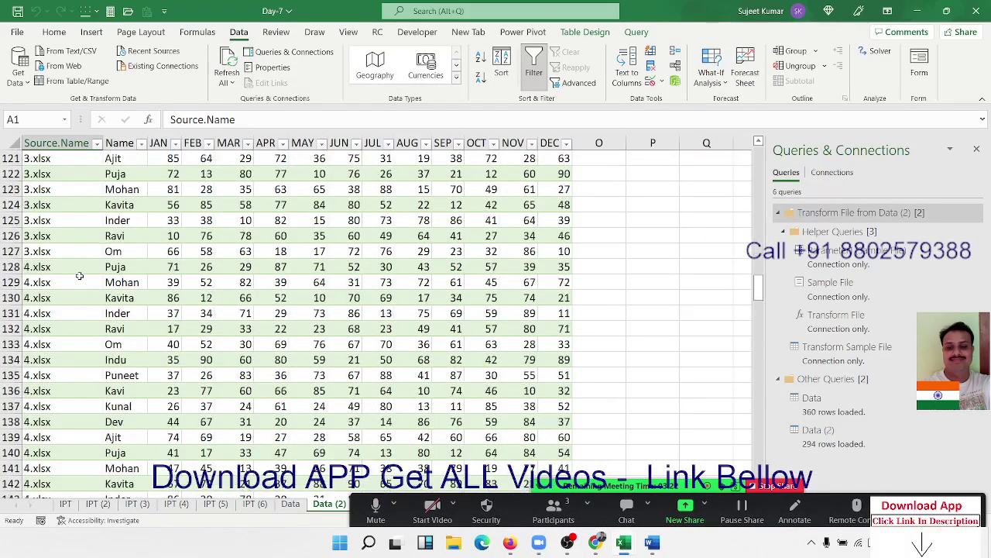
scroll(89, 286, "down", 9)
scroll(99, 293, "down", 19)
scroll(98, 293, "down", 20)
scroll(166, 326, "down", 20)
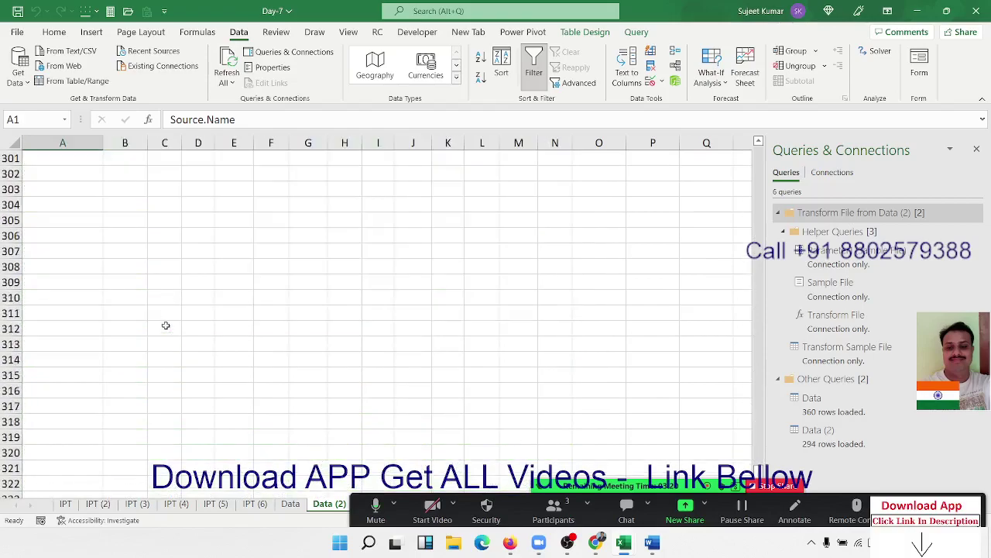
scroll(165, 325, "up", 20)
scroll(166, 325, "up", 20)
scroll(166, 325, "up", 17)
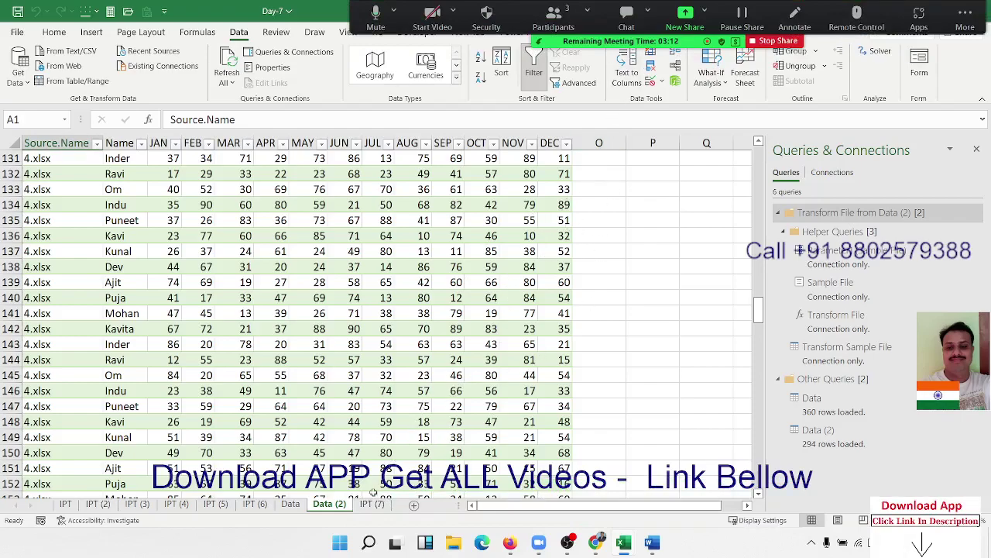
- Enter a person's three-word full name in A1 of the IPT (7) sheet
left_click(365, 504)
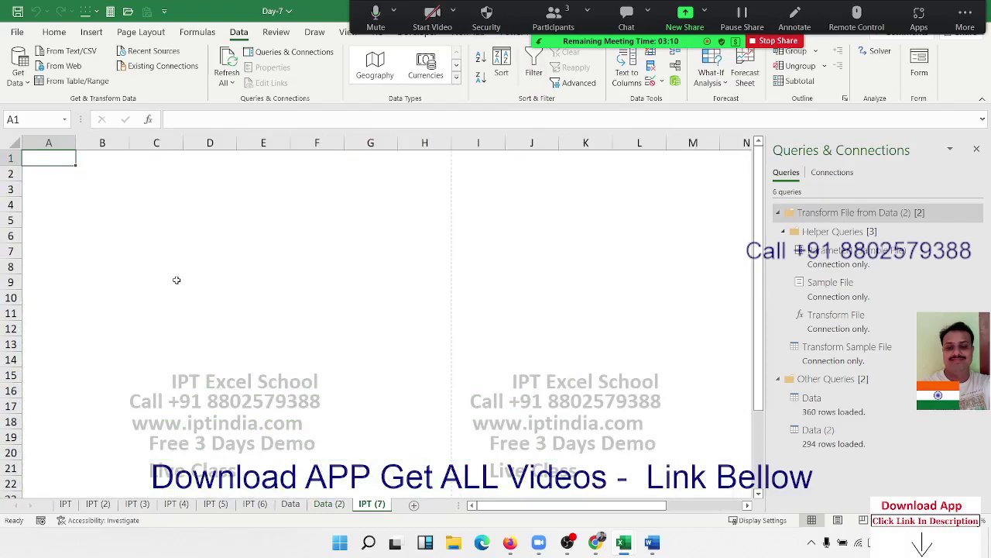
type("Sujeet K")
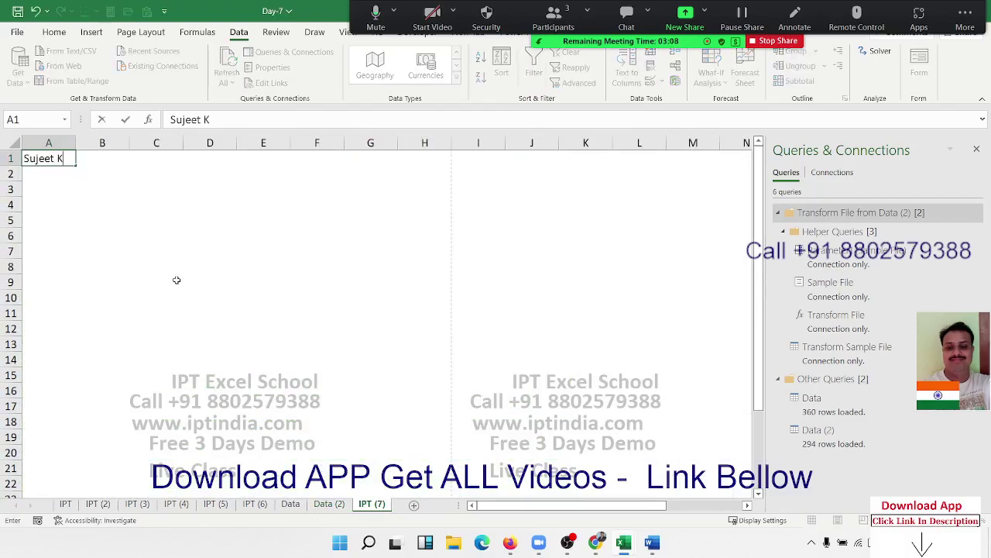
type("umar Sing")
type("h")
key("Return")
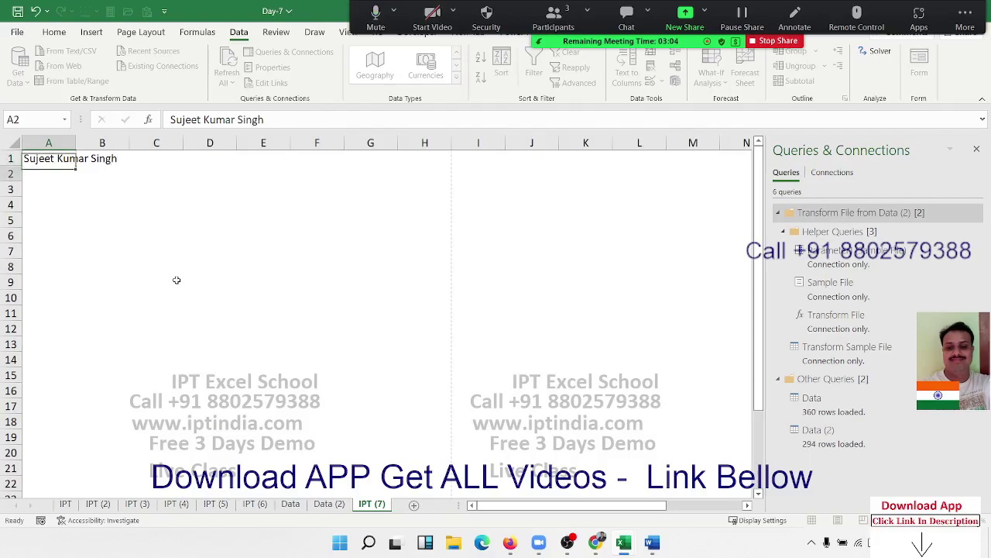
key("Right")
key("Up")
key("Right")
key("Left")
key("Left")
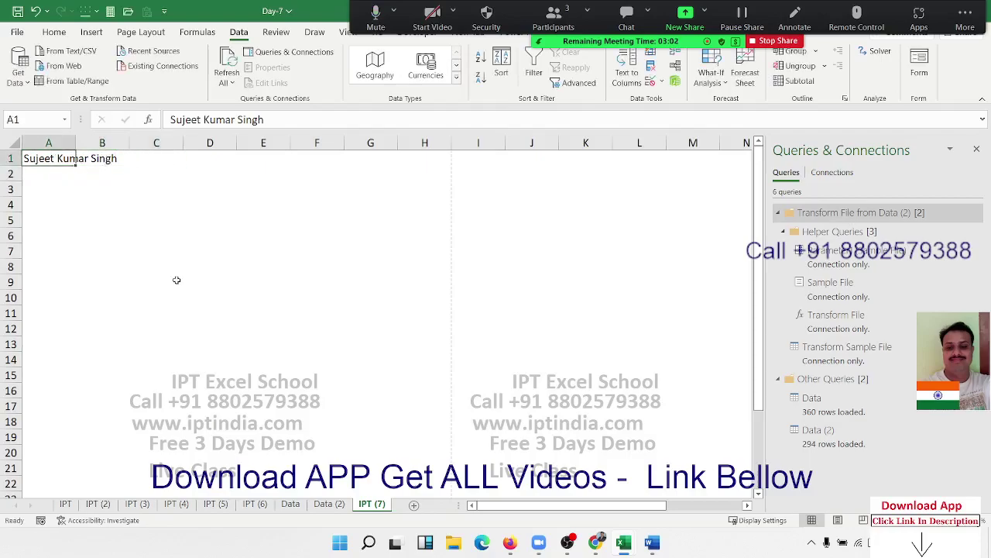
- Split A1 with Text to Columns, Delimited by Space, into three cells
left_click(627, 62)
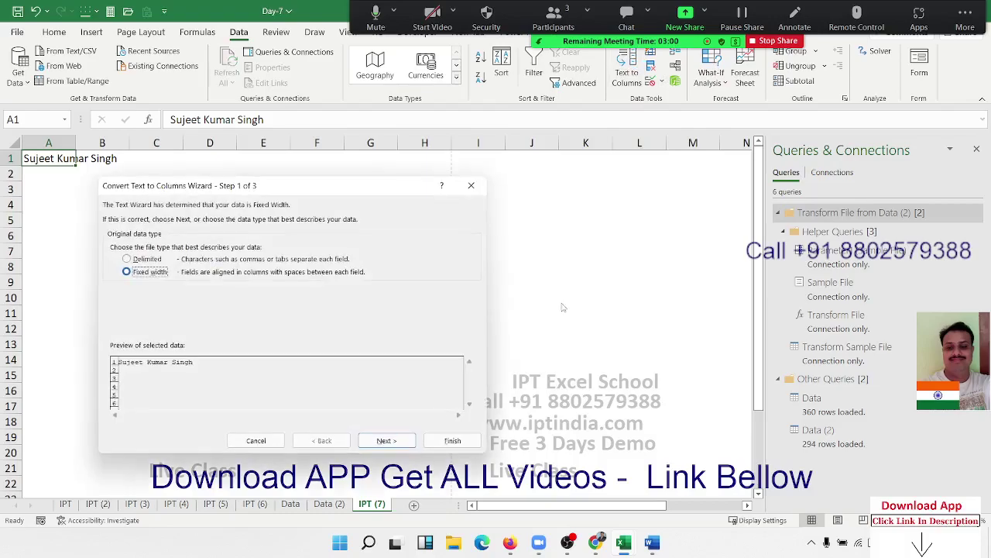
left_click(154, 260)
left_click(396, 445)
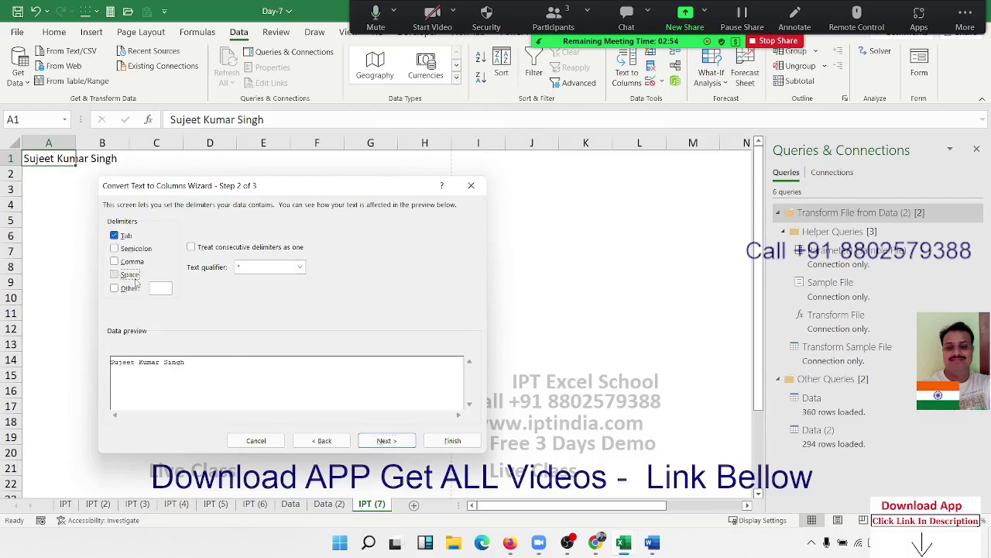
left_click(124, 274)
left_click(386, 440)
left_click(451, 443)
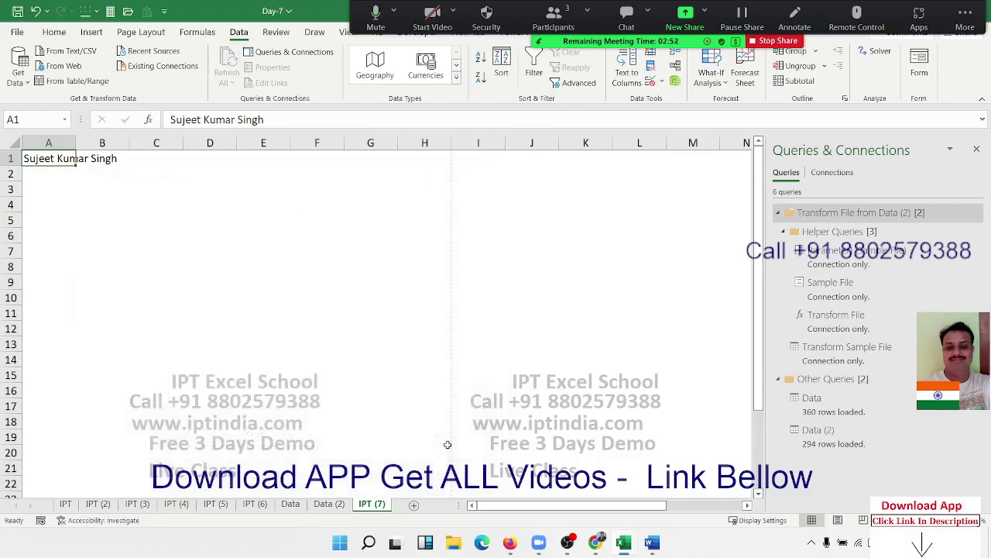
- Clear columns A:C, enter a name in A1 and fill the list down to A27
left_click_drag(48, 143, 155, 150)
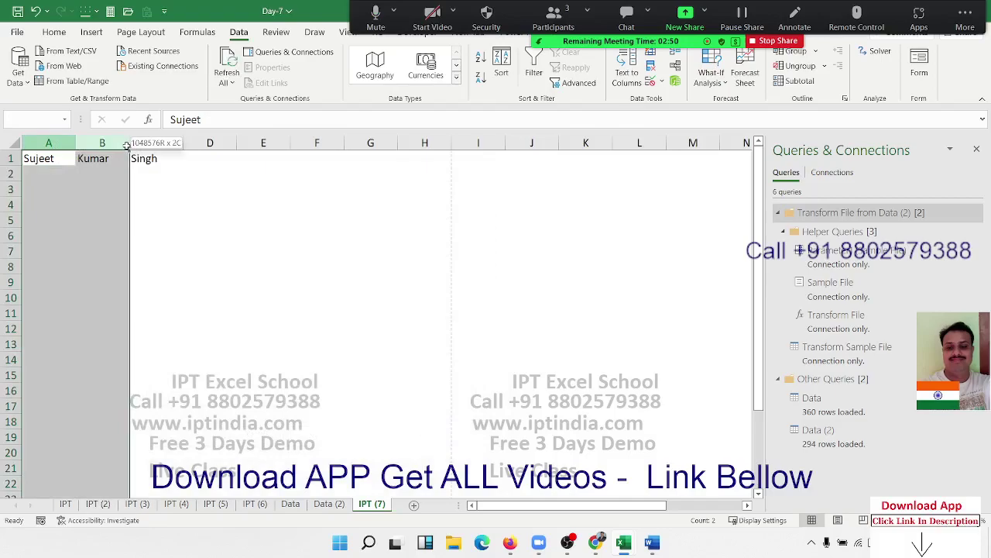
key("Delete")
key("ctrl+Home")
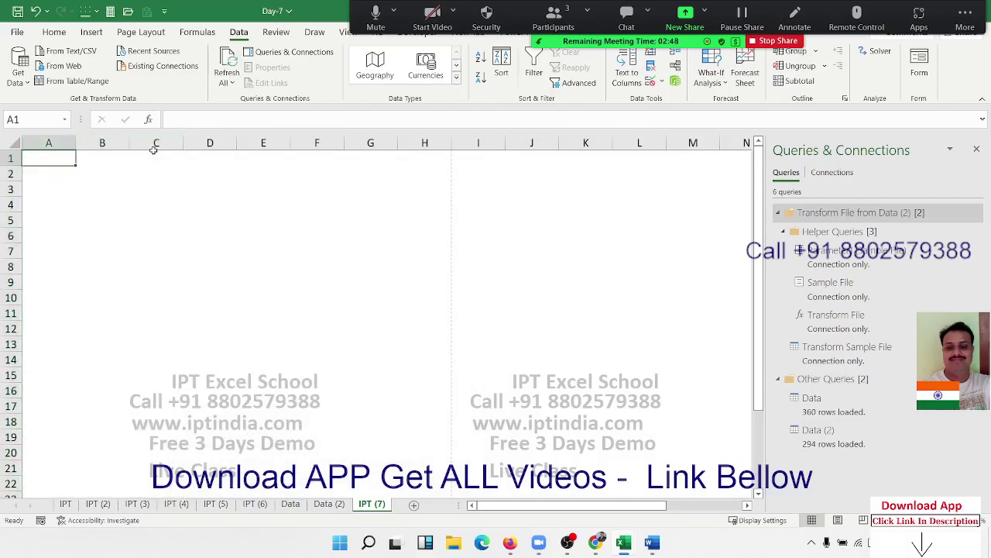
type("Puja")
left_click(124, 215)
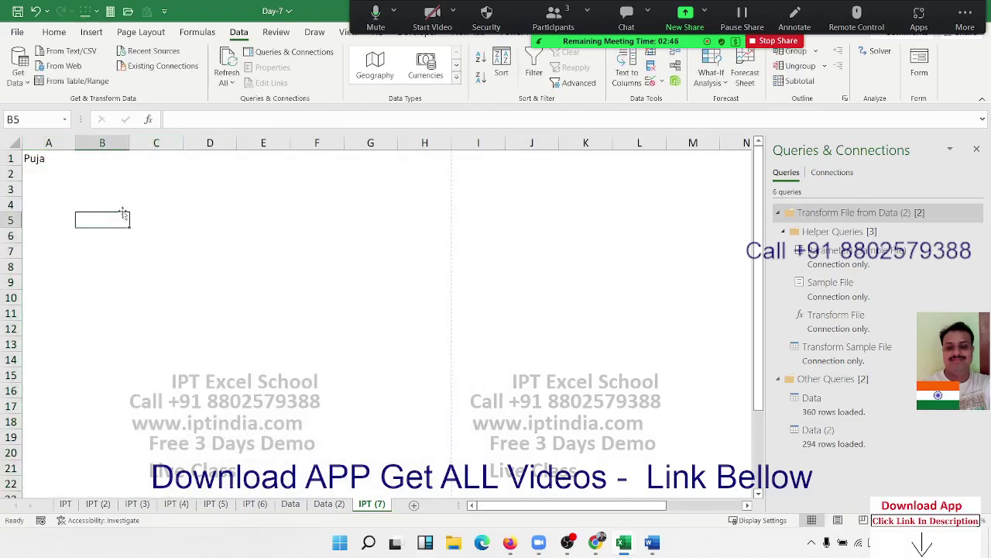
left_click(14, 158)
left_click(63, 160)
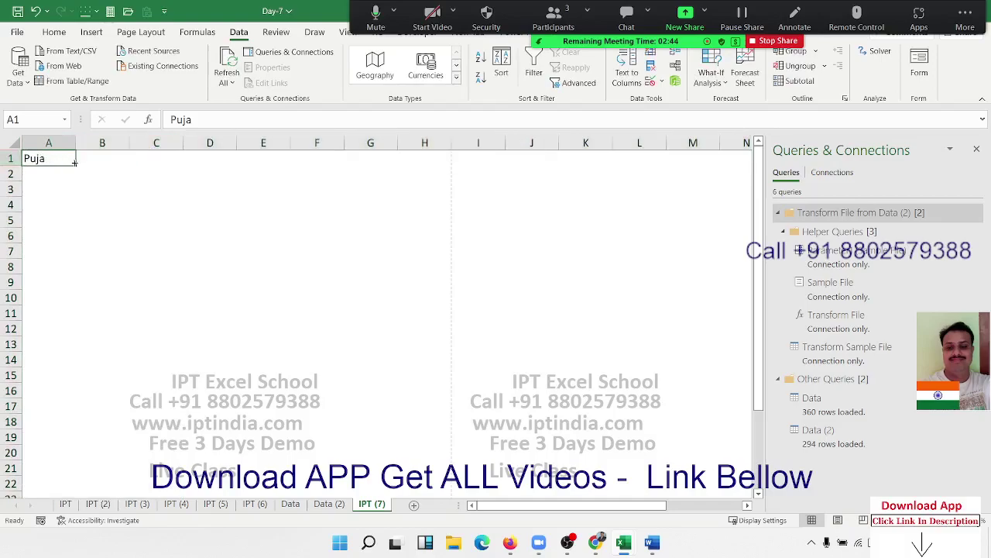
left_click_drag(75, 162, 77, 469)
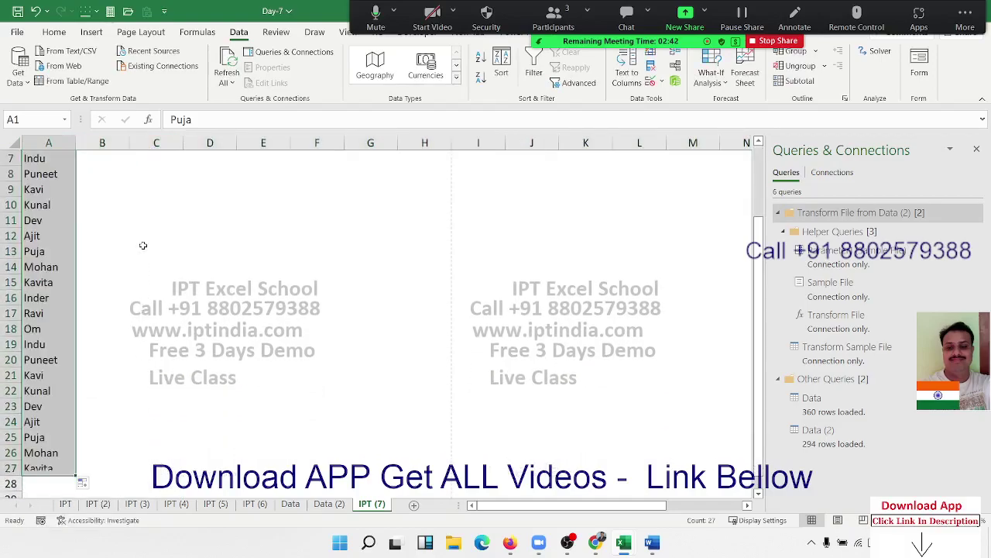
scroll(142, 244, "up", 2)
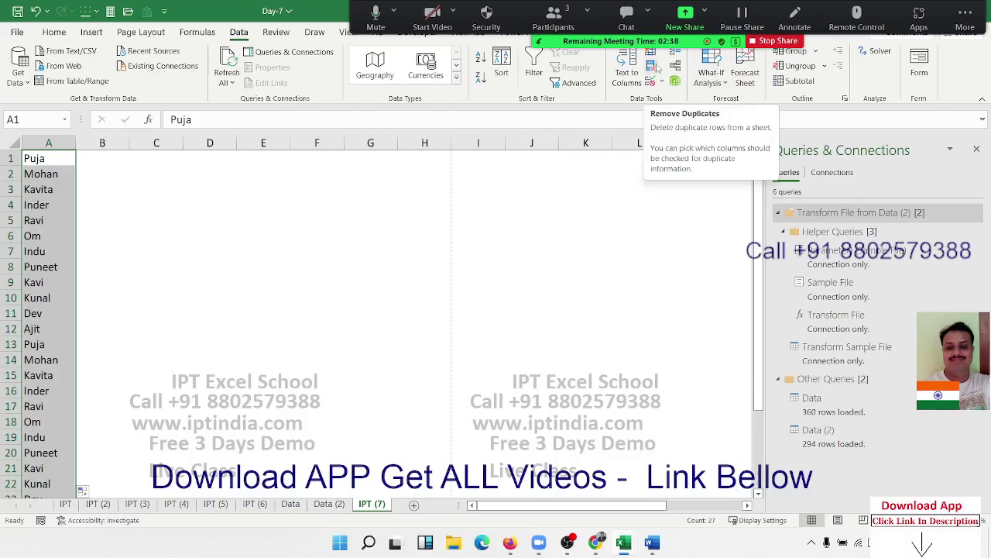
- Remove duplicates from column A, leaving 12 unique names
left_click(652, 67)
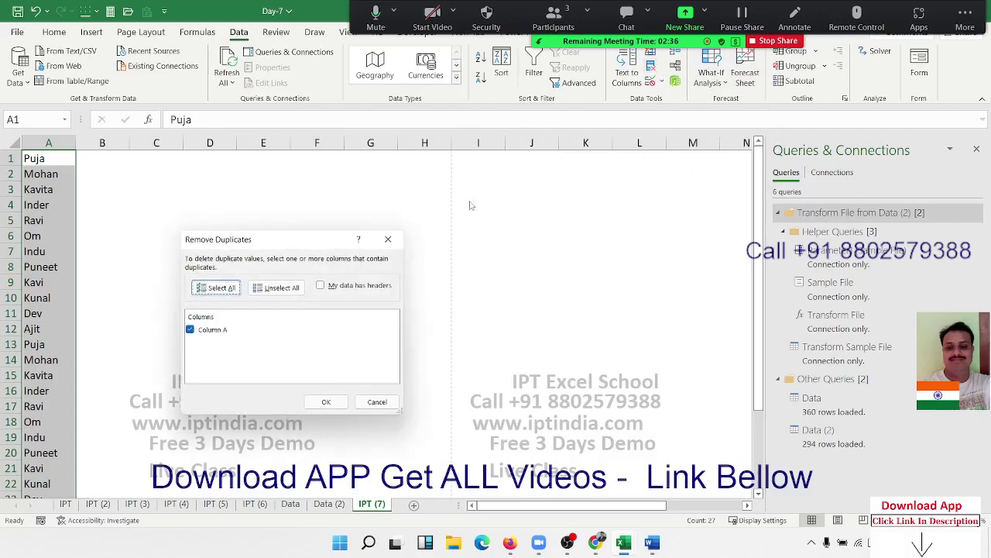
left_click(325, 404)
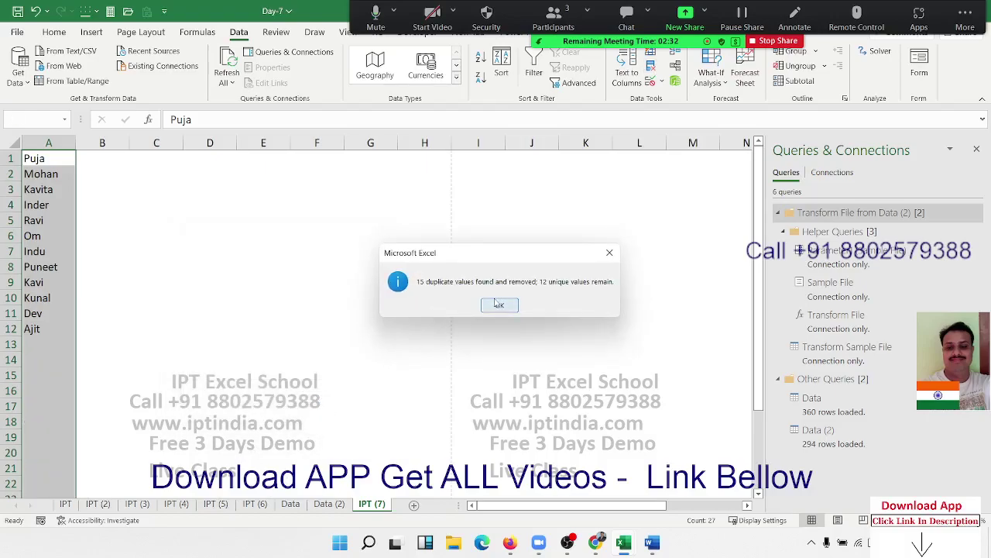
left_click(498, 305)
left_click(371, 266)
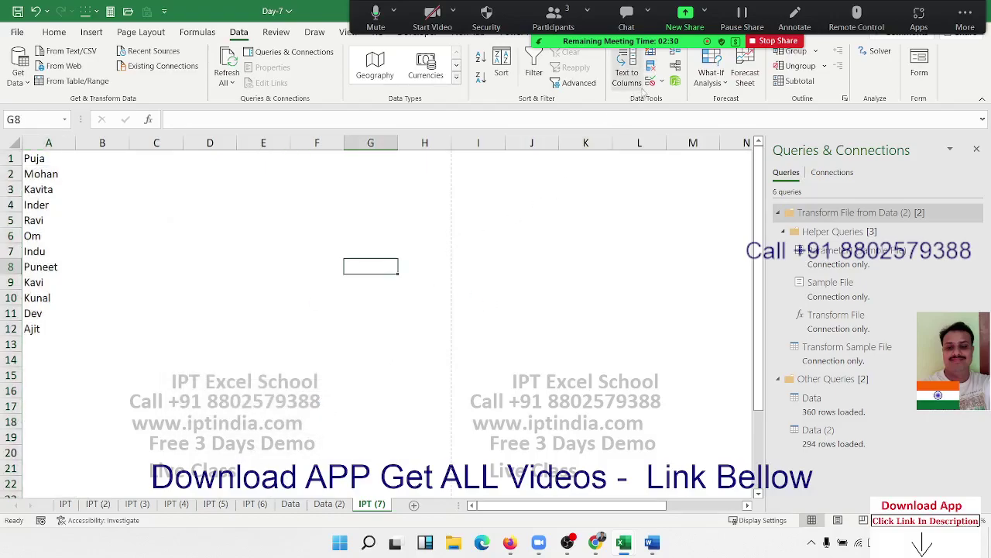
- Head column D with AMT, correcting the mistyped first entry
left_click(395, 188)
left_click(223, 148)
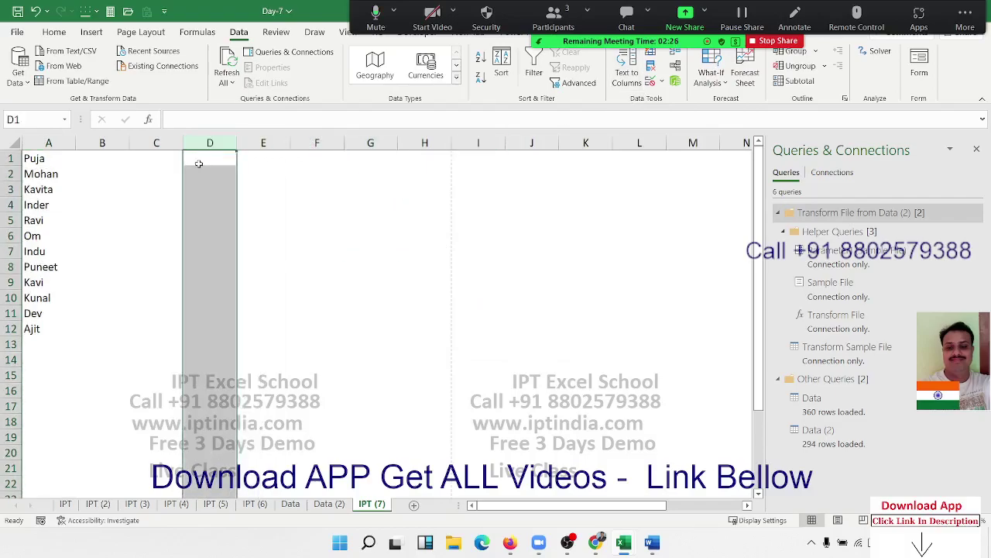
left_click(200, 165)
type("Amr")
key("Return")
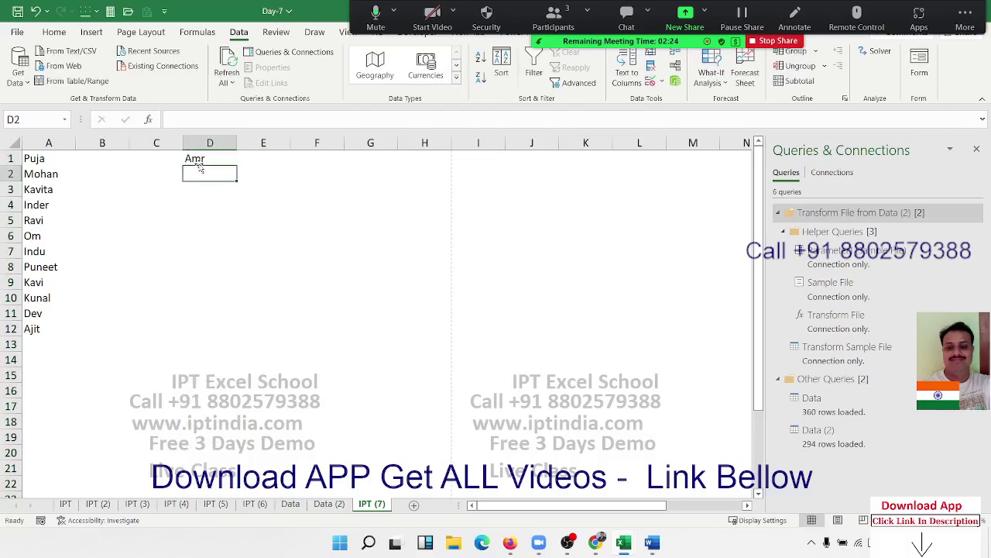
left_click(199, 164)
type("AMT")
key("Return")
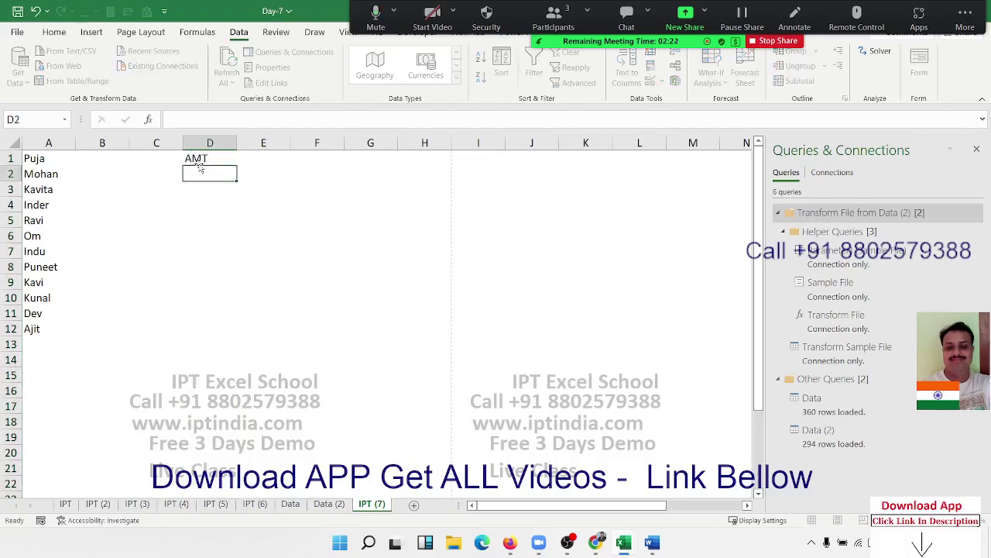
left_click(199, 165)
- Restrict column D to whole numbers greater than 0 with Data Validation
left_click(221, 144)
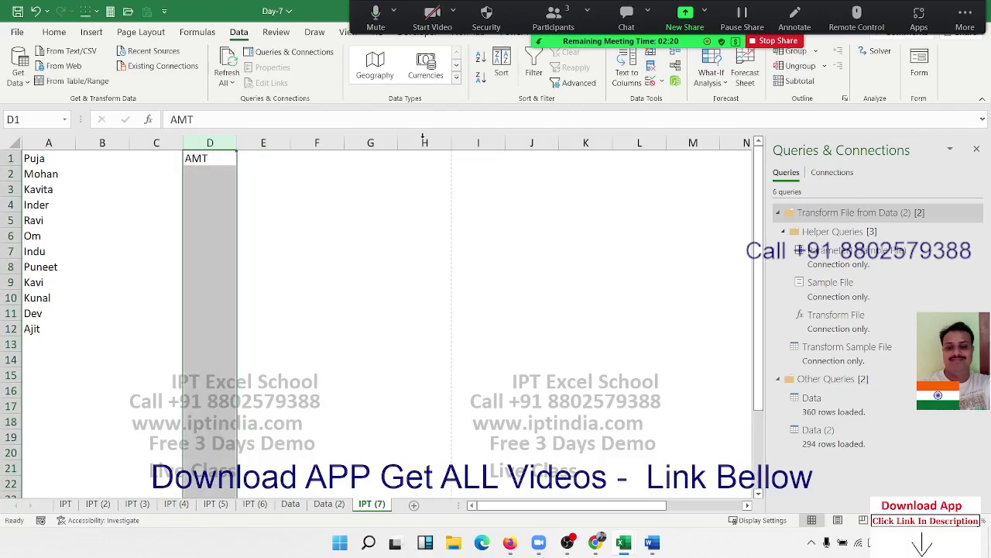
left_click(650, 80)
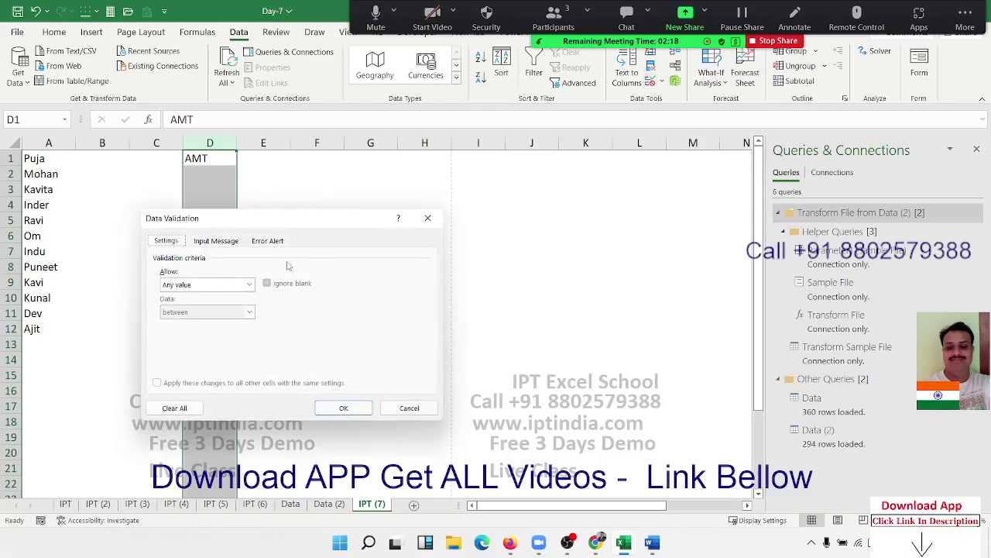
left_click(228, 285)
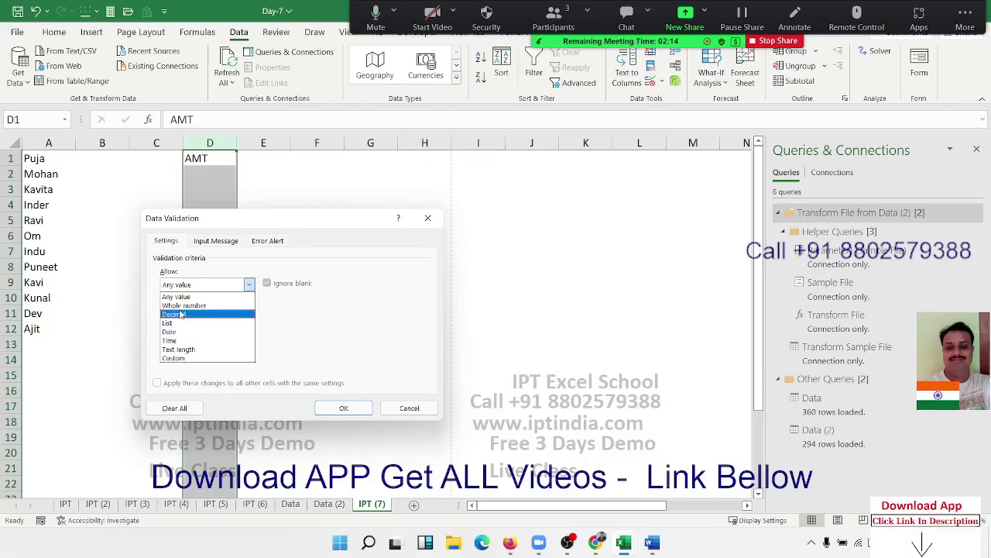
left_click(181, 314)
left_click(186, 287)
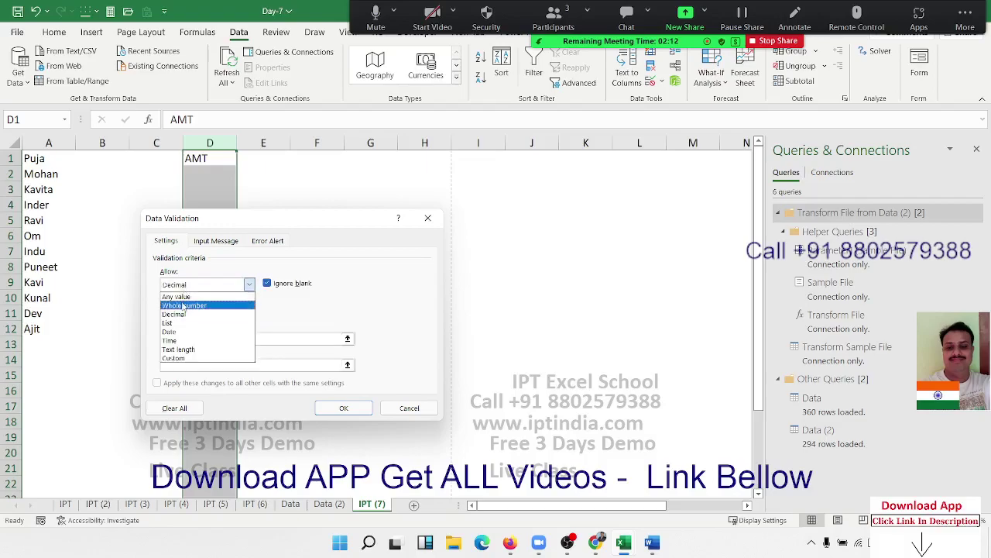
left_click(184, 306)
left_click(179, 312)
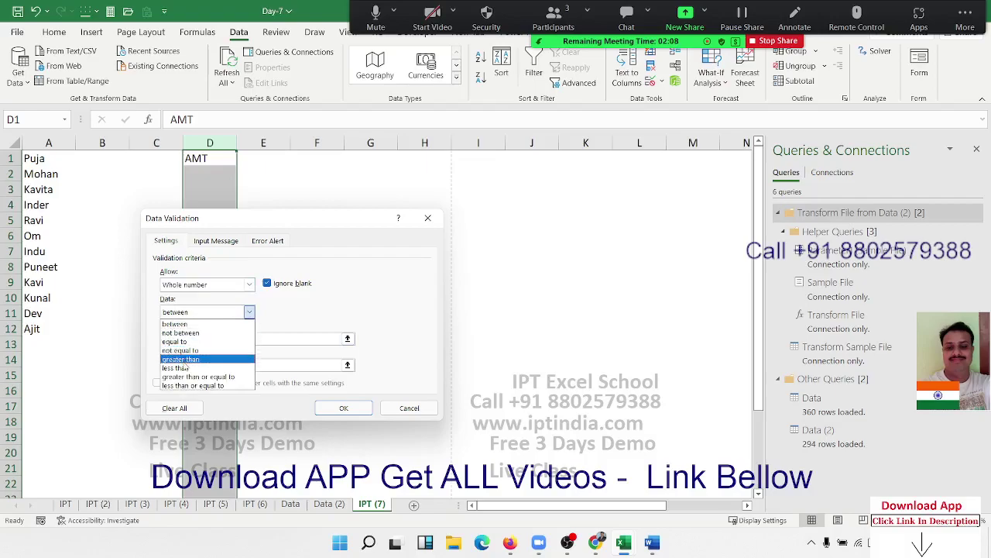
left_click(184, 360)
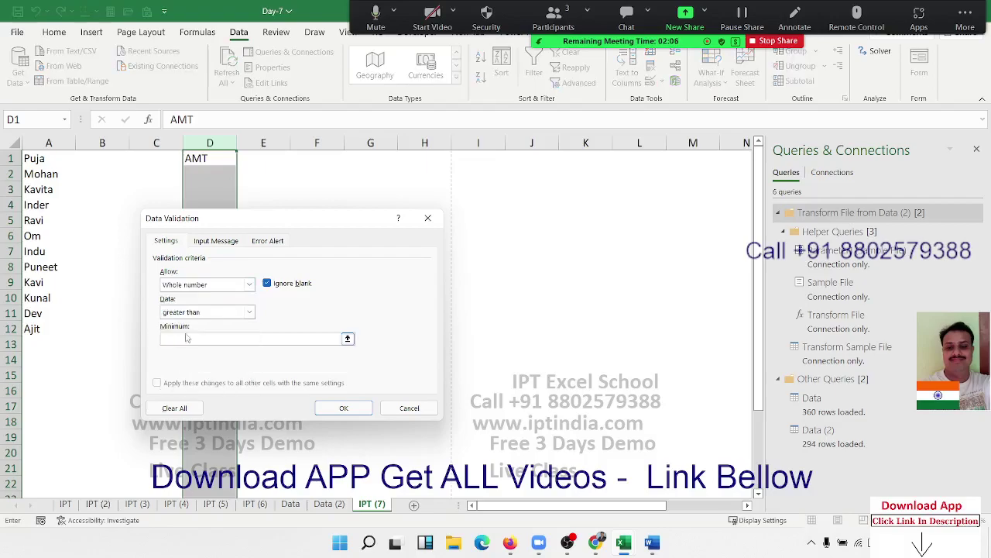
type("0")
left_click(340, 408)
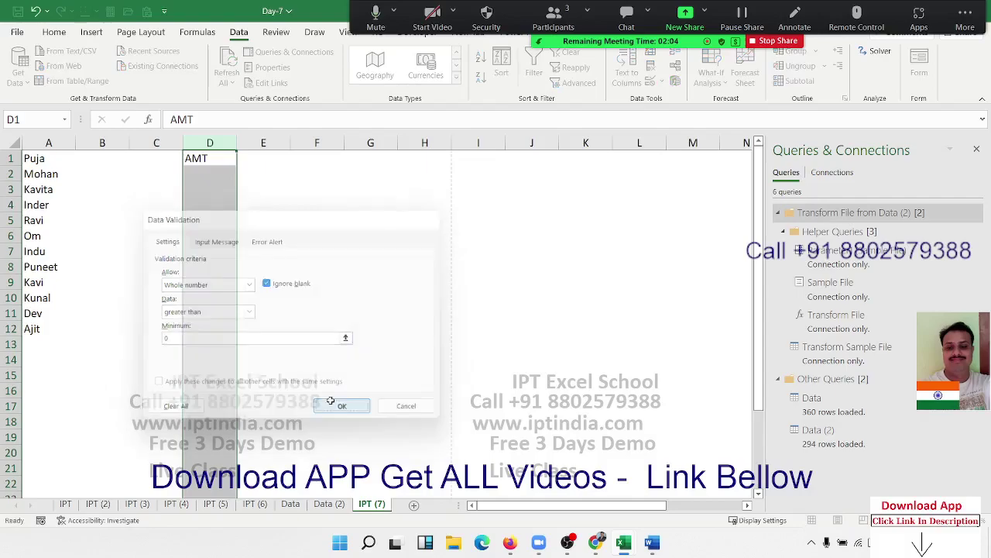
- Enter 1525 in D2, confirm 525.32 is rejected, and move to E1
left_click(198, 175)
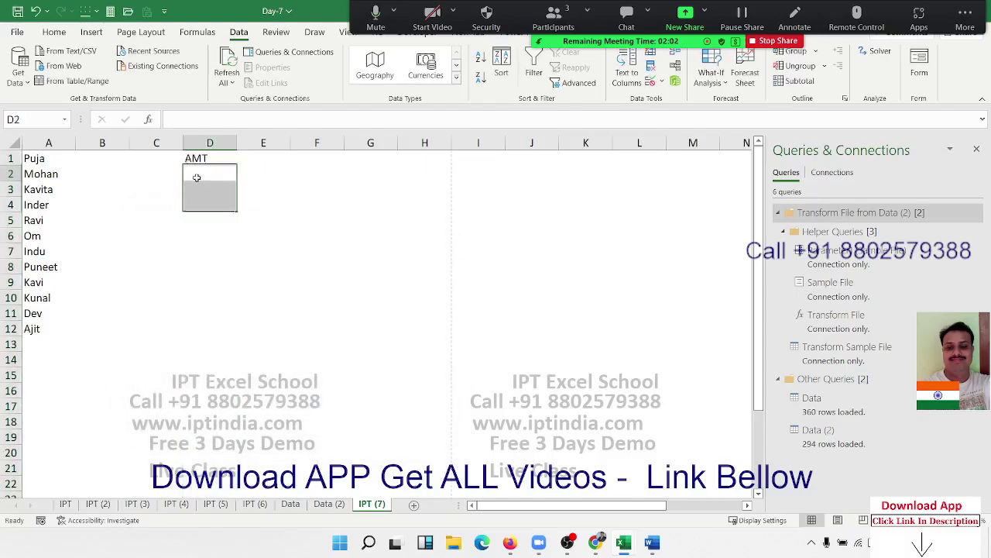
type("1525")
key("Return")
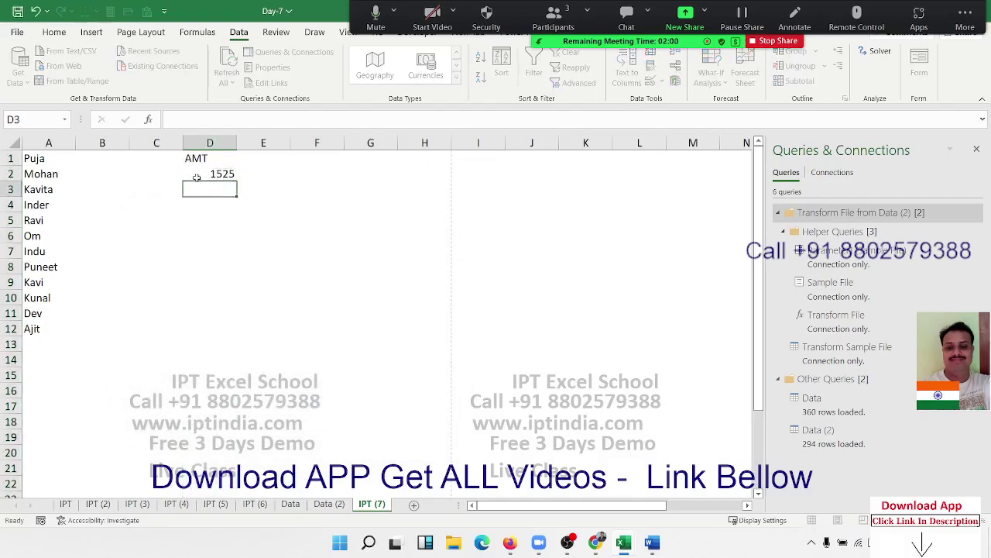
type("525.3")
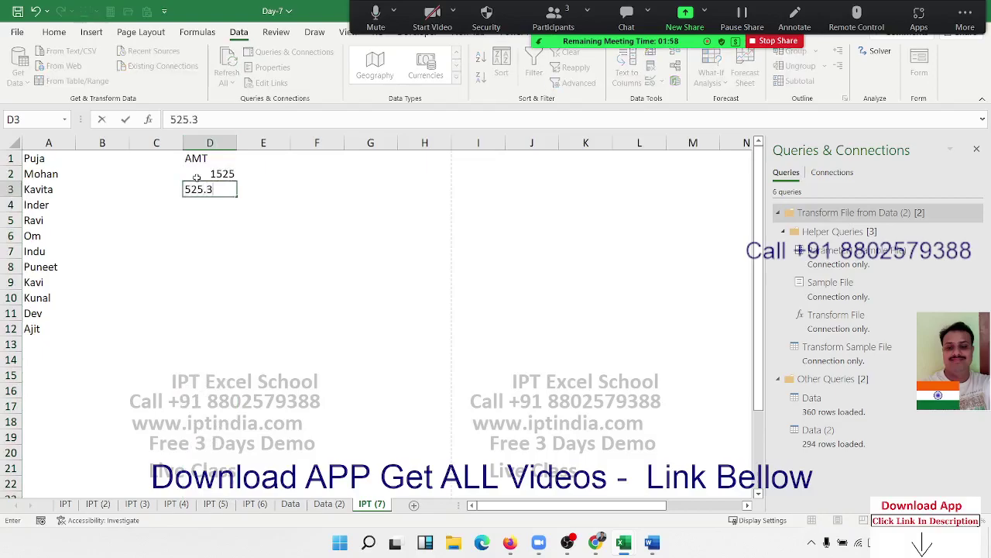
type("2")
key("Return")
key("Escape")
key("Right")
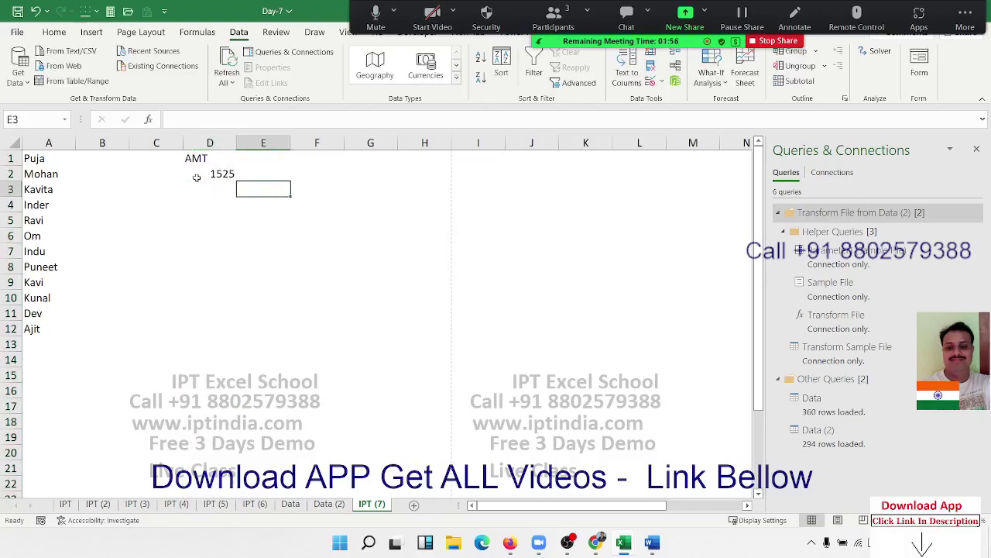
key("Up")
key("Up")
- Retitle the E1 header from City to Name
type("city")
key("Return")
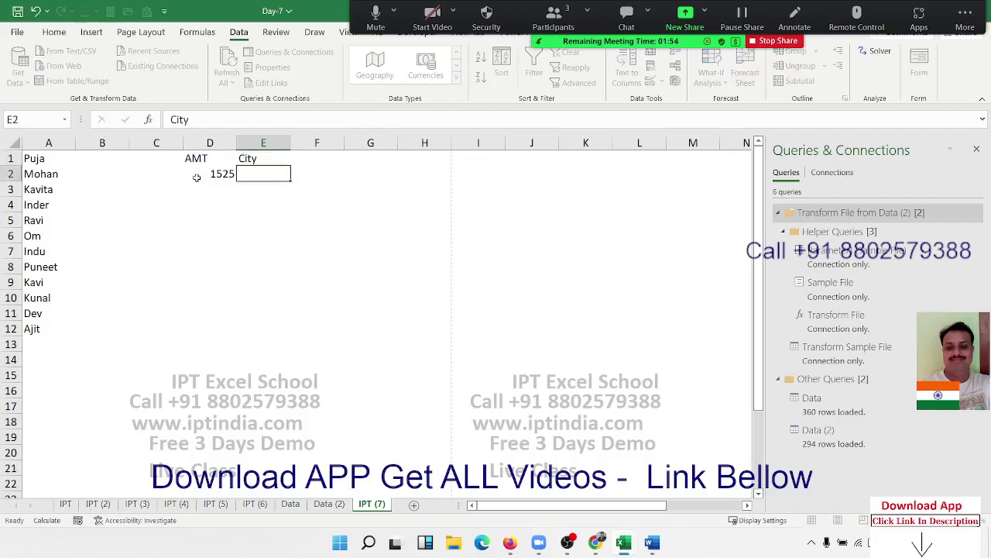
left_click(283, 144)
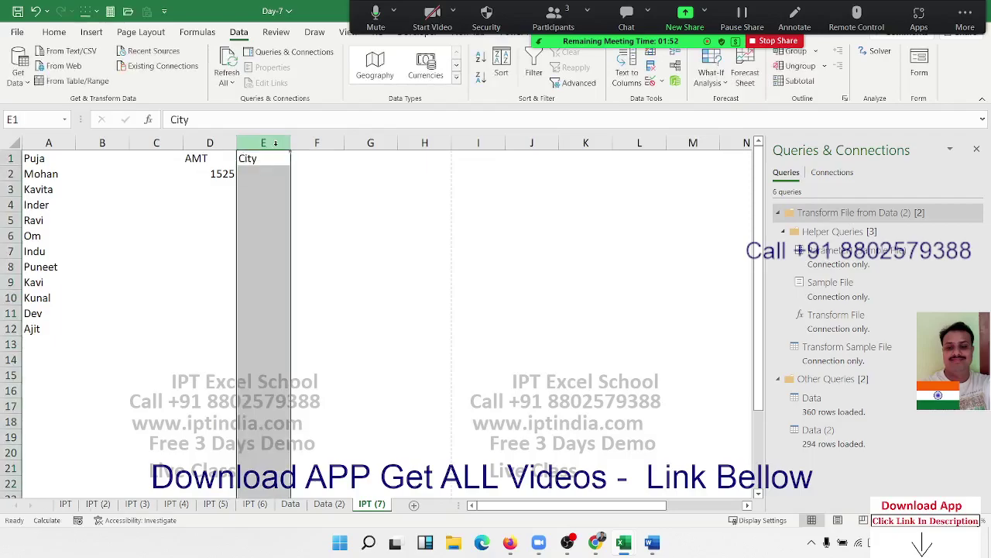
left_click(265, 163)
type("Name")
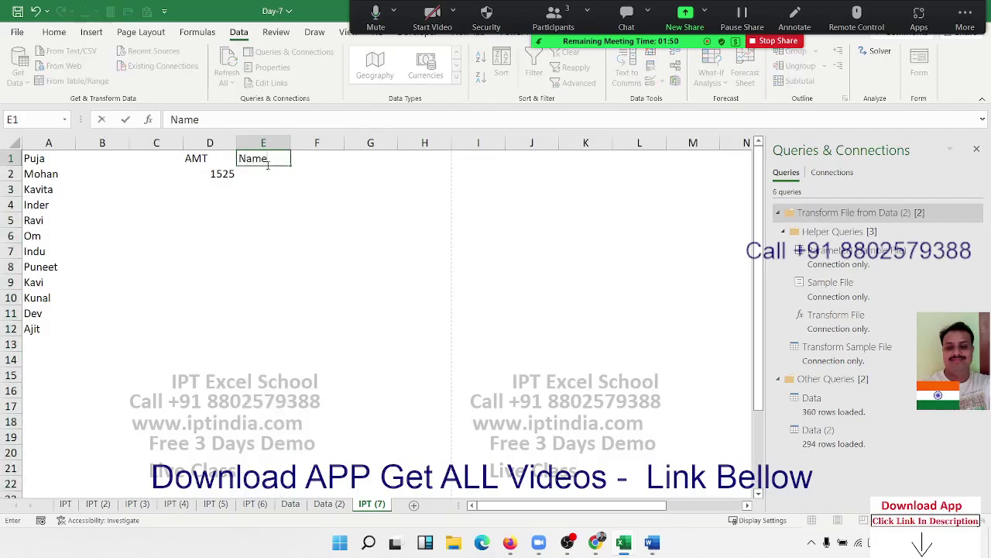
key("Return")
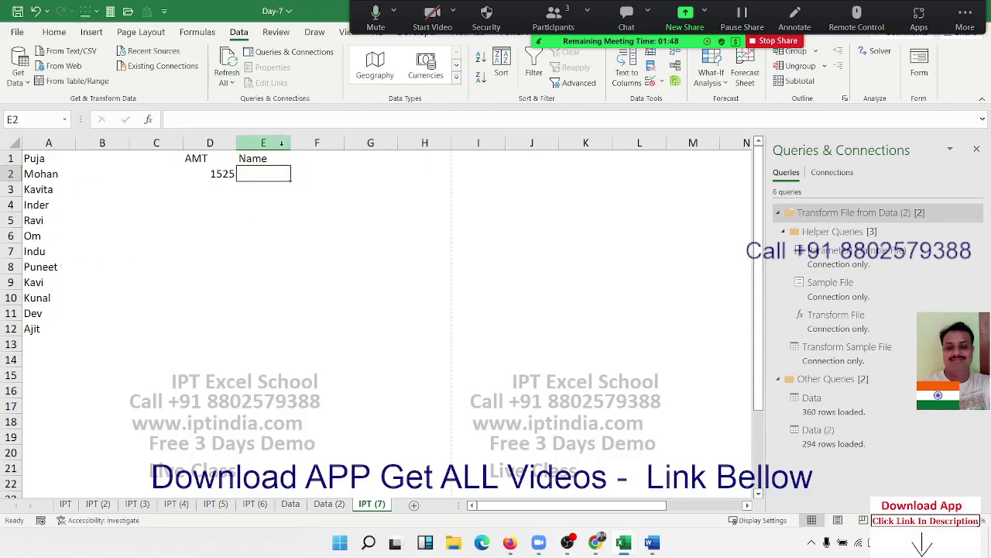
- Give E2:E15 a List data validation dropdown with source =$A$1:$A$12
left_click(257, 369, "shift")
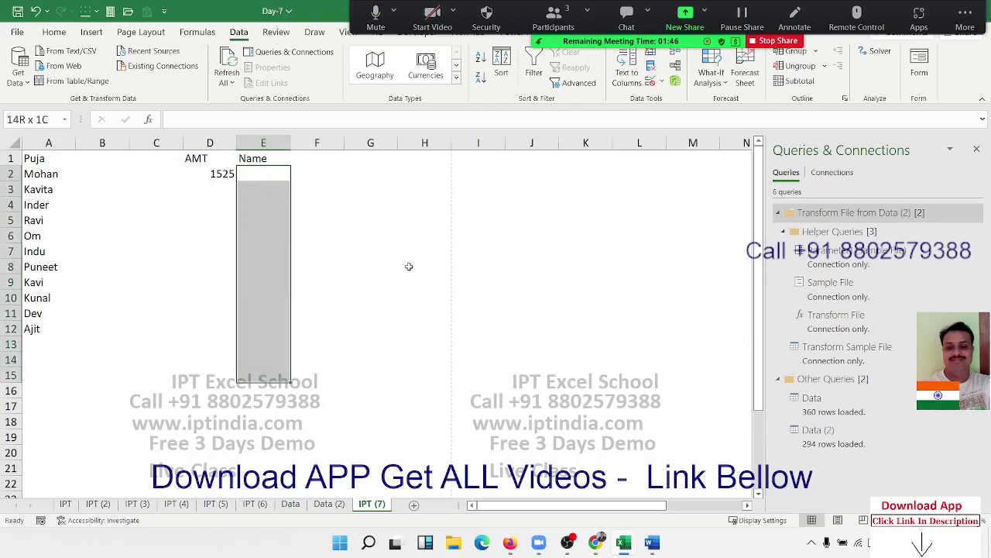
left_click(651, 82)
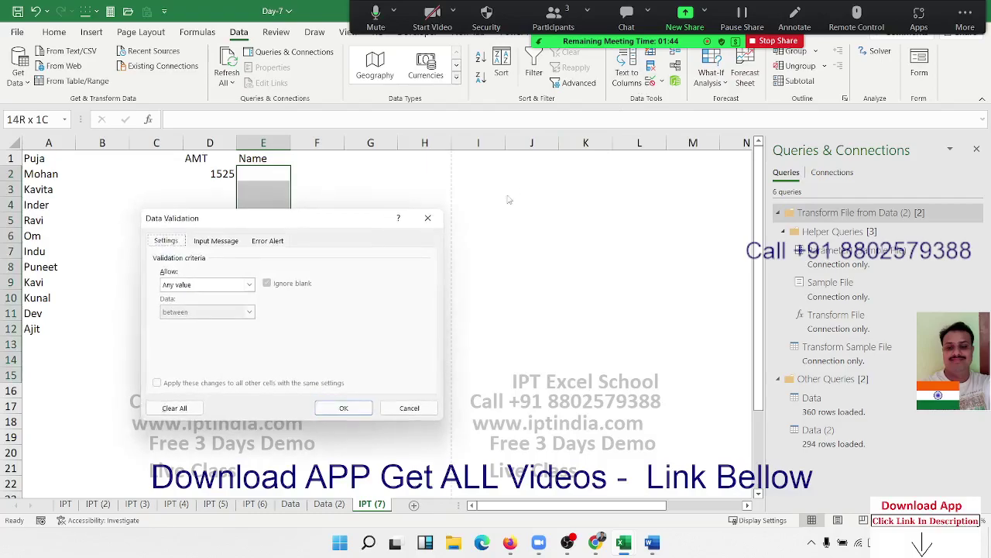
left_click(170, 288)
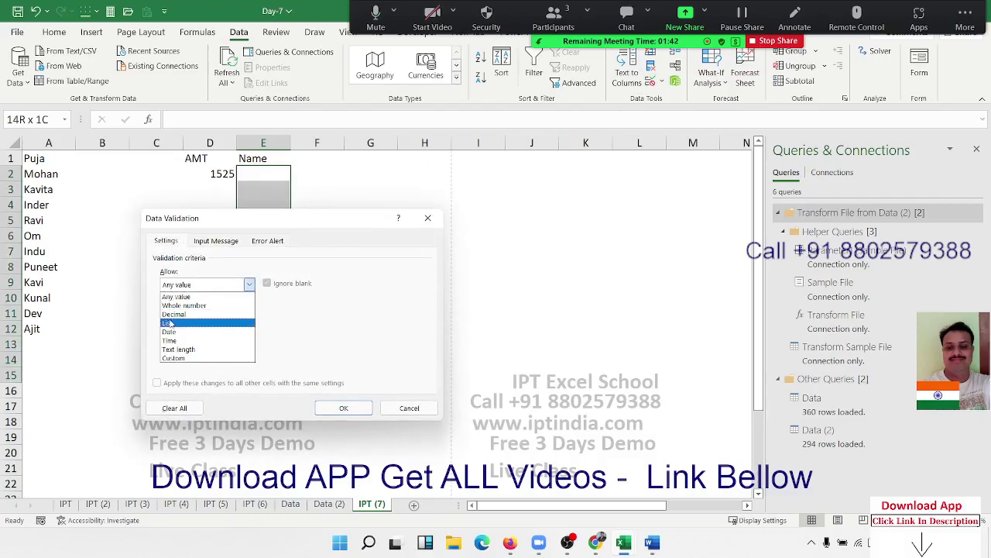
left_click(167, 322)
left_click(347, 340)
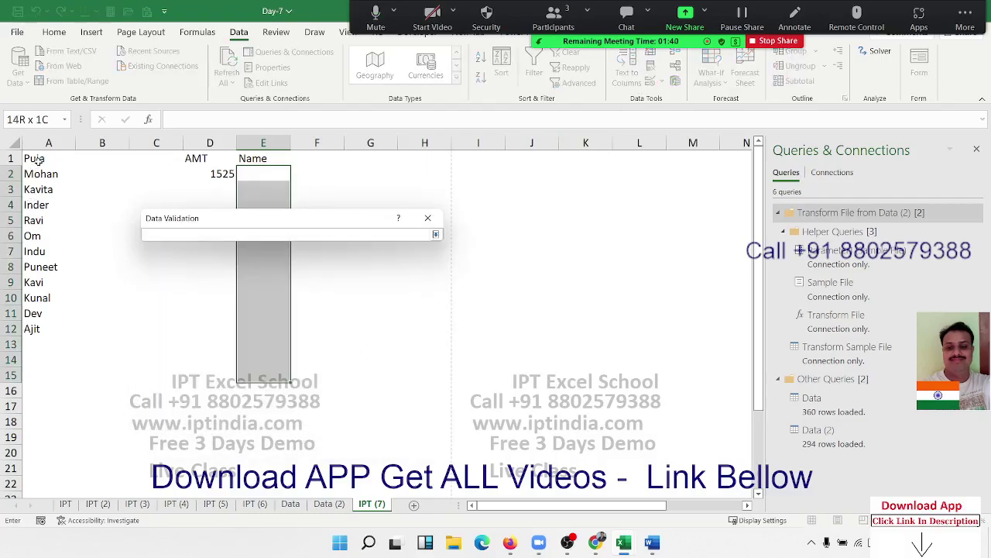
left_click_drag(37, 159, 48, 328)
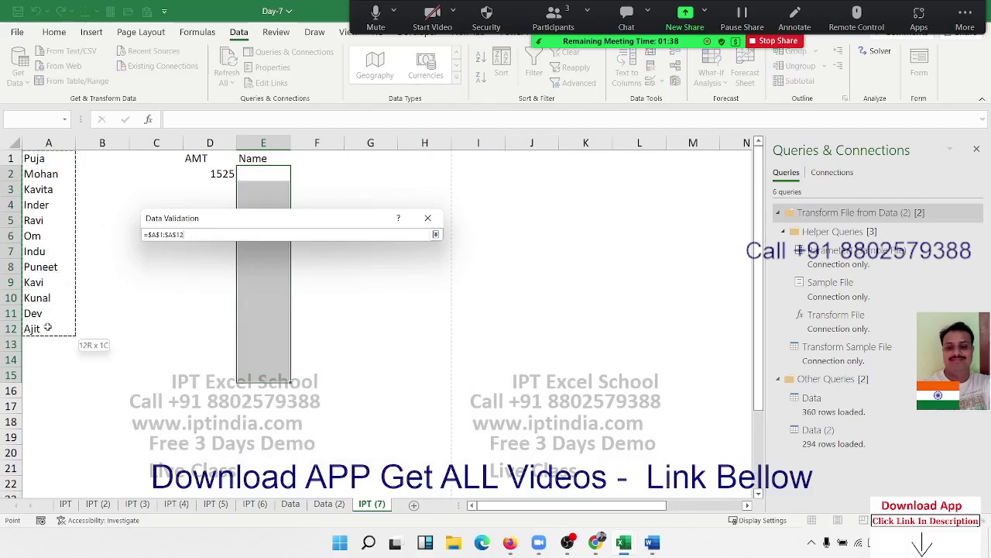
key("Return")
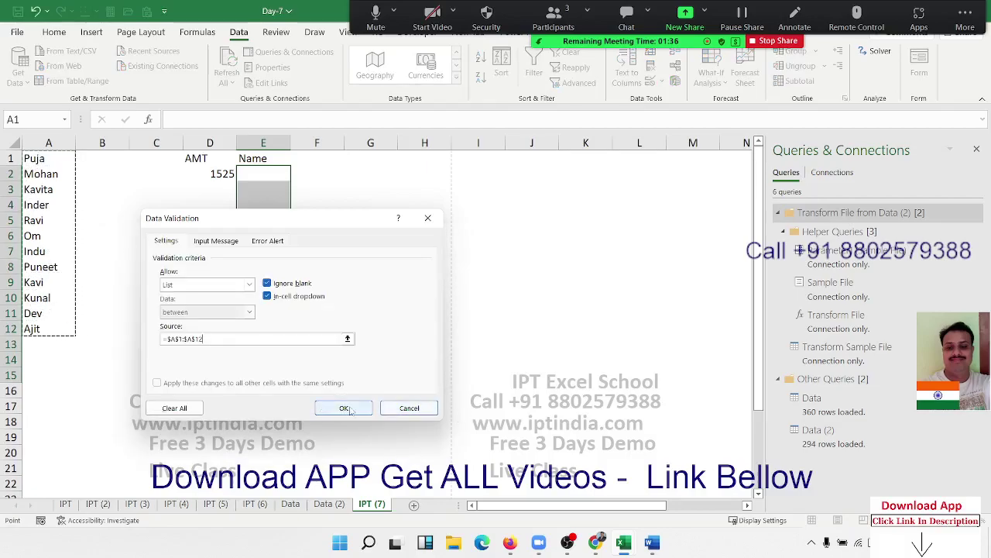
left_click(343, 407)
- Test the name dropdowns in E2 and E3, then save Day-7 as a macro-free workbook
left_click(296, 176)
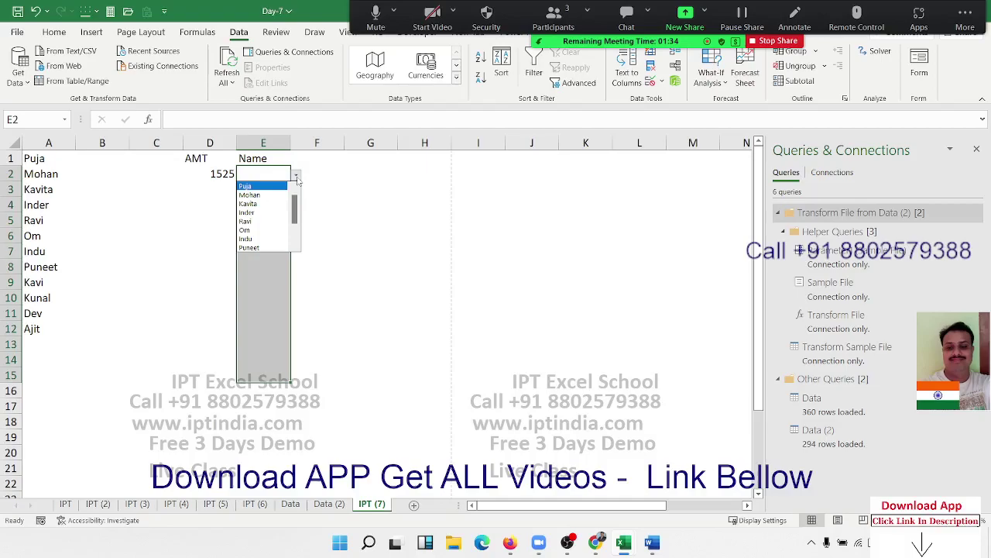
left_click(346, 190)
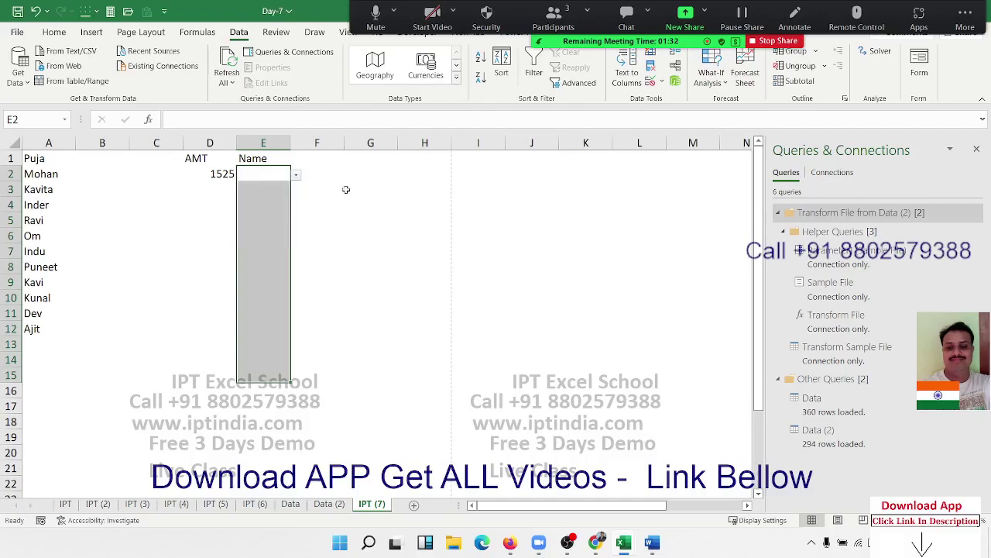
left_click(281, 191)
left_click(295, 190)
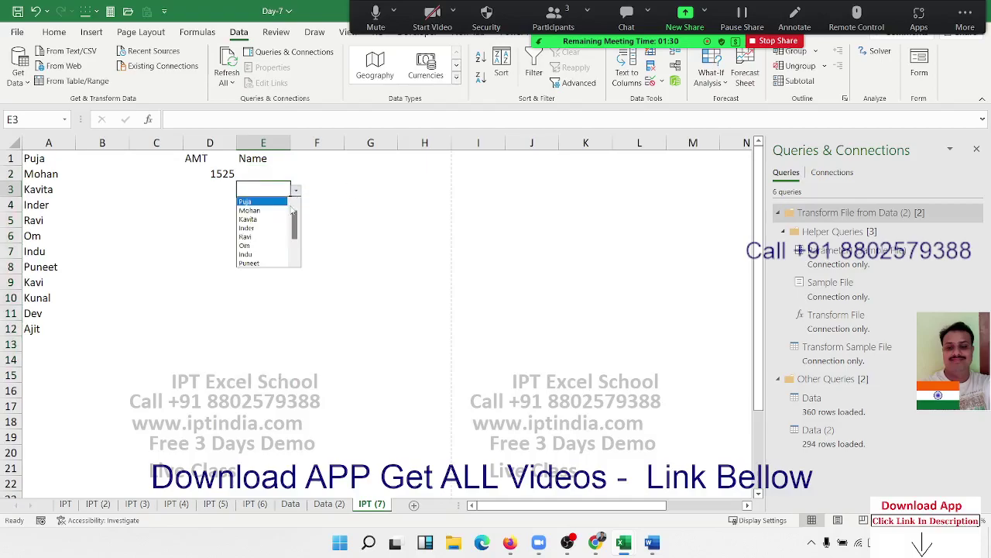
left_click(333, 215)
left_click(286, 237)
left_click(313, 217)
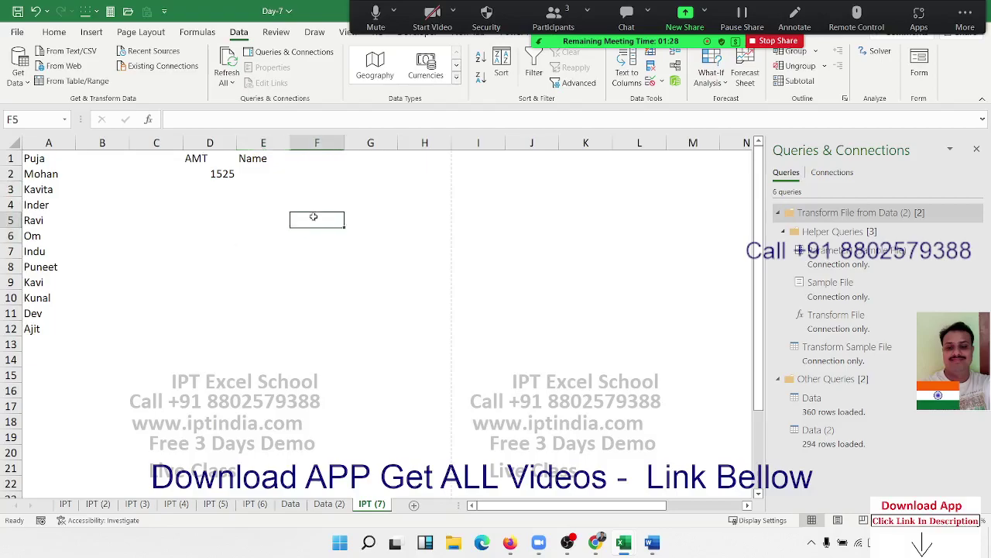
left_click(395, 206)
key("ctrl+s")
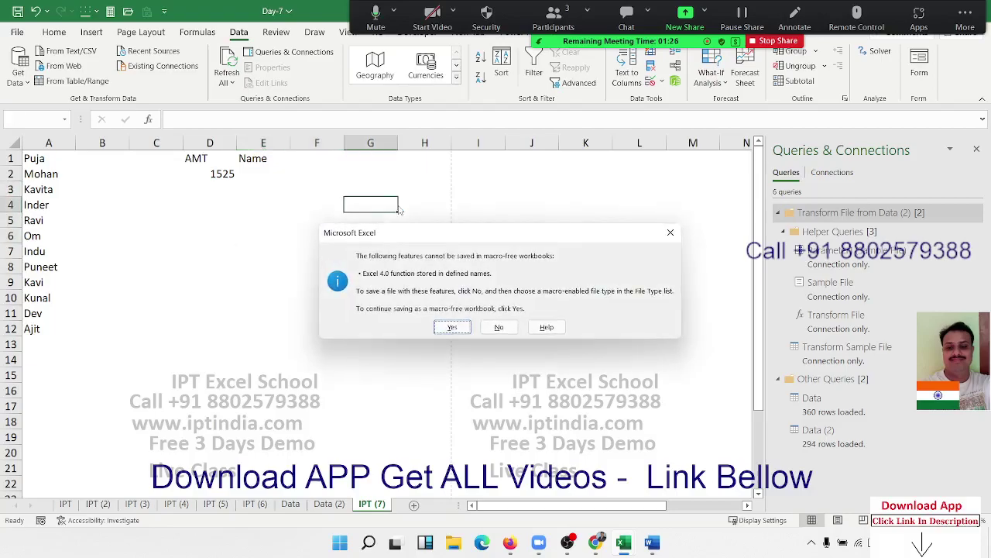
left_click(452, 327)
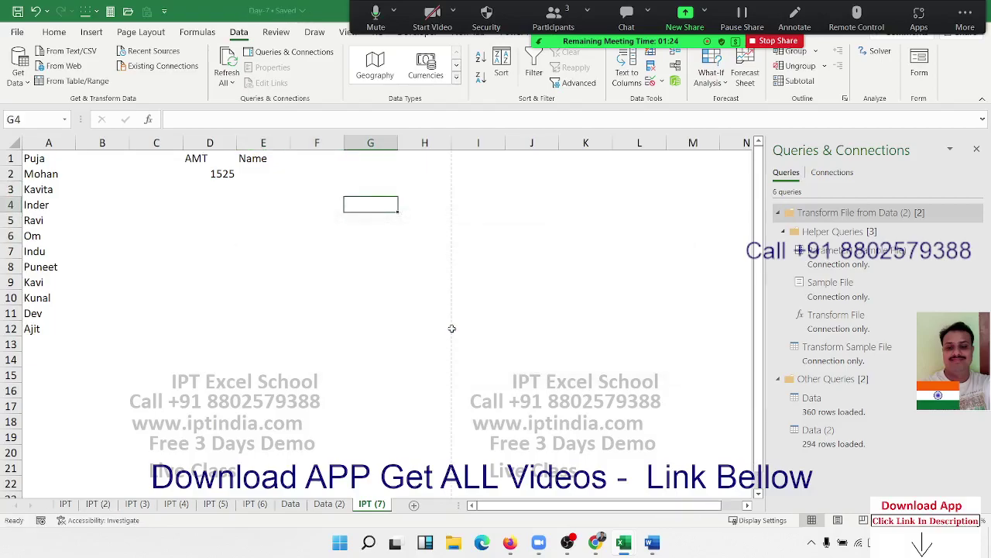